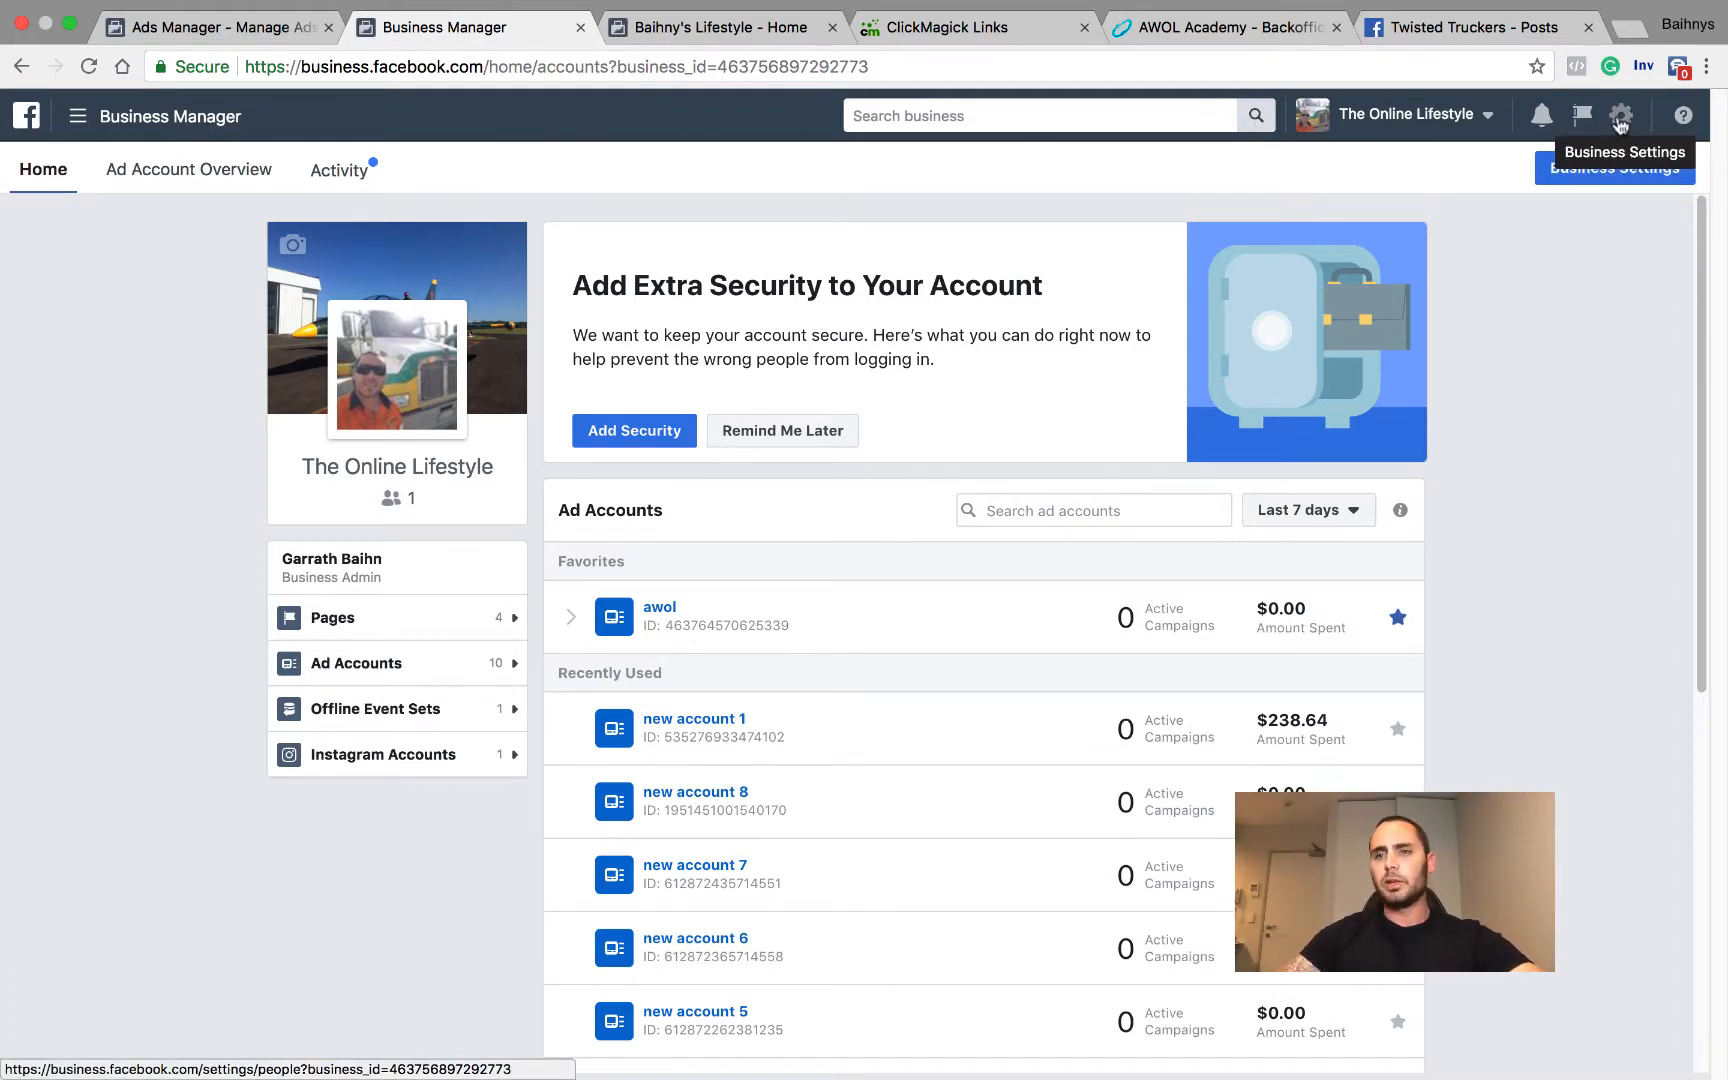
Step: Open the business's list of ad accounts in Business Settings
click(1620, 117)
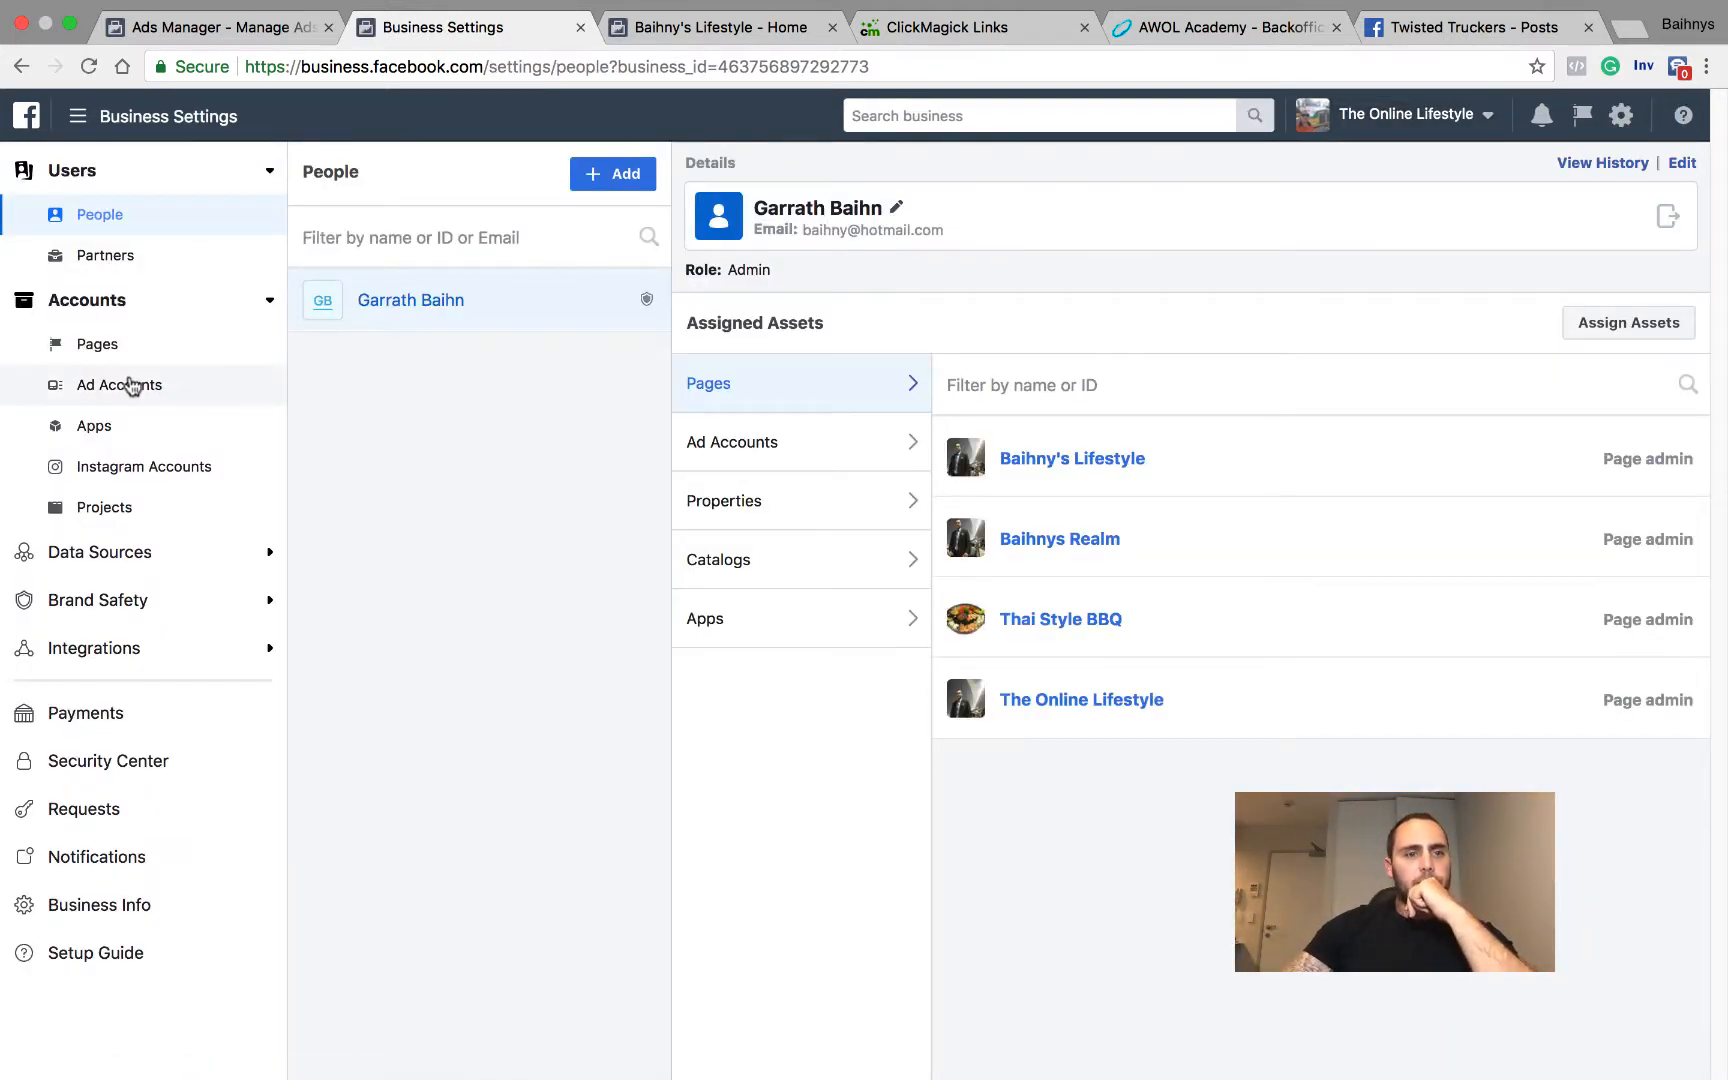
click(131, 386)
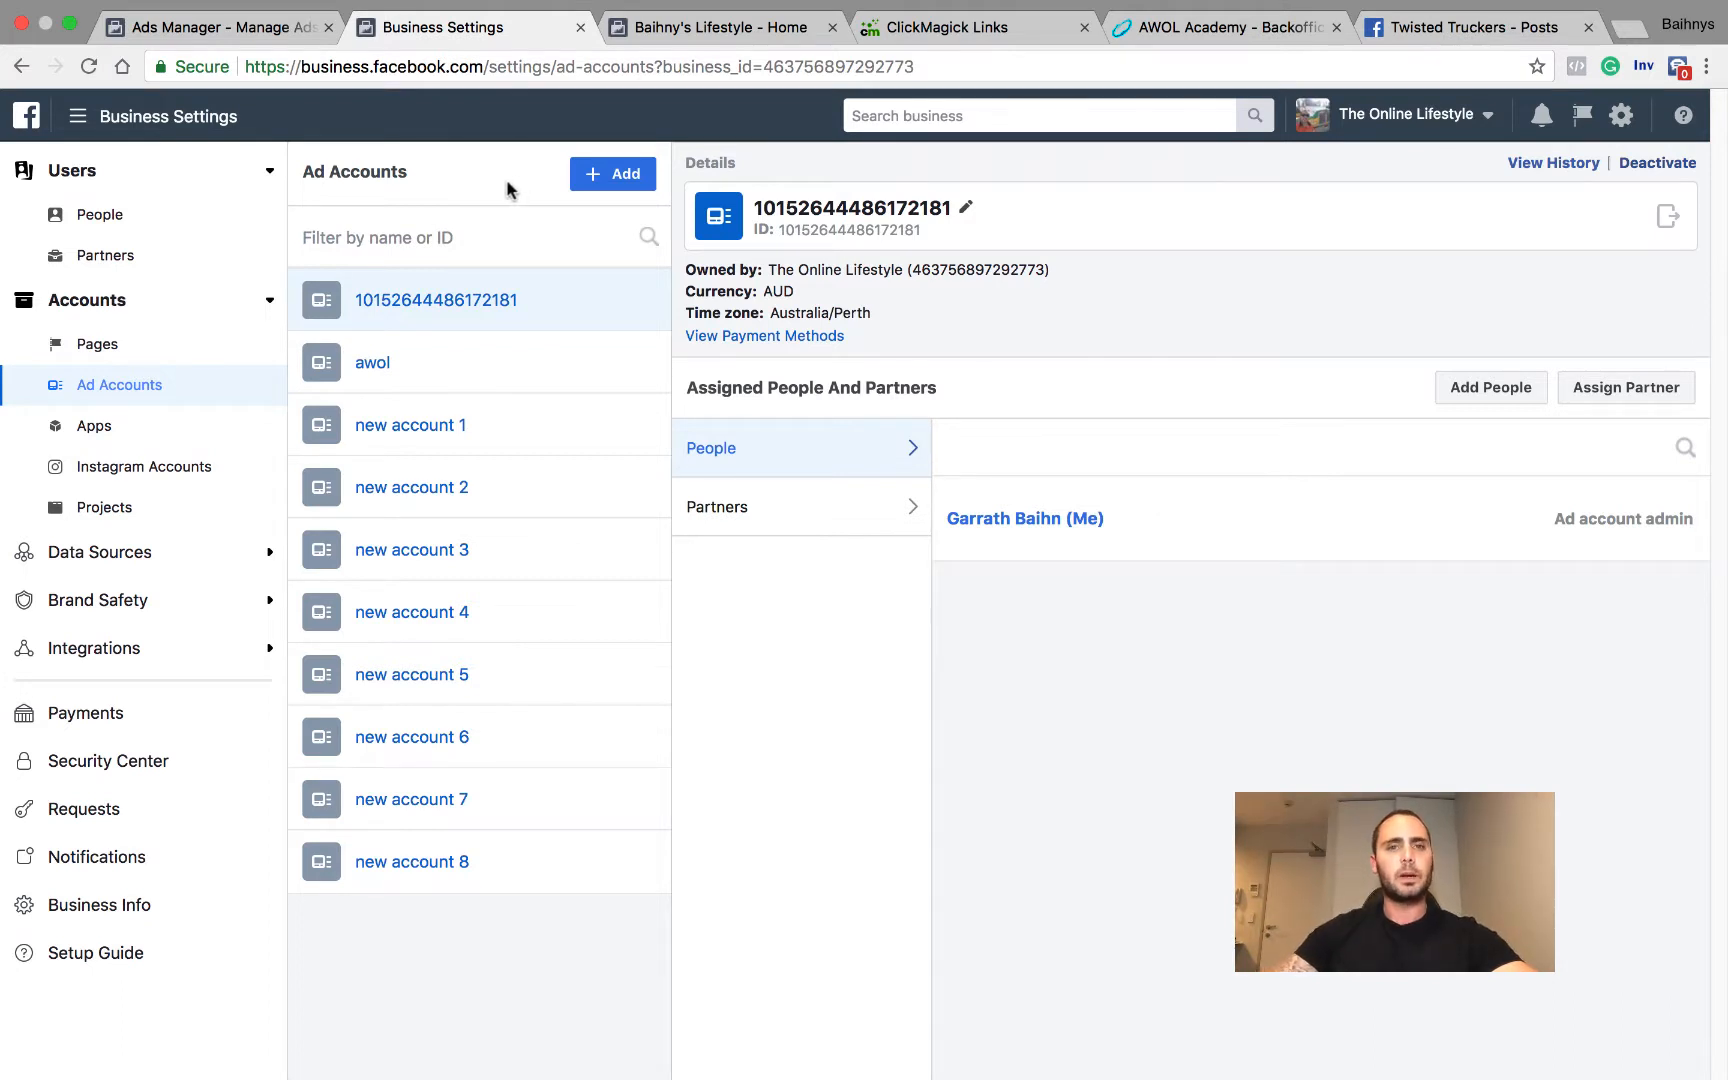
click(590, 176)
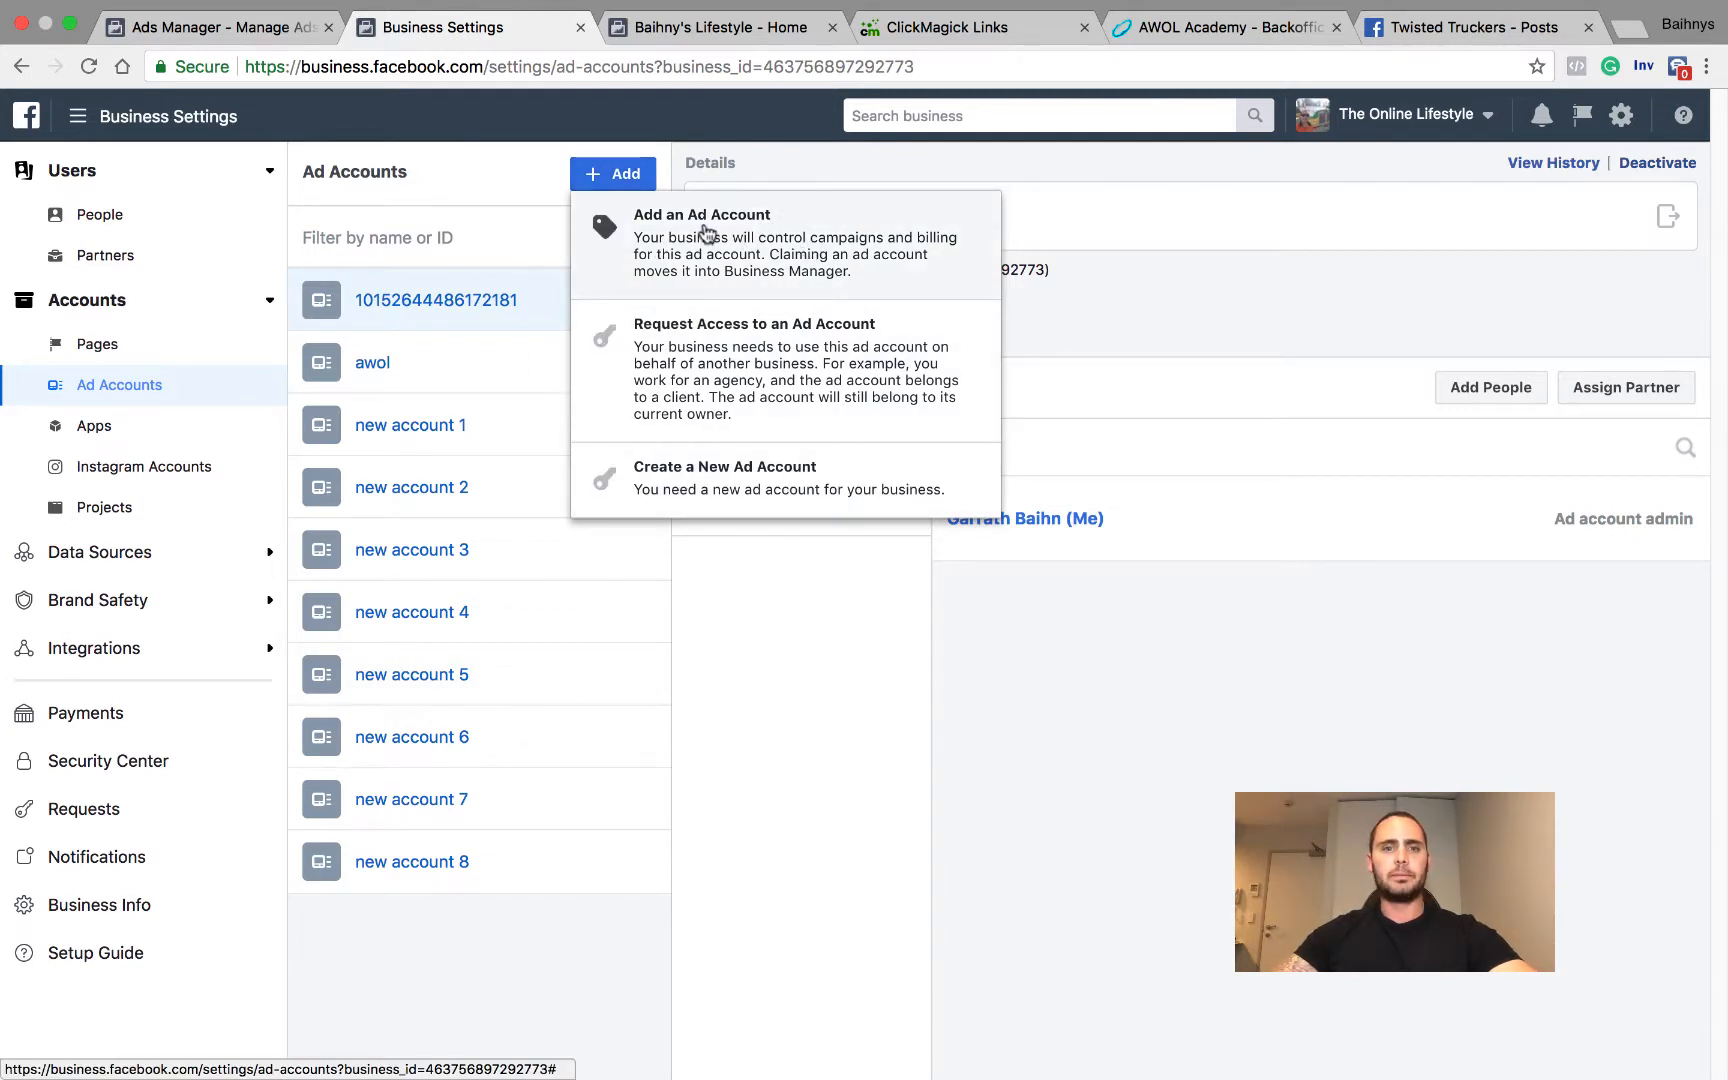
click(724, 482)
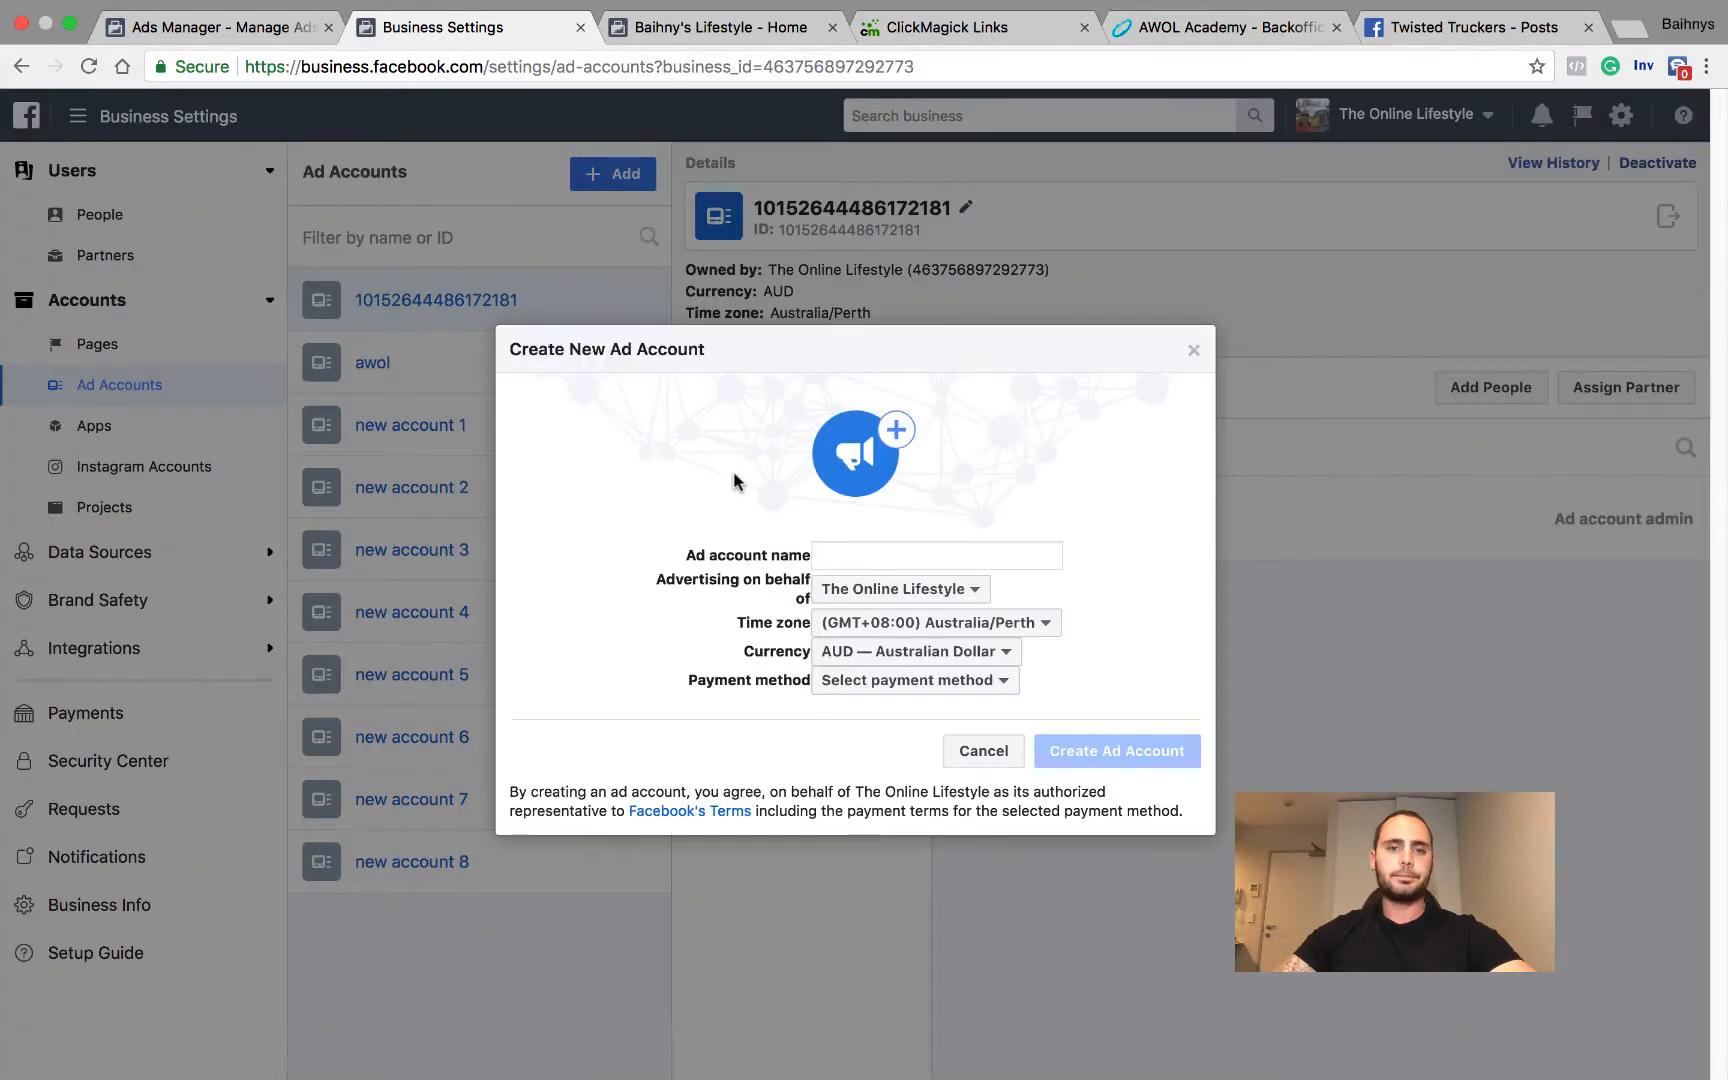
click(854, 554)
text(fgfb)
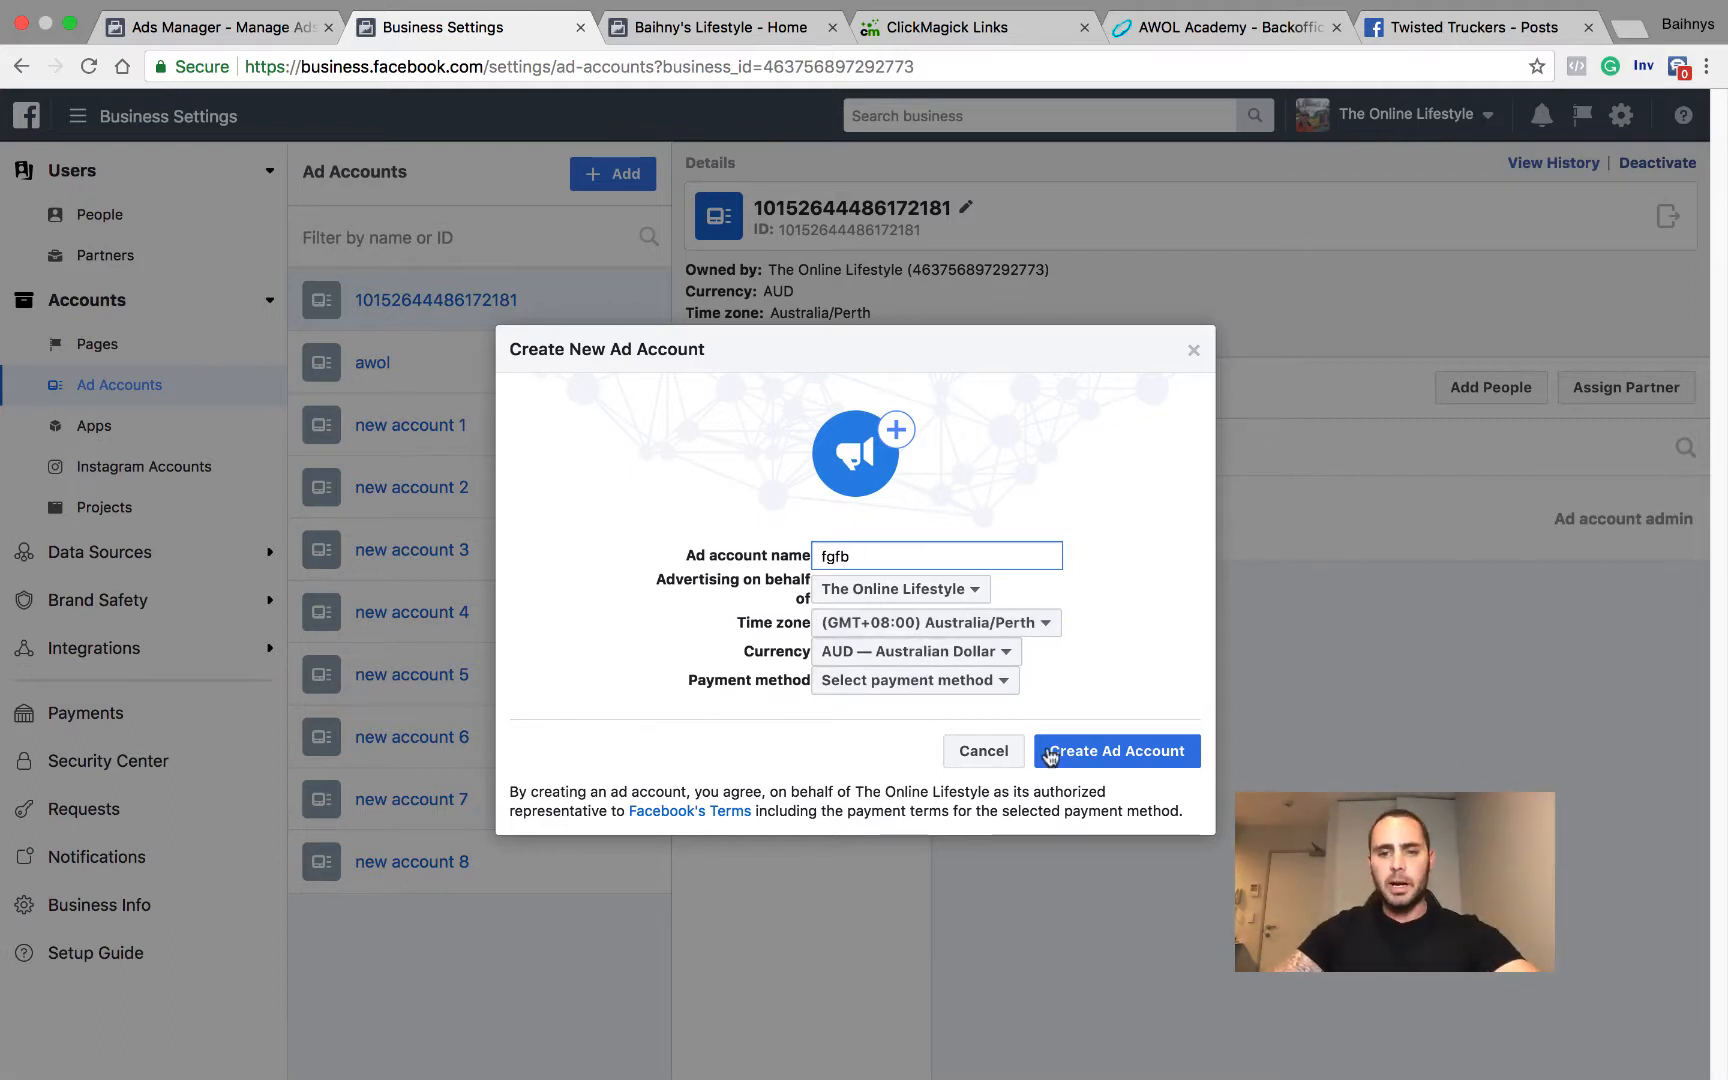
click(1193, 350)
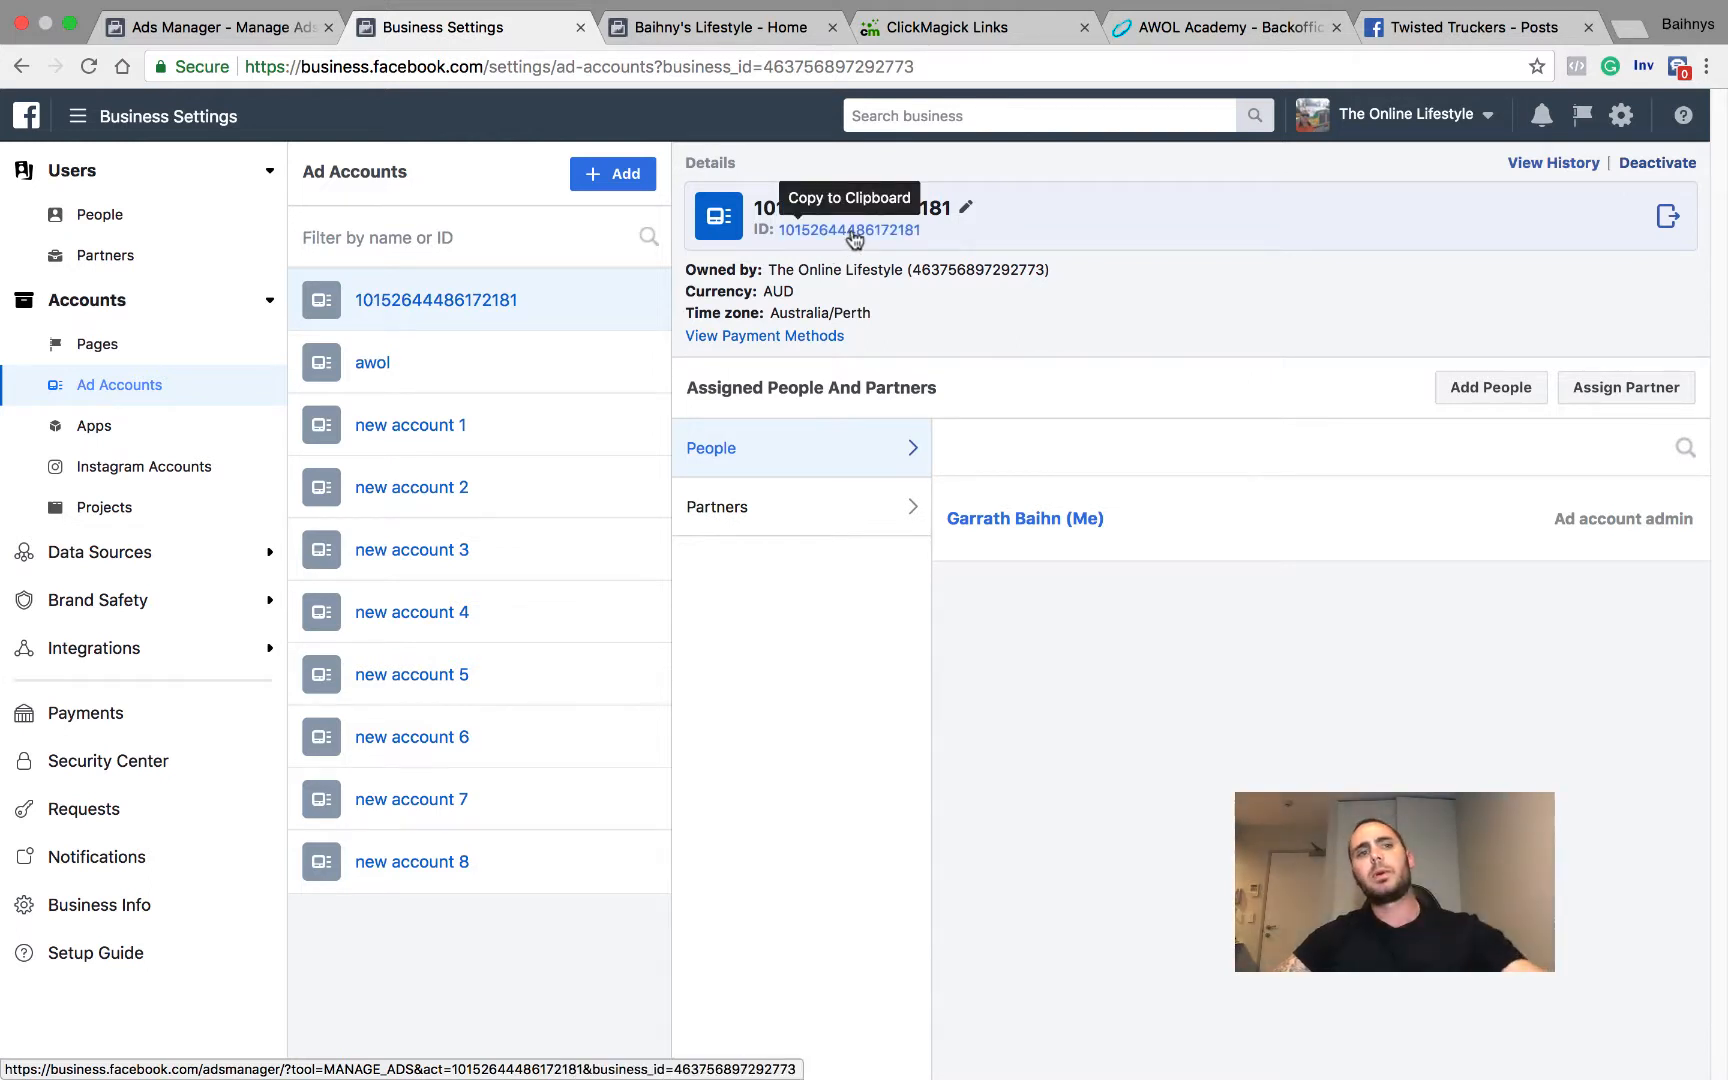
Step: Go to Ads Manager and switch to the ad account "new account 4"
click(76, 118)
click(88, 244)
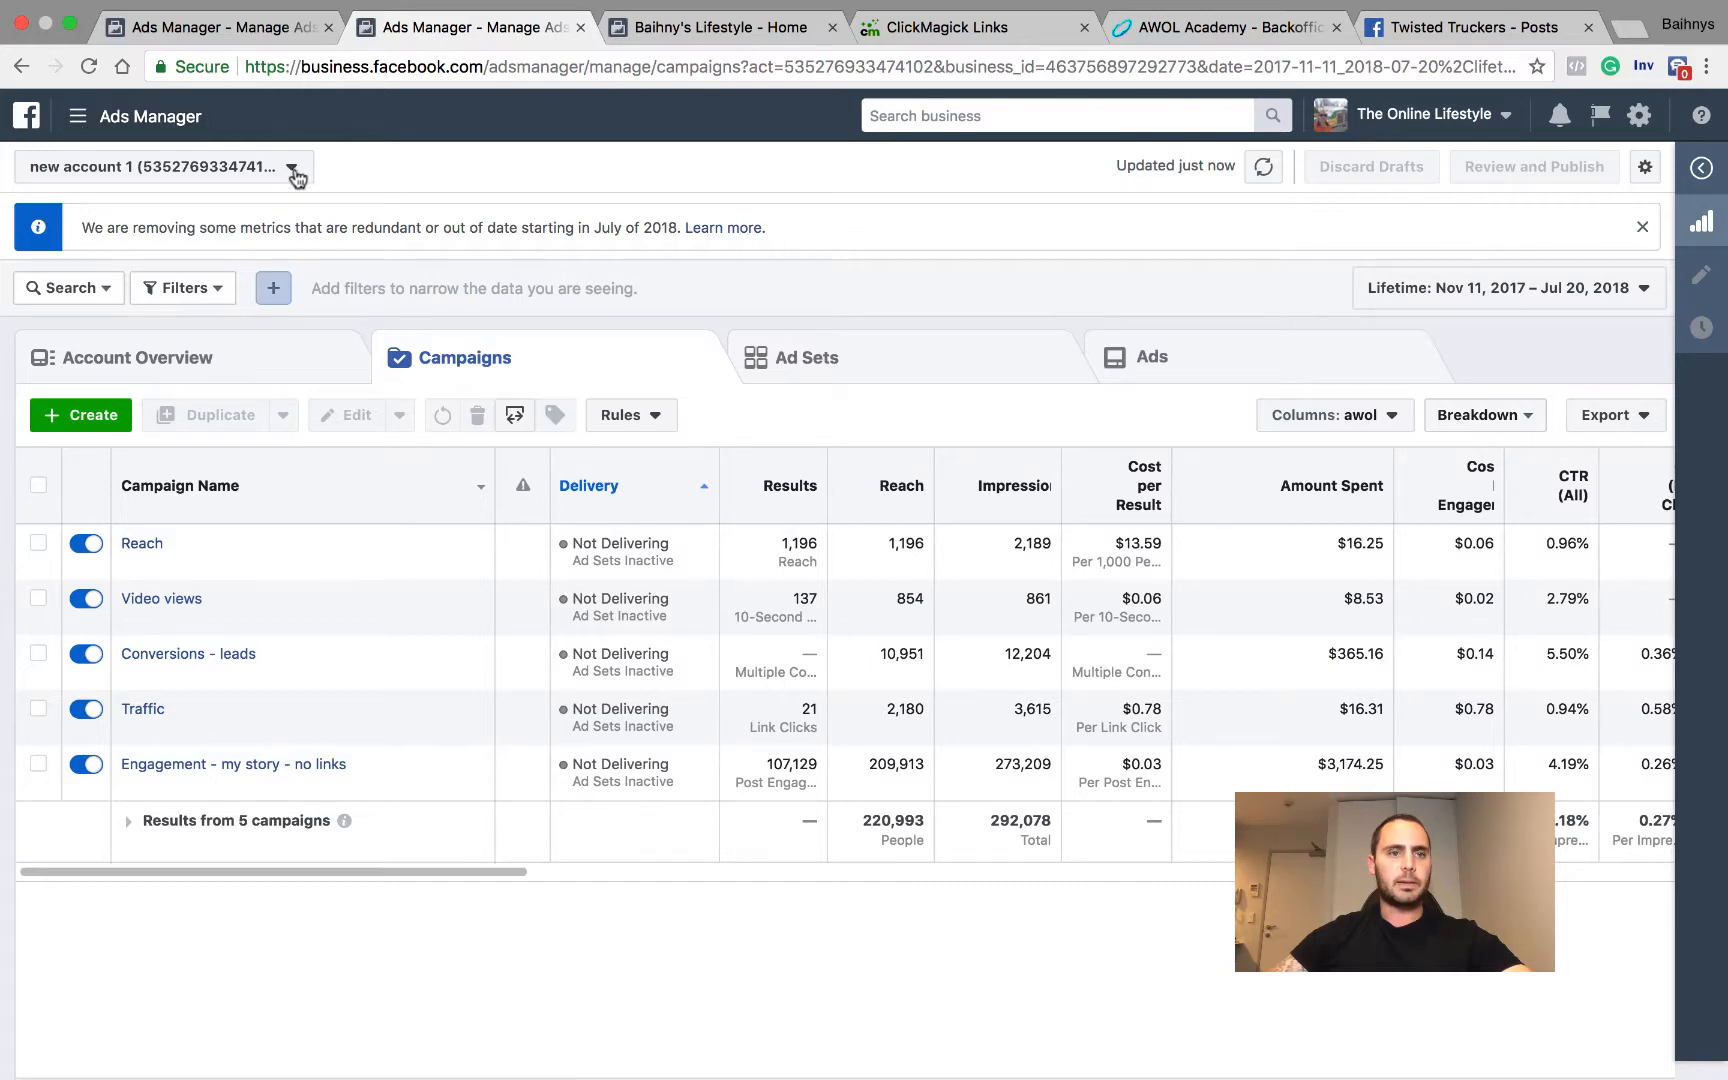
click(293, 170)
scroll(224, 410, down, 5)
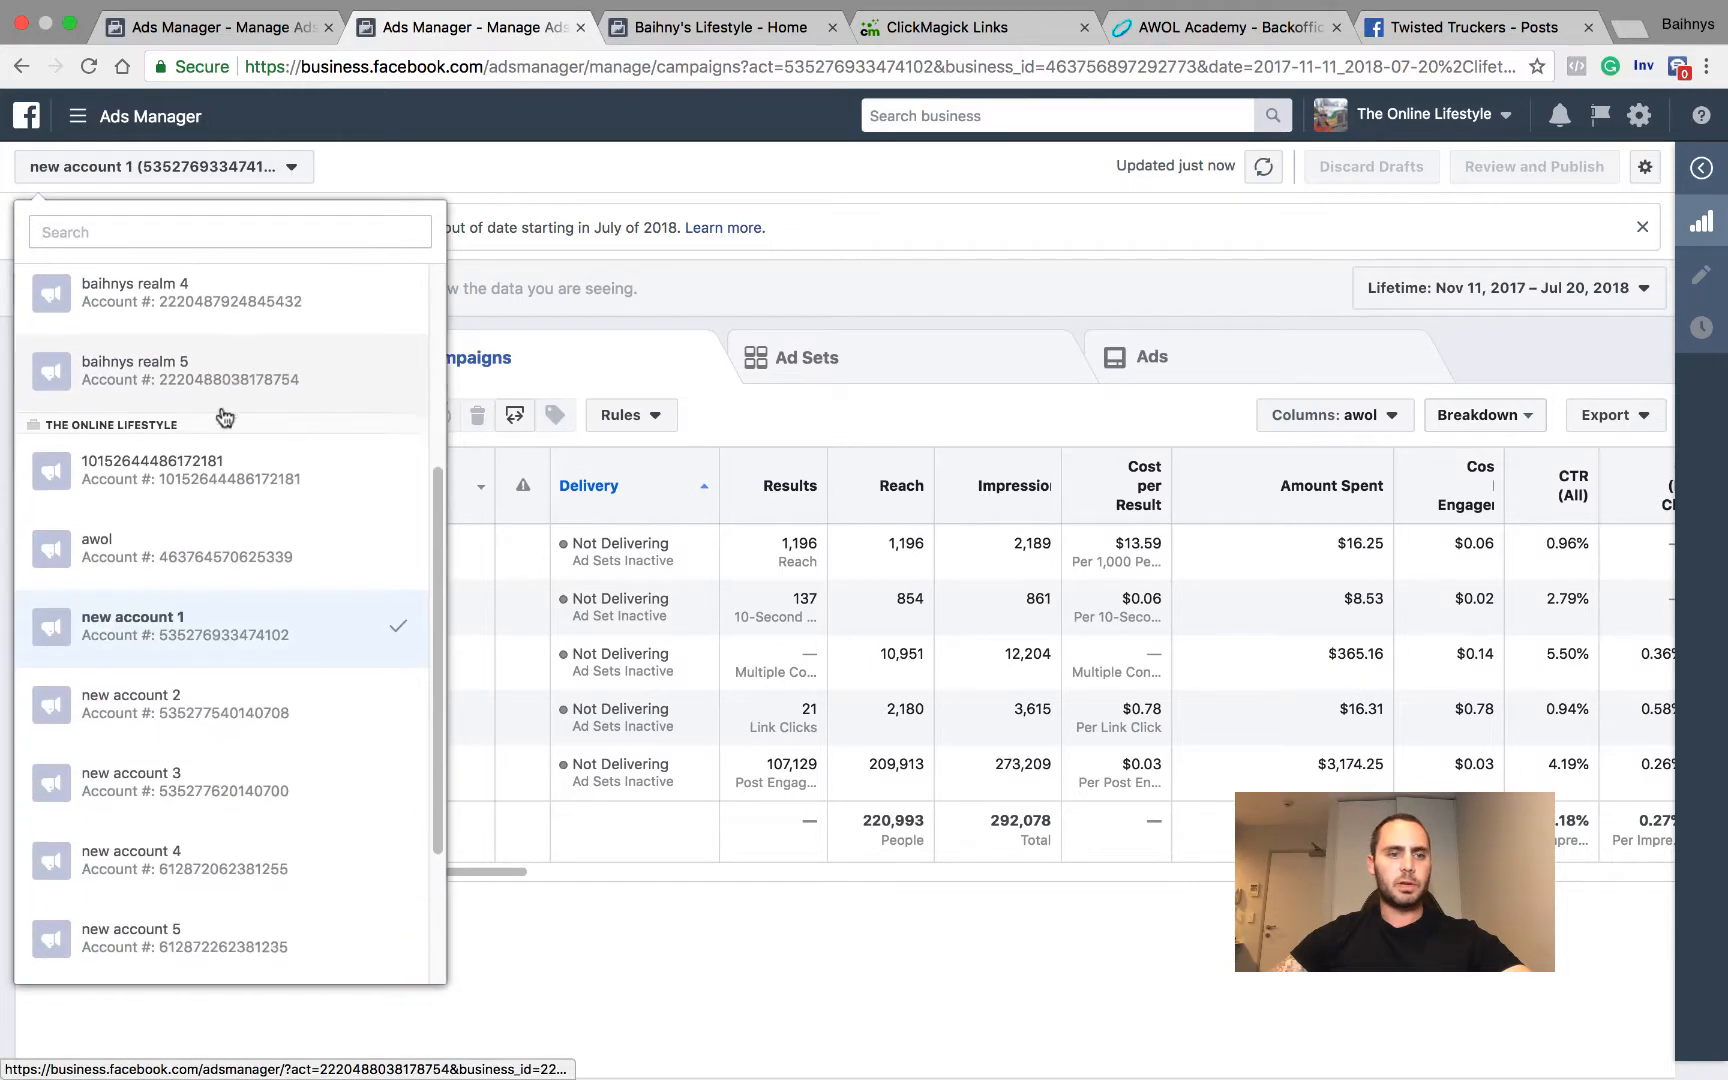
scroll(210, 600, down, 2)
click(135, 862)
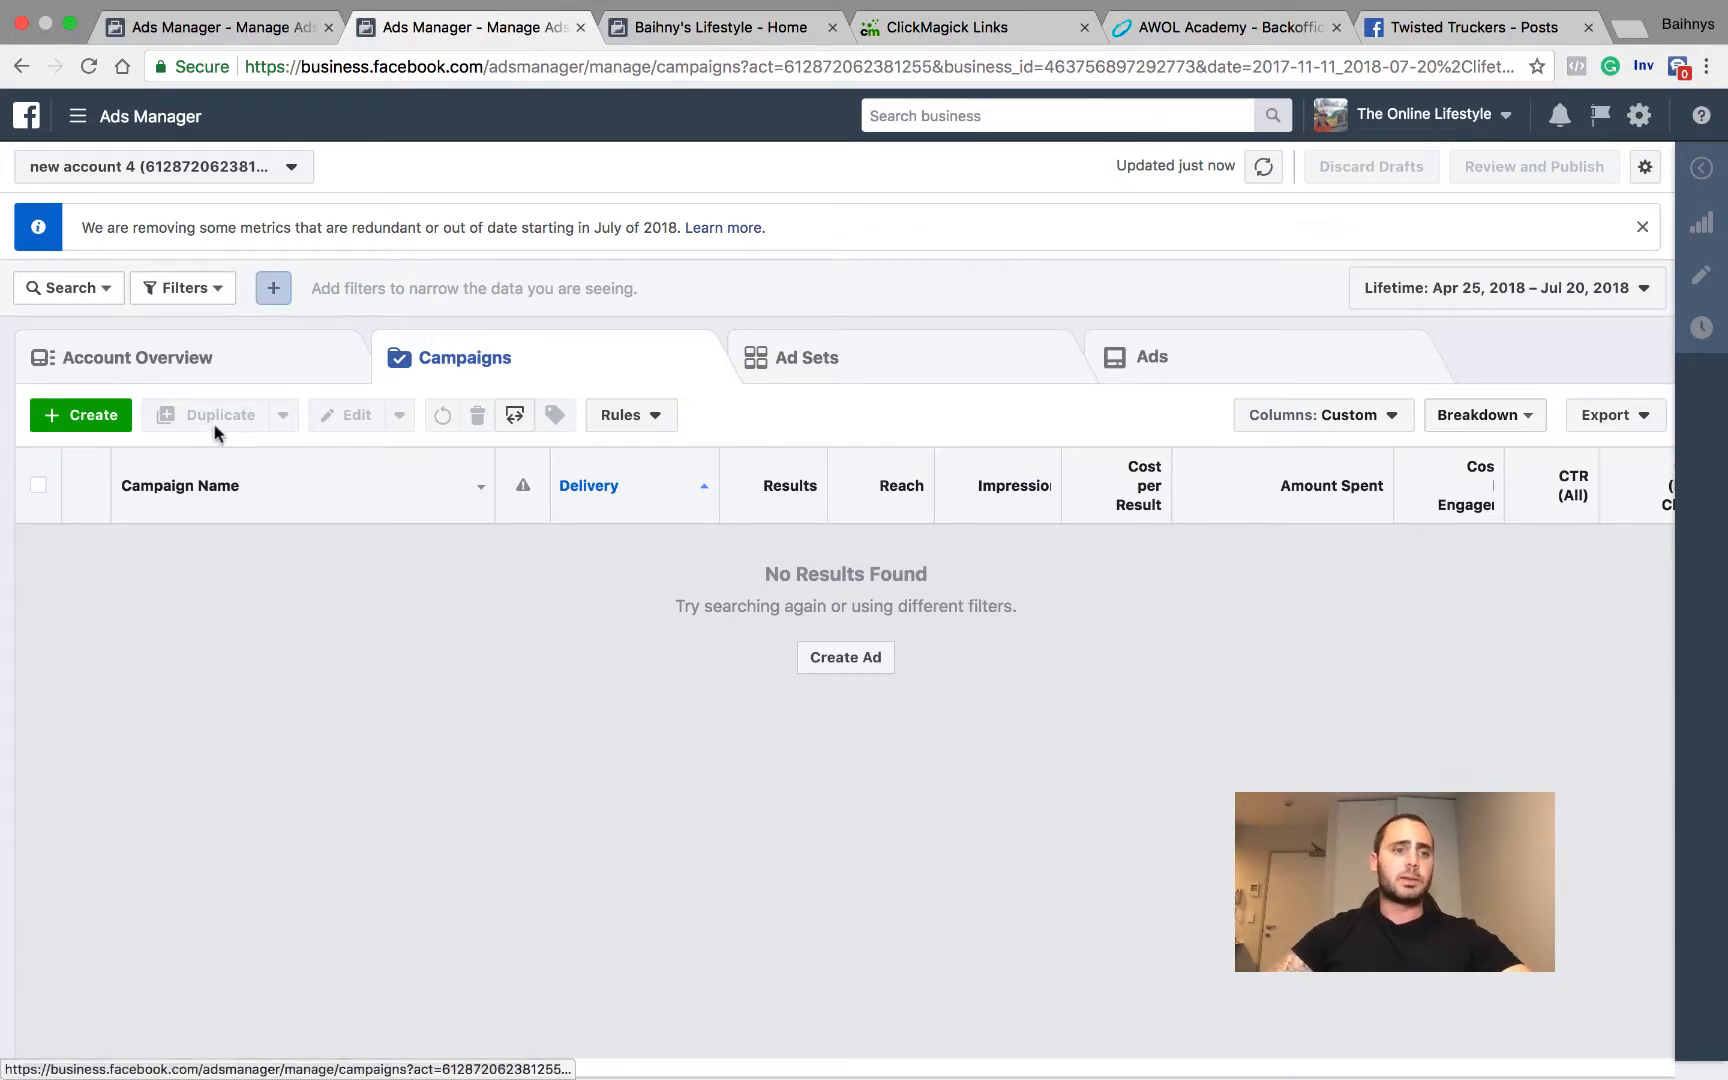
Step: Start a new campaign and choose Engagement as its marketing objective
click(85, 425)
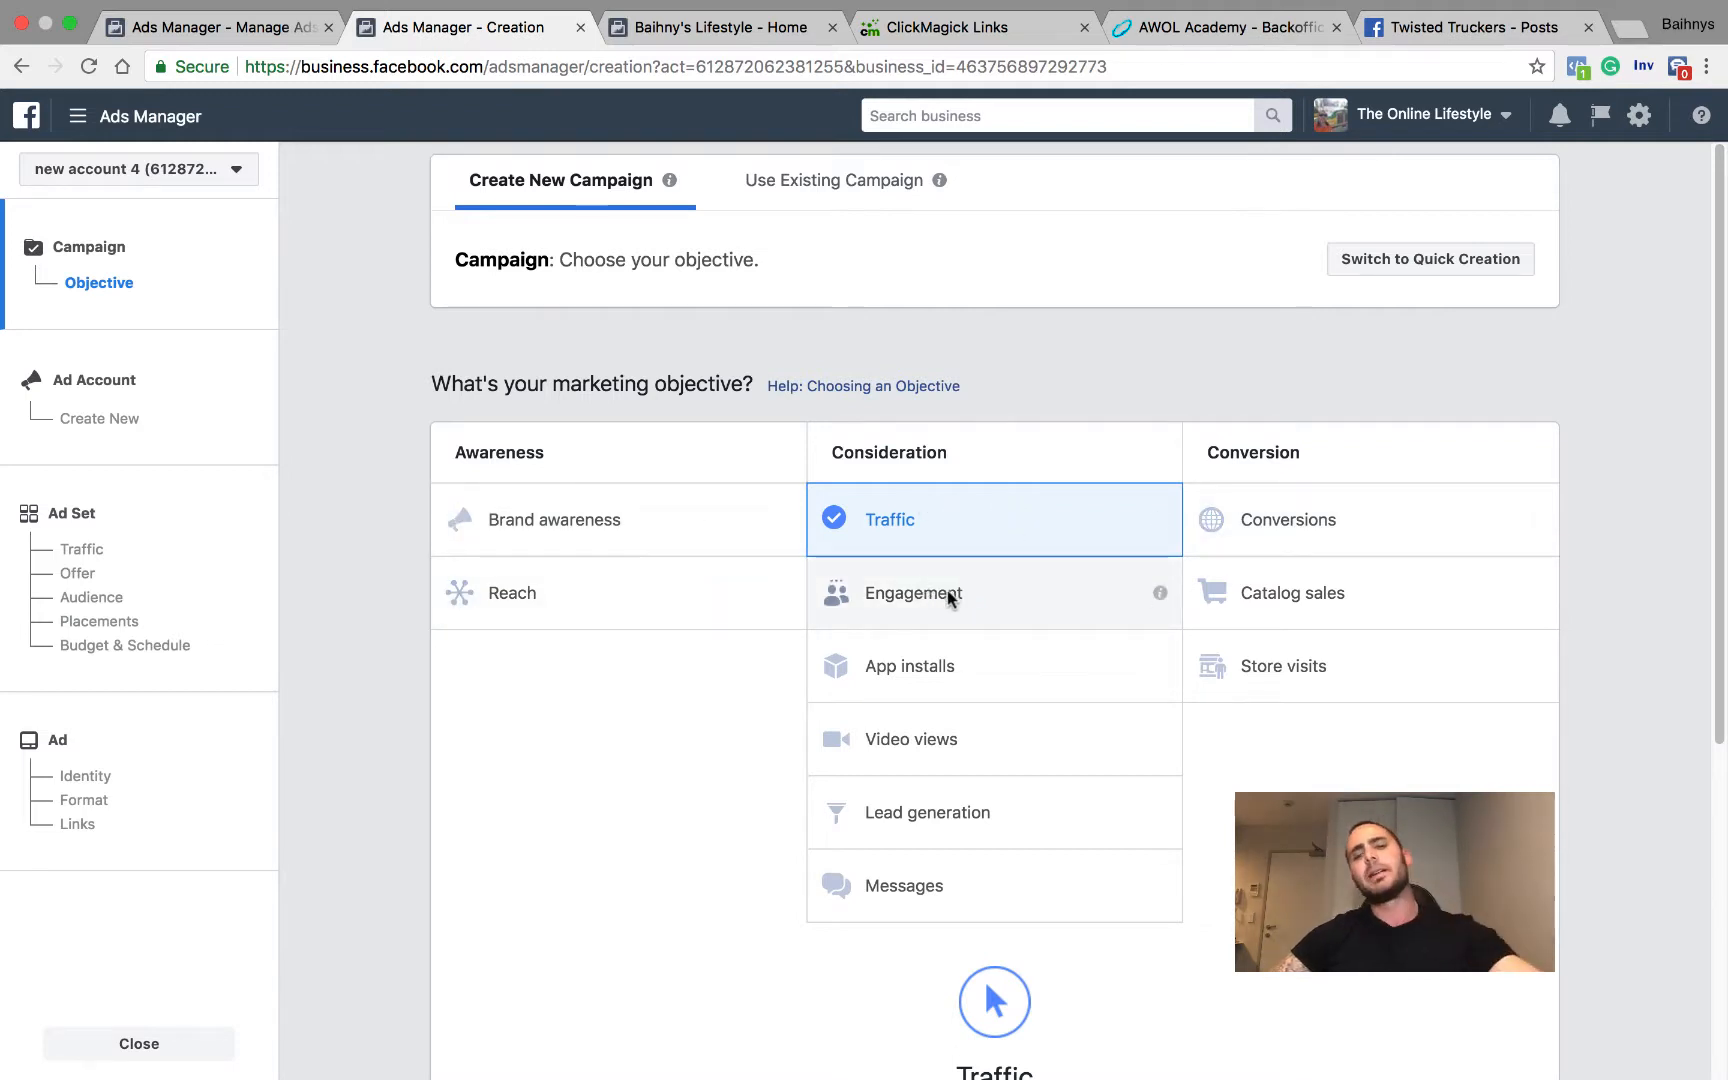
scroll(998, 585, down, 1)
scroll(995, 580, down, 3)
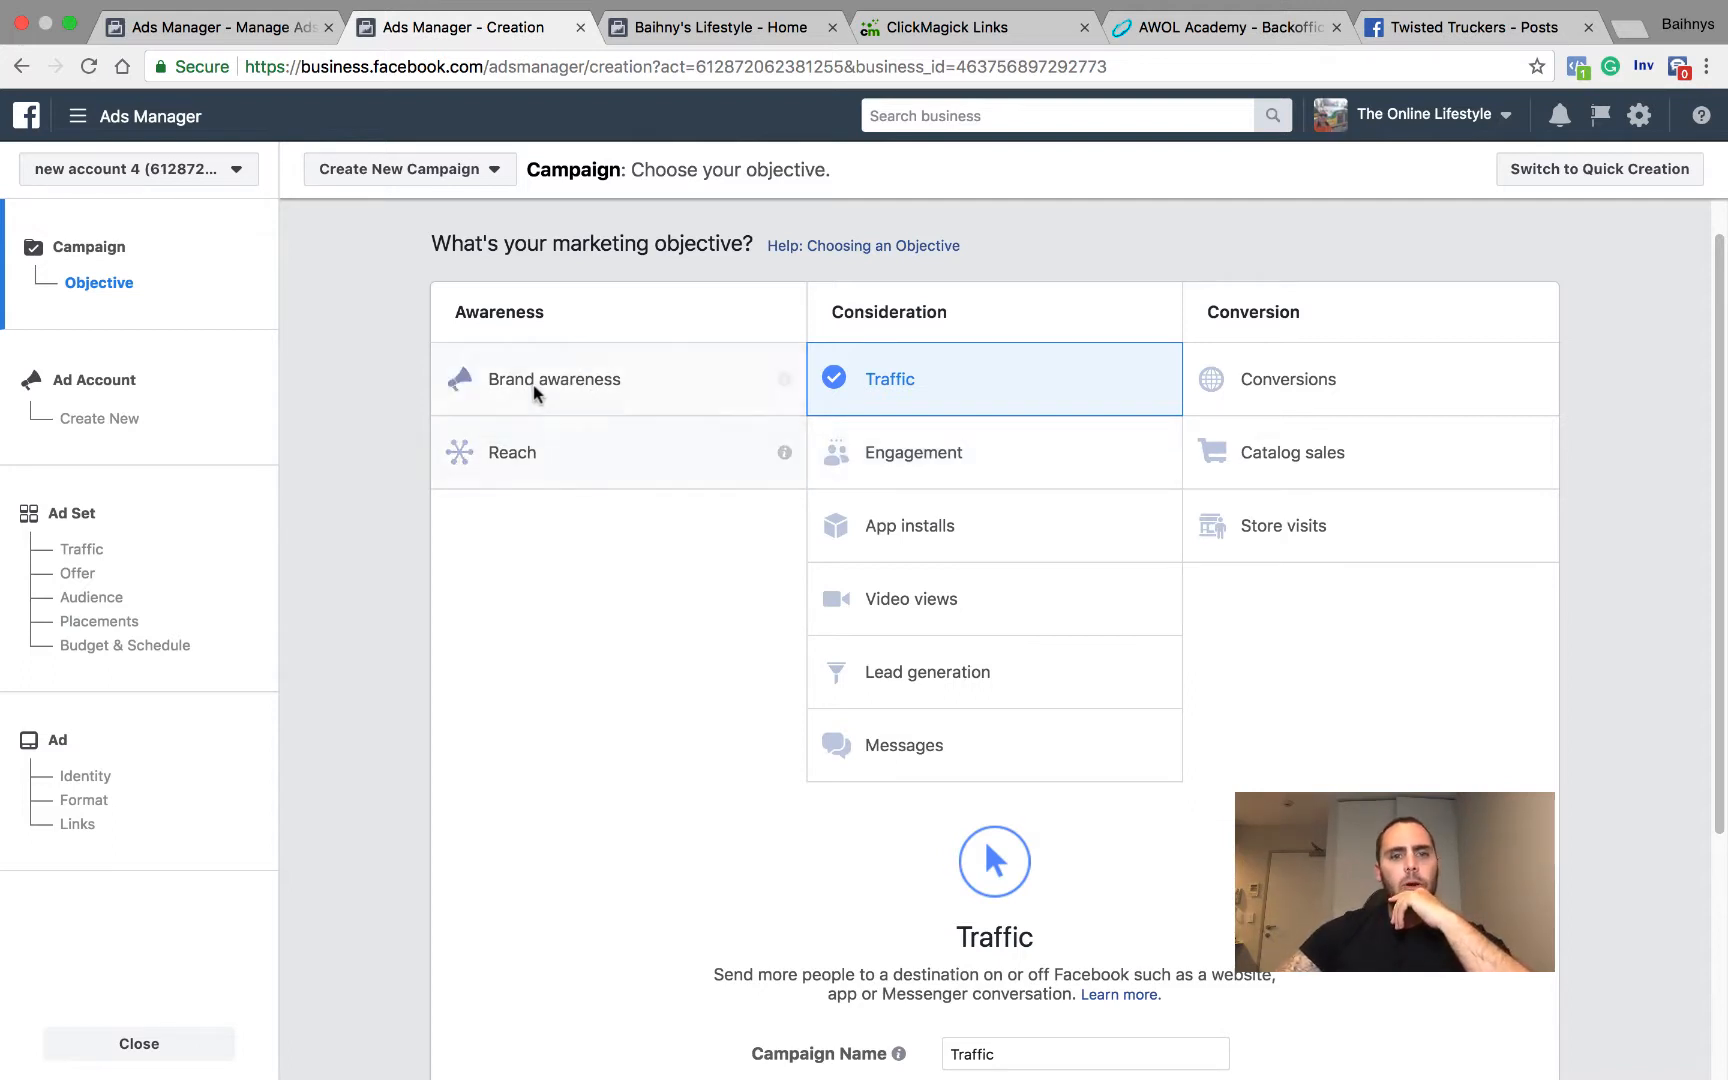
click(933, 459)
Step: Name the campaign "Engagement/weight" and continue through the ad account setup to the ad set
scroll(1026, 467, down, 5)
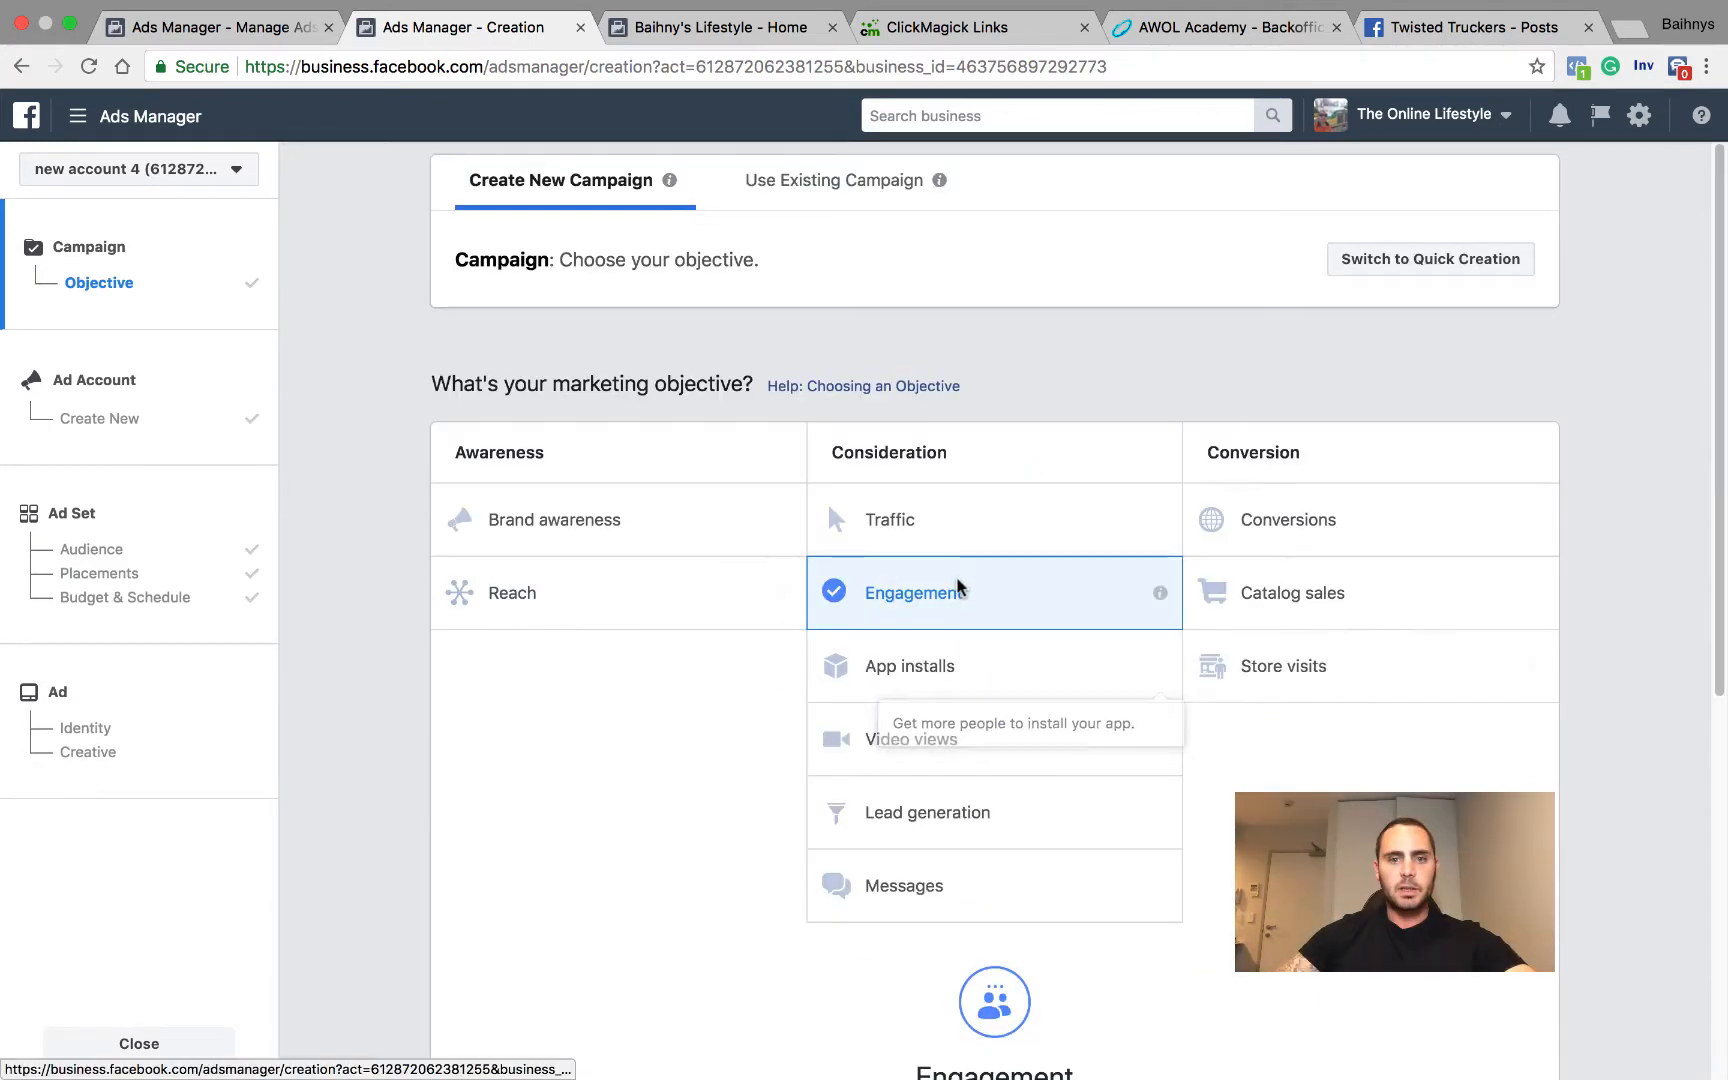
scroll(956, 582, down, 6)
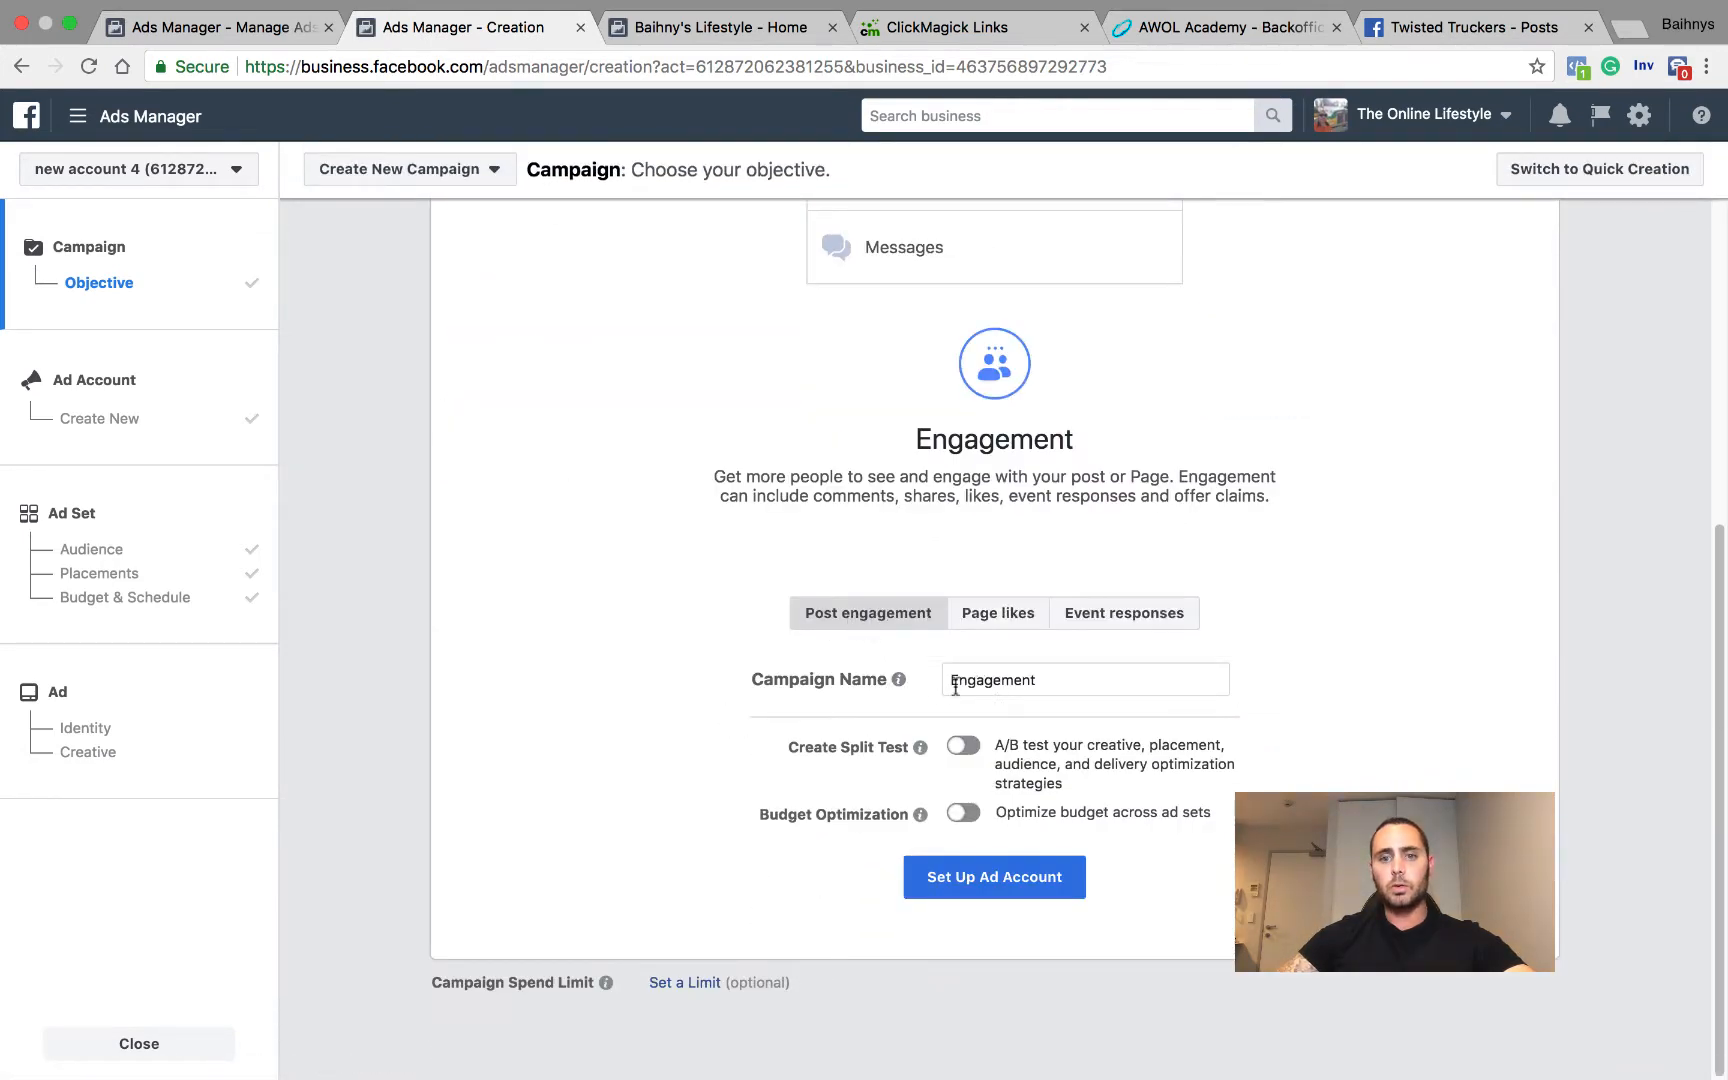
click(1102, 680)
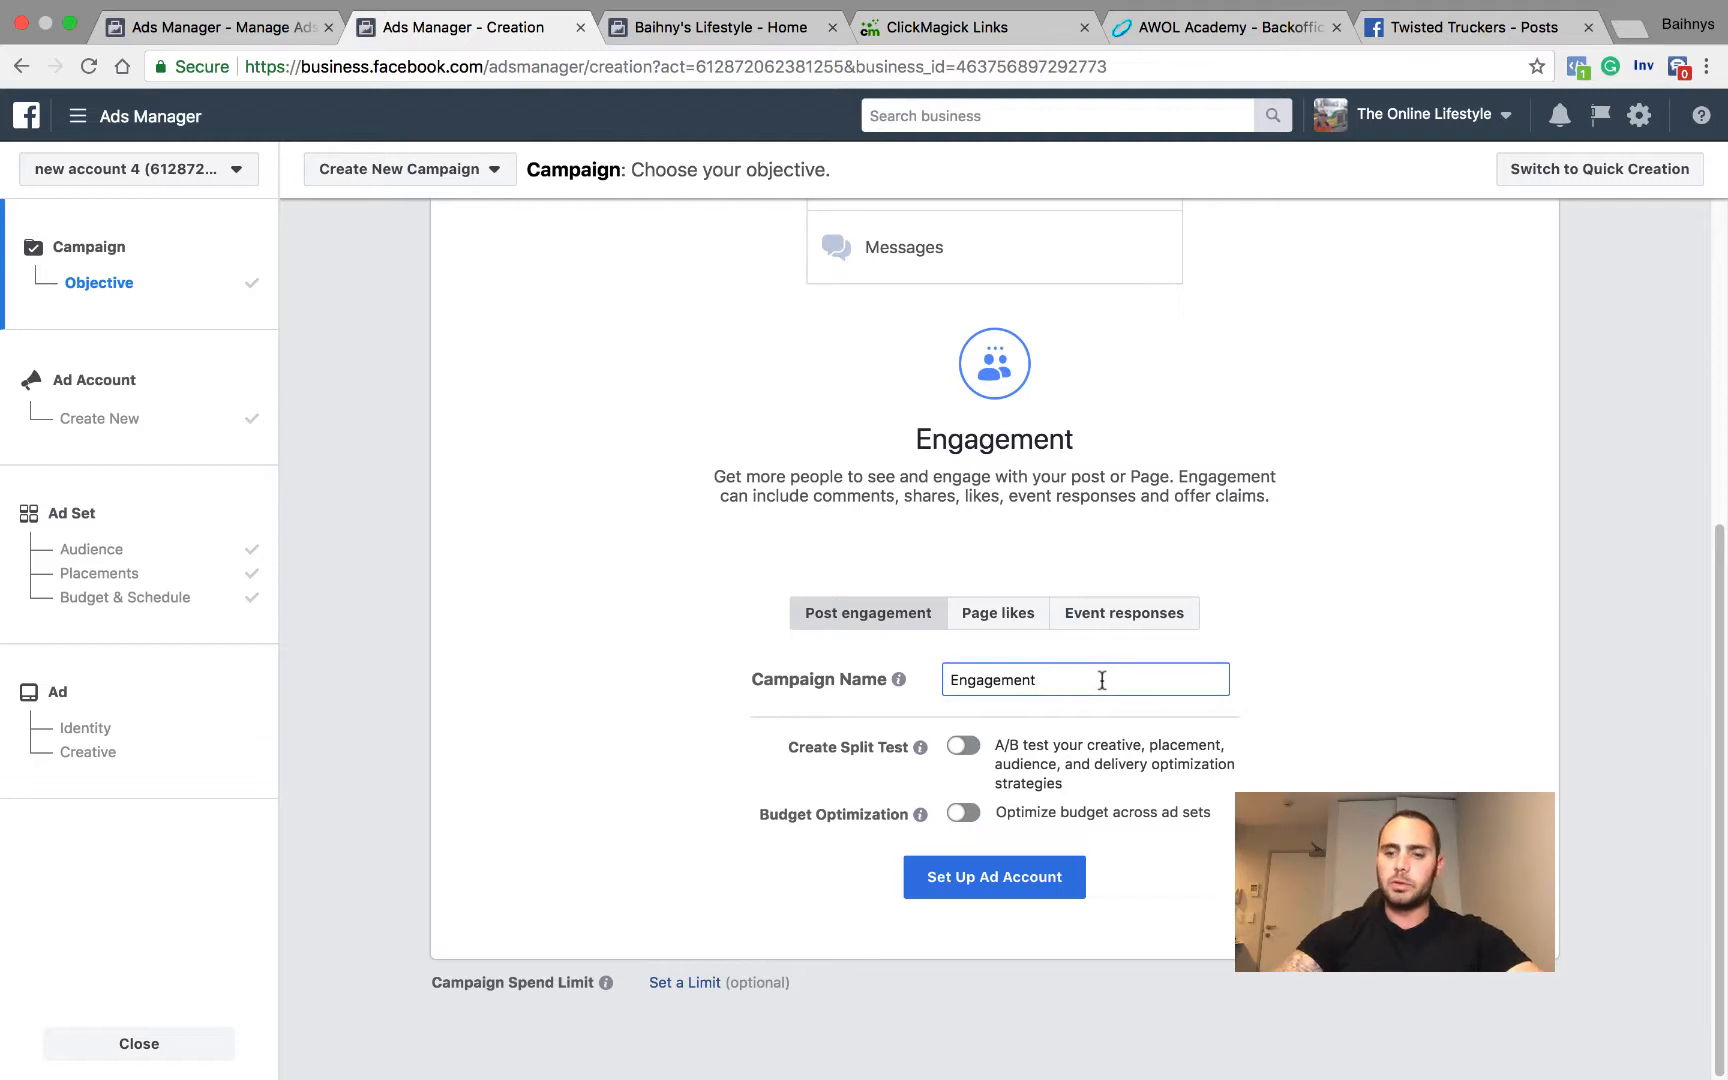
text(/wei)
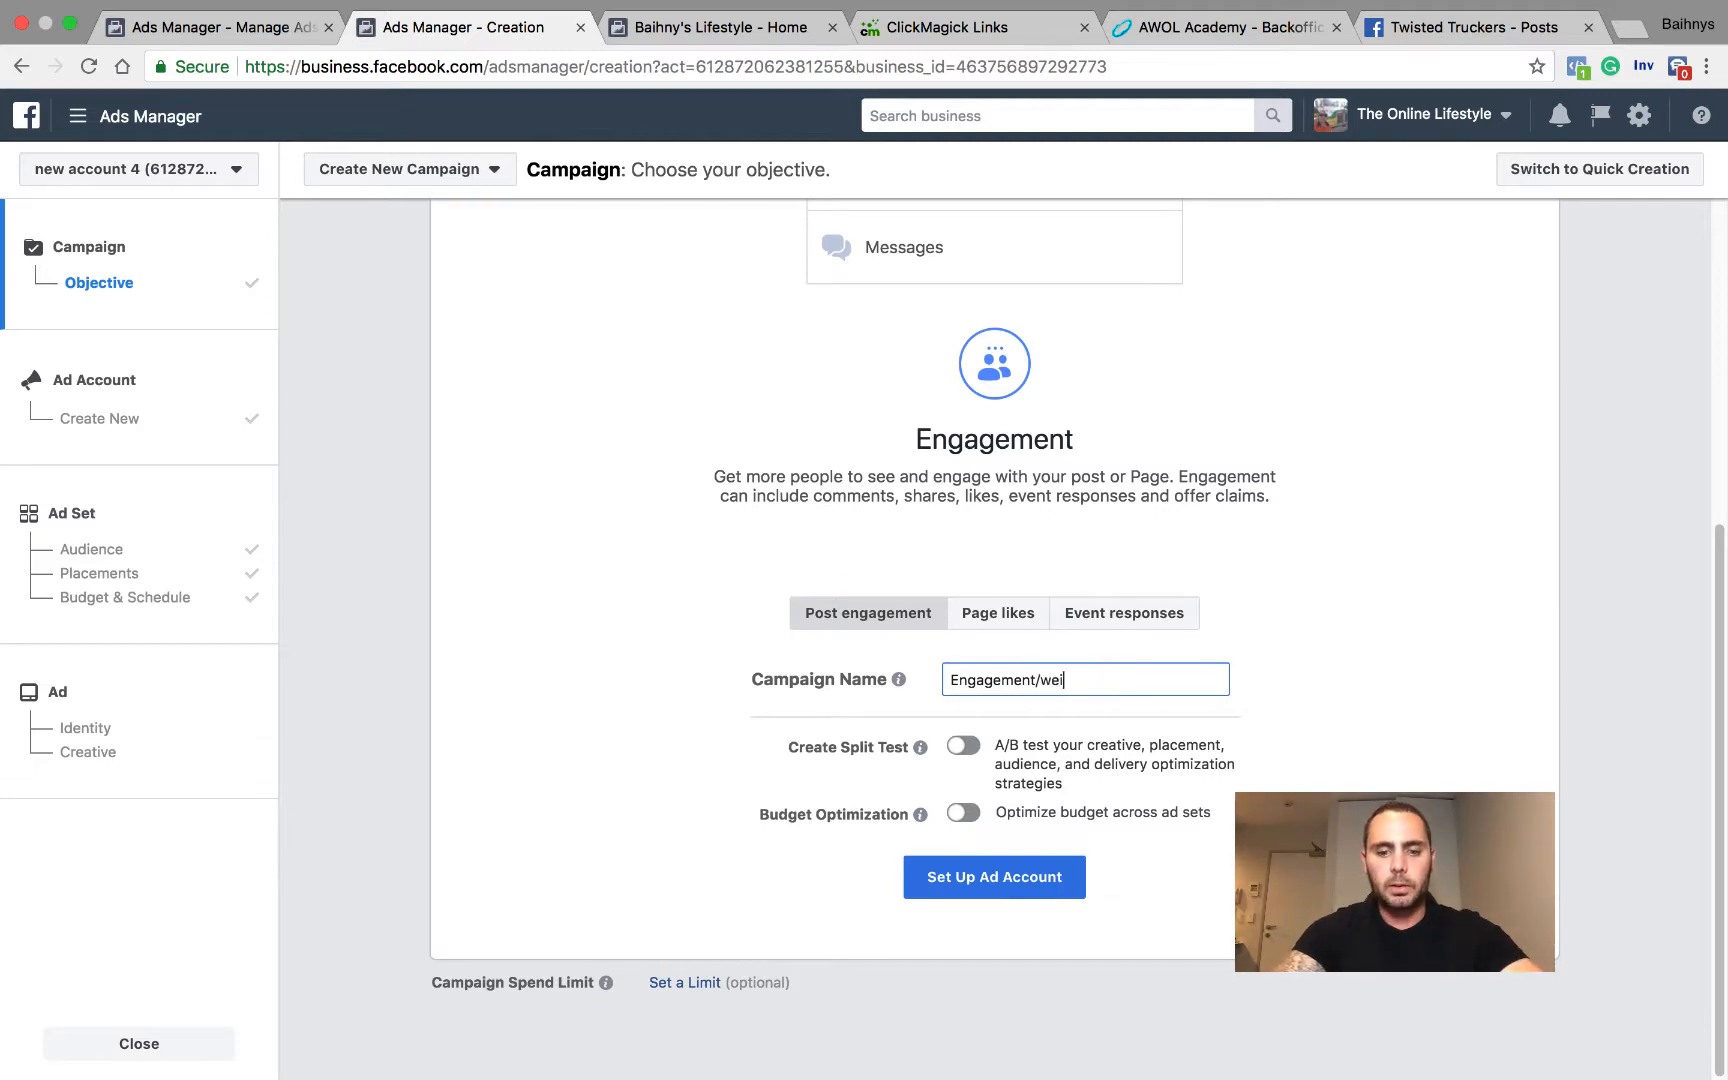
text(ght)
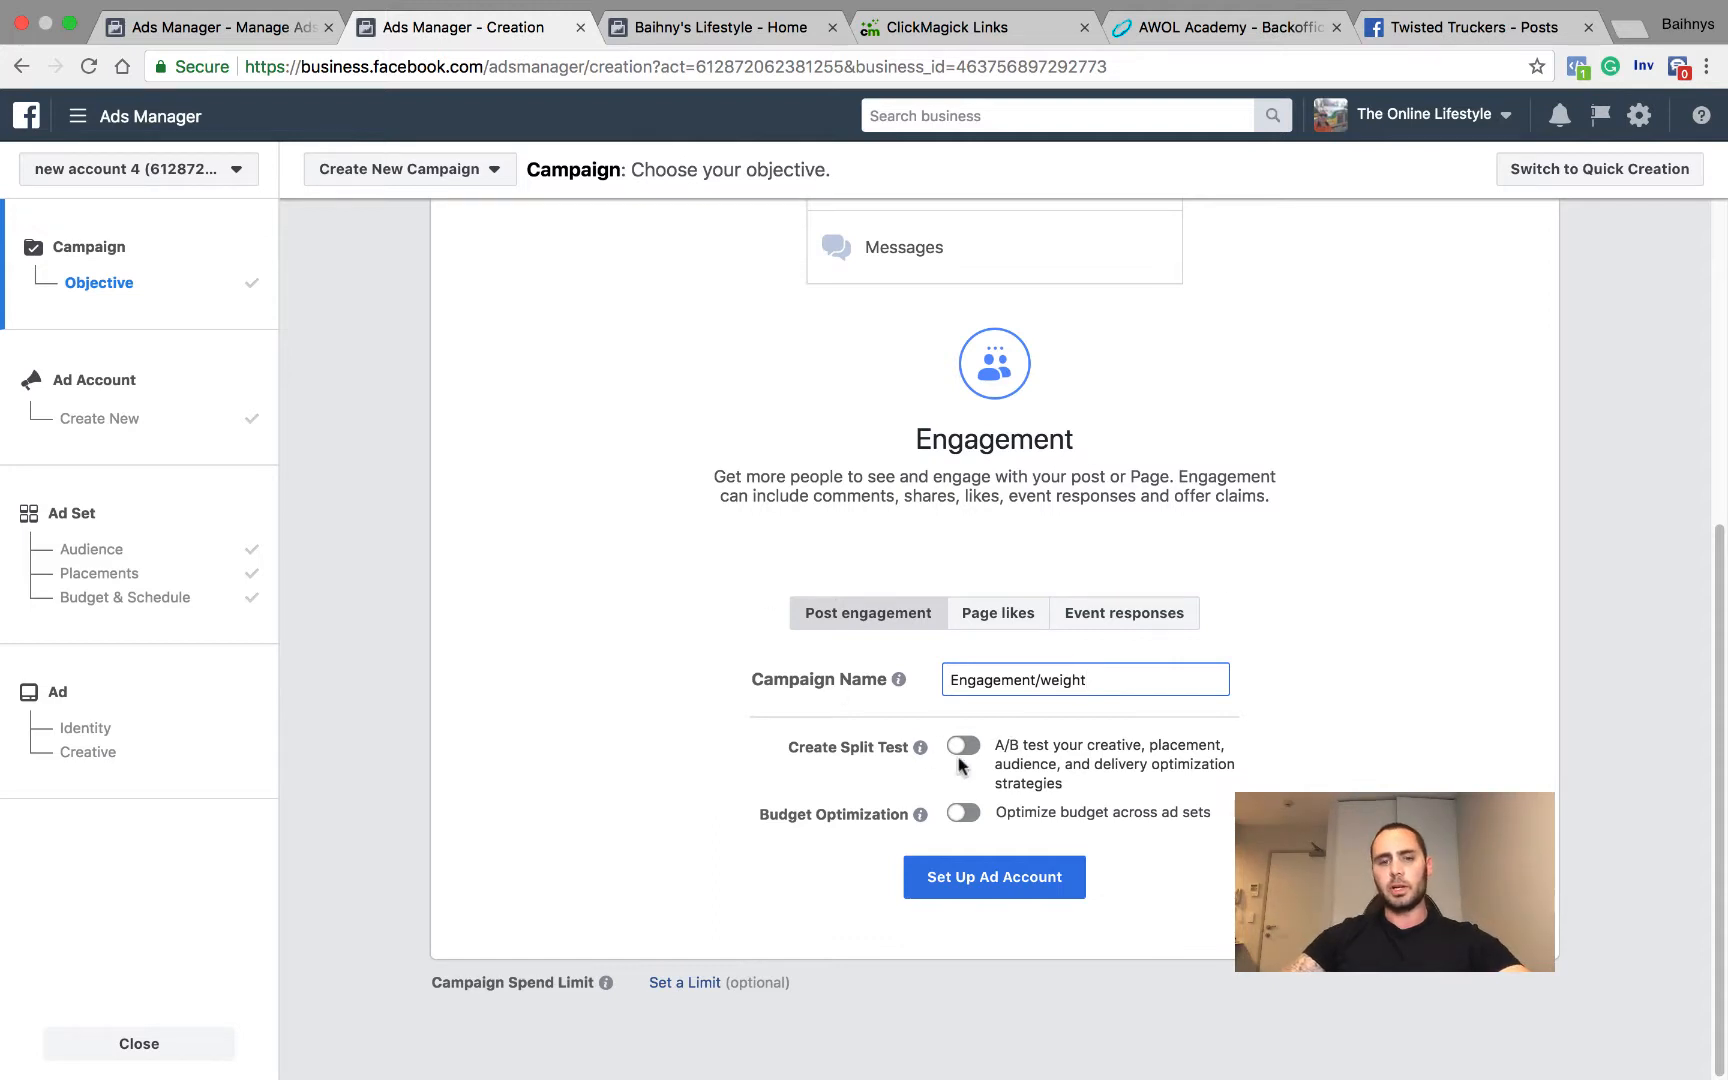
click(1003, 880)
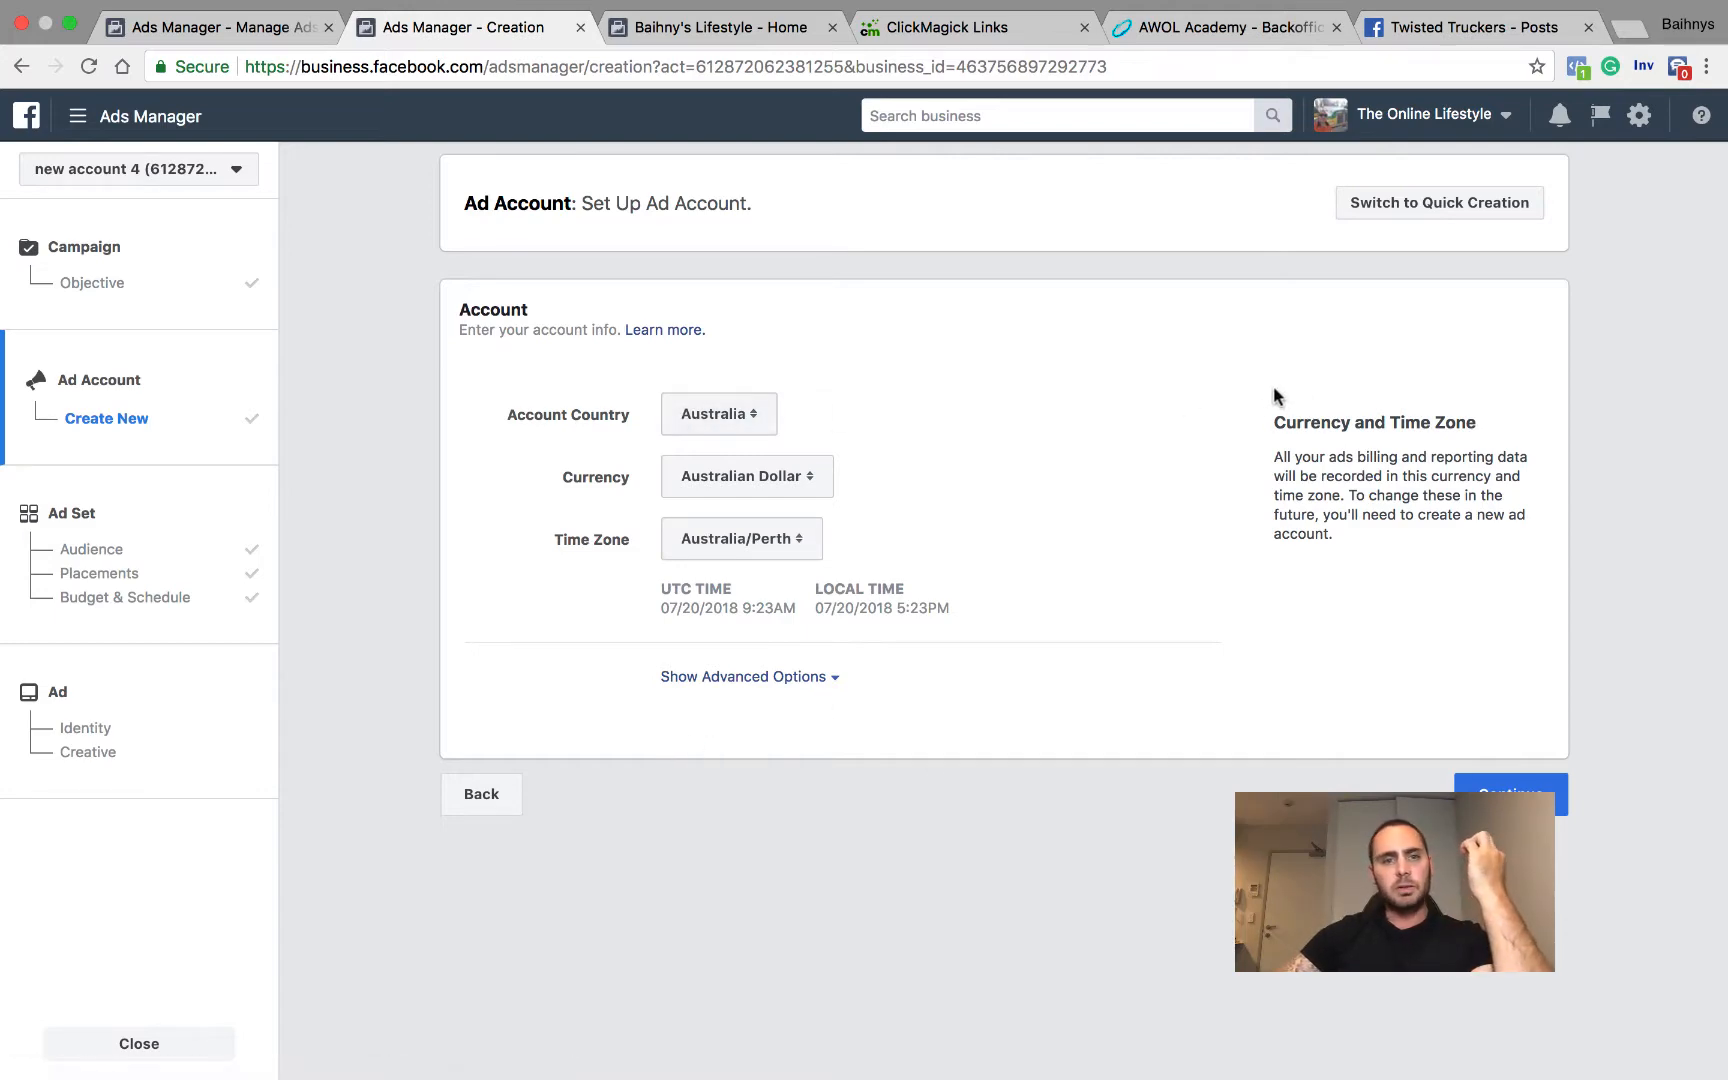
click(1510, 783)
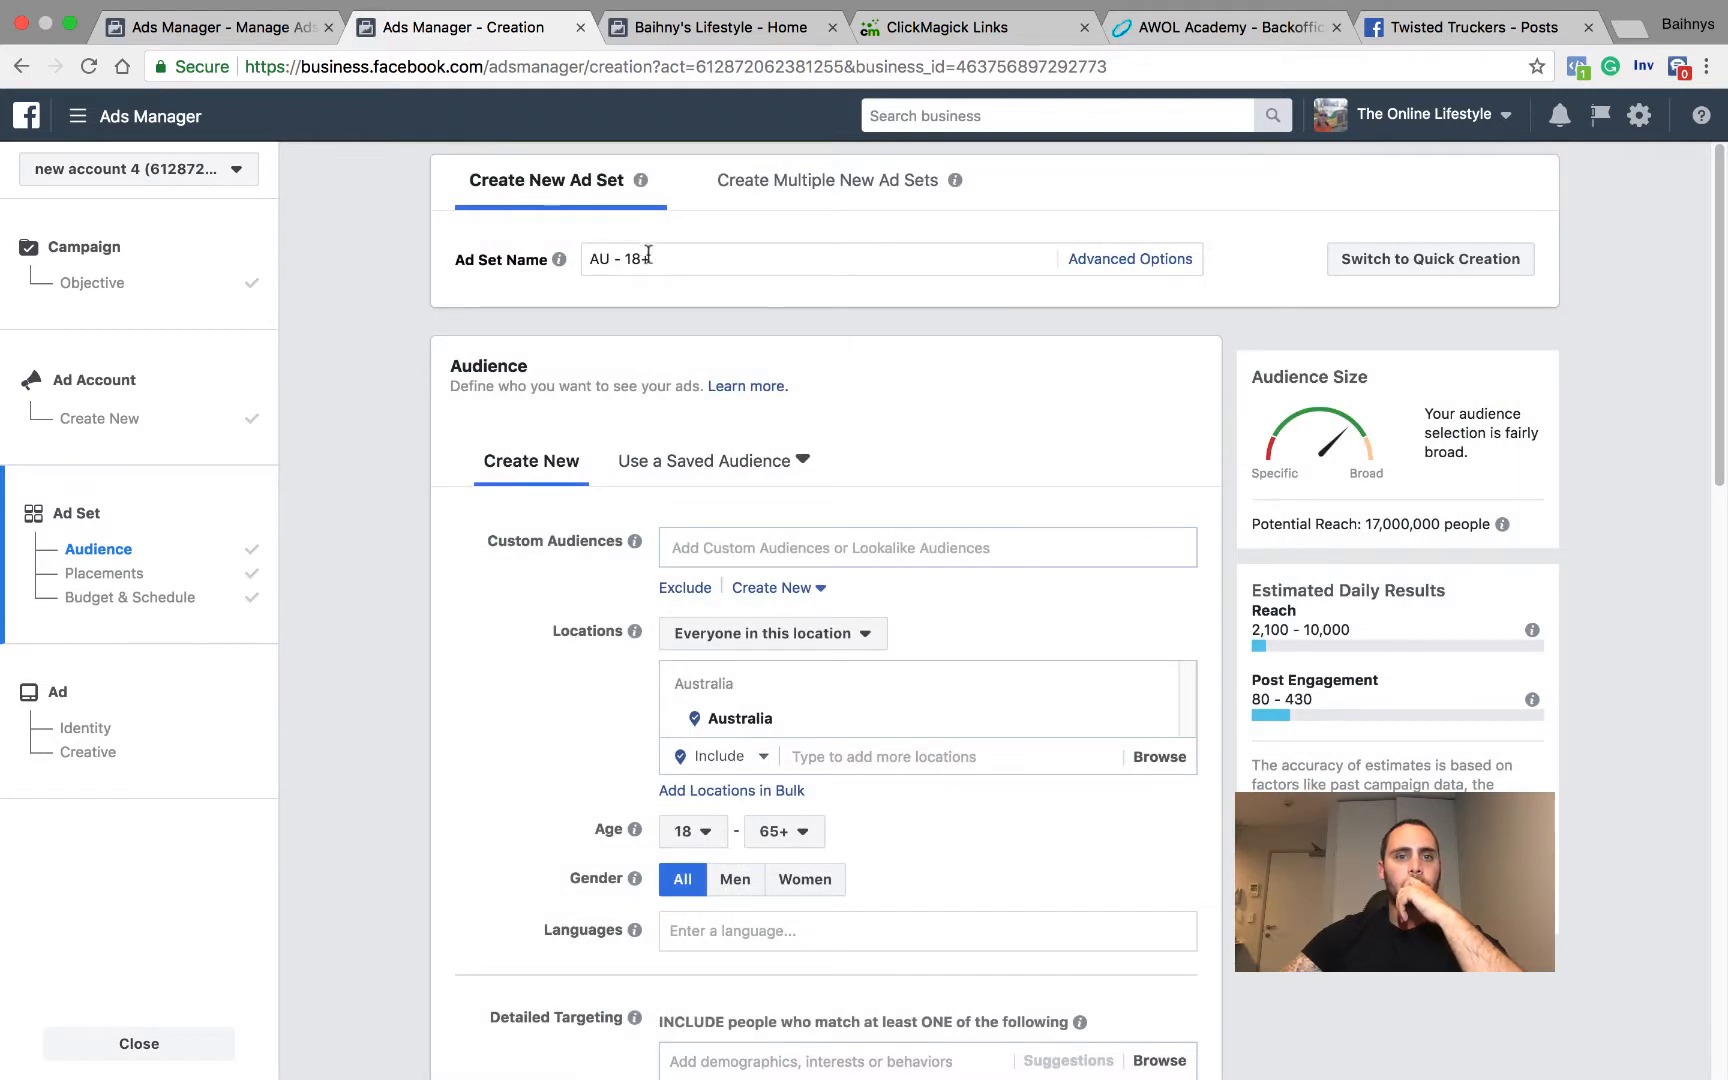
Step: Name the ad set "enegae- women -25/30 weight loss"
drag(646, 258, 585, 253)
text(e)
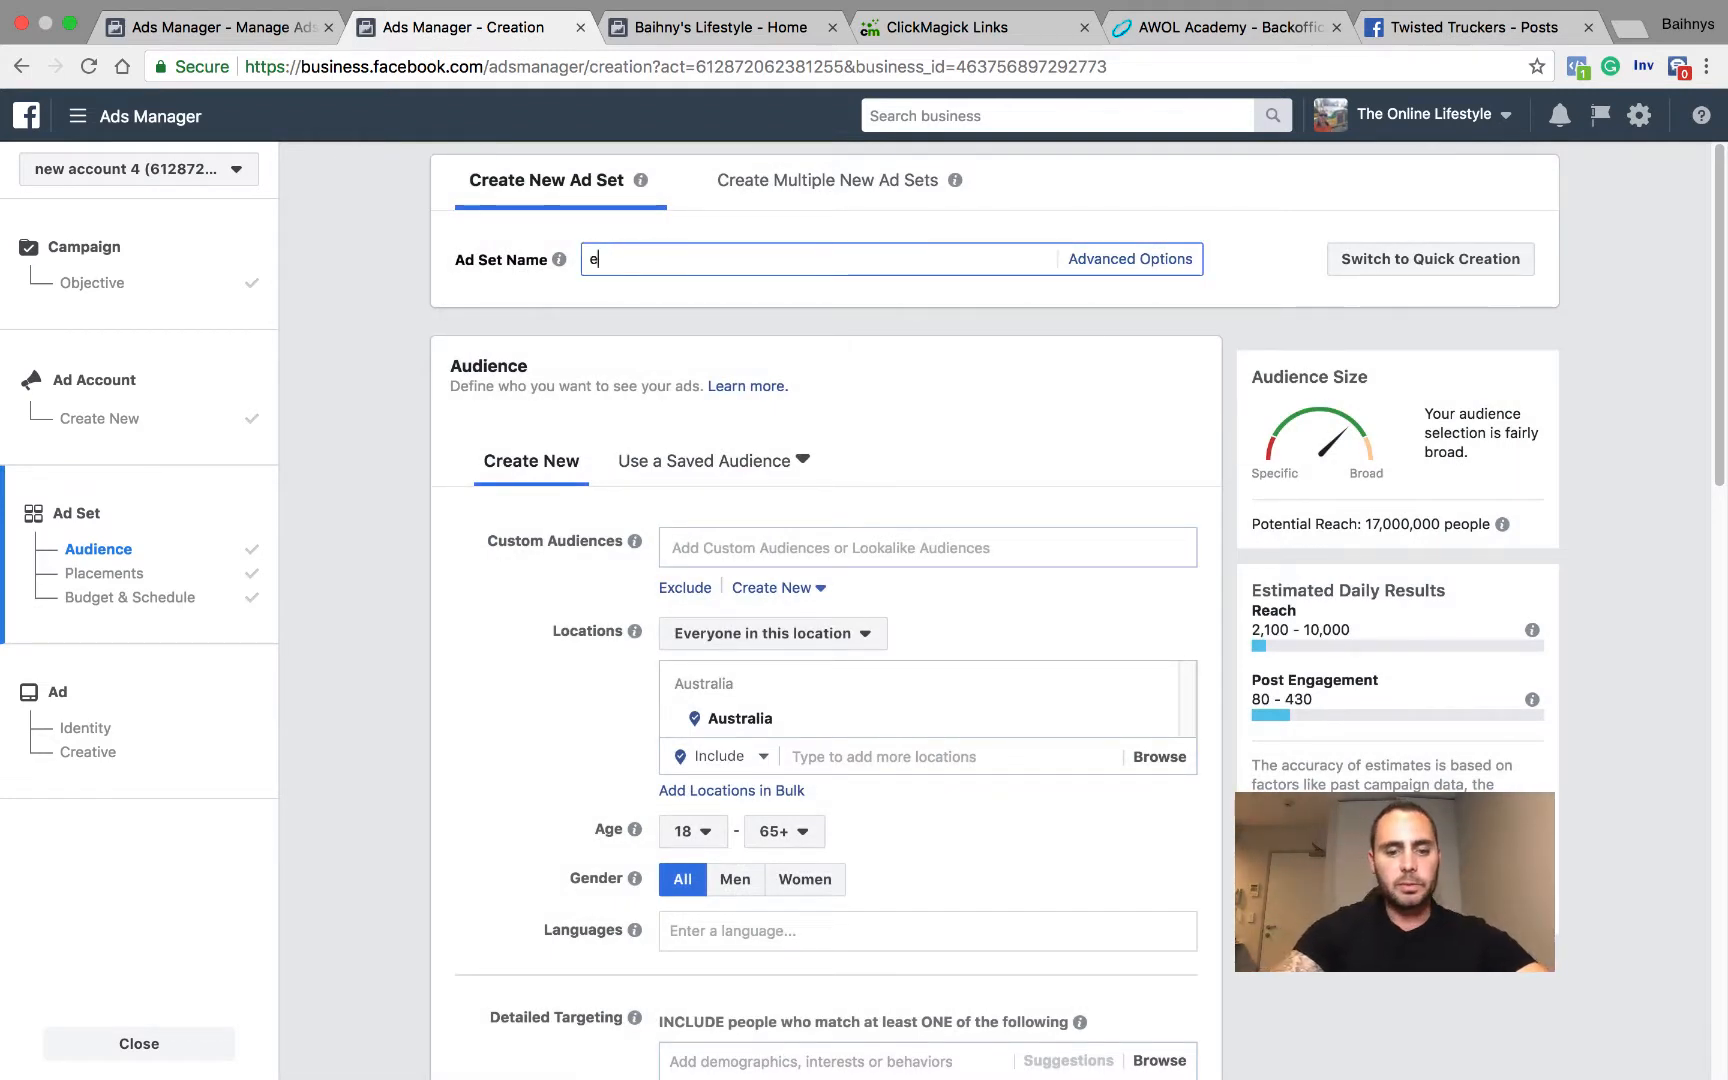
text(negae- )
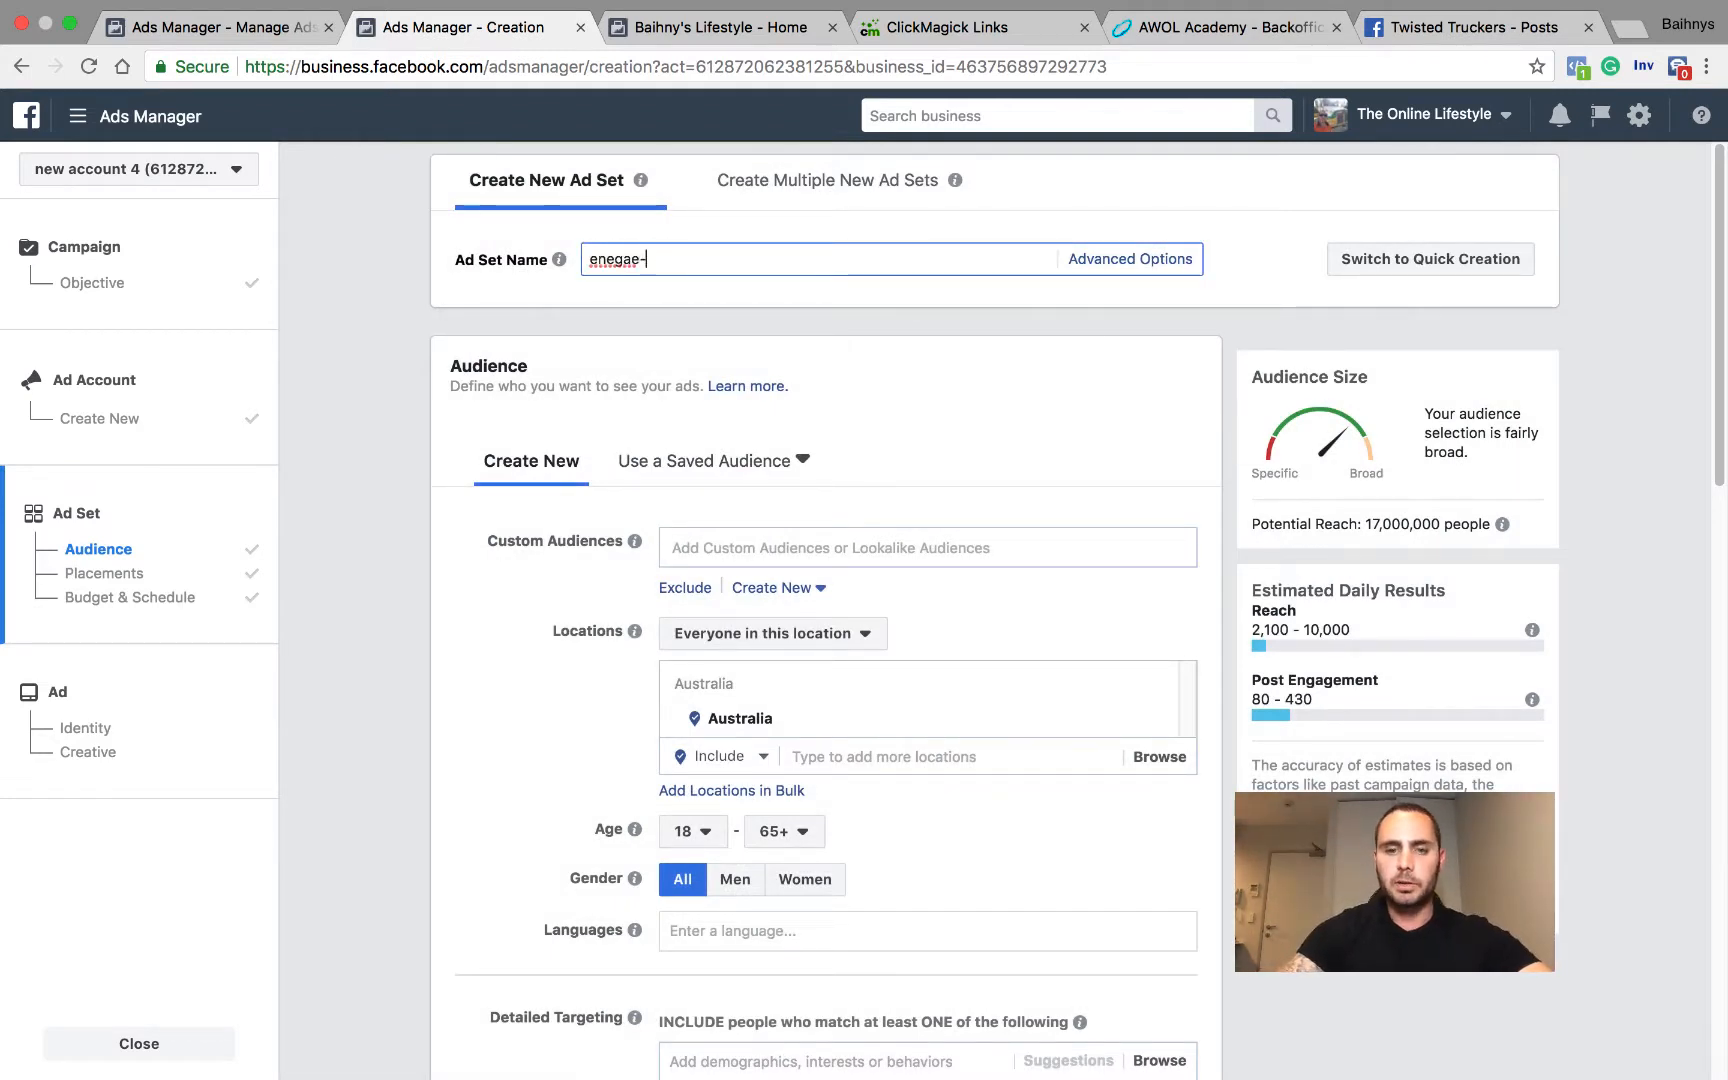
text(women)
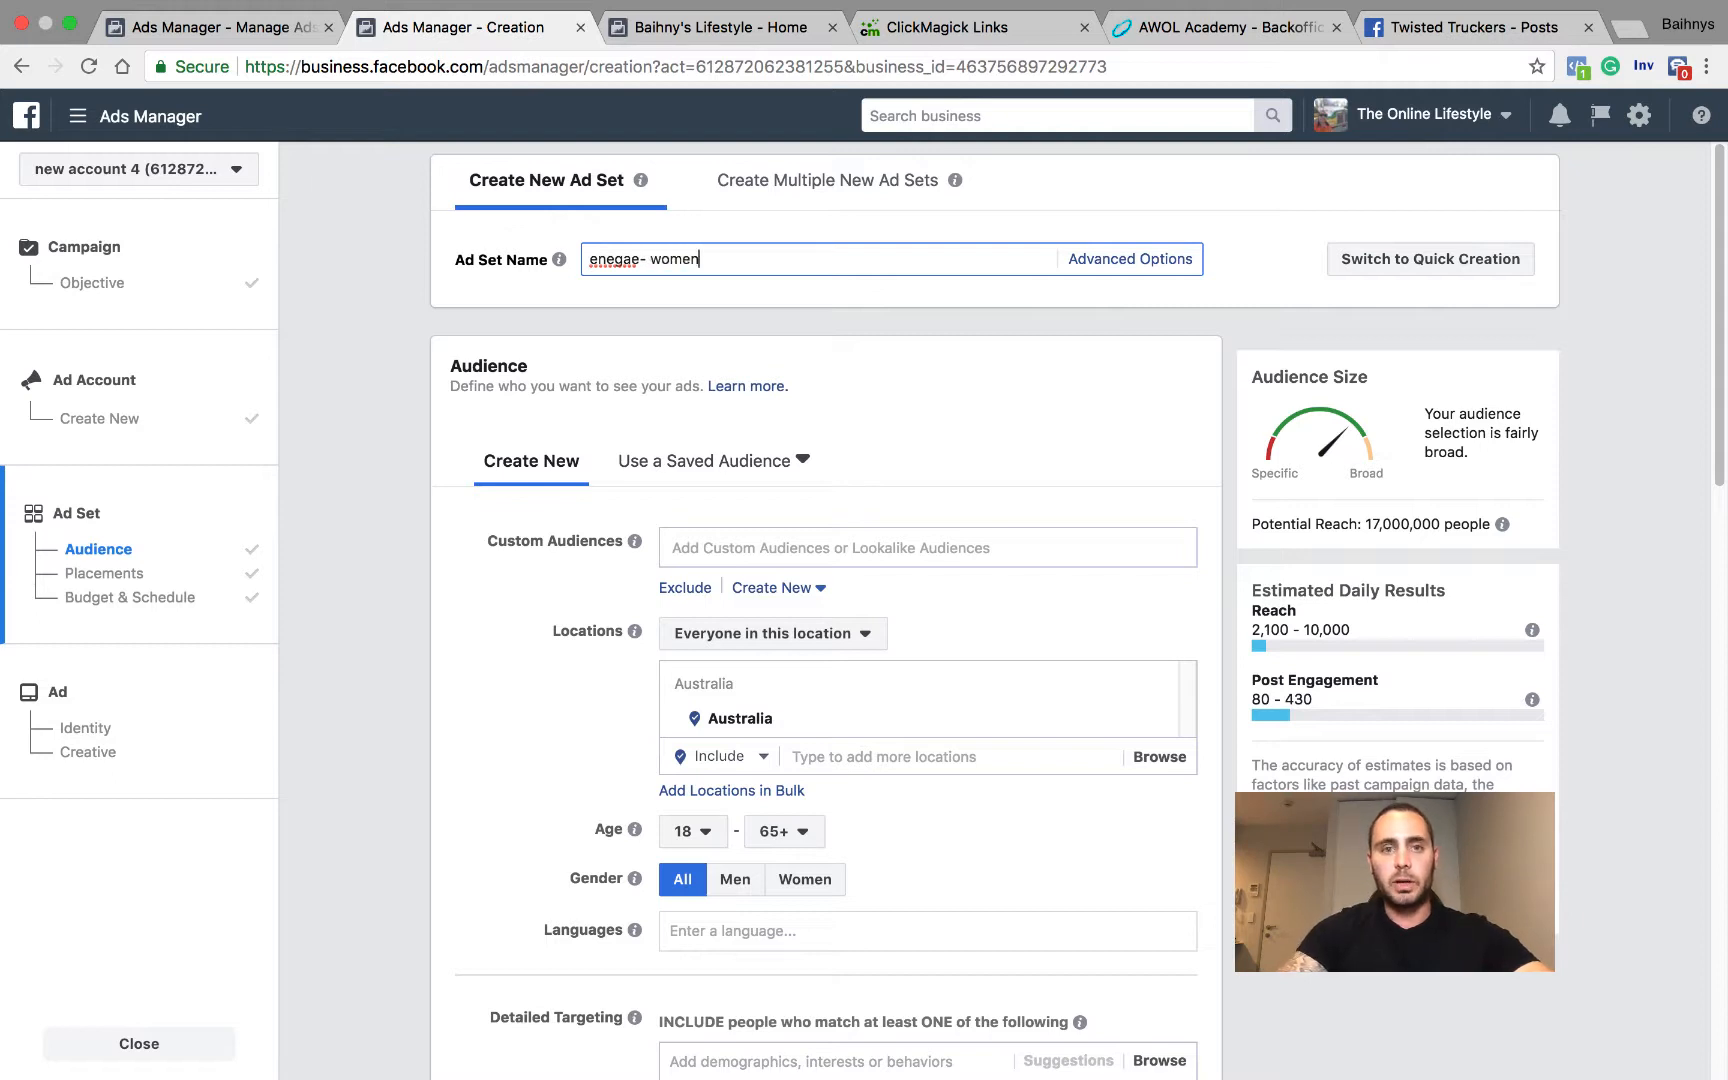
text( -)
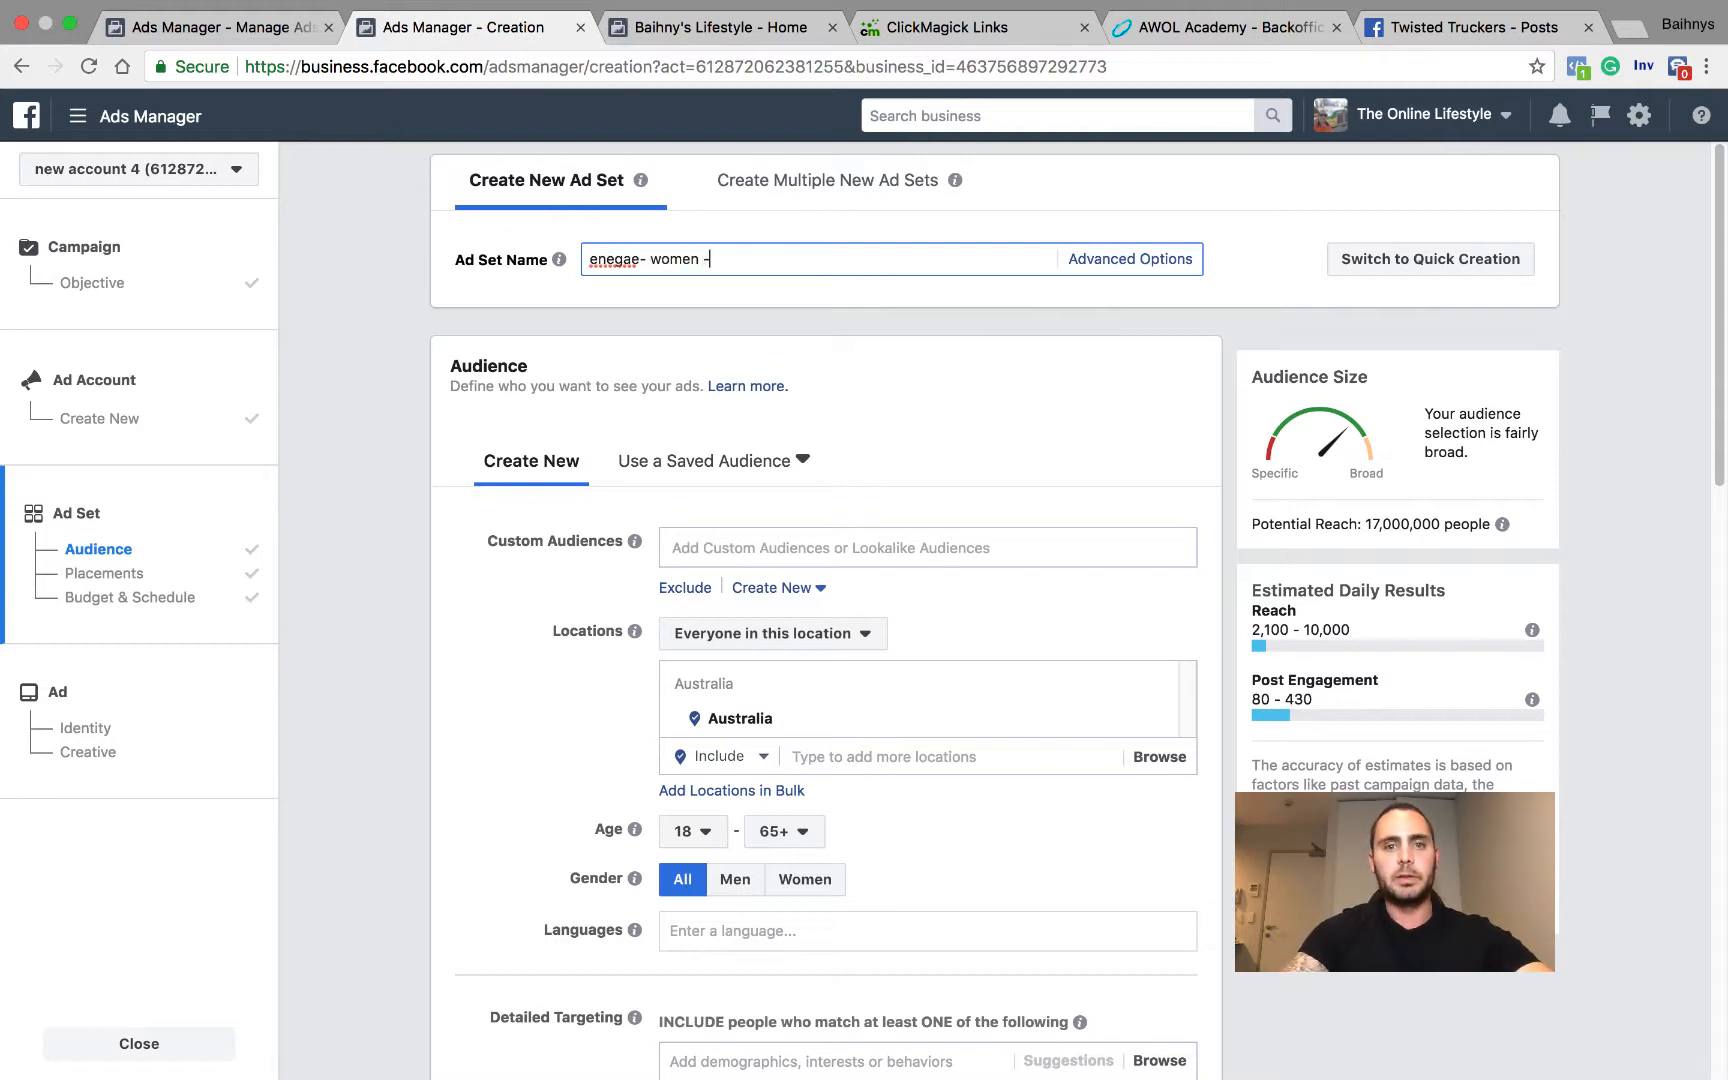
text(25/30 weught loss)
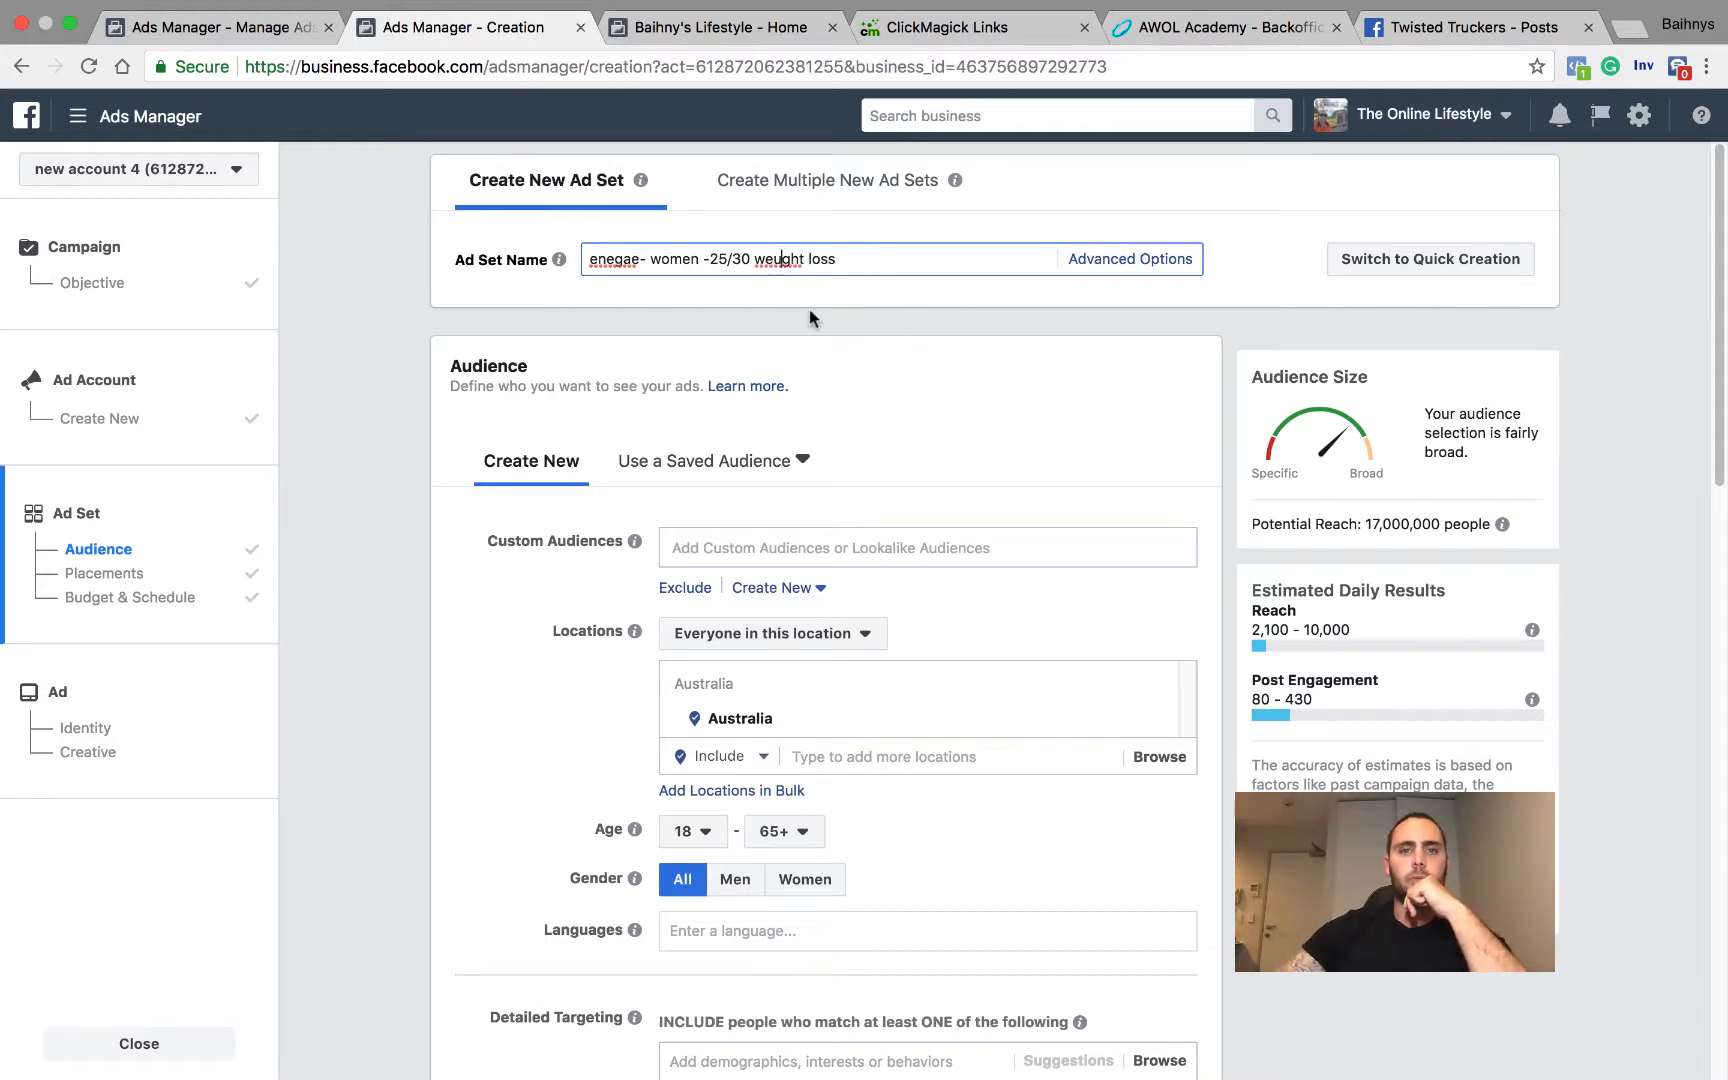
key(BackSpace)
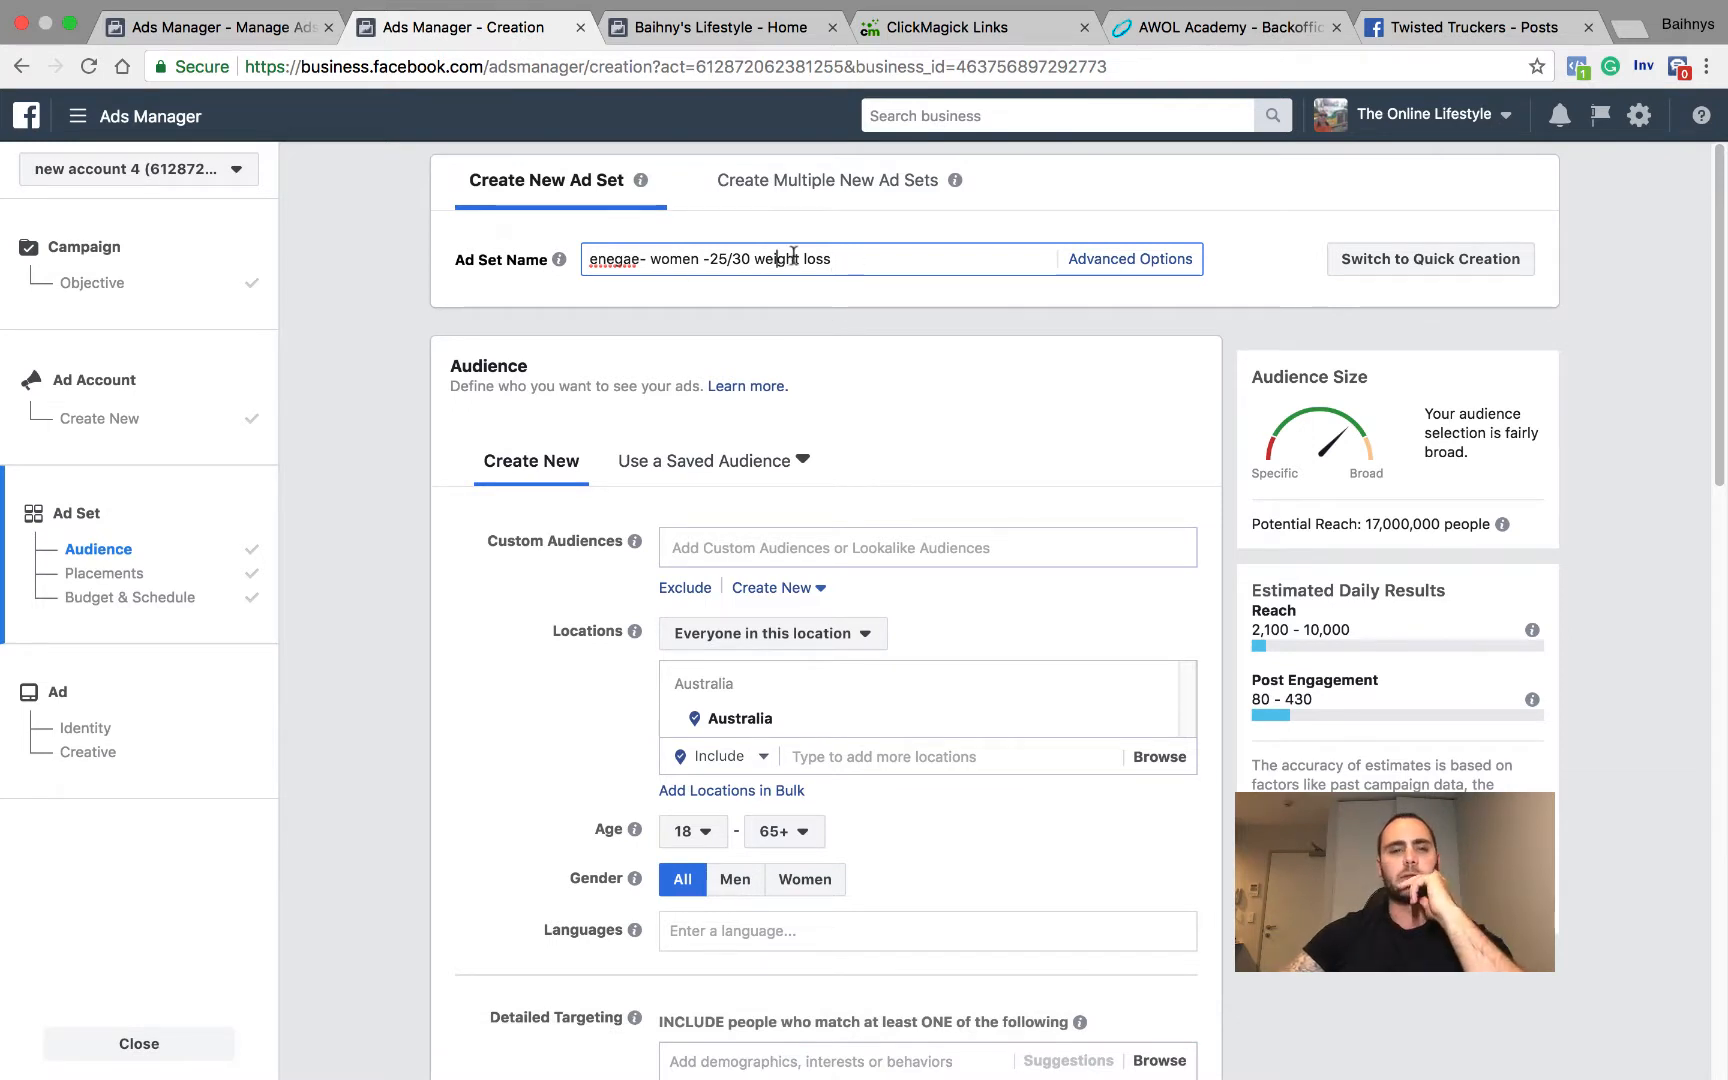
text(i)
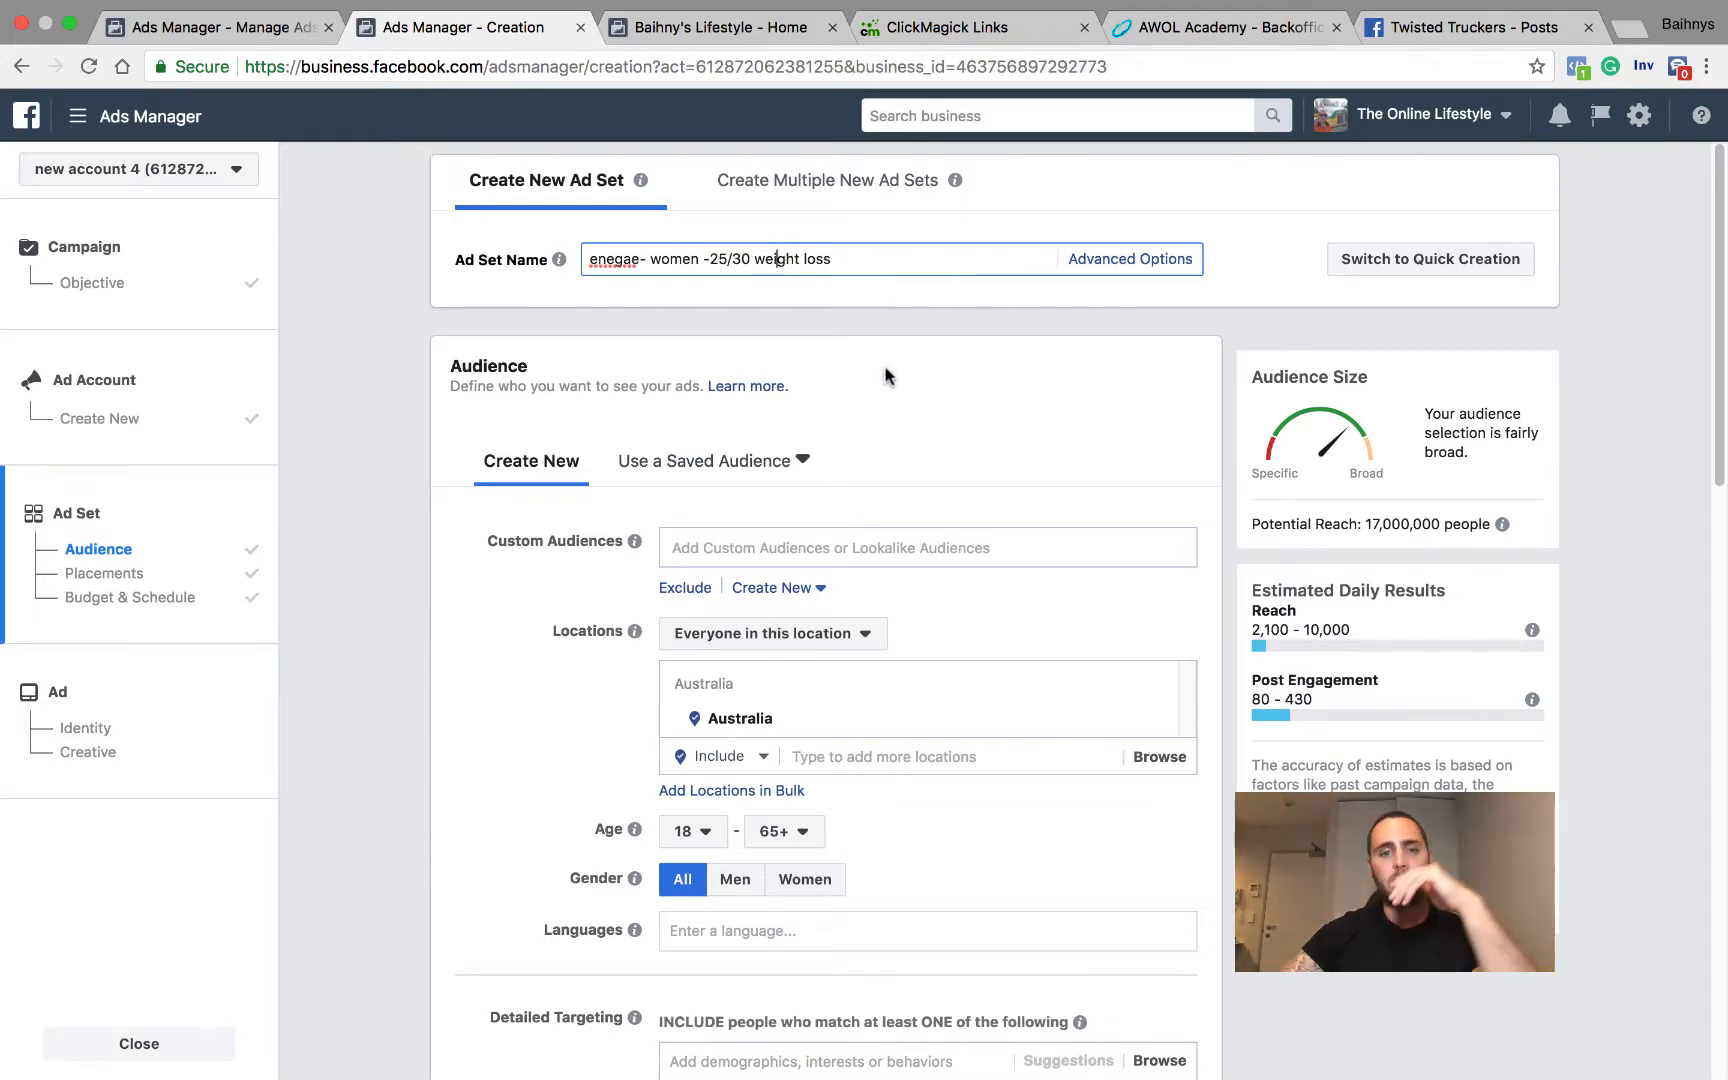
scroll(880, 380, down, 3)
scroll(878, 360, up, 3)
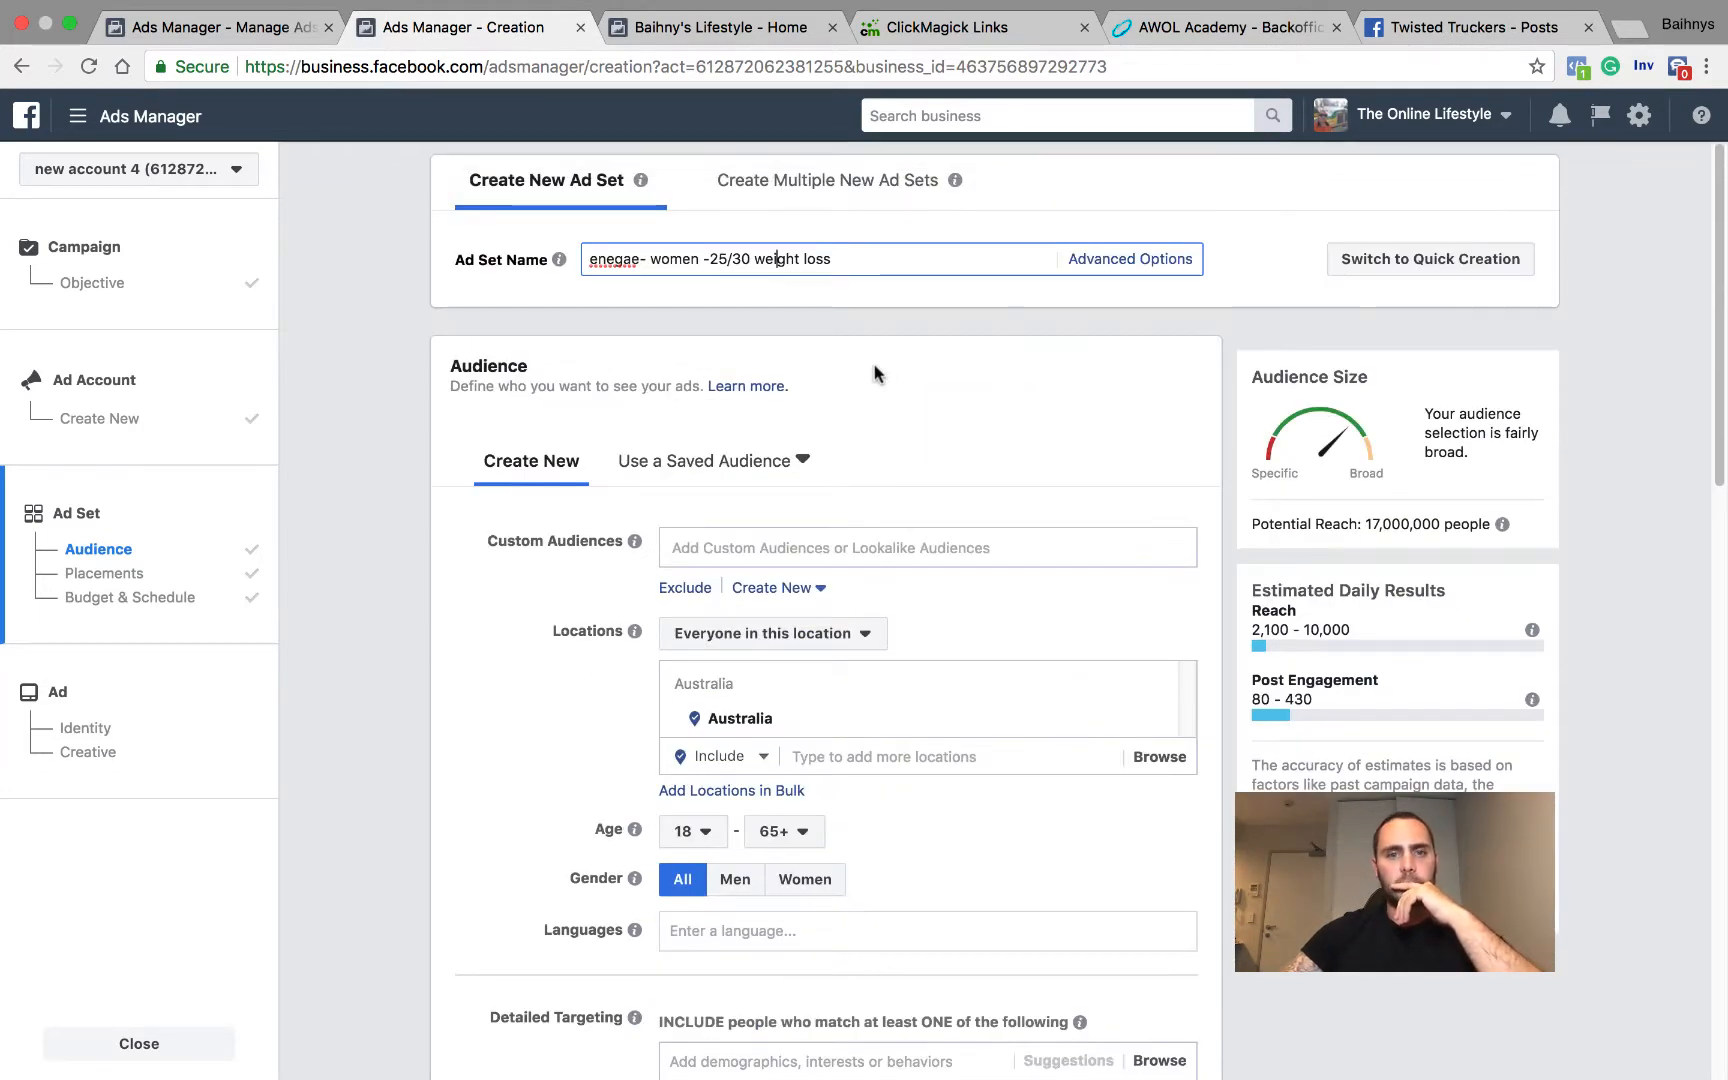
click(941, 415)
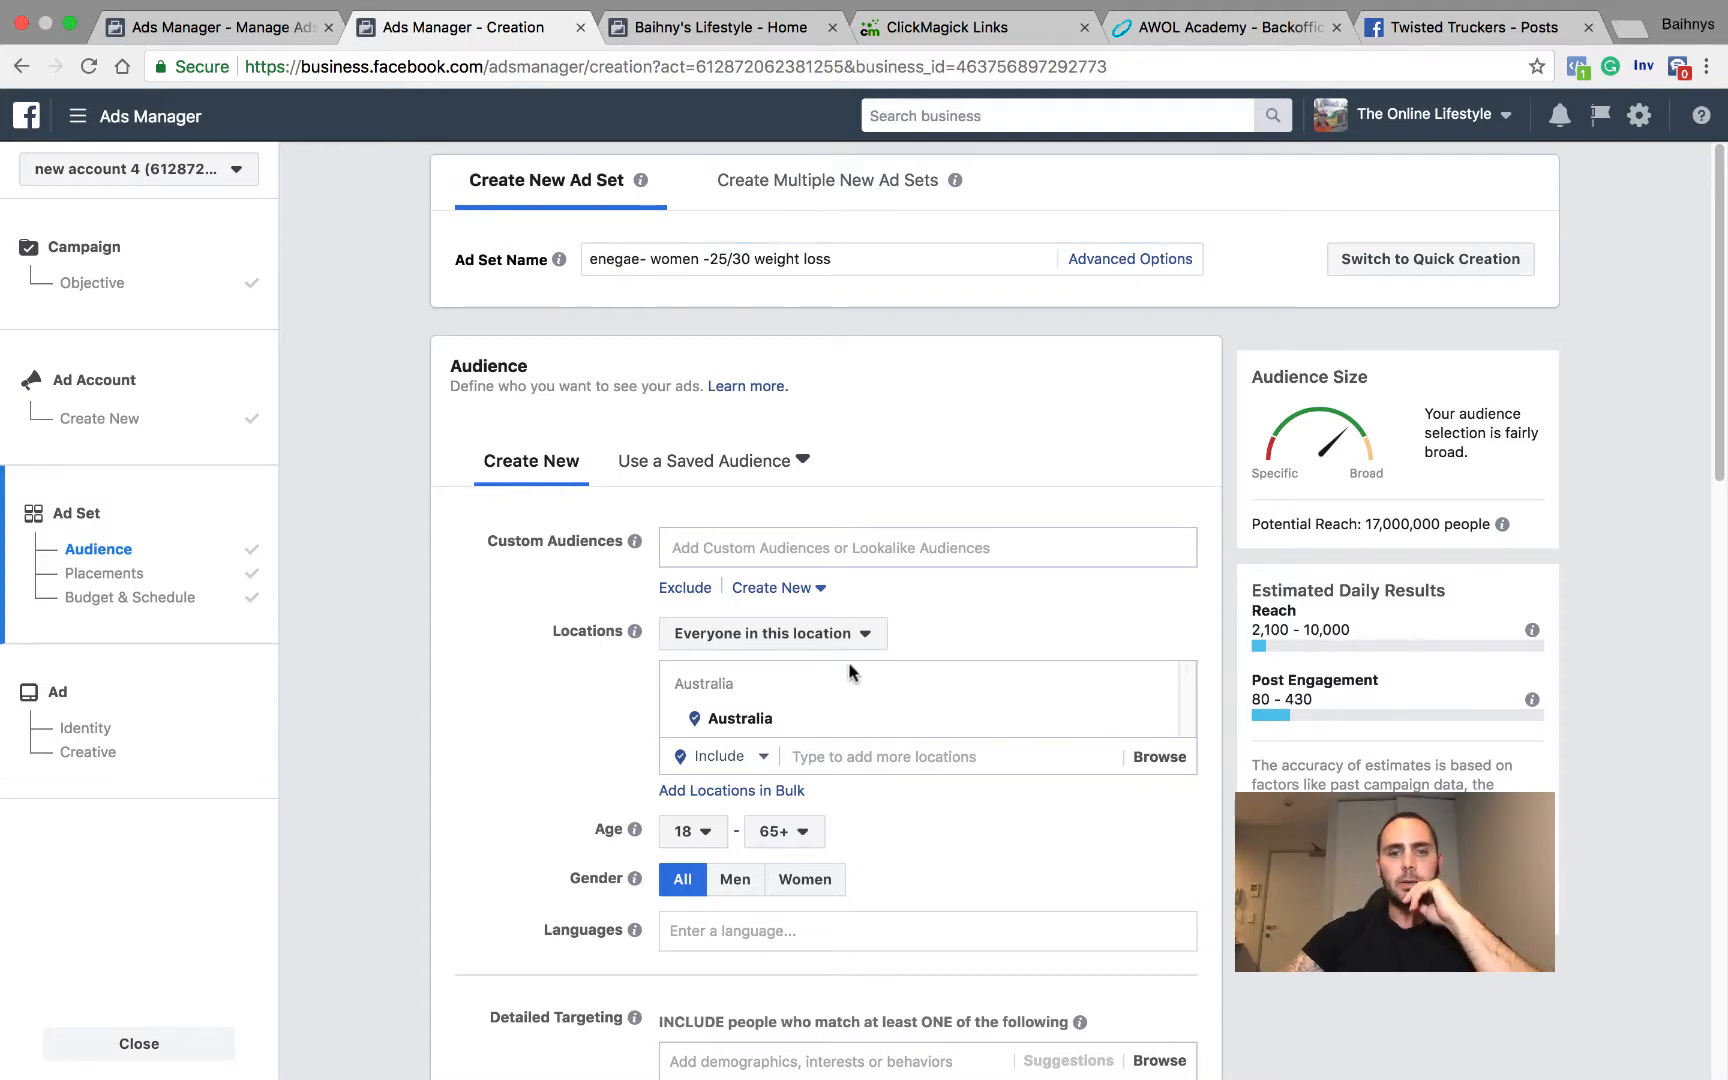
Step: Replace Australia with United States as the audience's targeted location
scroll(1030, 650, down, 1)
click(1157, 690)
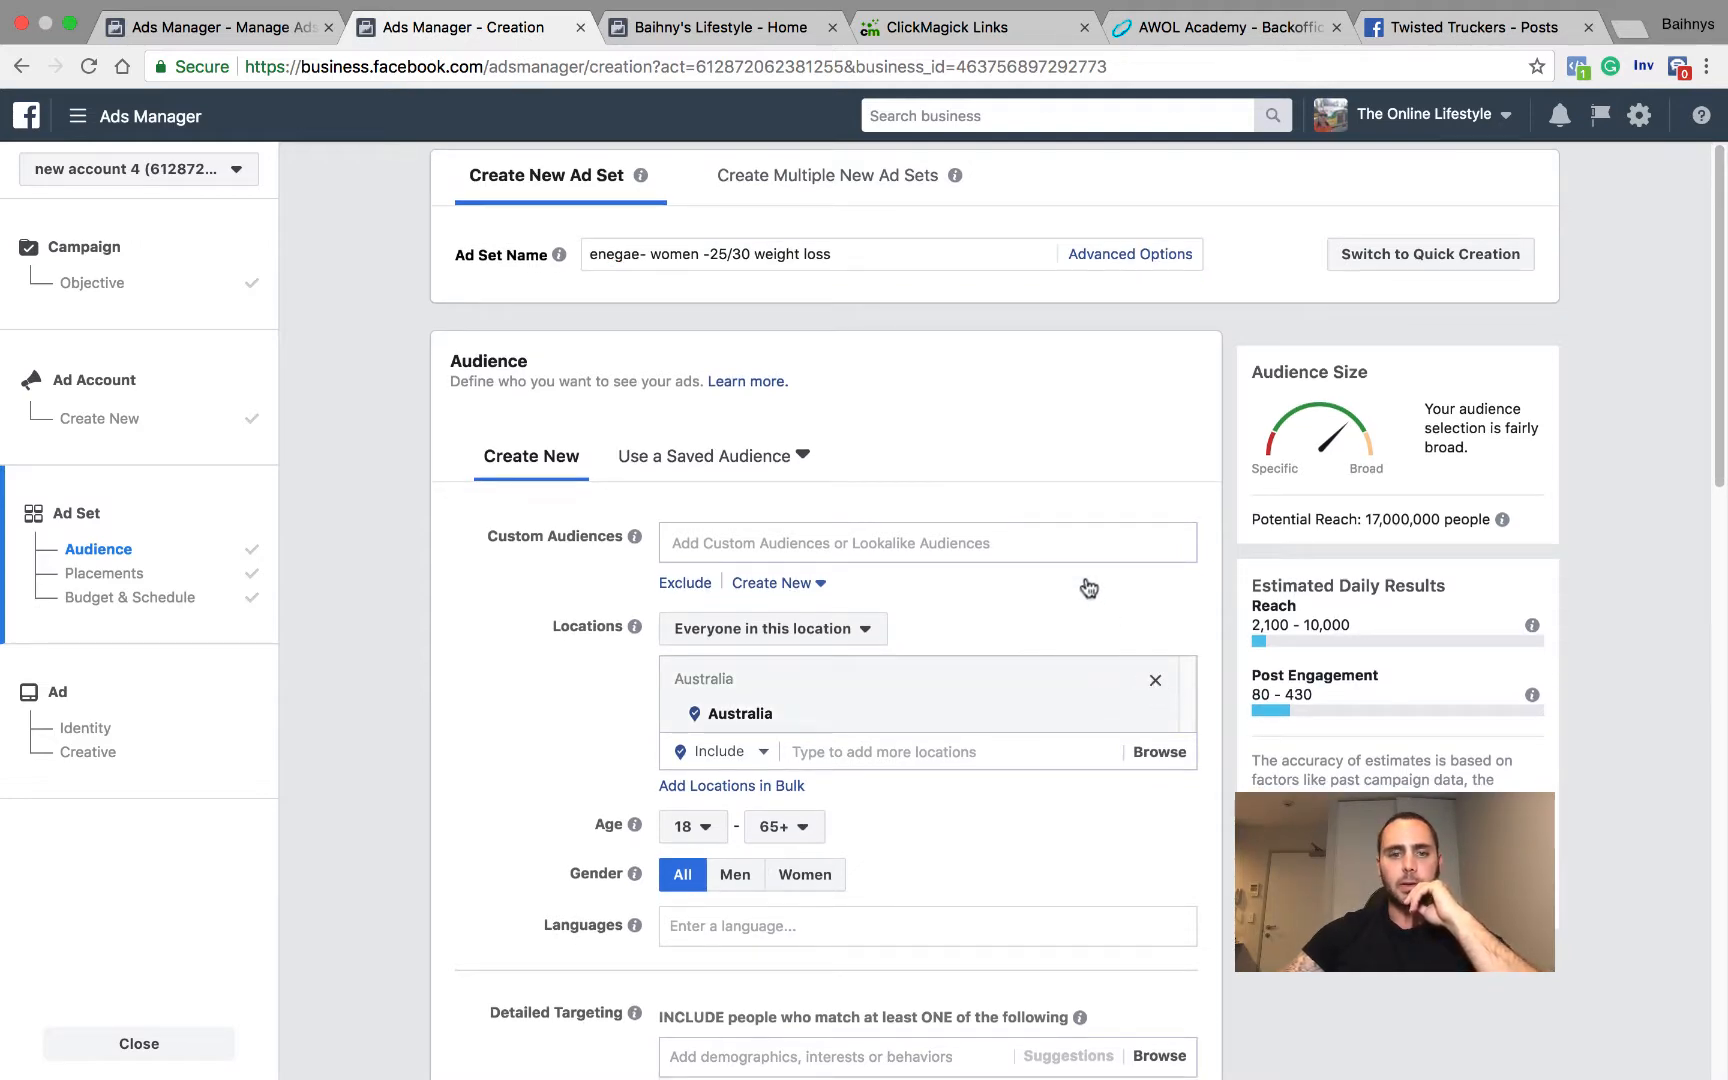
scroll(1040, 580, down, 3)
click(857, 510)
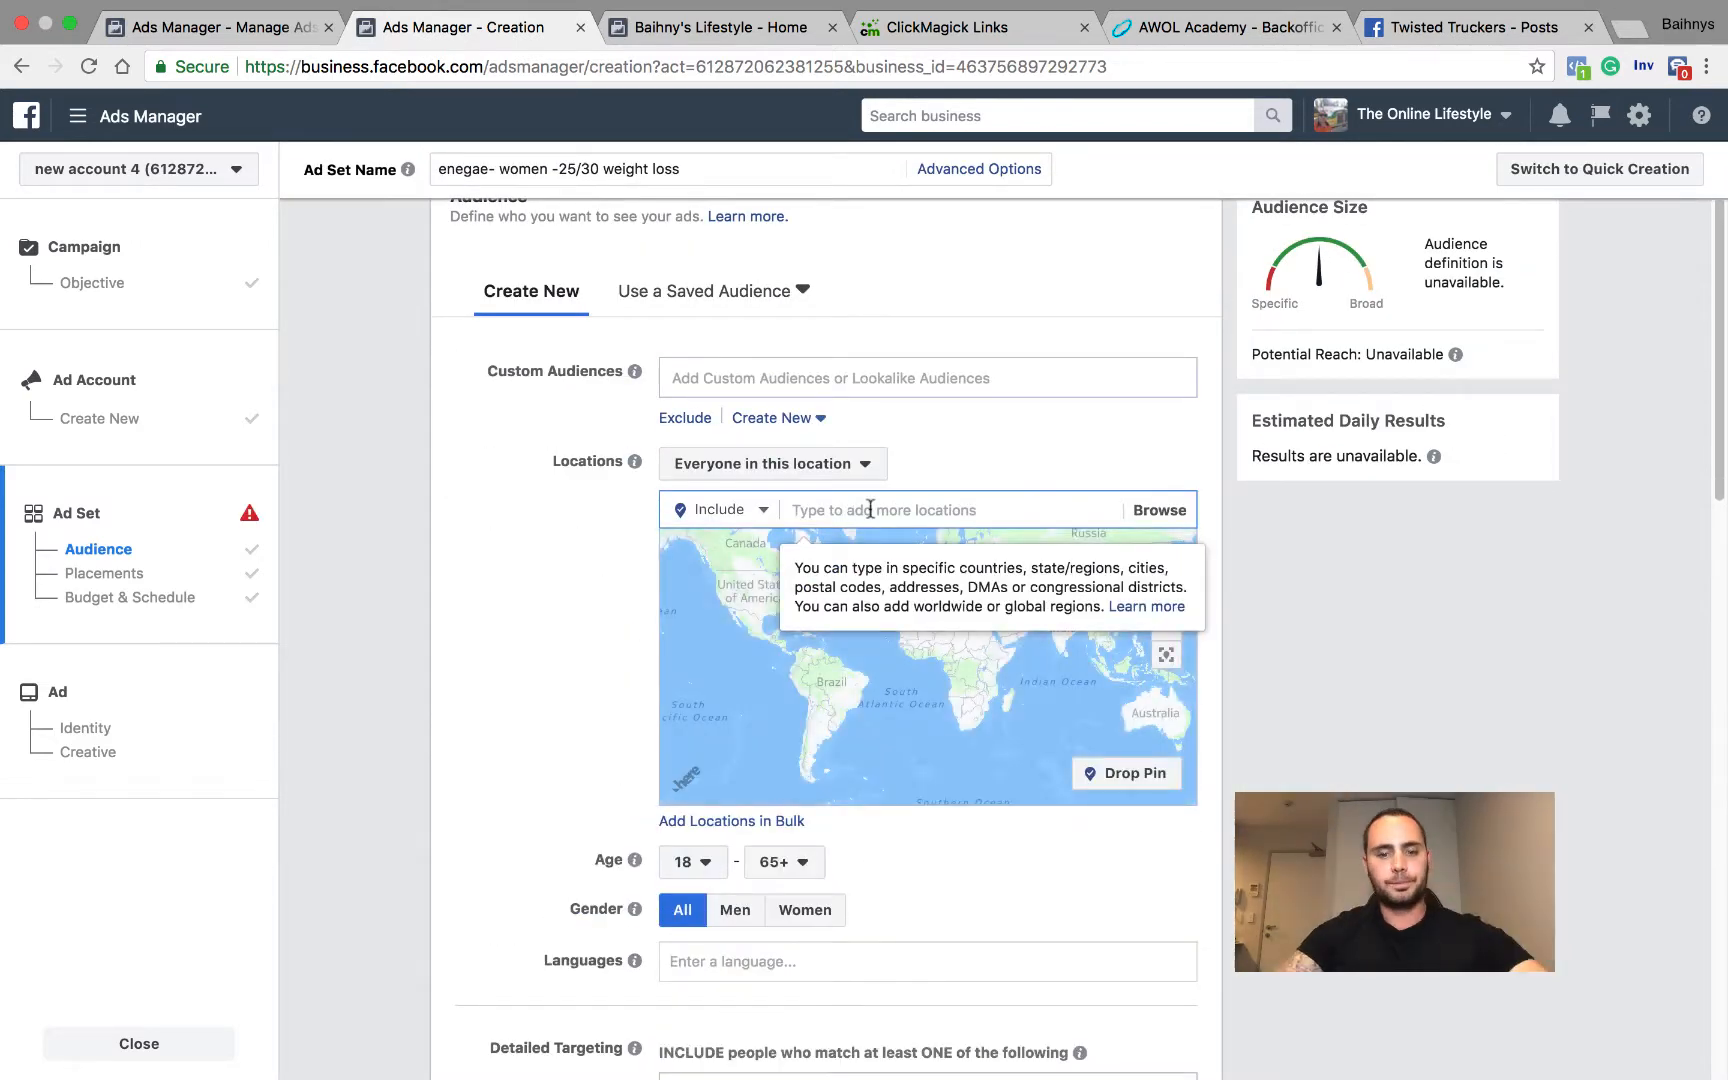
text(united)
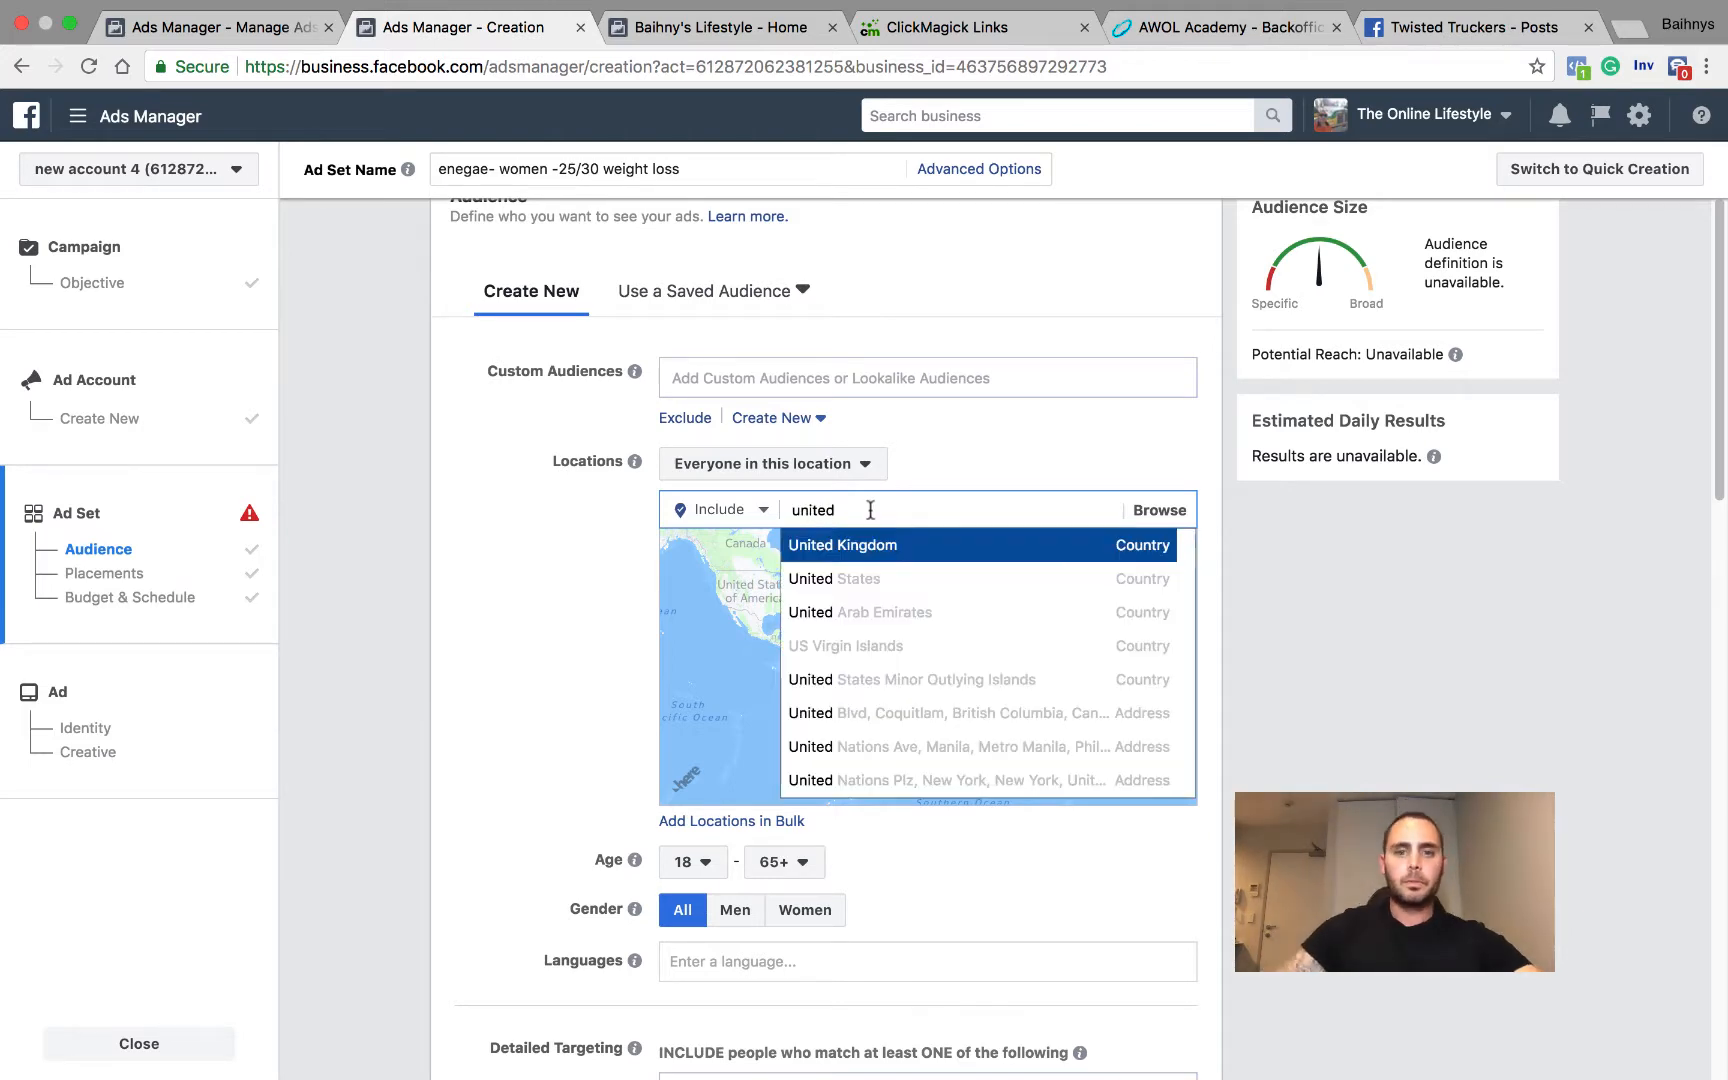
key(Down)
key(Return)
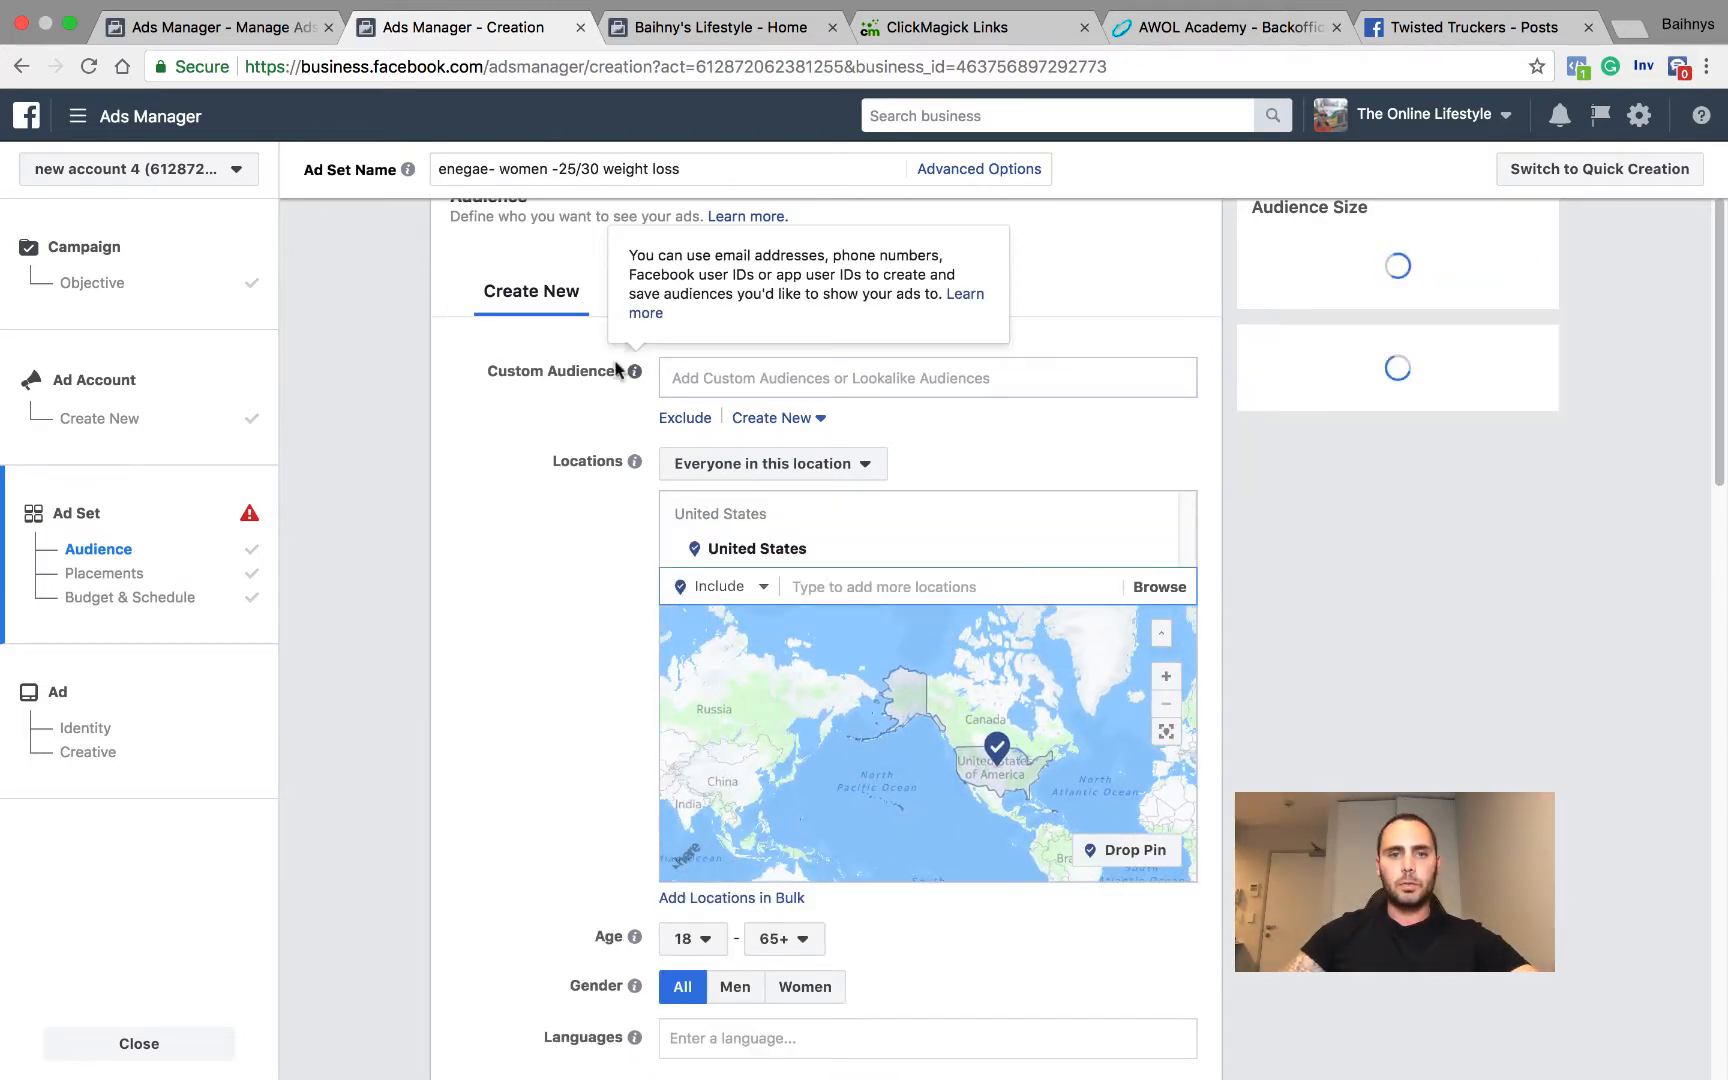
Step: Set the audience's age range to 25 - 30
scroll(625, 617, down, 3)
click(706, 733)
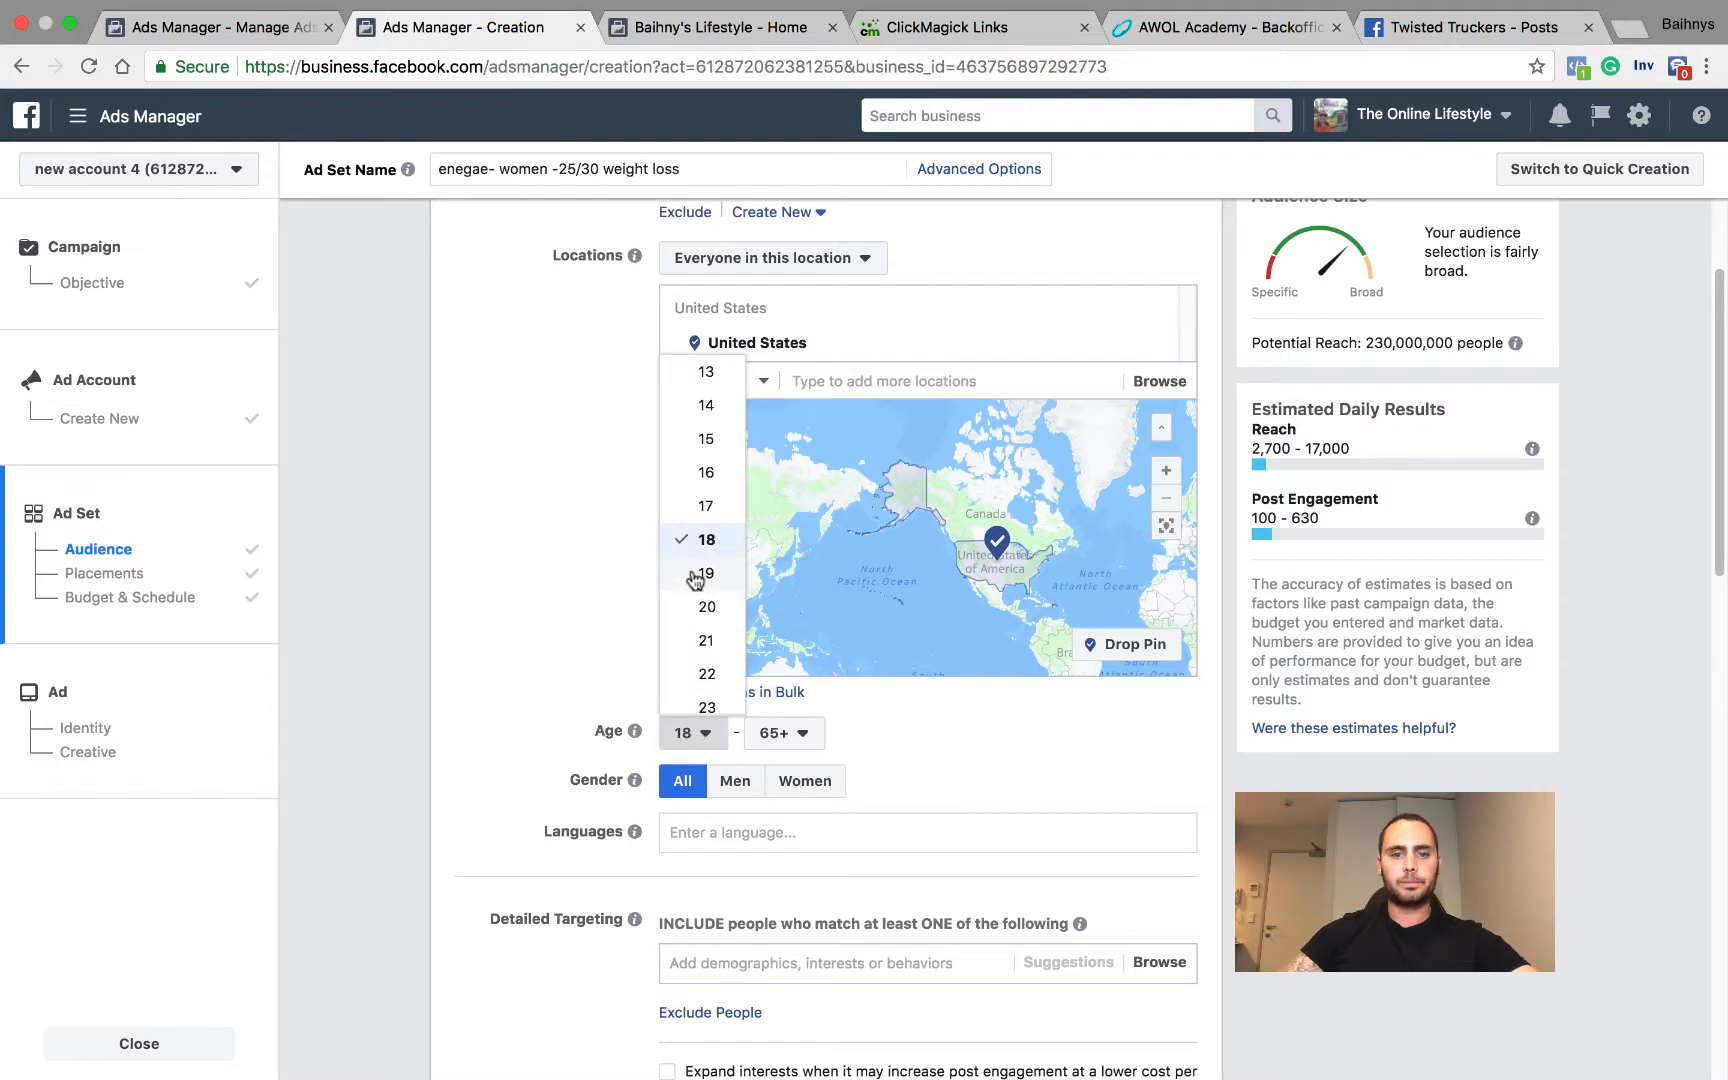
scroll(698, 590, down, 2)
click(702, 614)
click(797, 733)
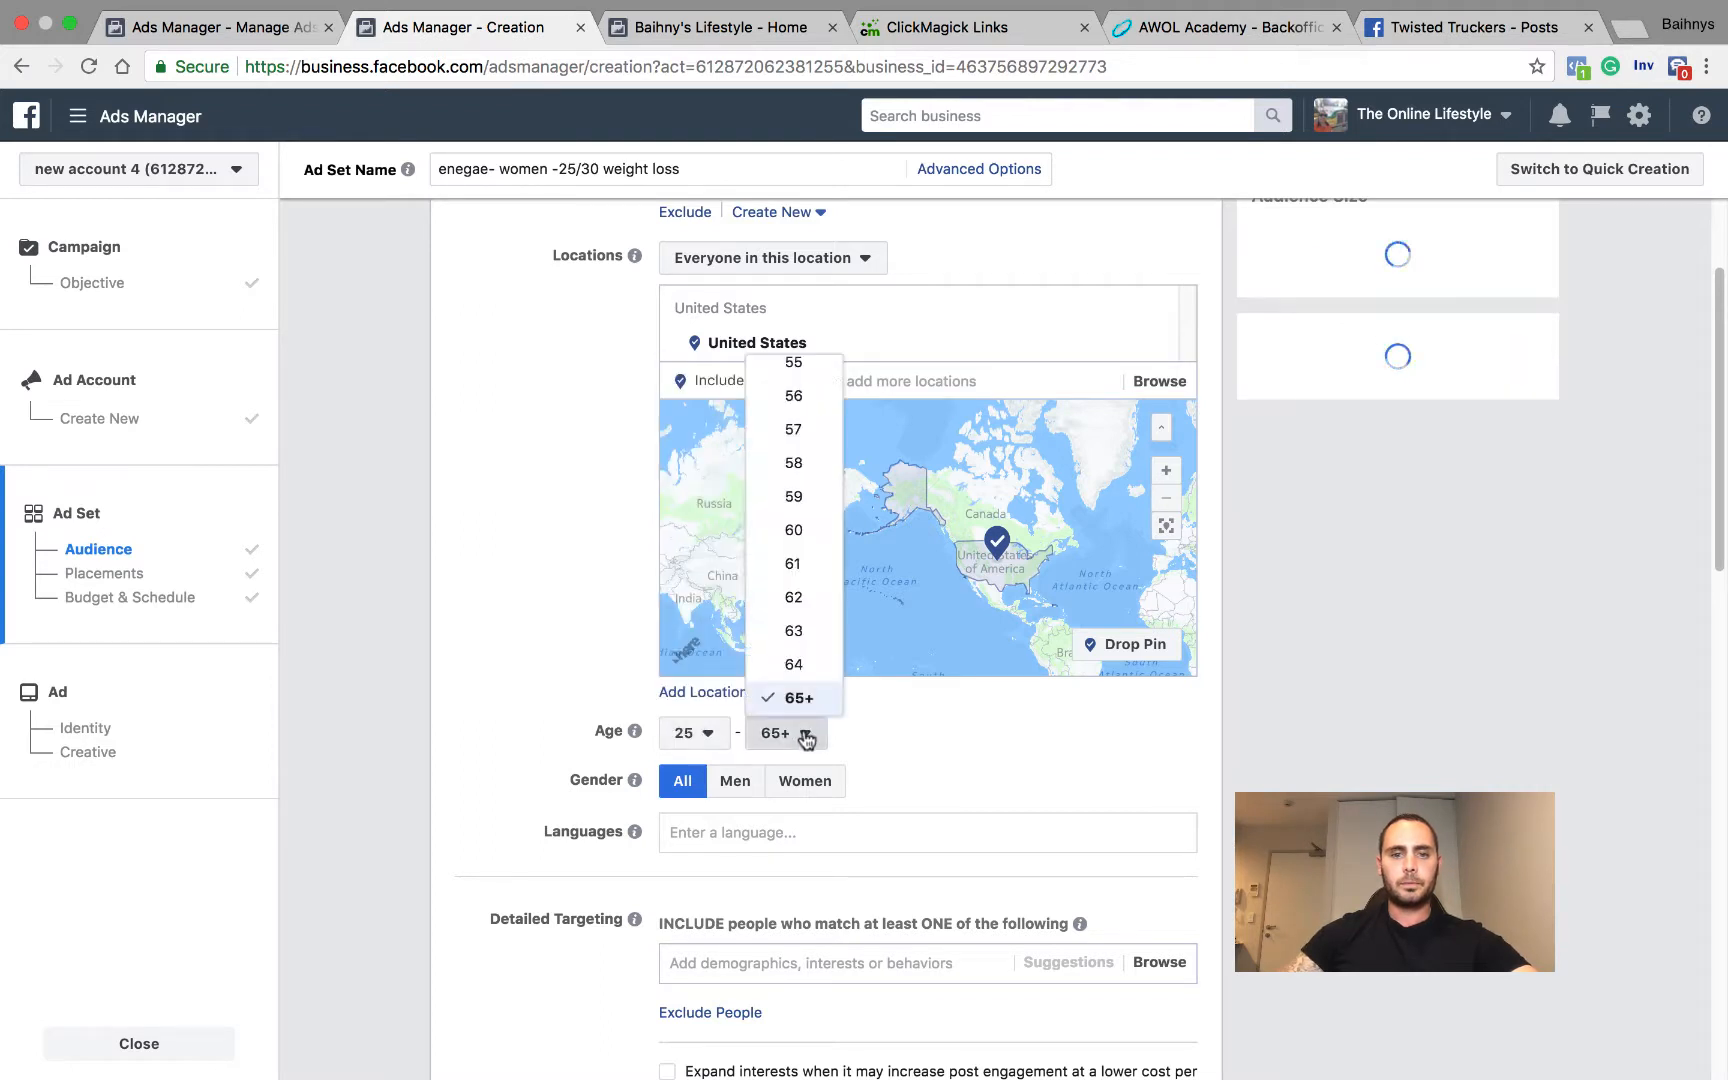
scroll(795, 640, up, 8)
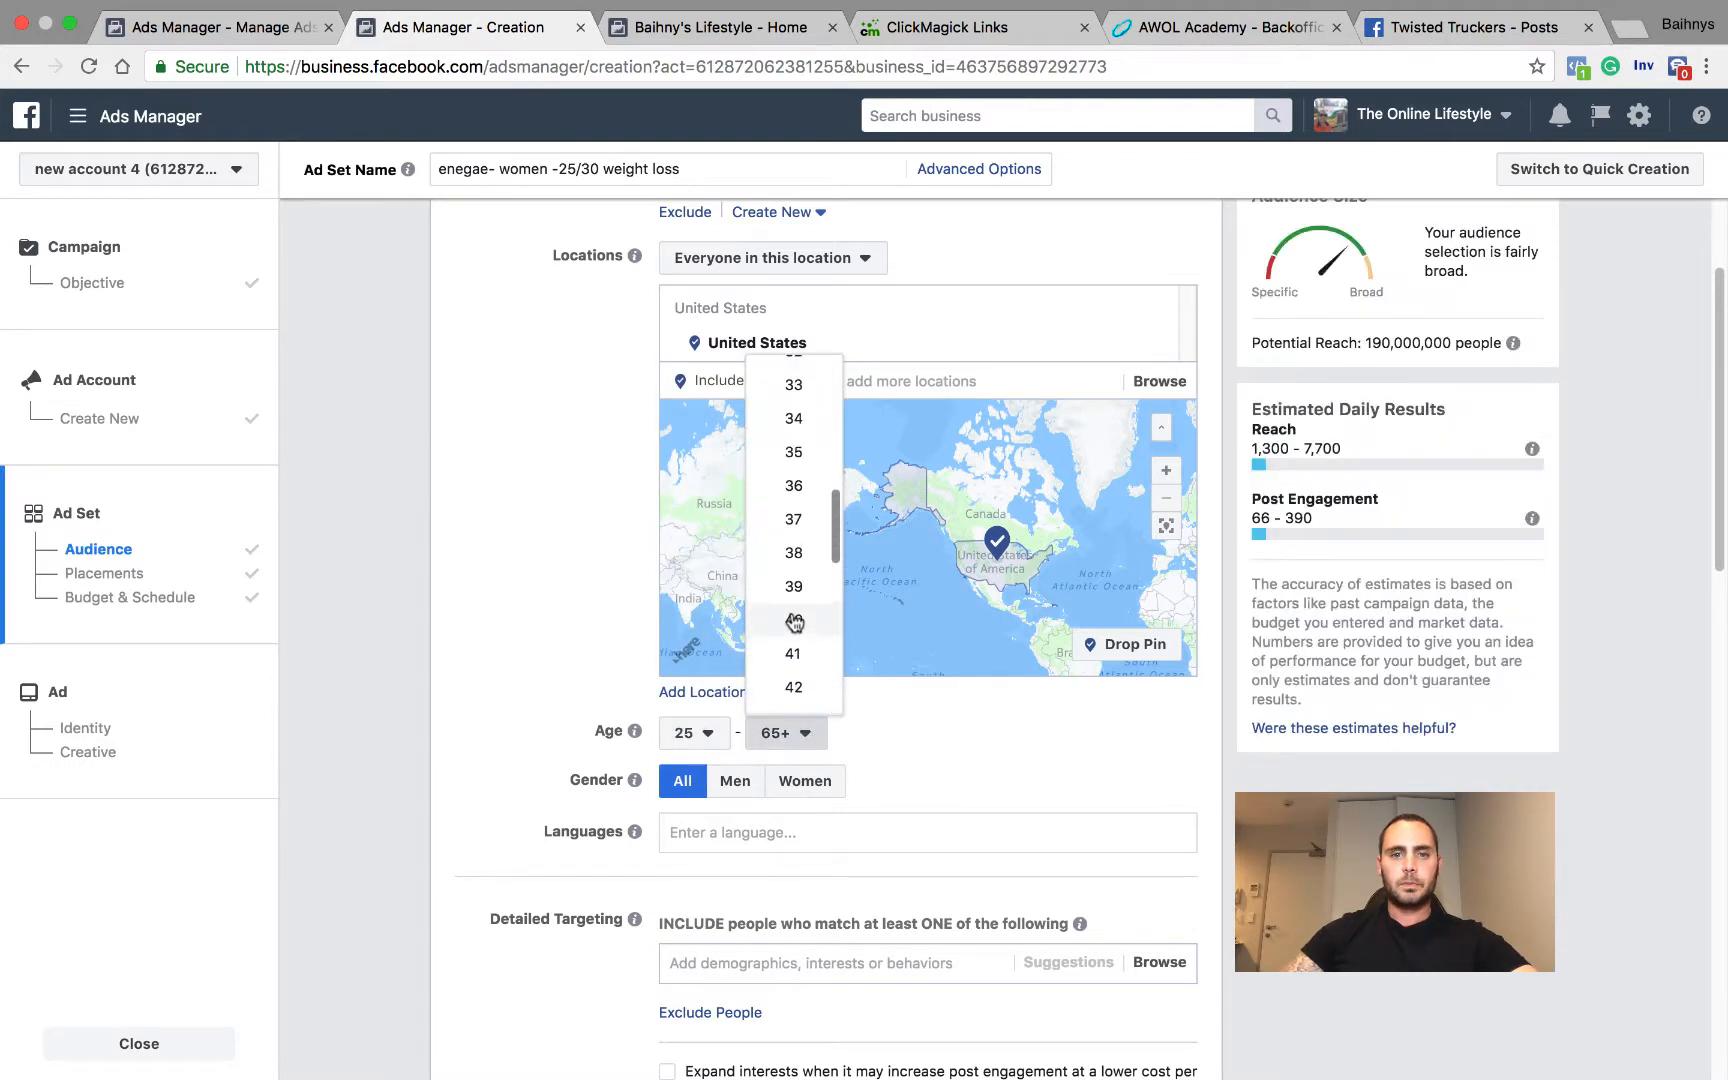
scroll(795, 620, up, 3)
click(793, 371)
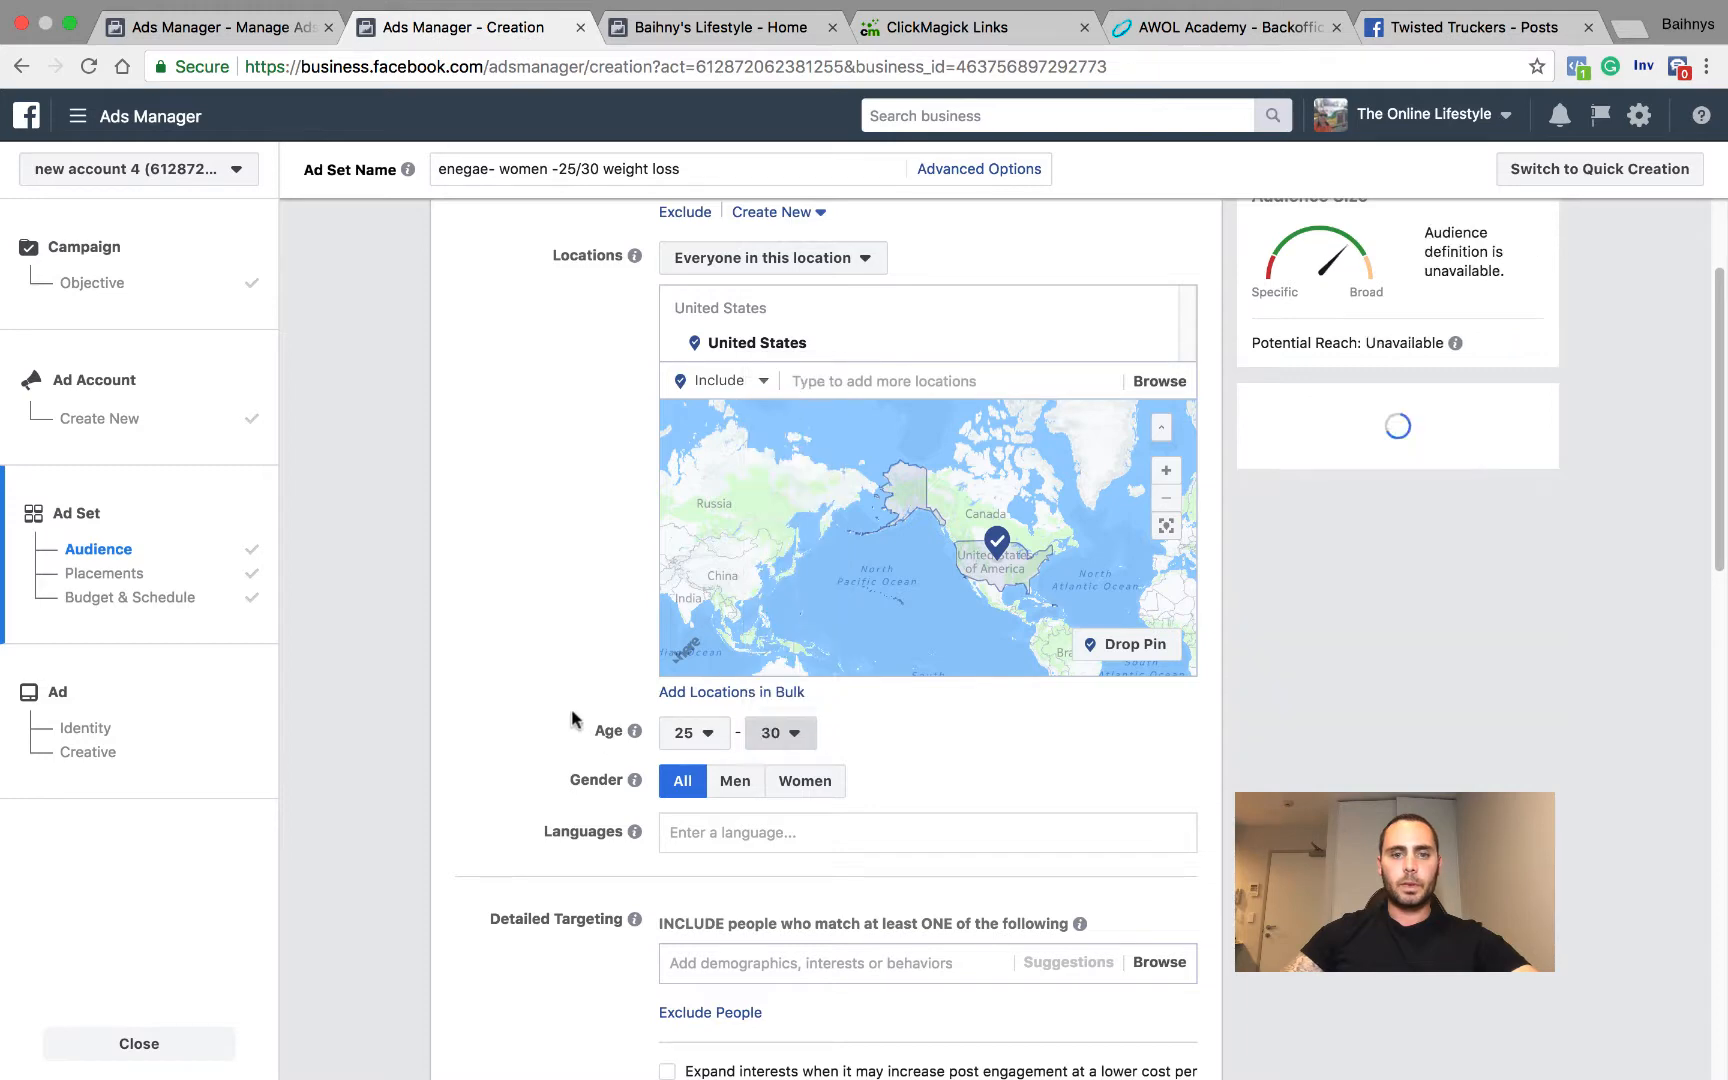
Step: Limit the audience to women who speak English (All) and add the Coach Mindy Weight Loss interest to the detailed targeting
click(805, 781)
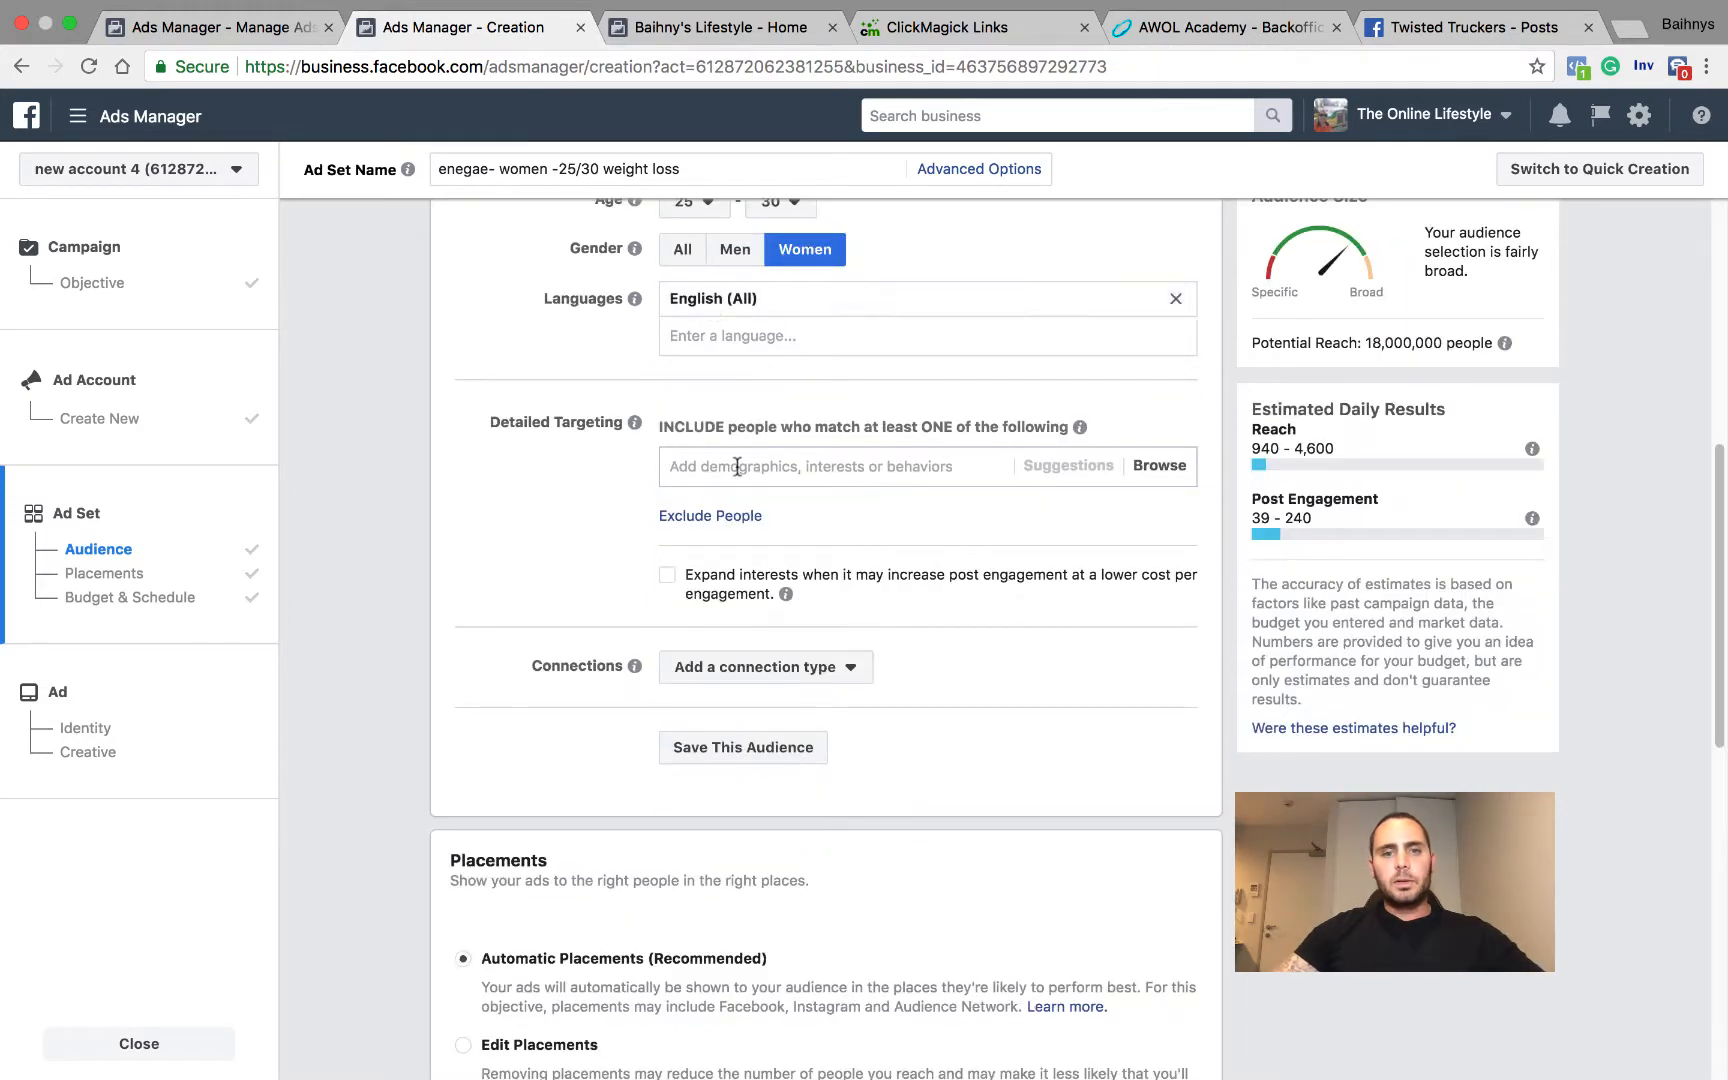
click(737, 467)
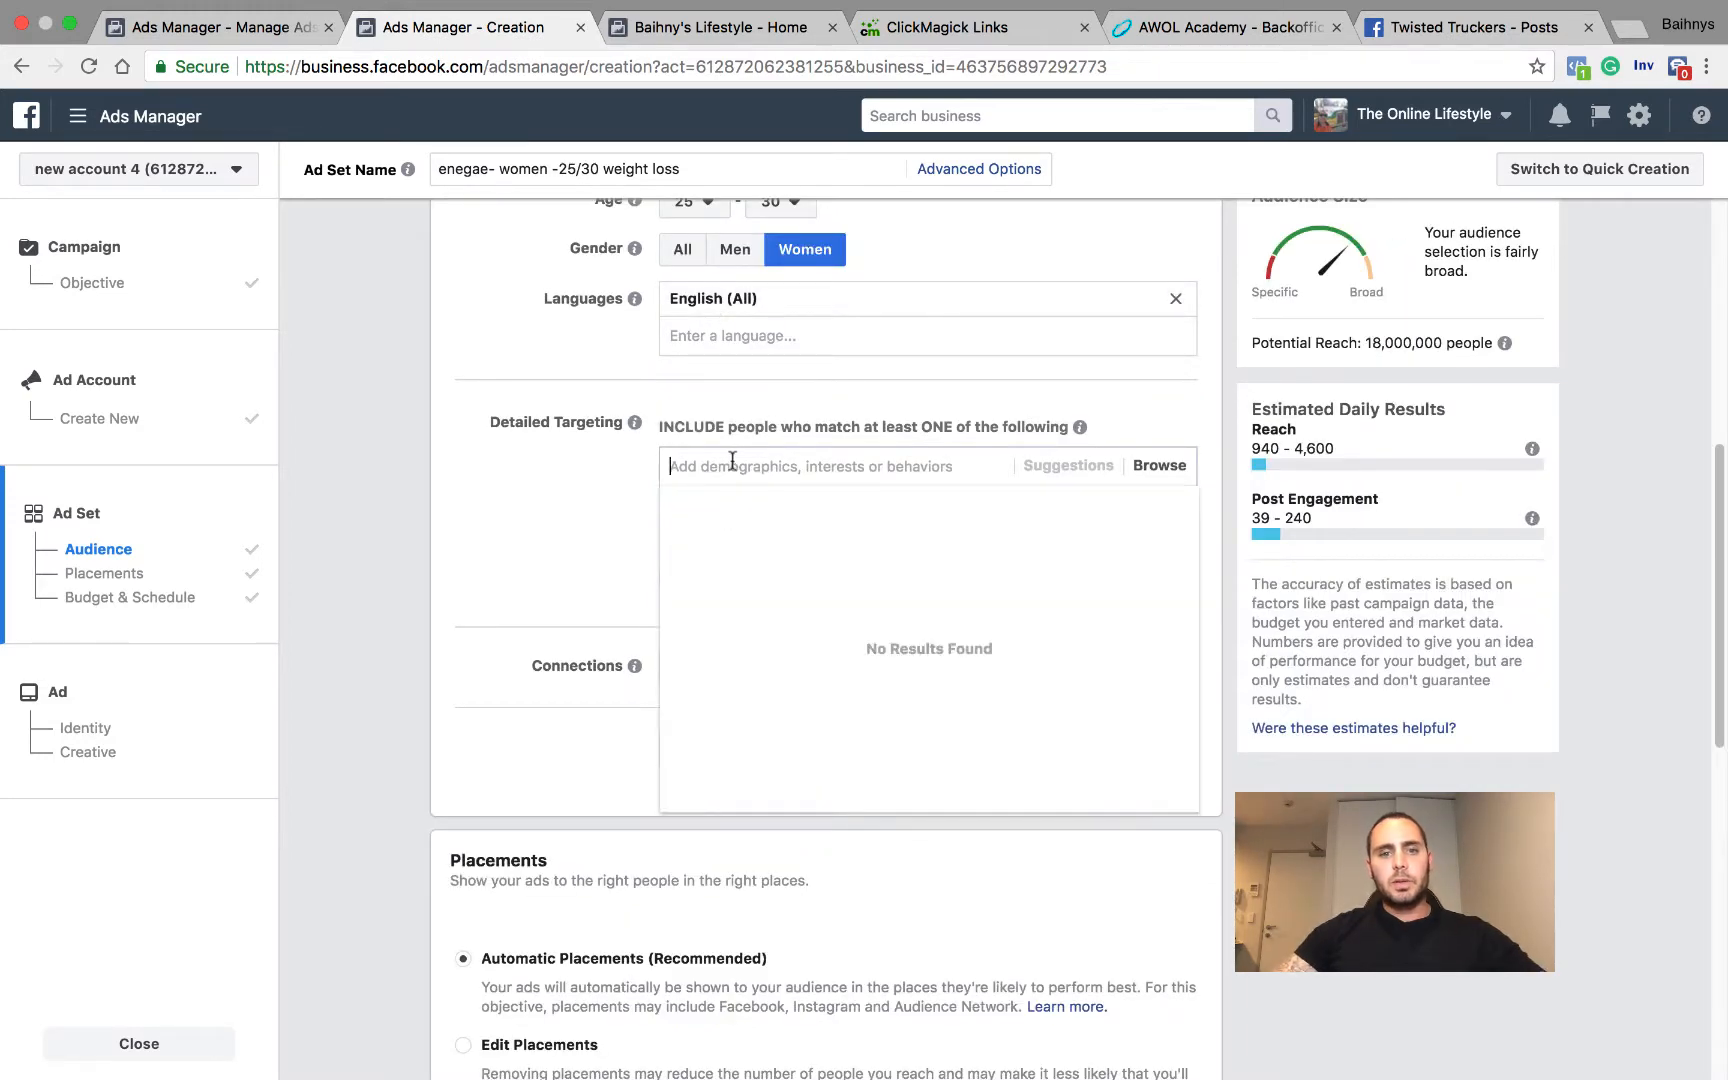
text(weight loss)
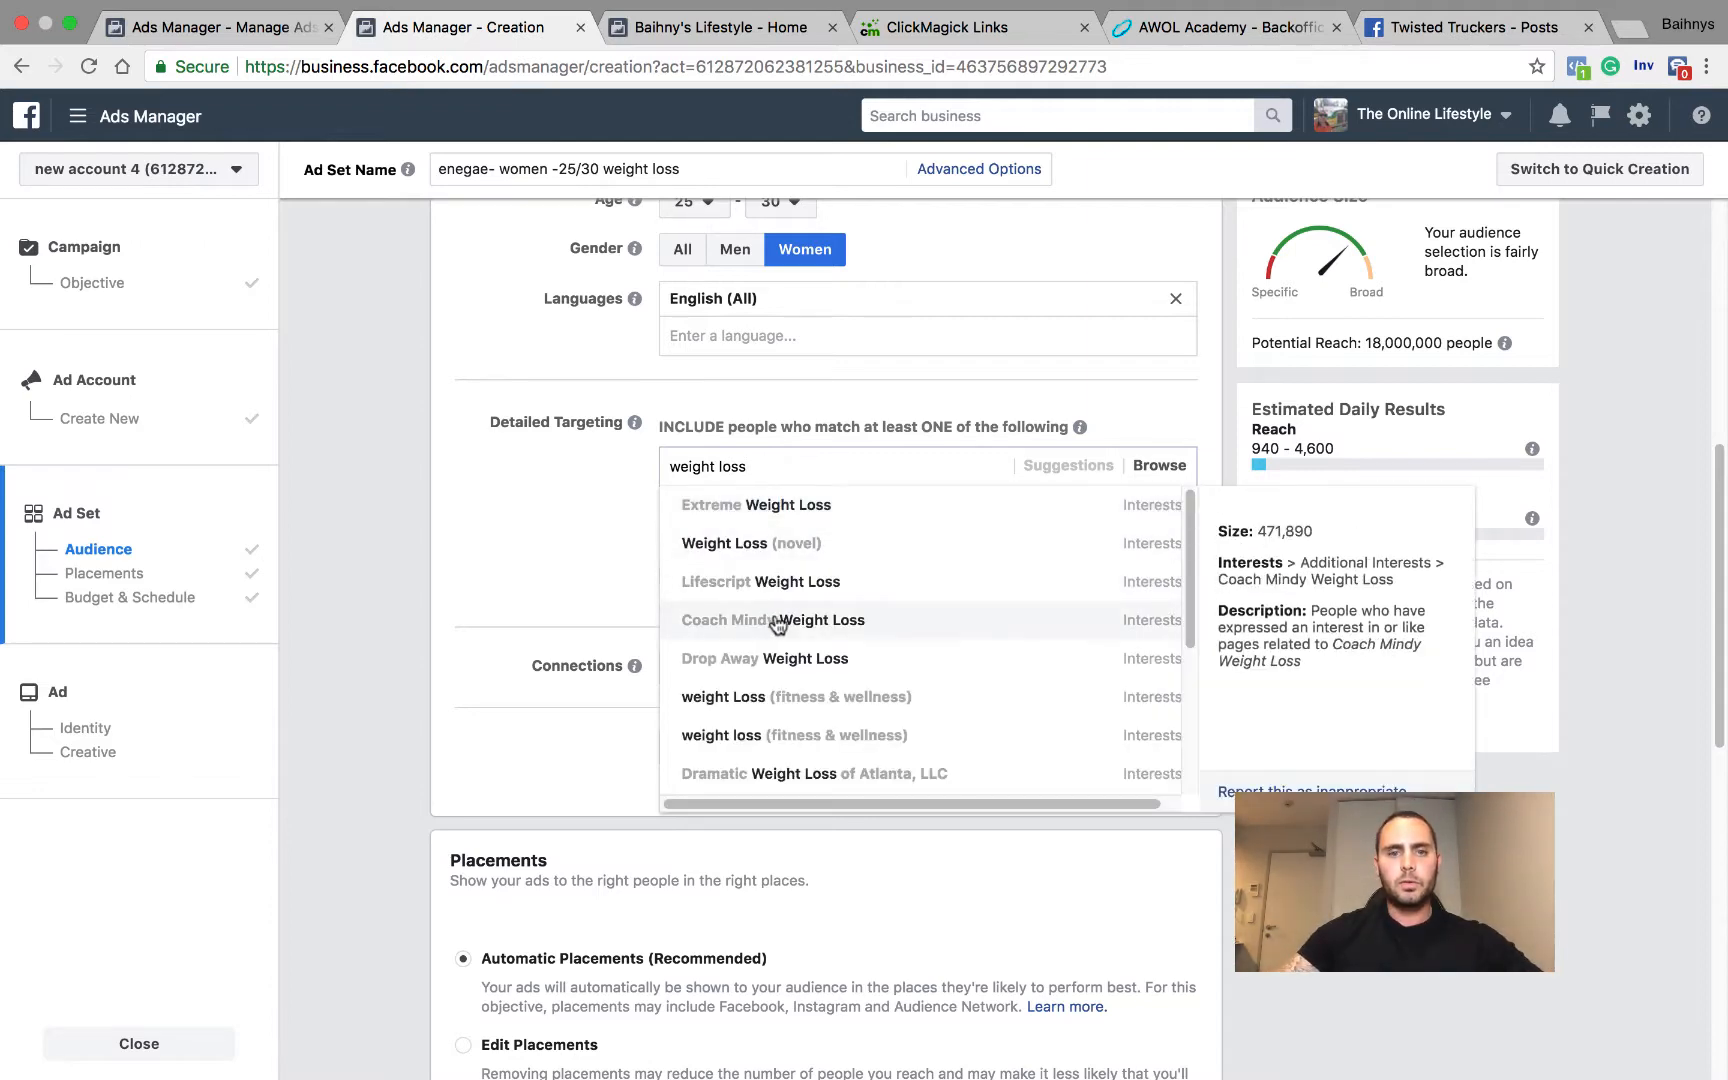
click(771, 620)
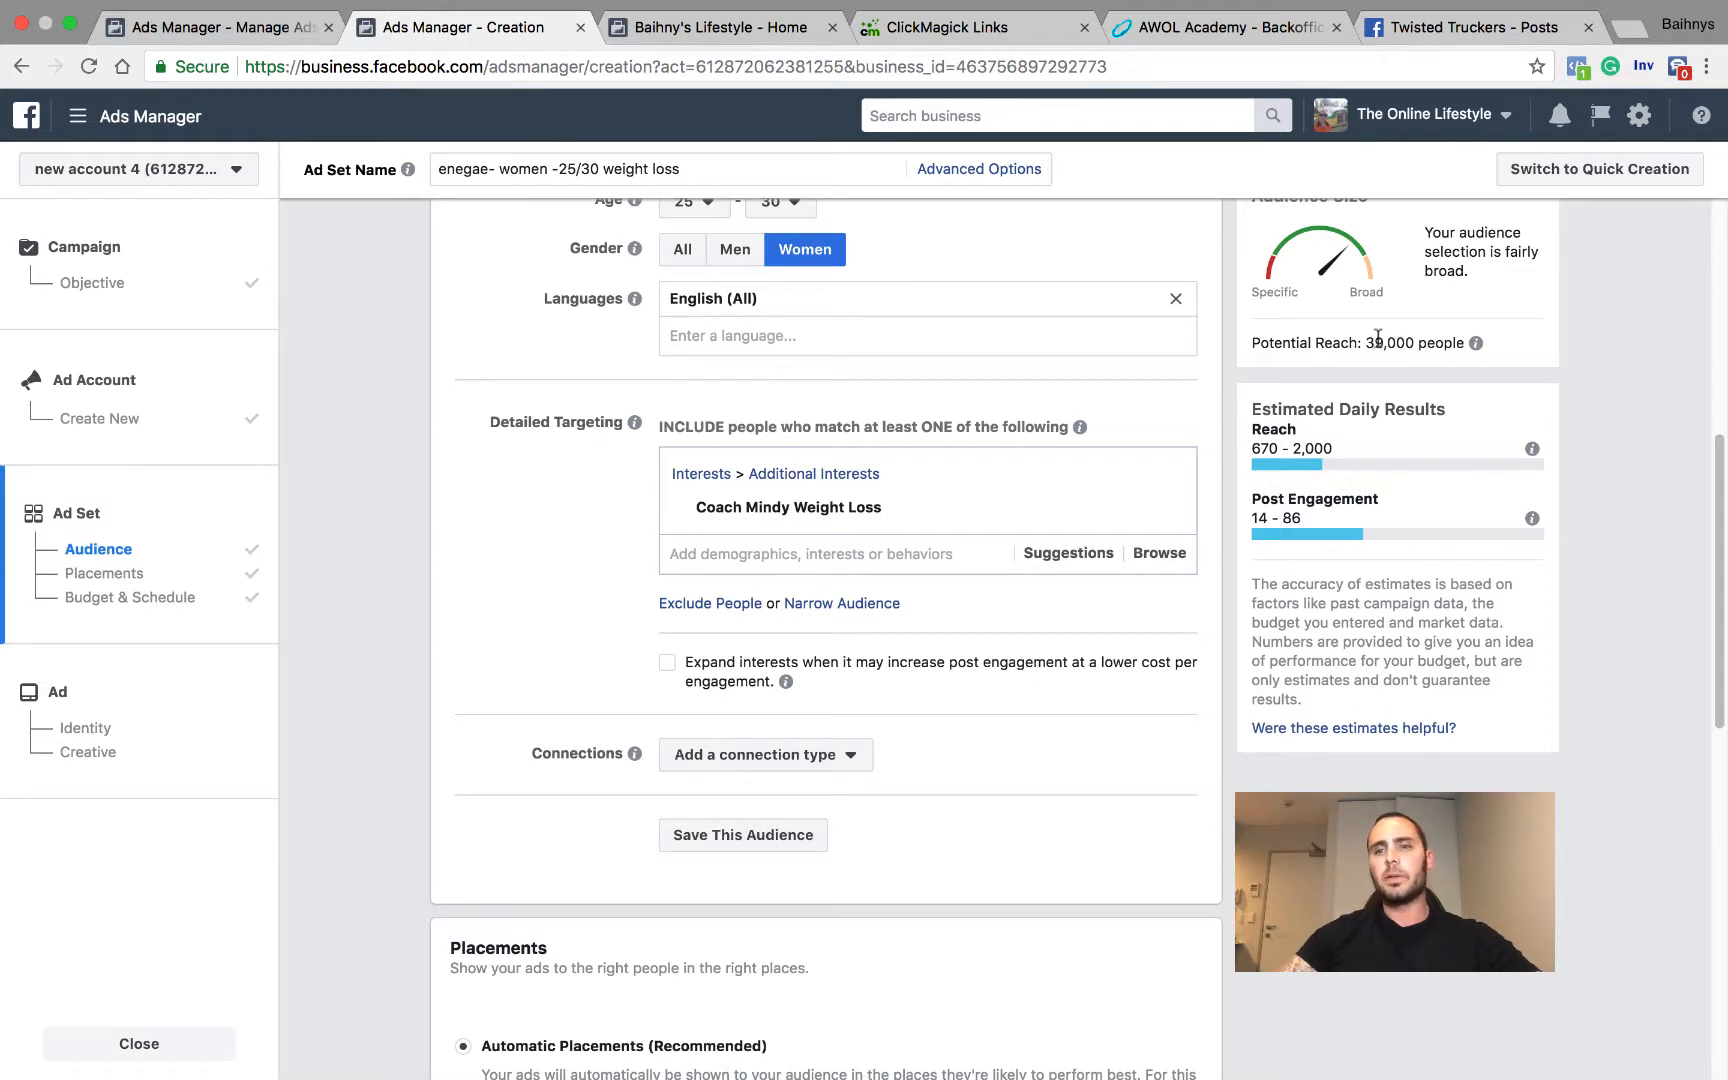
mouse_move(1437, 343)
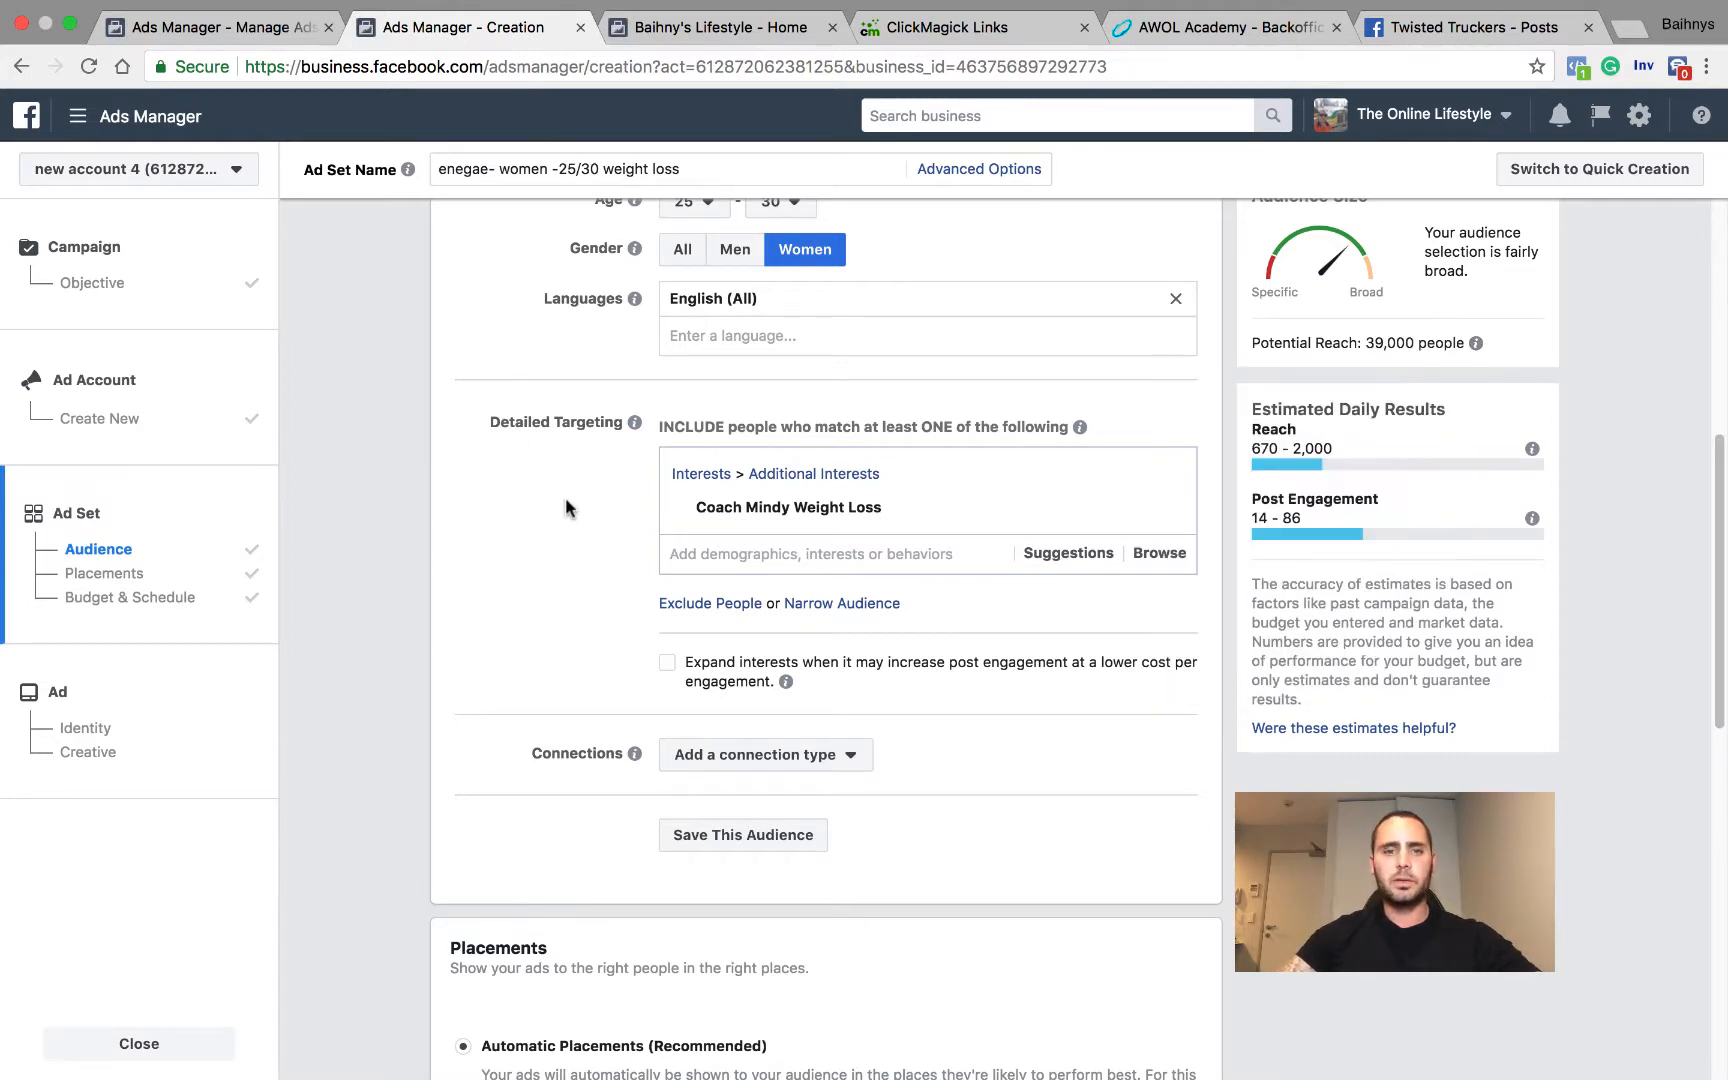
Step: Switch the ad set to manually edited placements and exclude Instagram from the platforms
scroll(567, 455, down, 2)
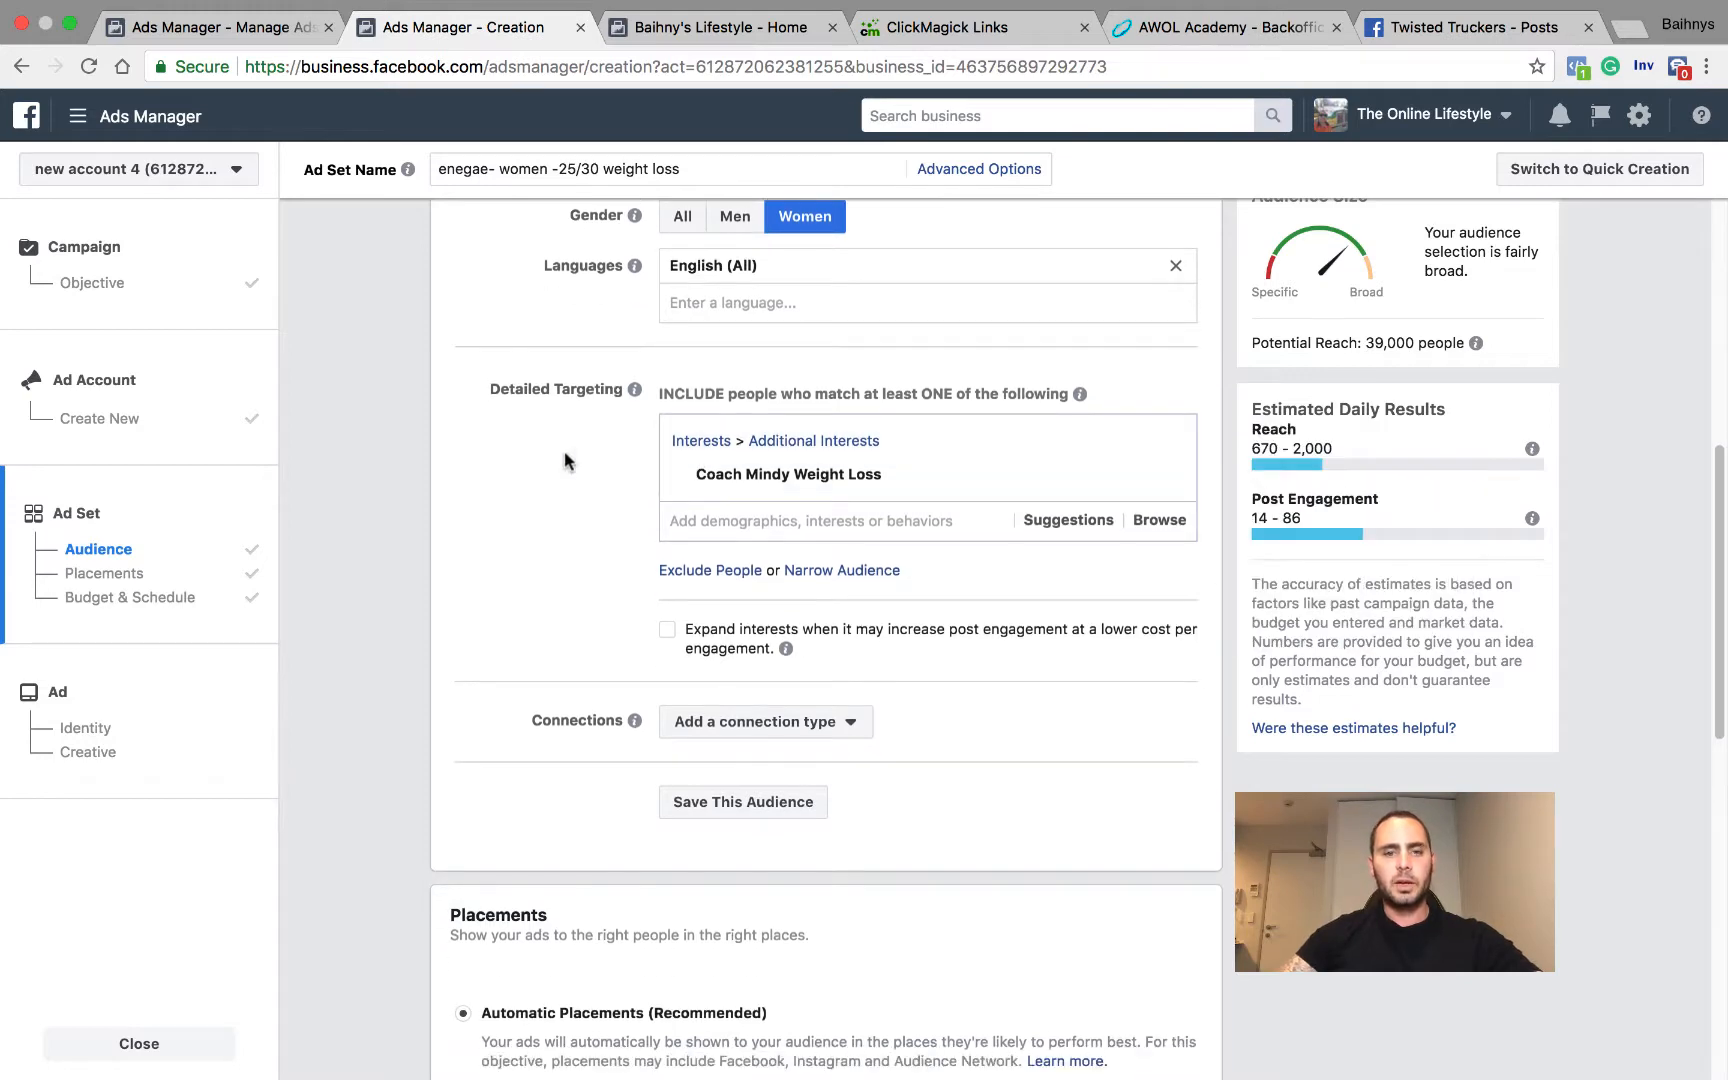
mouse_move(666, 434)
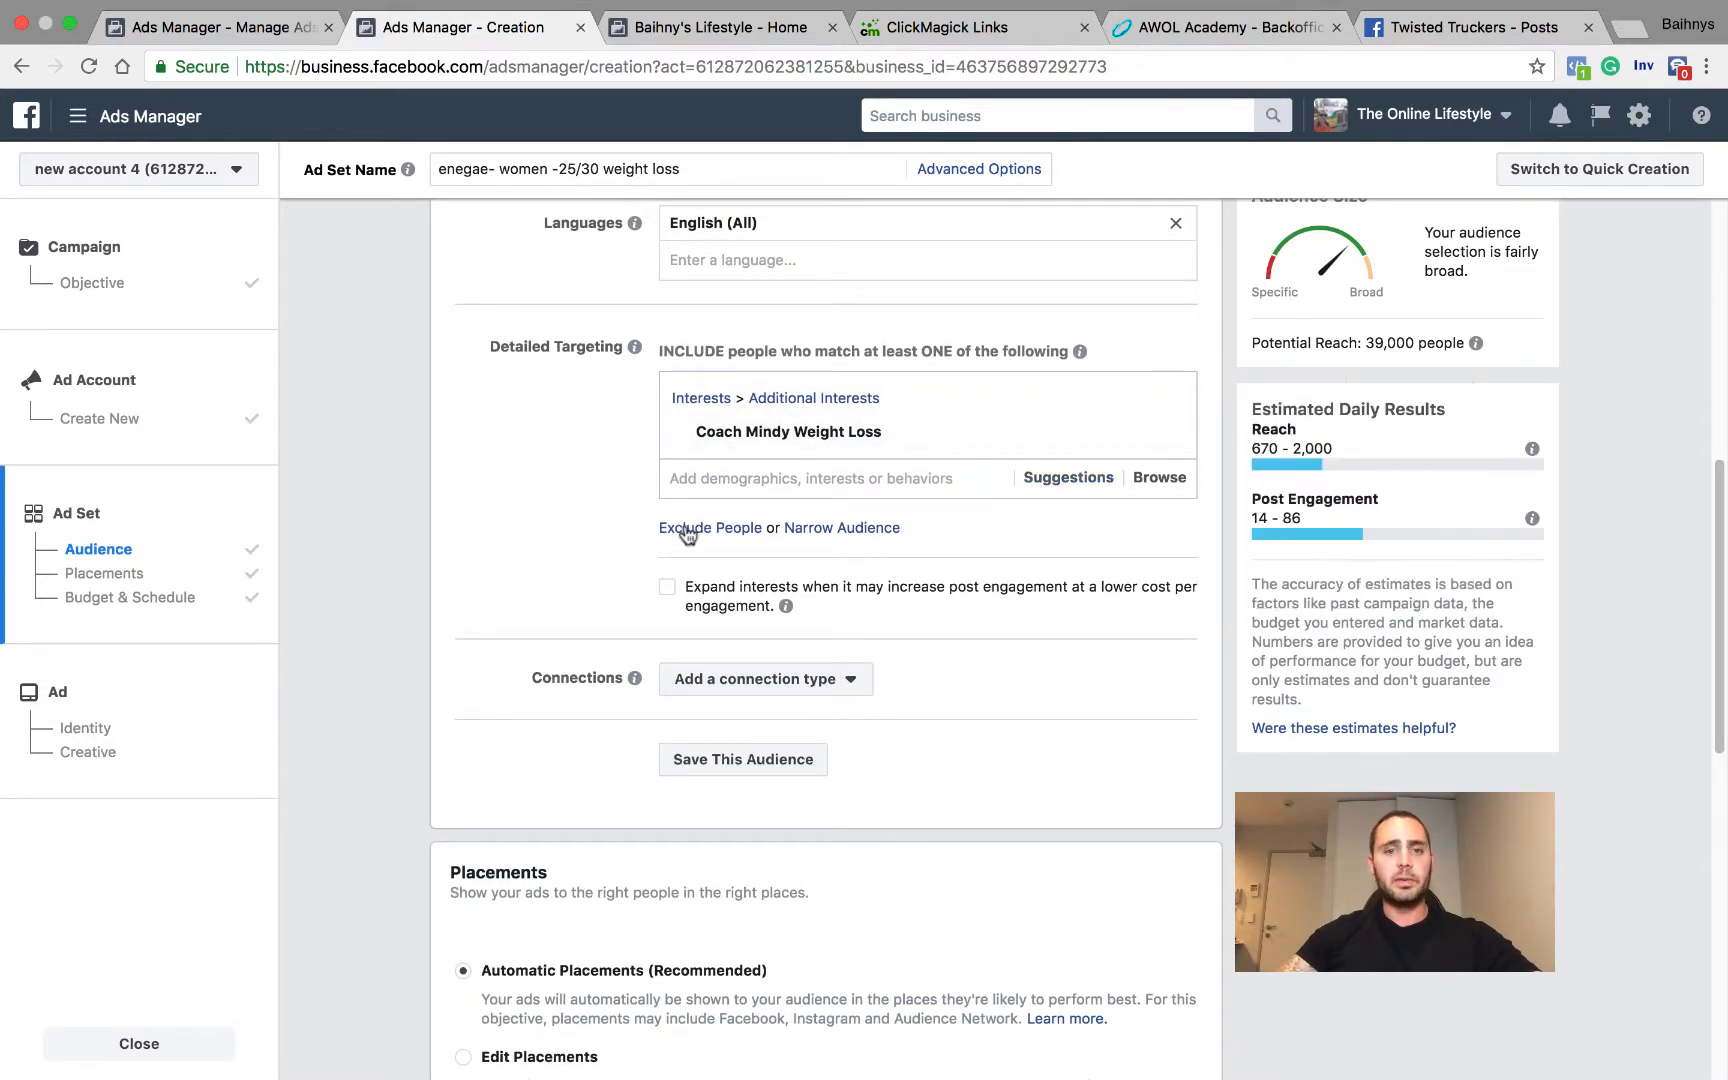
scroll(585, 543, down, 10)
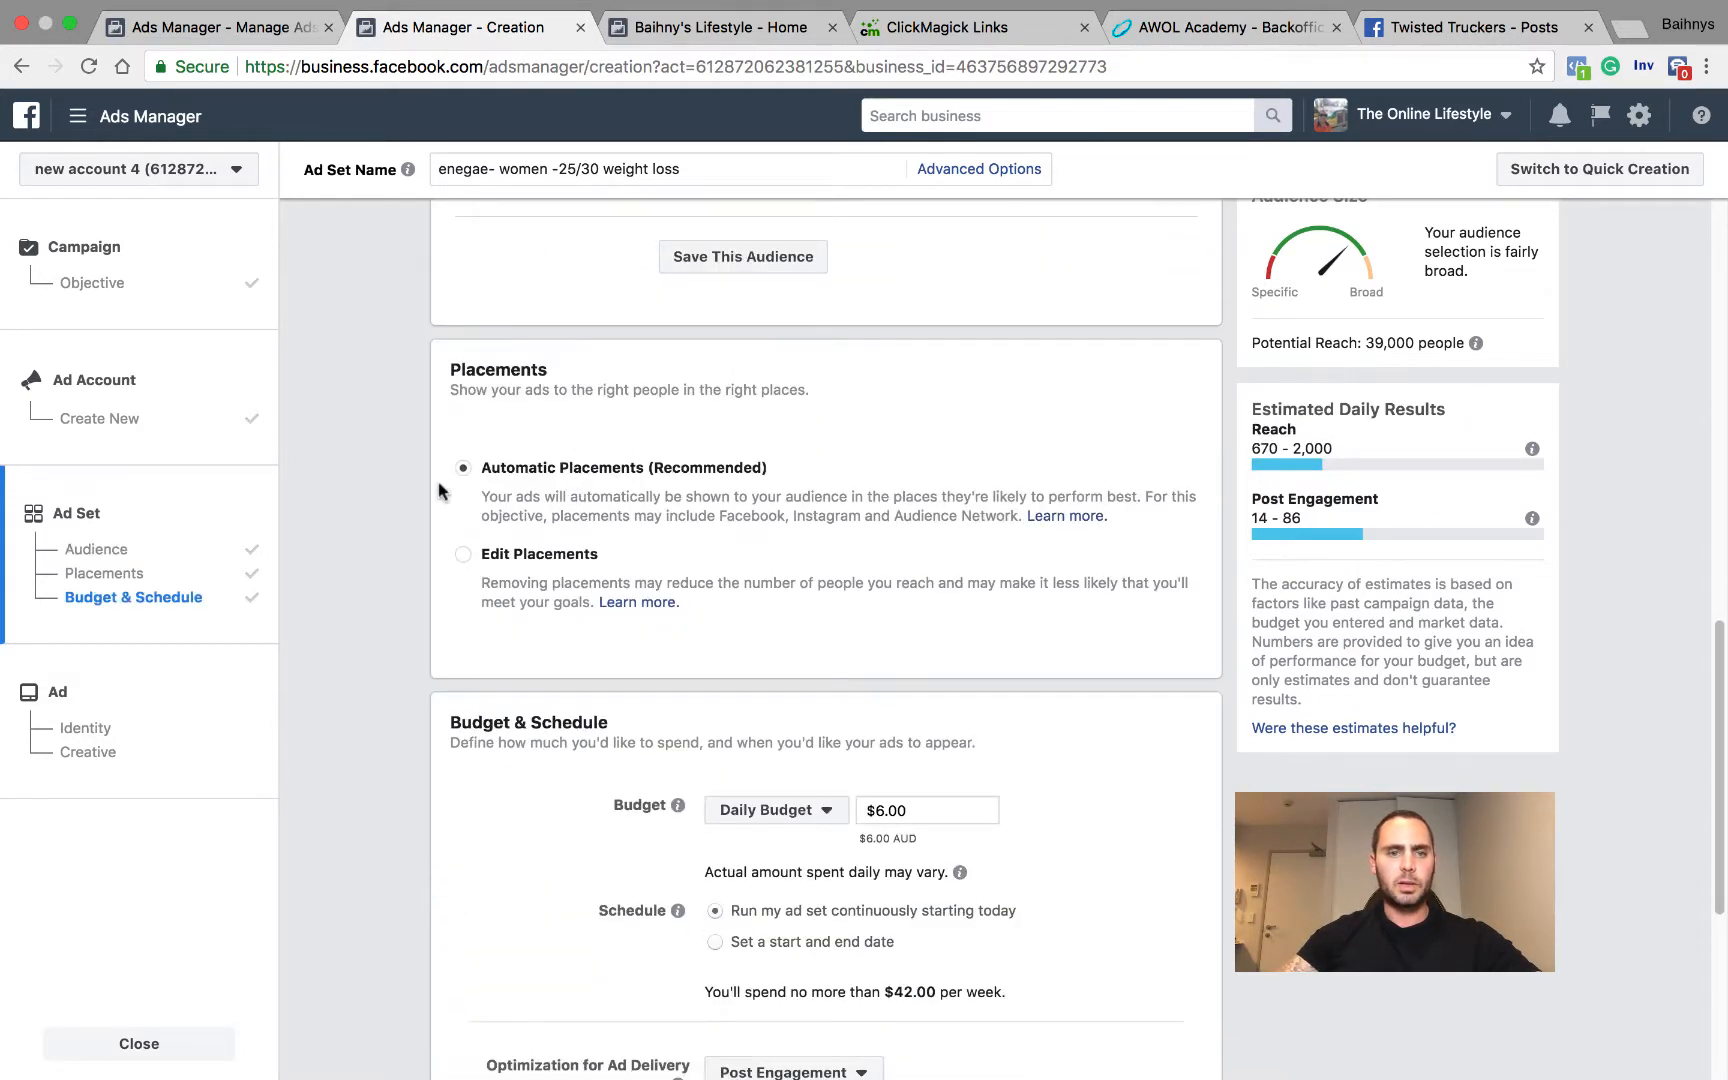
click(469, 559)
scroll(752, 455, down, 7)
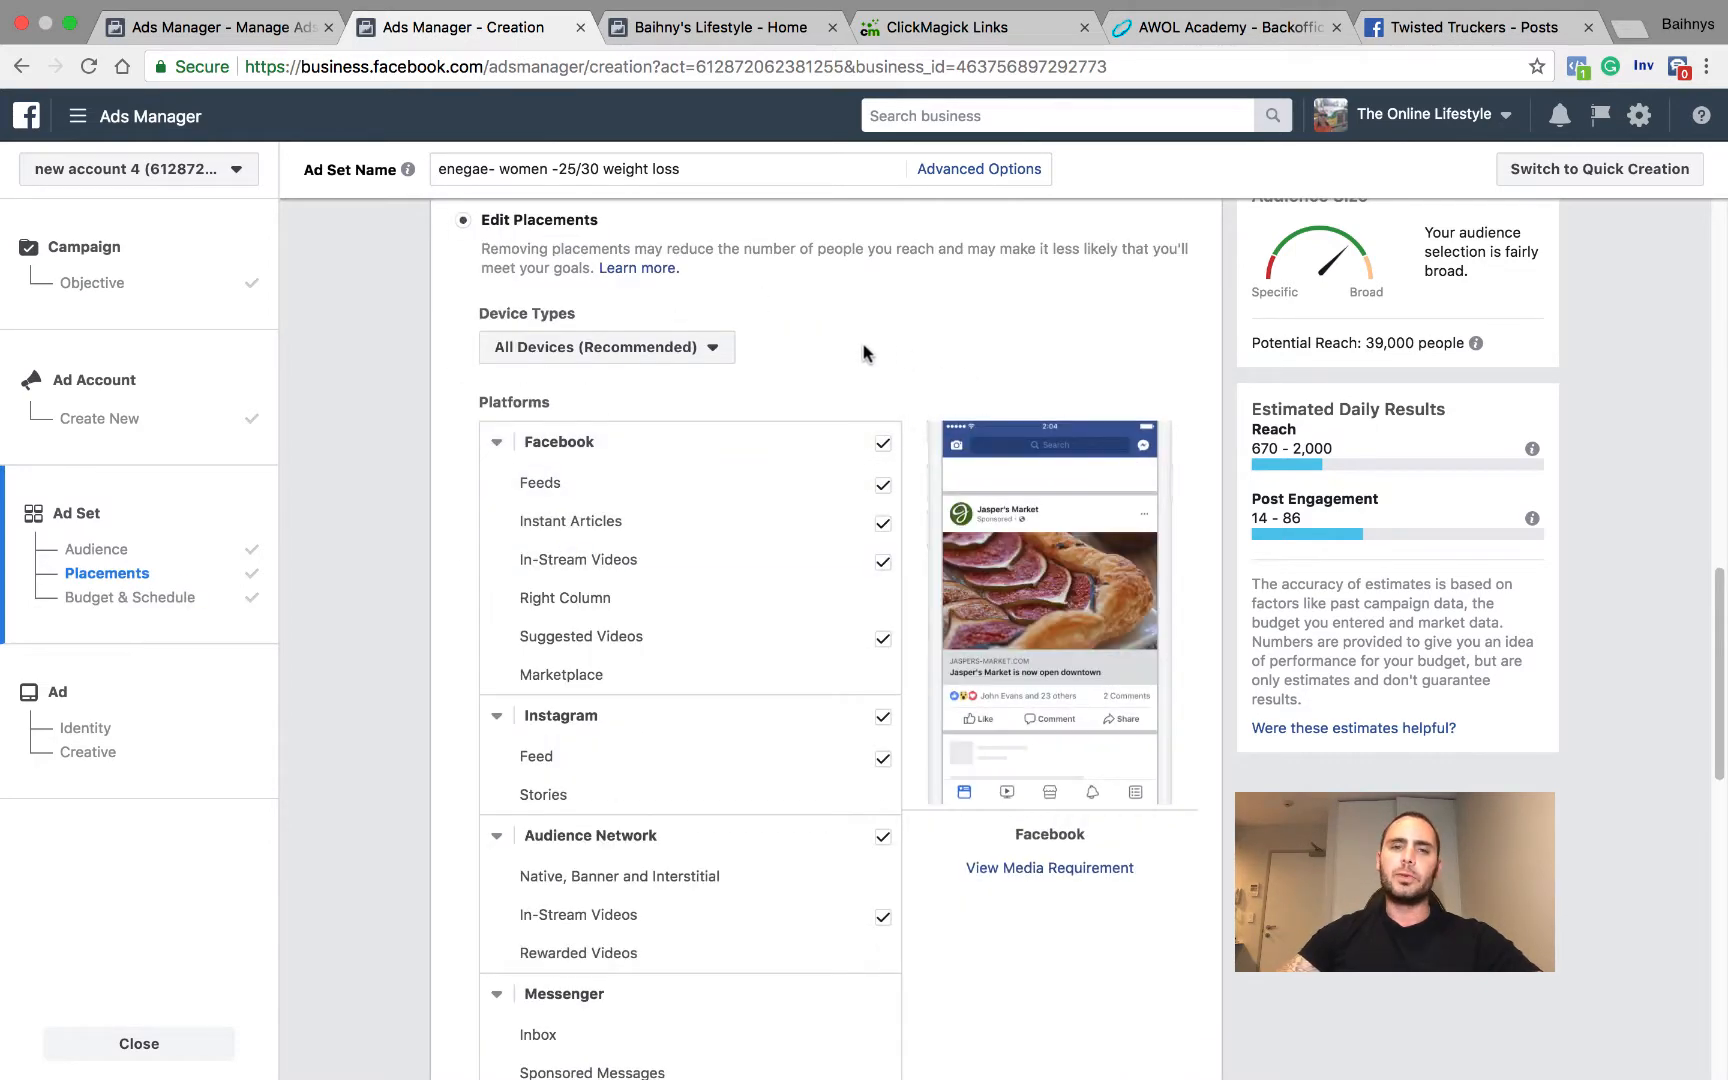
scroll(622, 569, down, 3)
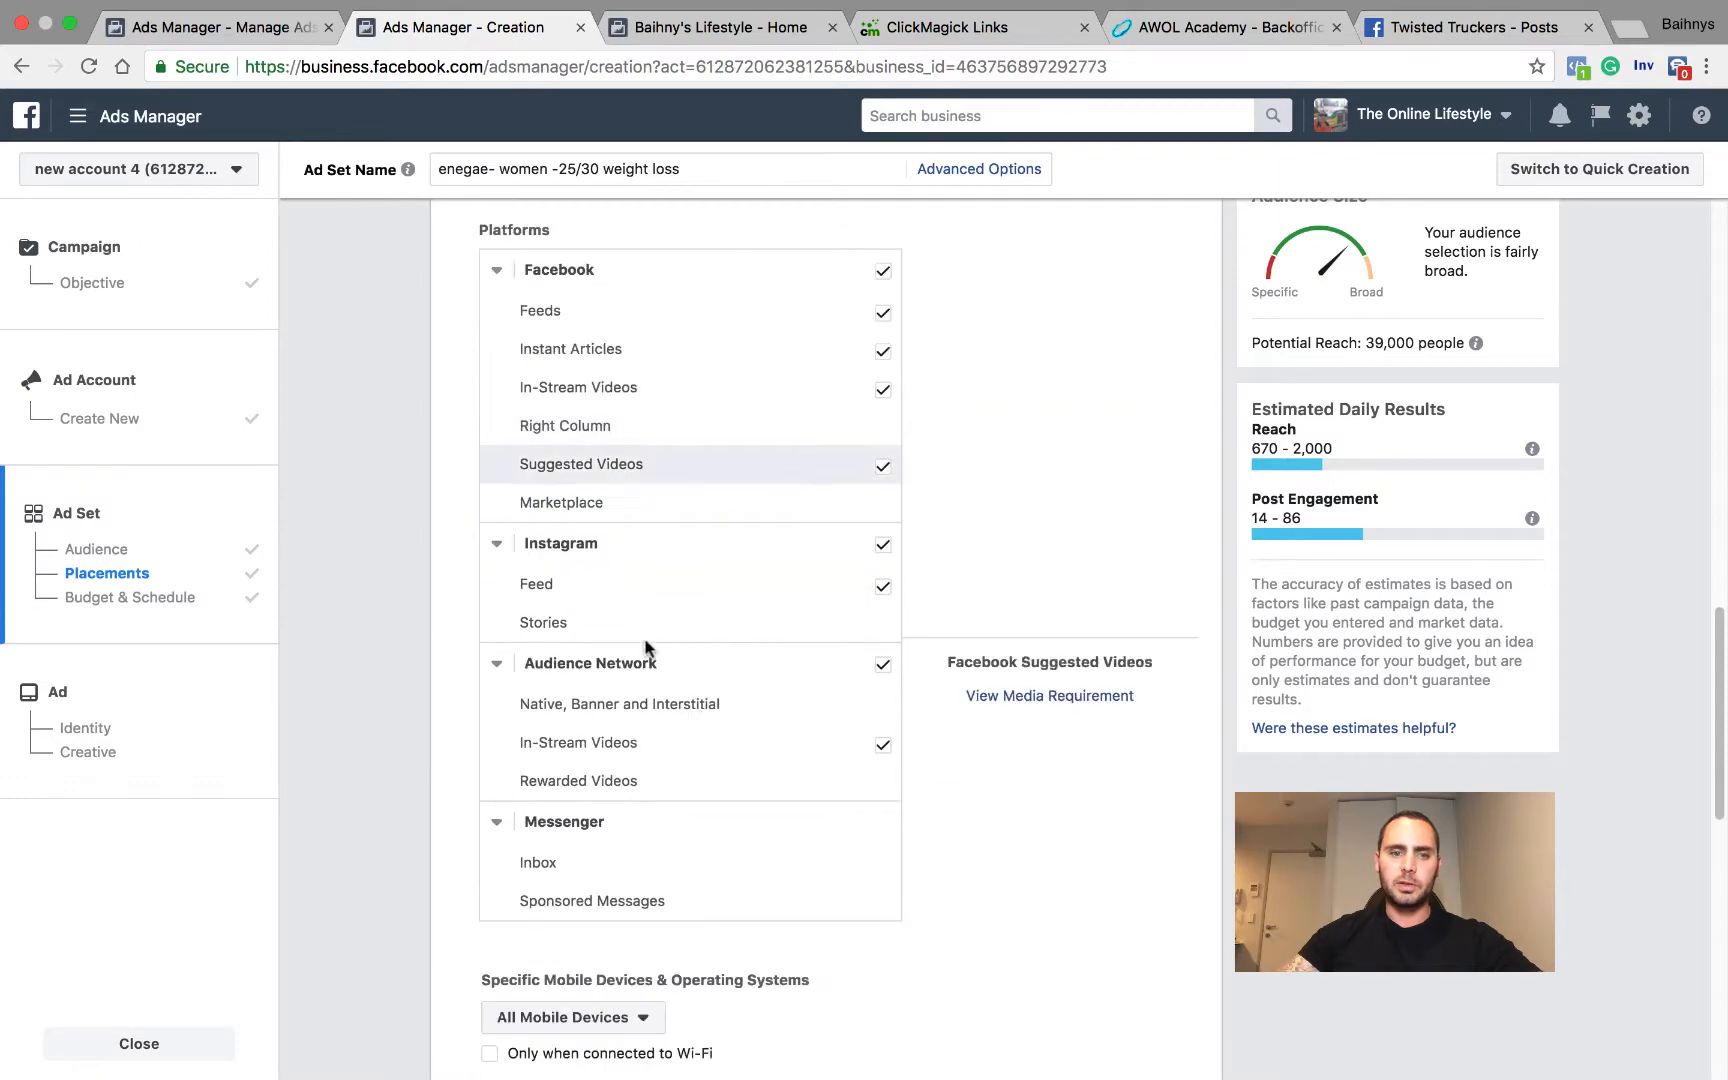
click(883, 548)
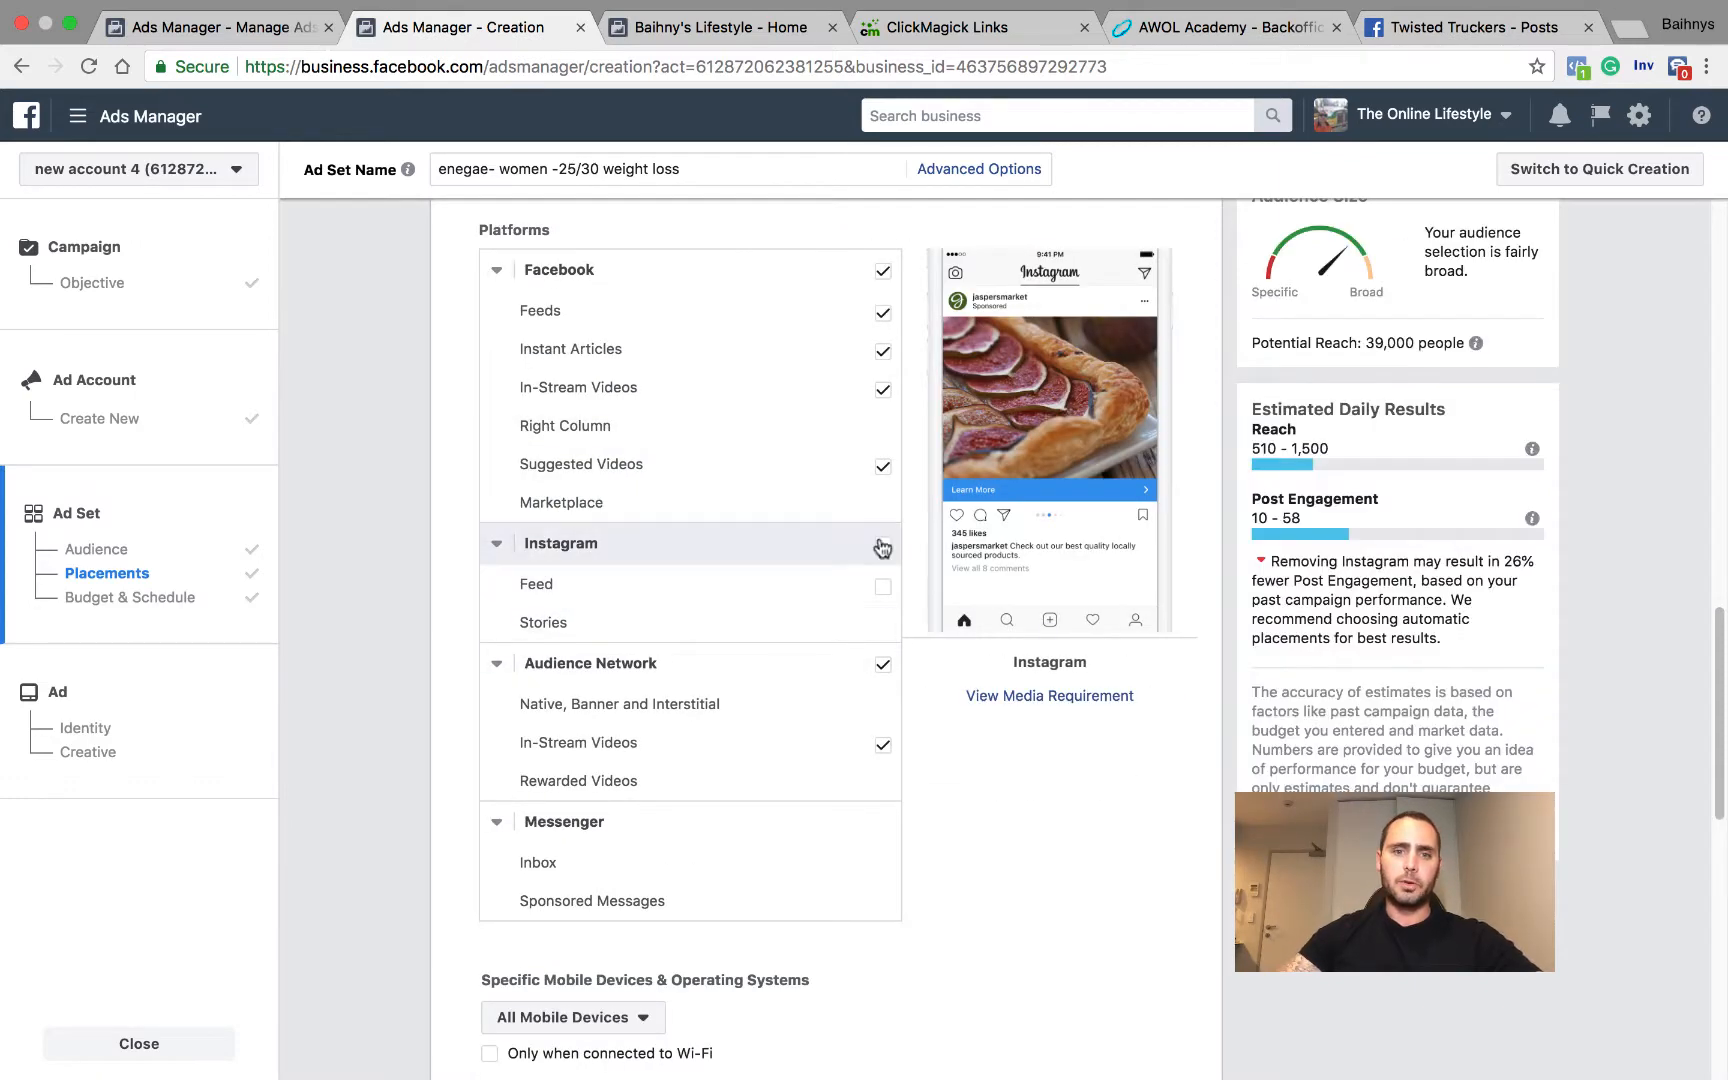
Step: Review the specific mobile device choices and the device type options for the placements
scroll(760, 571, down, 7)
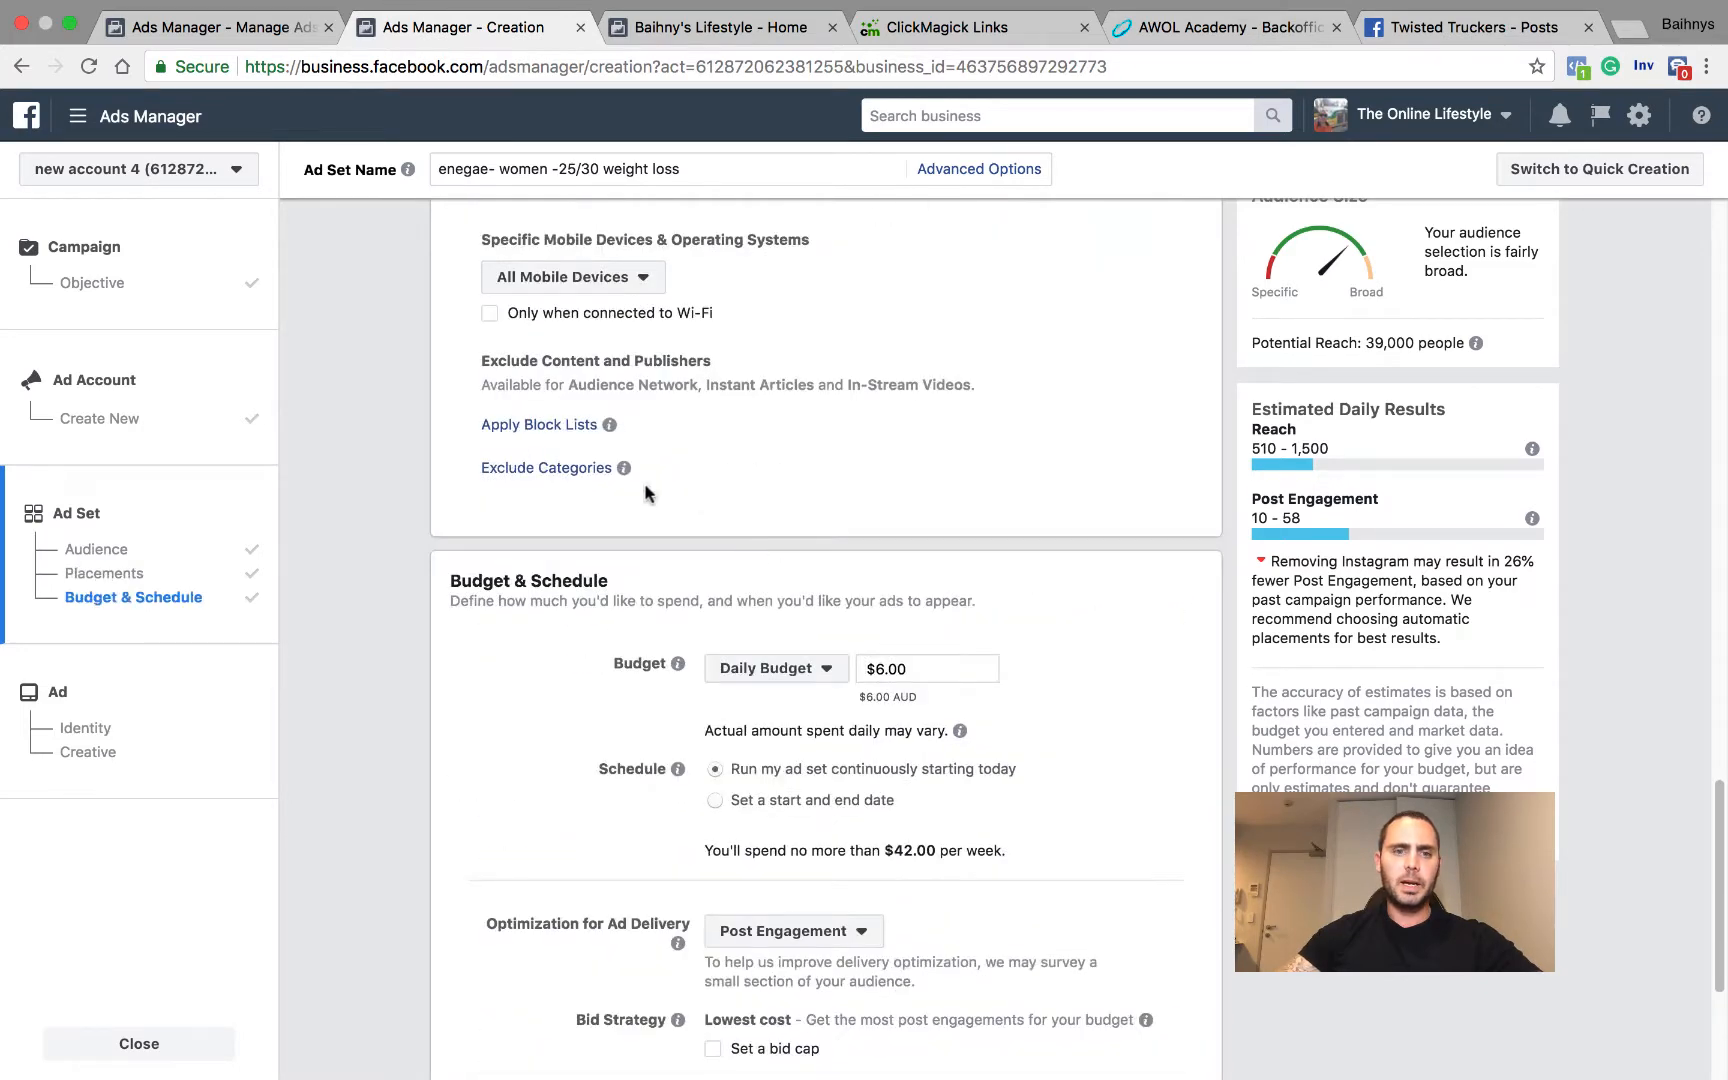
click(643, 282)
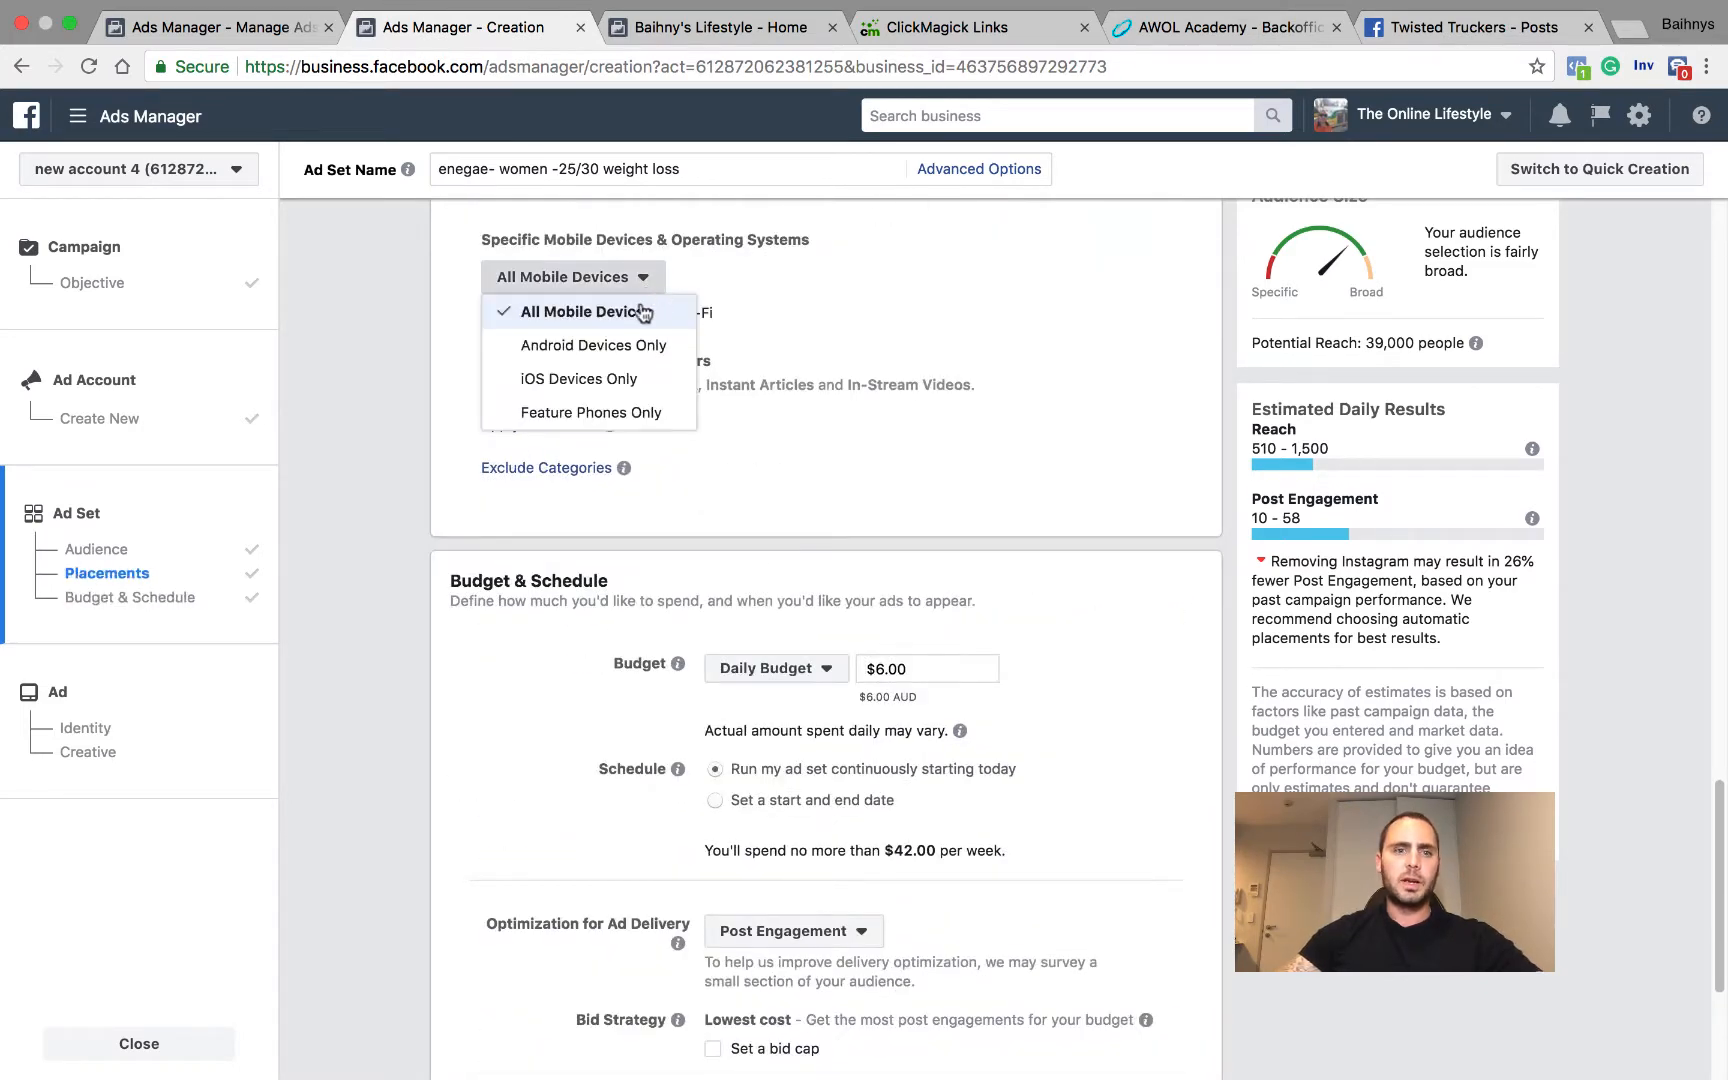
click(818, 324)
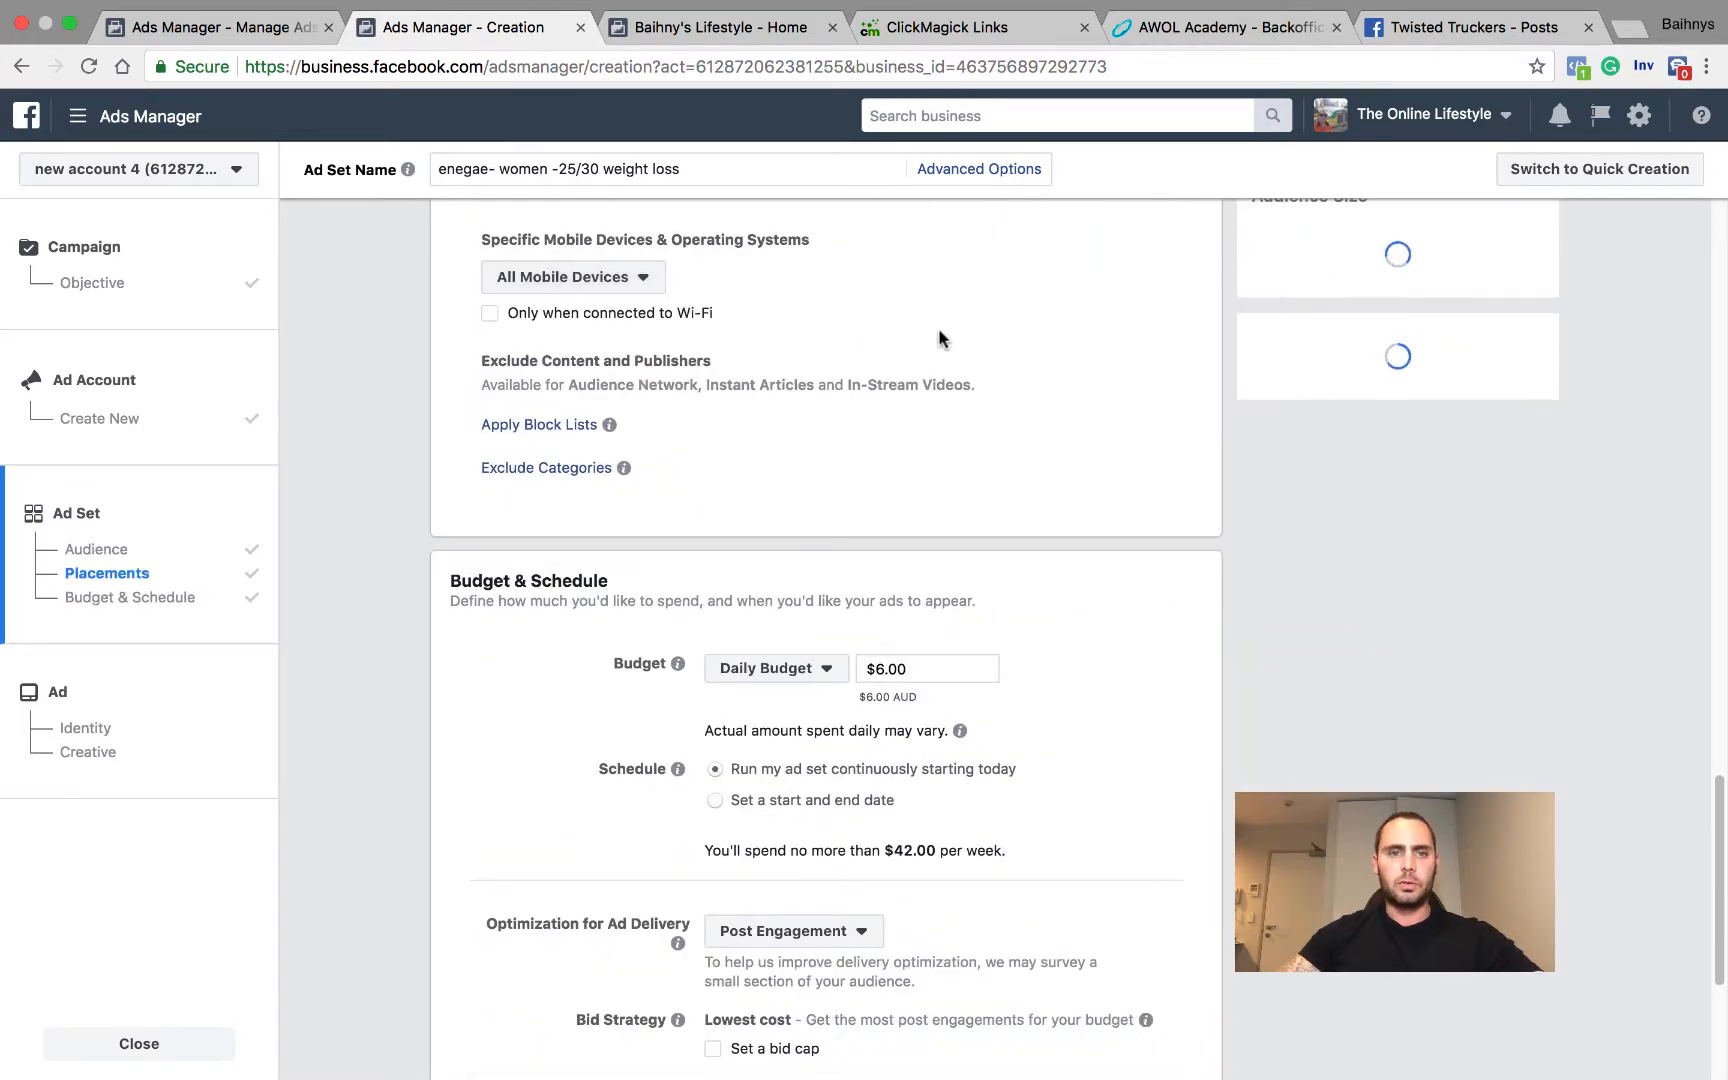
scroll(938, 312, up, 10)
scroll(578, 326, up, 2)
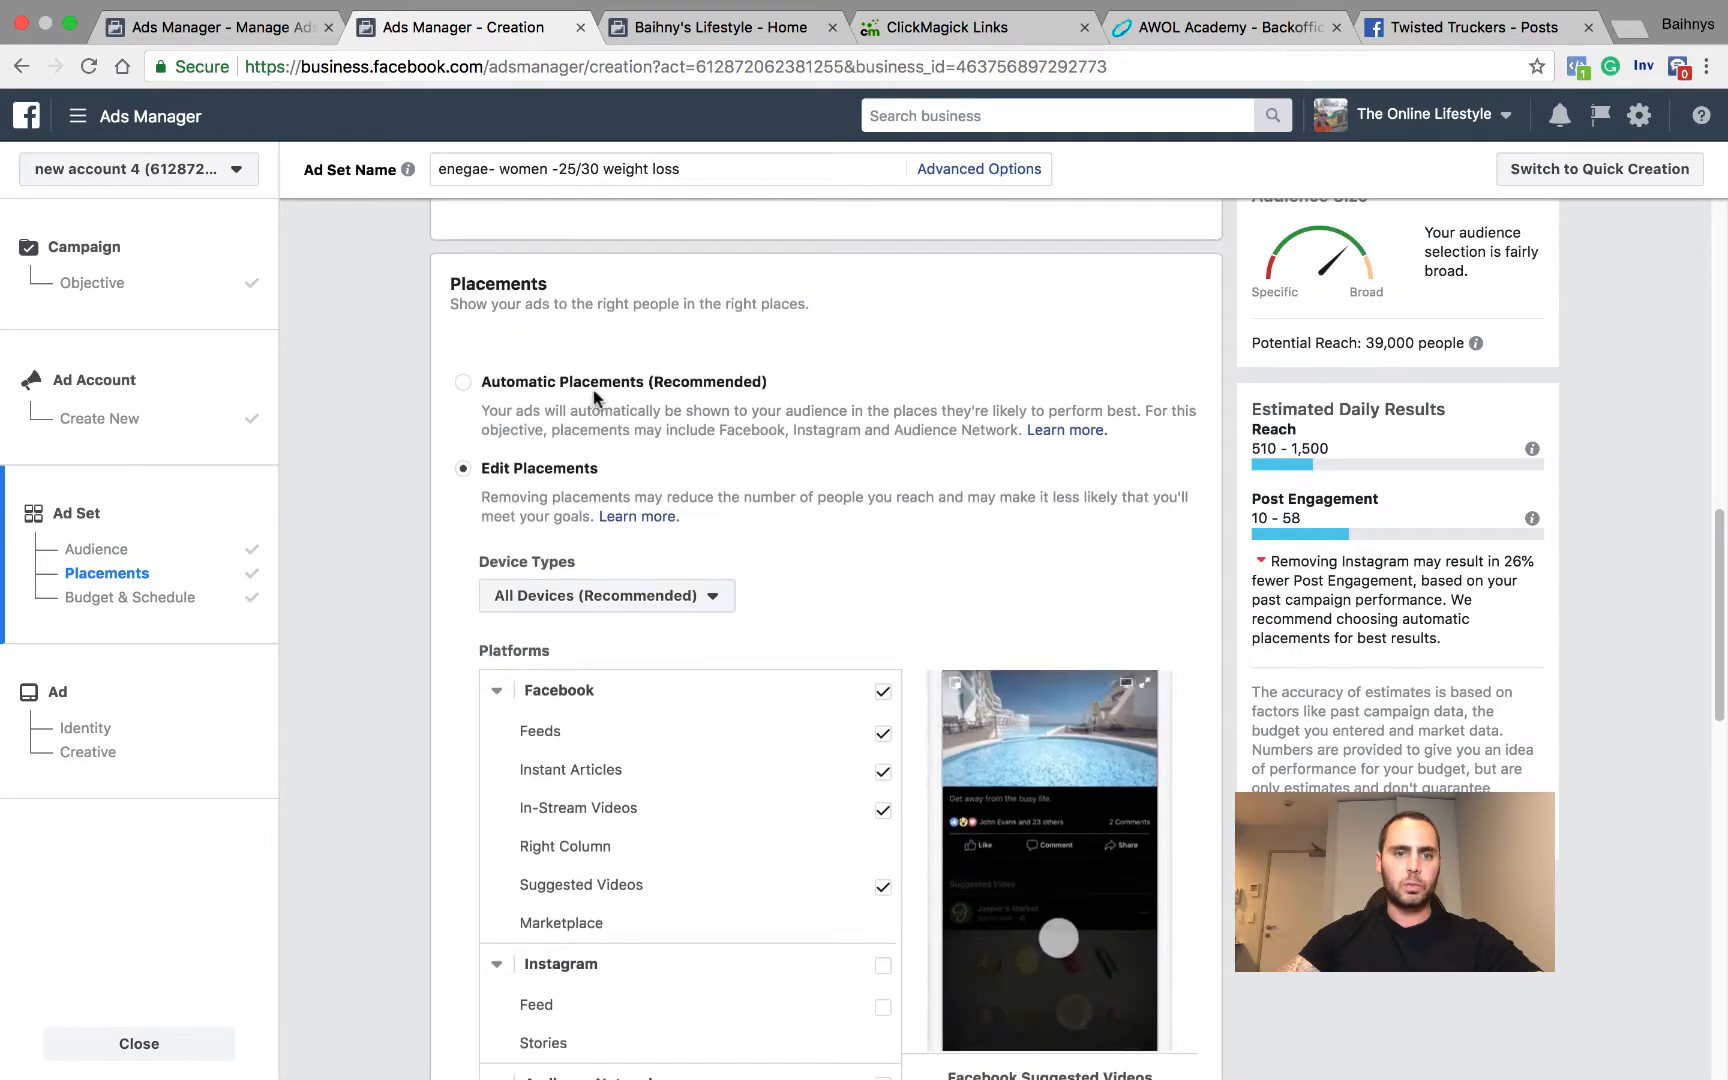
click(712, 598)
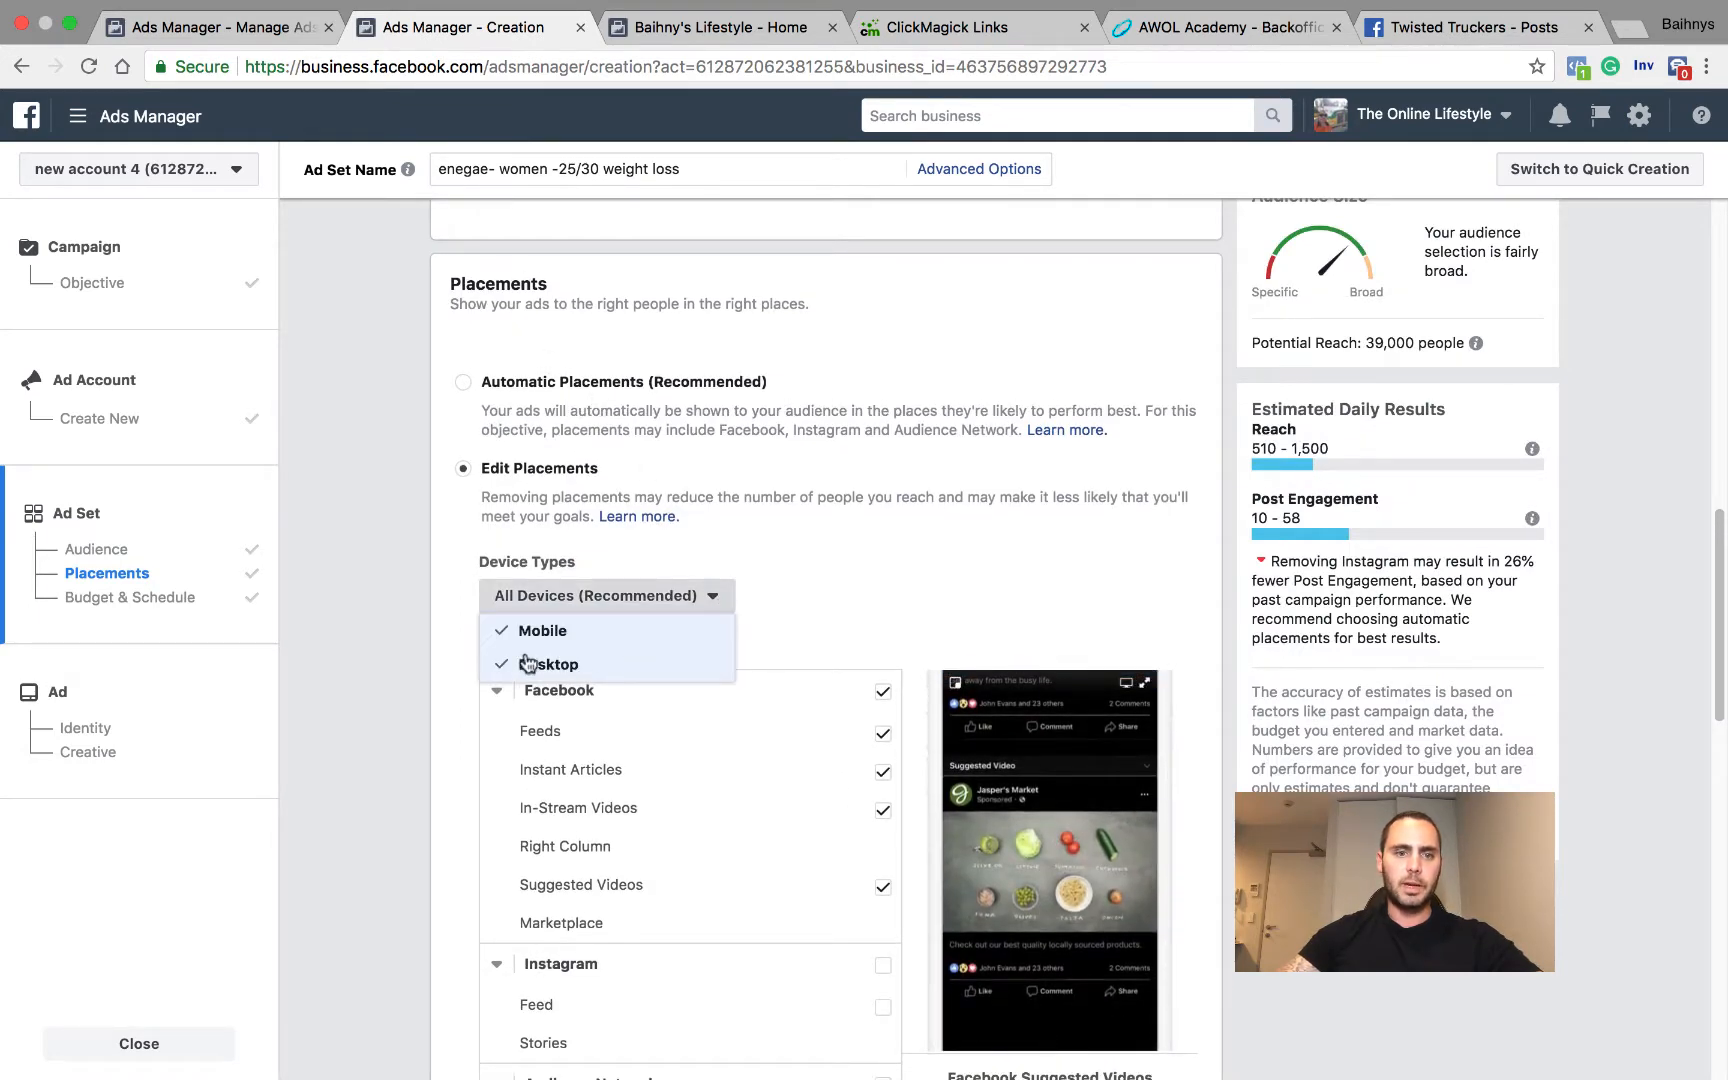
click(928, 568)
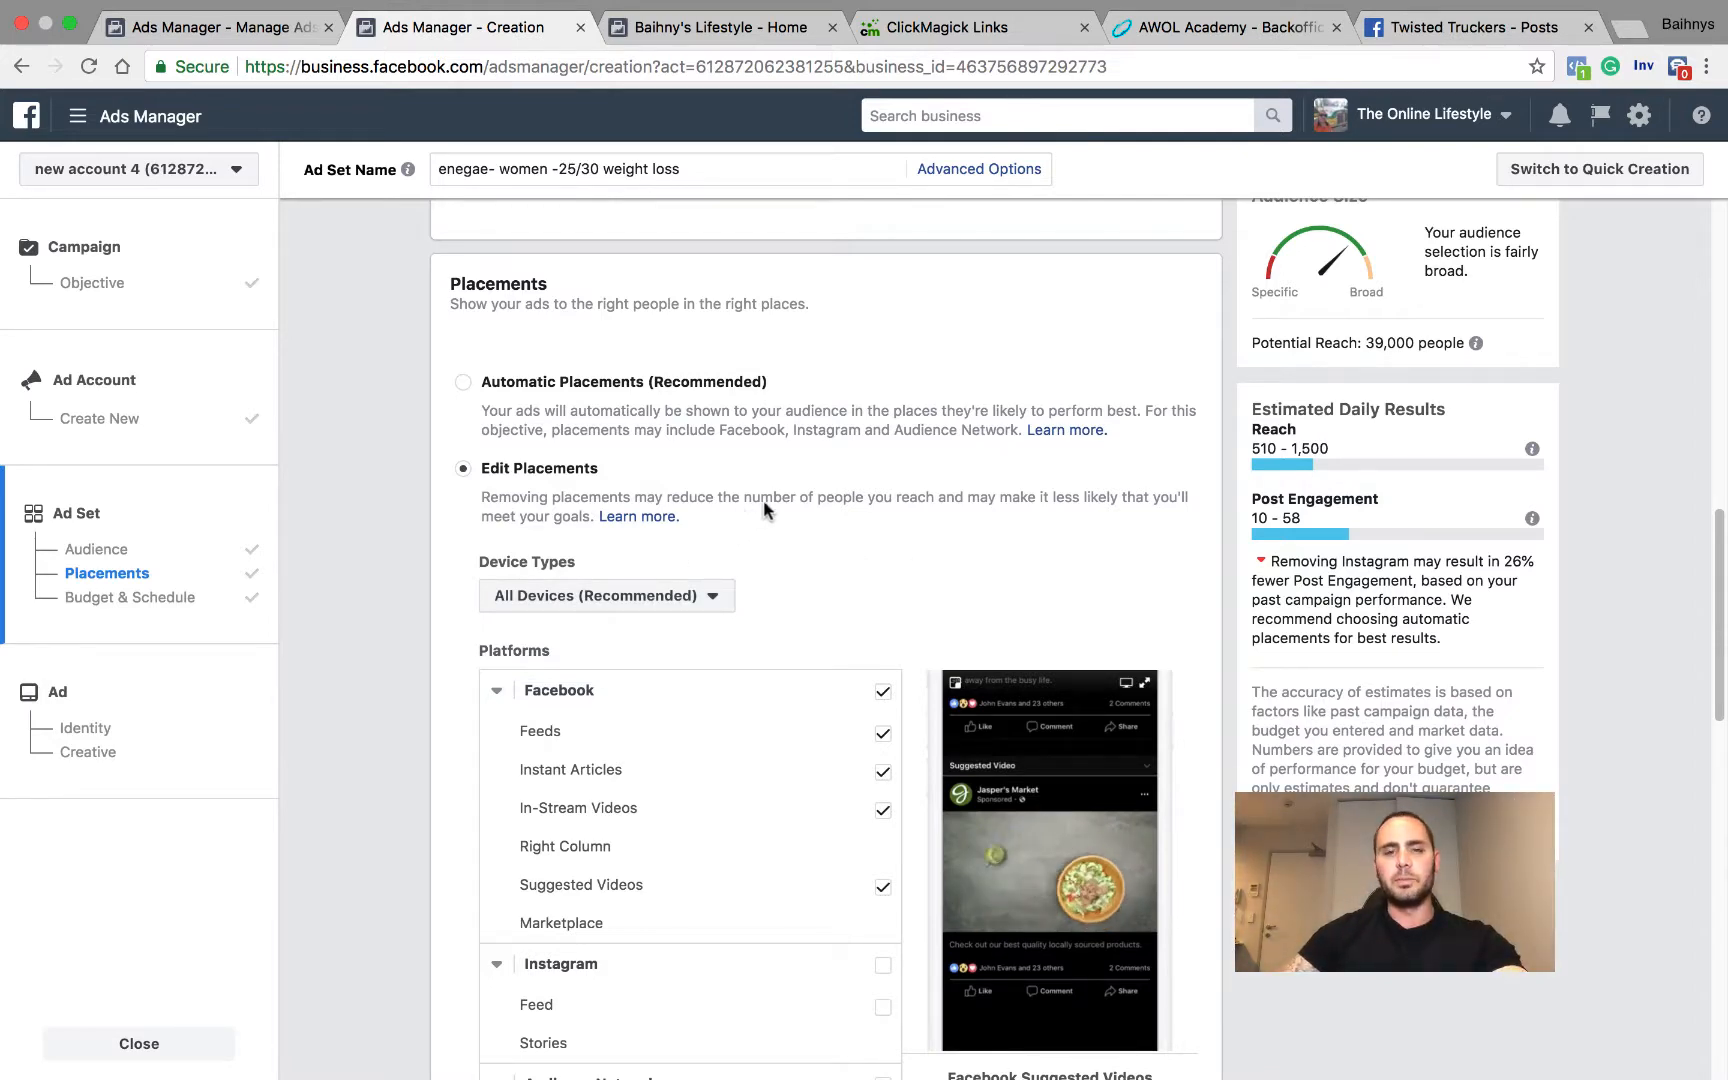
Step: Schedule the ad set with a start and end date, and set the start date to Jul 21, 2018
scroll(763, 501, down, 1)
scroll(763, 508, down, 10)
scroll(772, 509, up, 2)
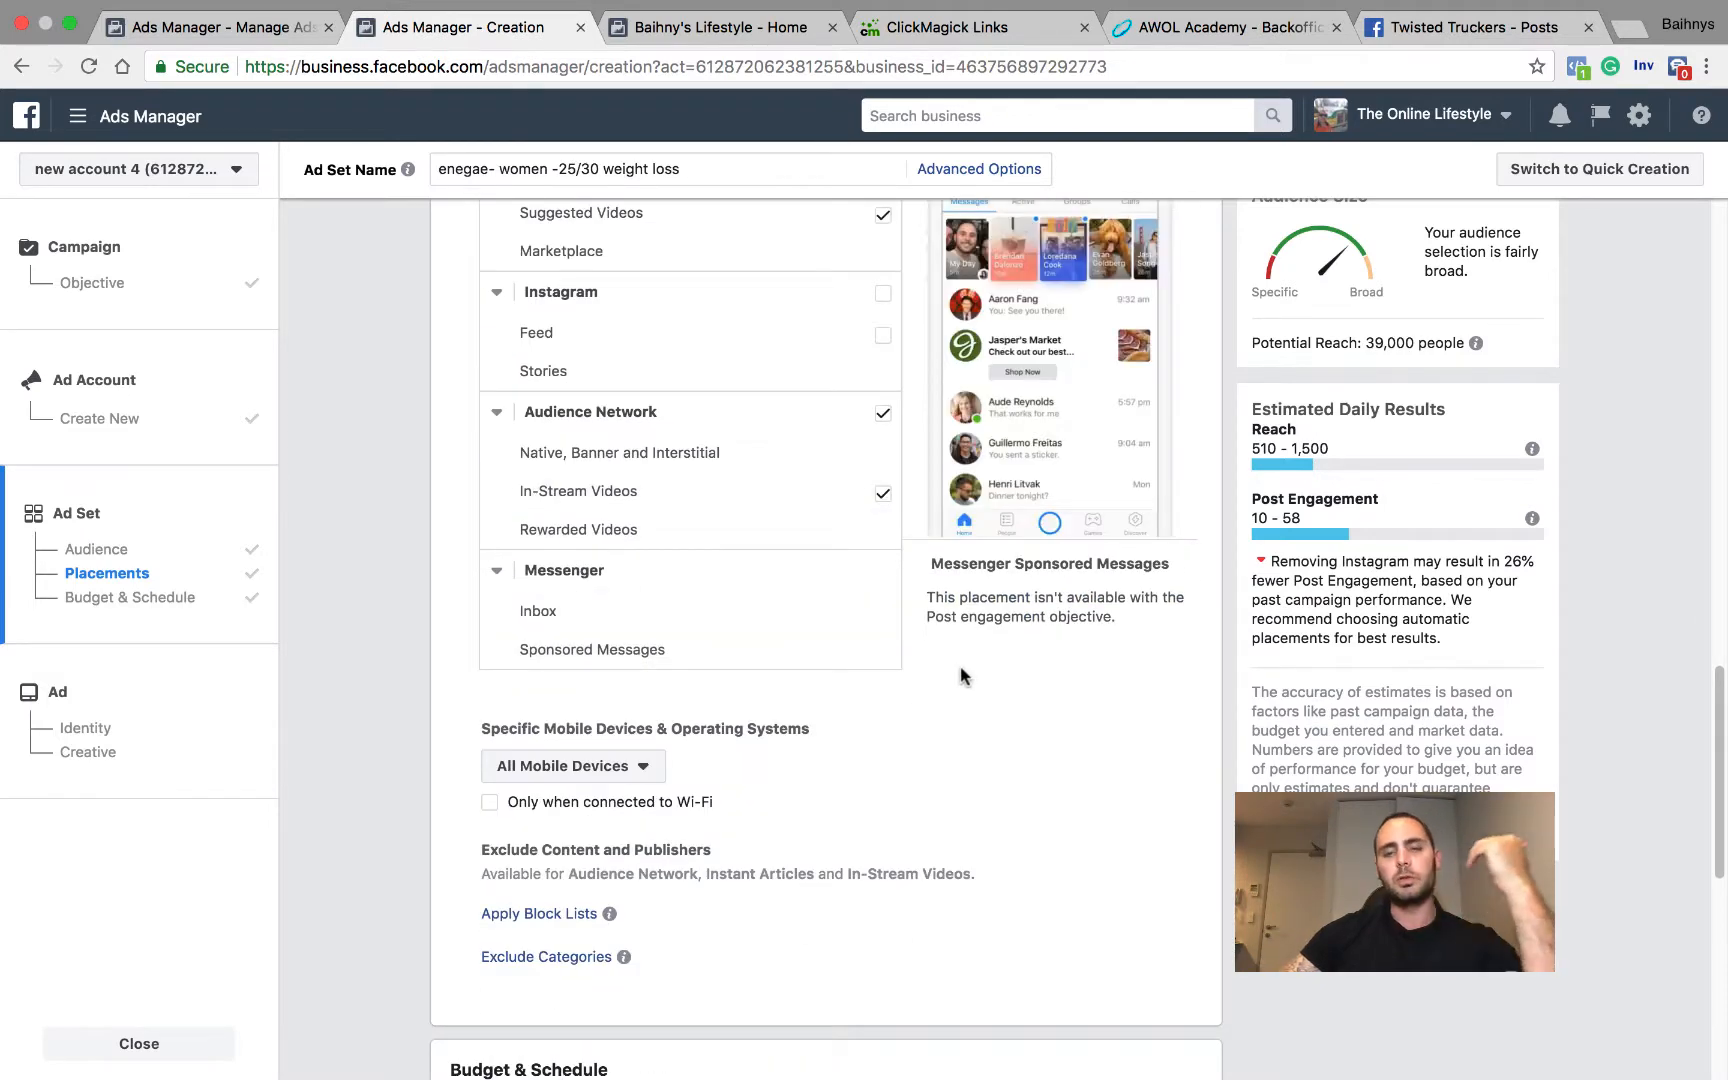
scroll(958, 670, down, 3)
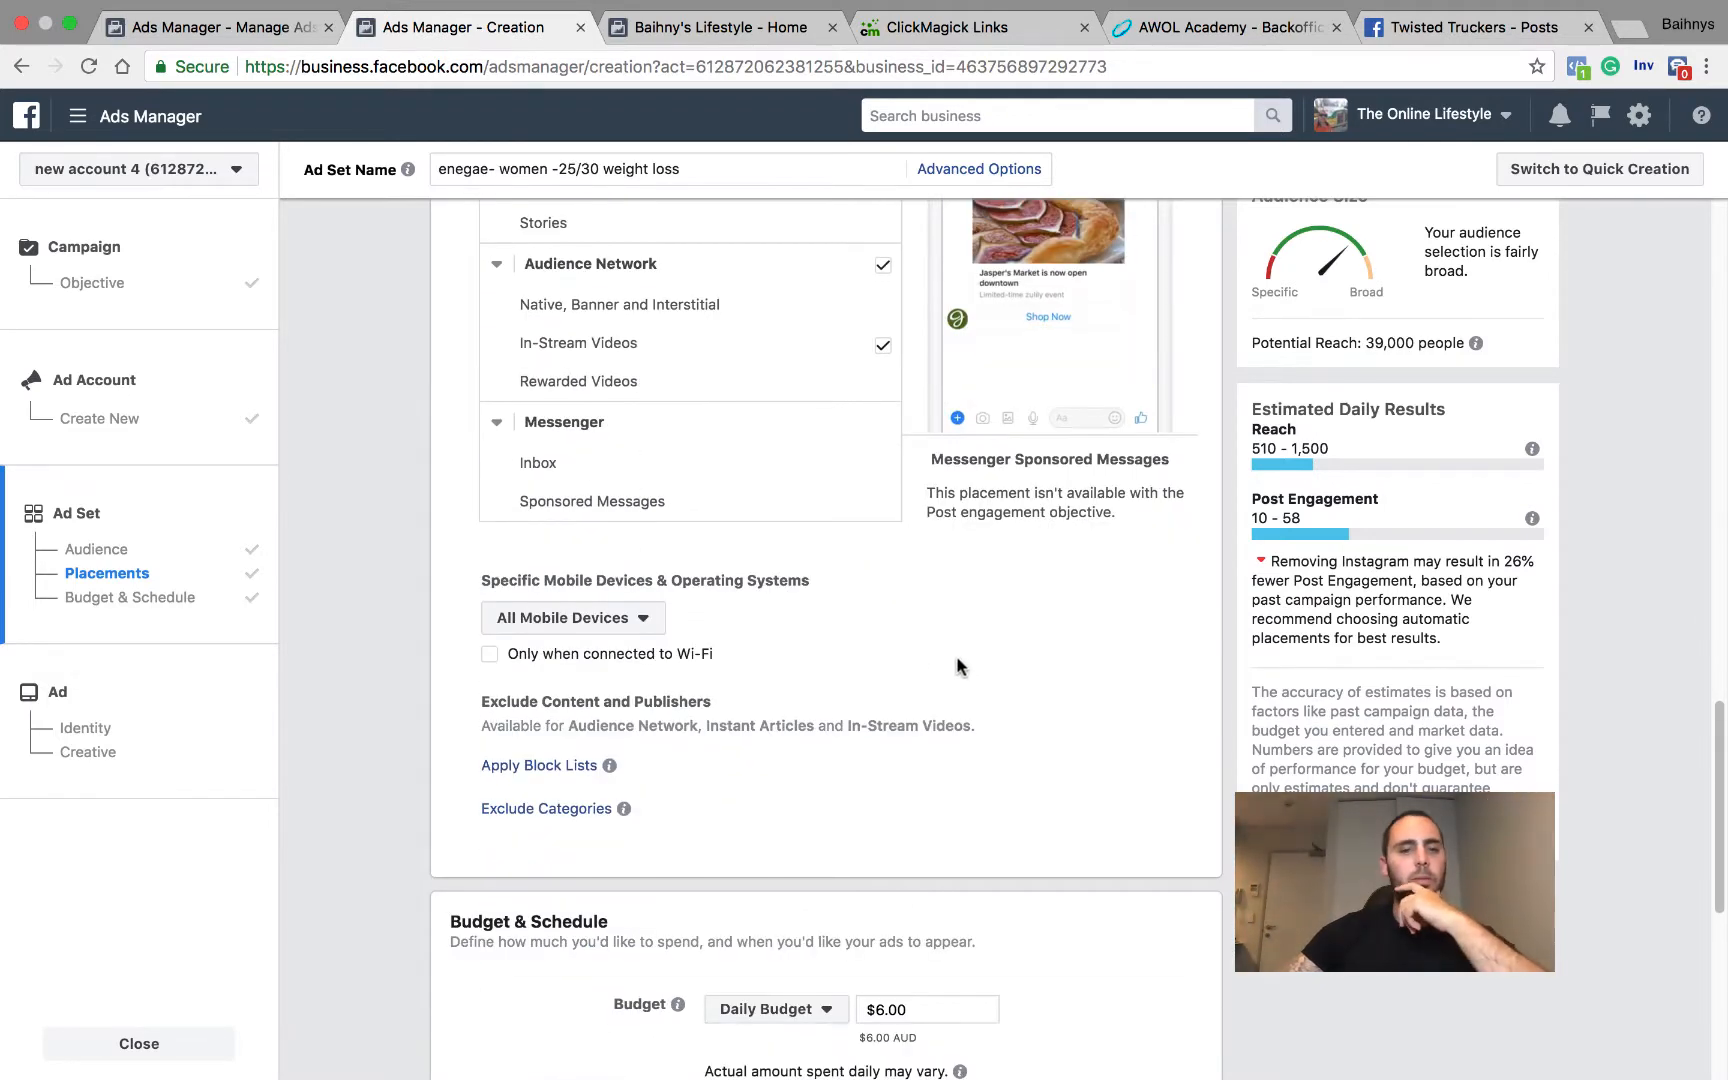
scroll(870, 630, down, 7)
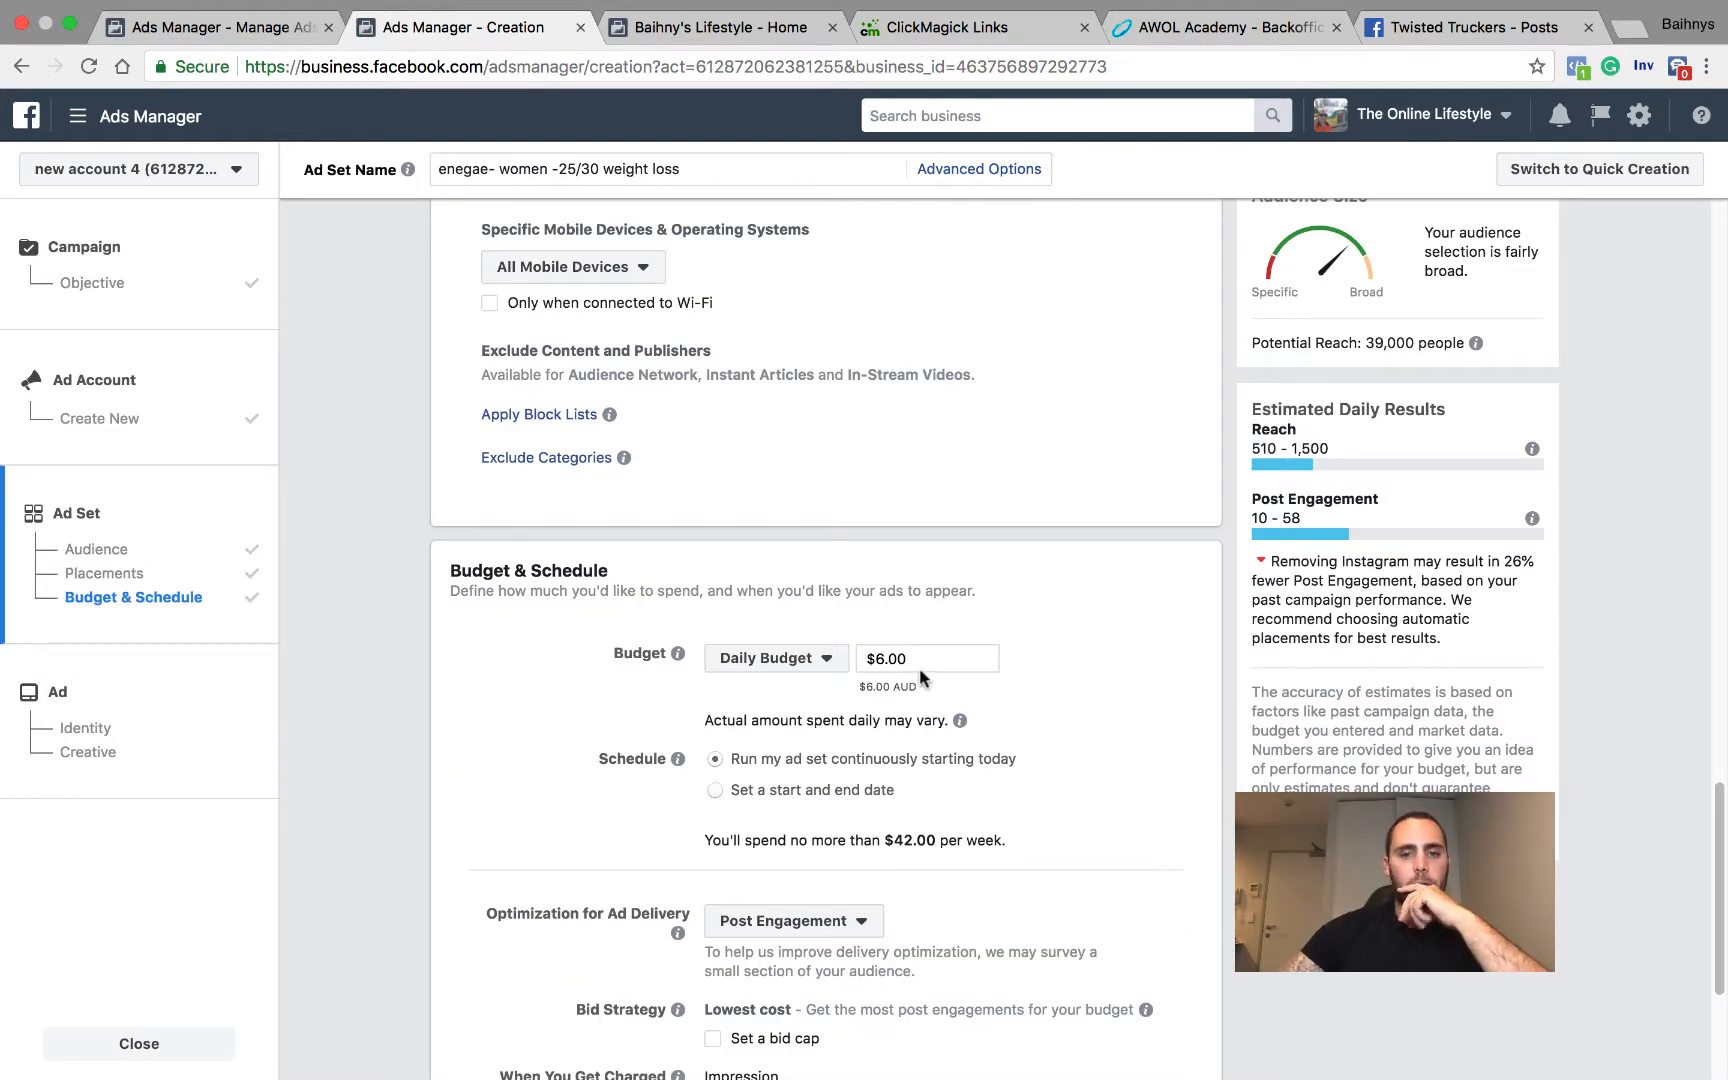
scroll(895, 662, down, 7)
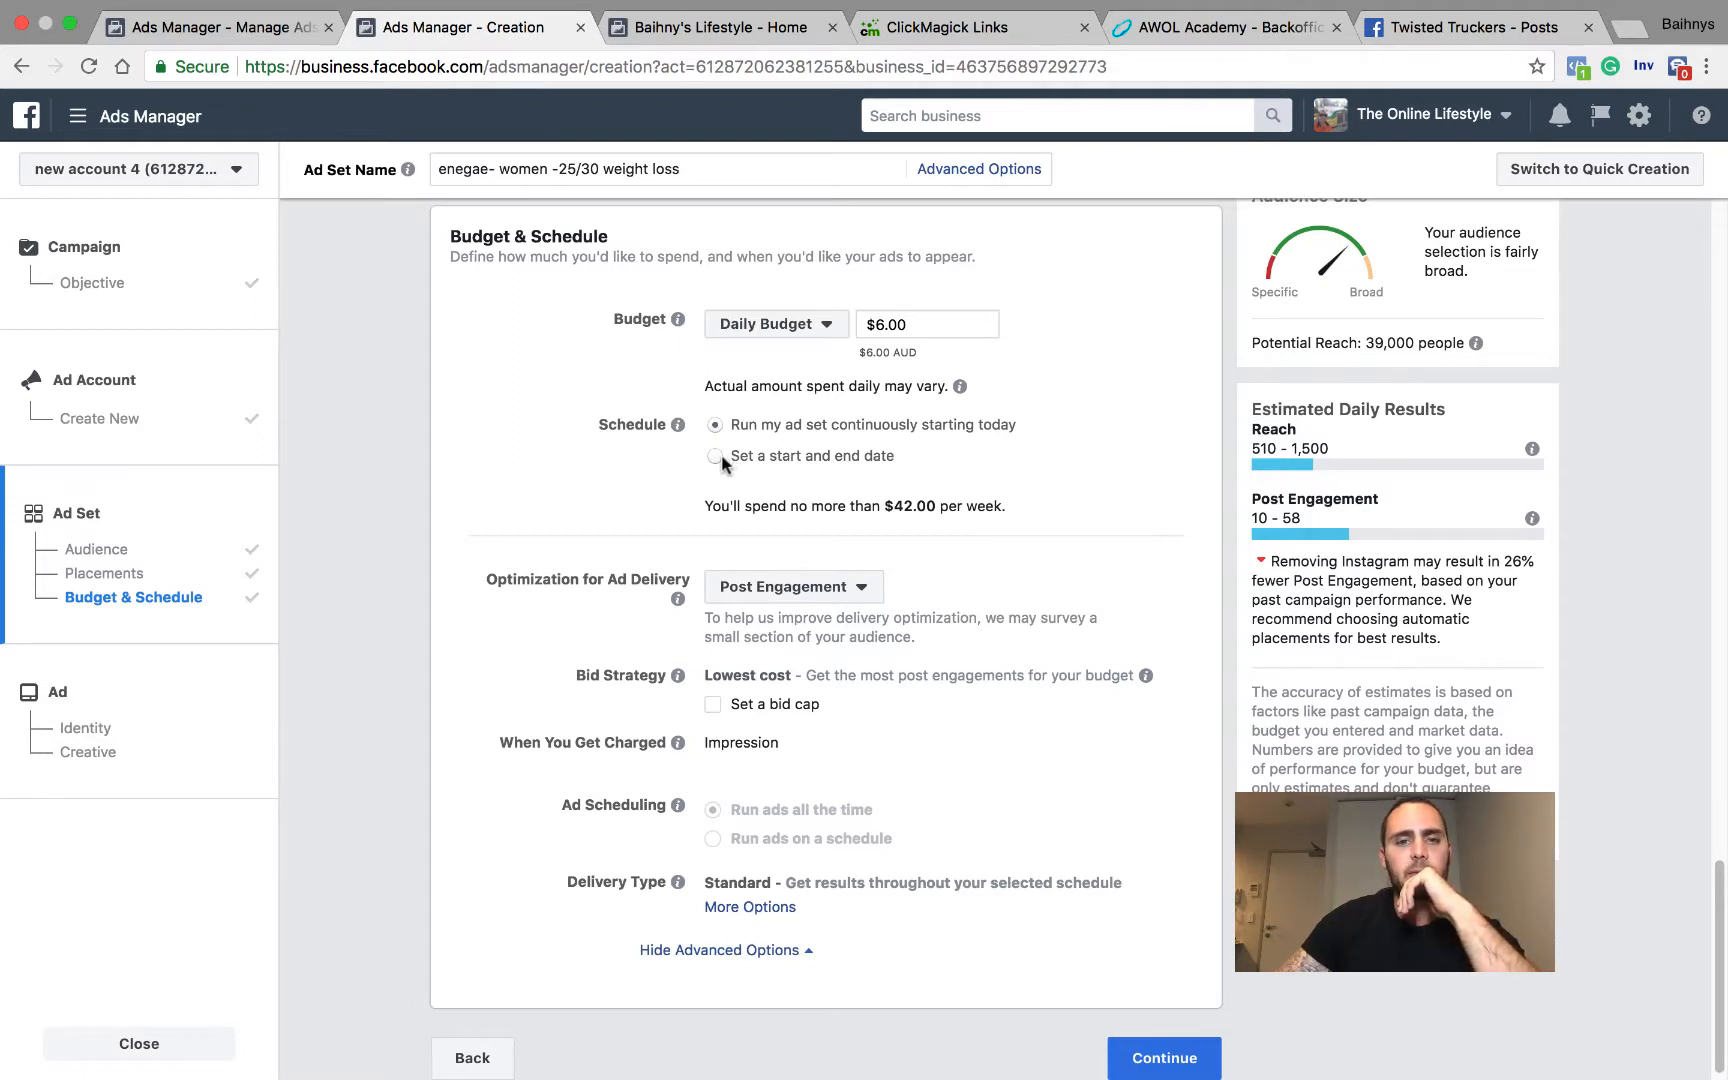
scroll(776, 436, down, 1)
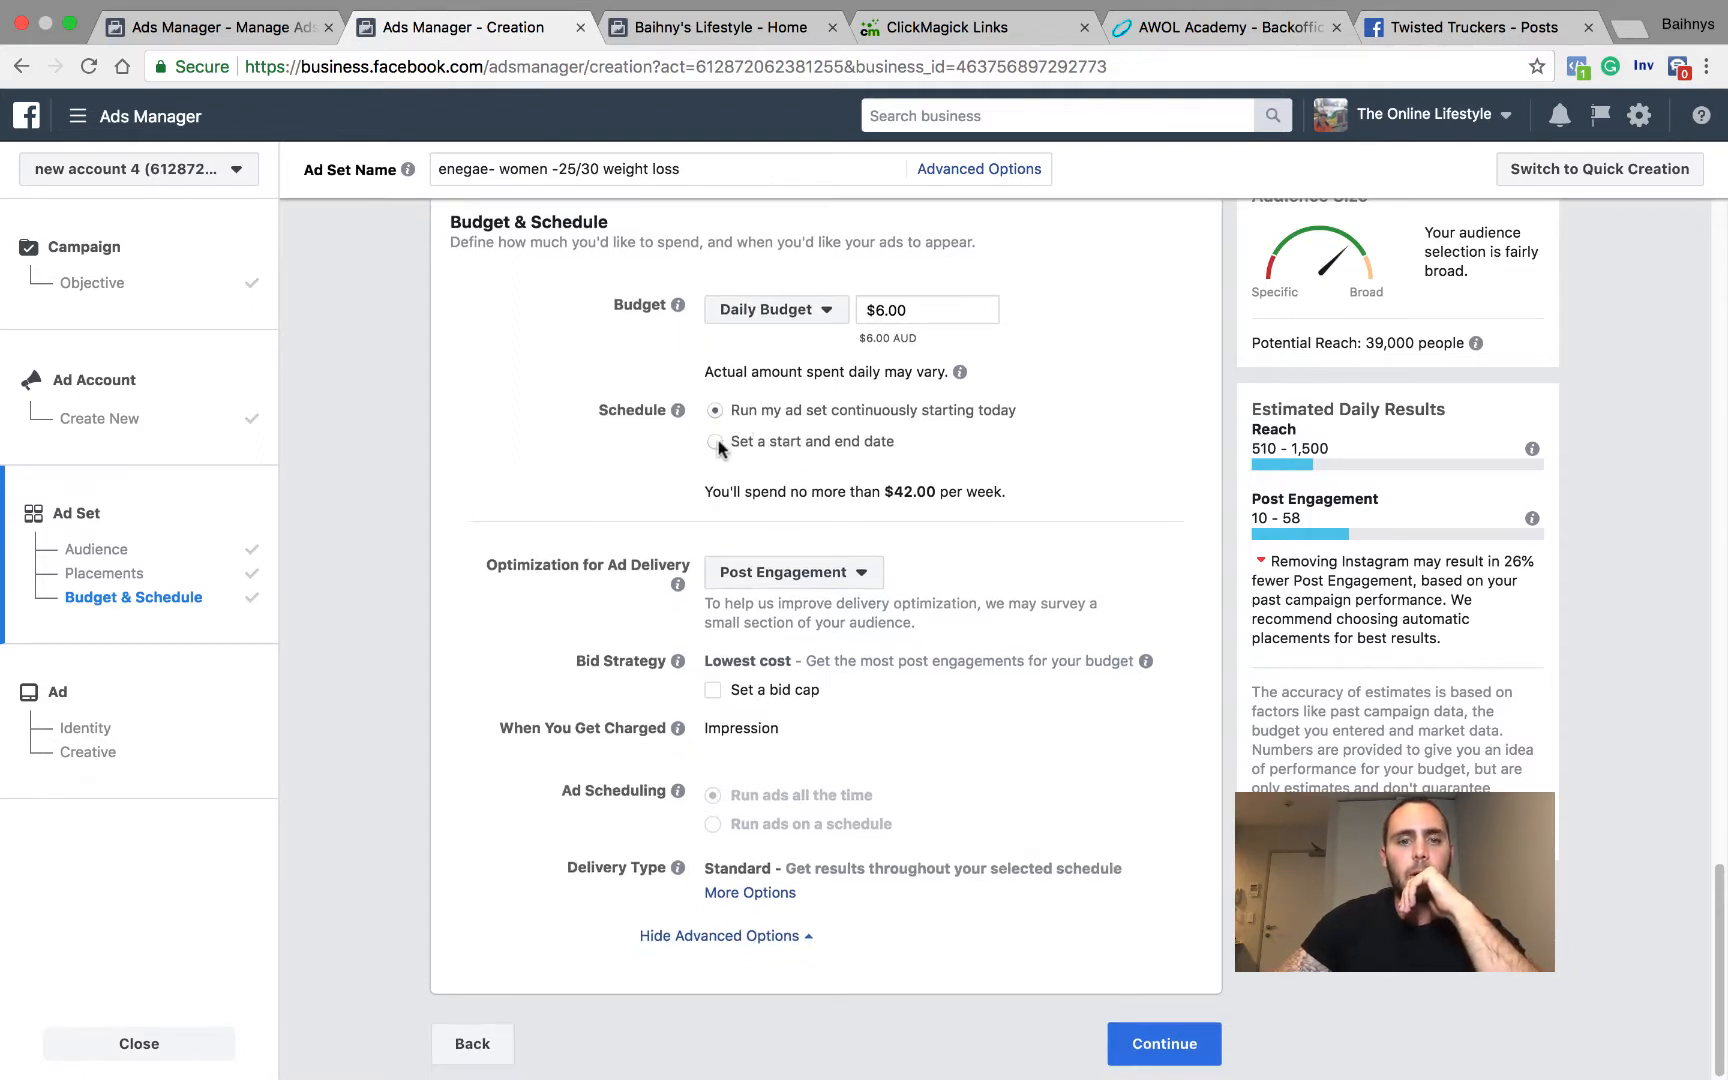
click(715, 442)
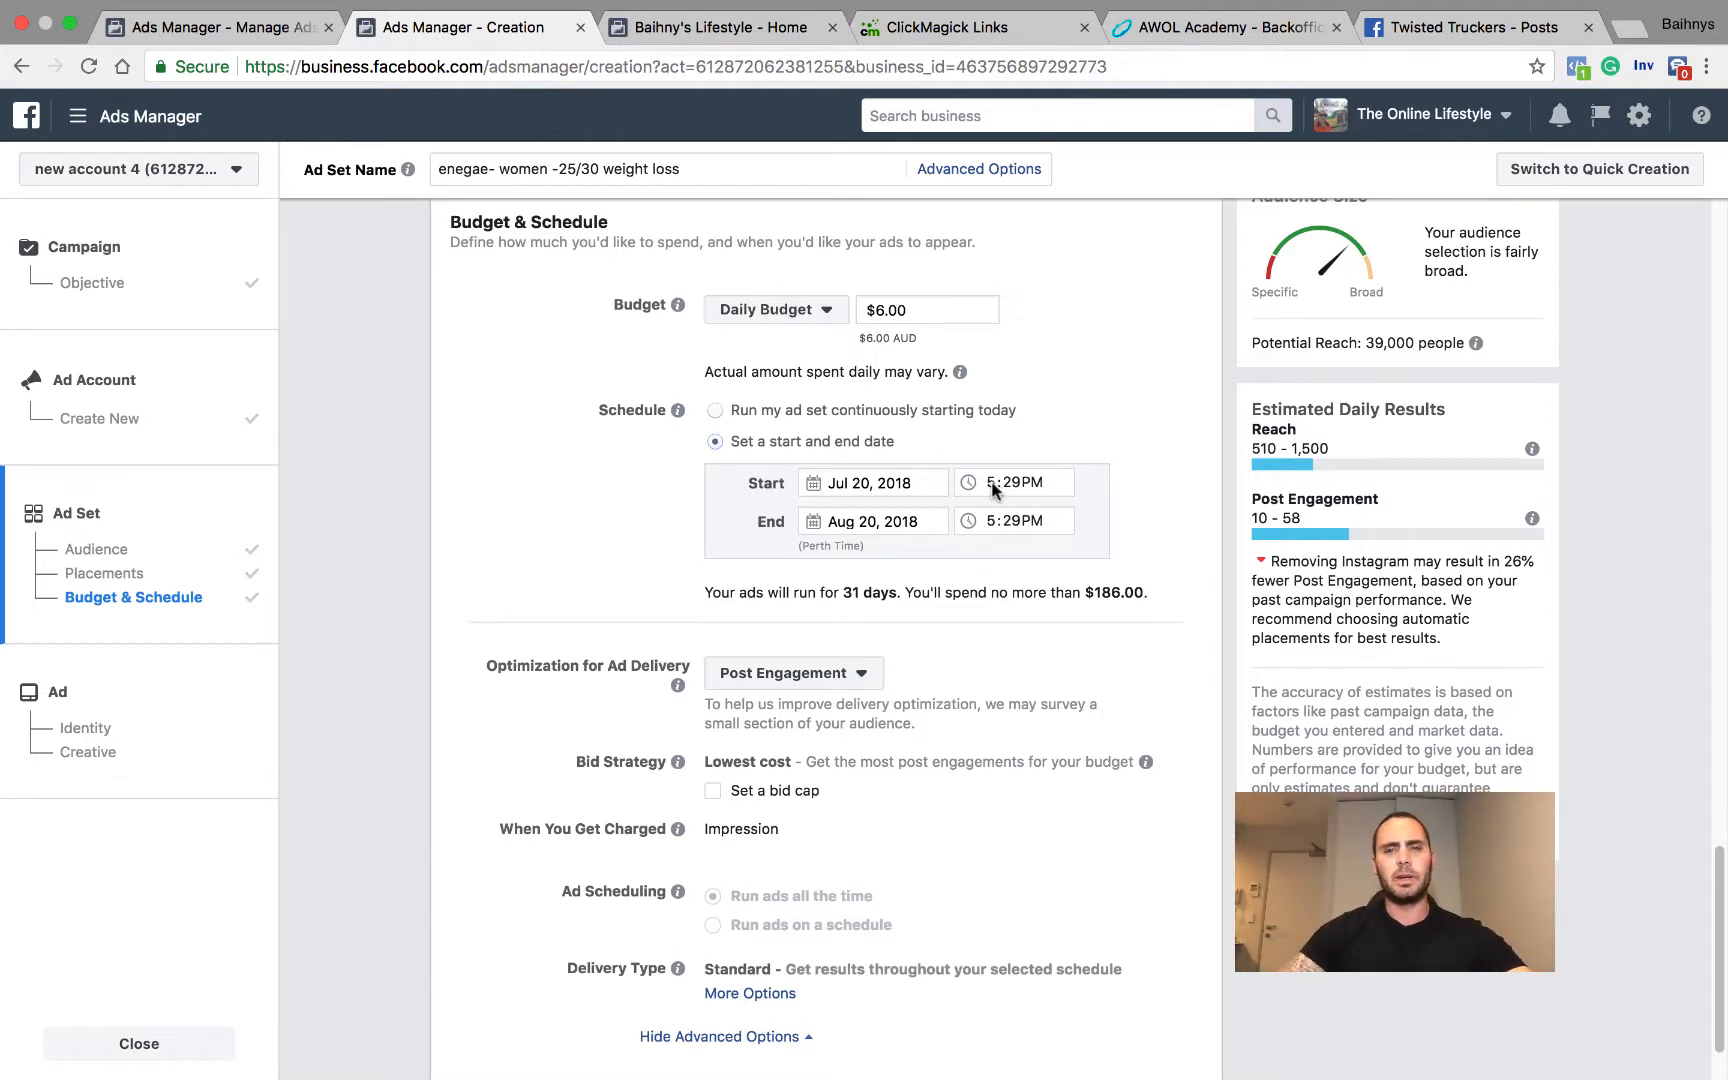
click(879, 488)
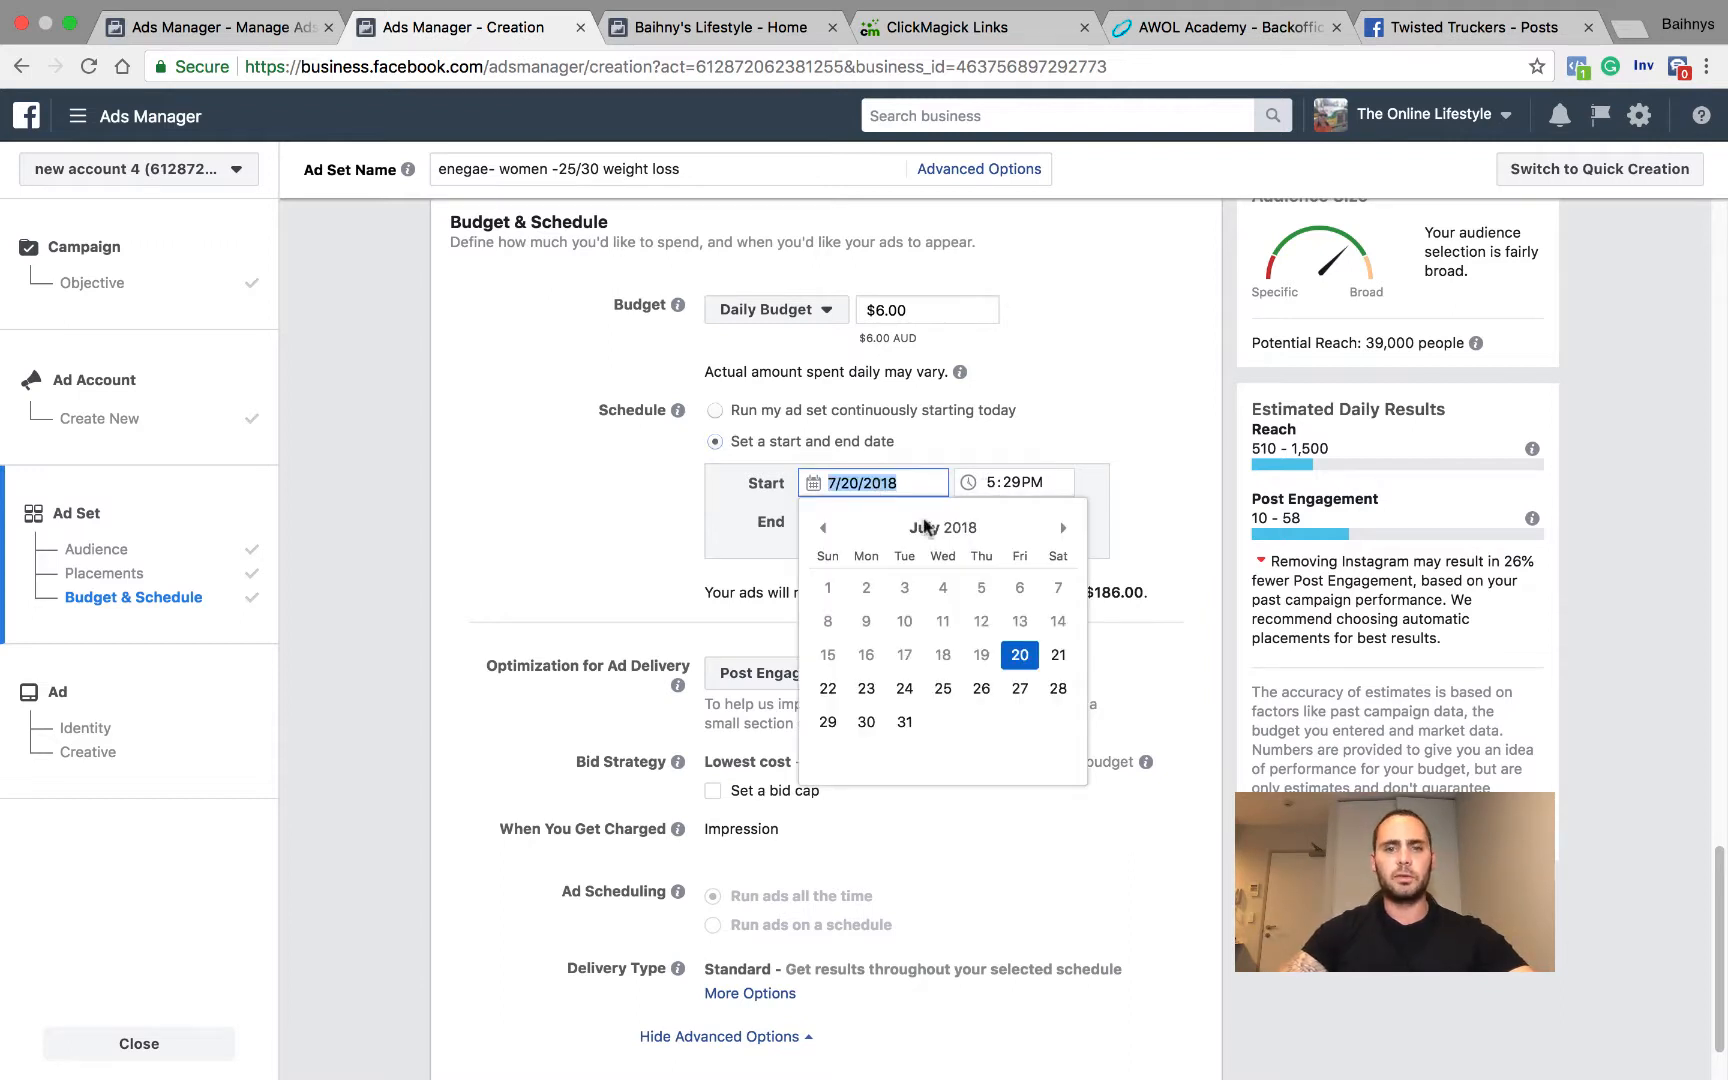
click(1057, 650)
Step: Set the schedule's start time to 5:29 AM
click(996, 484)
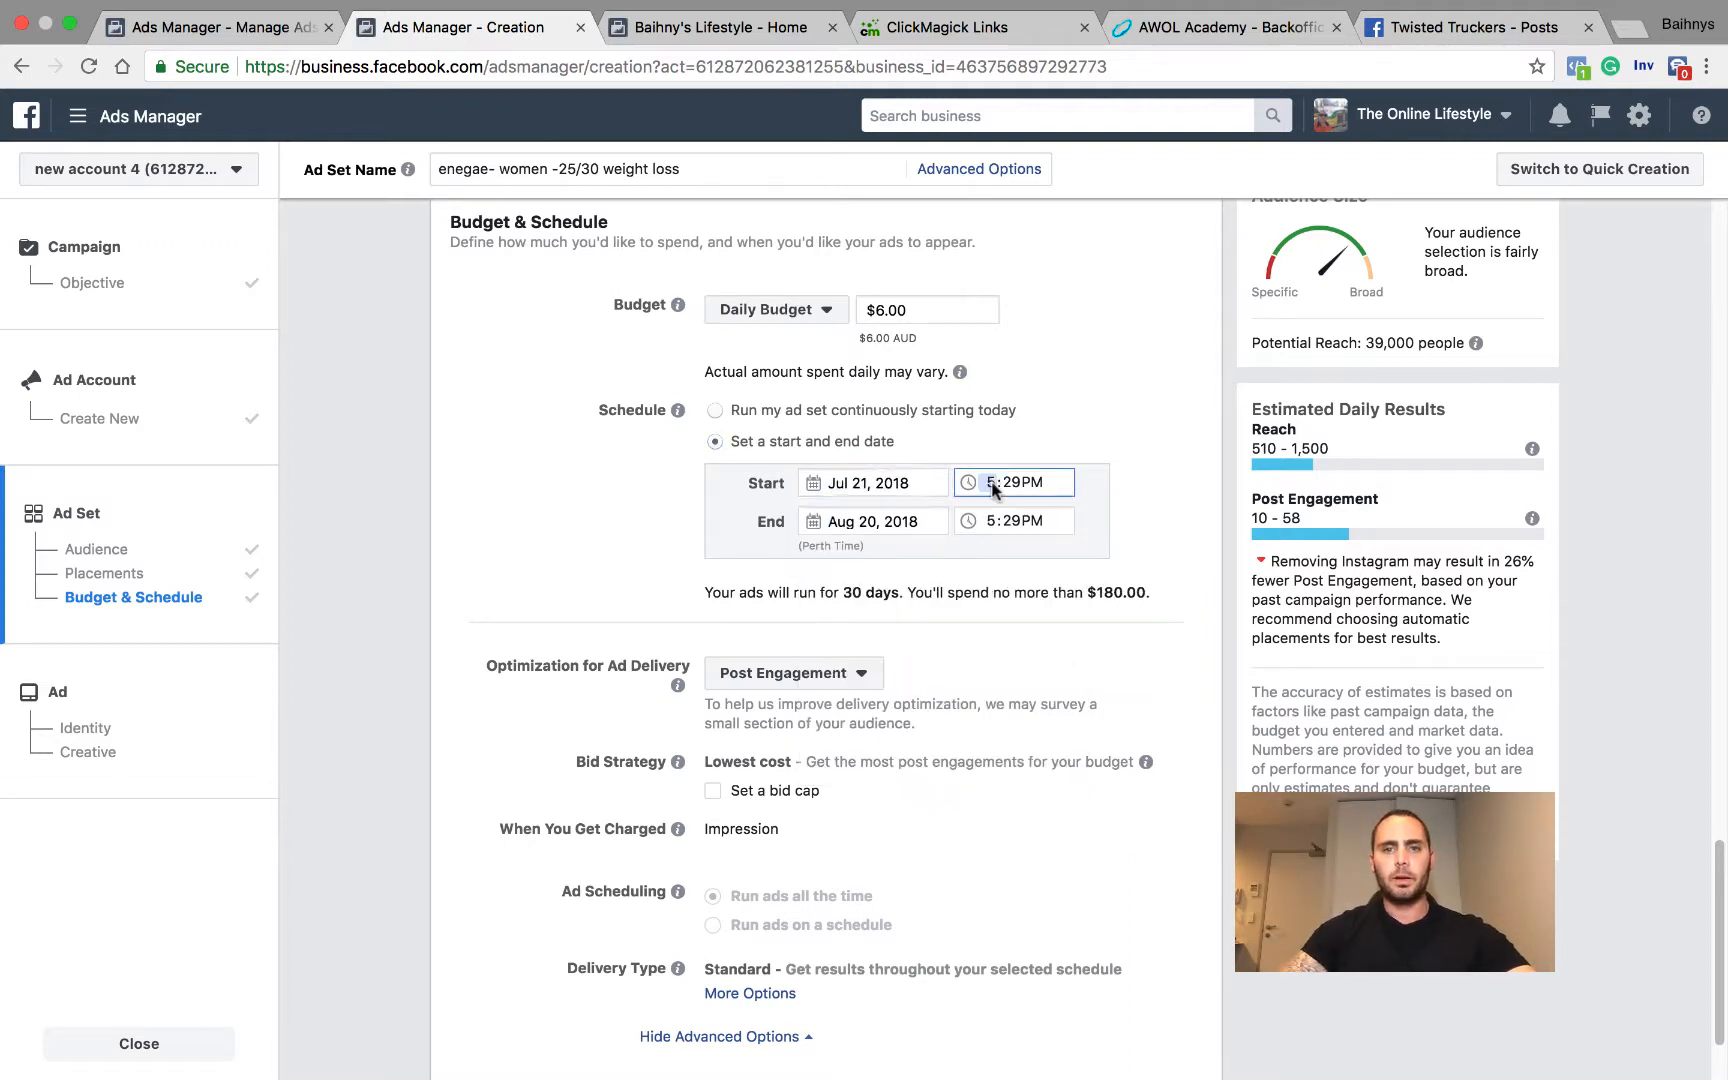
text(6)
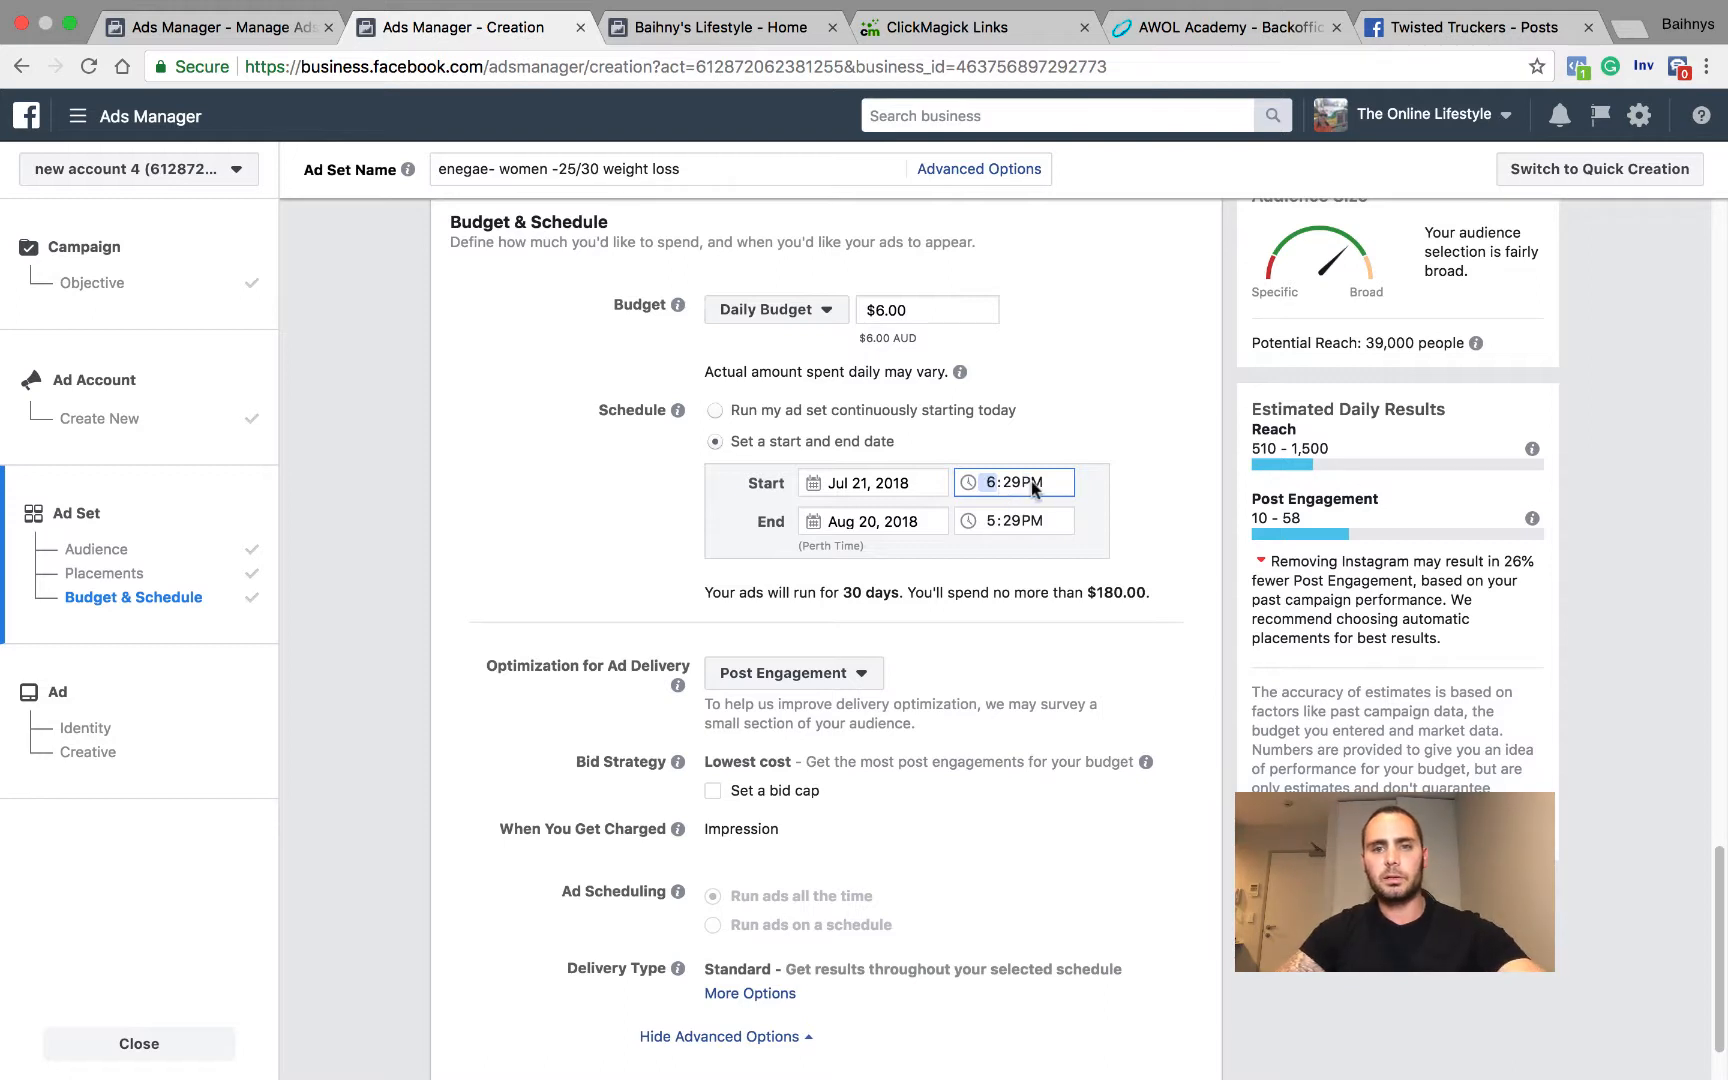
click(993, 484)
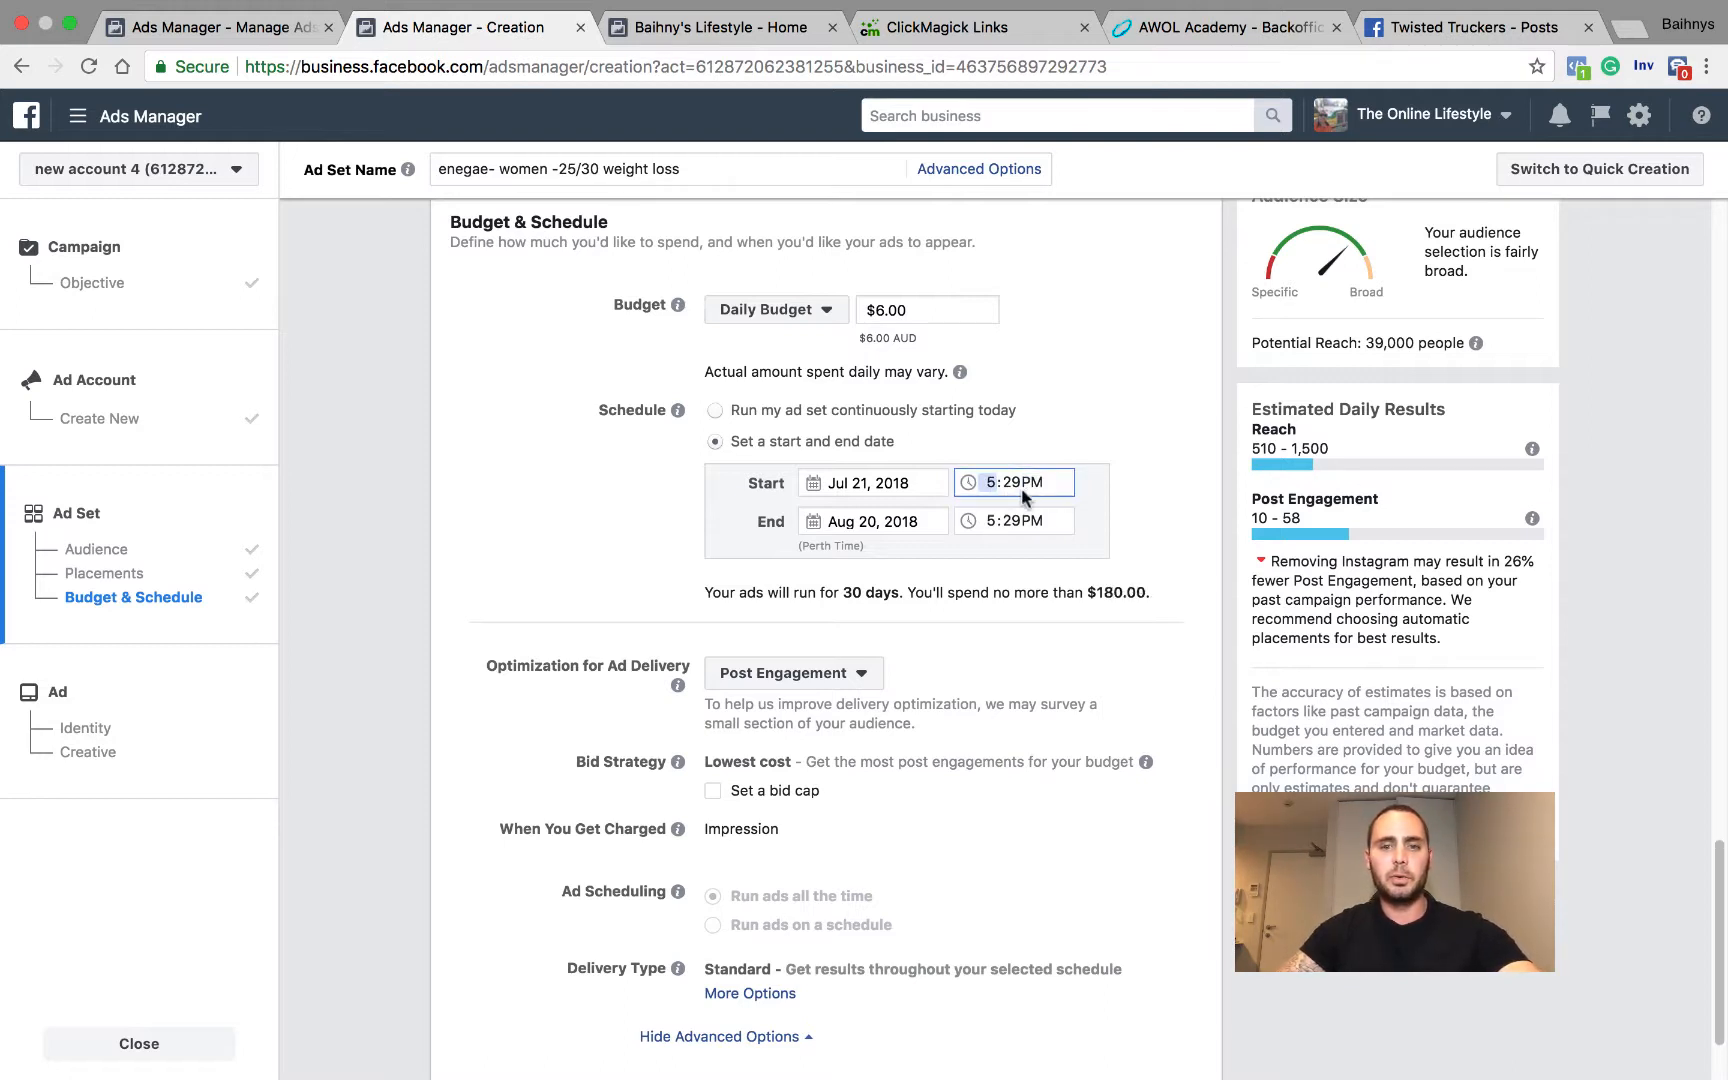
click(1034, 486)
key(a)
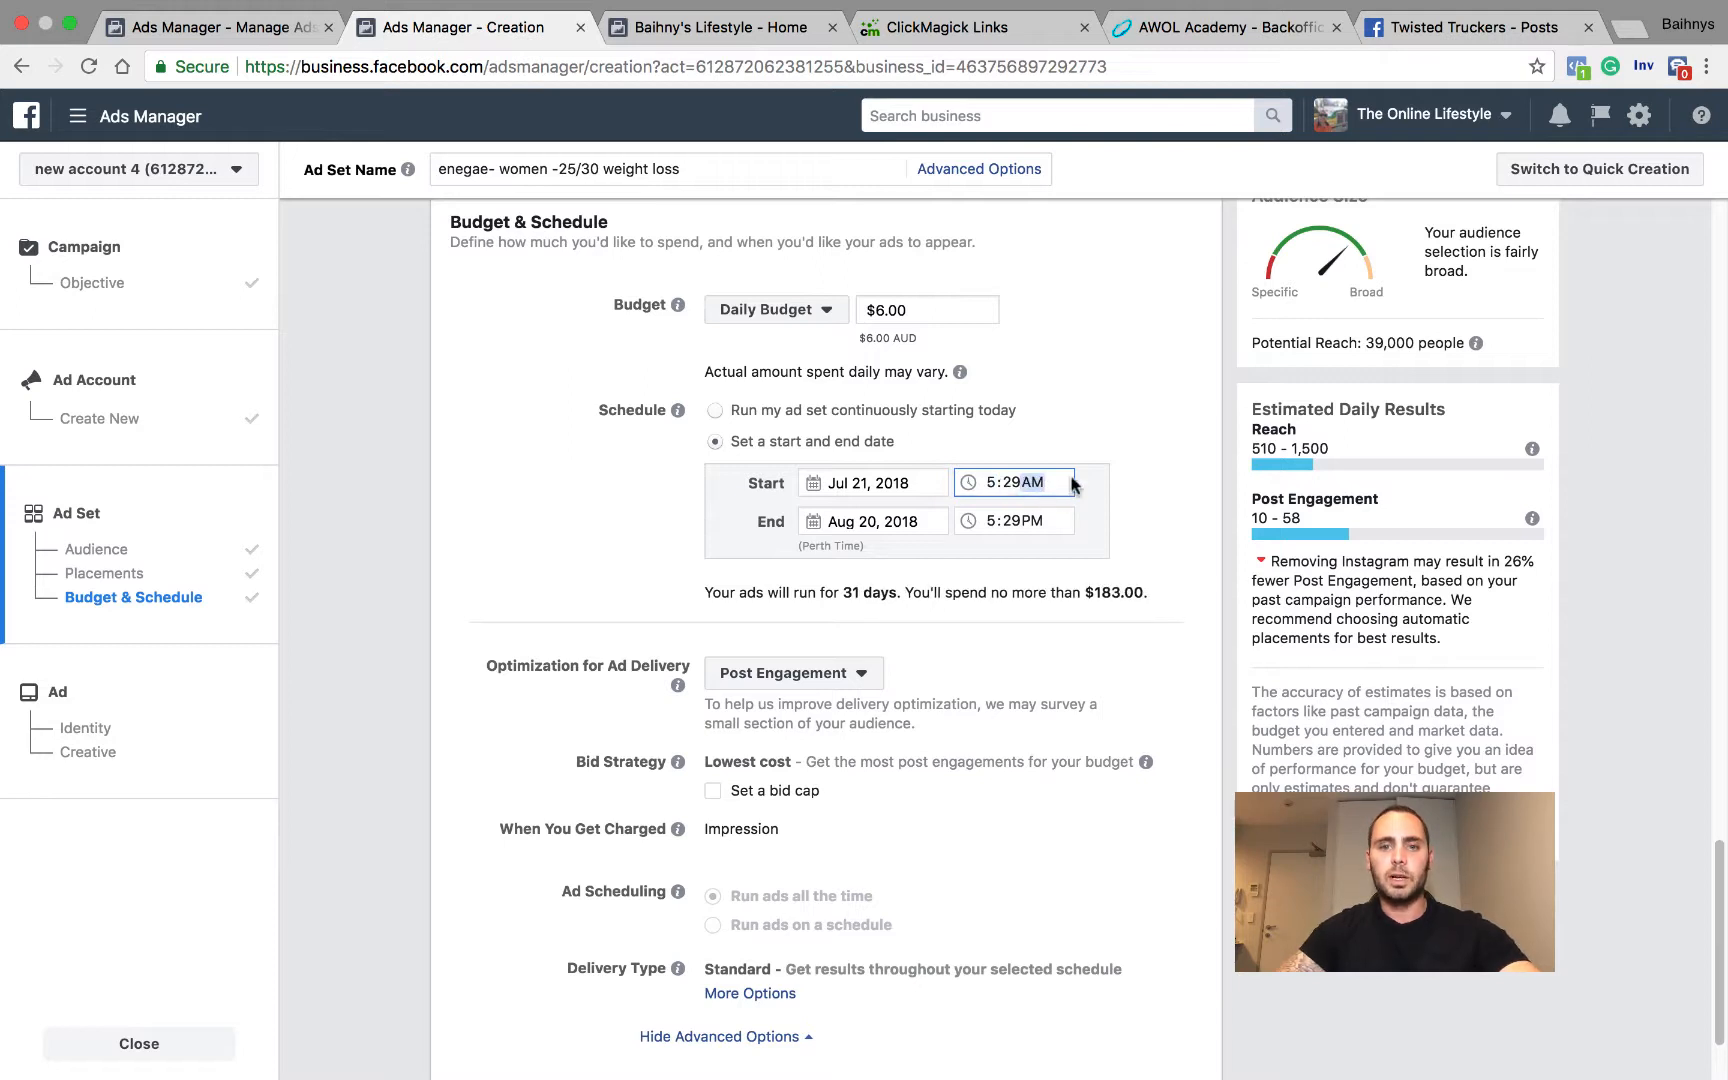
click(1080, 410)
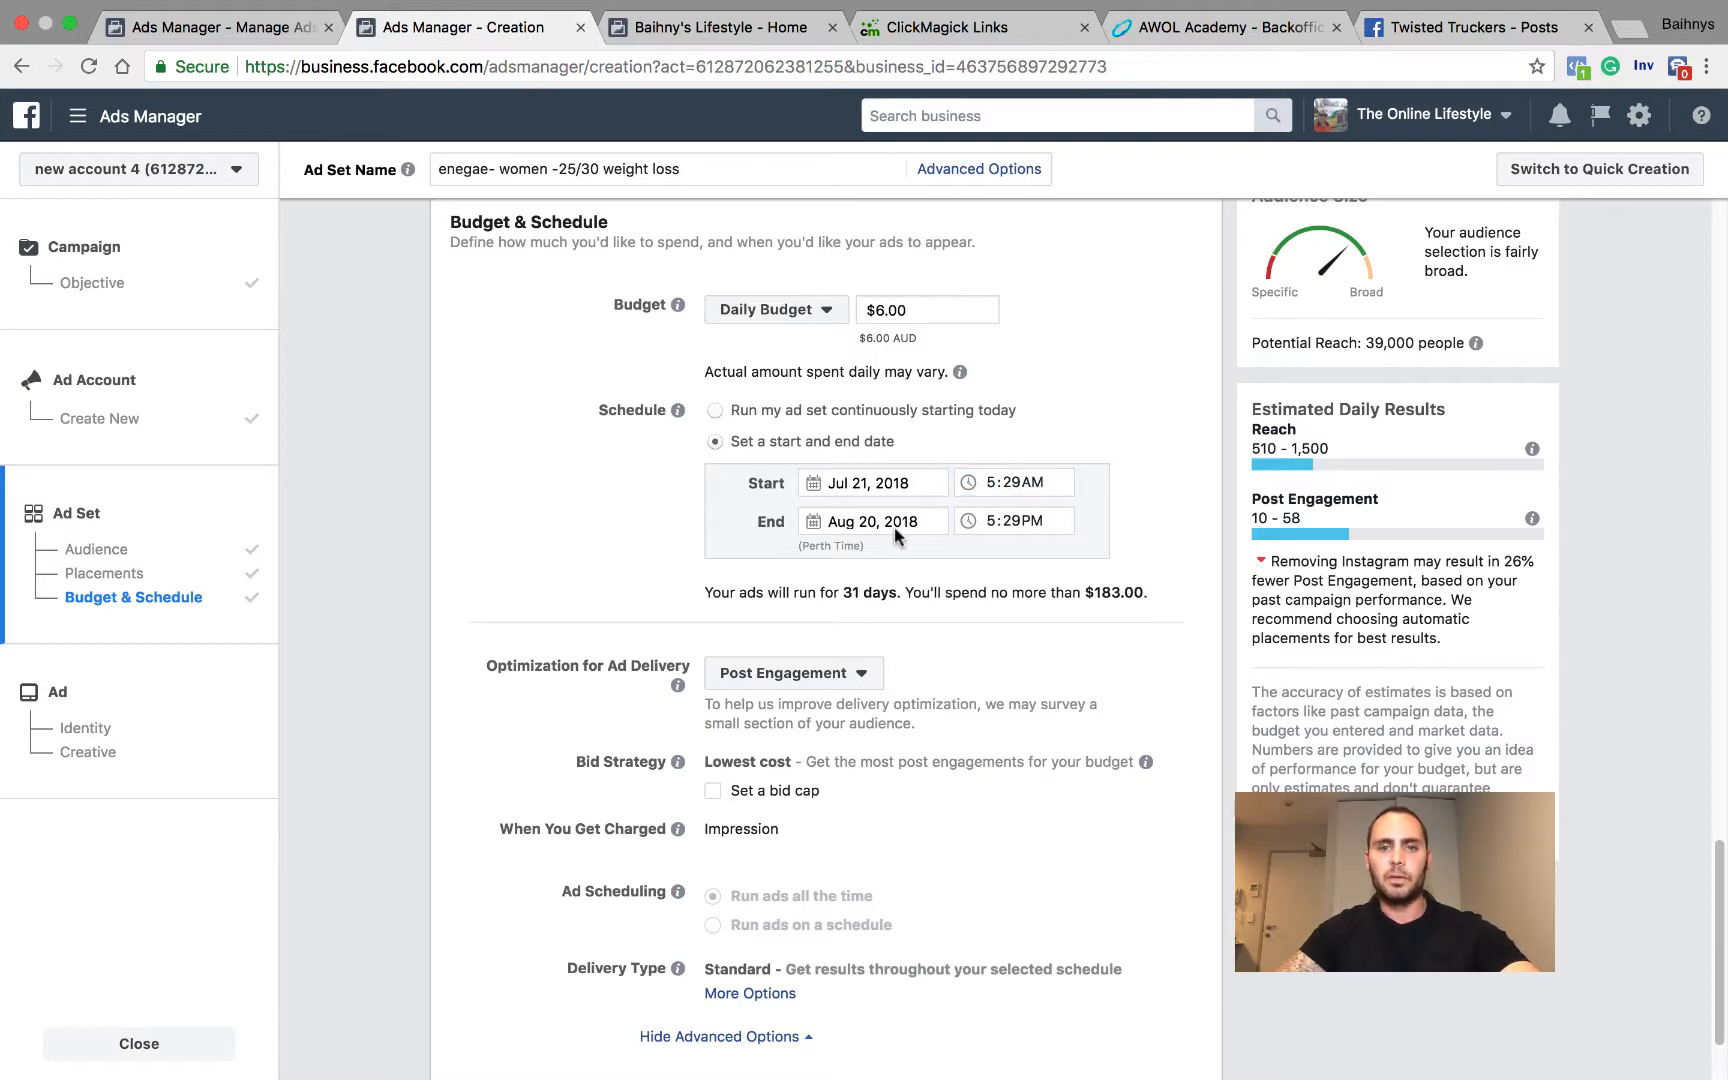
Step: Check the calendar for the schedule's end date without changing it, and continue to the ad setup
click(823, 522)
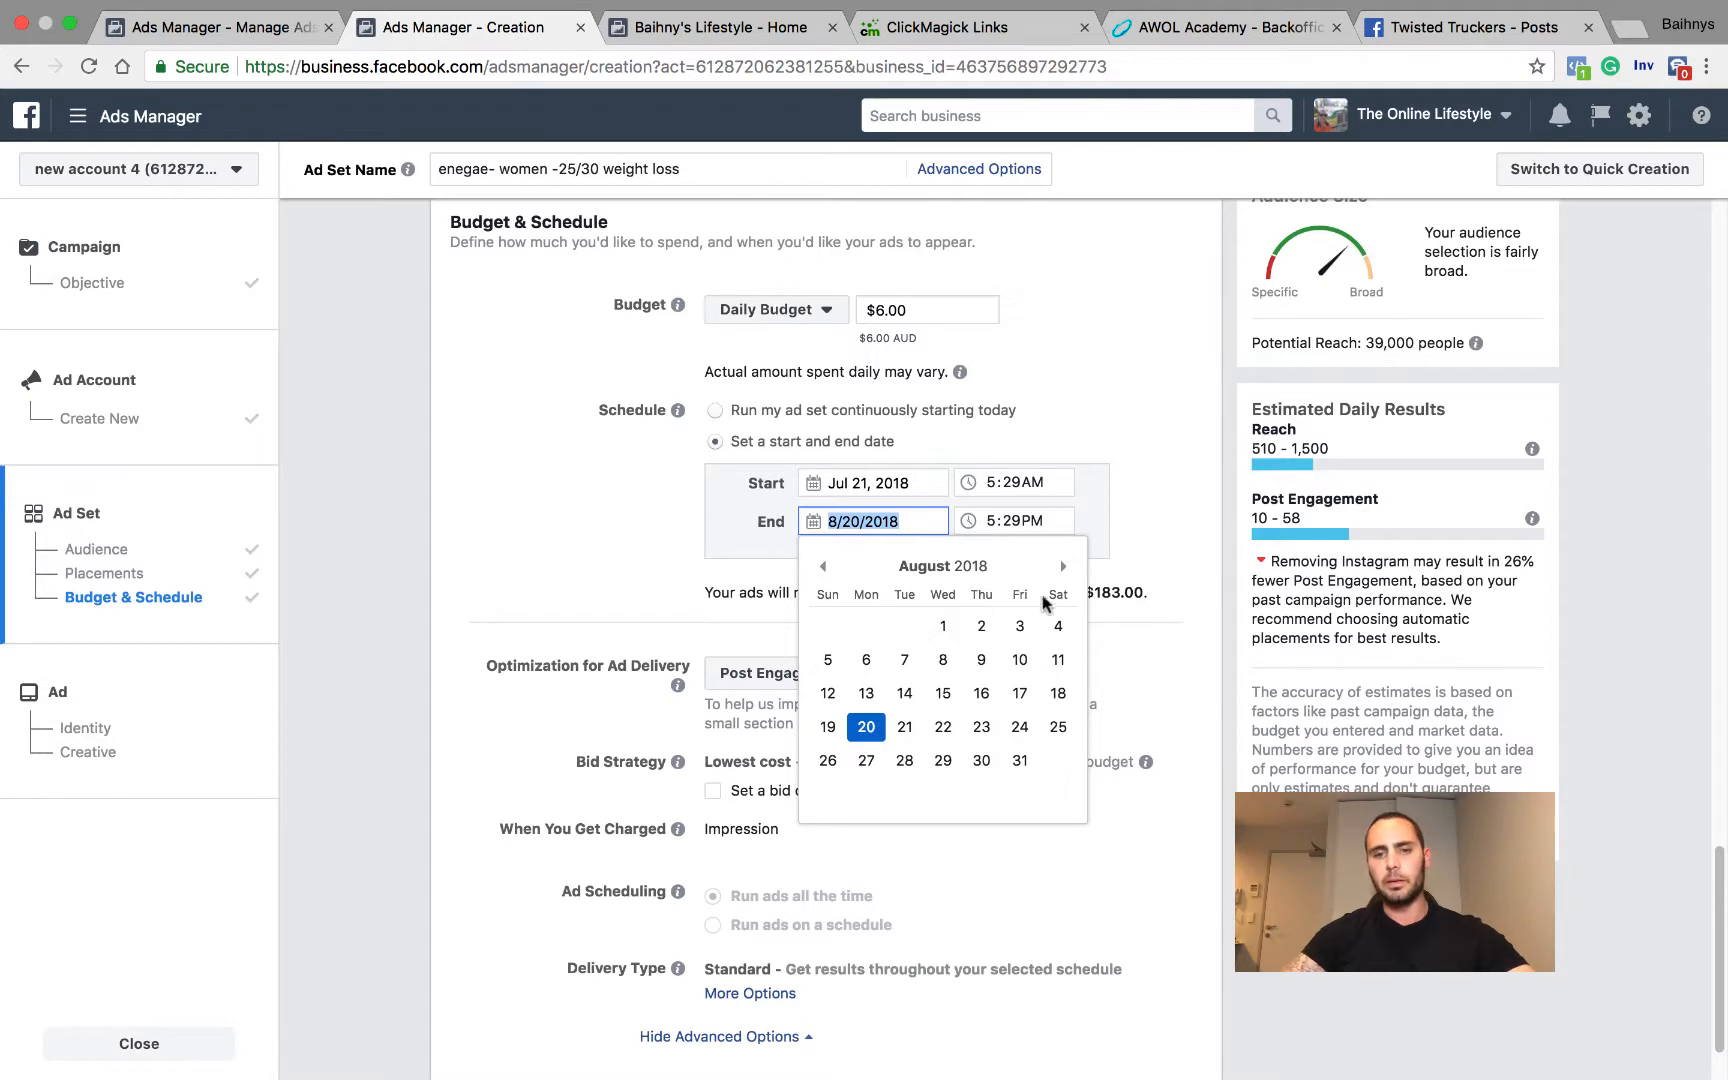
click(619, 519)
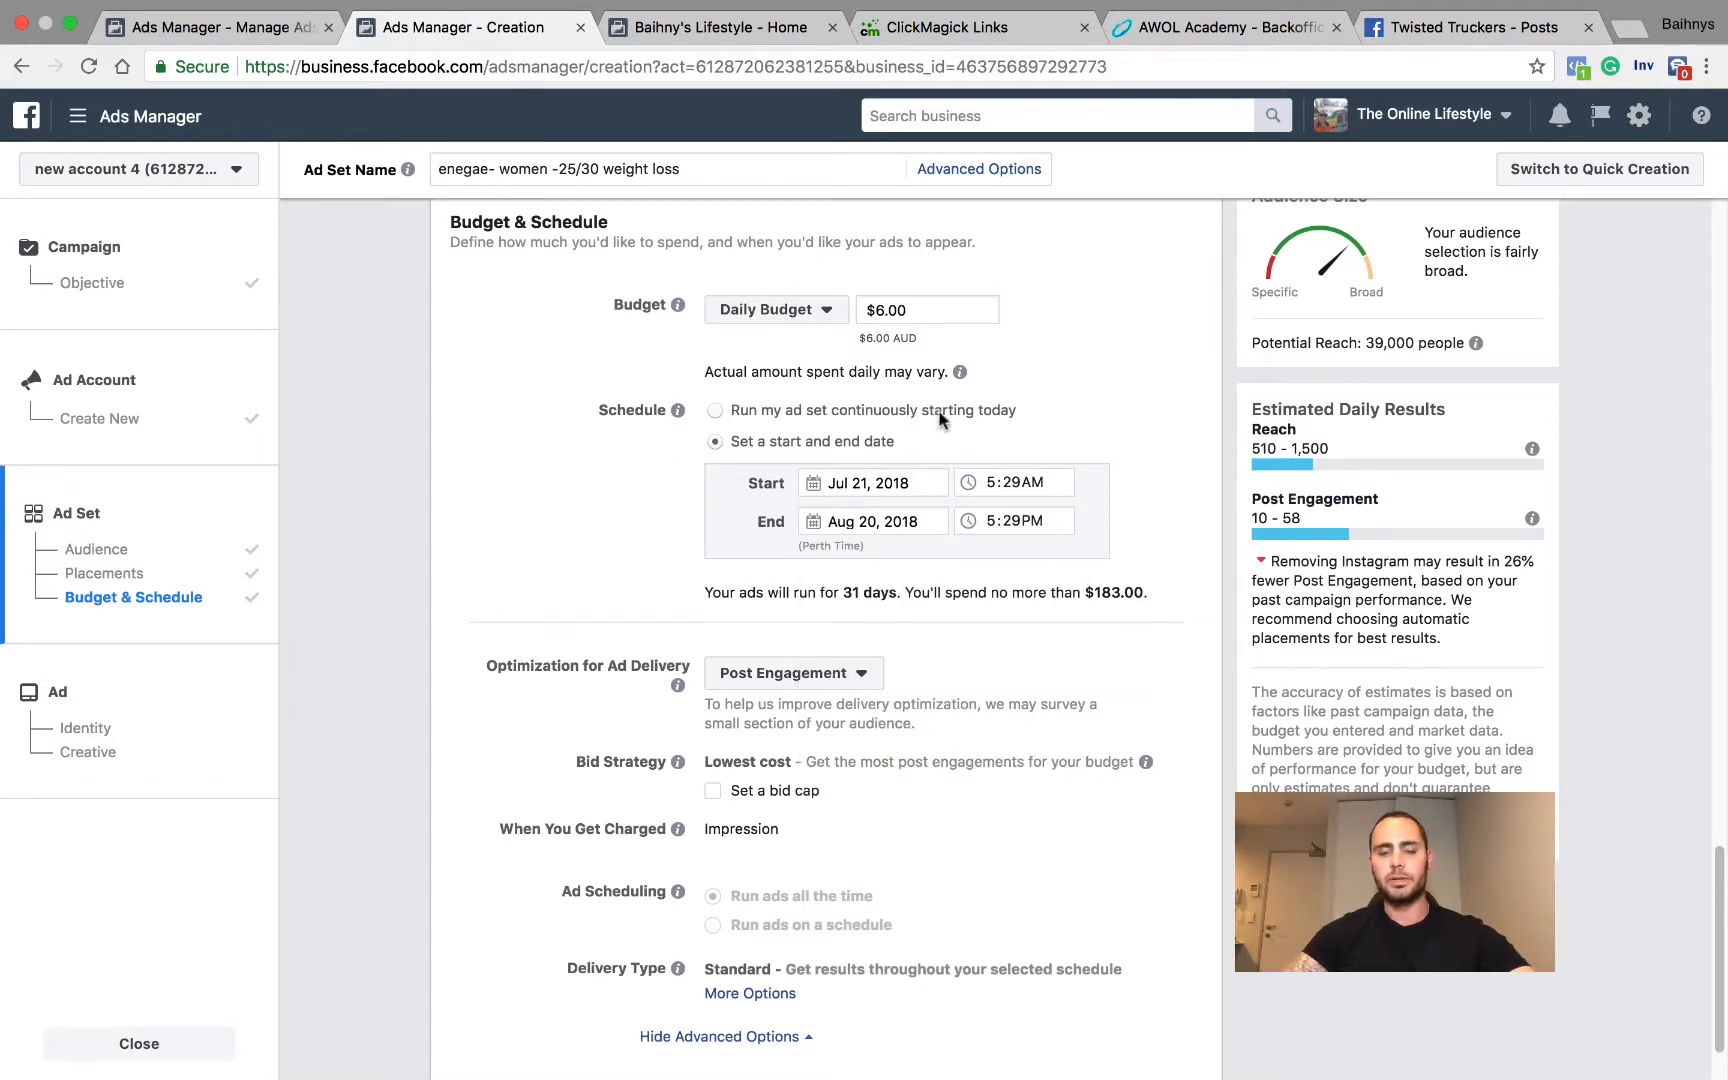
scroll(690, 510, down, 2)
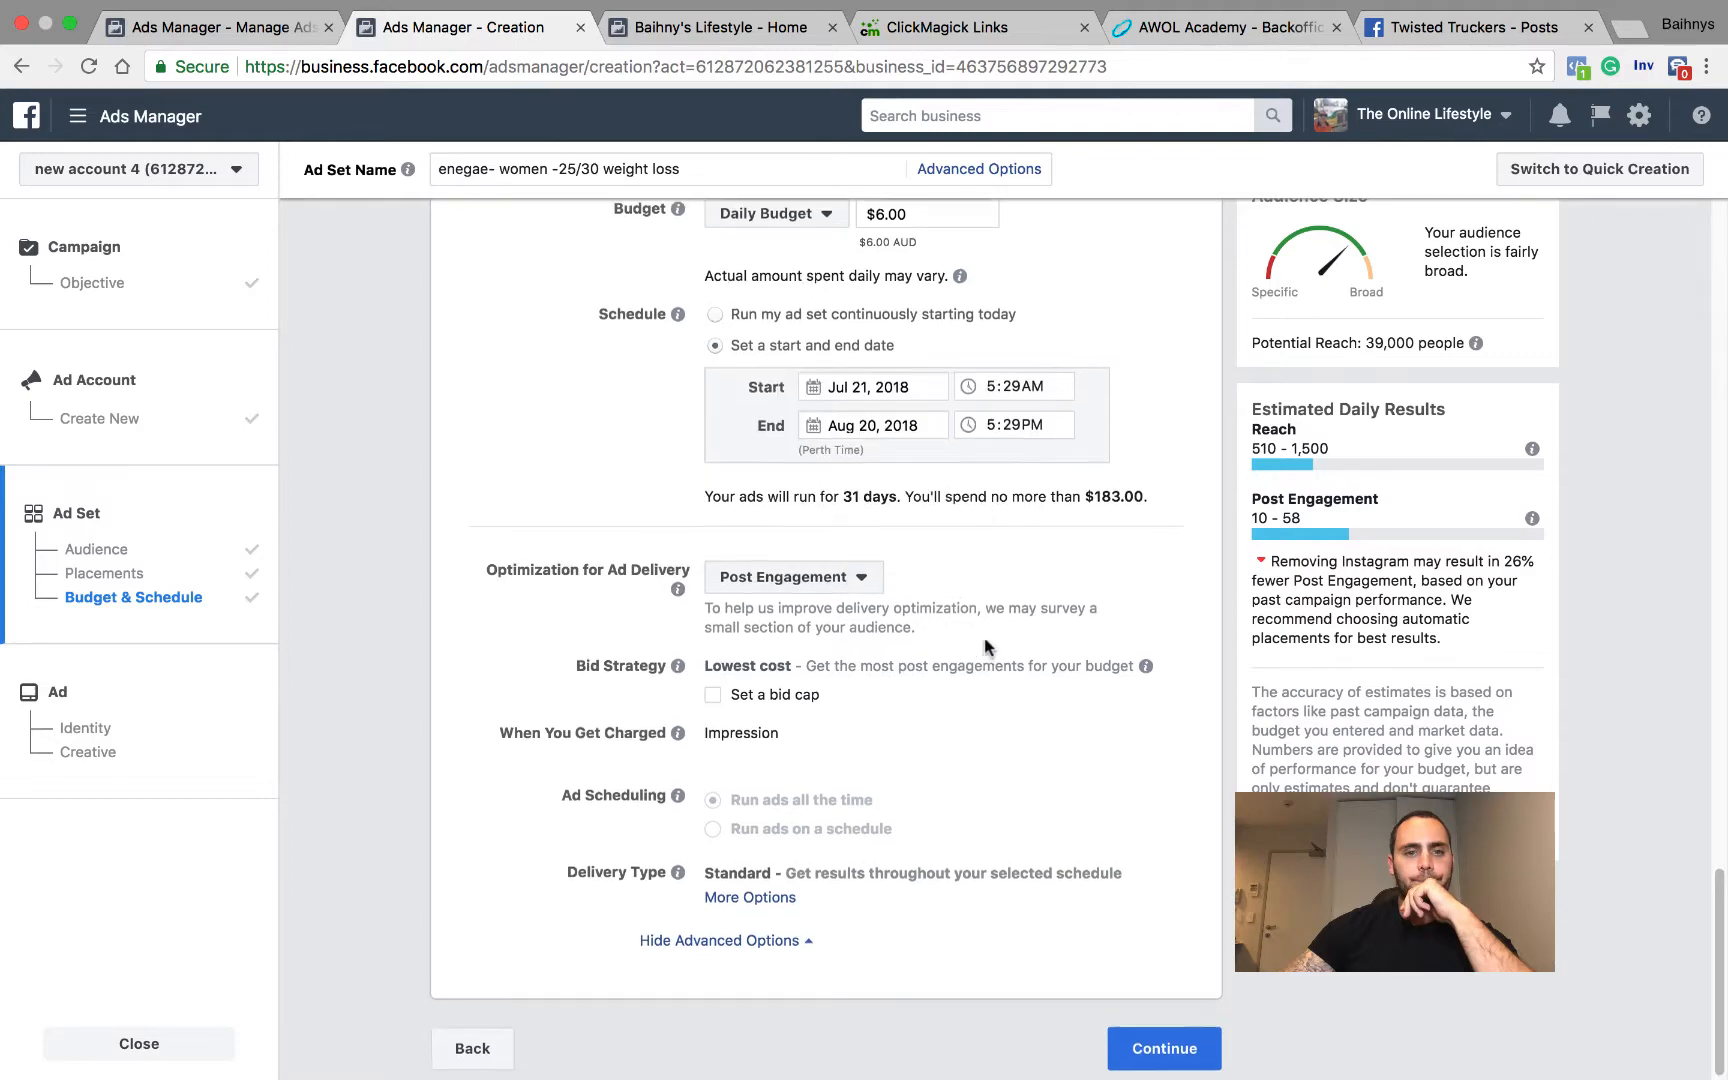
click(1166, 1044)
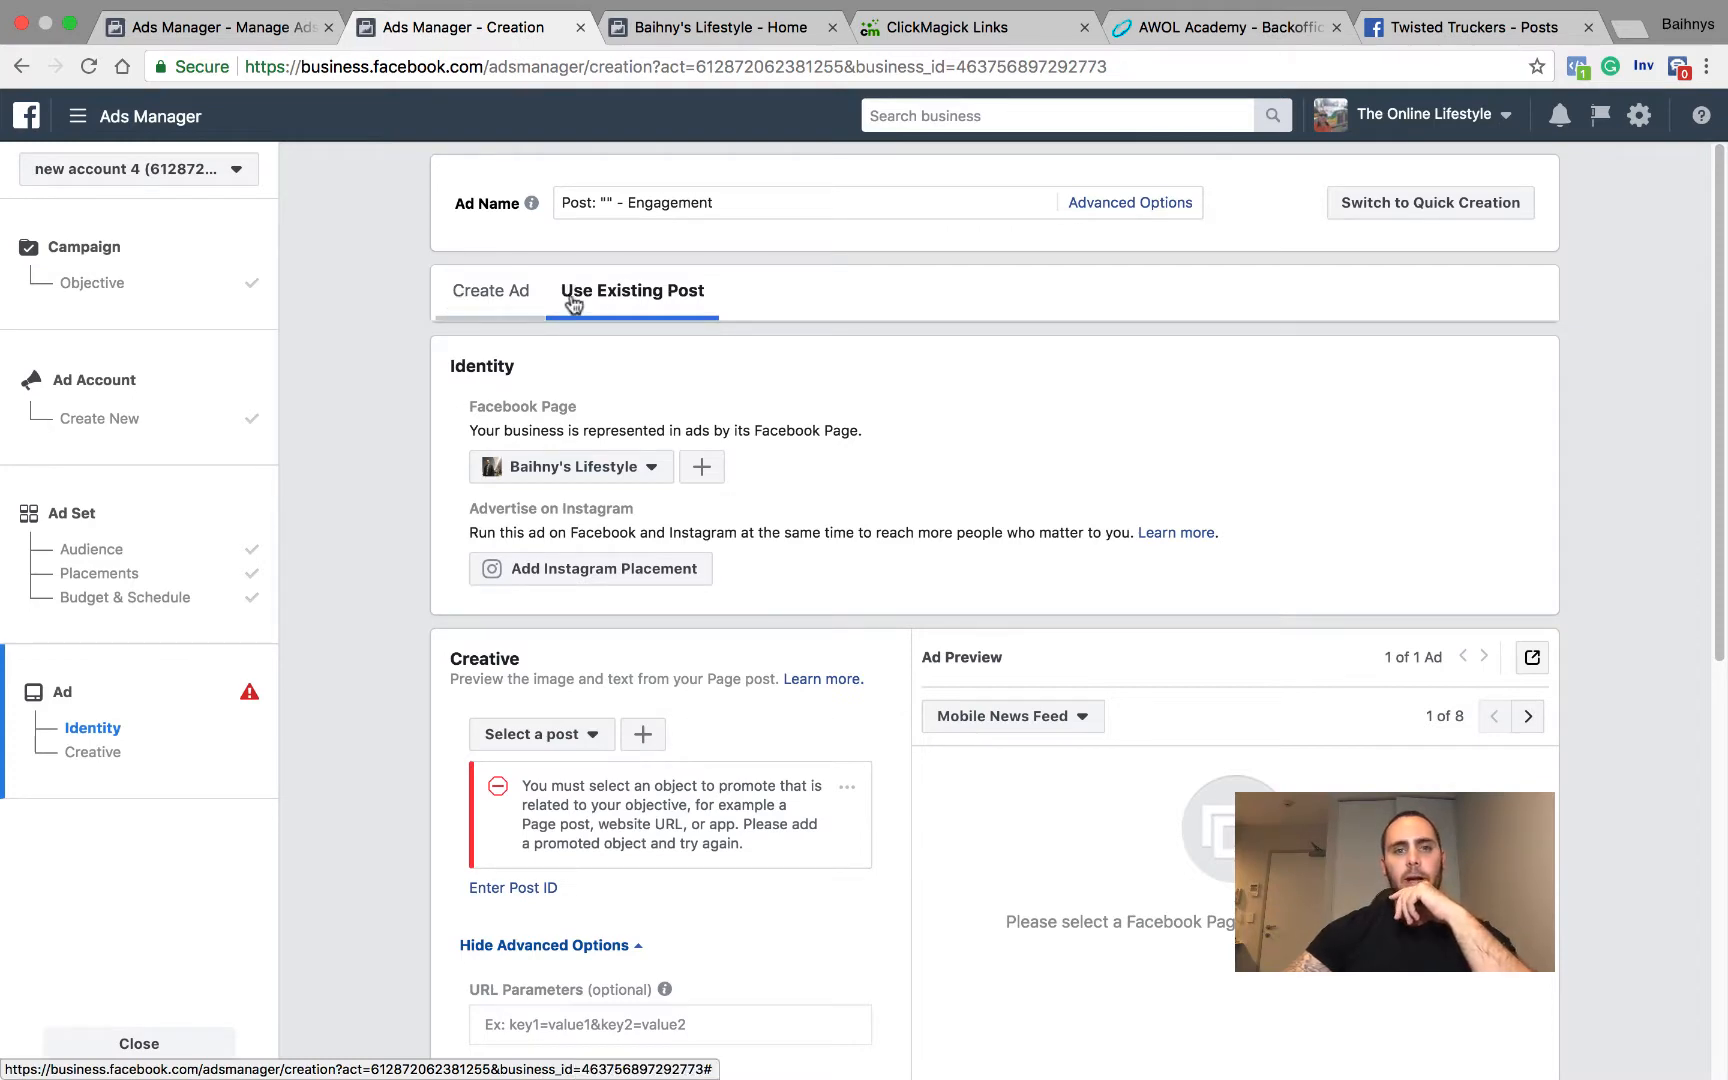
Step: Review the ad's creative settings and the choice of Facebook Page that represents the business
scroll(744, 308, down, 4)
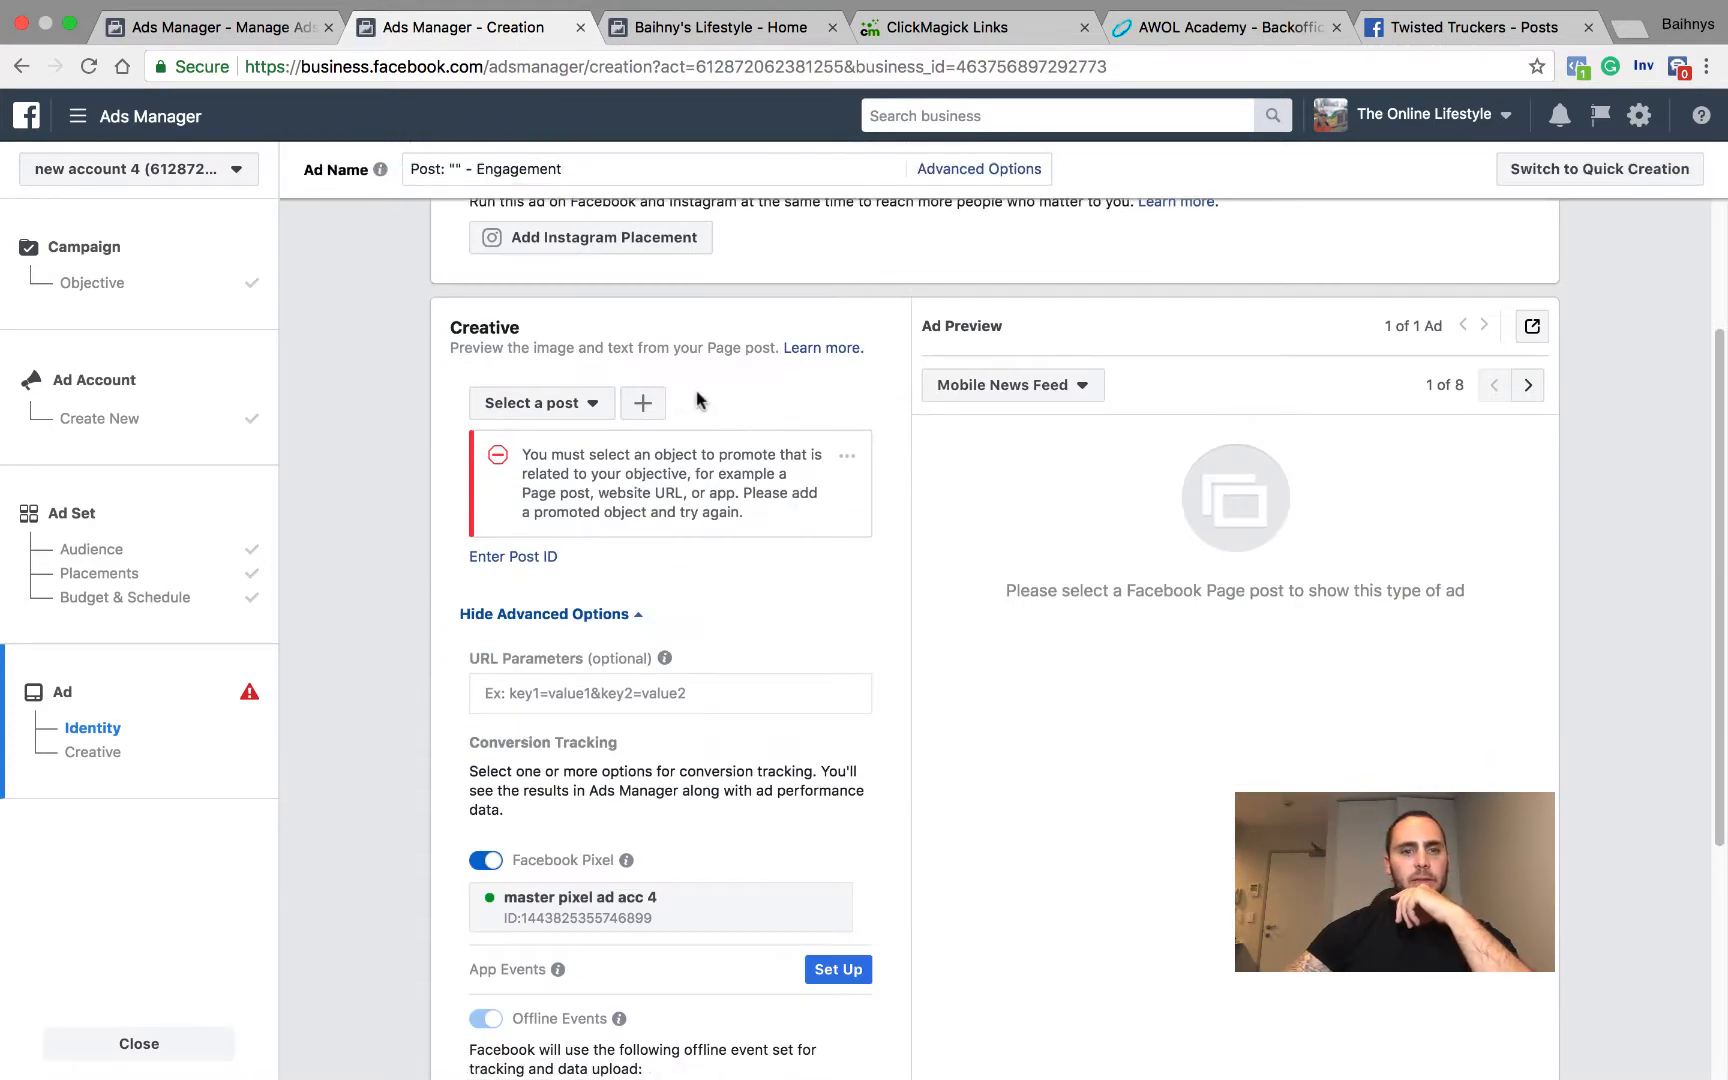
scroll(640, 400, up, 4)
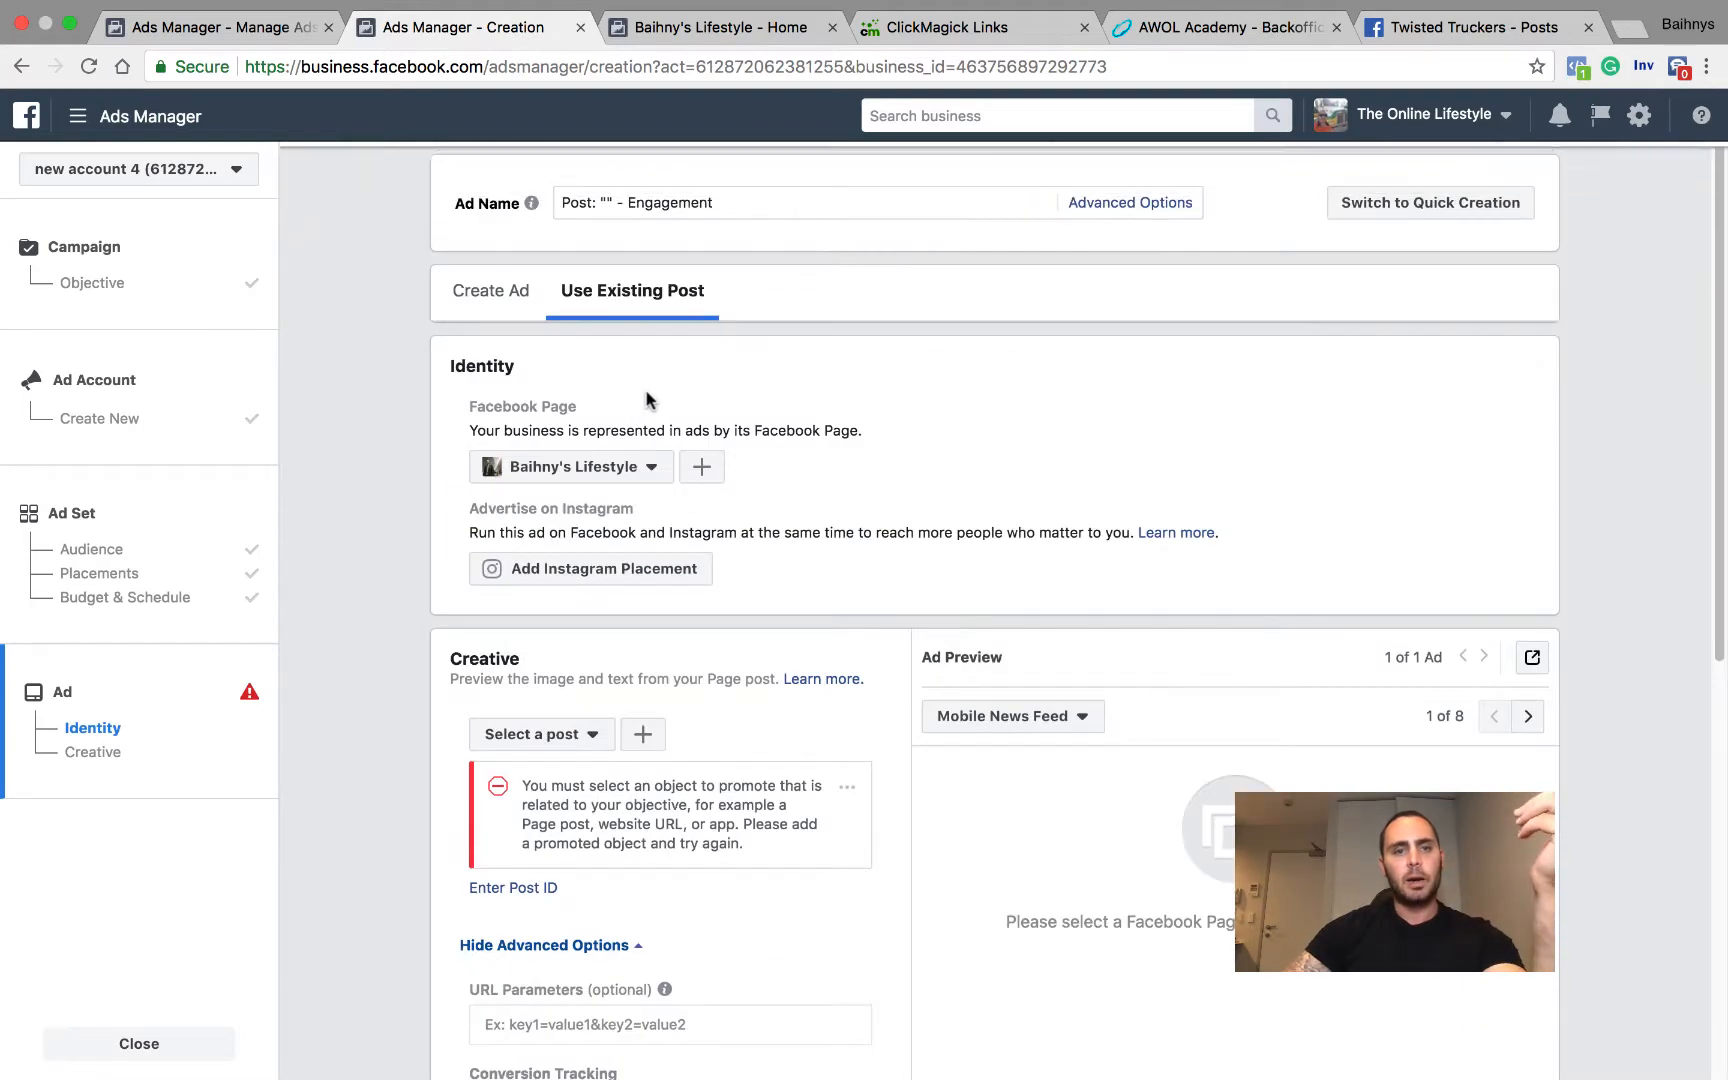
click(648, 474)
click(925, 486)
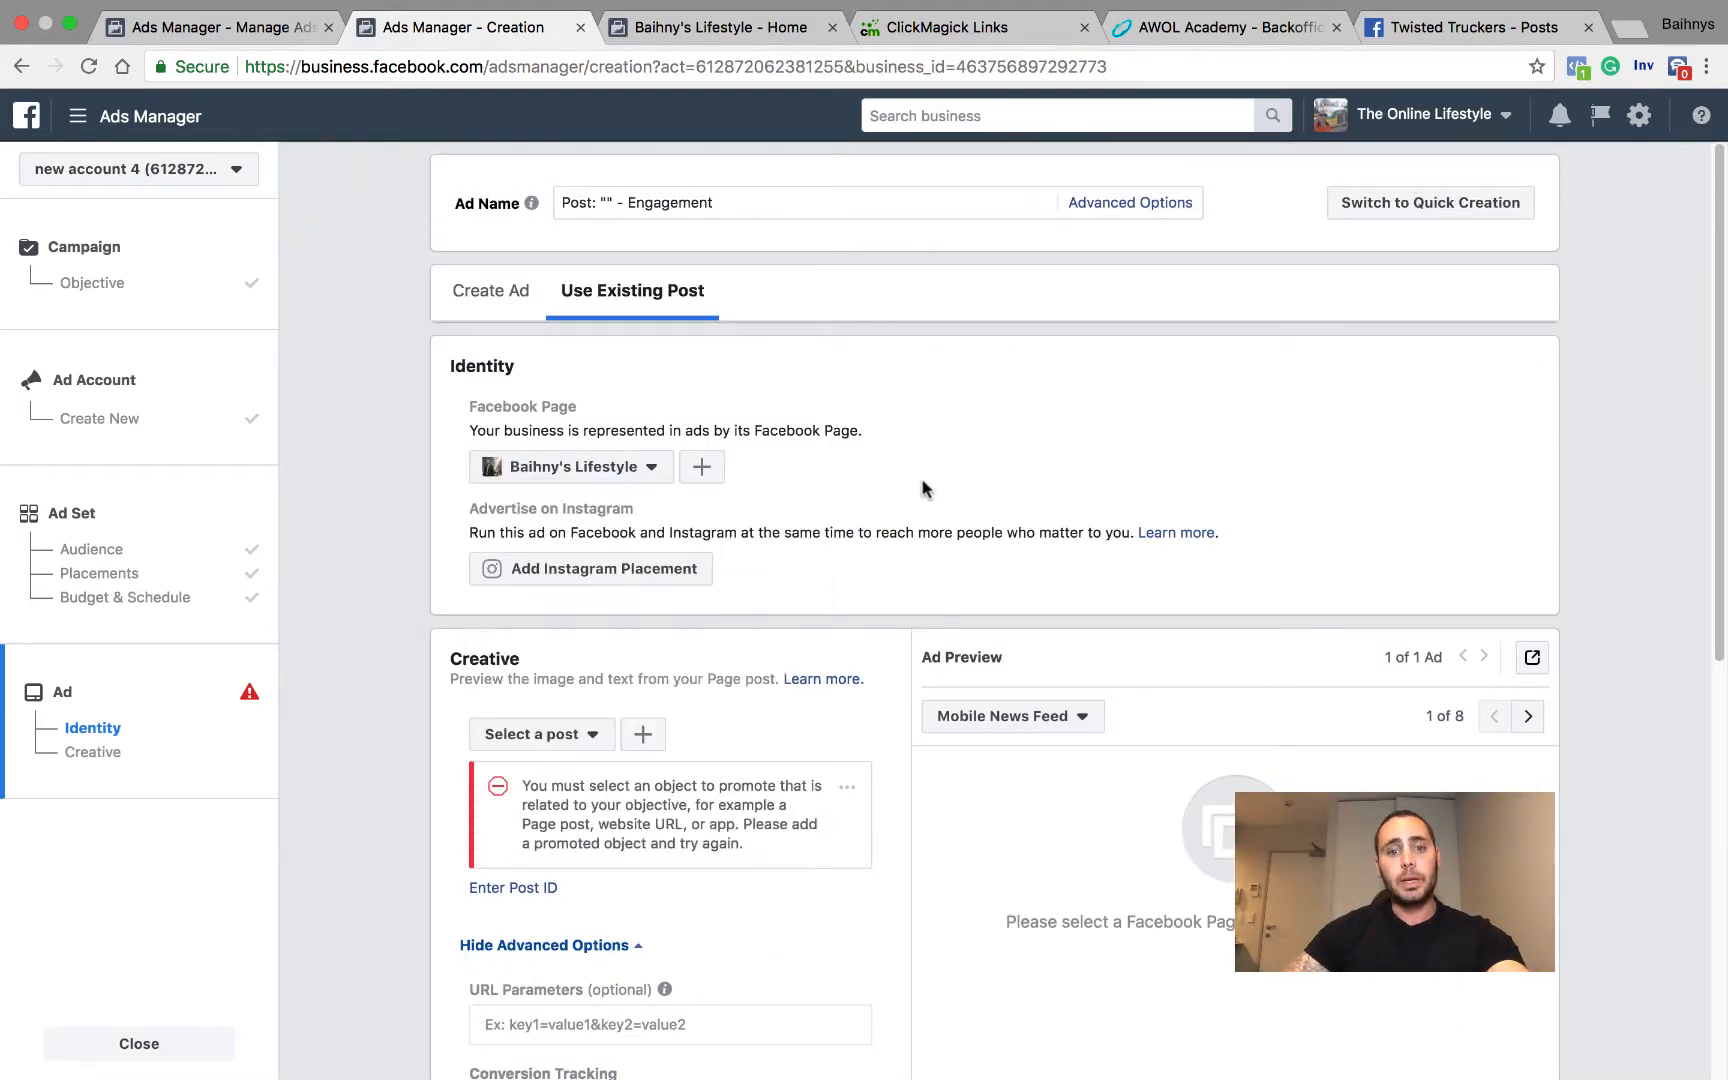
Step: Look through the Page's existing posts that could be promoted, without selecting one
scroll(698, 586, down, 2)
click(592, 603)
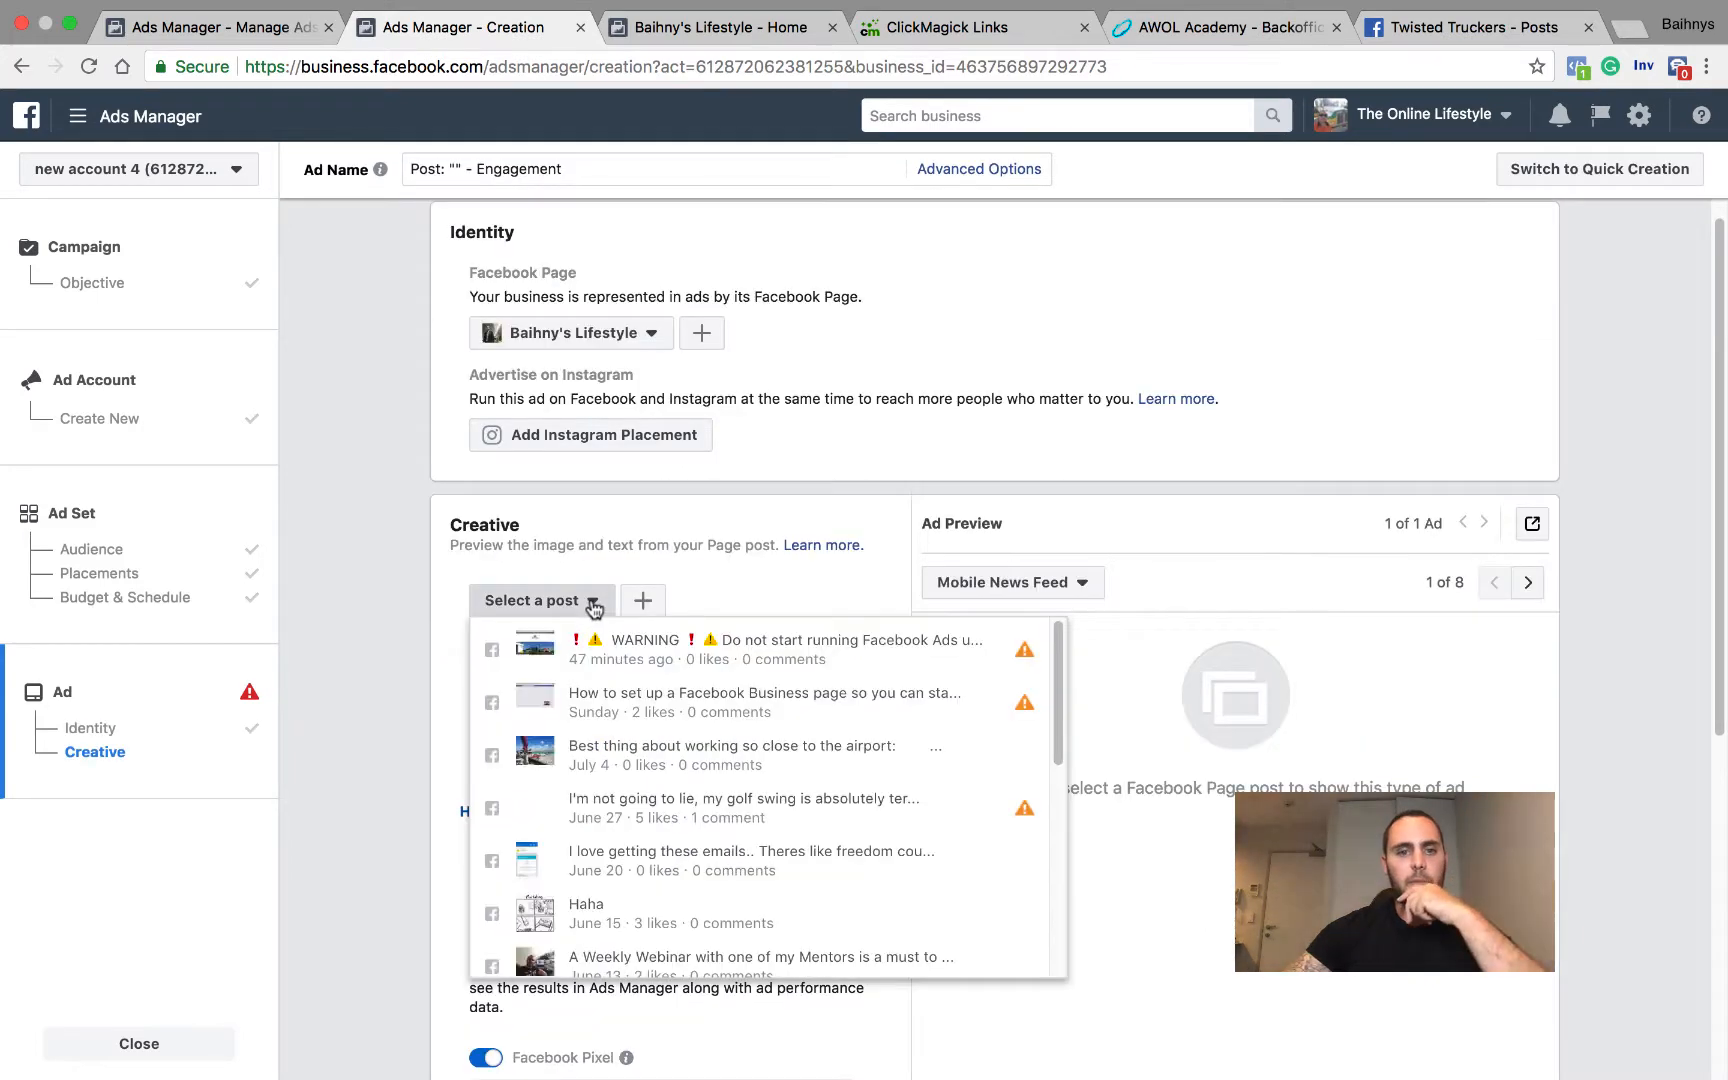
scroll(684, 700, down, 4)
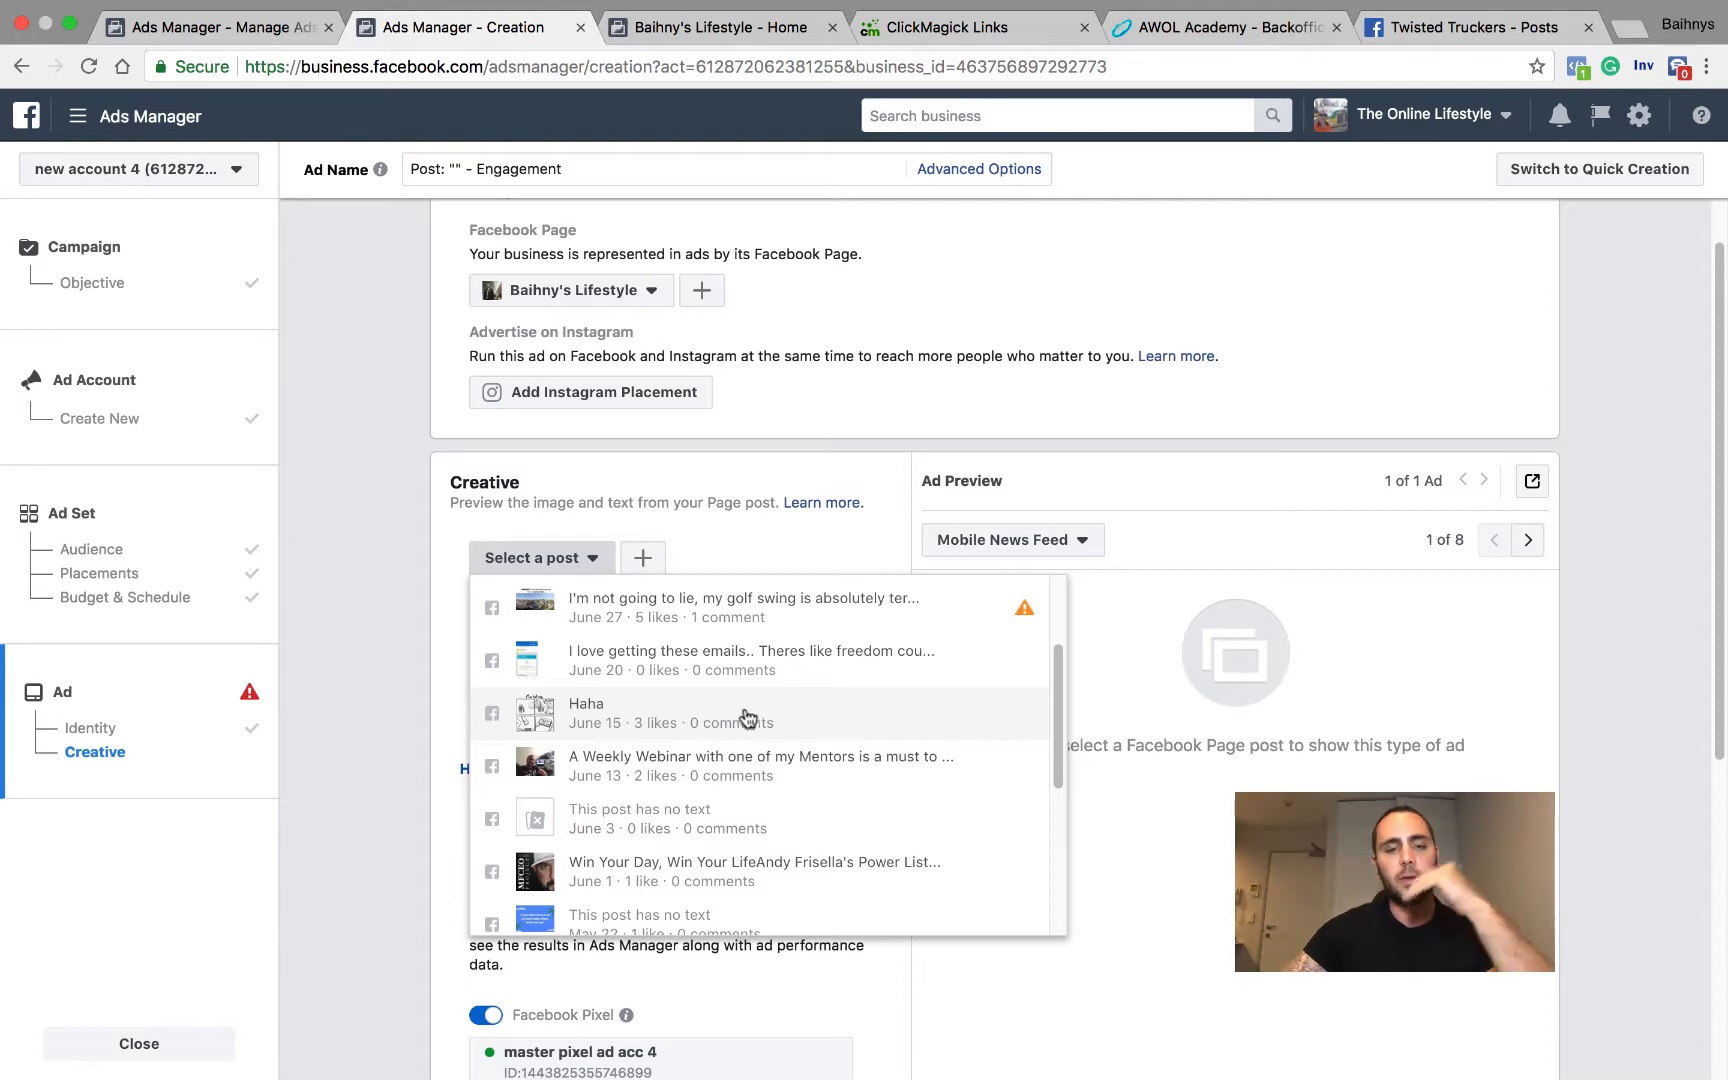
click(726, 553)
scroll(700, 560, up, 3)
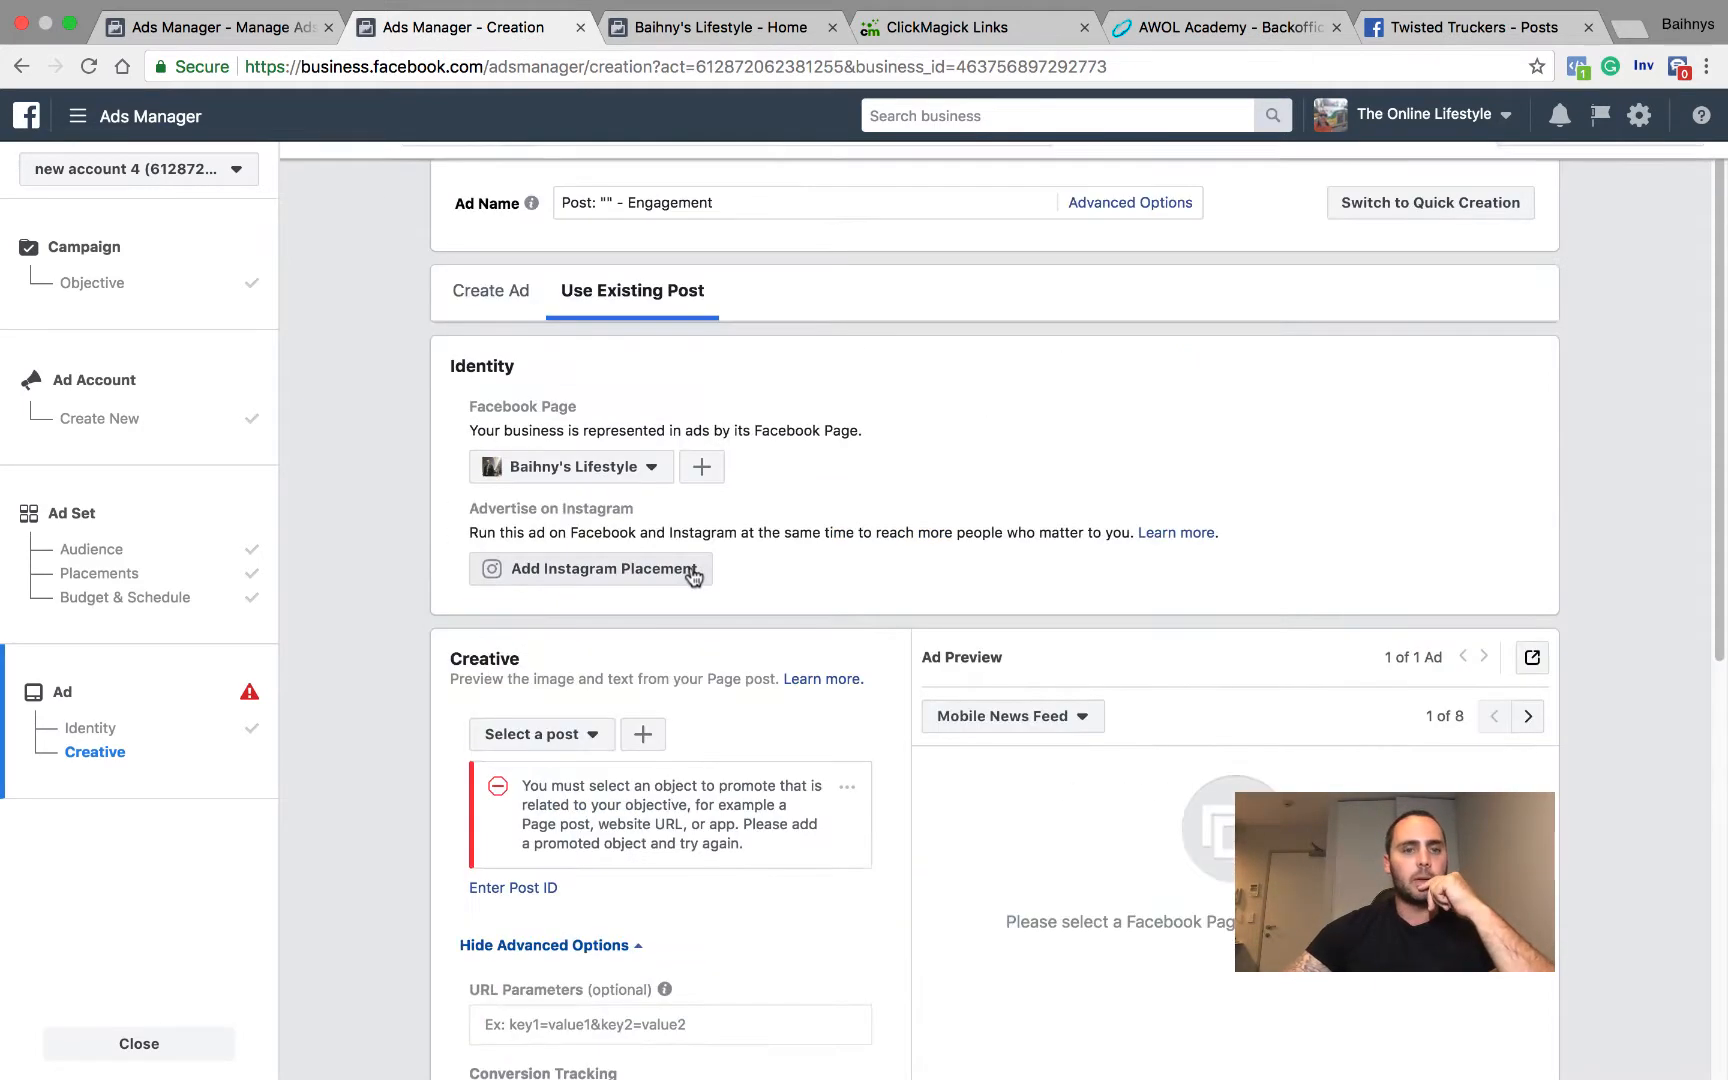
Step: Switch to creating a new ad and name it "engage - women 25/30 weight loss"
click(484, 296)
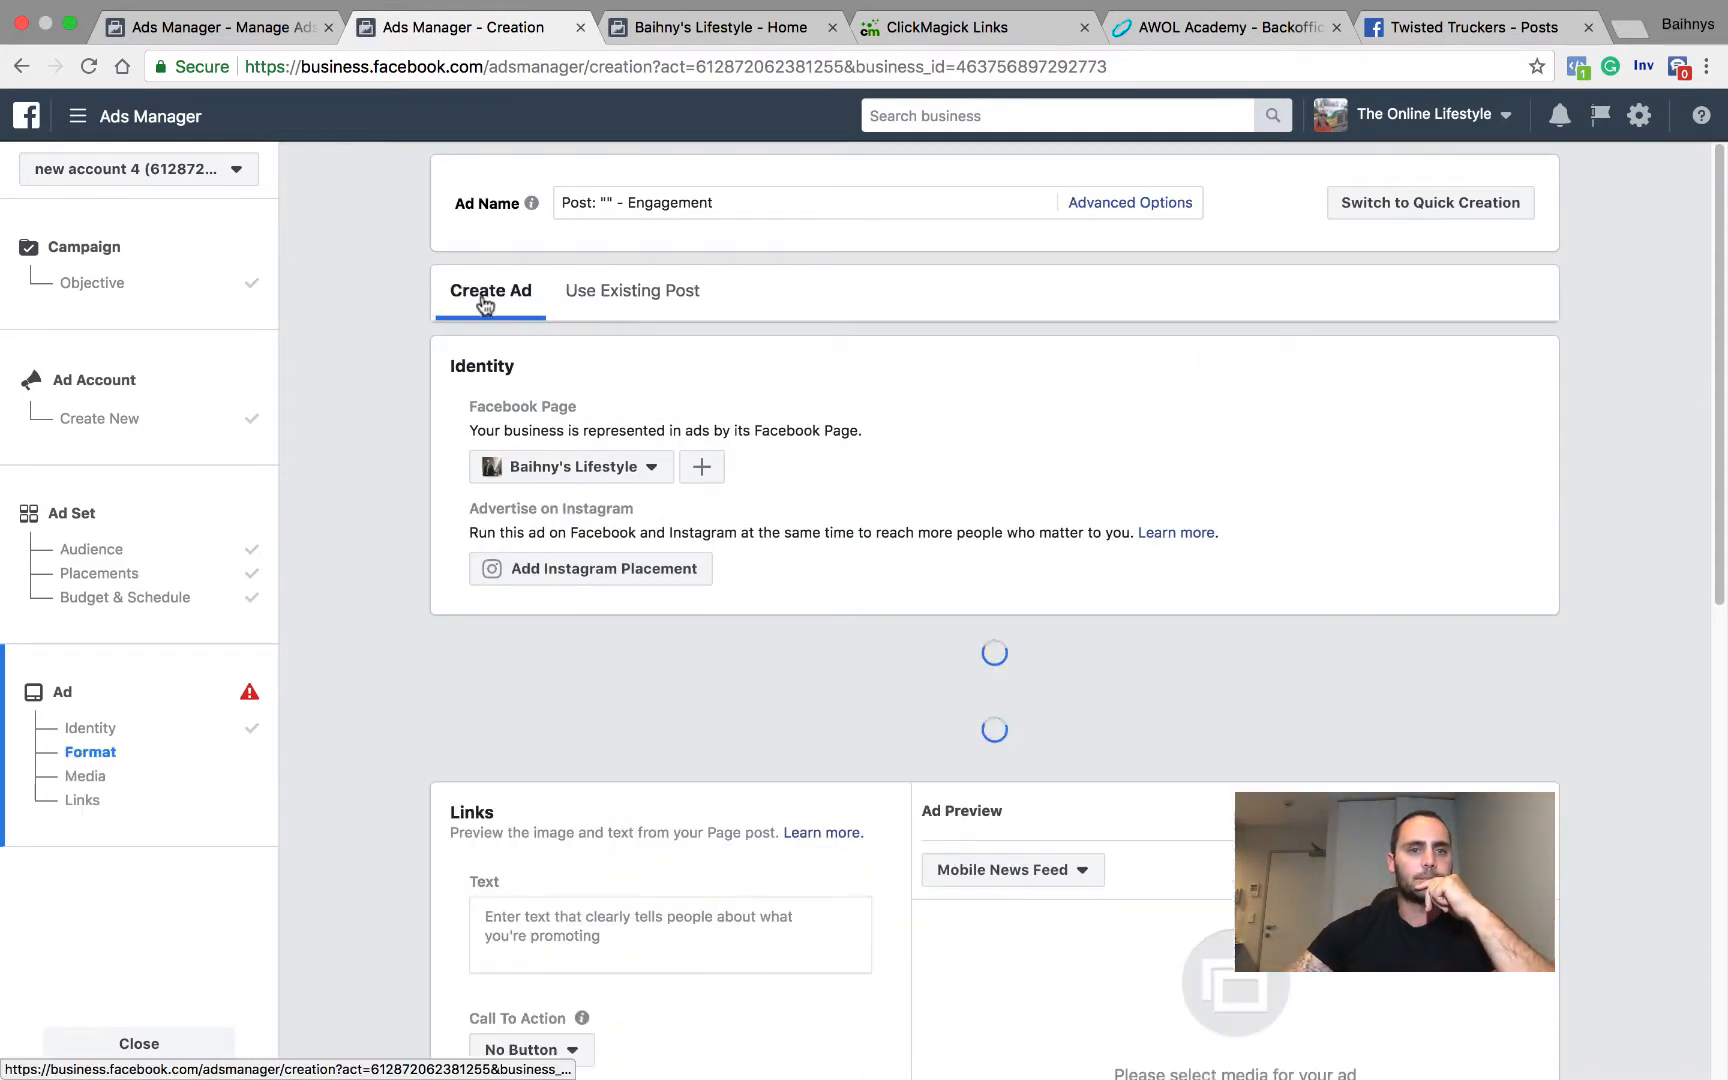
drag(707, 202, 533, 208)
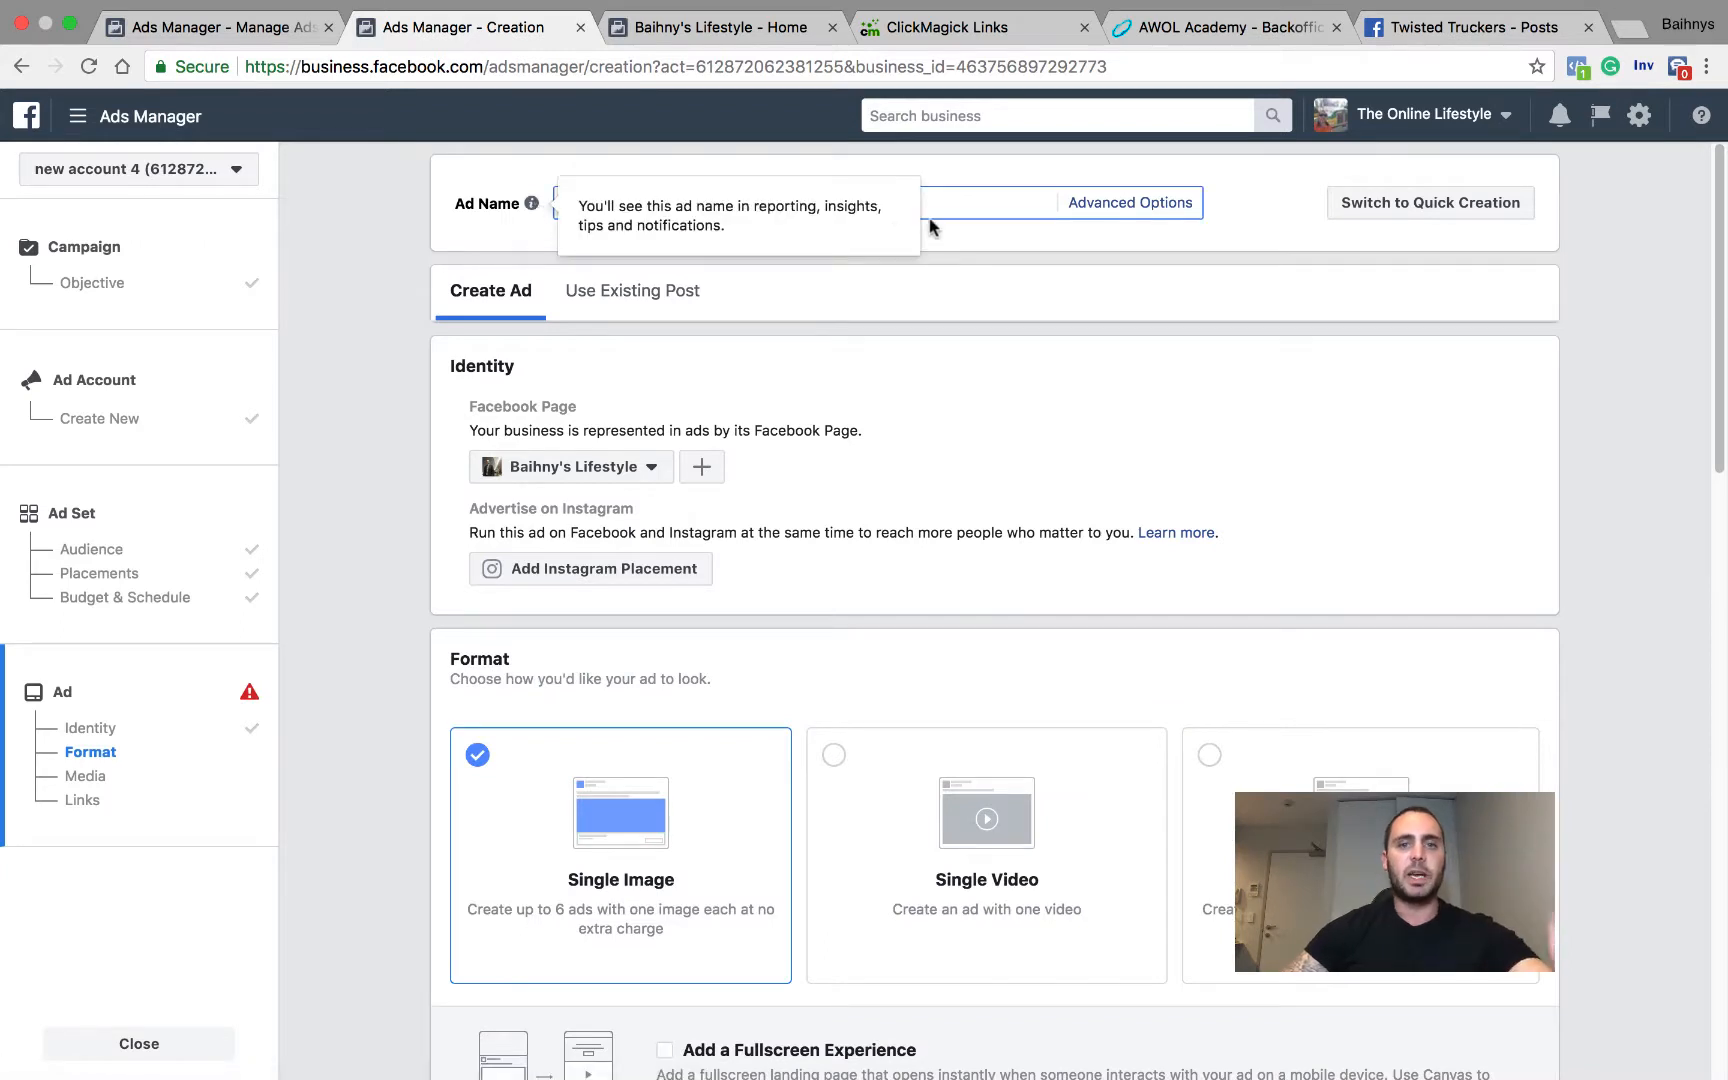
drag(918, 205, 560, 205)
key(BackSpace)
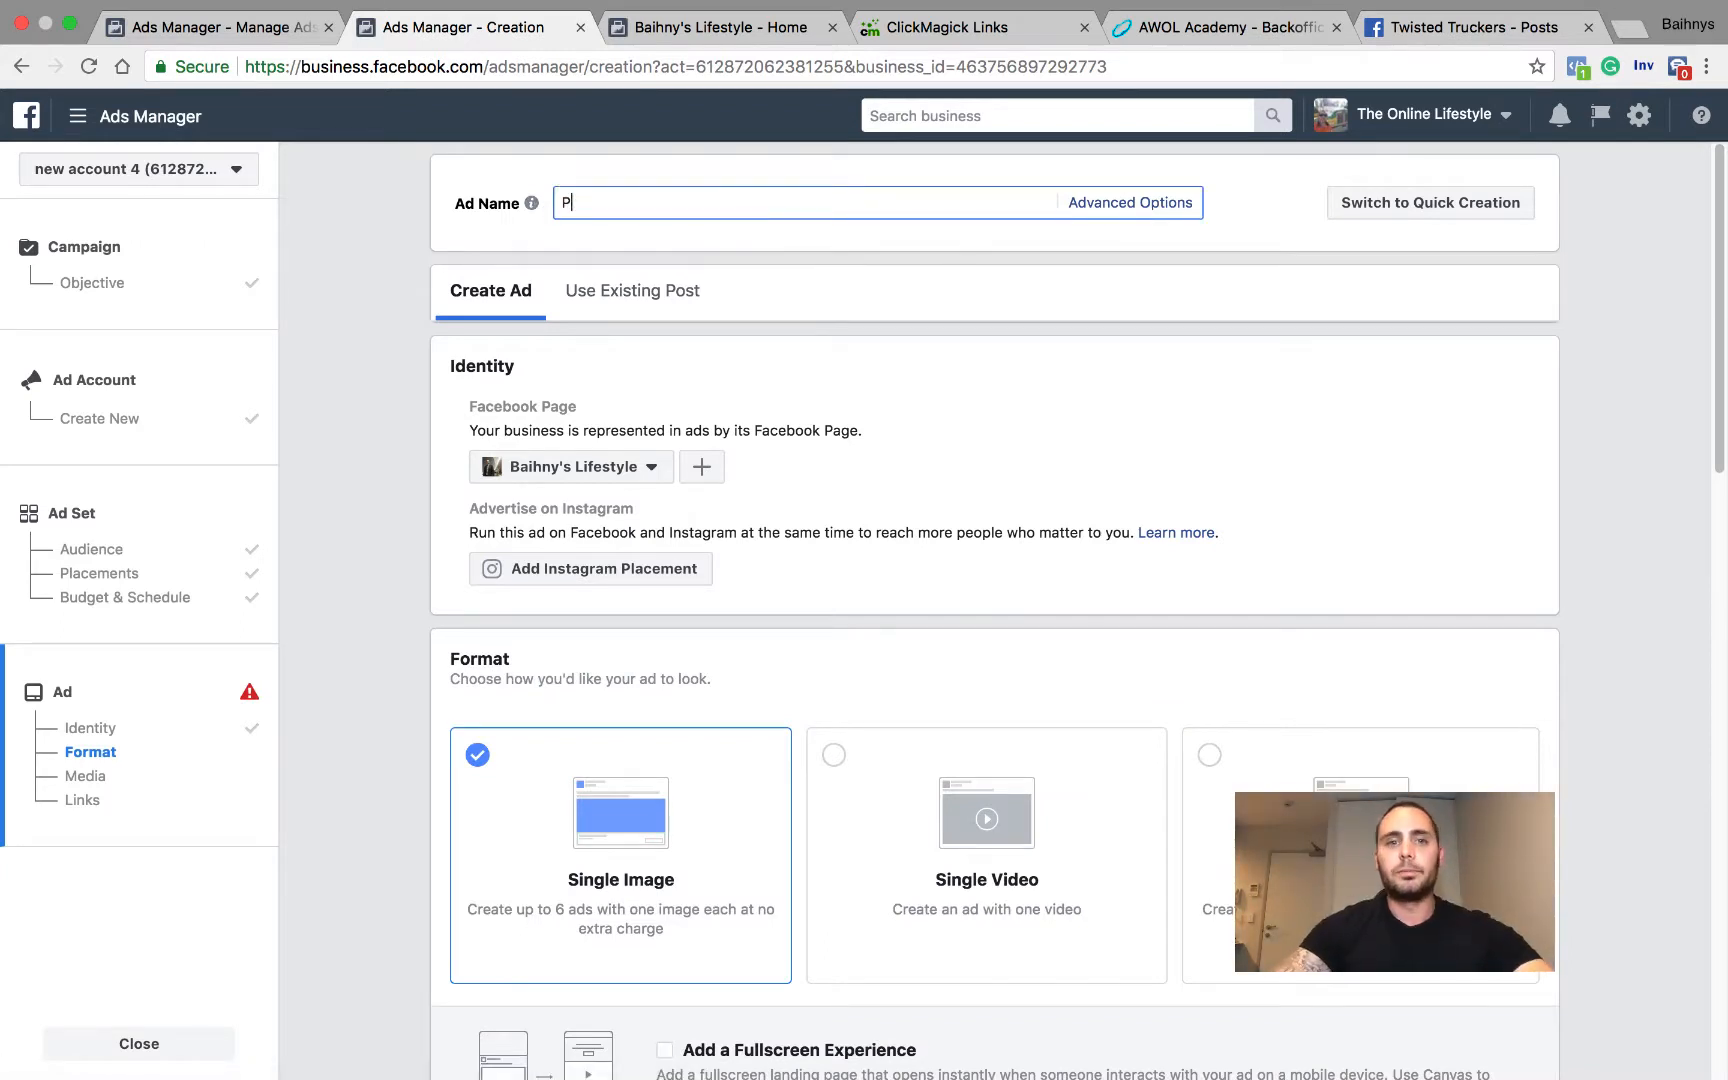
text(engage - women 25/30 weight loss)
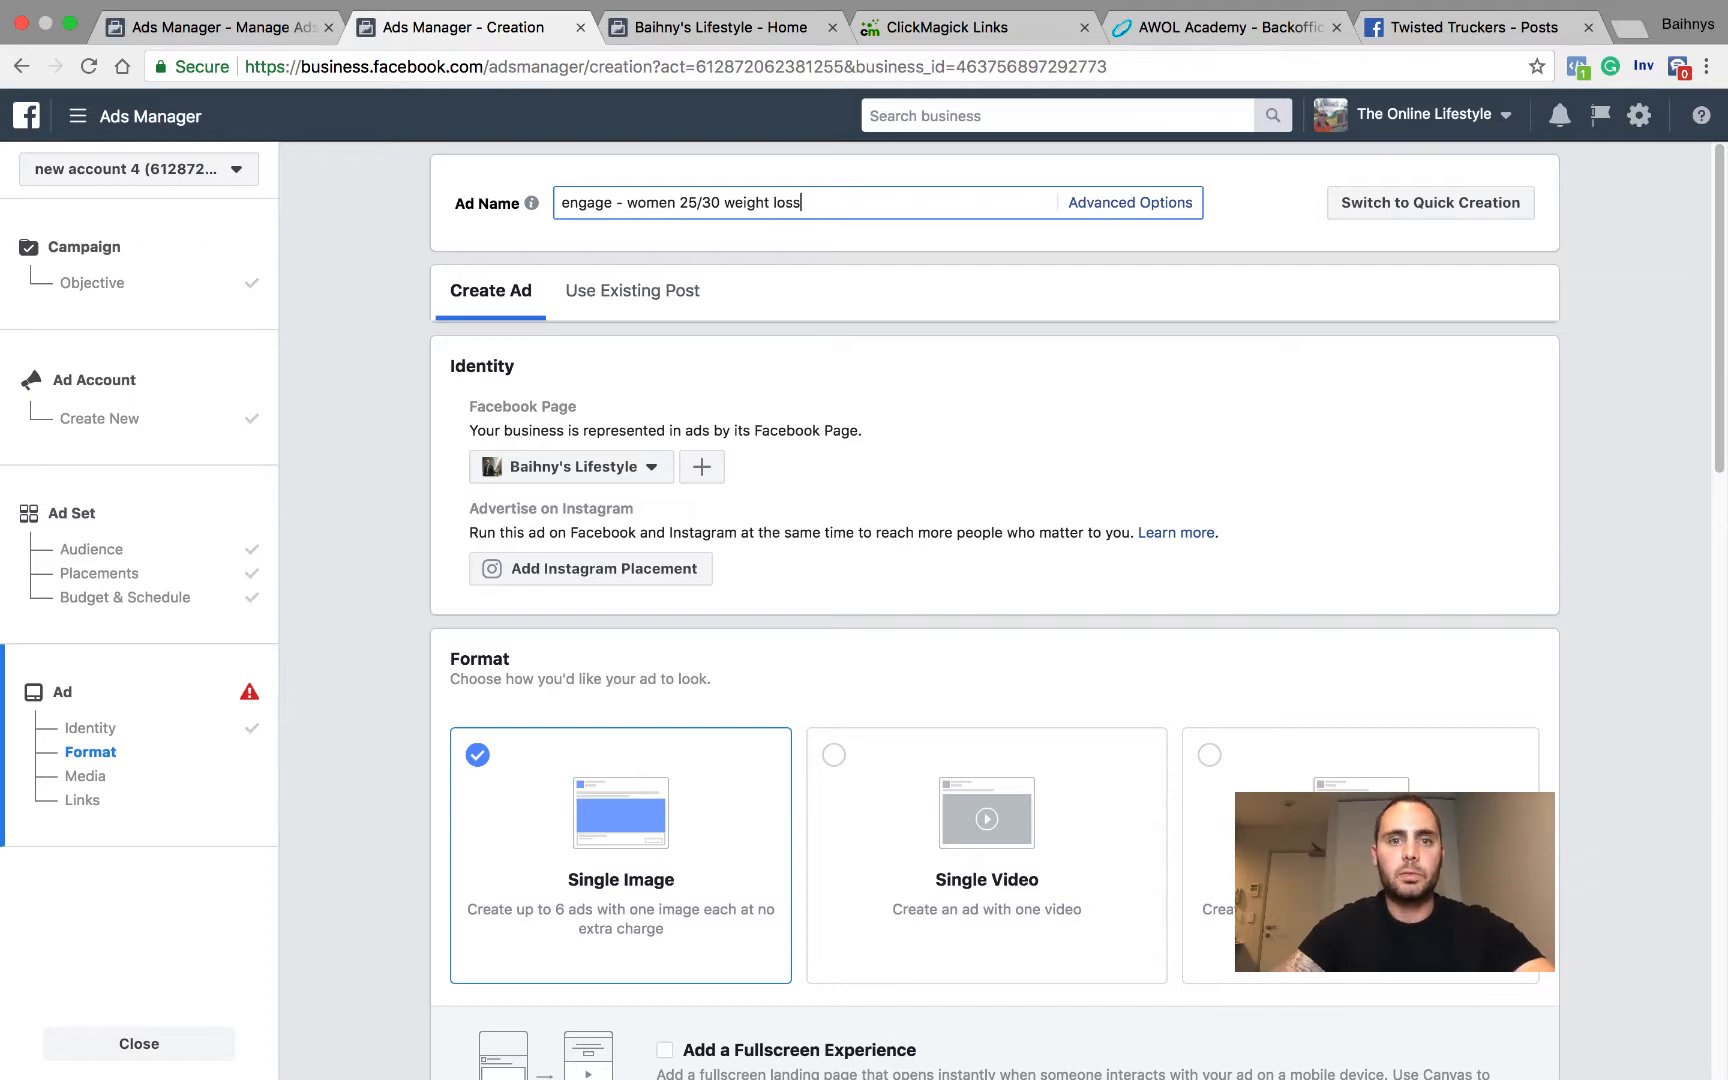
Step: Go back to the ad set's audience settings and append "coach mindy" to the ad set name
click(177, 550)
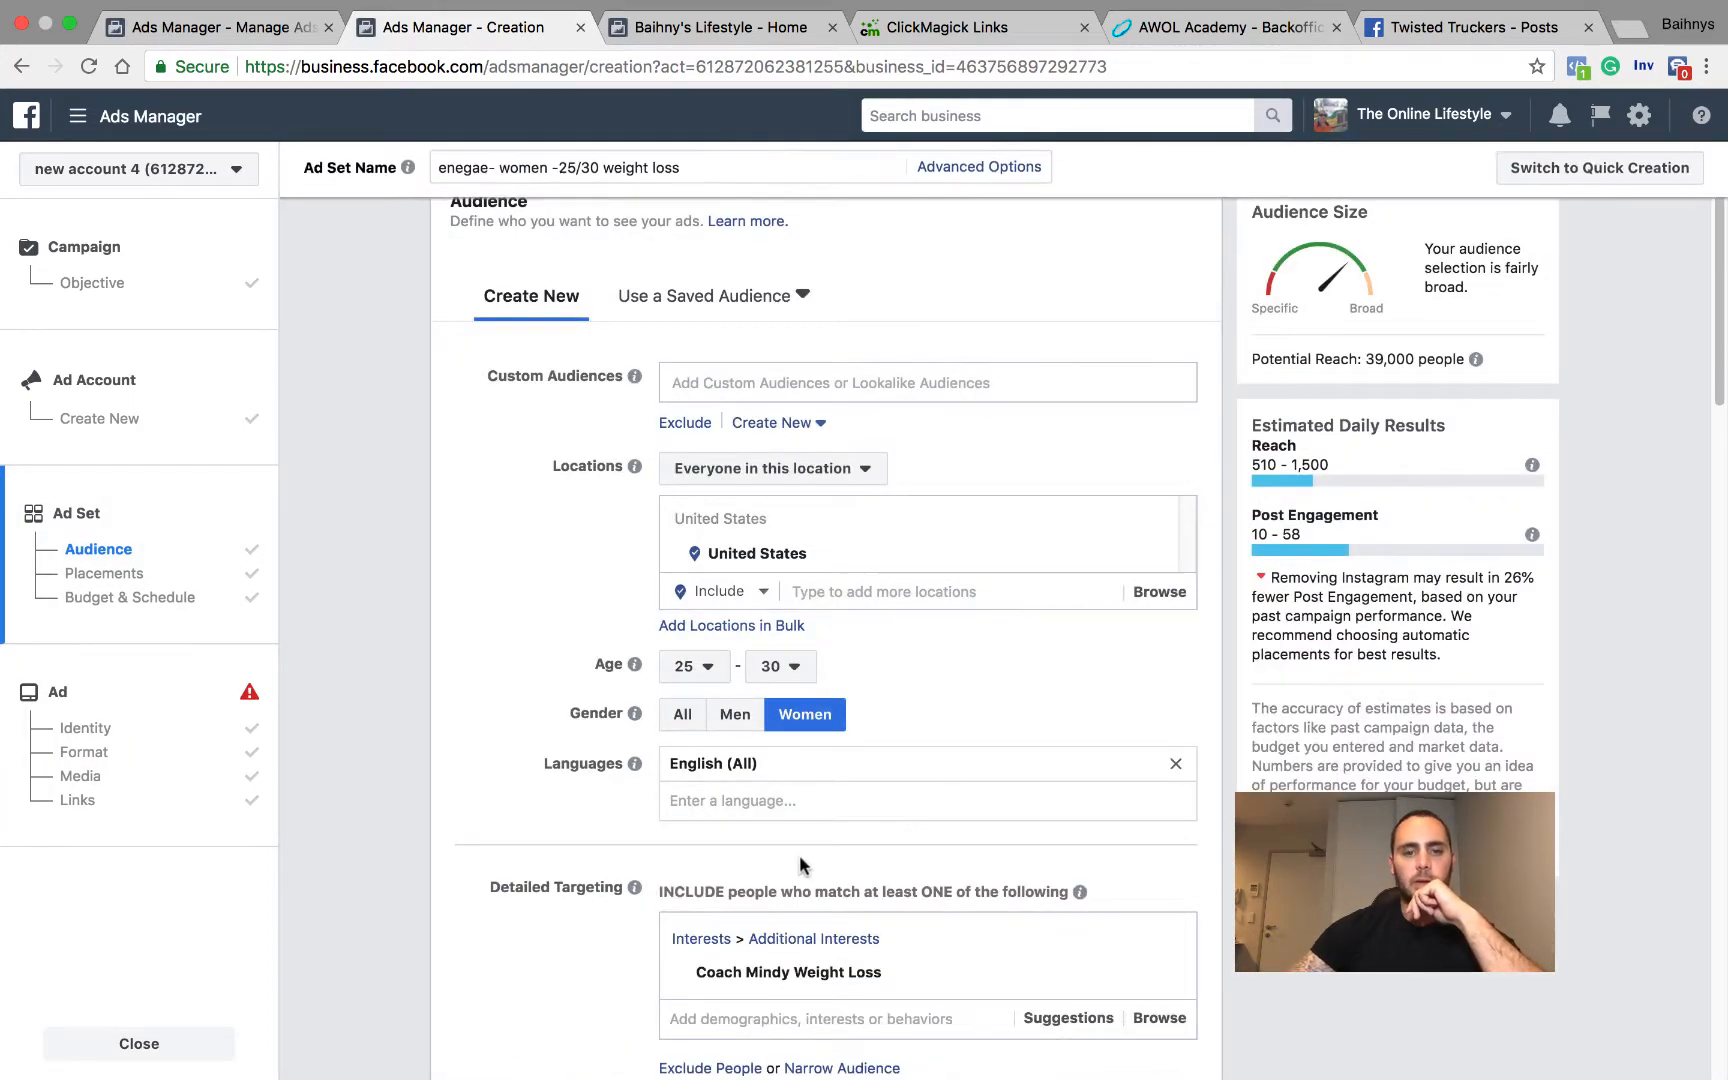
scroll(831, 637, up, 3)
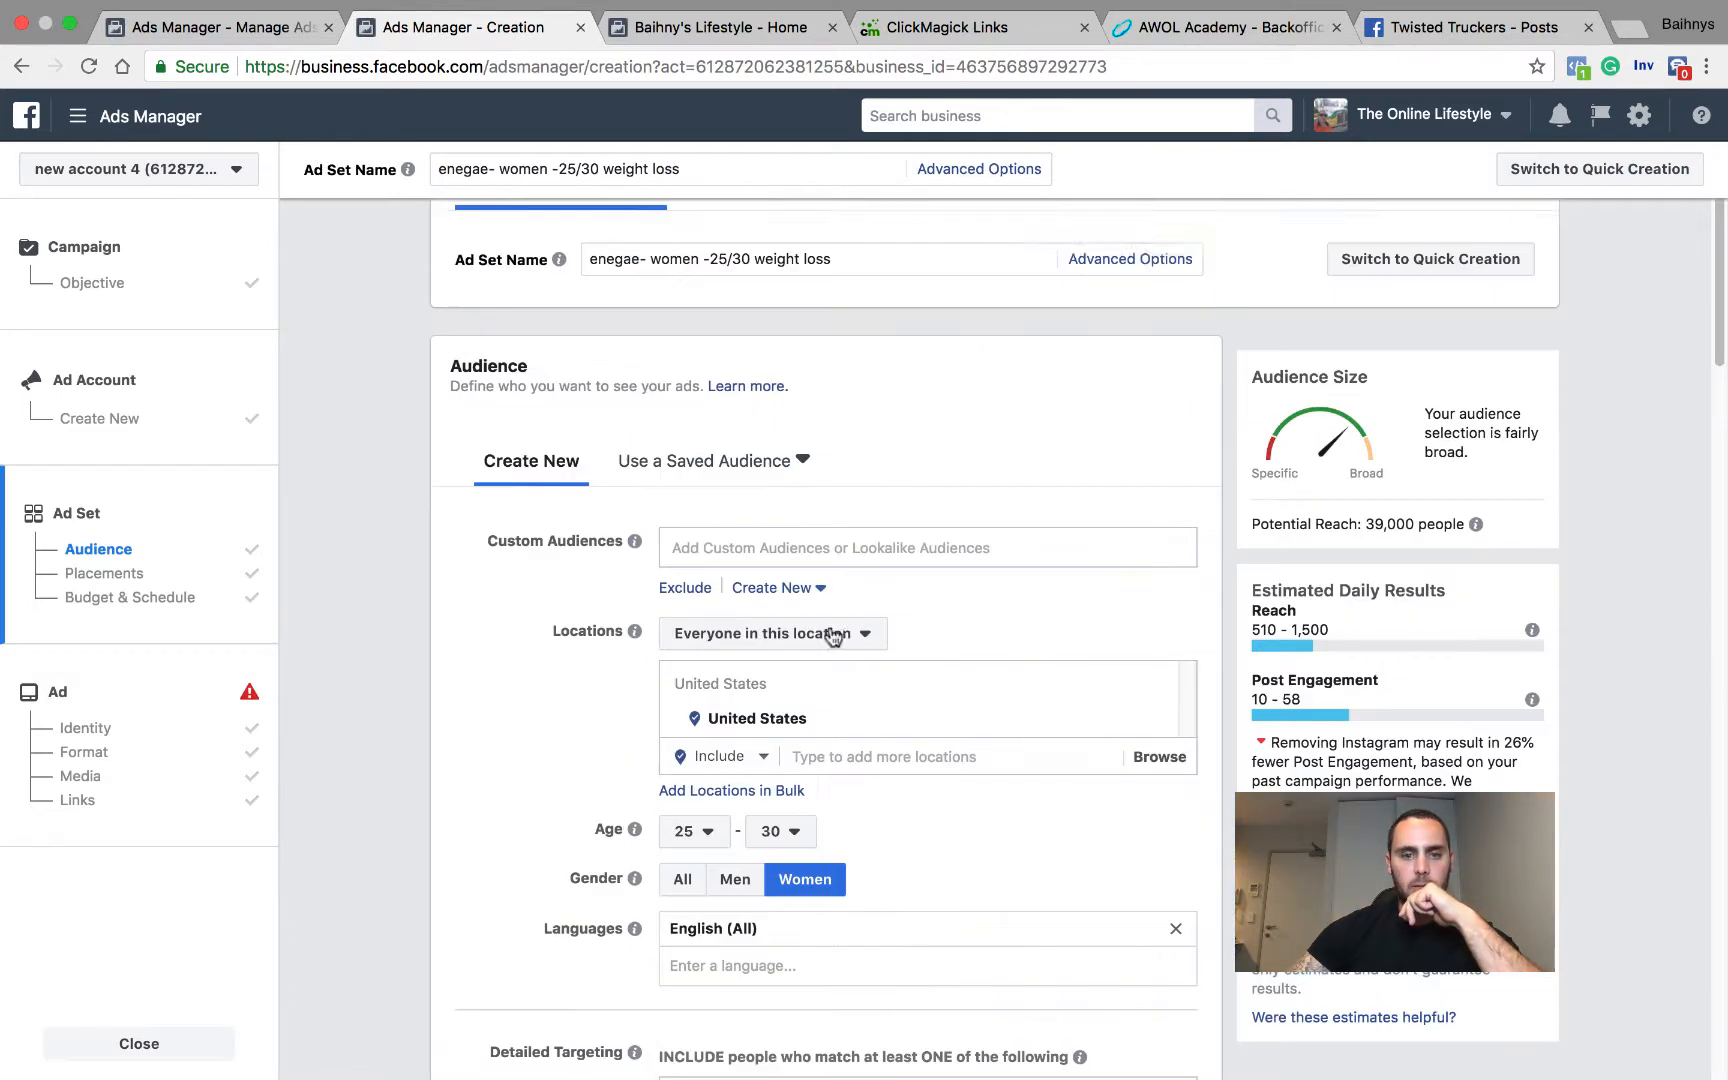
click(855, 252)
text(coa)
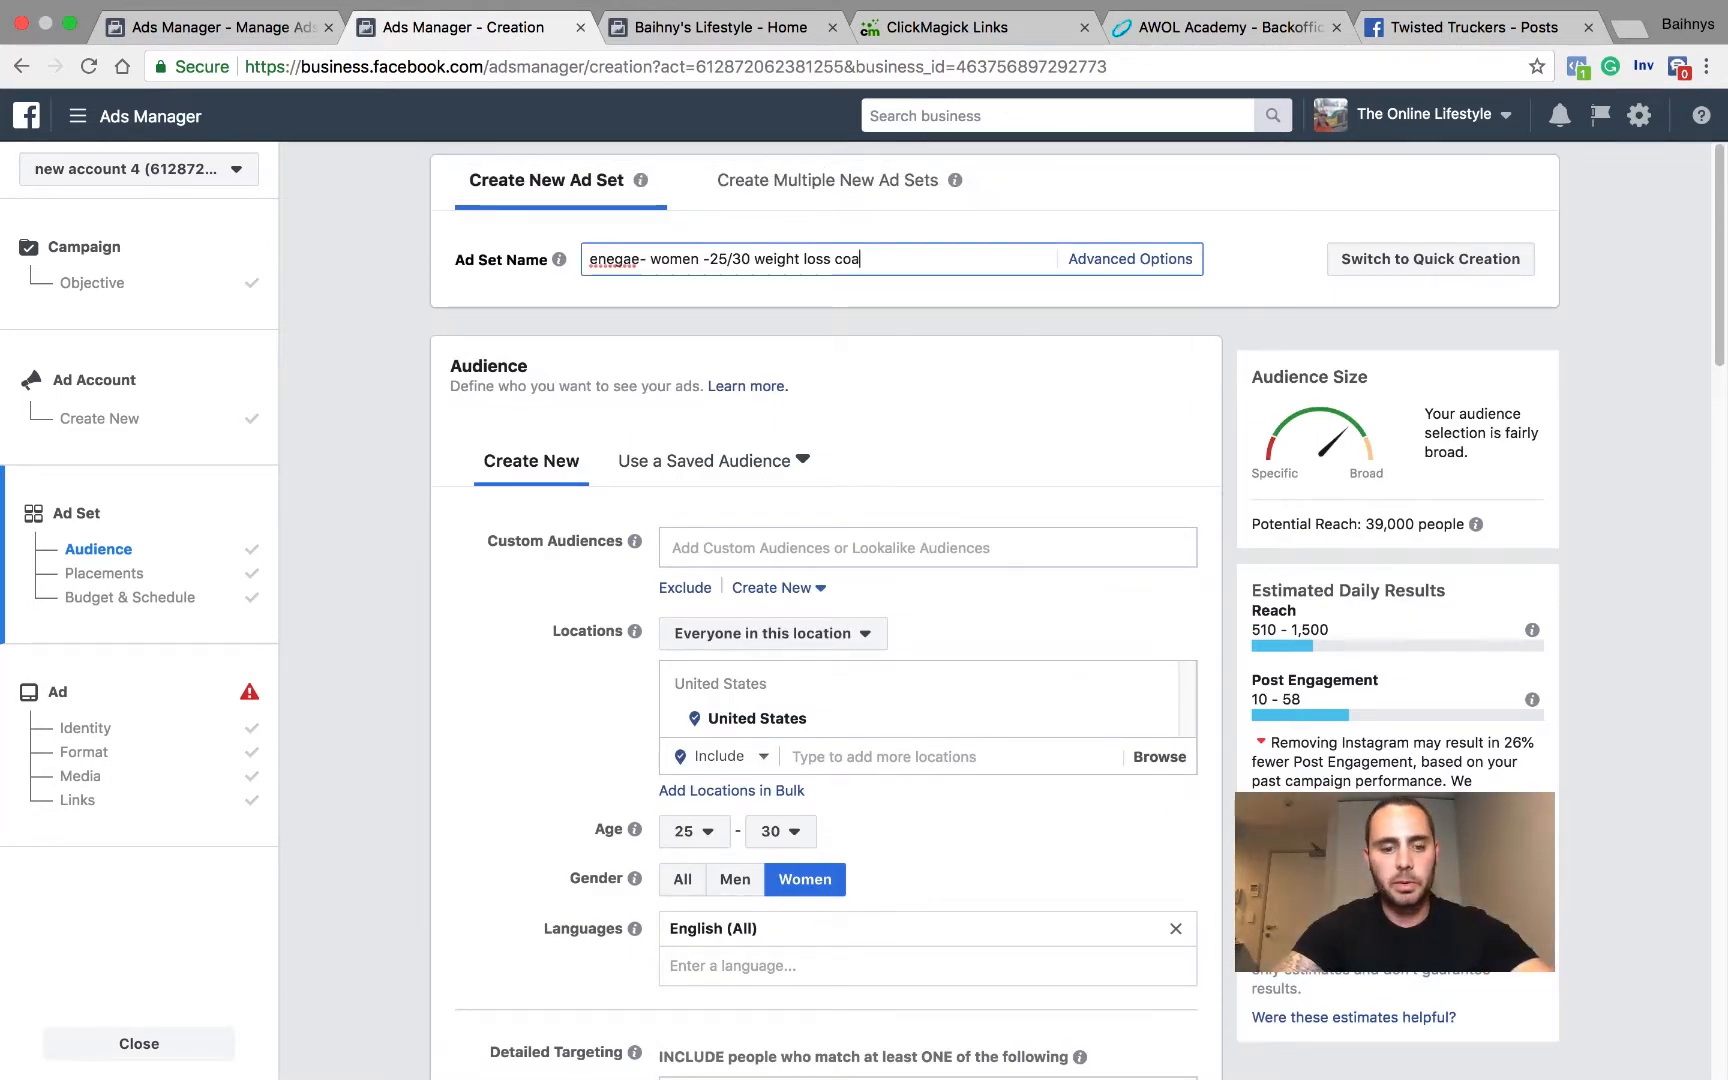
text(ch mindy)
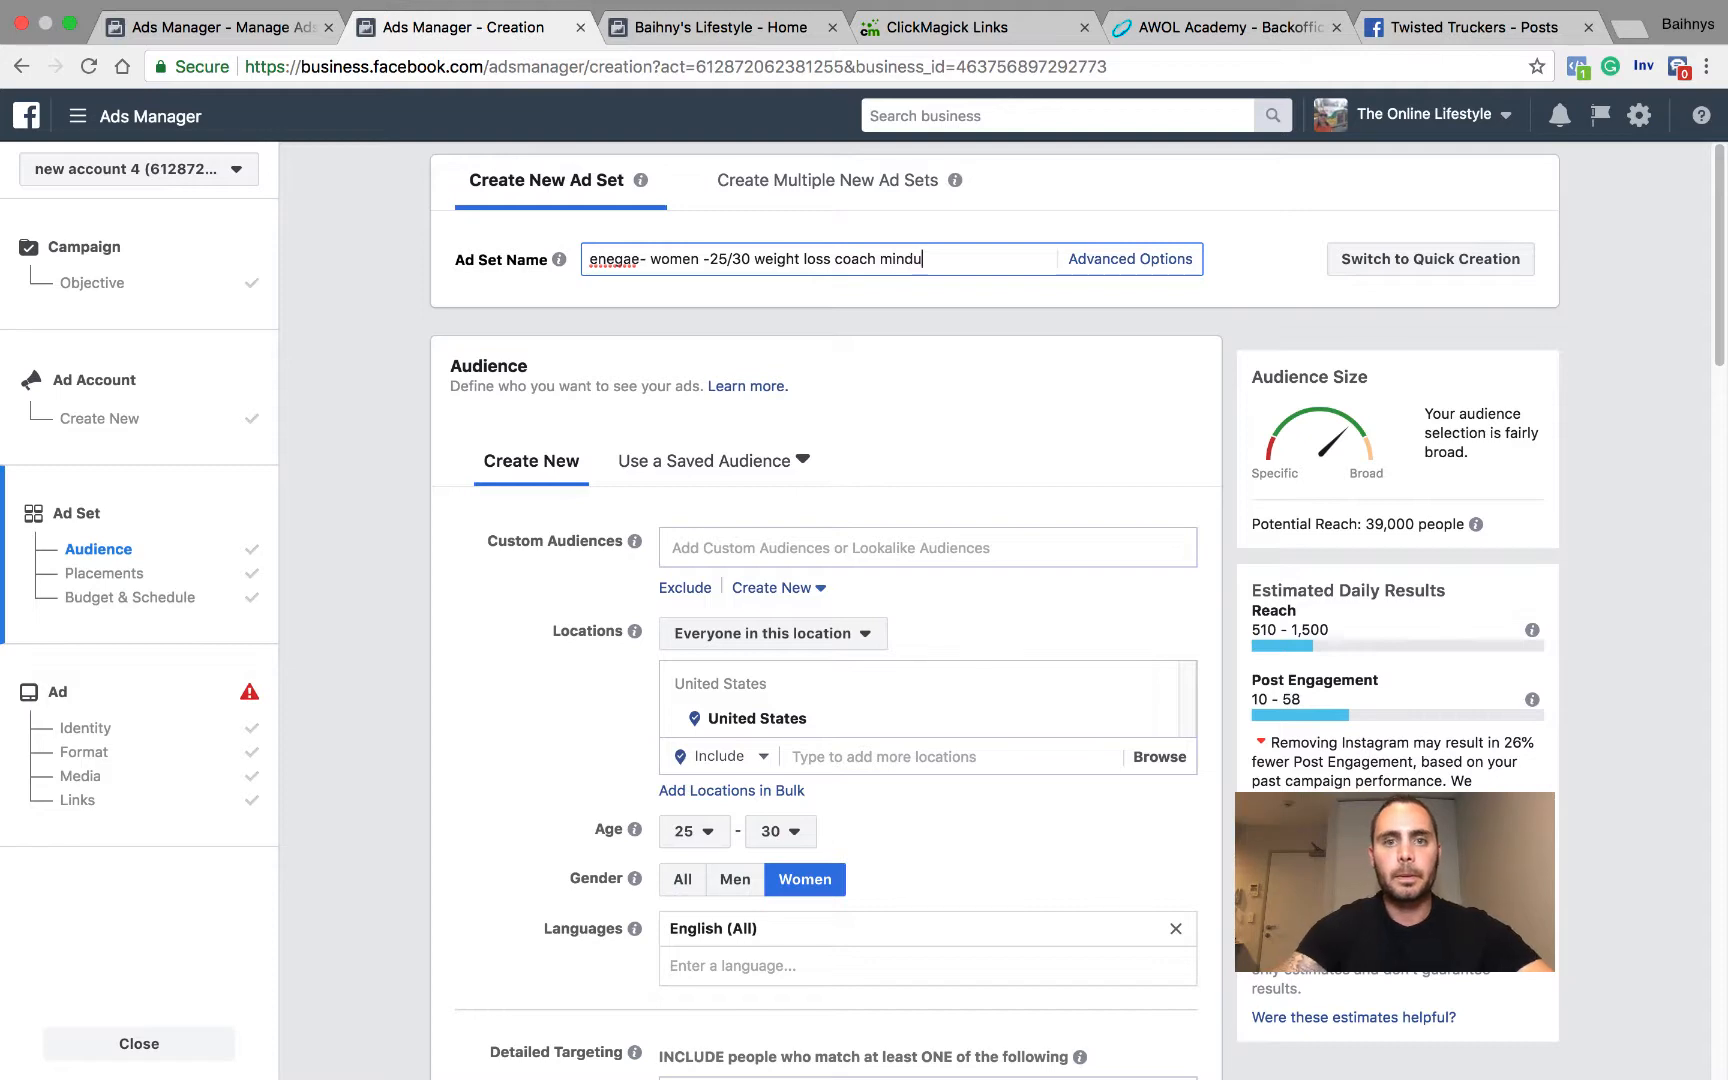
Step: Return to the ad setup and append "coach mindy" to the ad name
click(152, 772)
scroll(798, 222, down, 8)
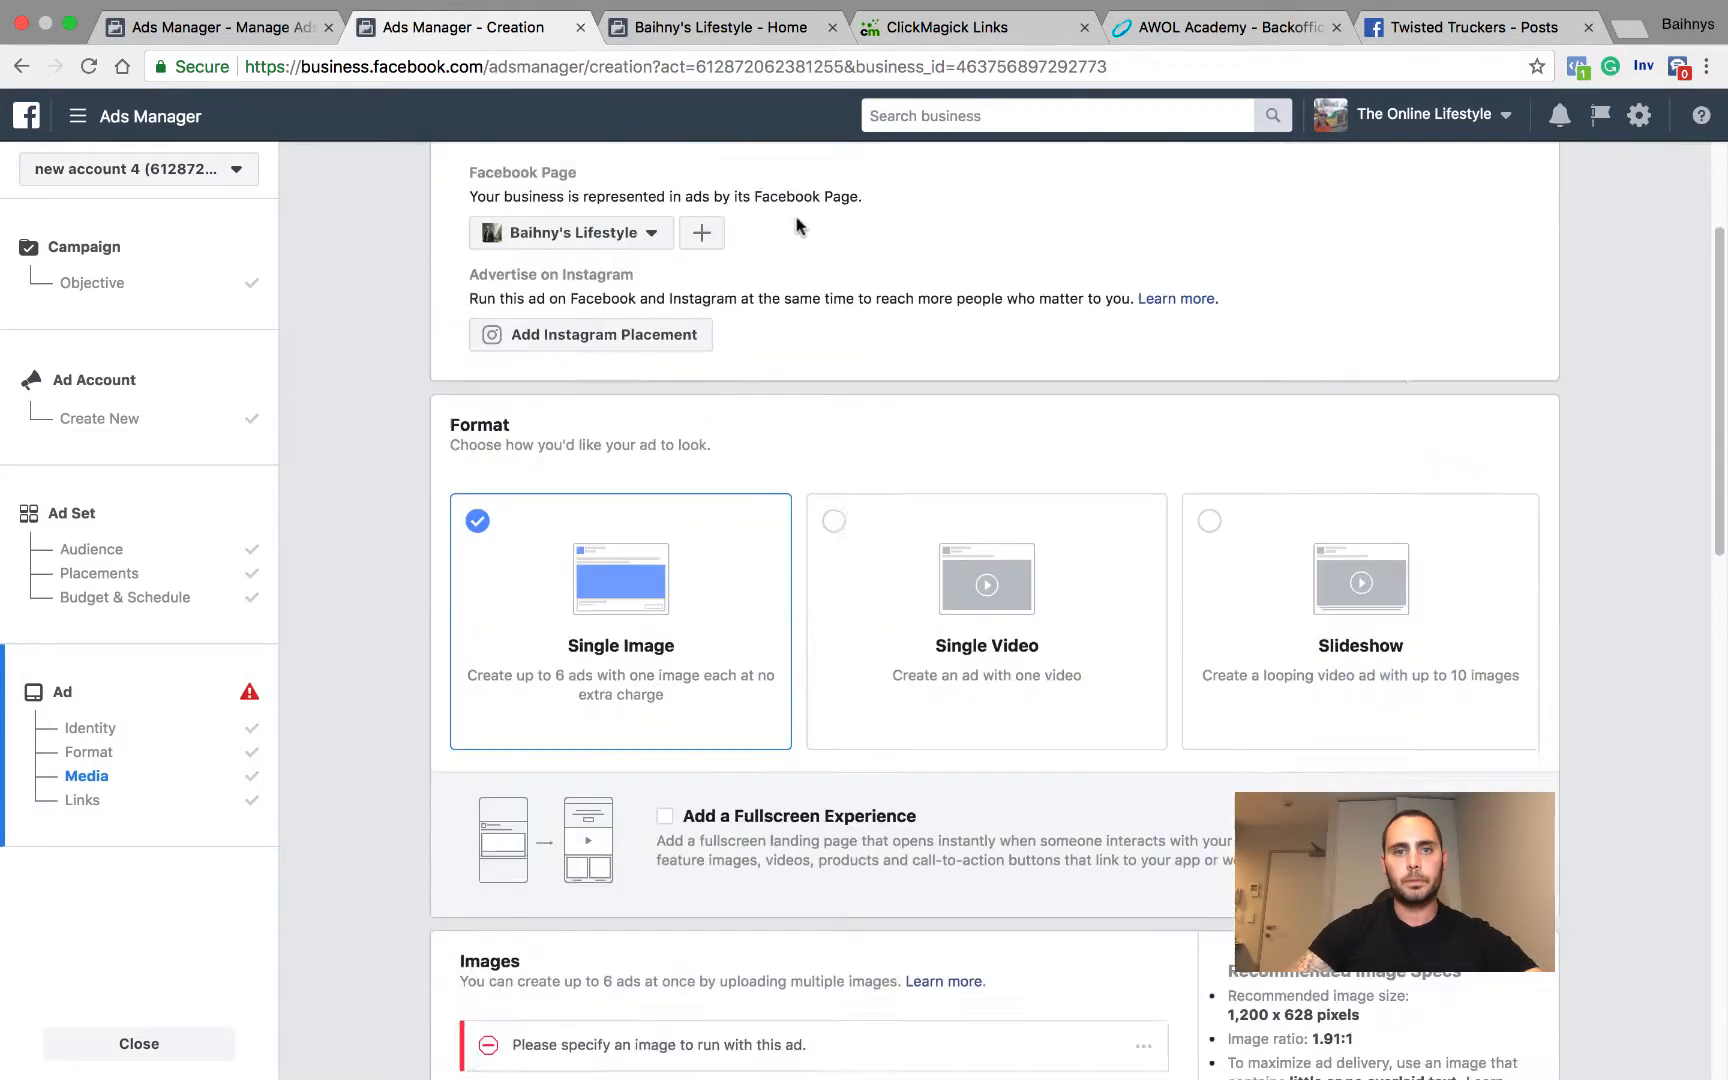
scroll(840, 306, up, 7)
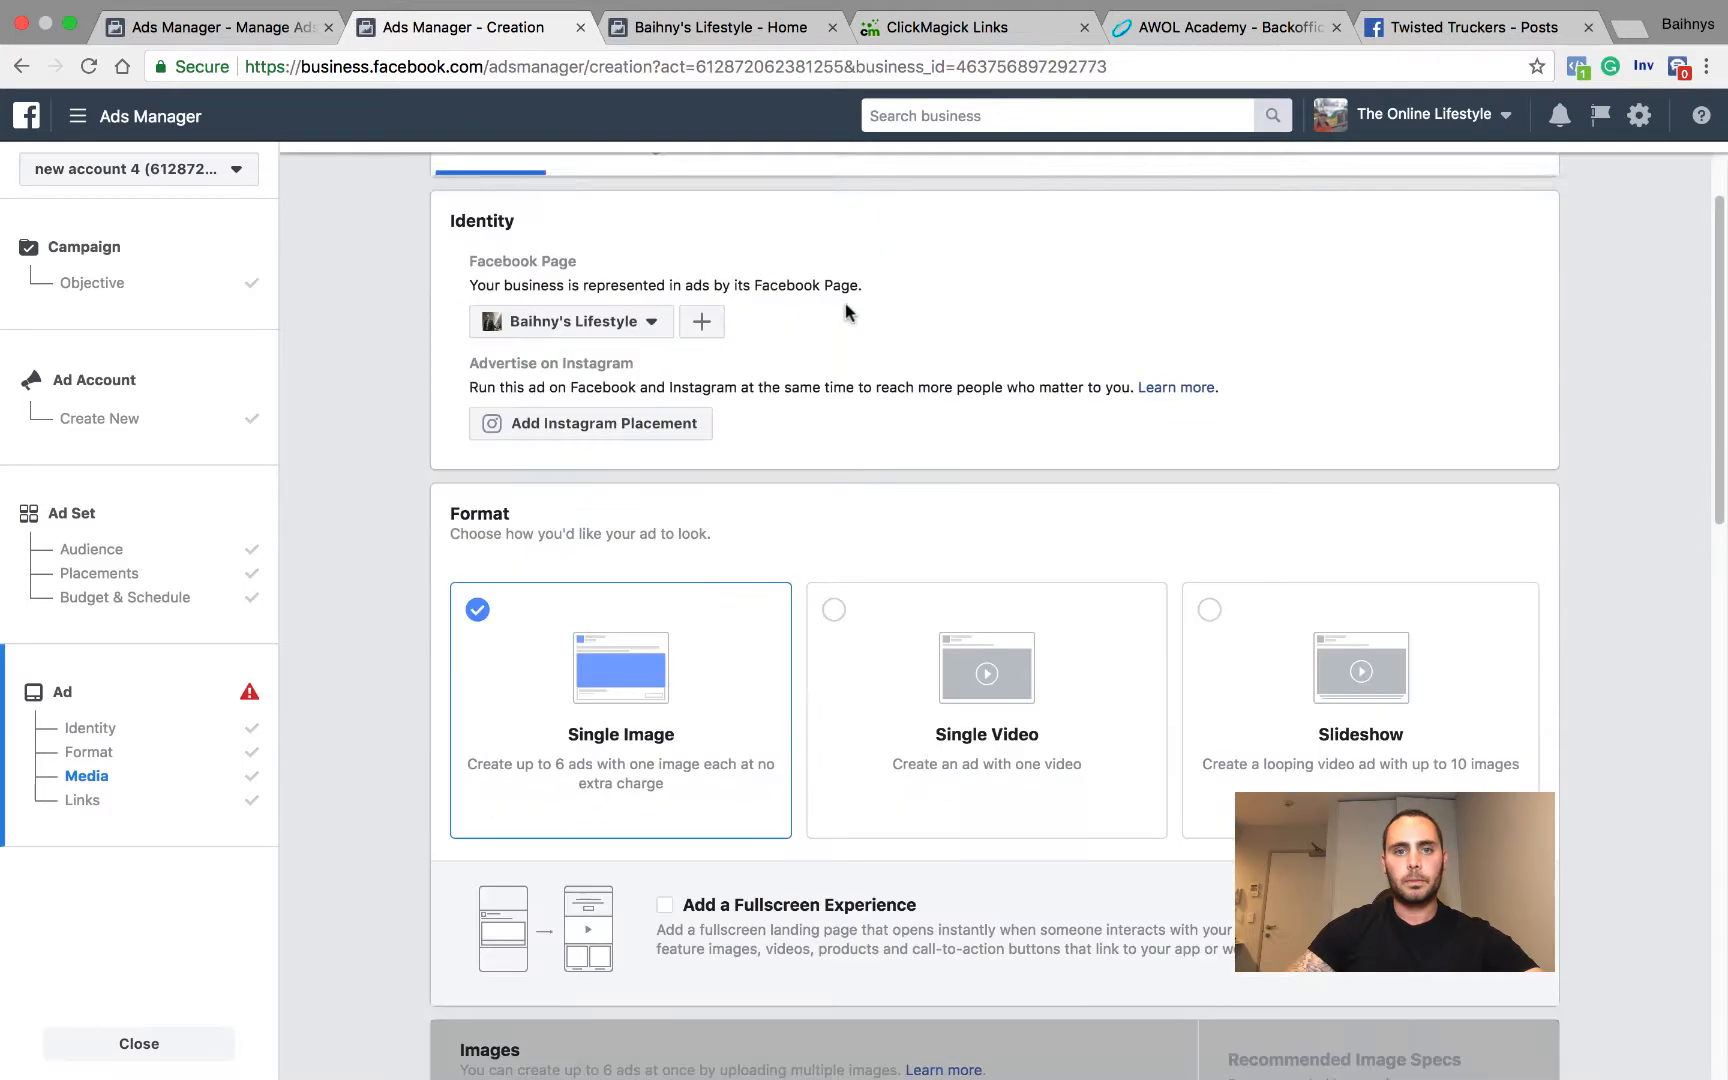
click(691, 175)
text(coach mindy)
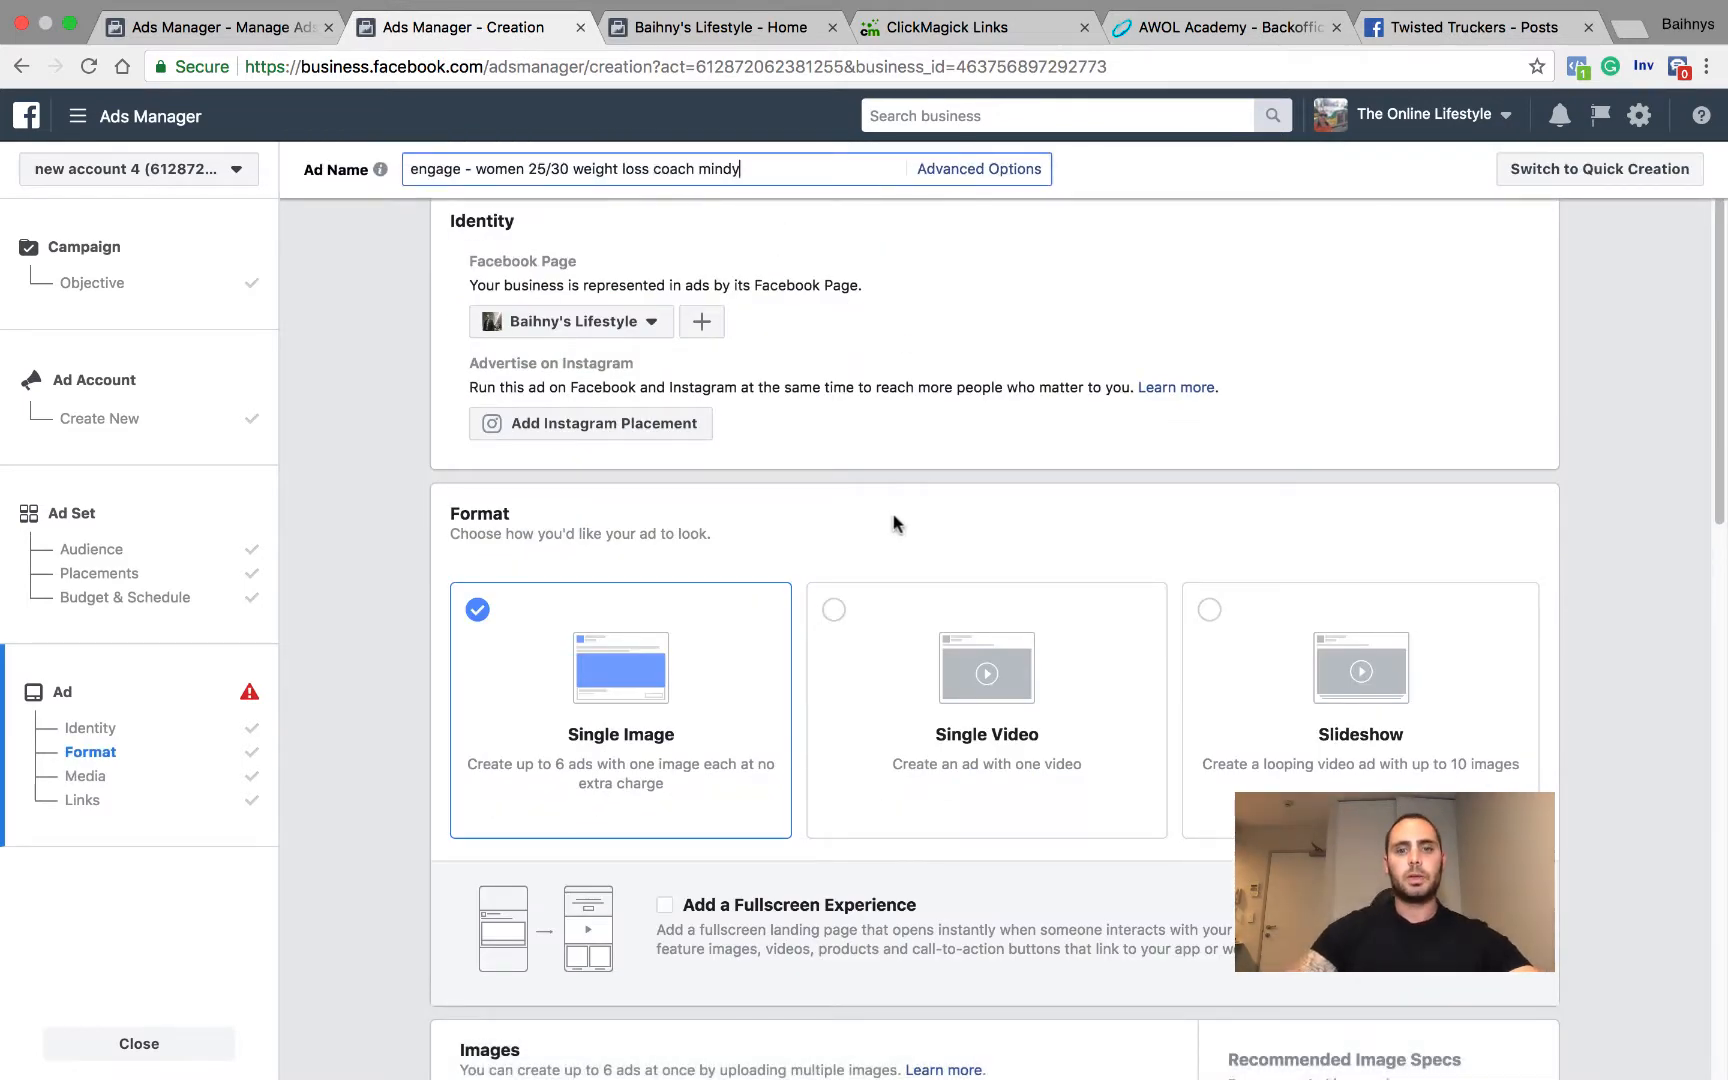
Step: Review the ad's format choices and the image requirements for a single-image ad
scroll(895, 521, down, 2)
scroll(690, 432, up, 4)
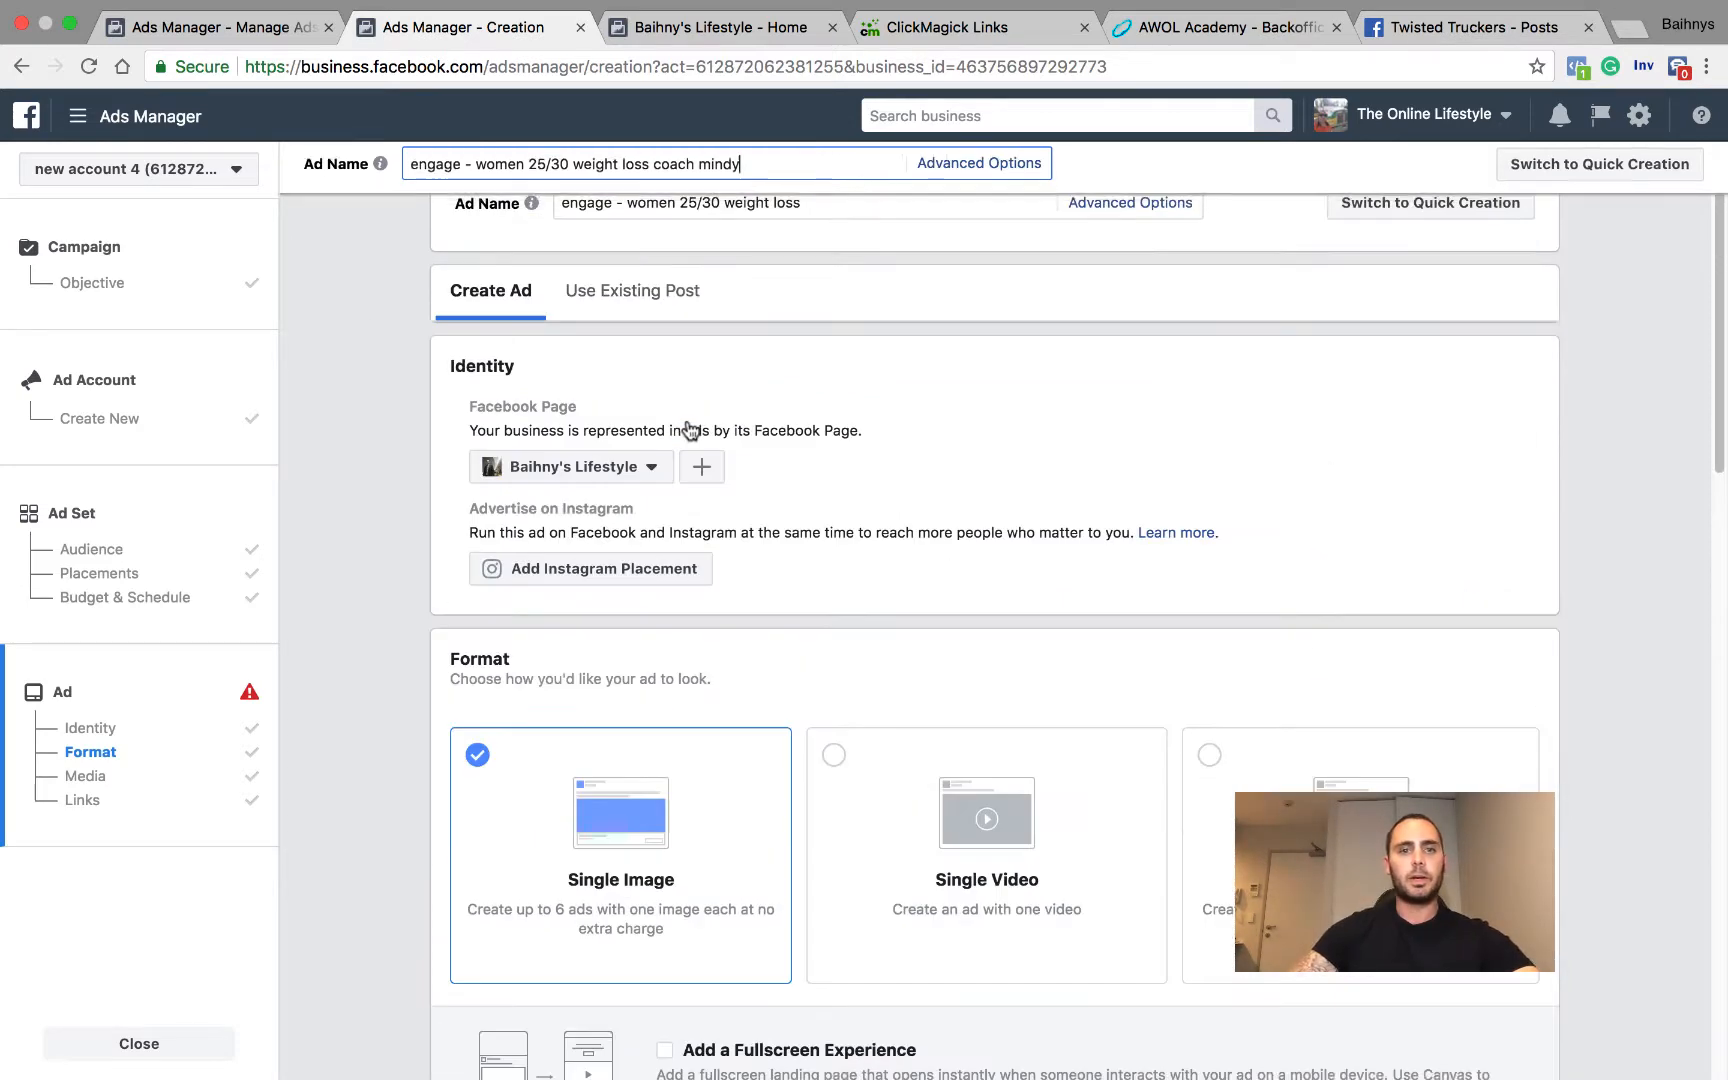
scroll(560, 690, down, 4)
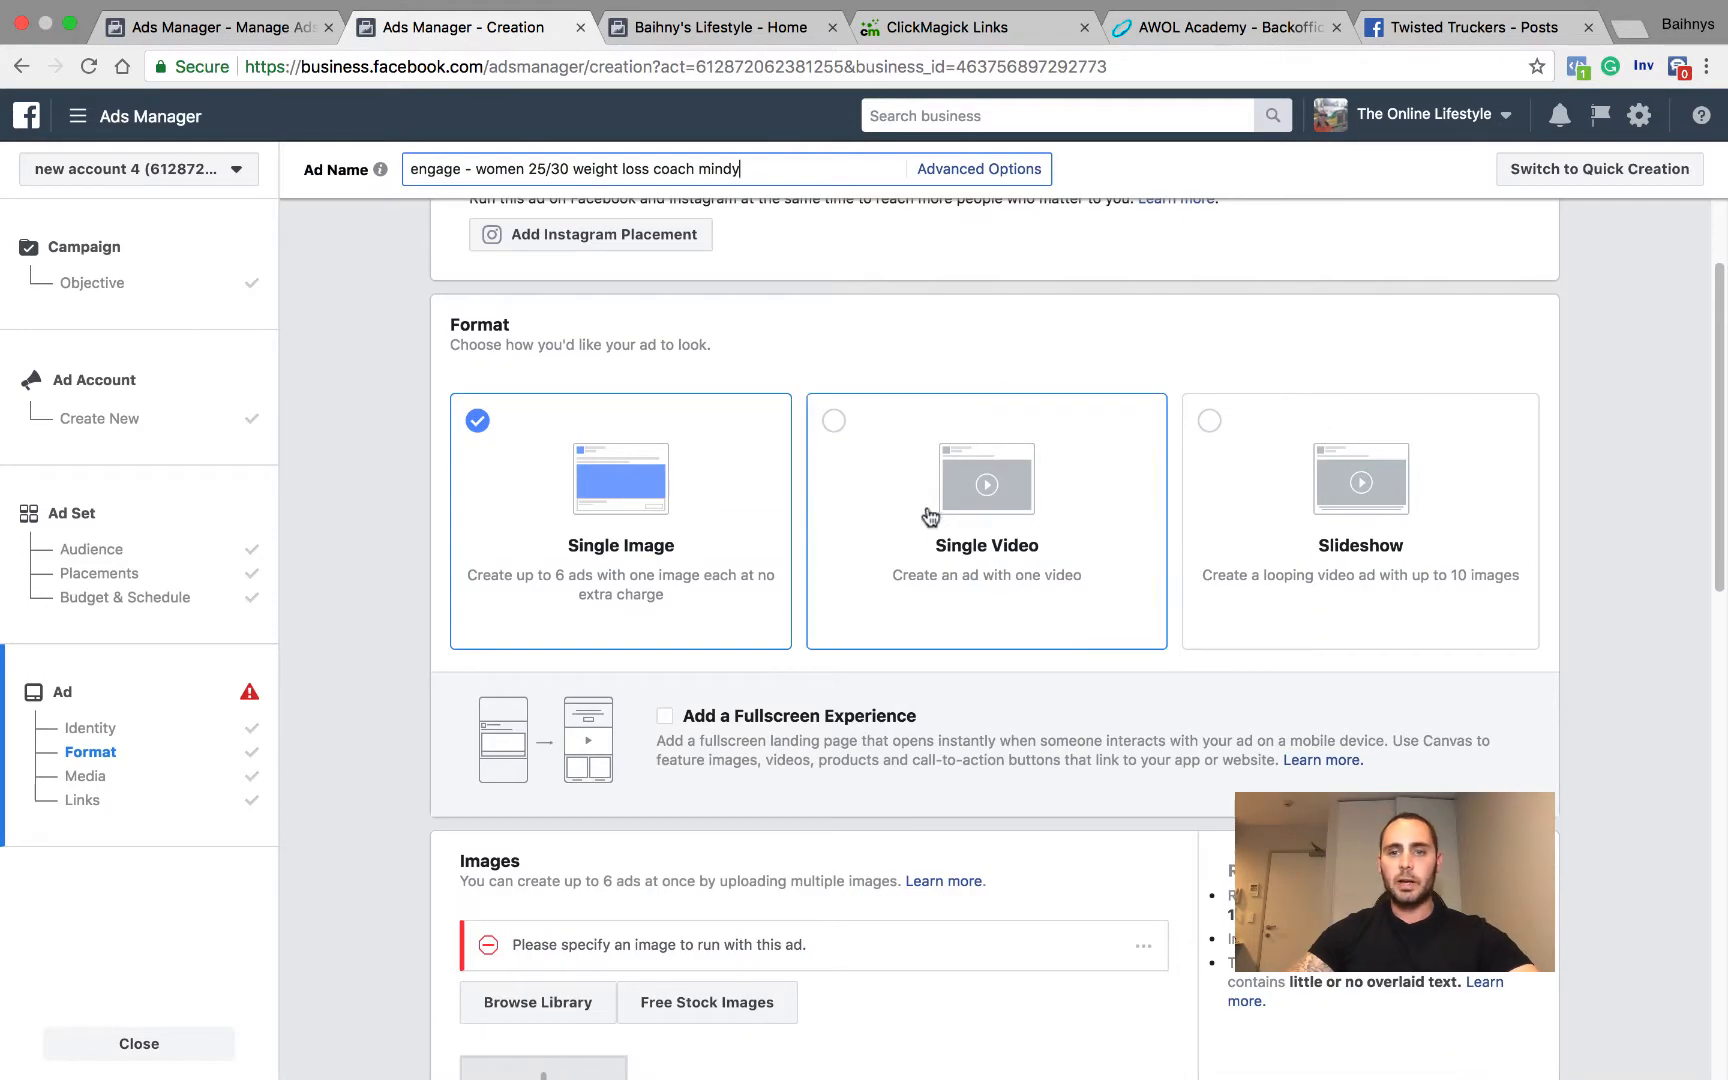
scroll(880, 615, down, 2)
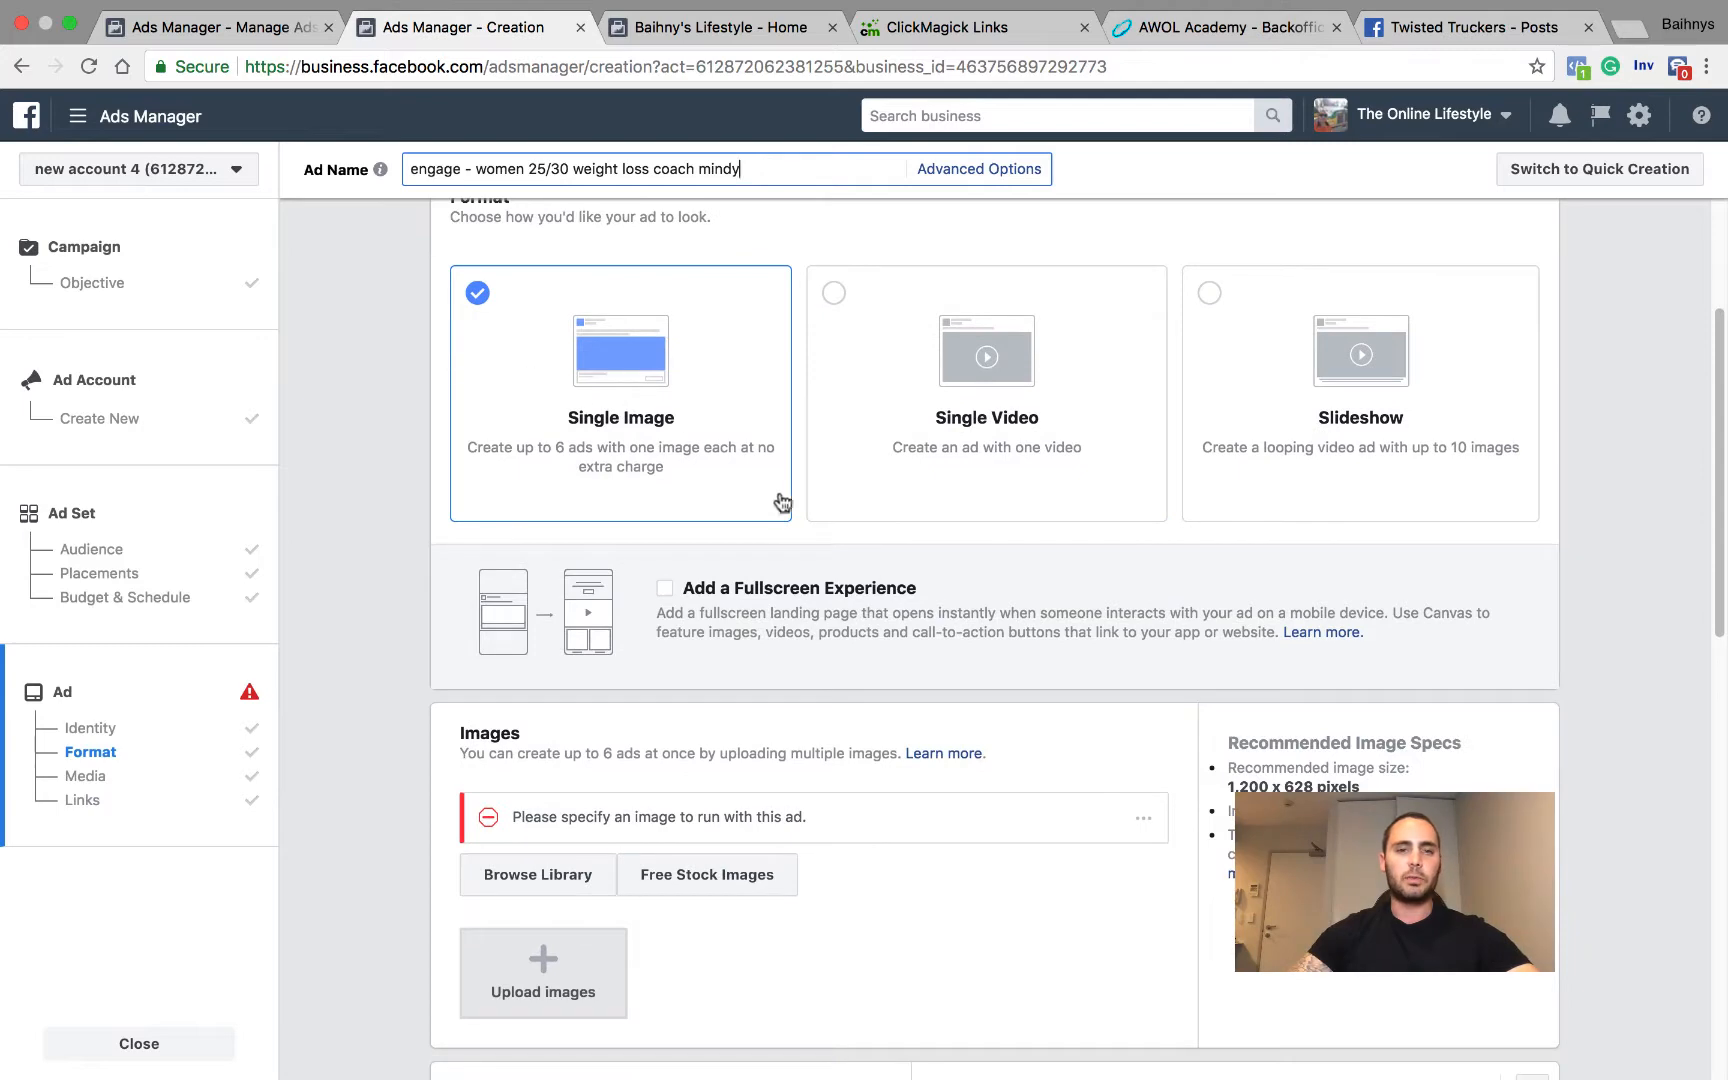
scroll(670, 340, down, 2)
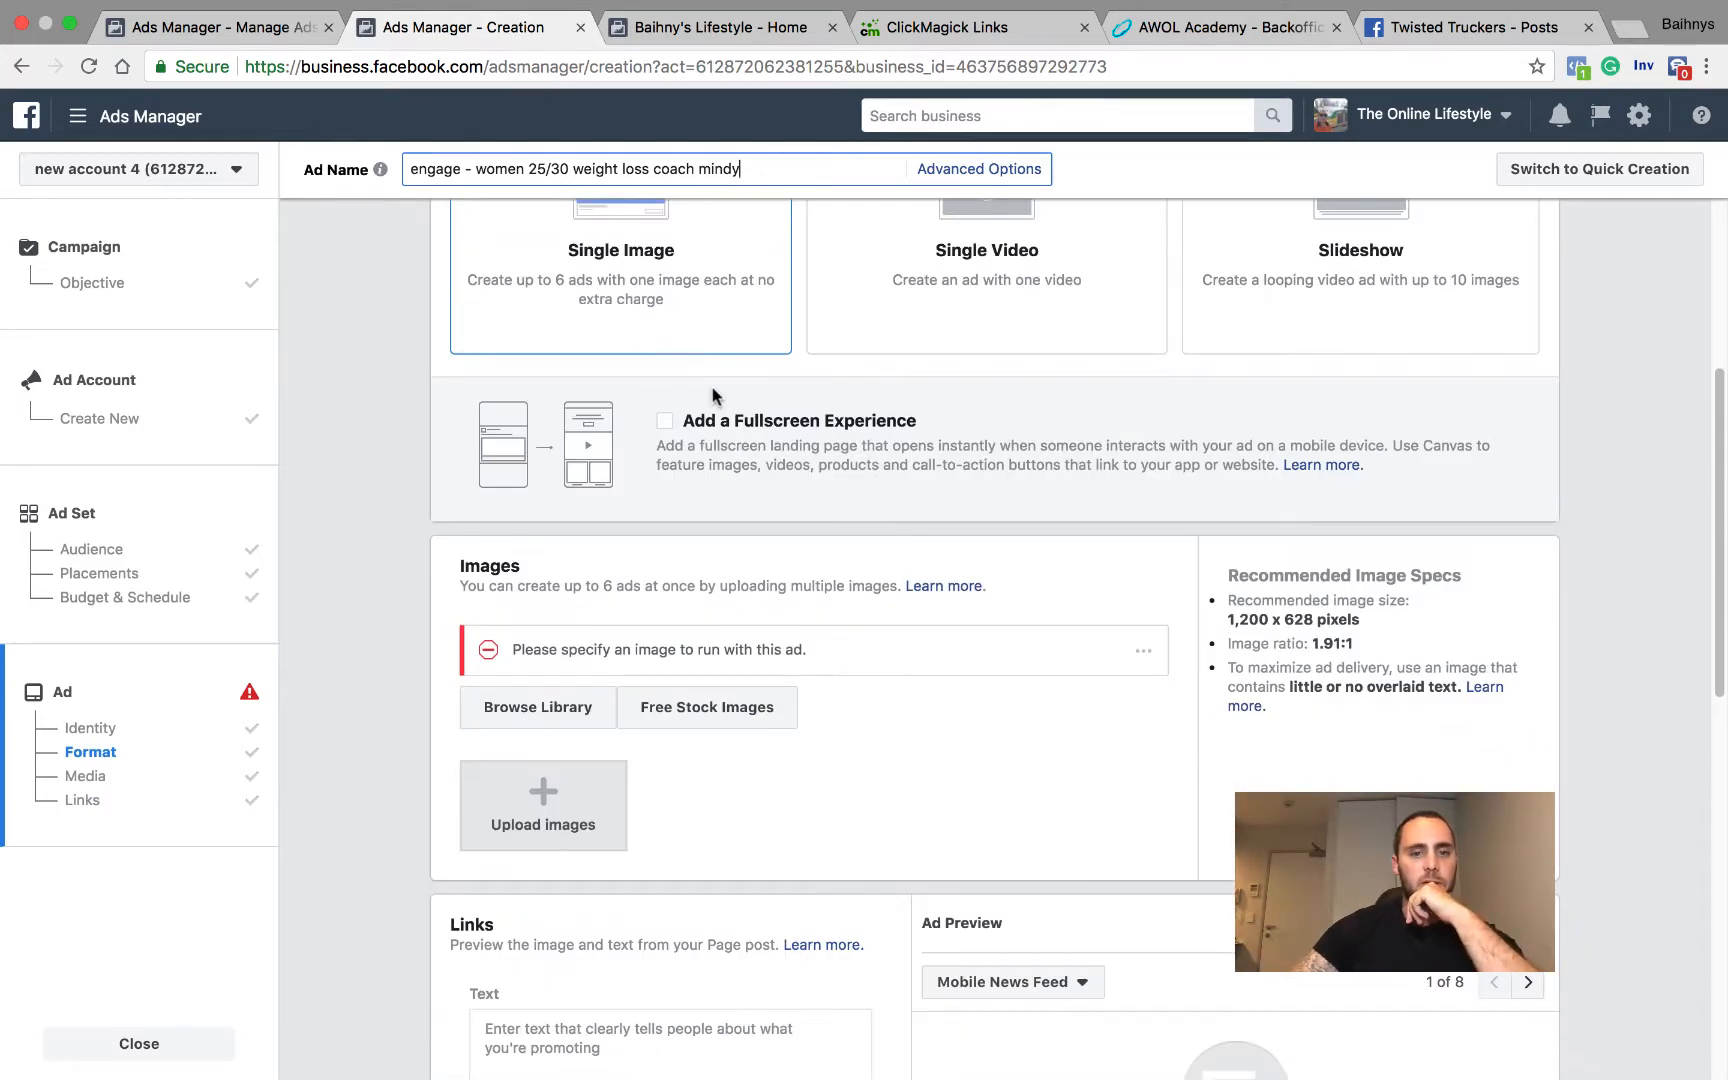
scroll(670, 345, down, 3)
scroll(630, 330, up, 7)
scroll(620, 368, down, 3)
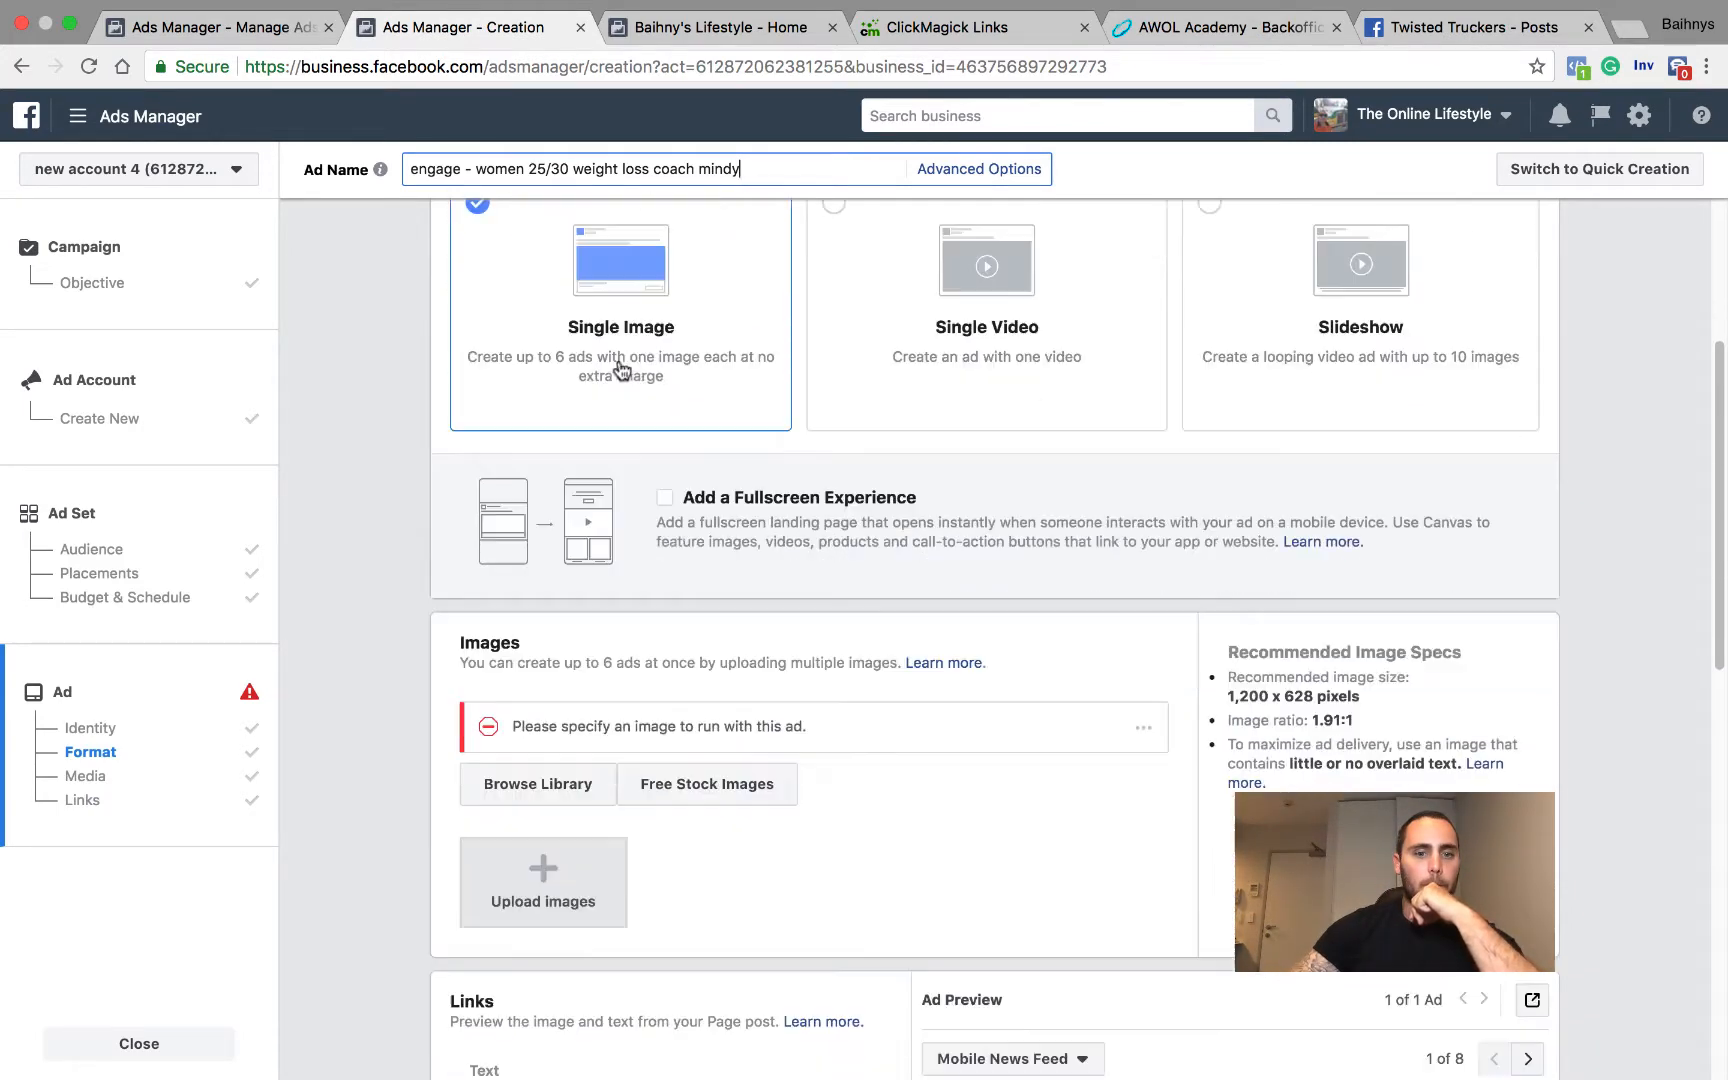
scroll(640, 477, down, 4)
scroll(624, 478, up, 4)
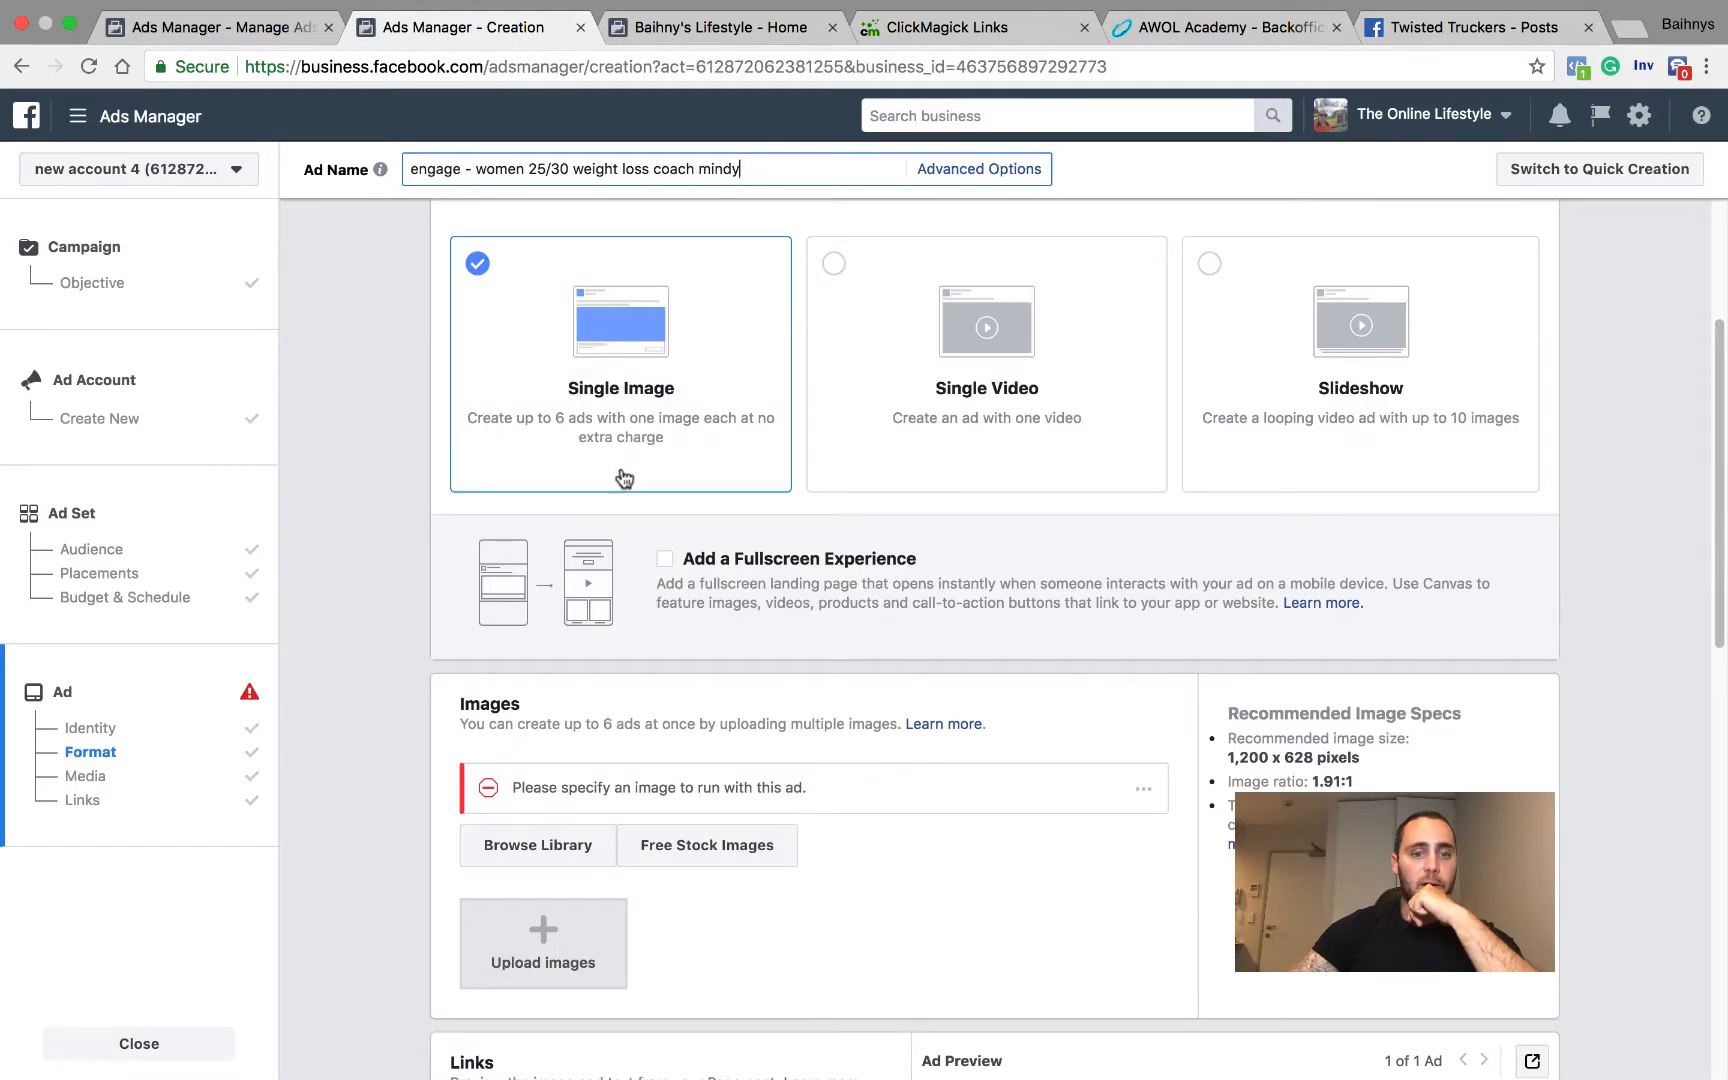
Step: Upload lose weight.jpg from the pics folder on the Back Up drive as the ad image
scroll(624, 477, down, 4)
click(543, 600)
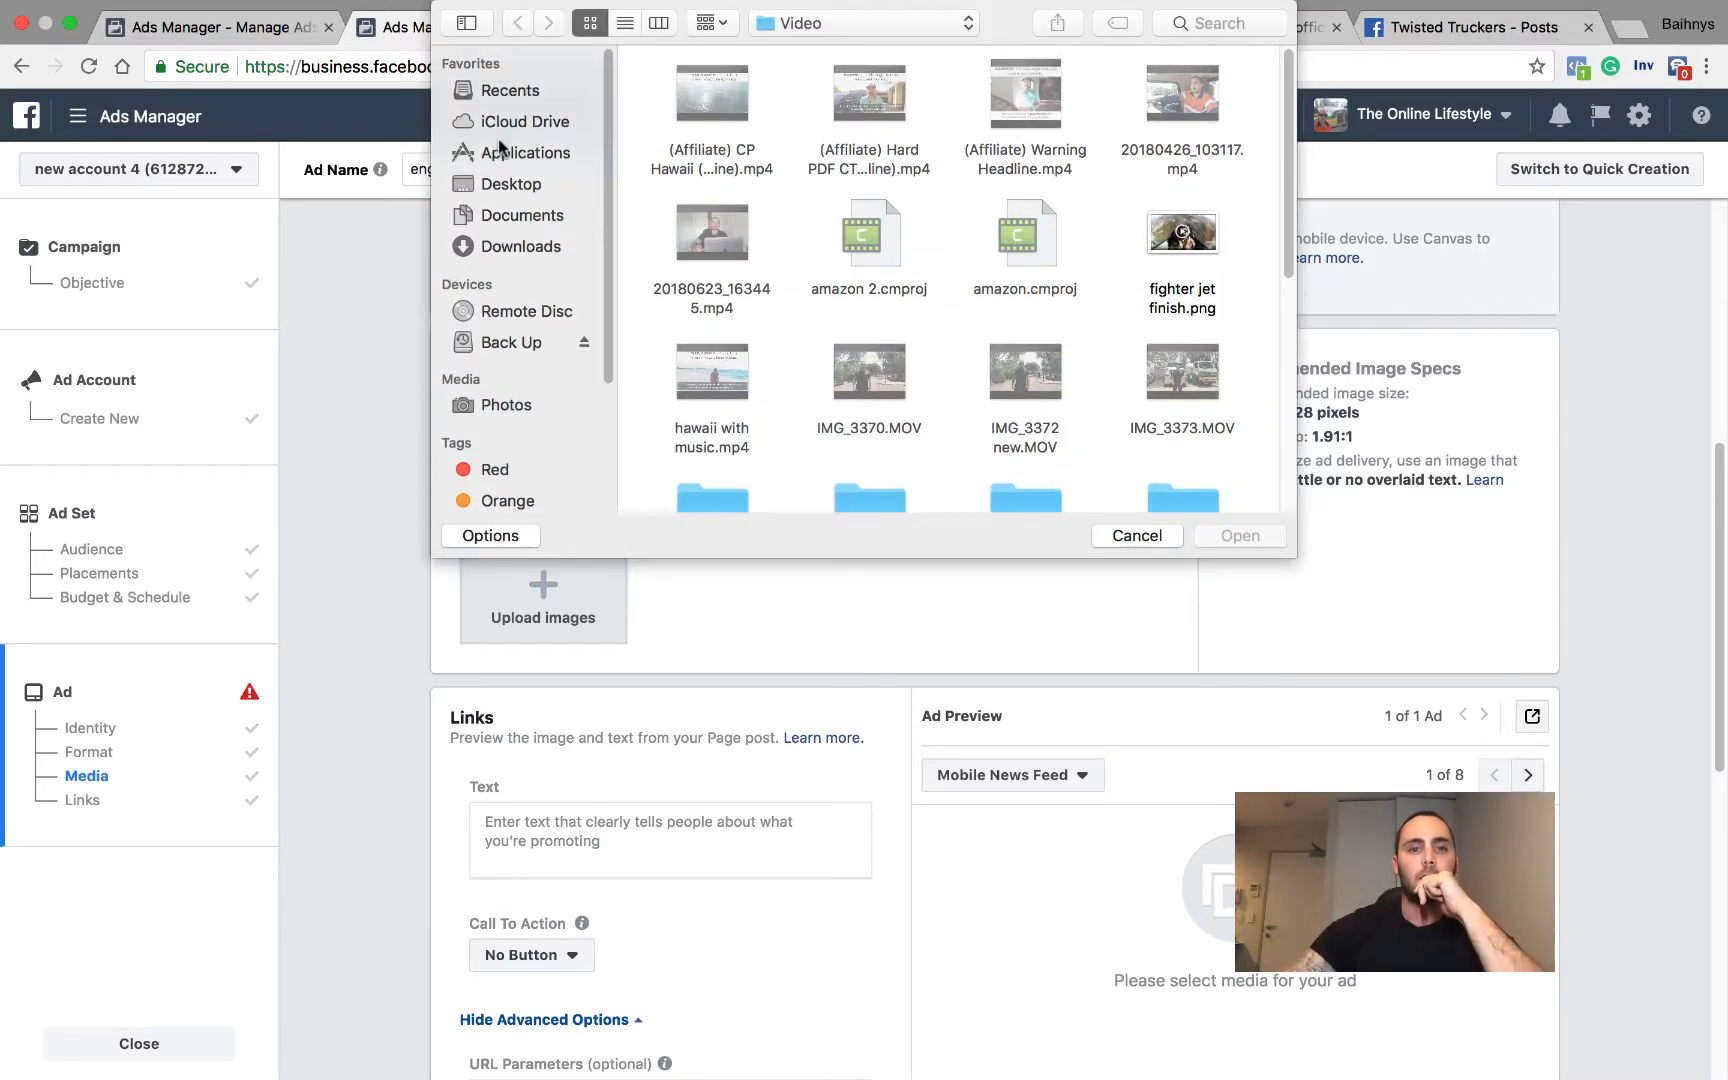
click(513, 343)
scroll(1005, 235, down, 5)
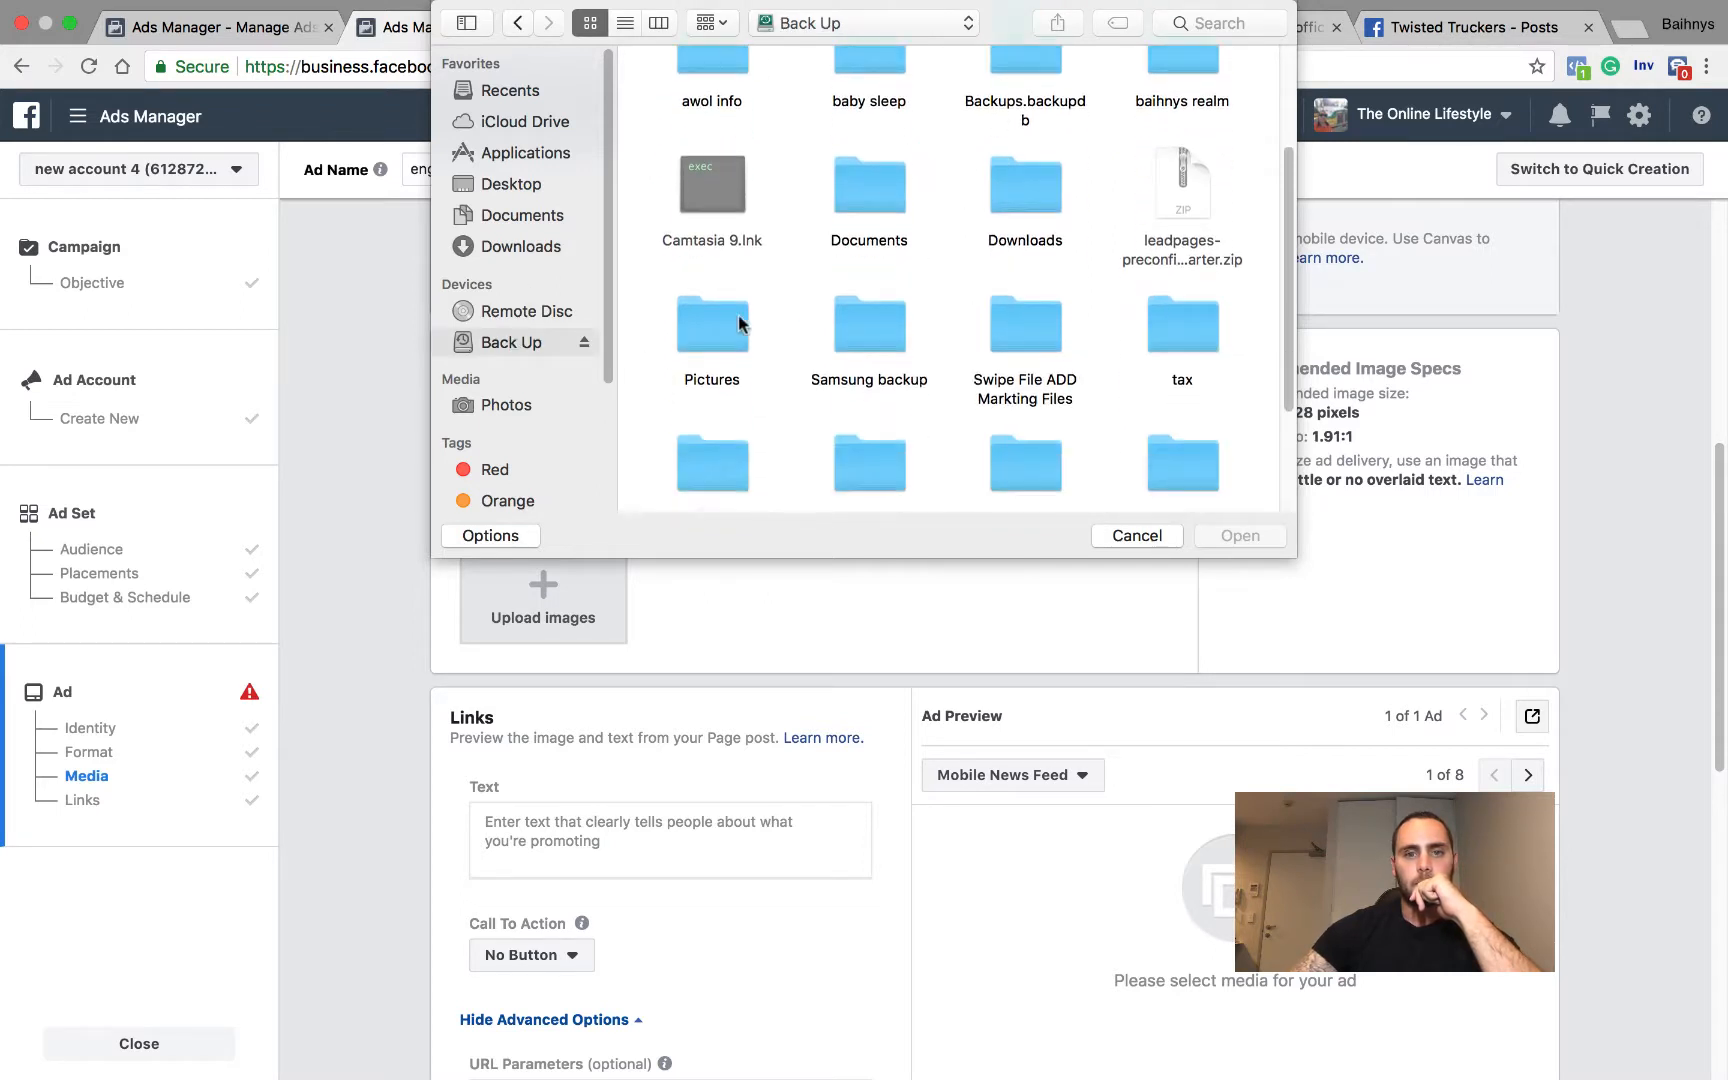
scroll(1100, 230, up, 5)
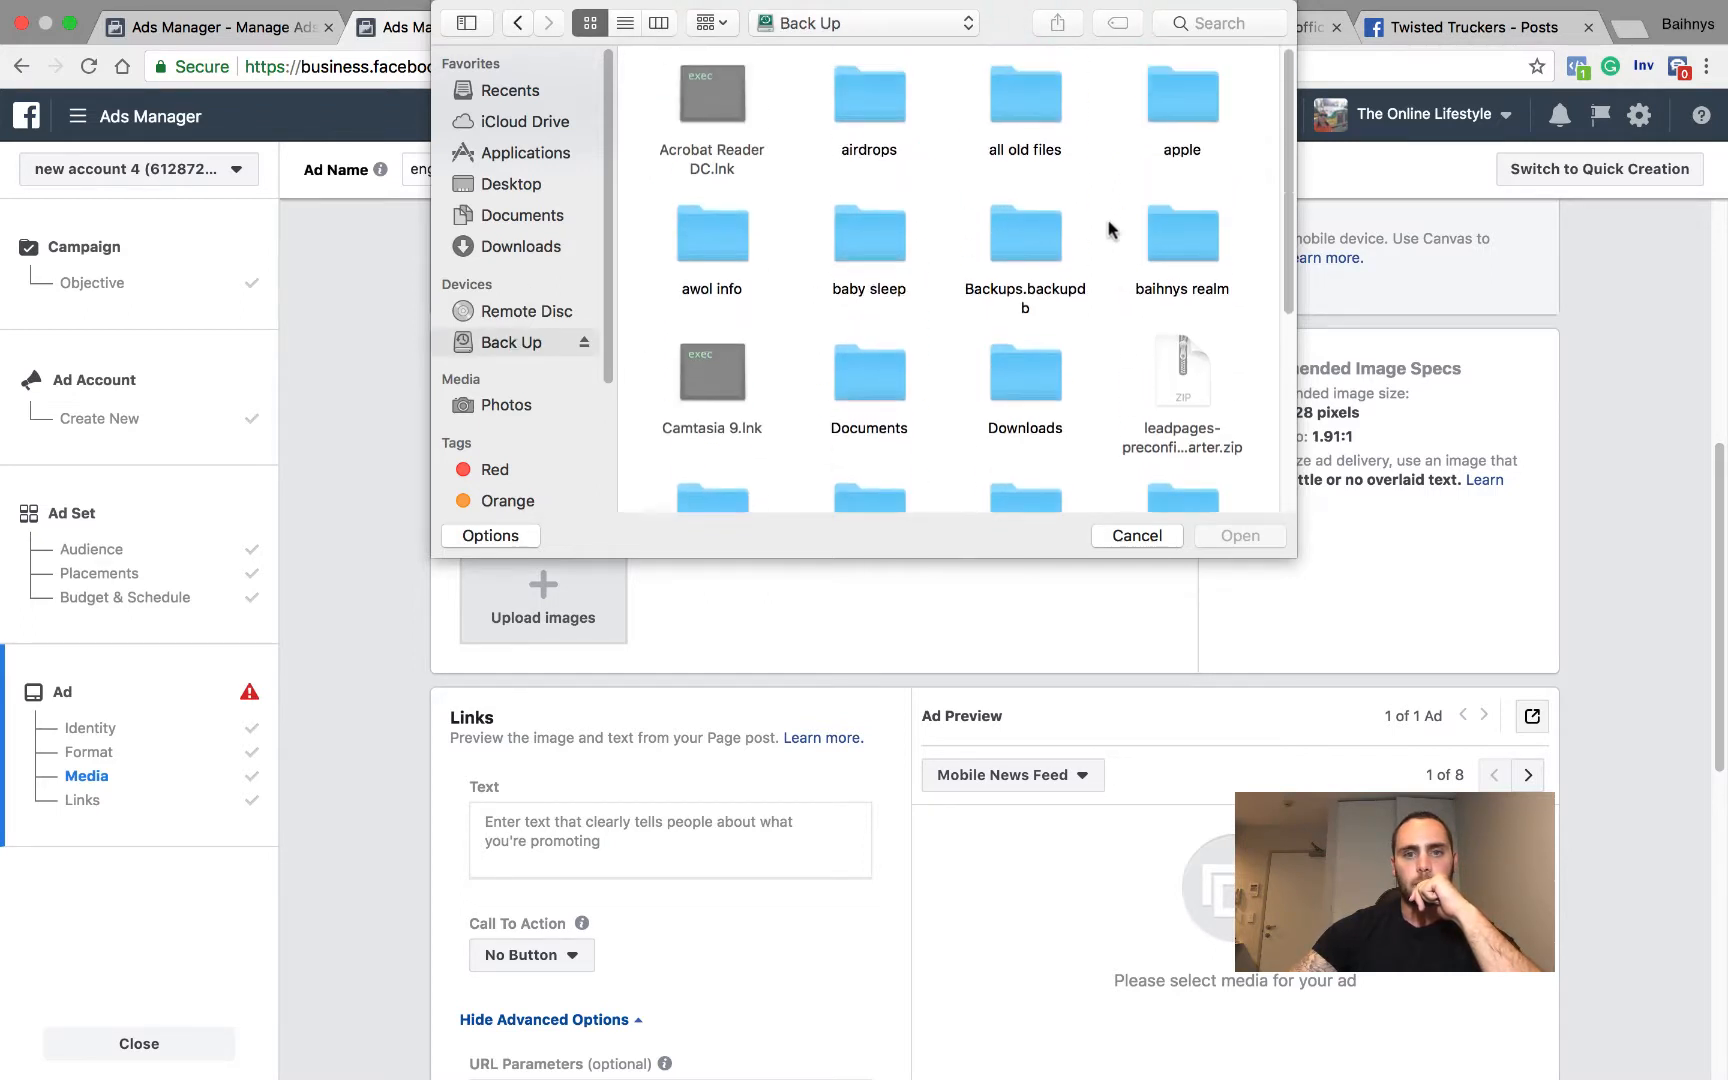
double_click(714, 240)
double_click(956, 237)
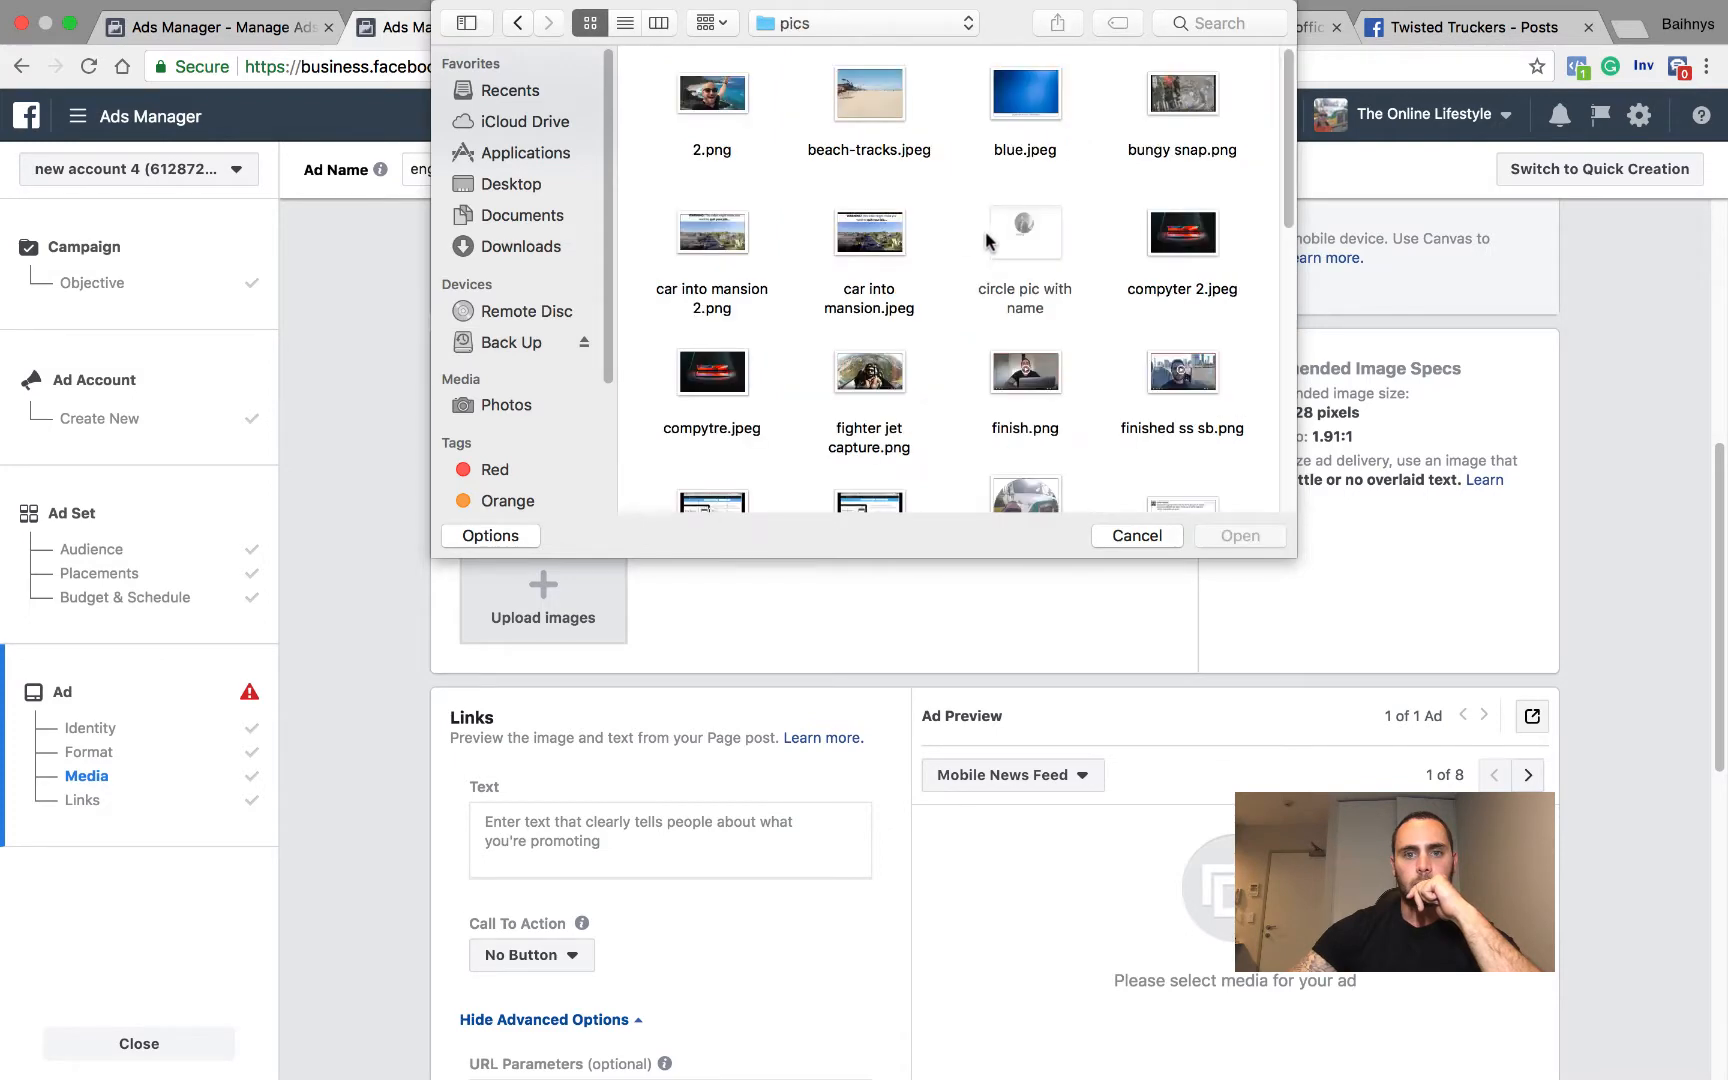
scroll(966, 240, down, 3)
scroll(966, 240, down, 2)
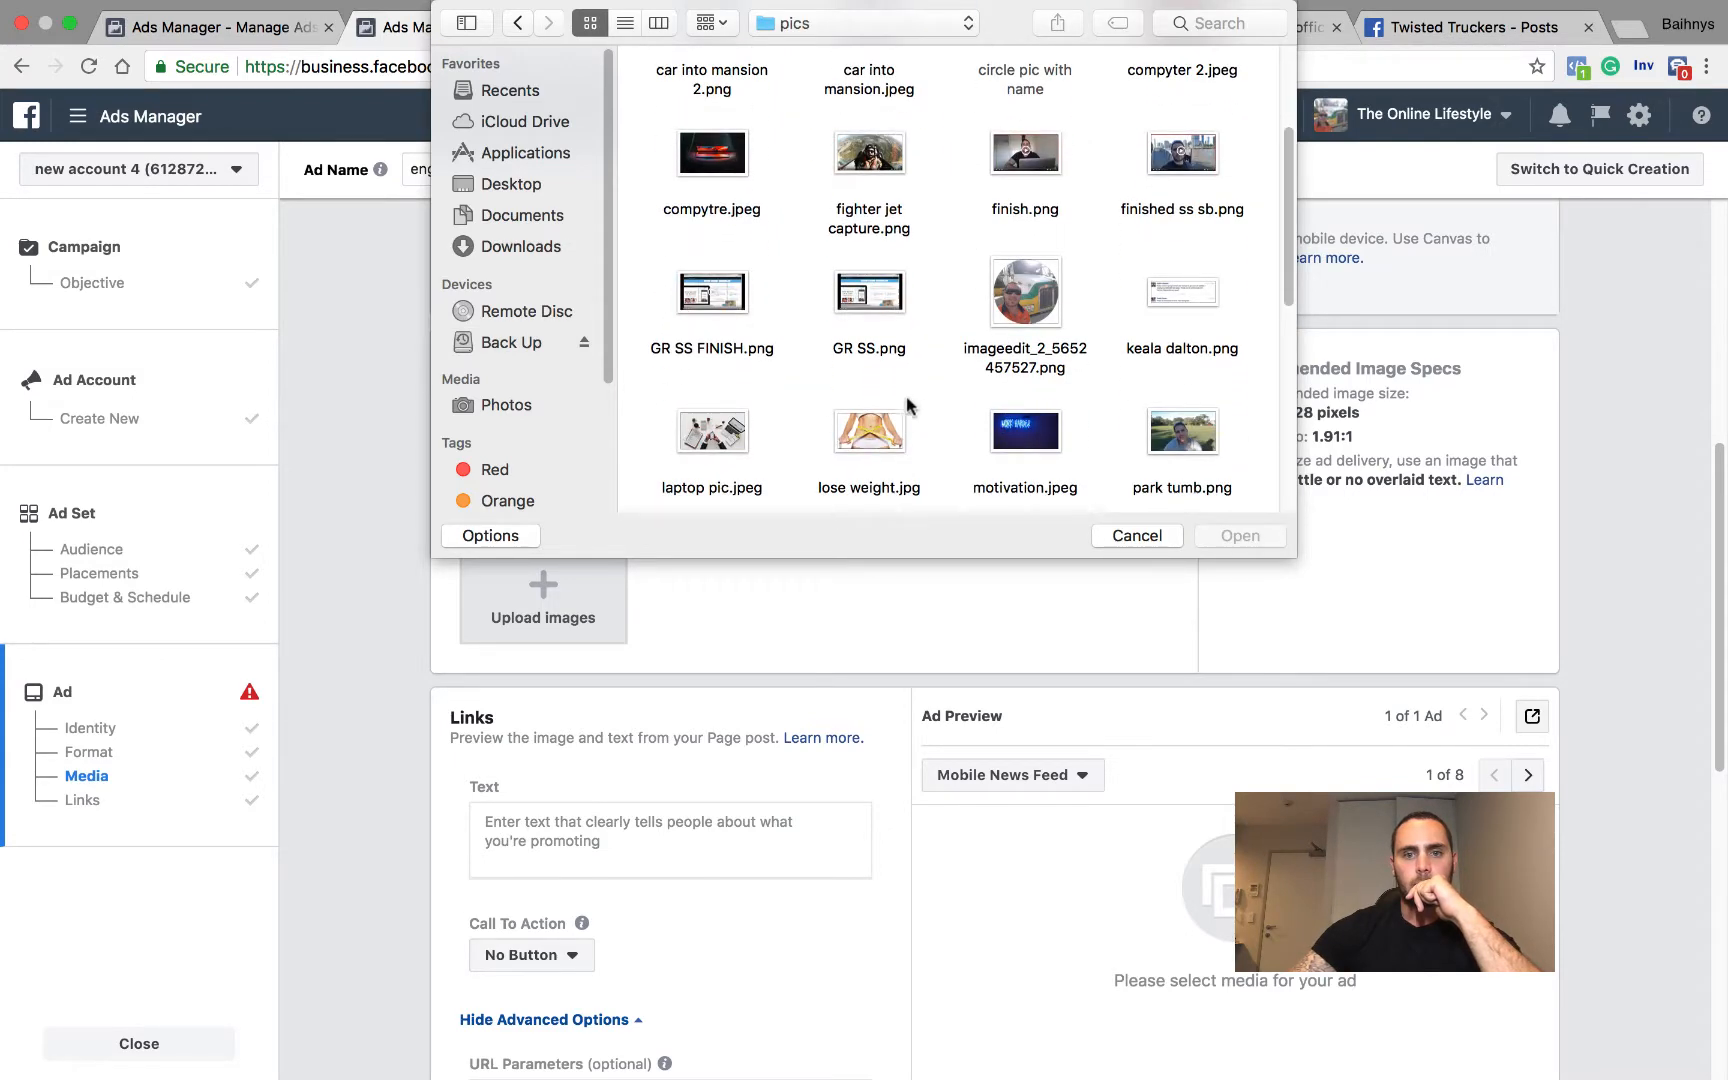
click(881, 440)
click(1240, 537)
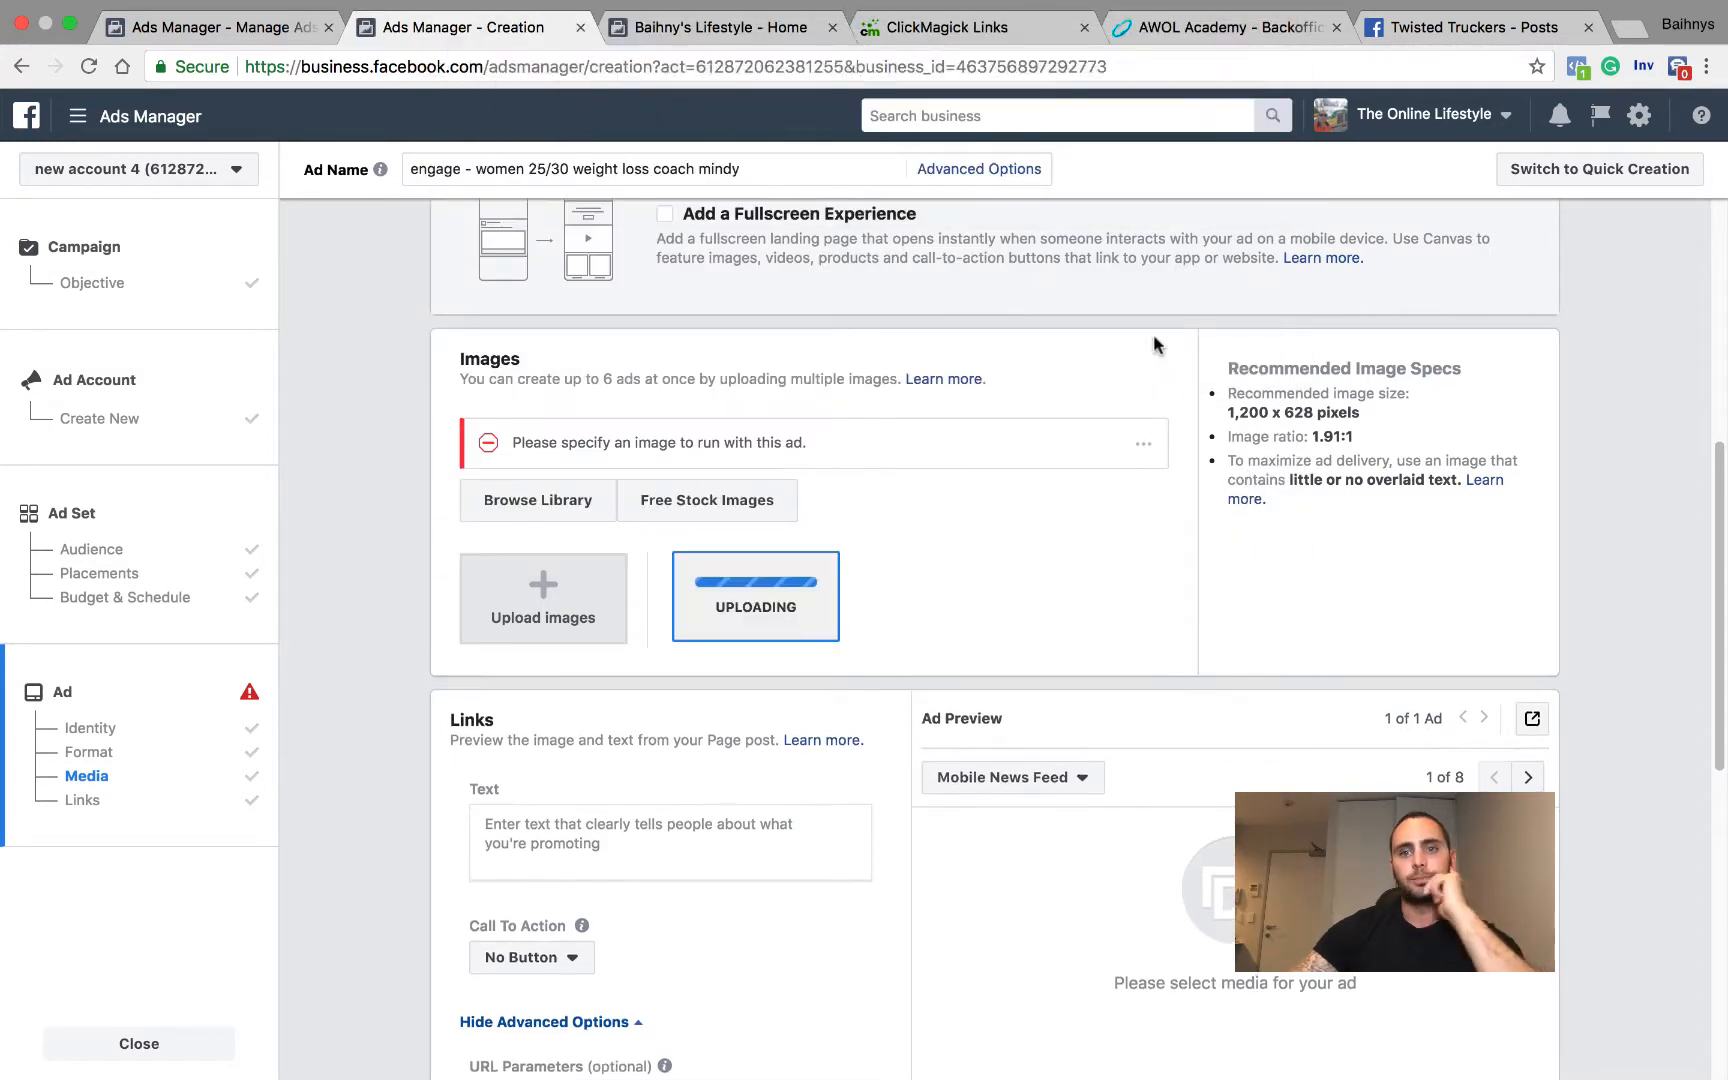
Step: Check the ad preview with the uploaded image and the Facebook Pages available to represent the business, keeping the current Page
scroll(1120, 370, down, 3)
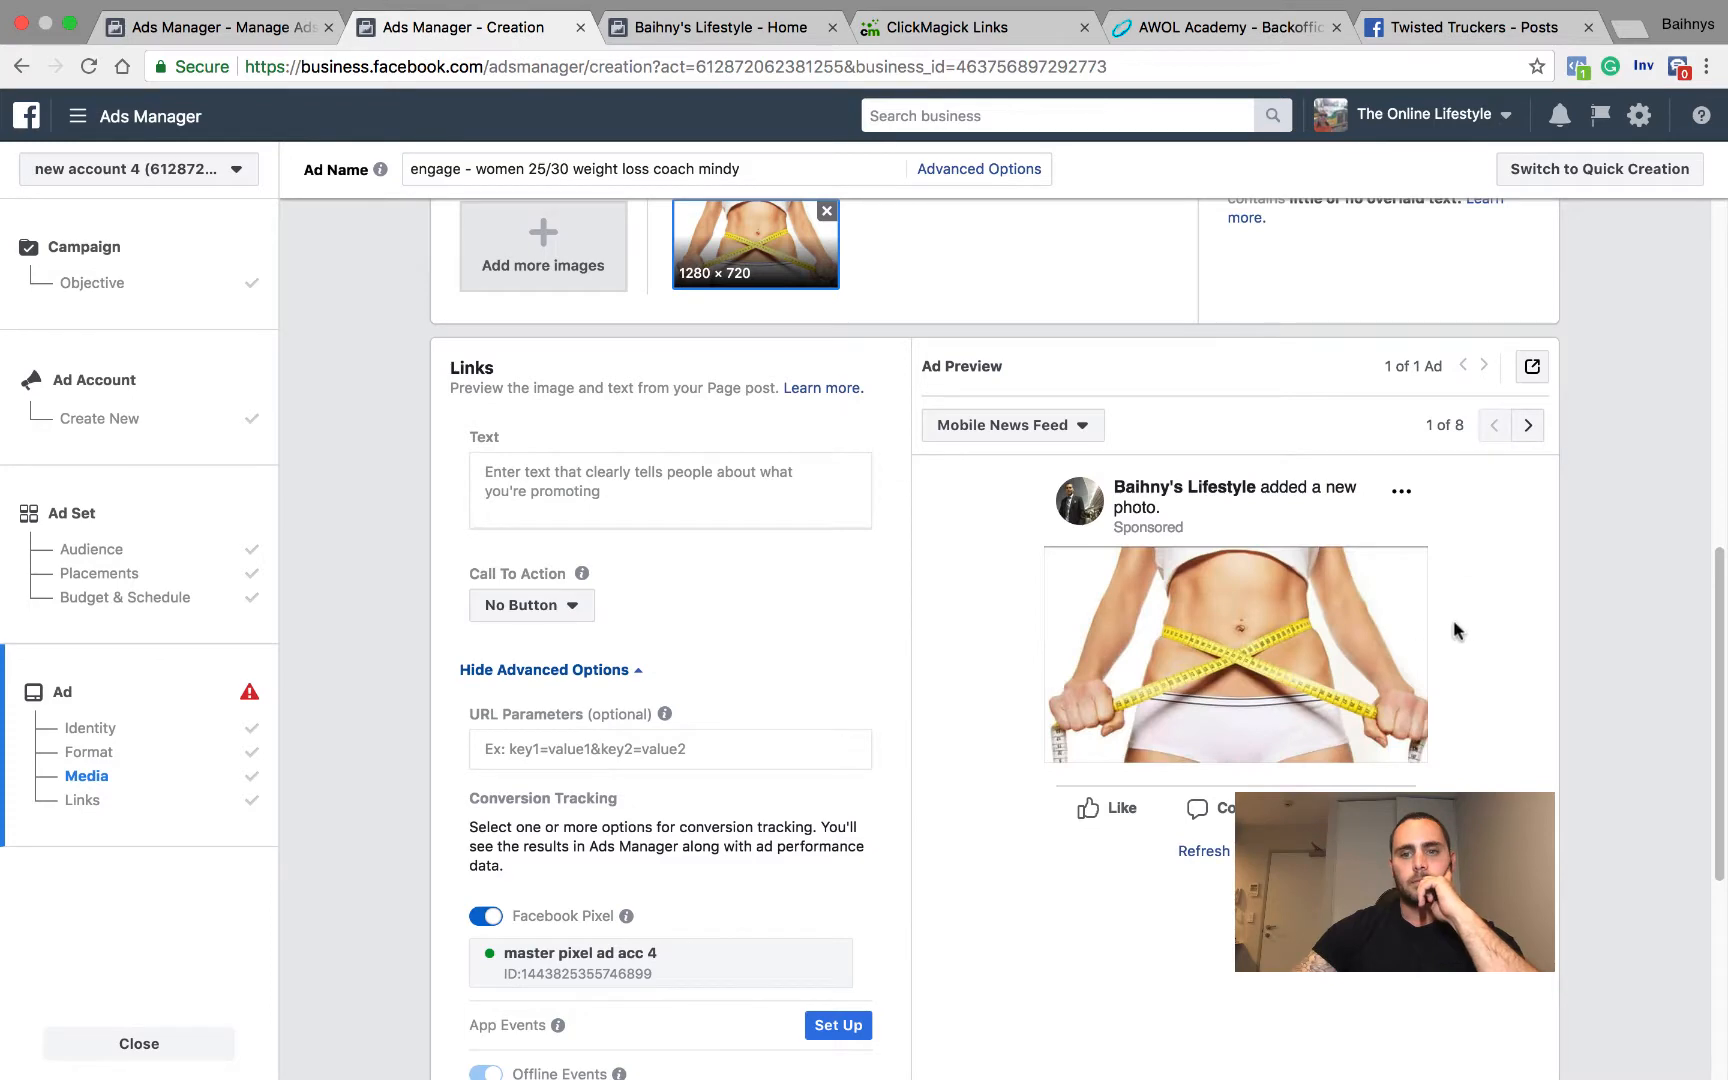
scroll(600, 450, up, 10)
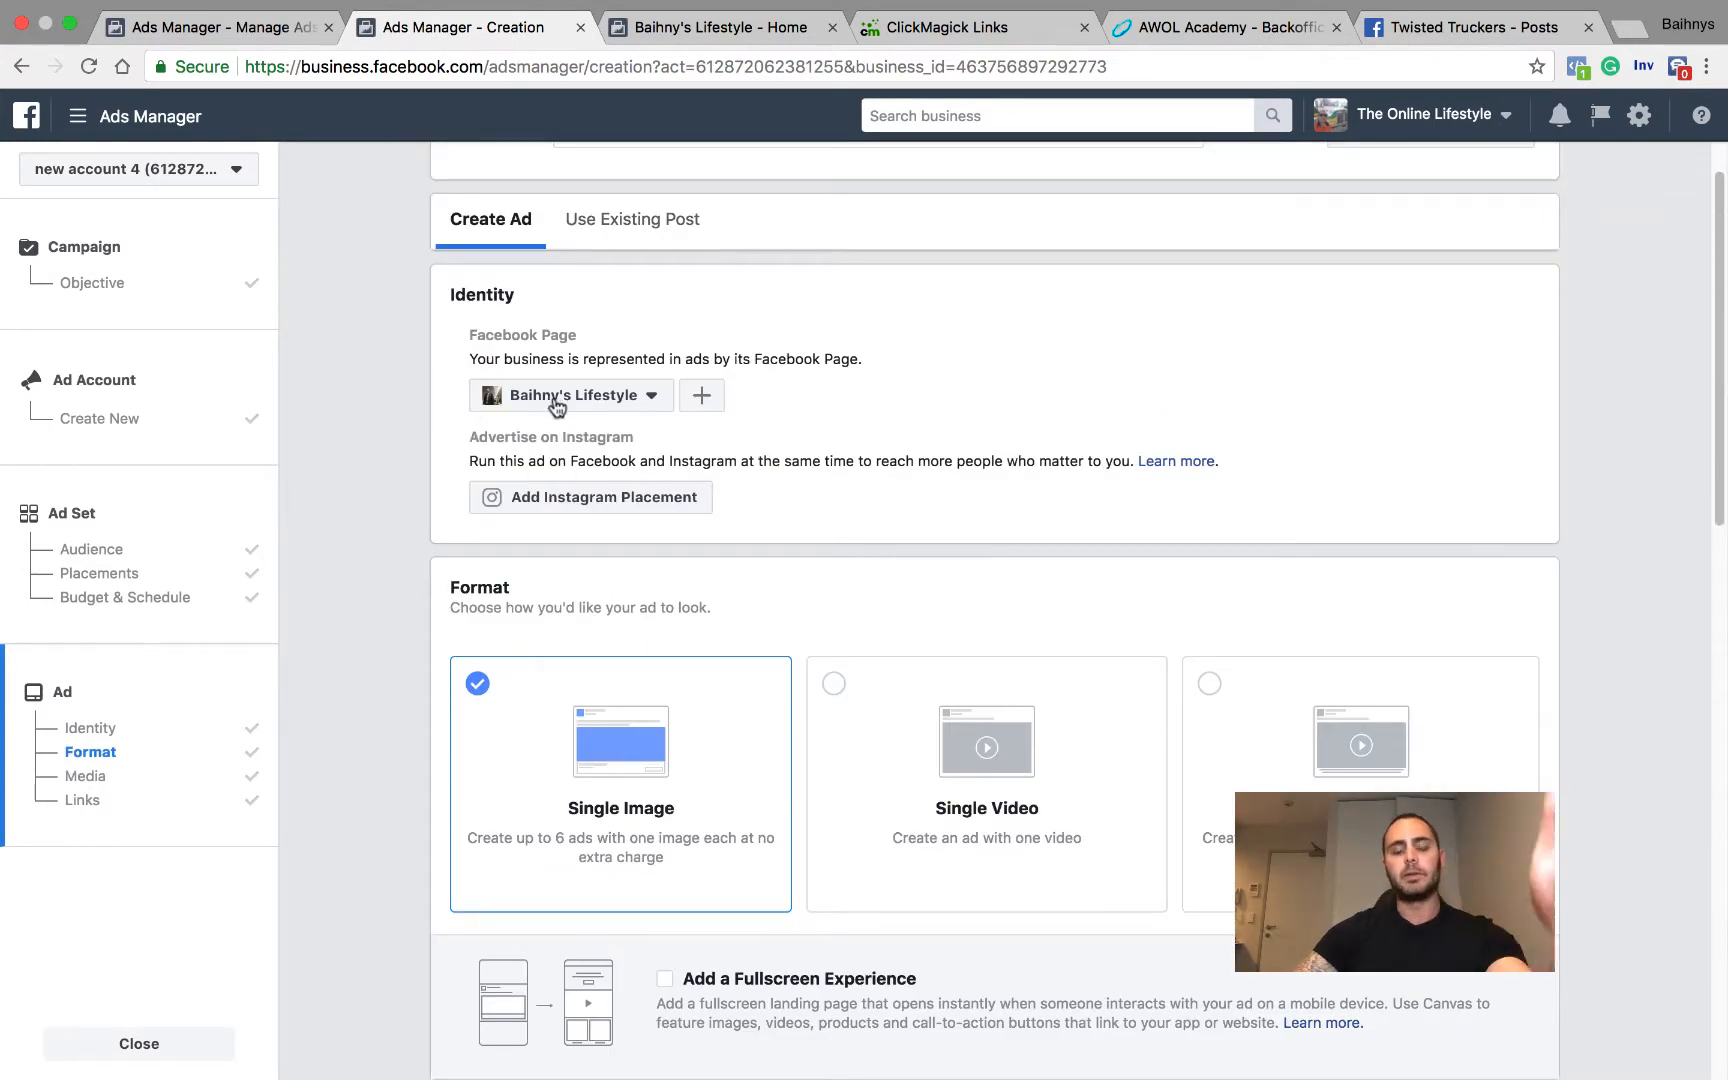
scroll(600, 450, down, 5)
scroll(787, 517, up, 5)
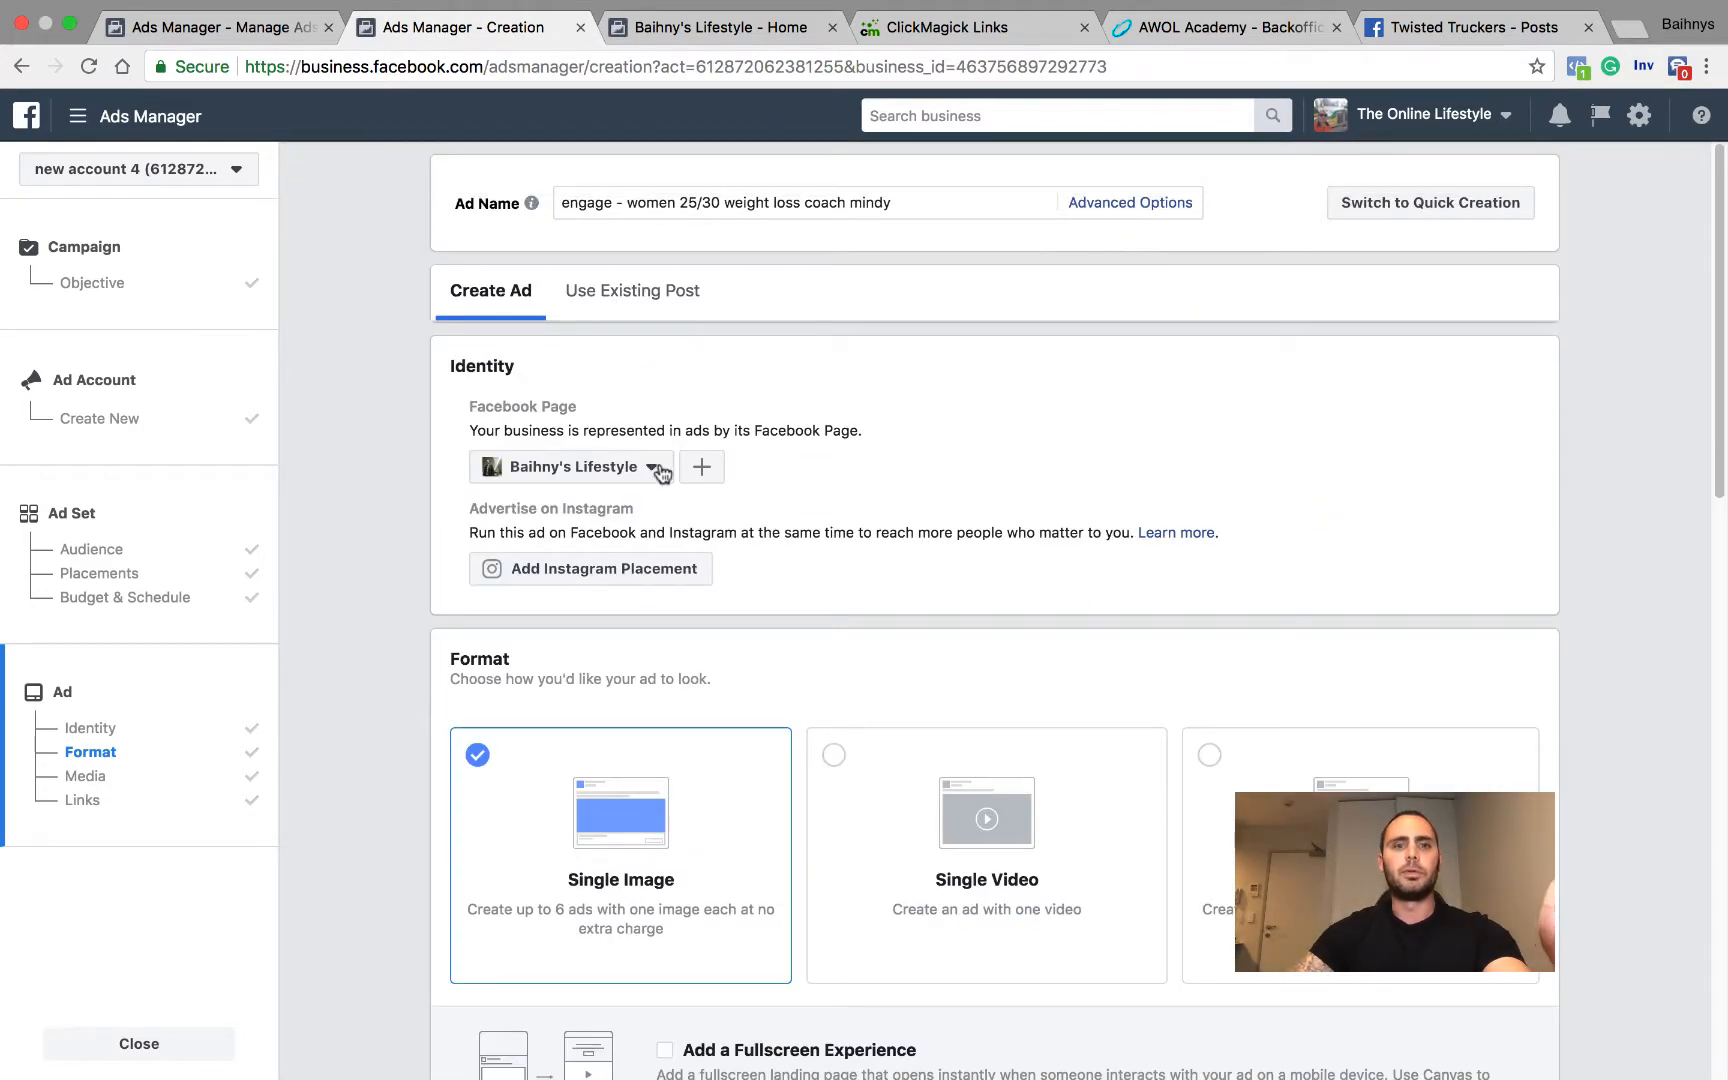
click(660, 466)
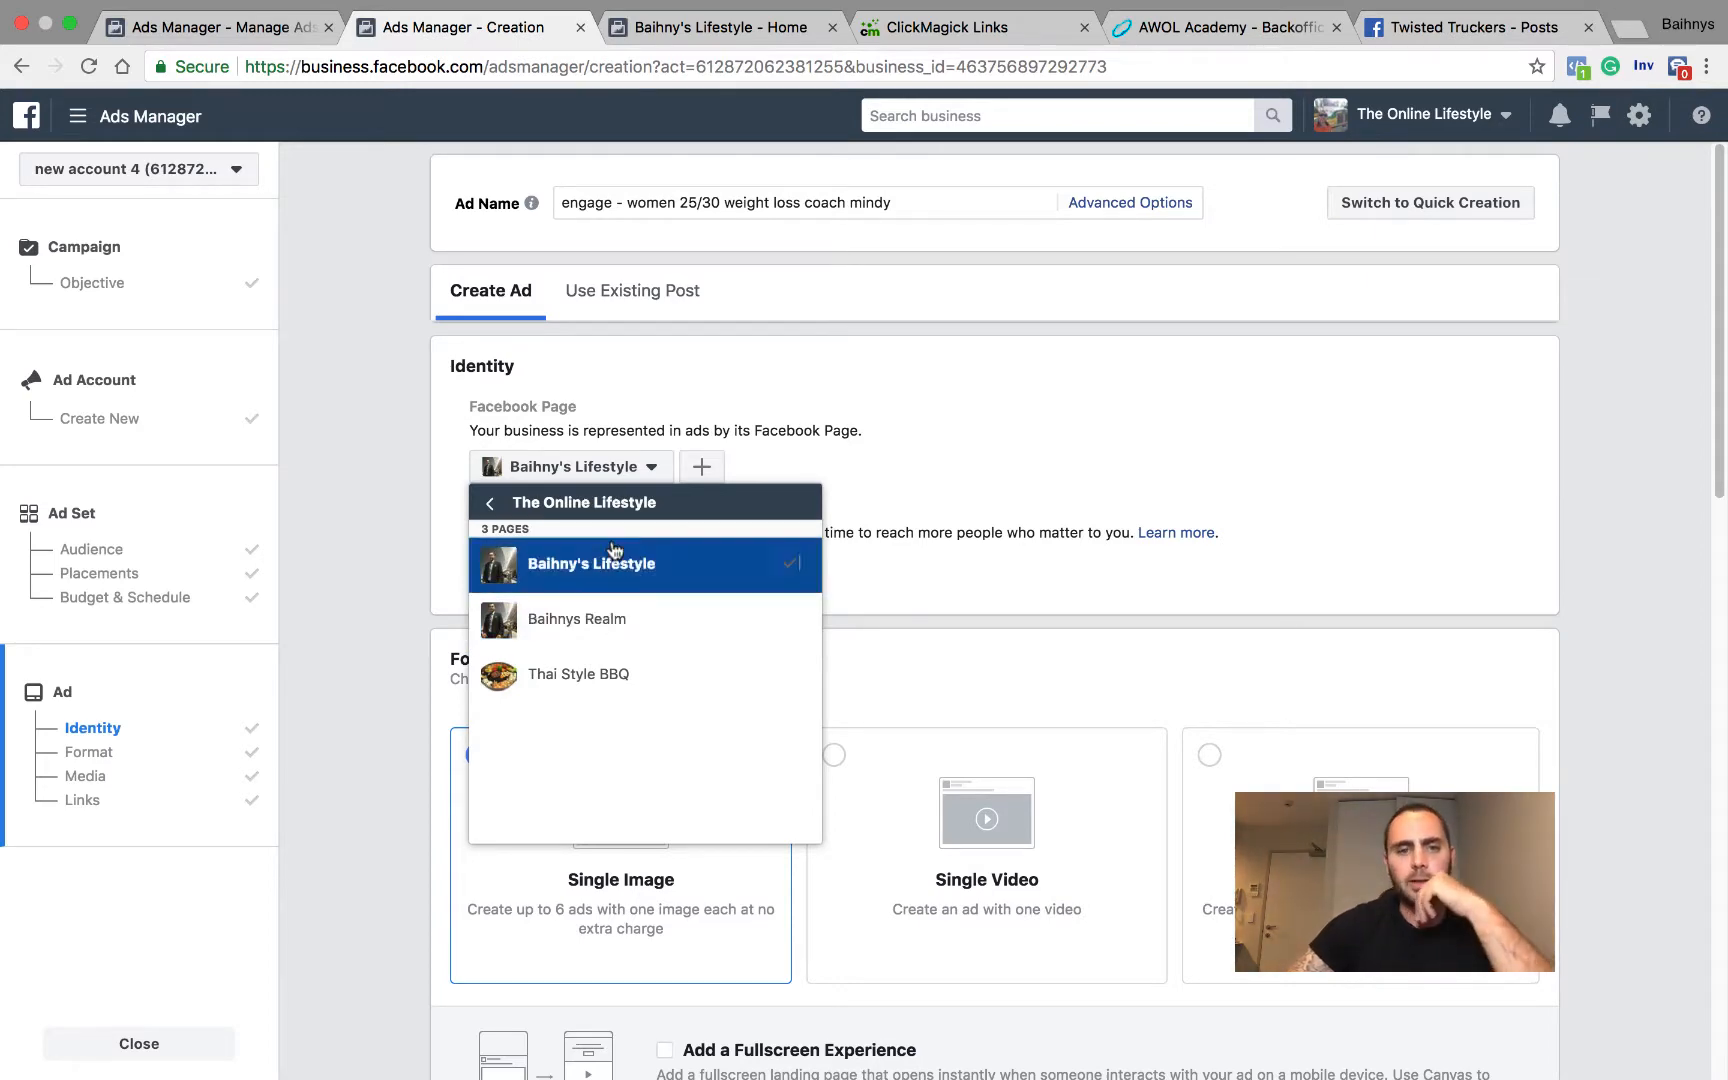
click(1220, 444)
Step: Start the ad text with the line "Hey Ladies what to learn how to lose 10 kgs in 10 days?"
scroll(740, 540, down, 1)
scroll(745, 563, down, 8)
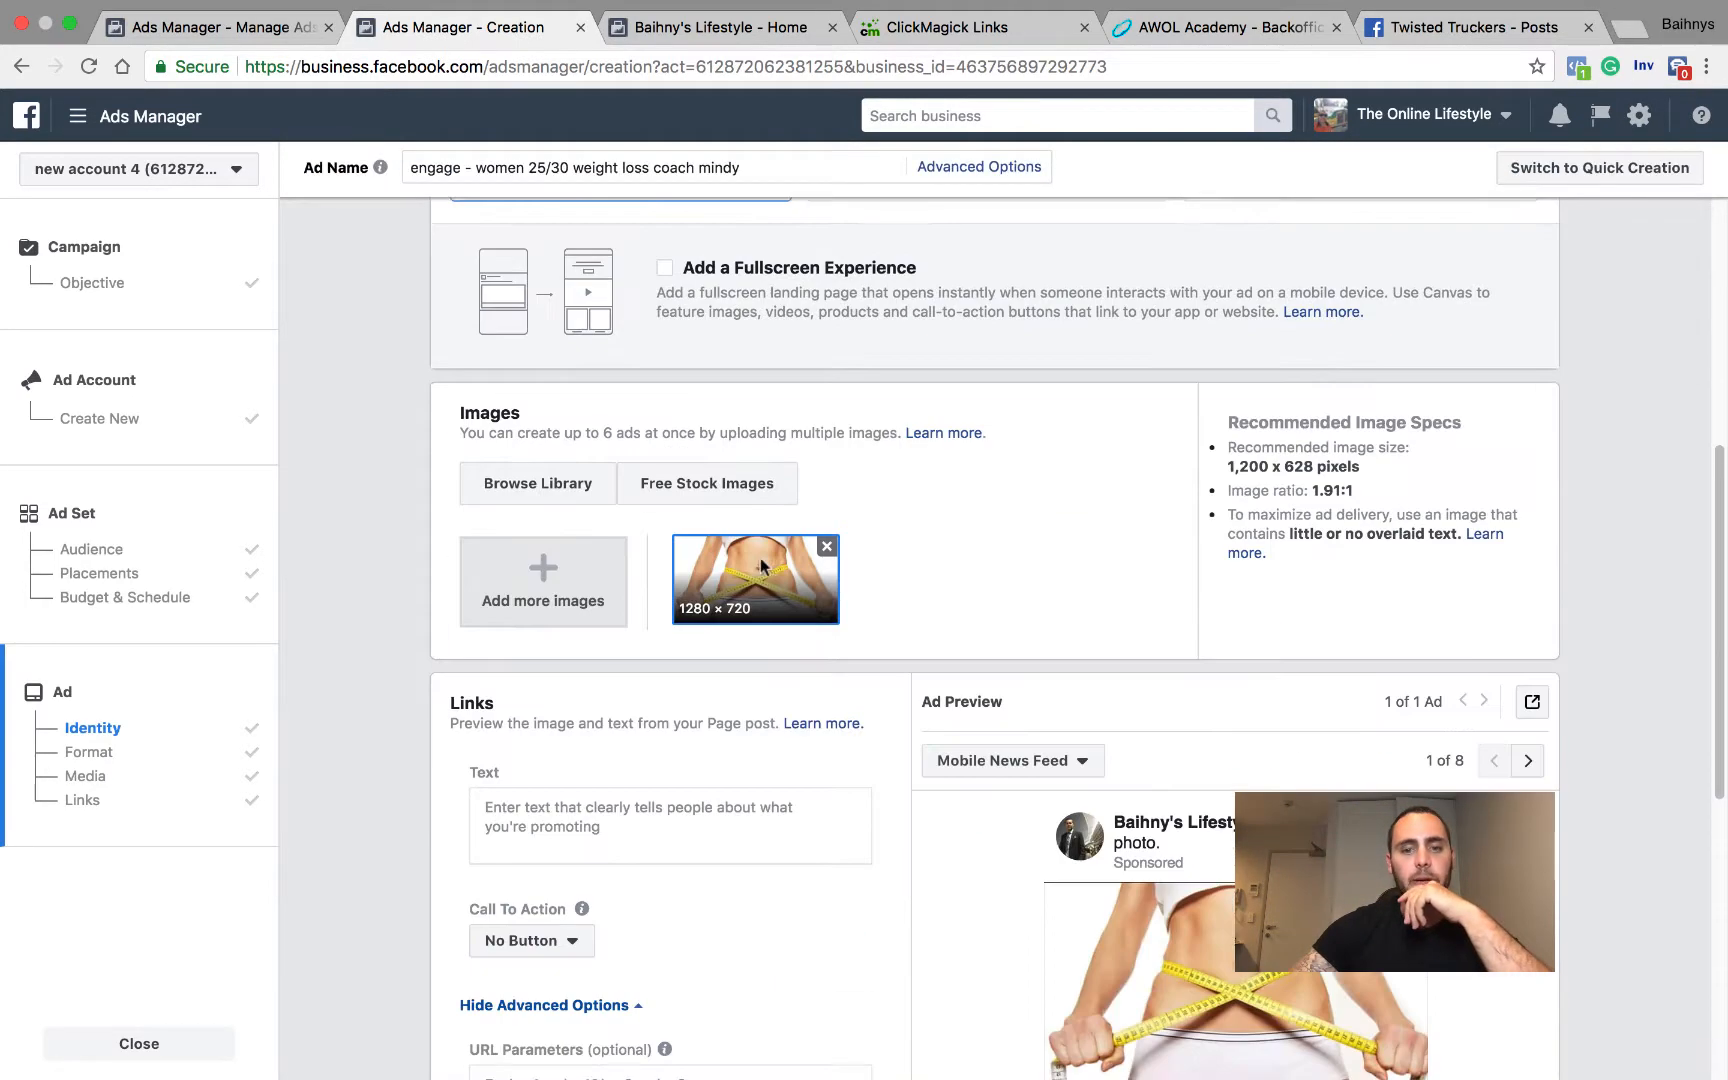
scroll(912, 785, down, 3)
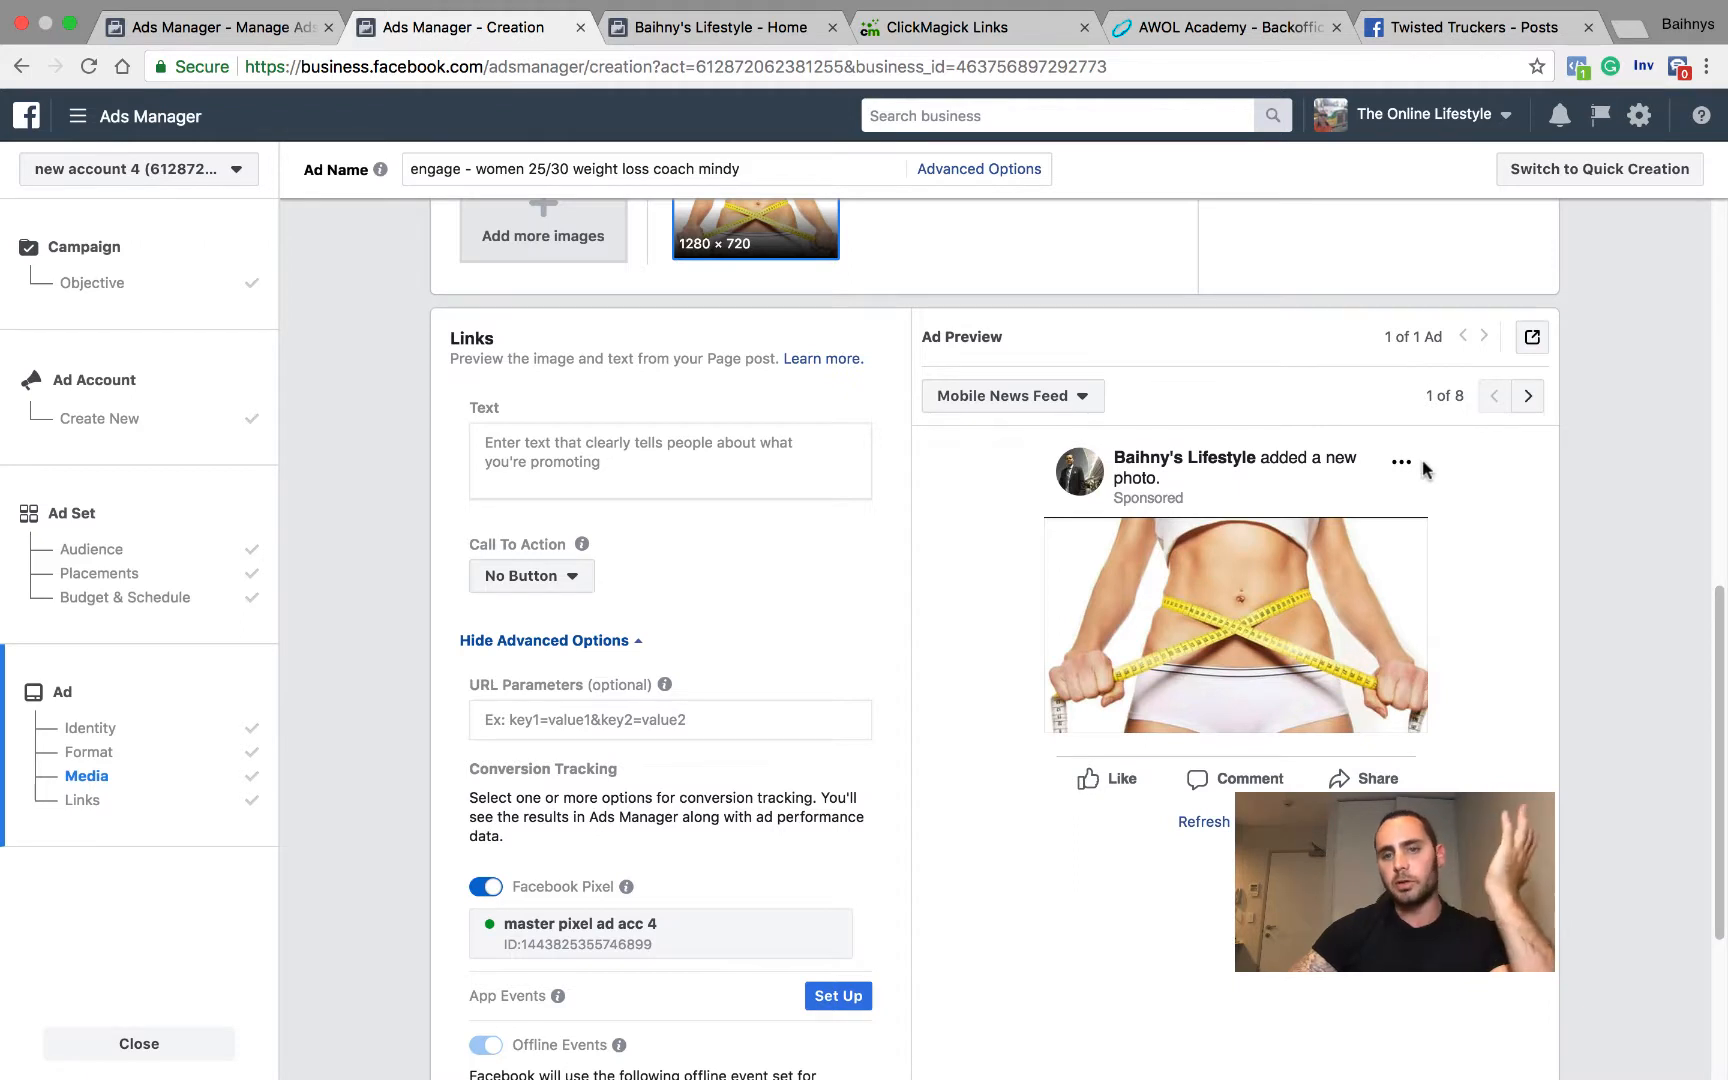
click(551, 434)
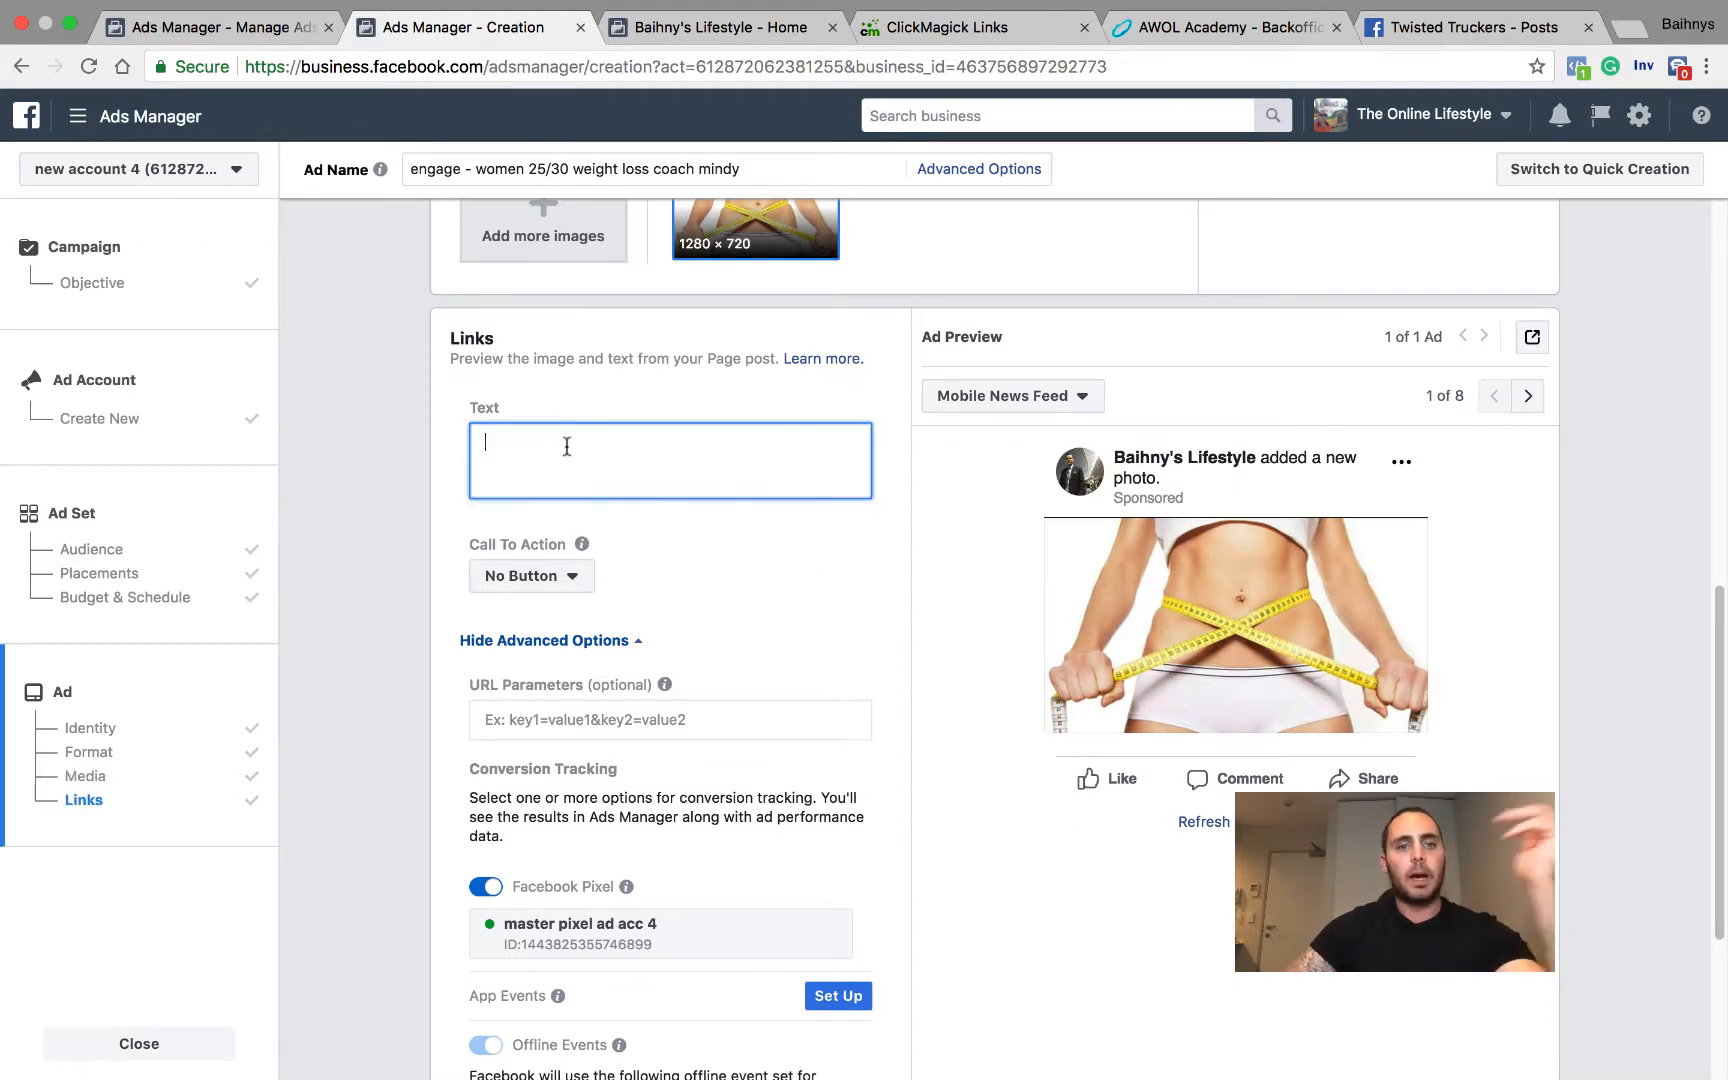
text(Hey )
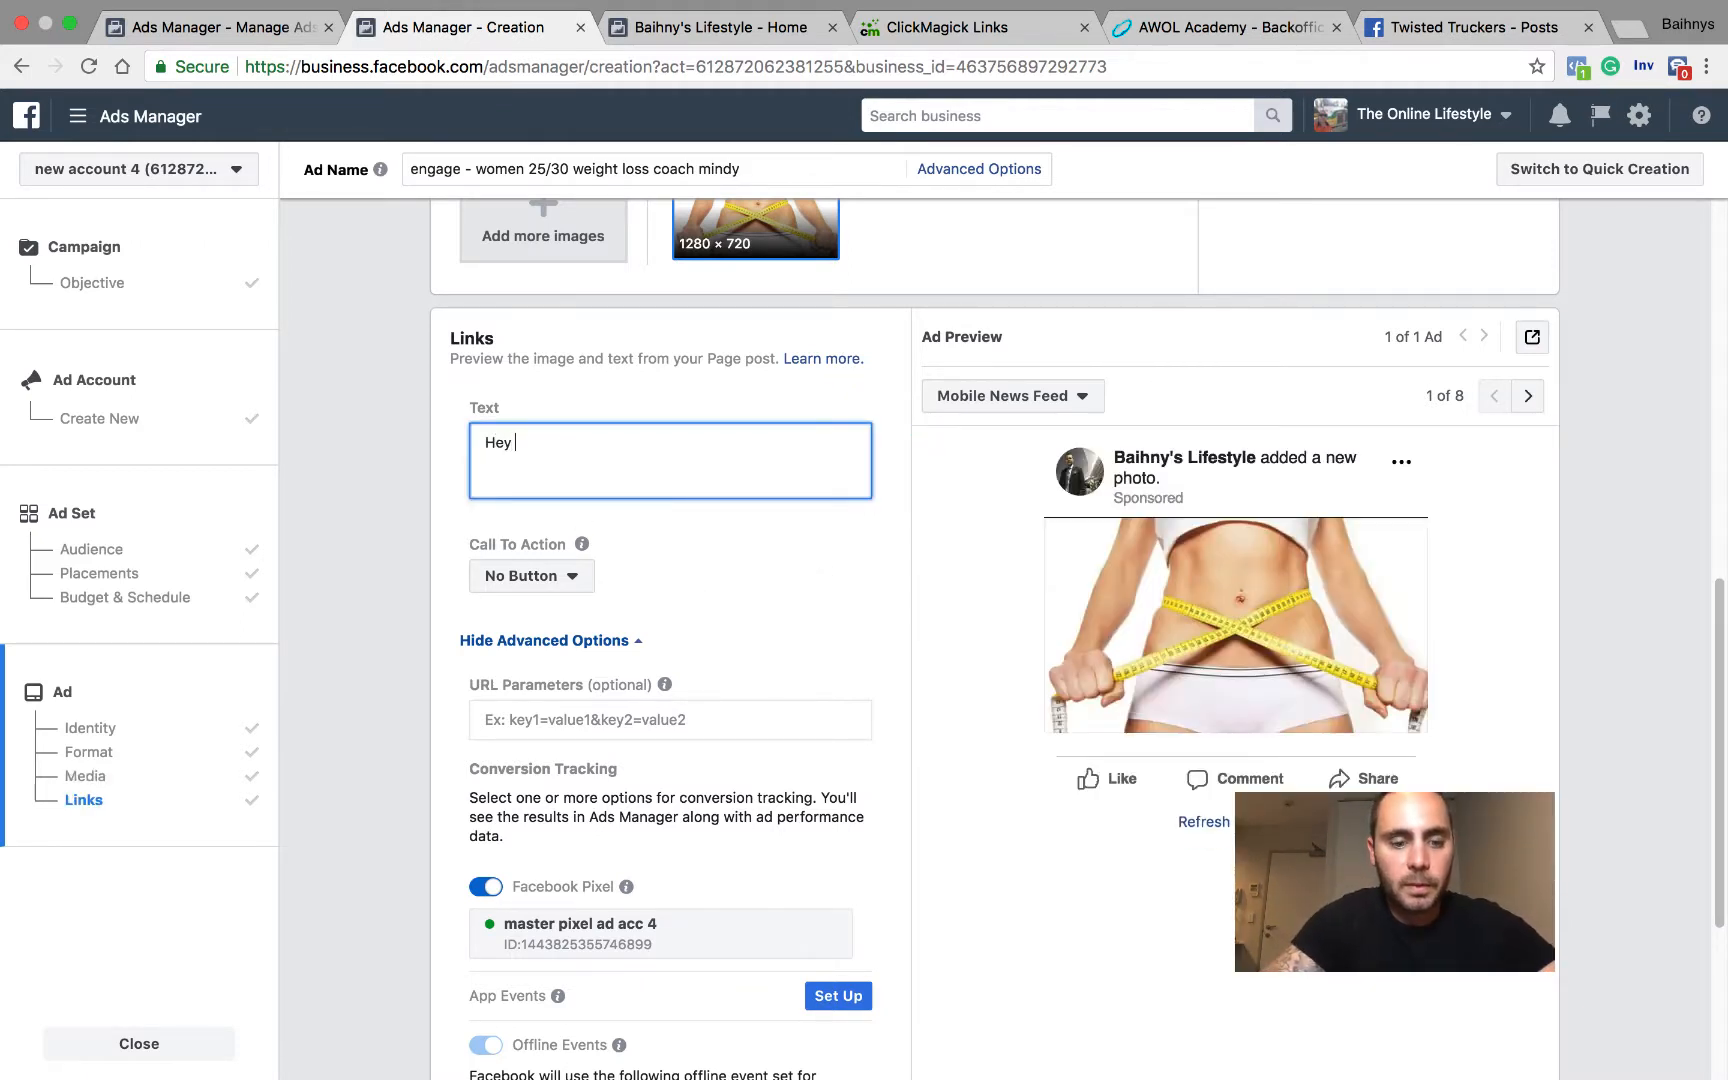
text(Ladies )
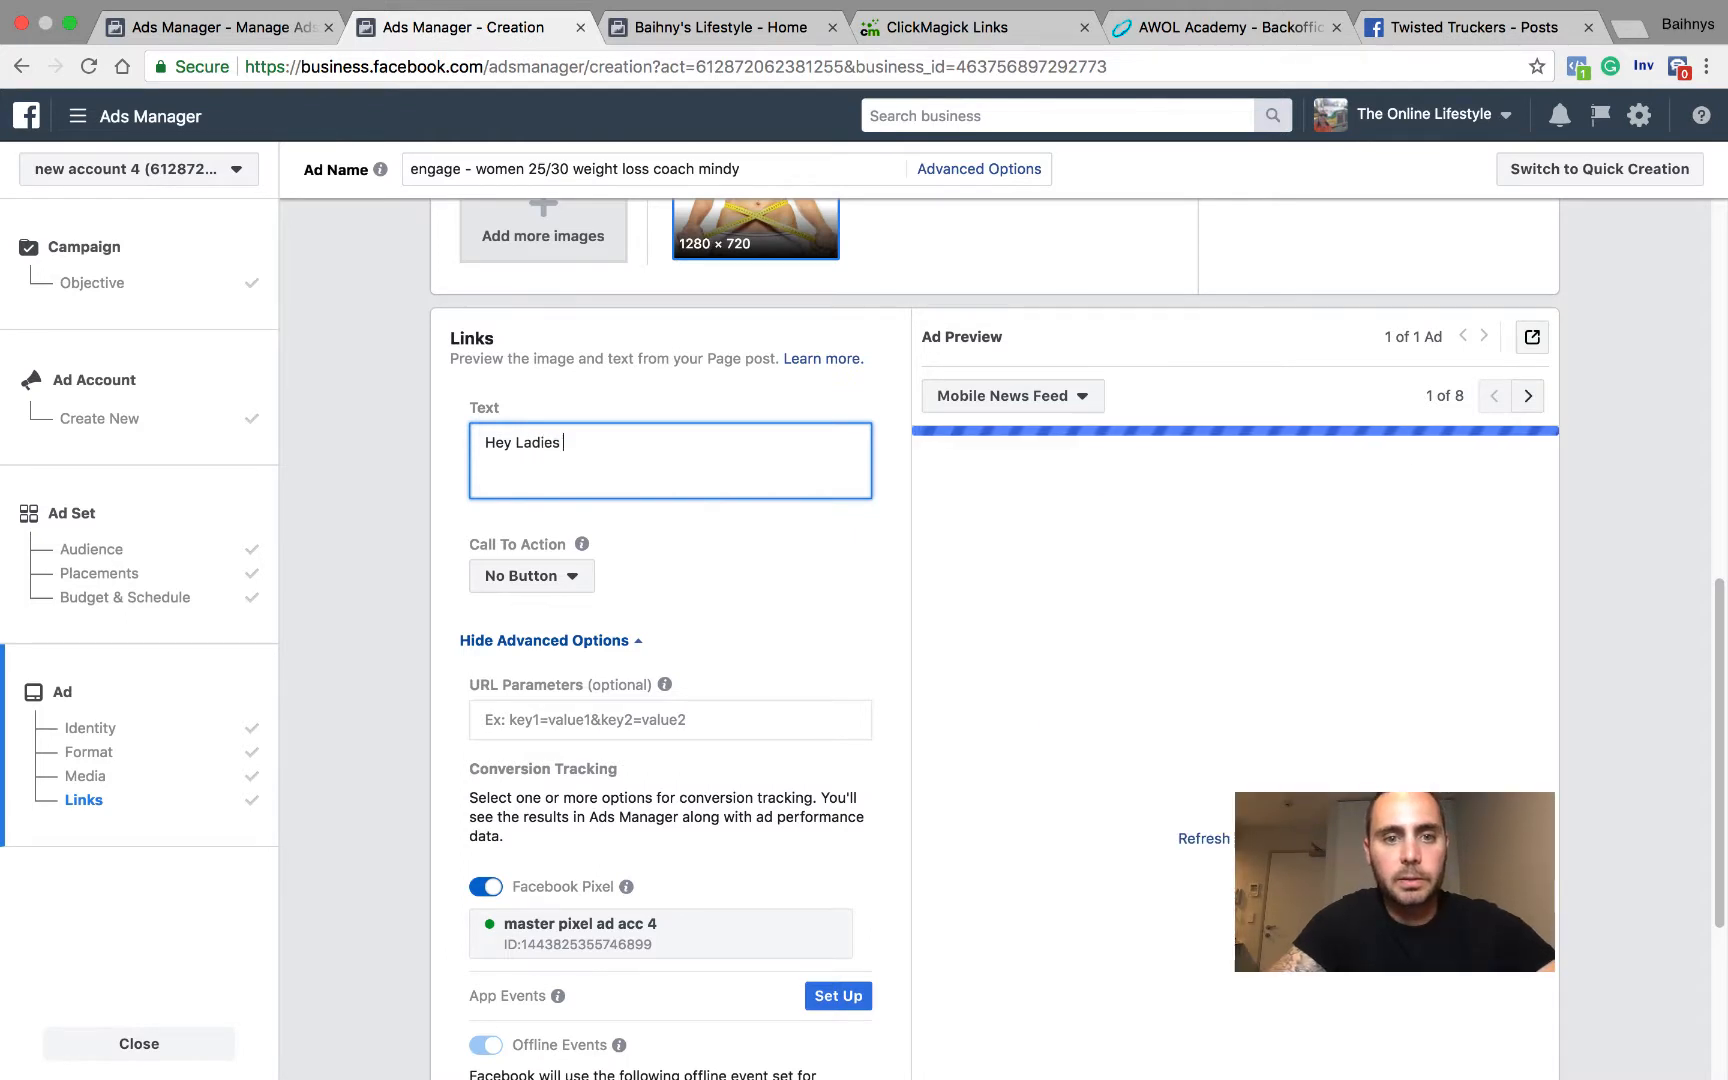
text(w)
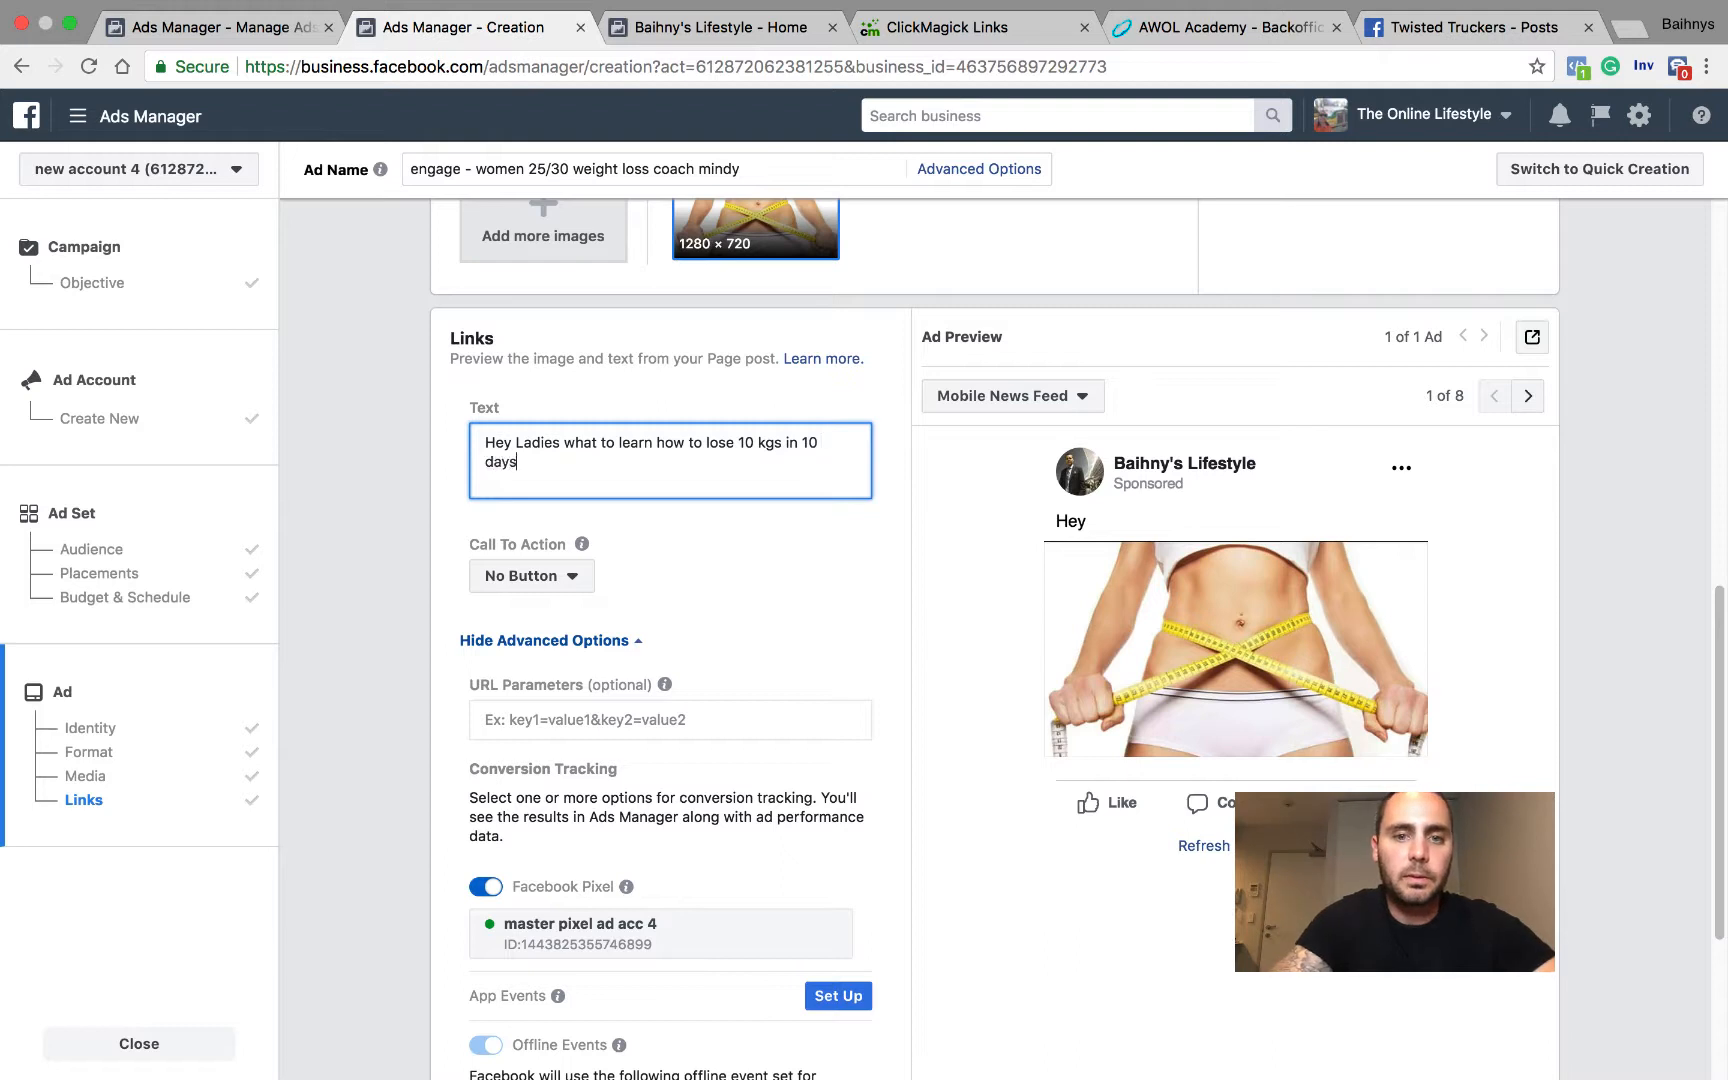
text(?)
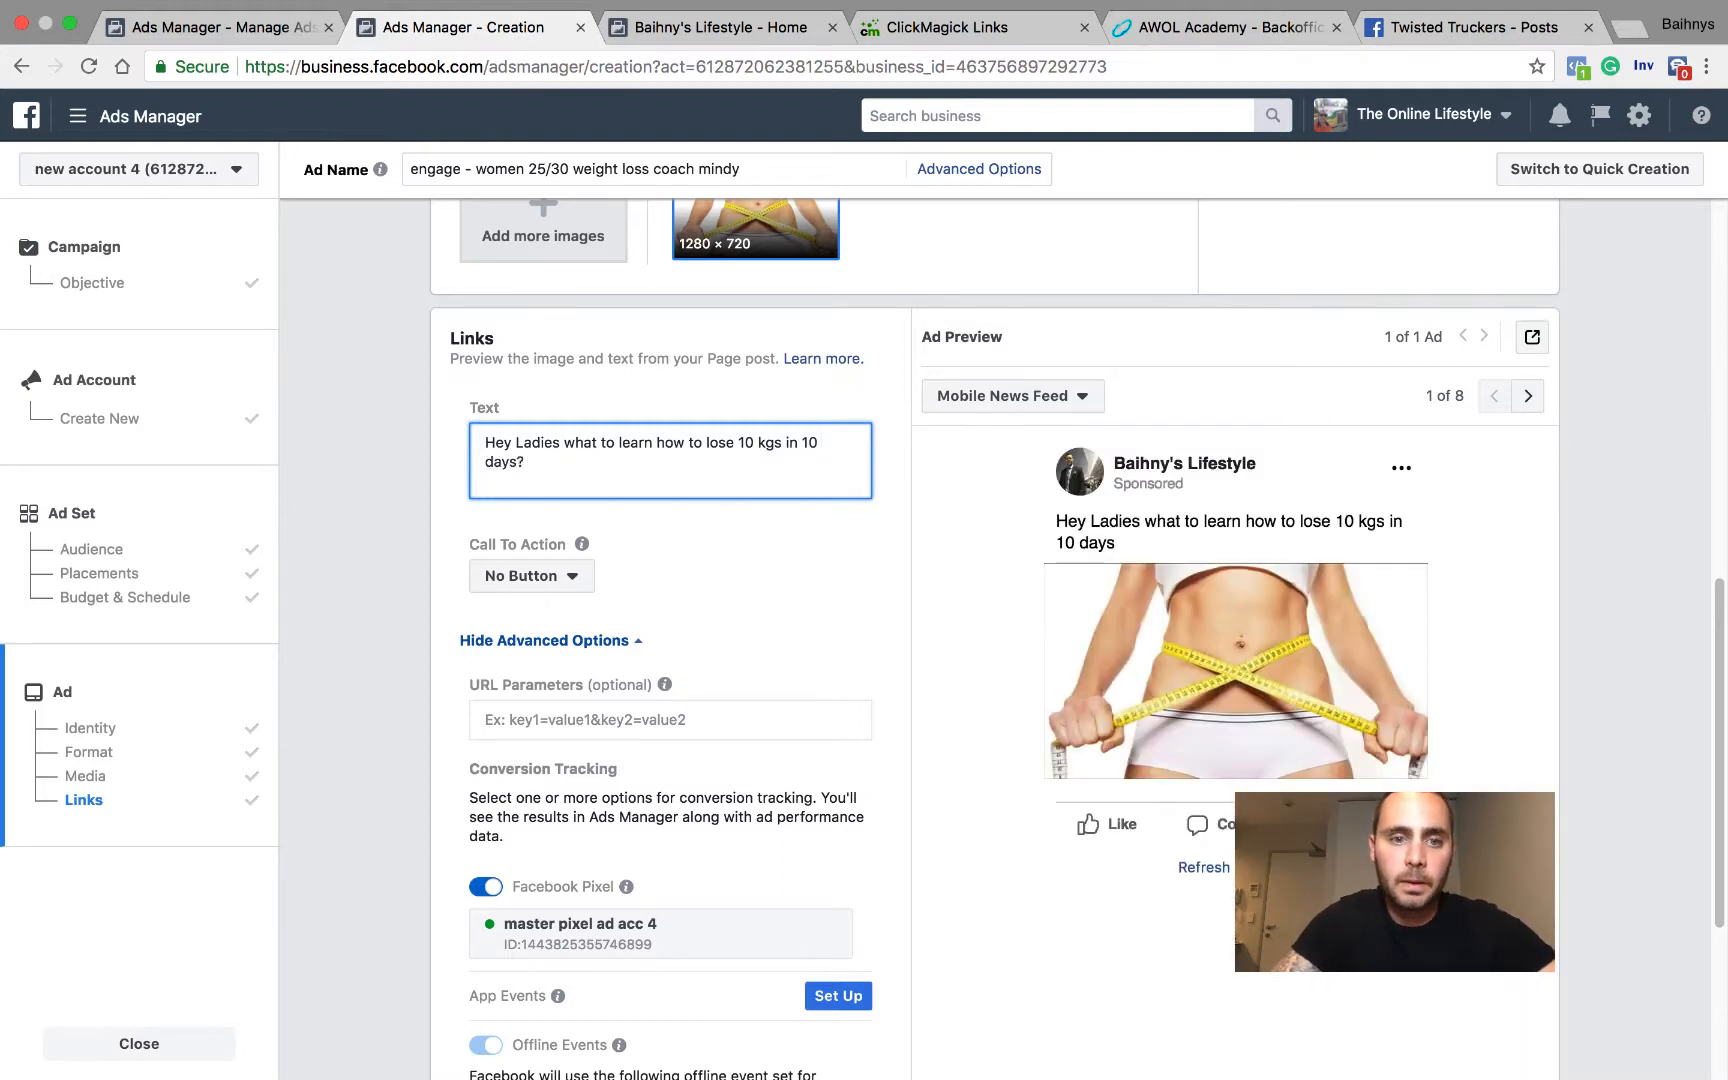
Step: Add a separate paragraph reading "Click the link to find out more." below the ad text's opening question
key(Return)
key(Return)
text(ck the link to find ou)
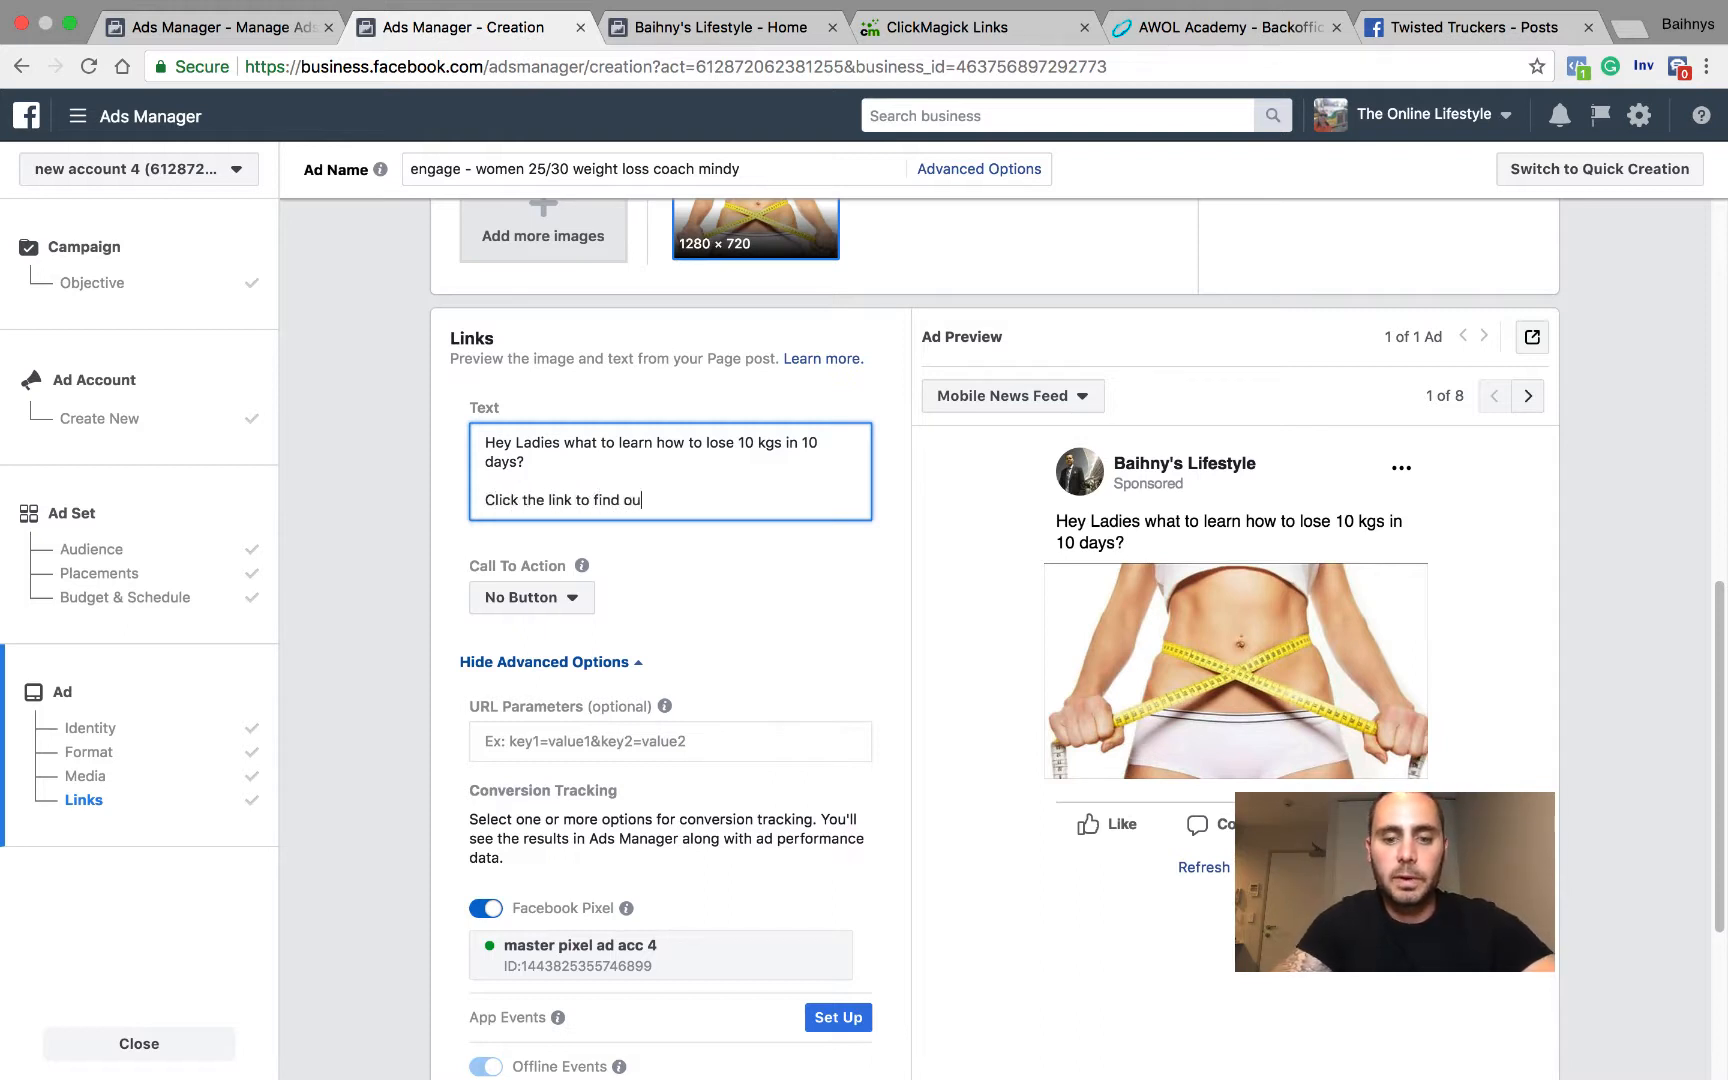
text(lick the link to find out more.)
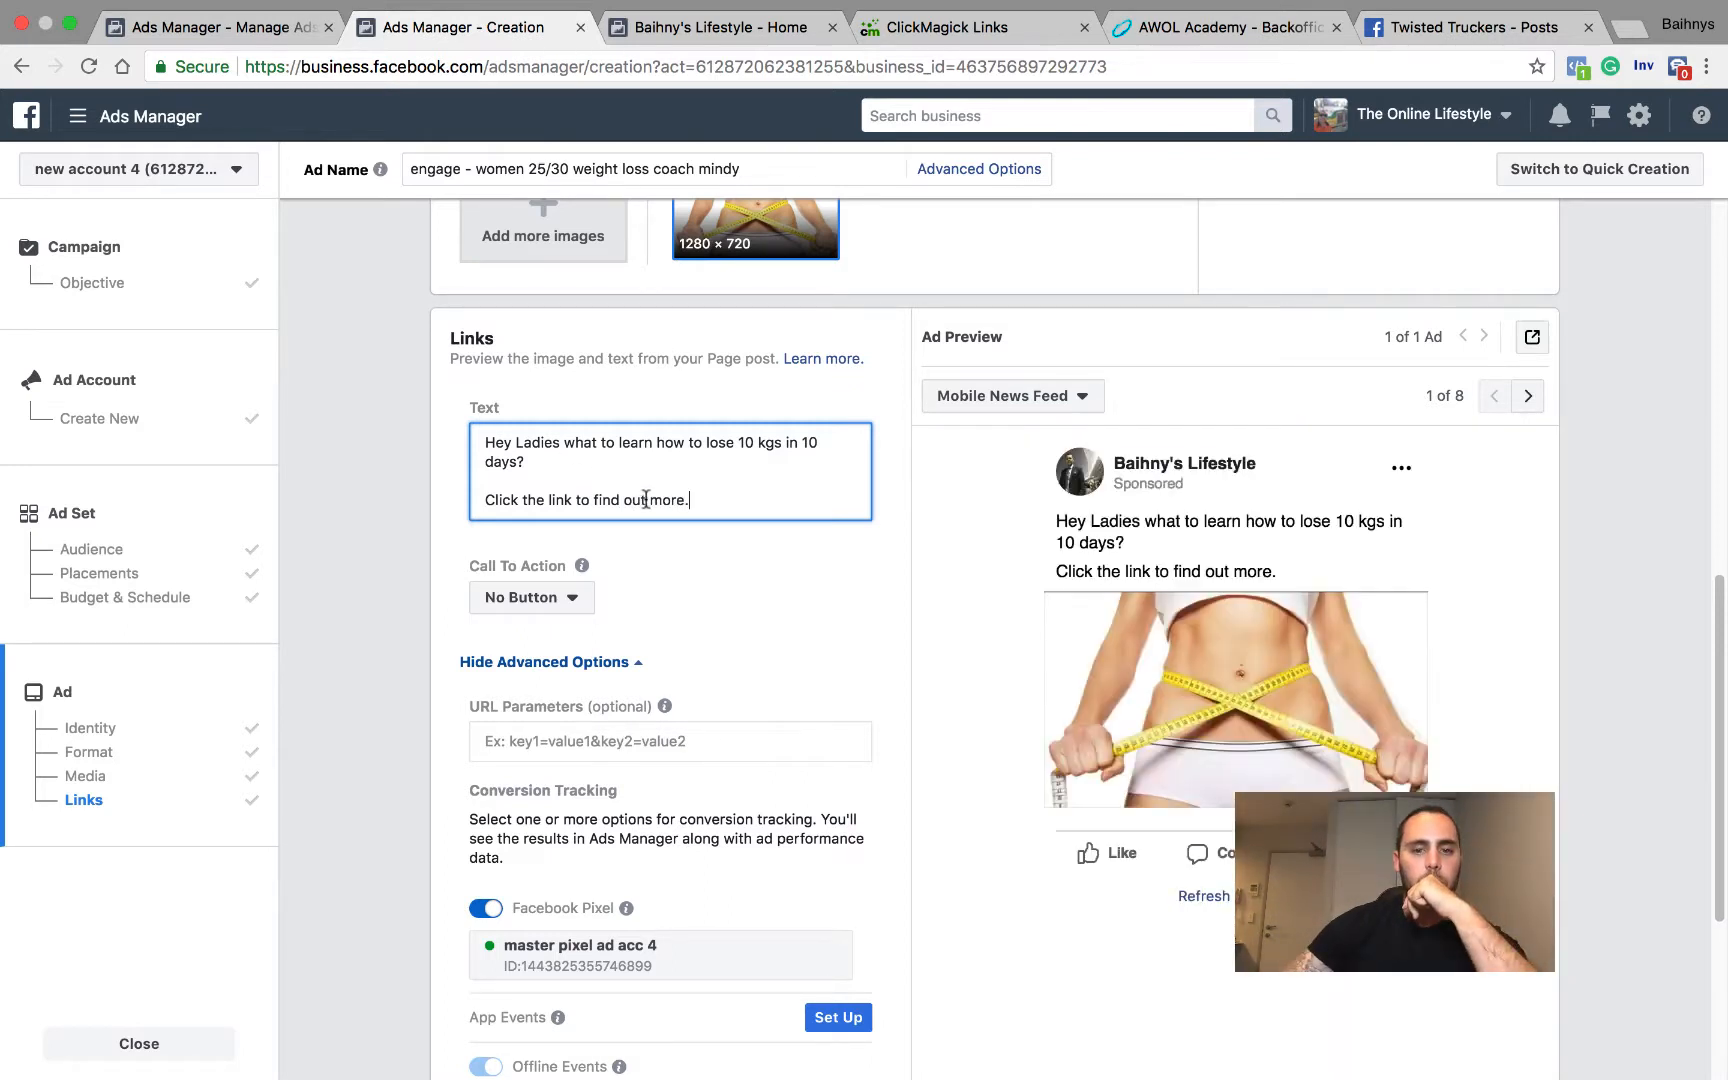
scroll(714, 519, down, 3)
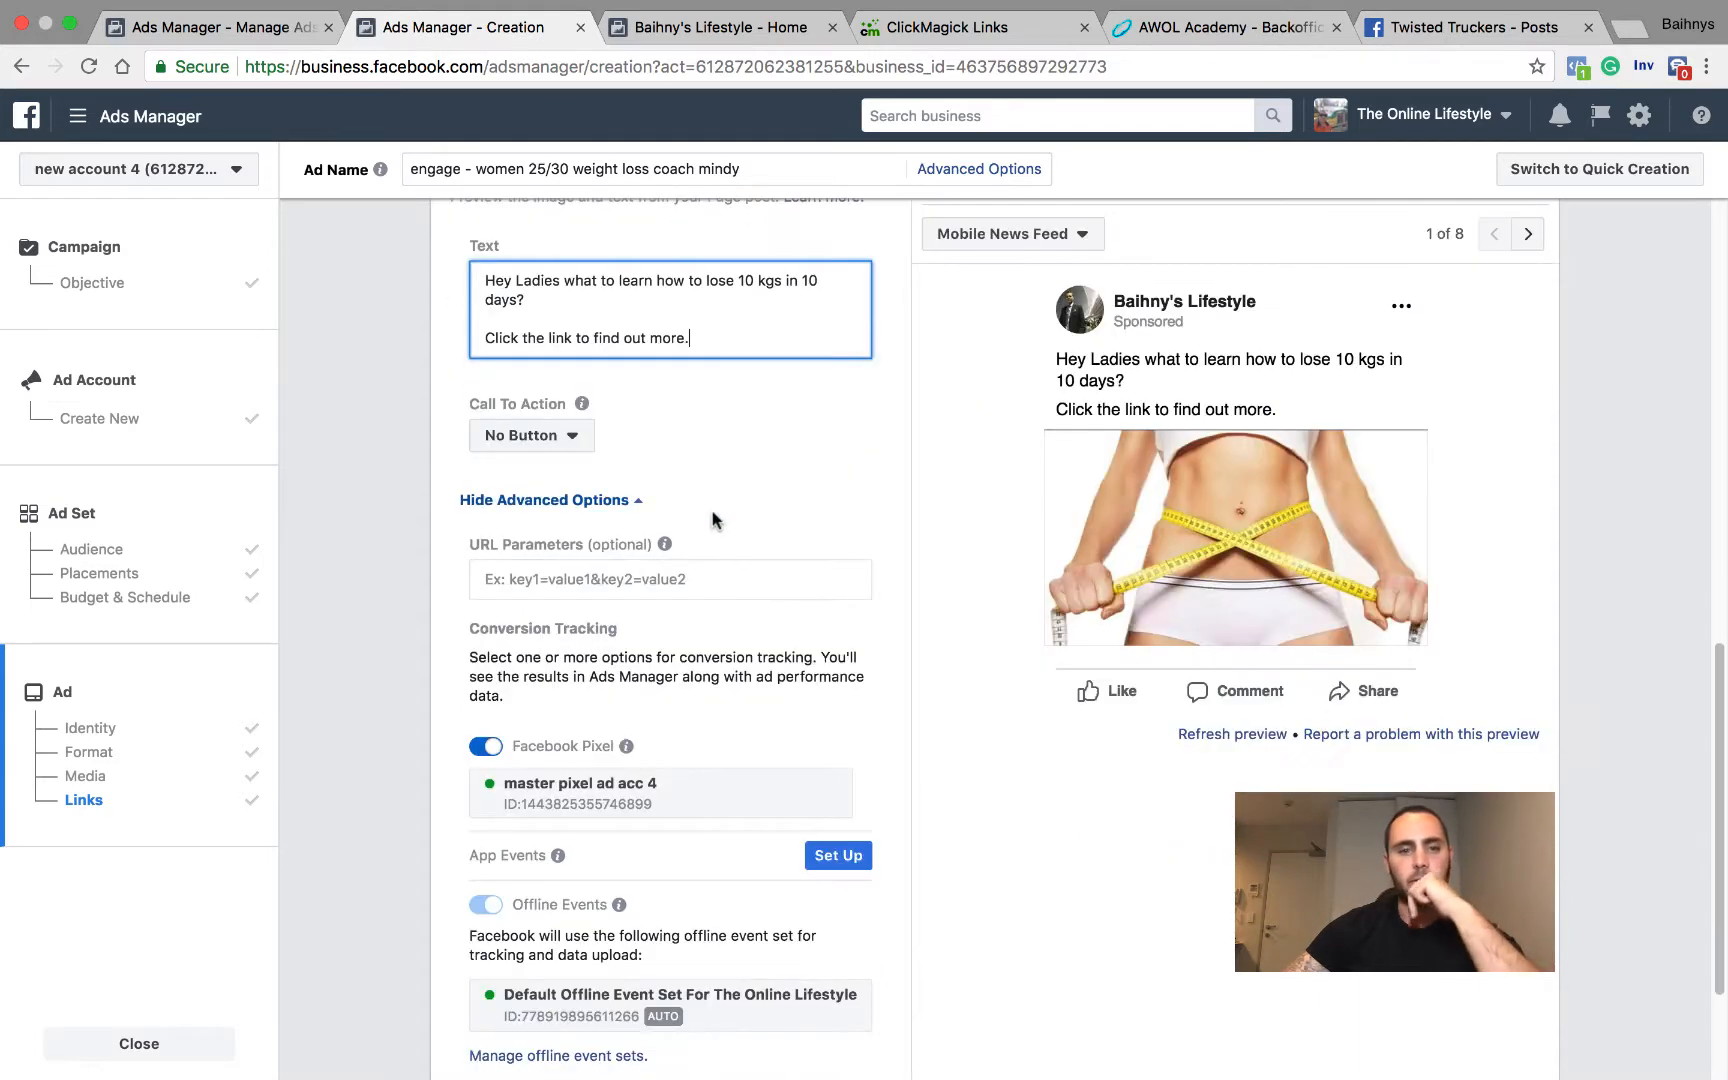
scroll(714, 519, down, 1)
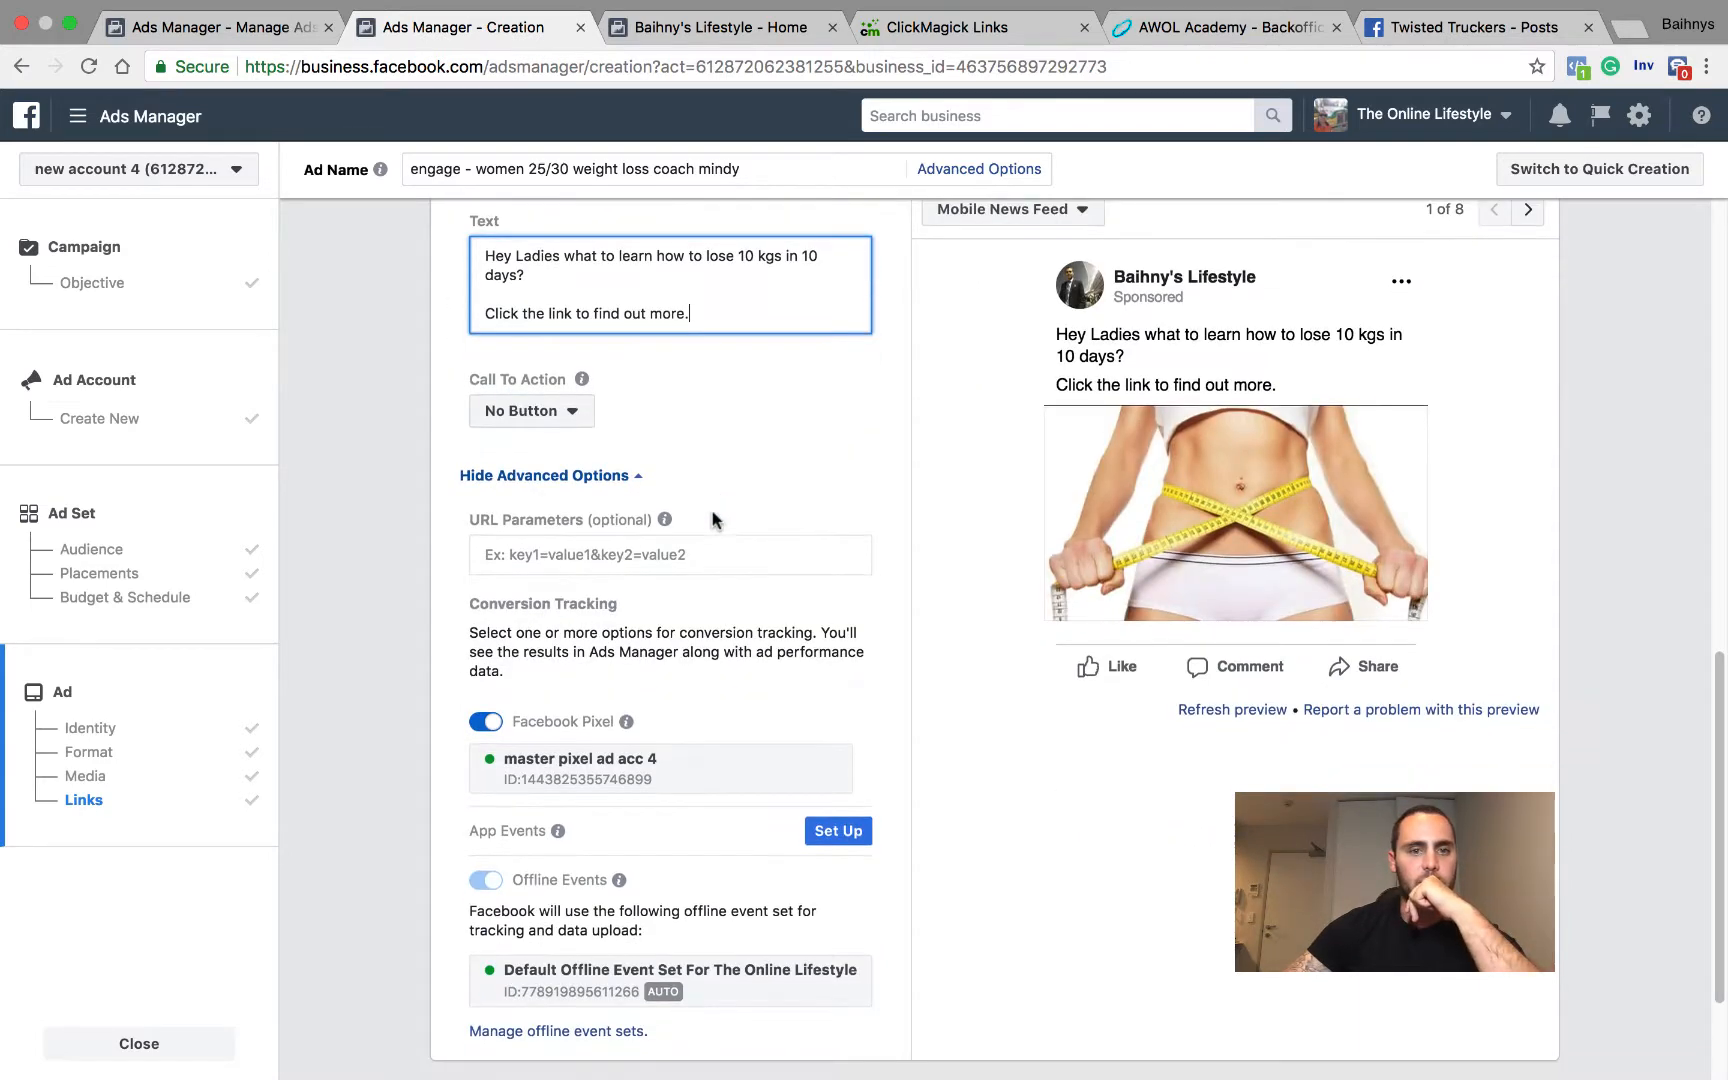
click(569, 420)
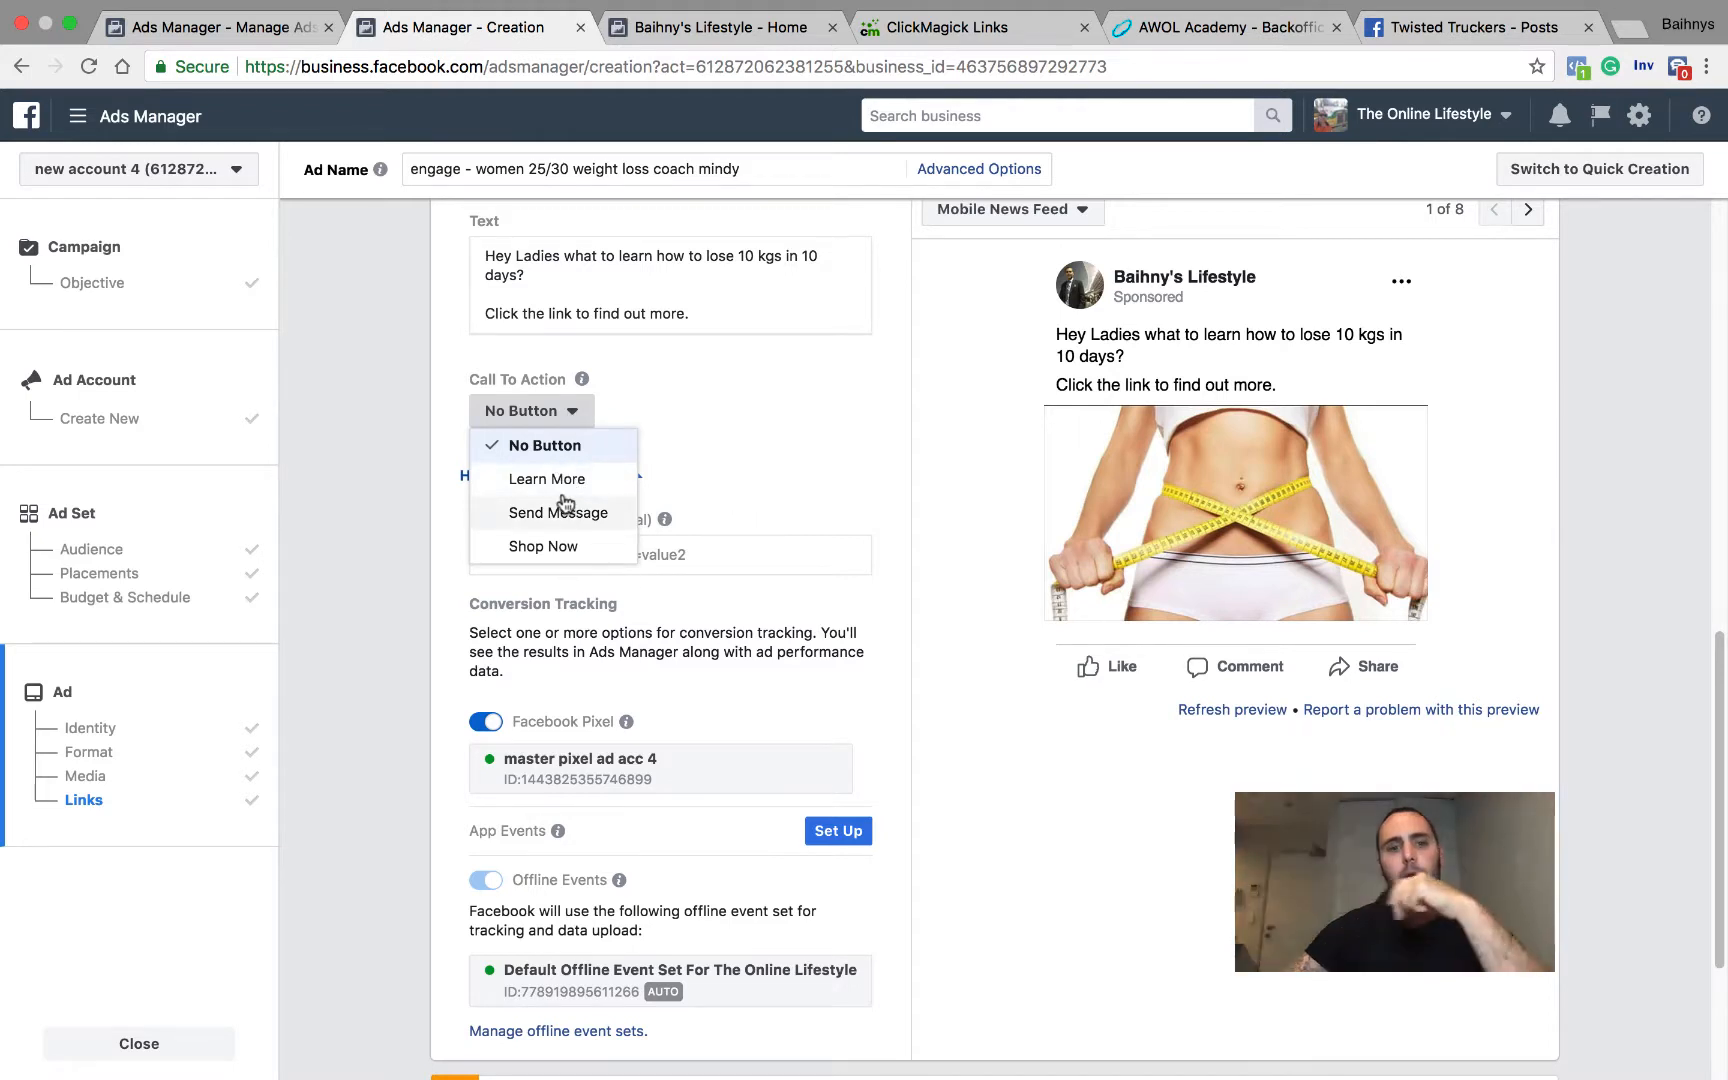
click(547, 546)
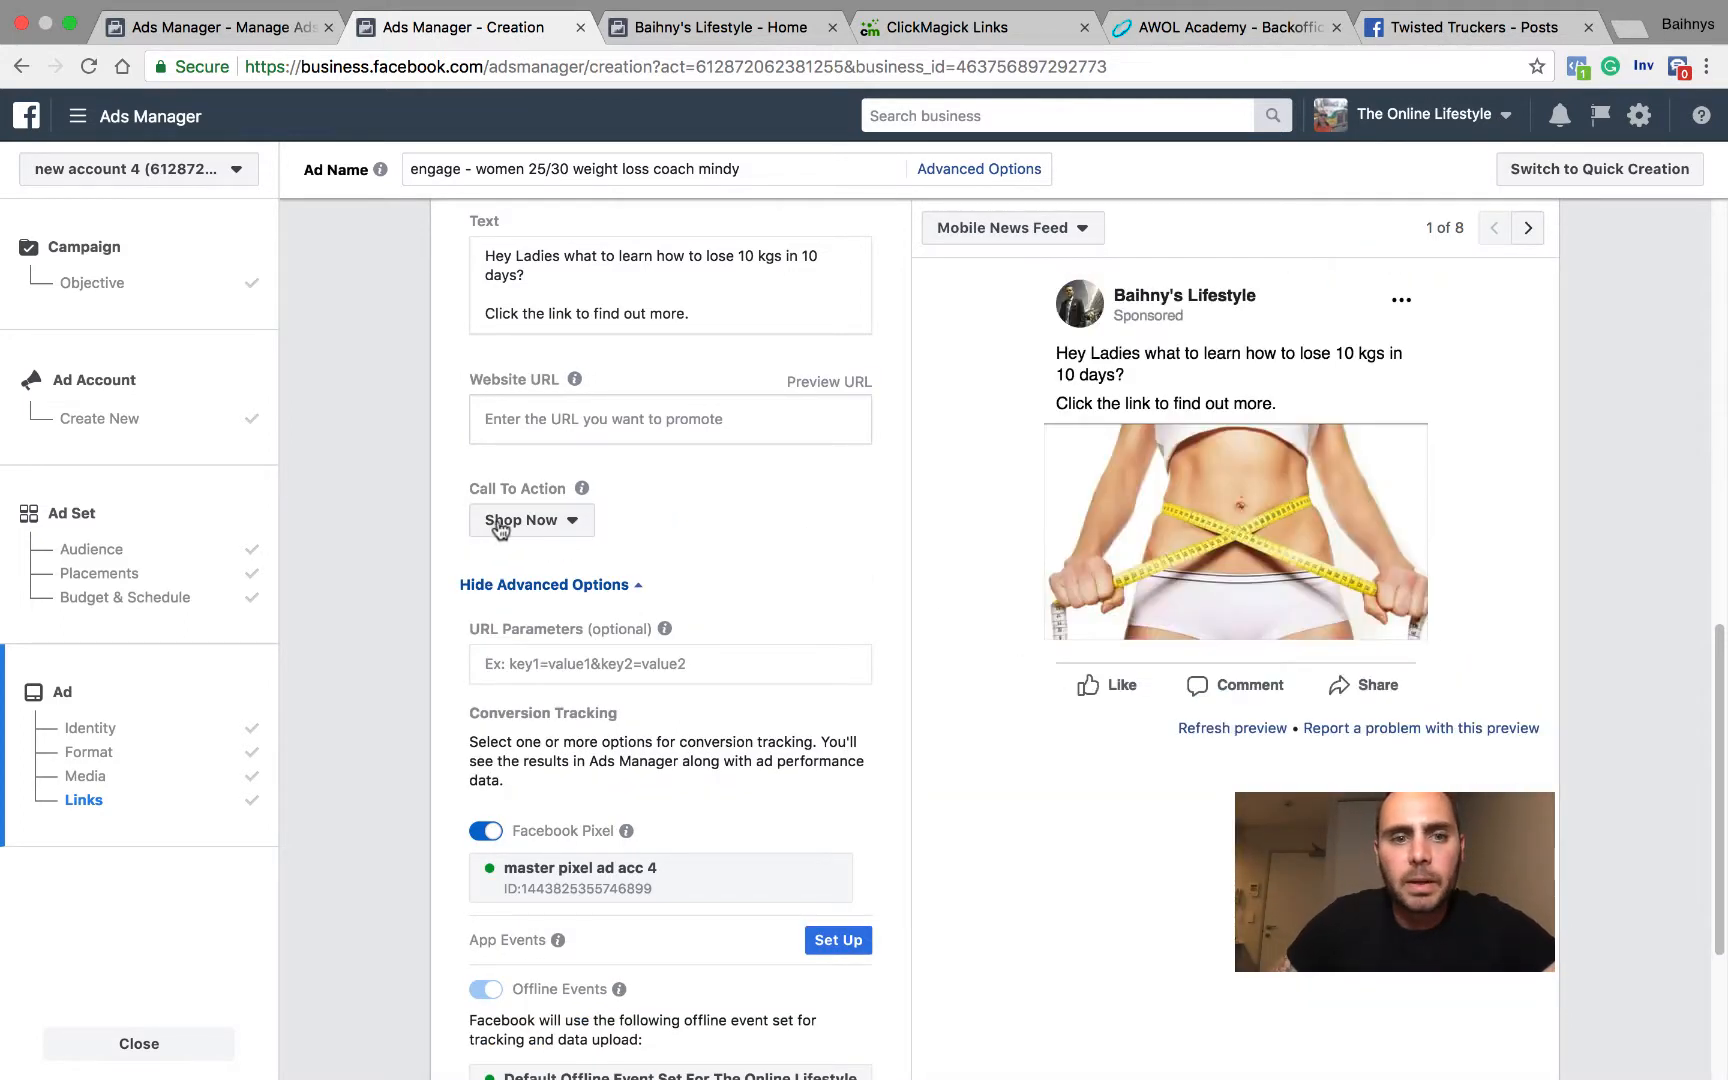
click(600, 420)
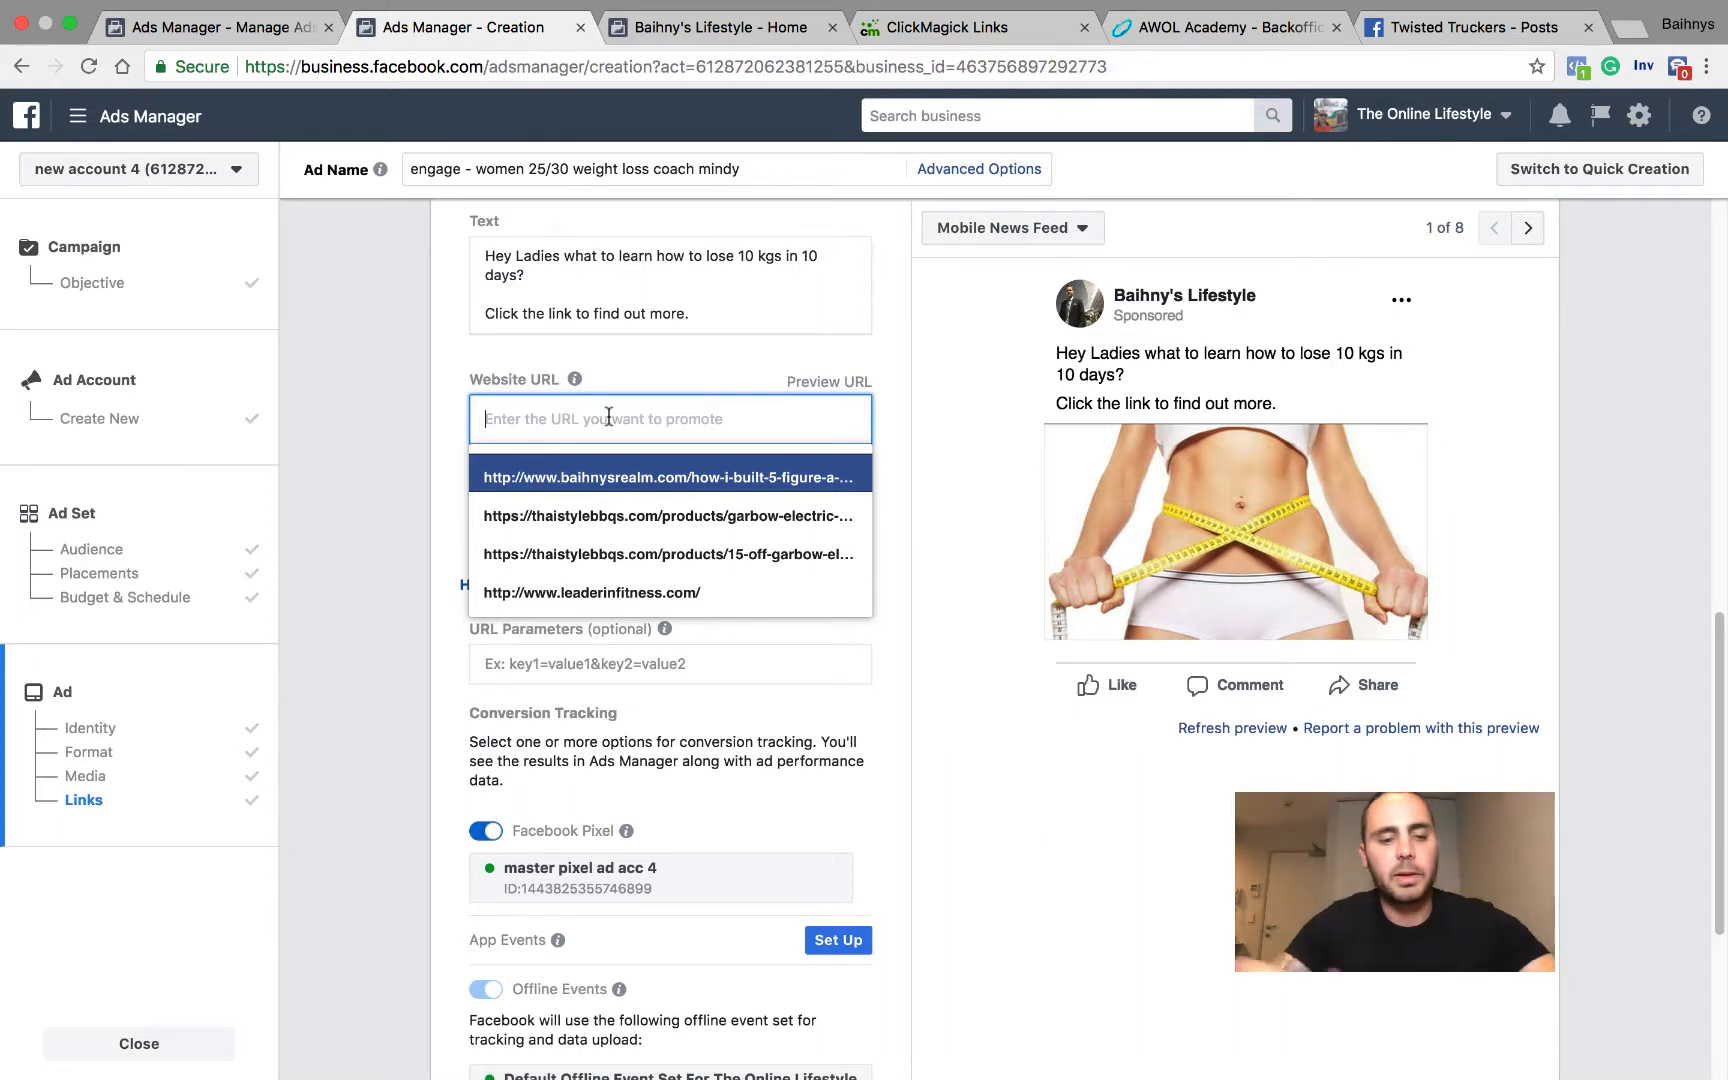
text(www.)
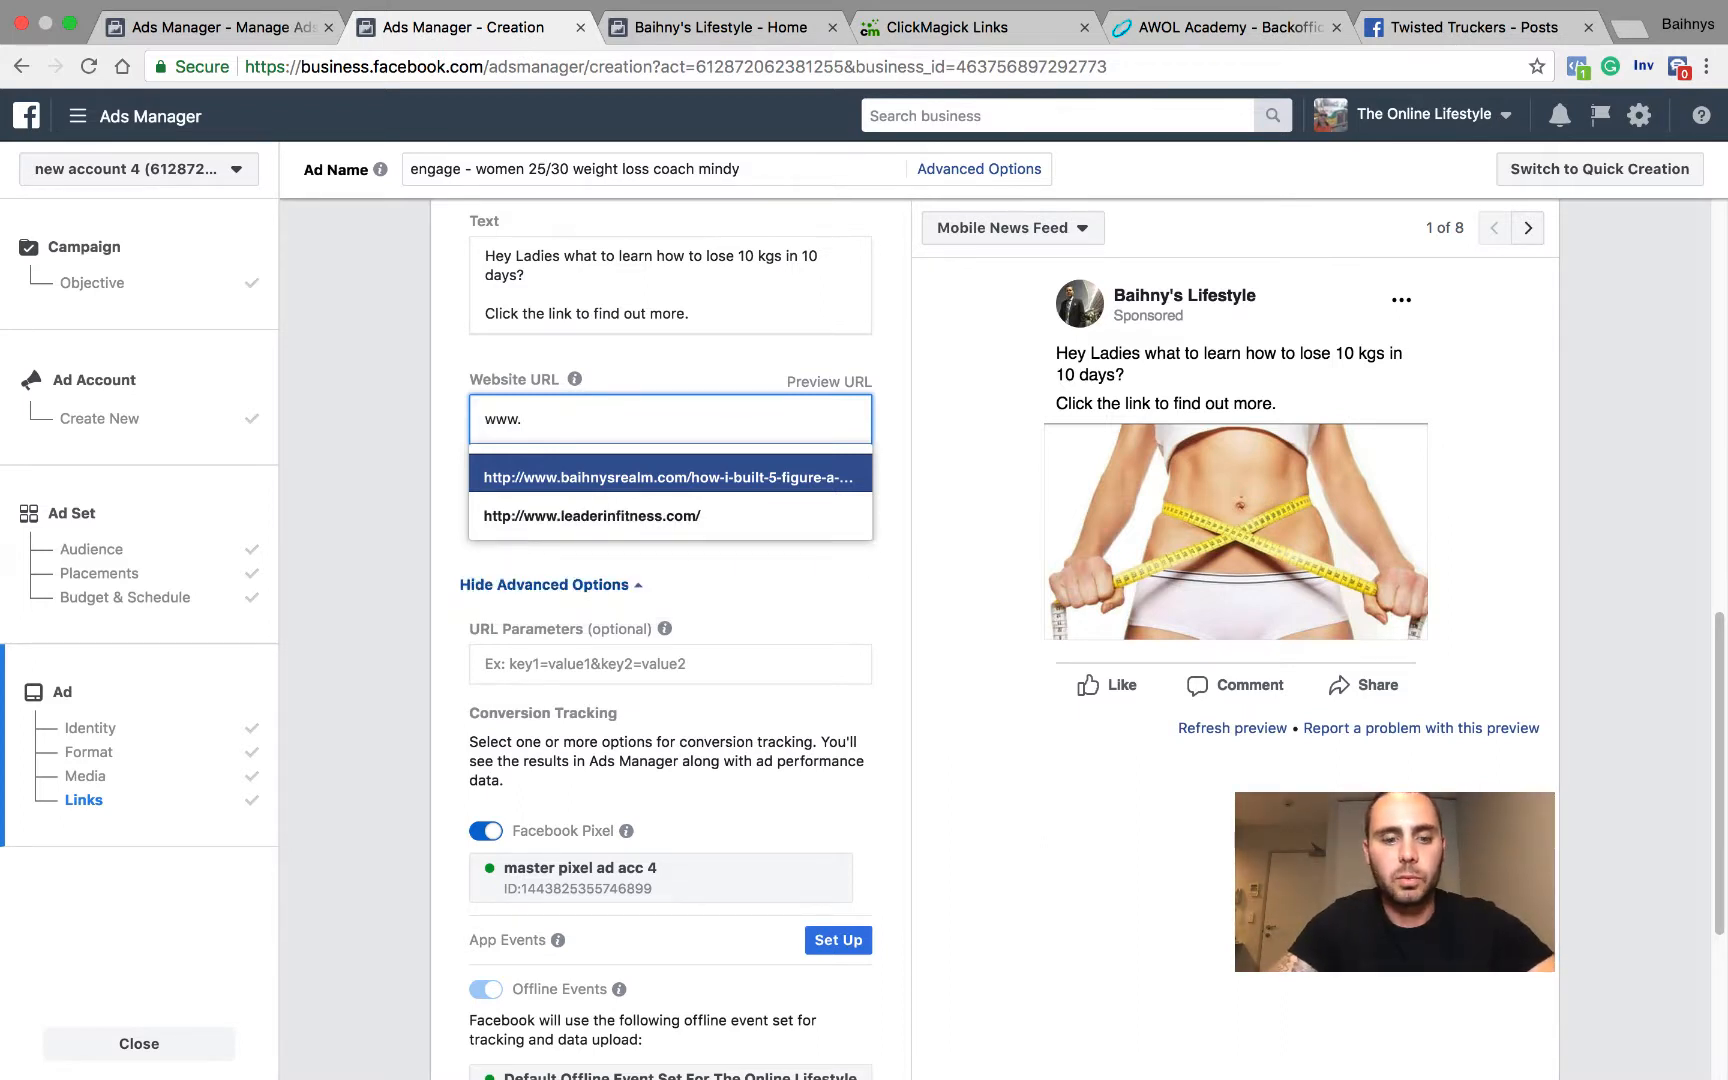
text(weightloss)
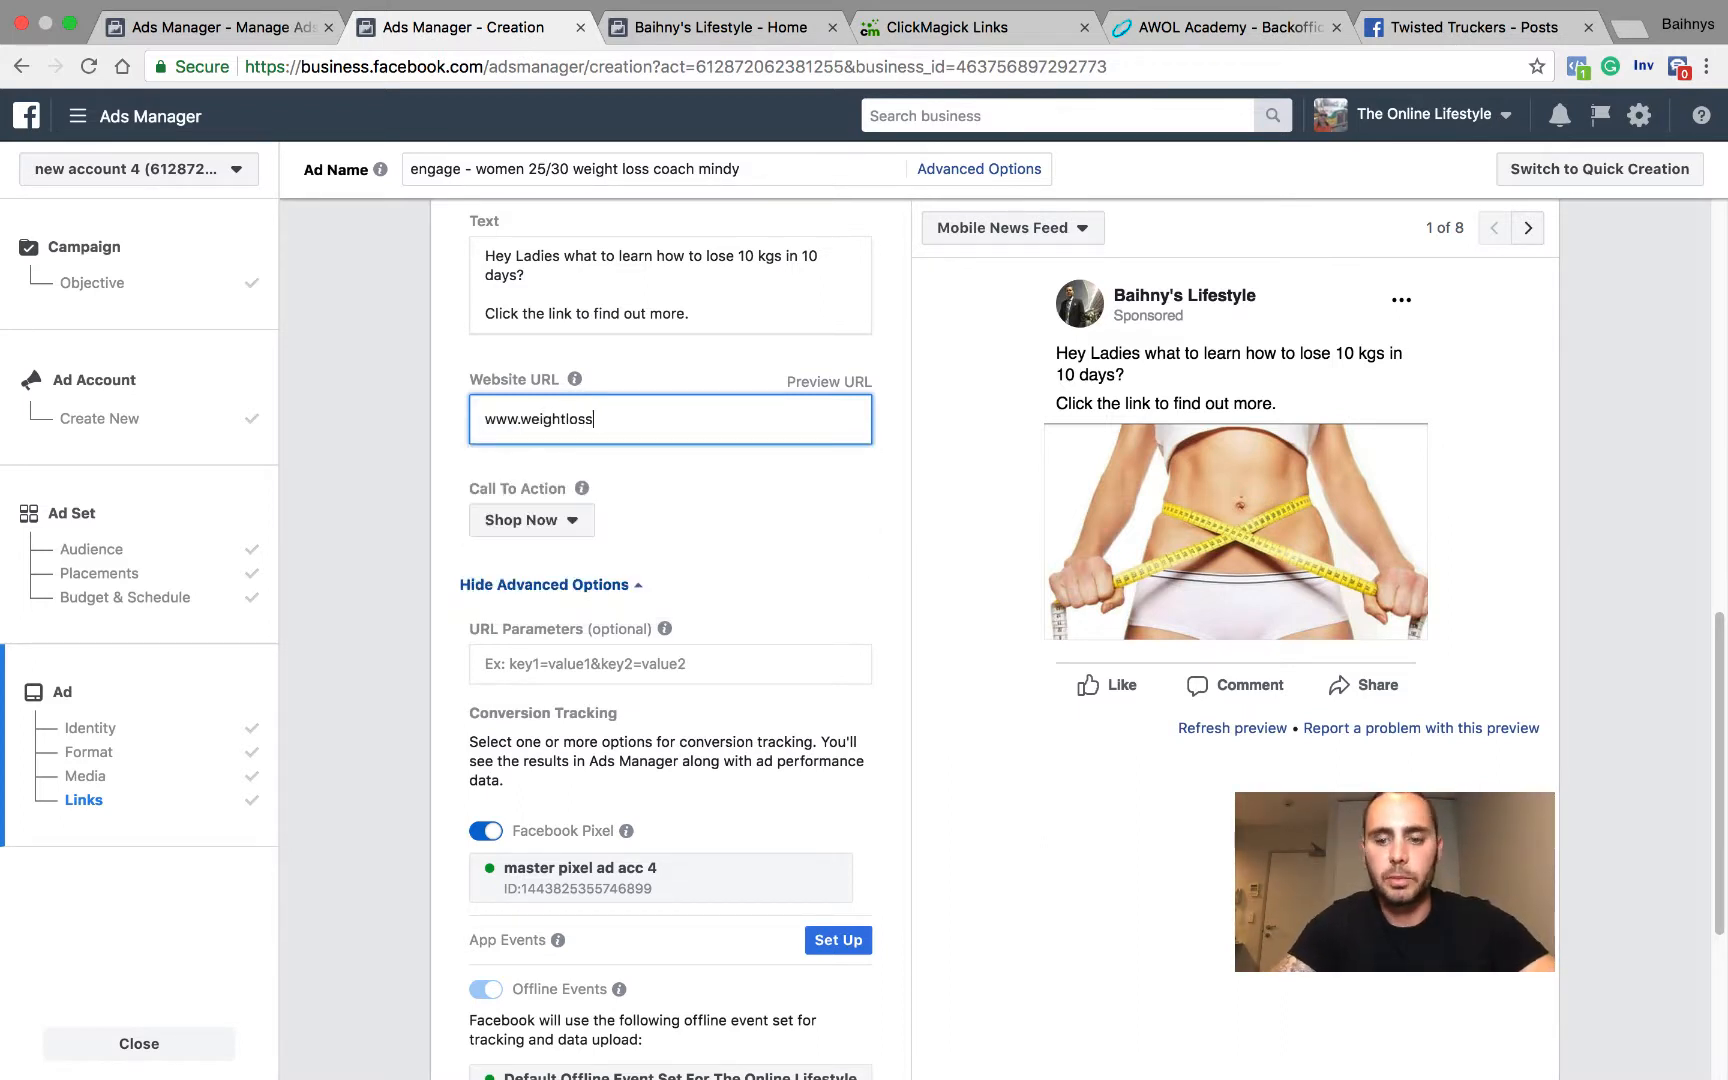
text(.com)
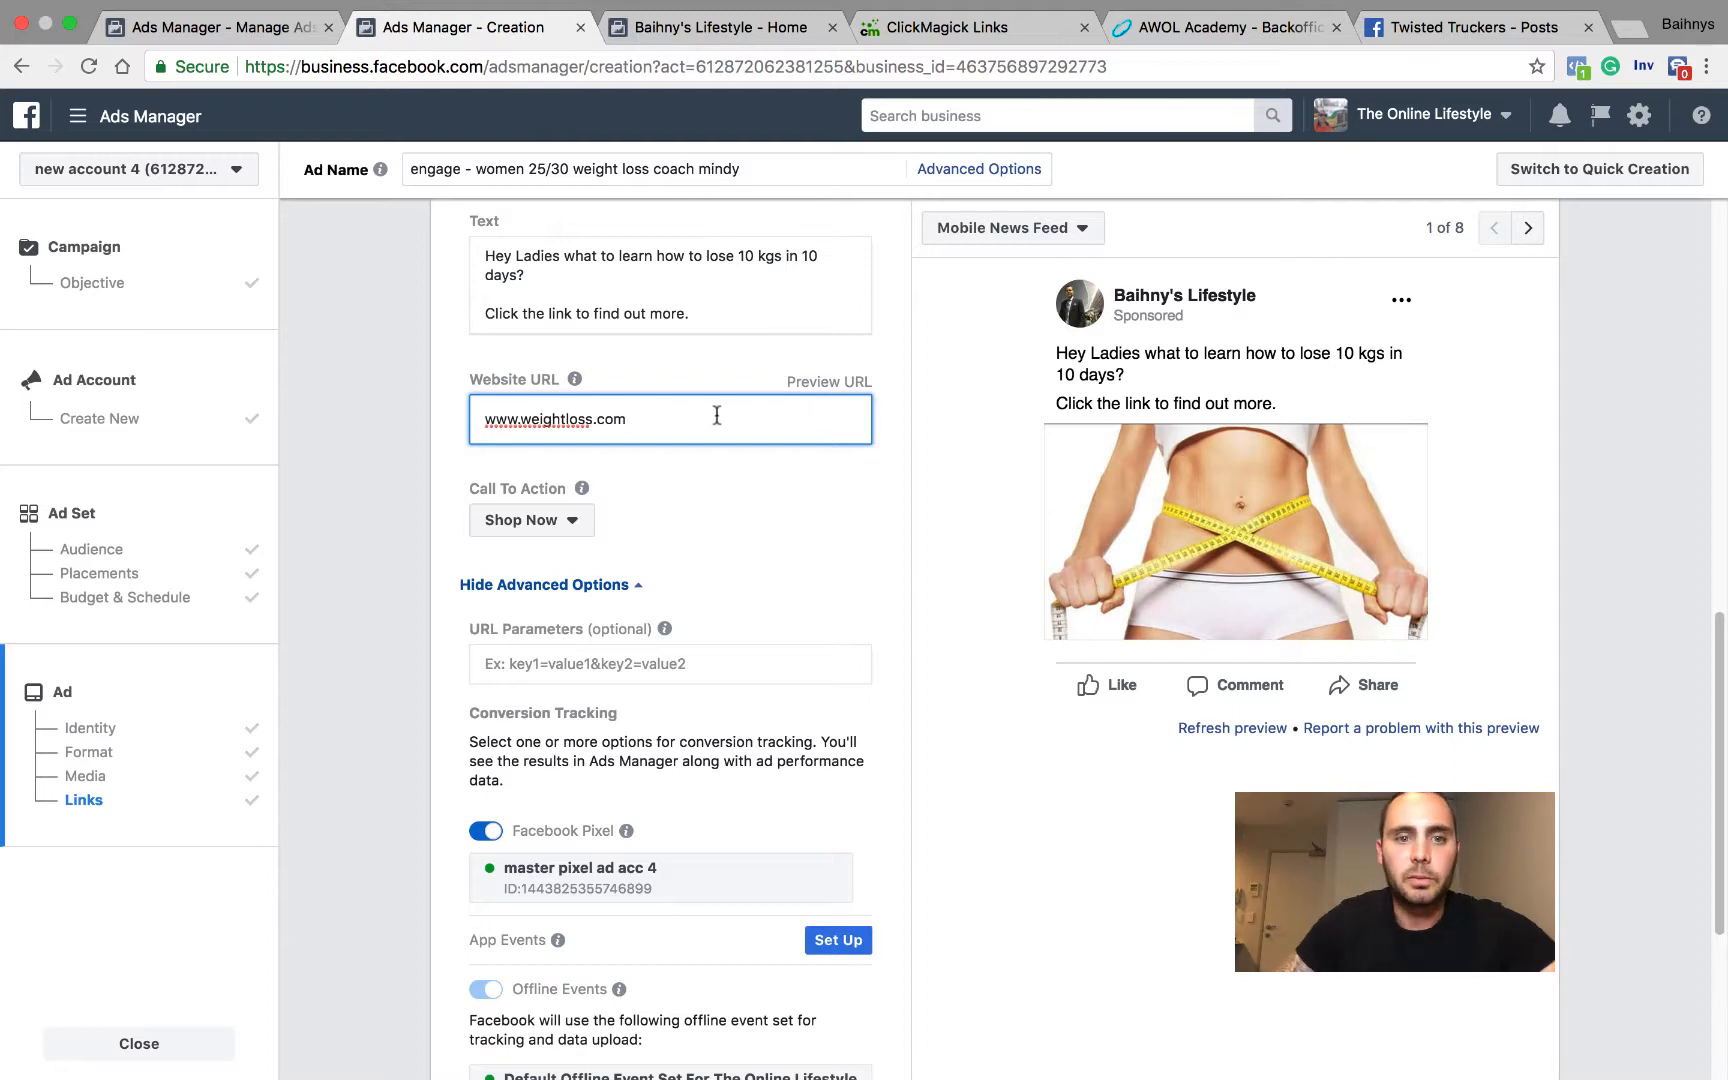
click(728, 515)
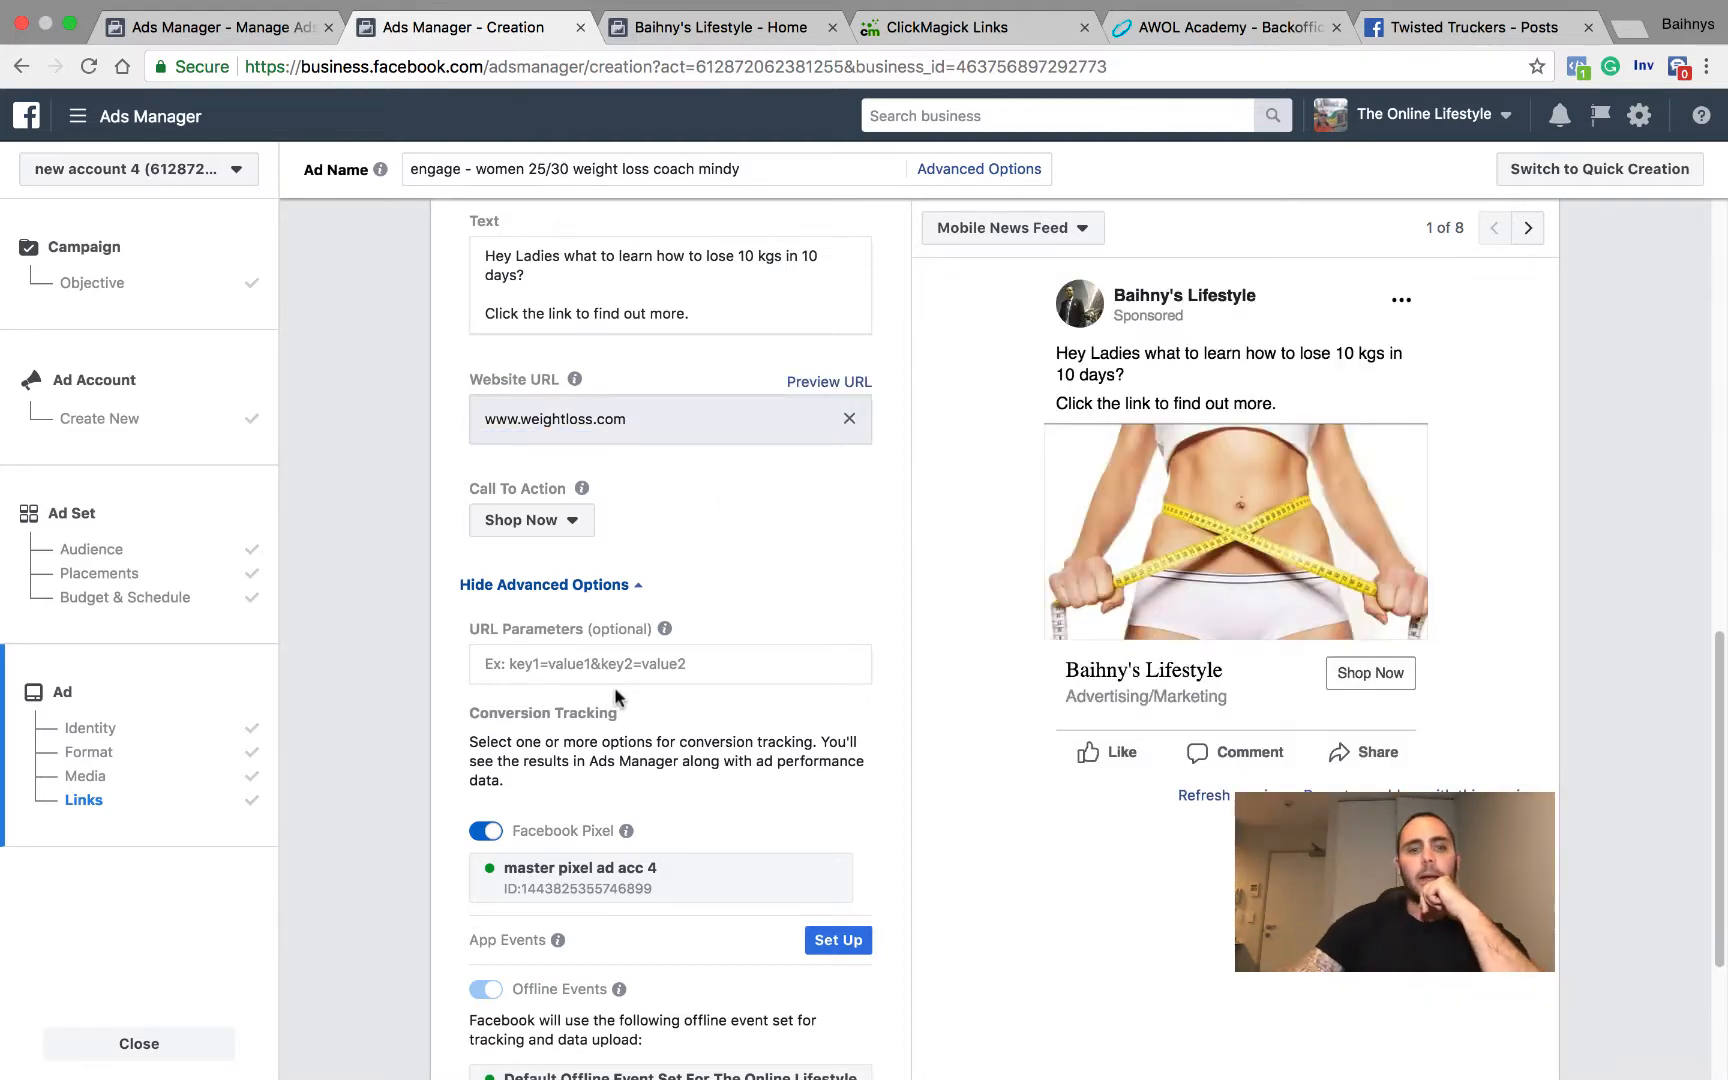
Step: Remove the Shop Now call to action by switching it back to No Button
scroll(614, 686, down, 3)
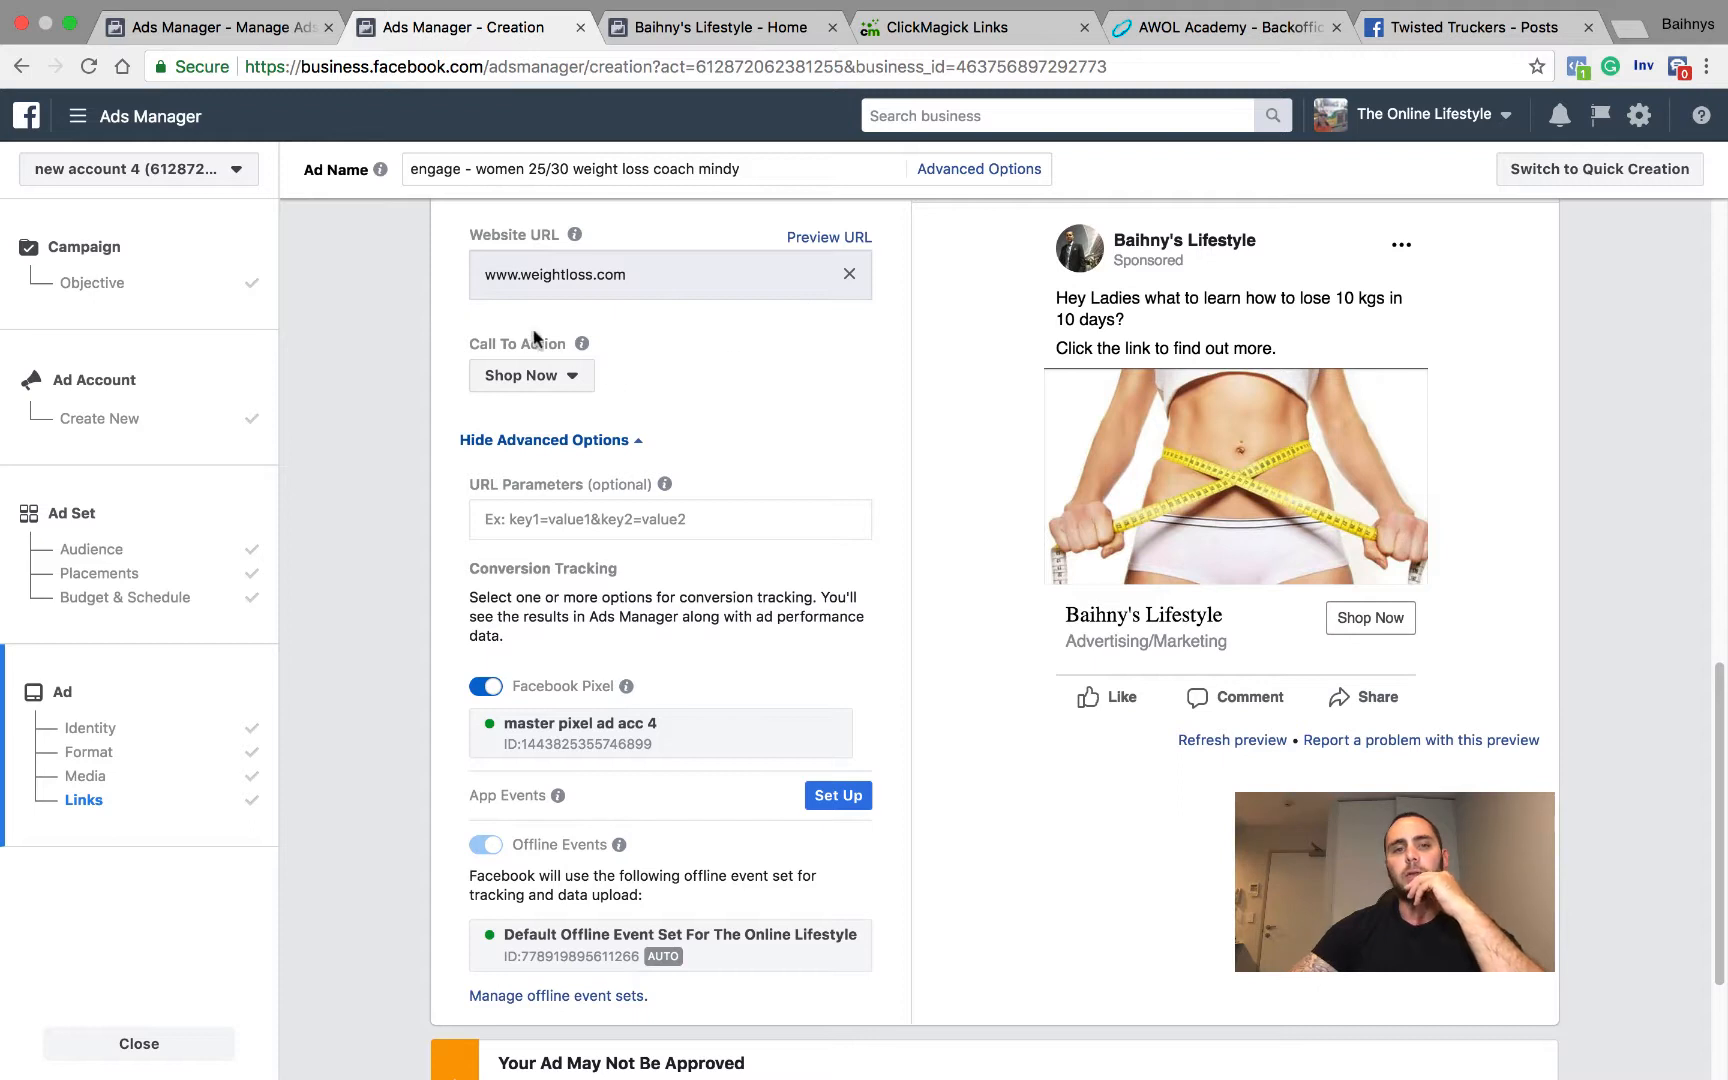
scroll(727, 490, down, 1)
click(727, 487)
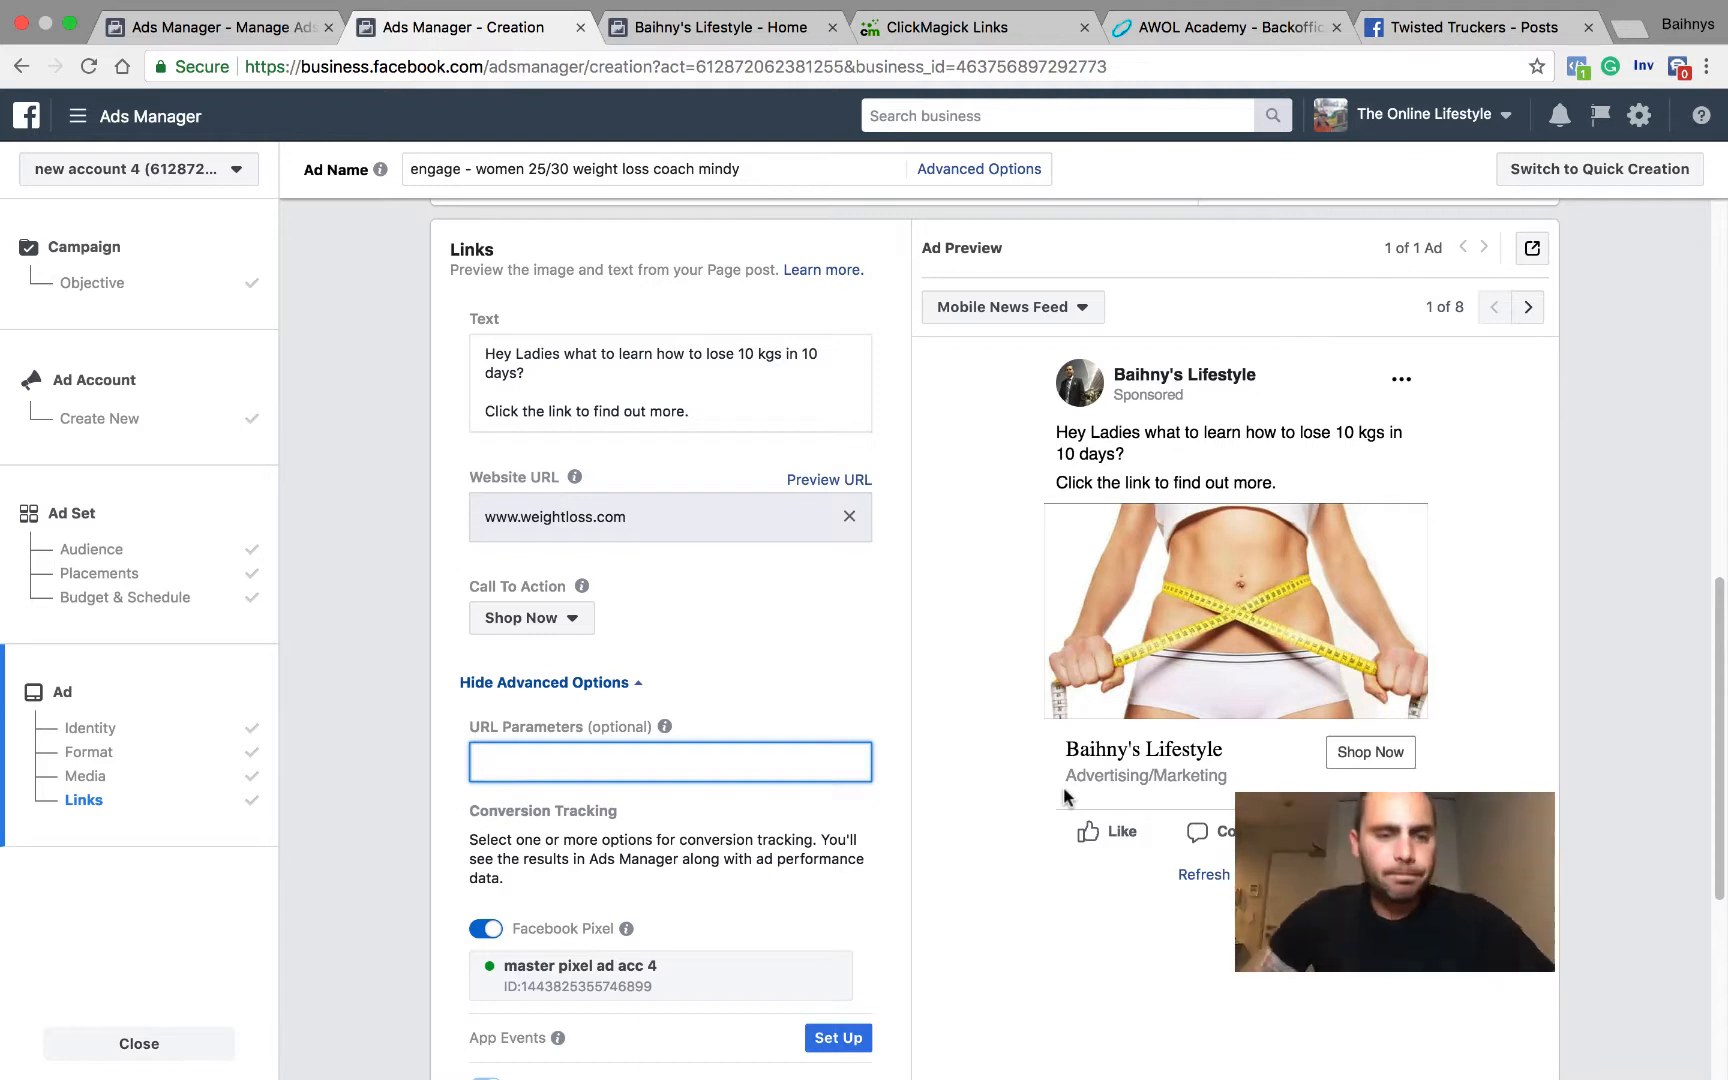
click(750, 665)
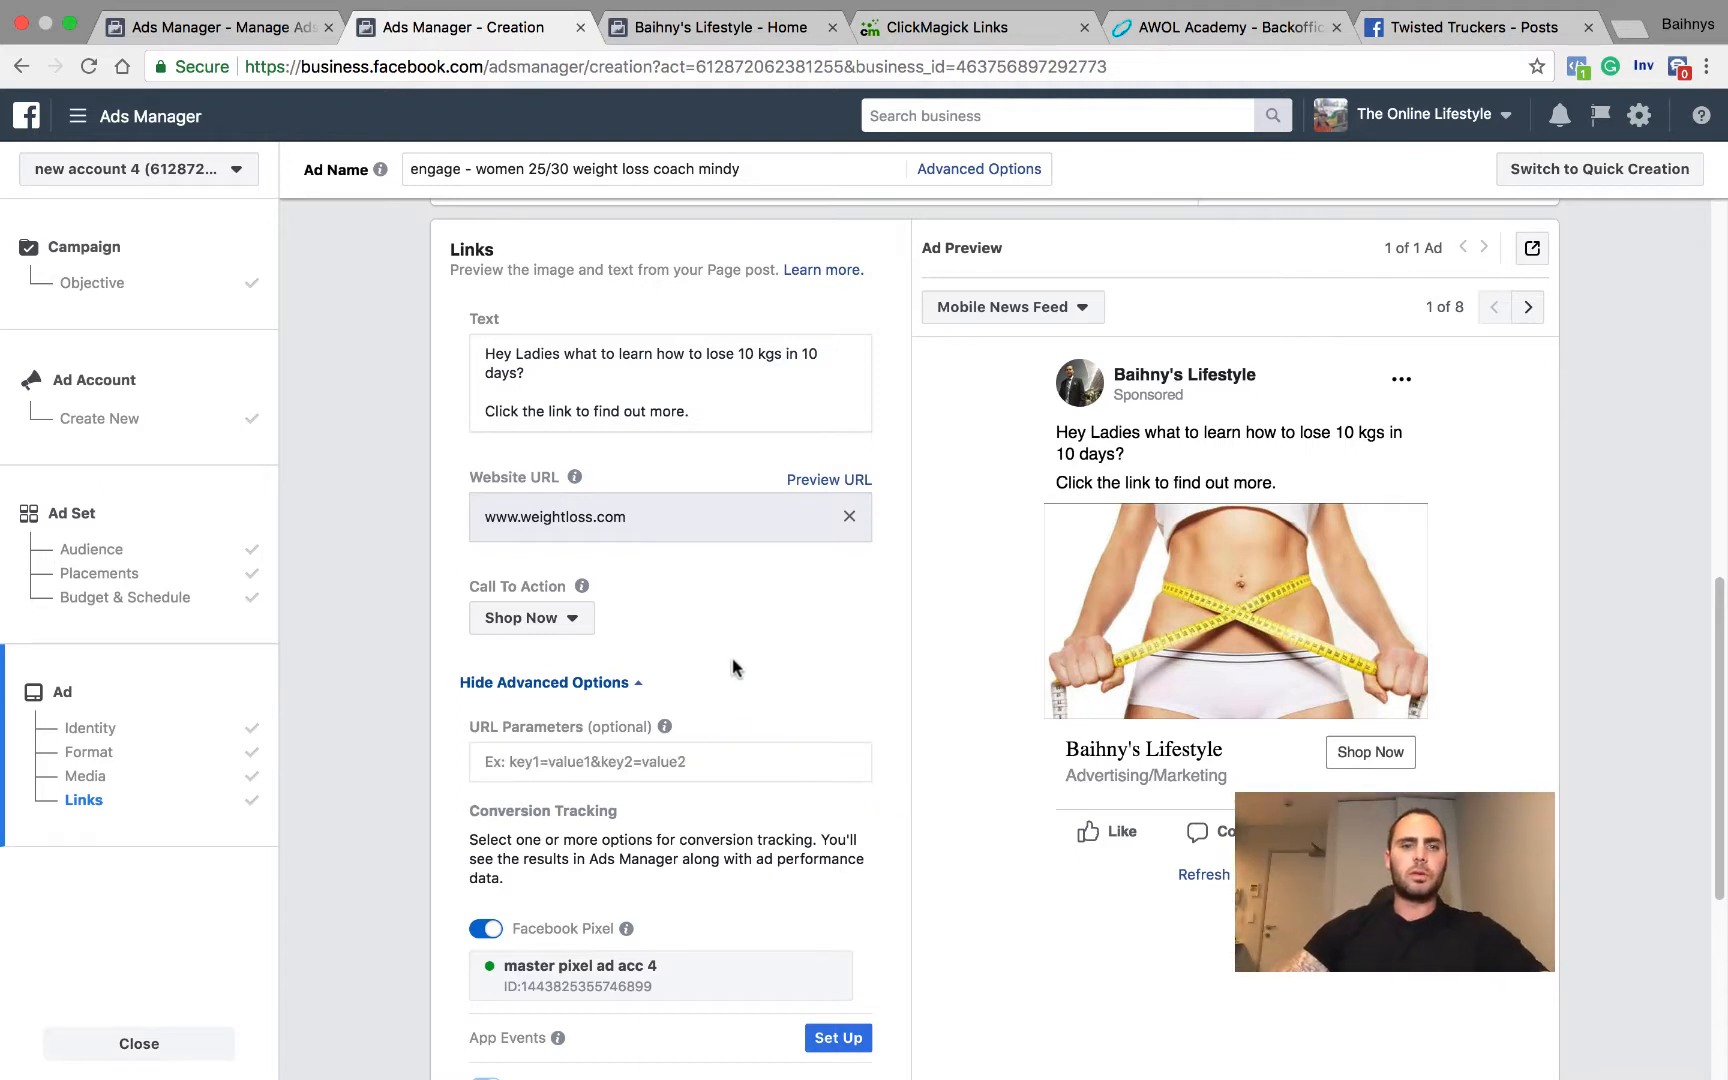
click(571, 617)
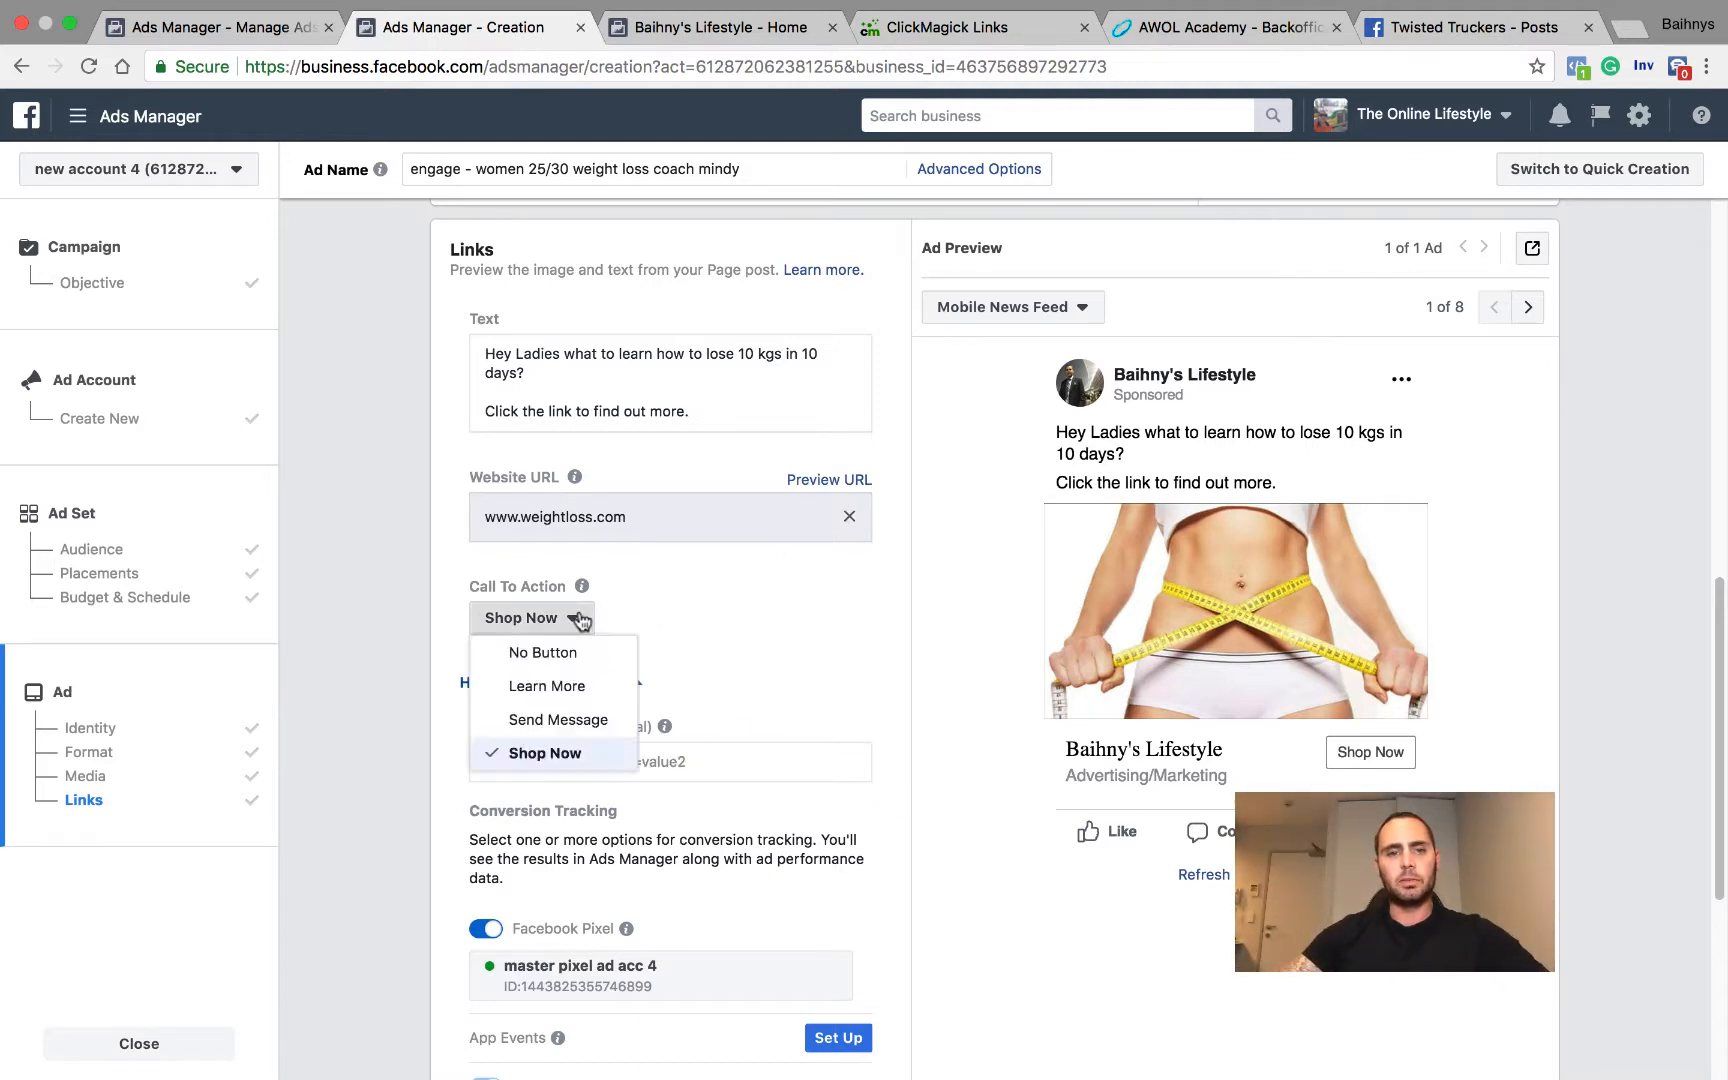
click(557, 652)
click(726, 417)
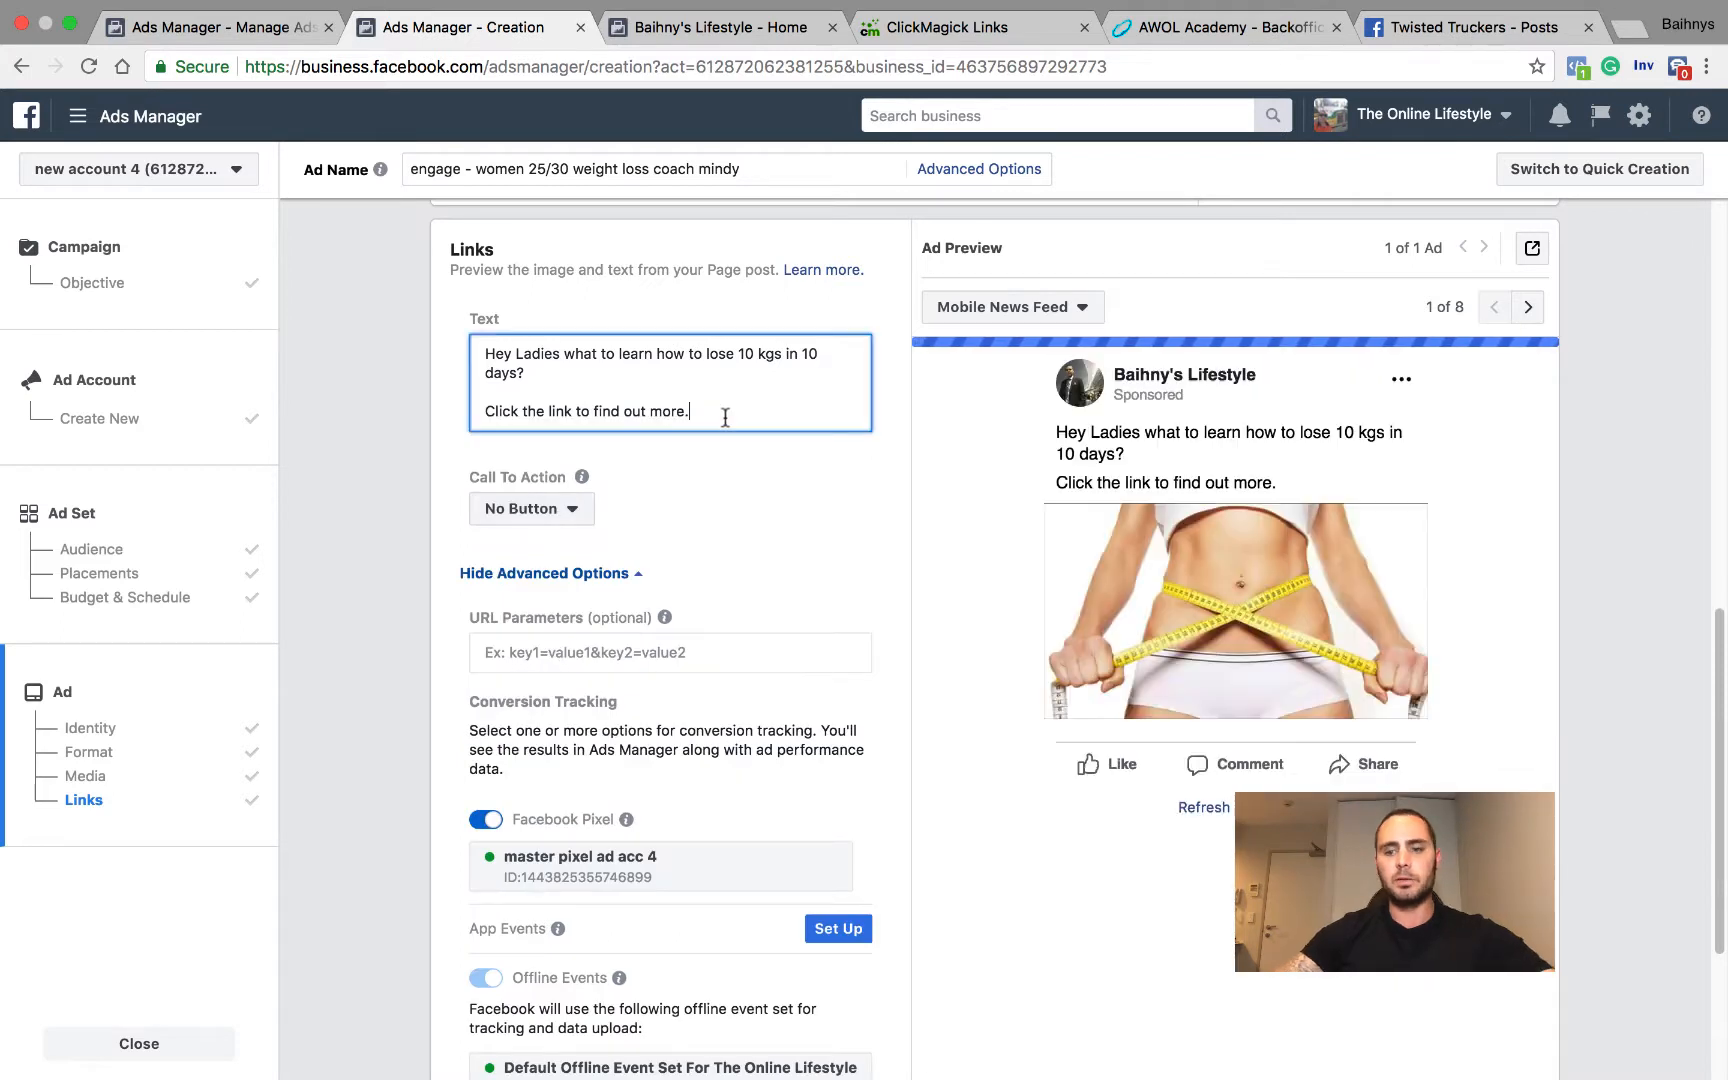
text(www.)
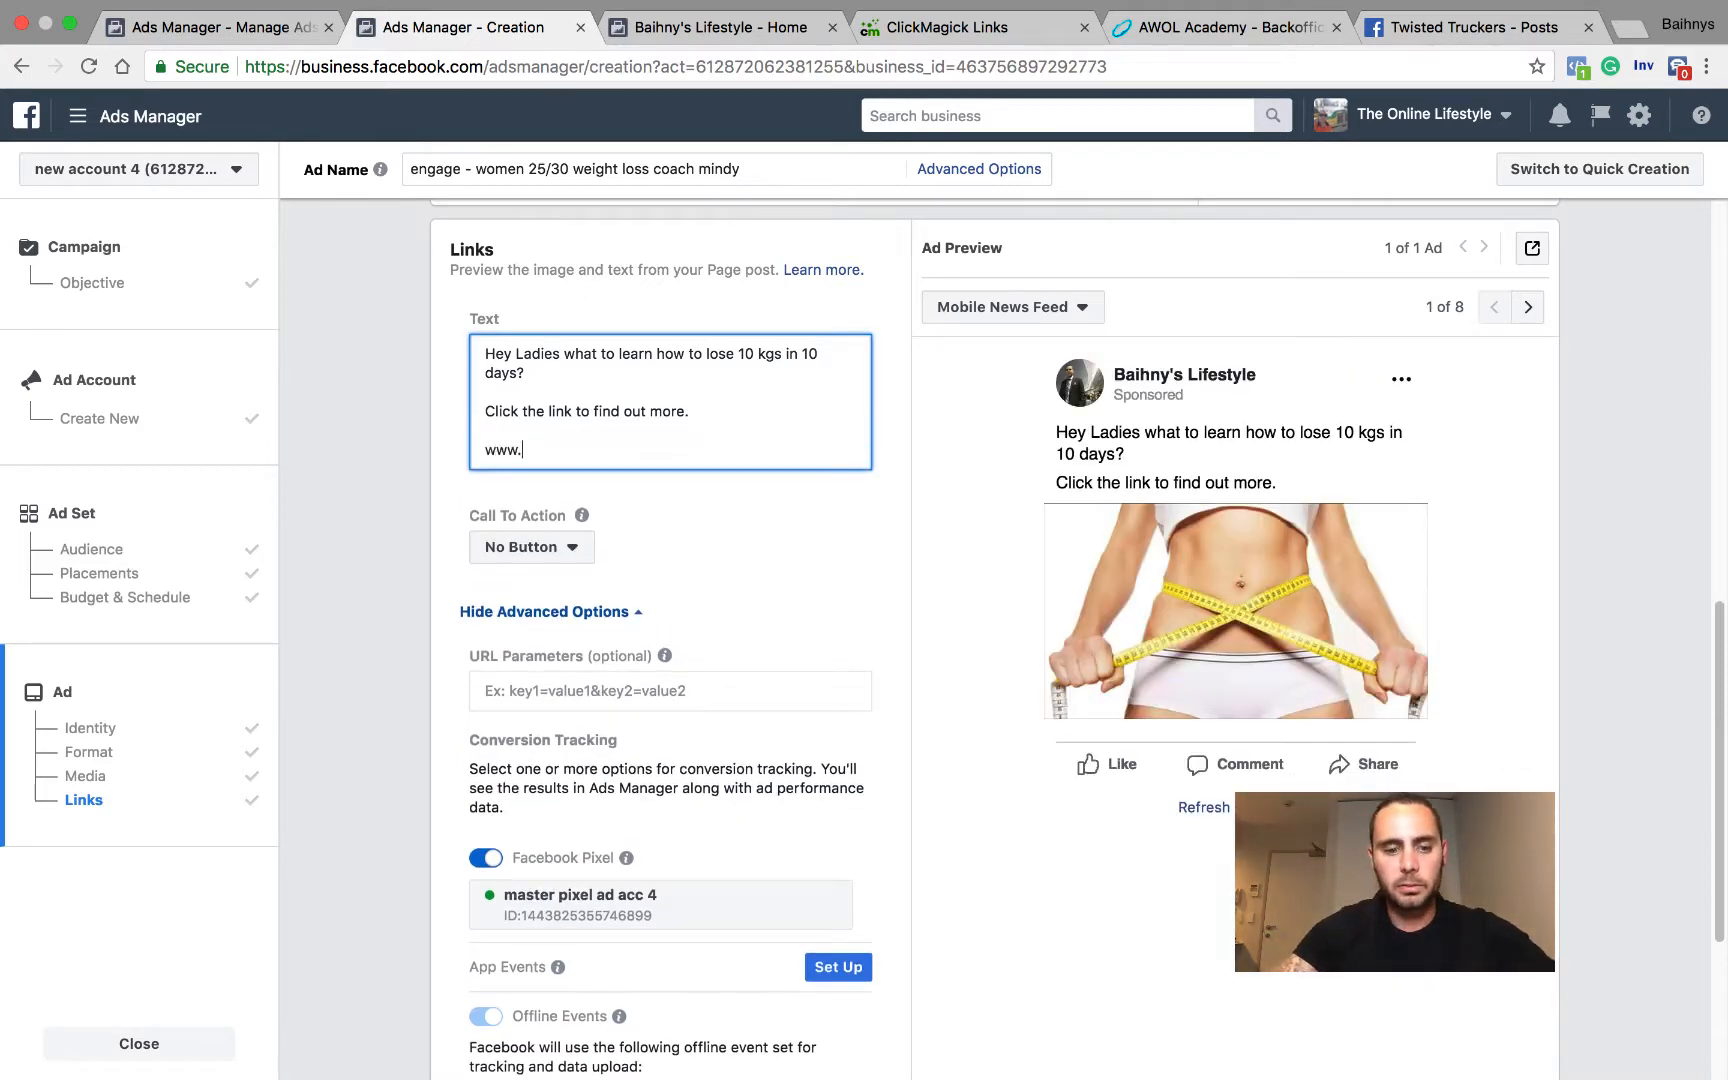
text(weightloss)
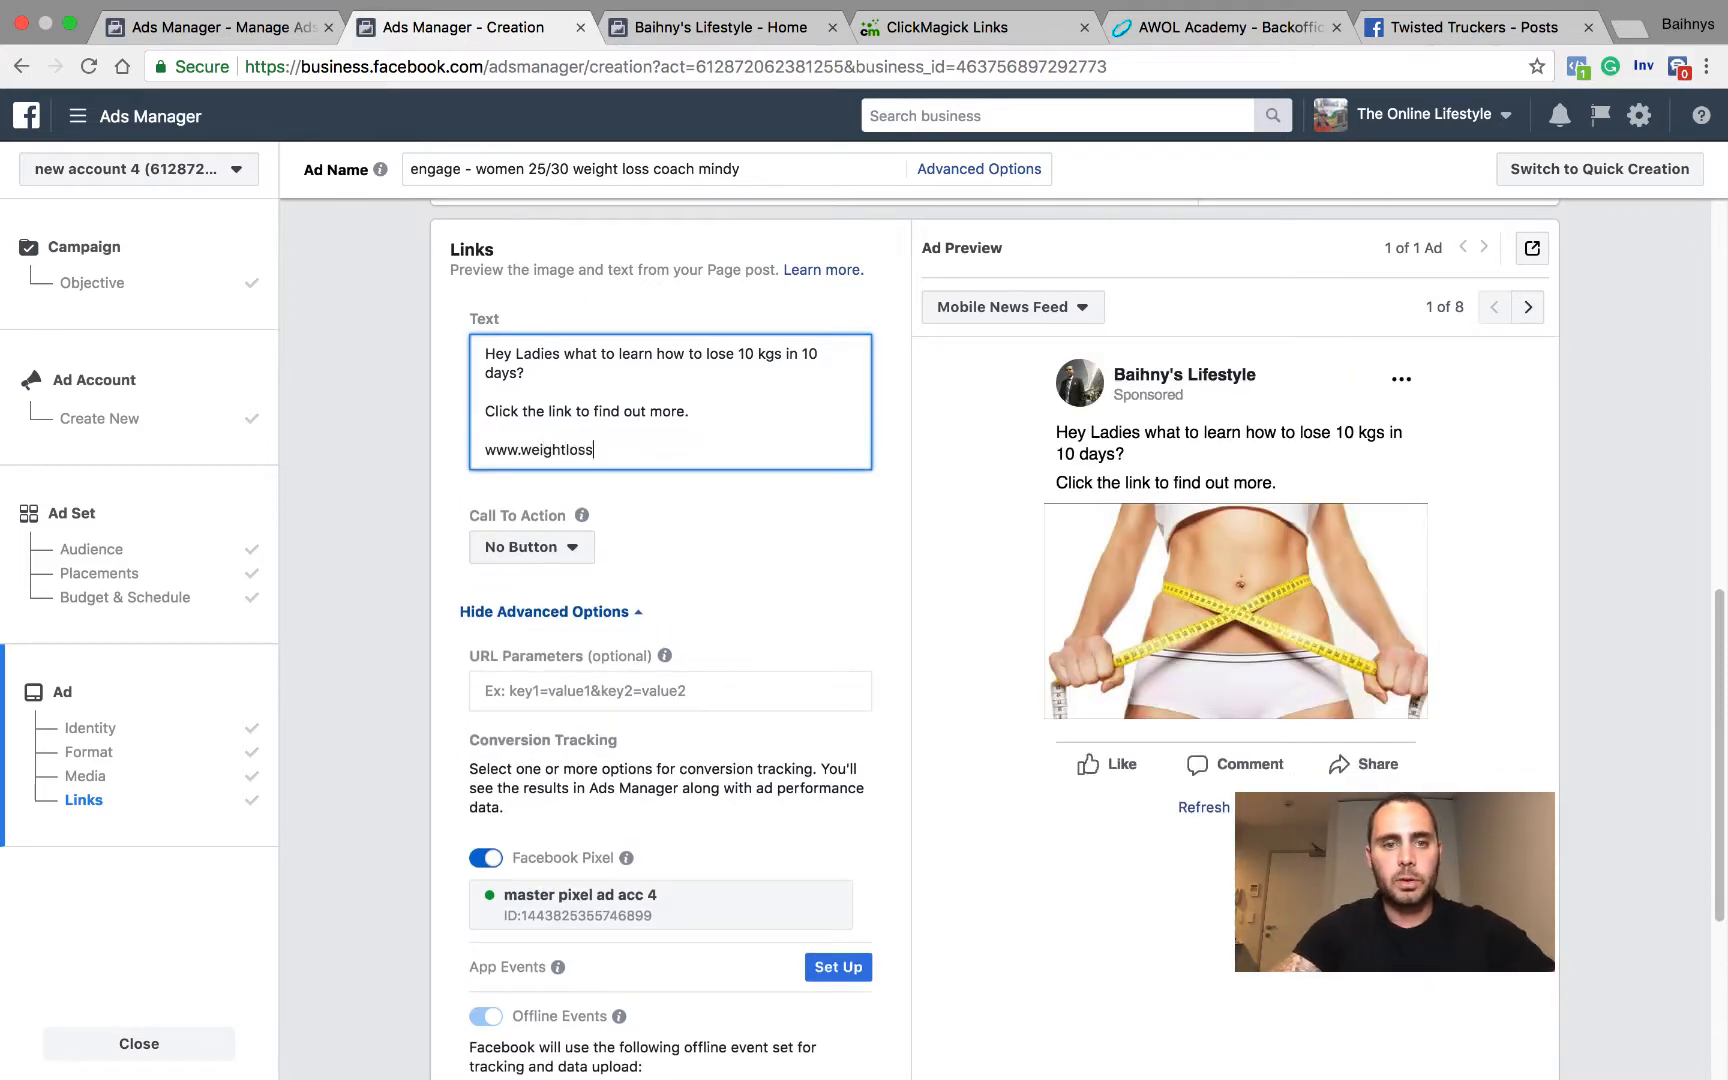
text(.com)
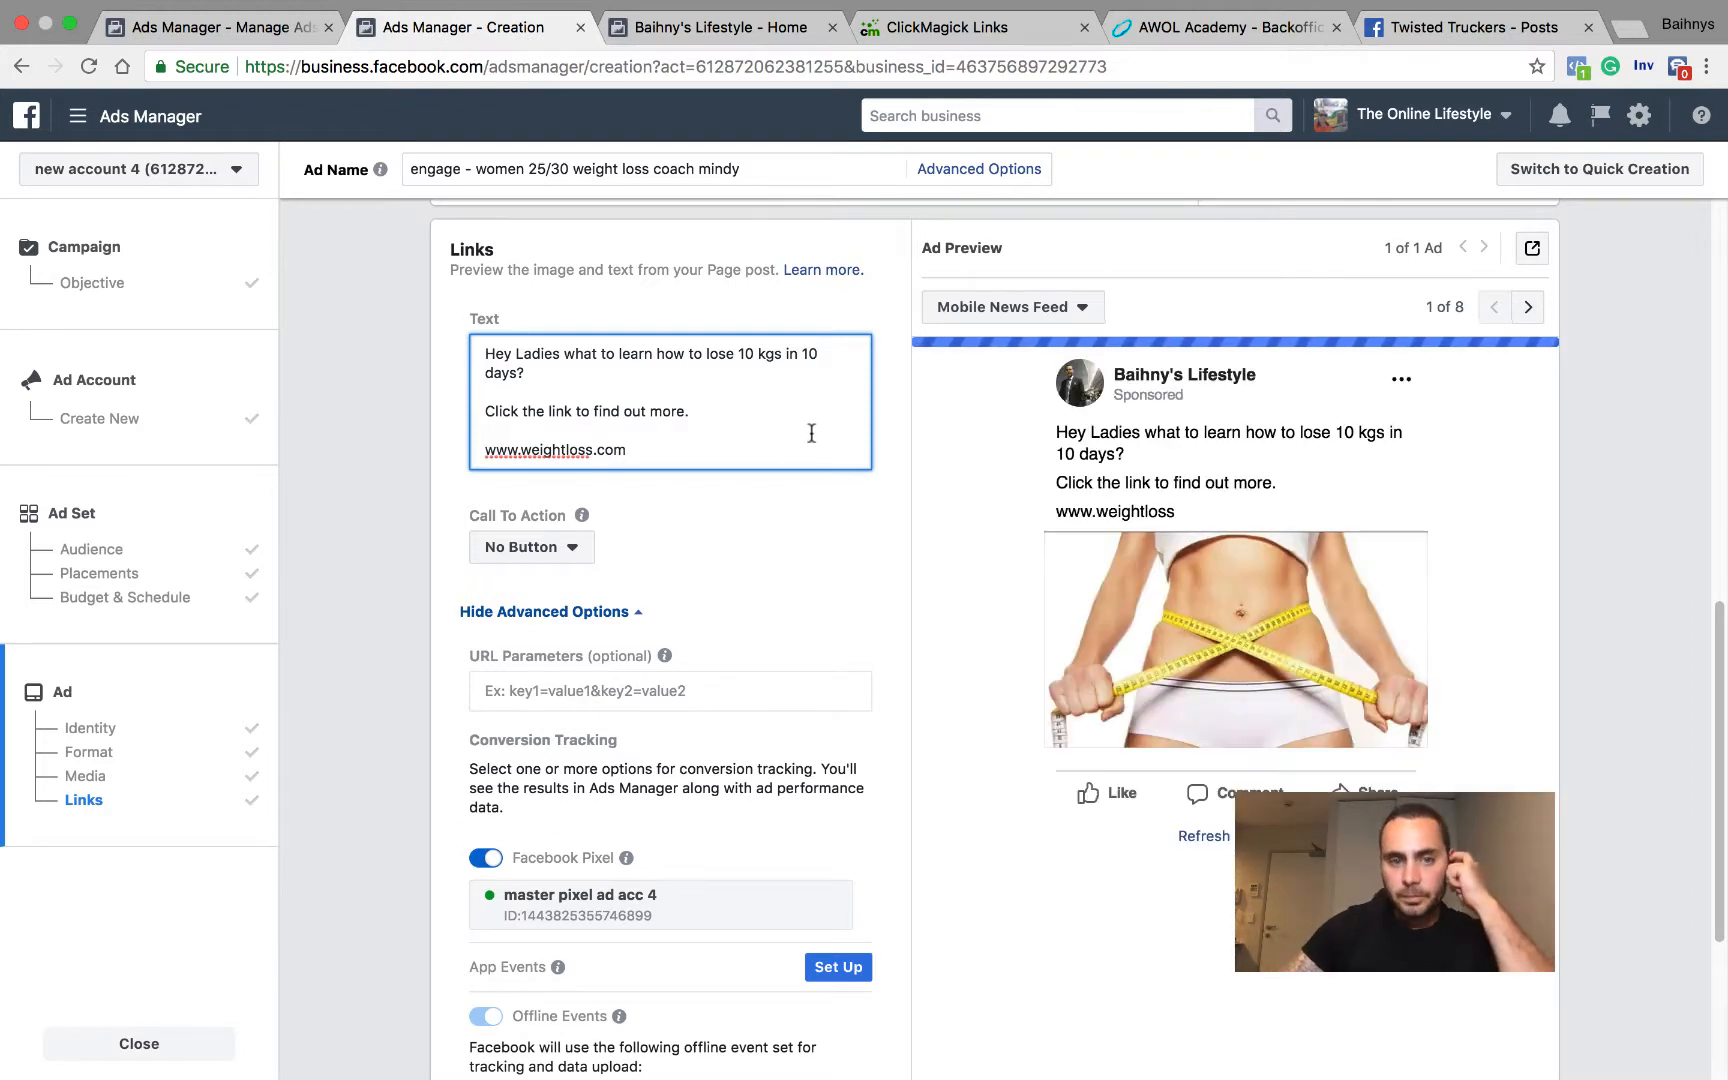
click(820, 547)
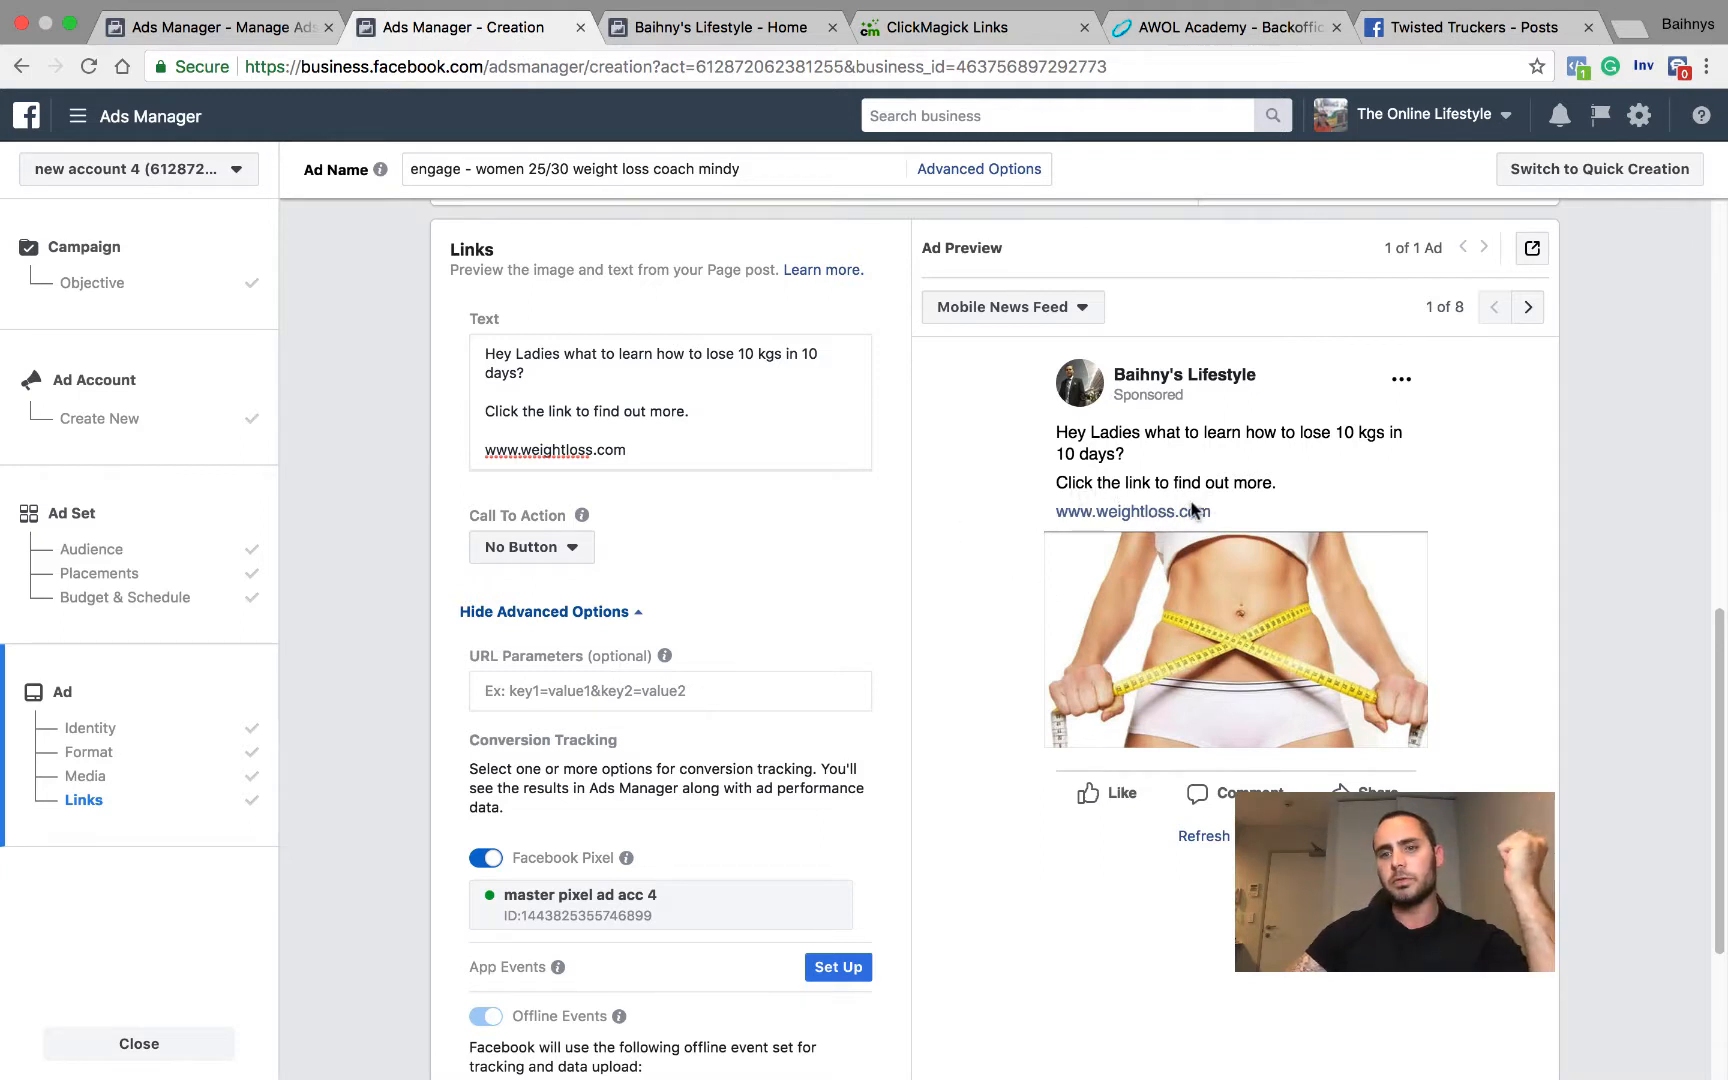
Step: Turn the Facebook Pixel conversion tracking off and back on
scroll(675, 590, down, 4)
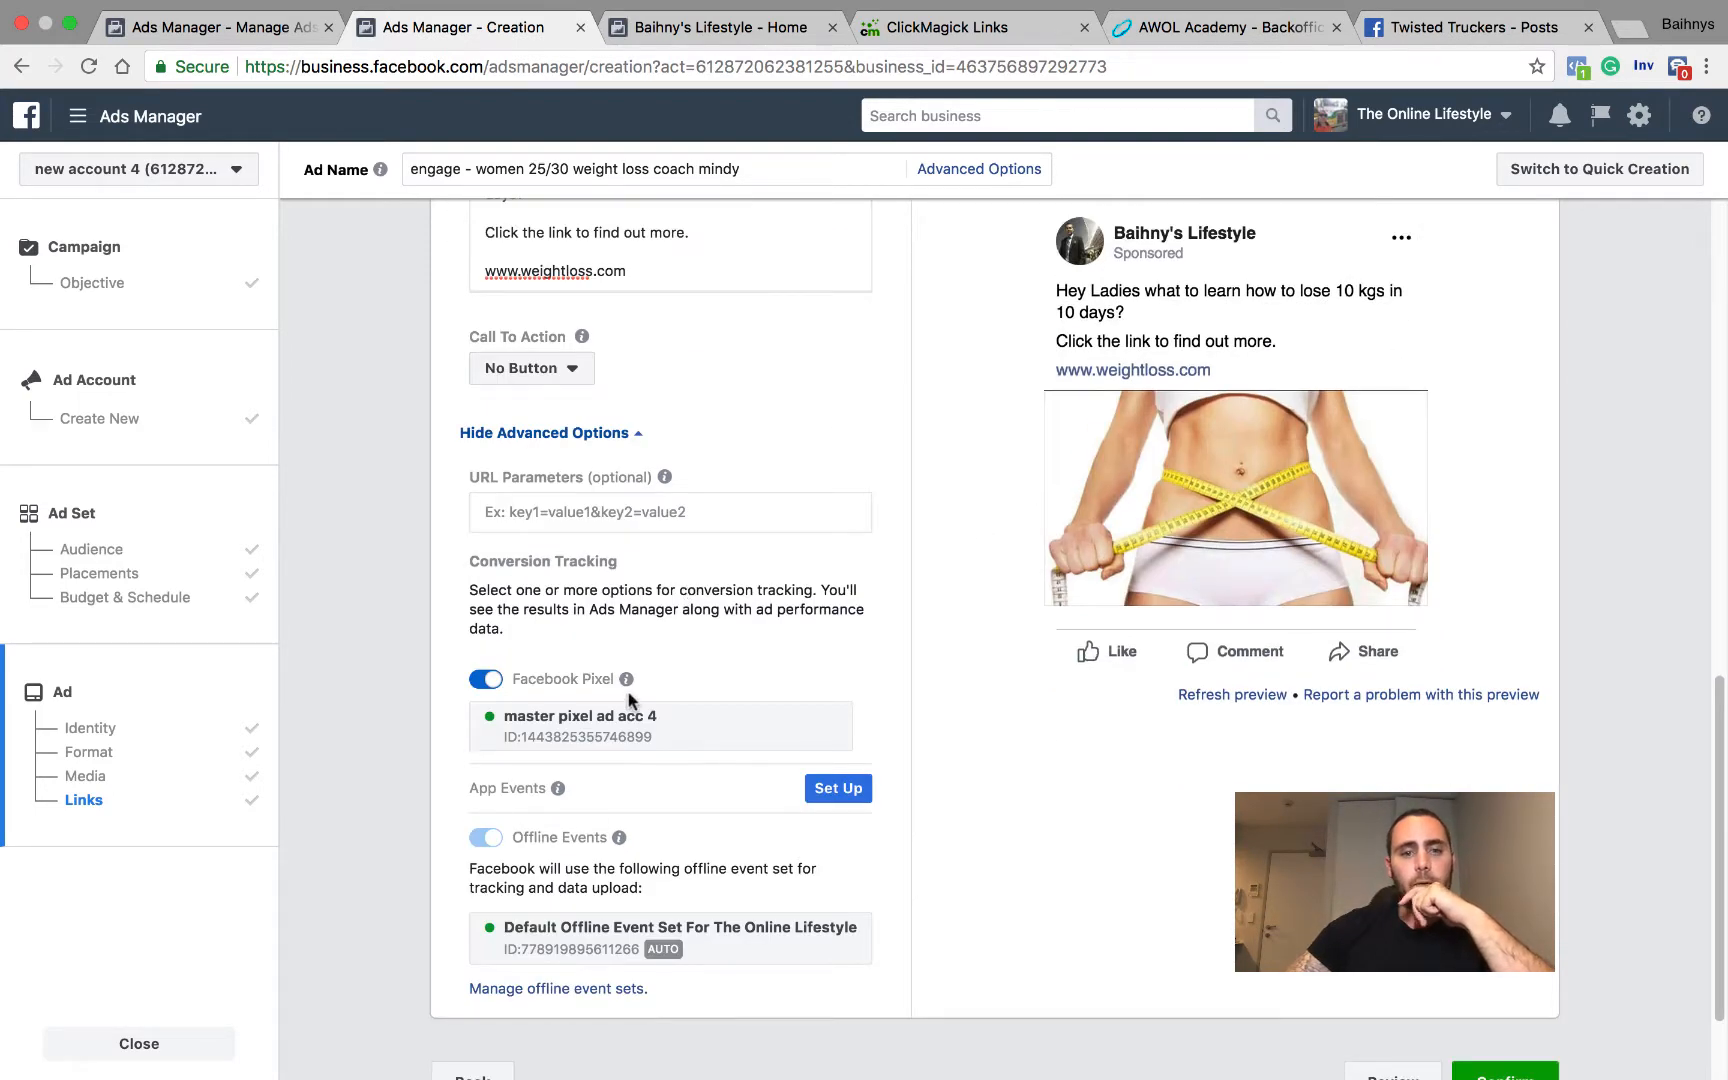
click(487, 682)
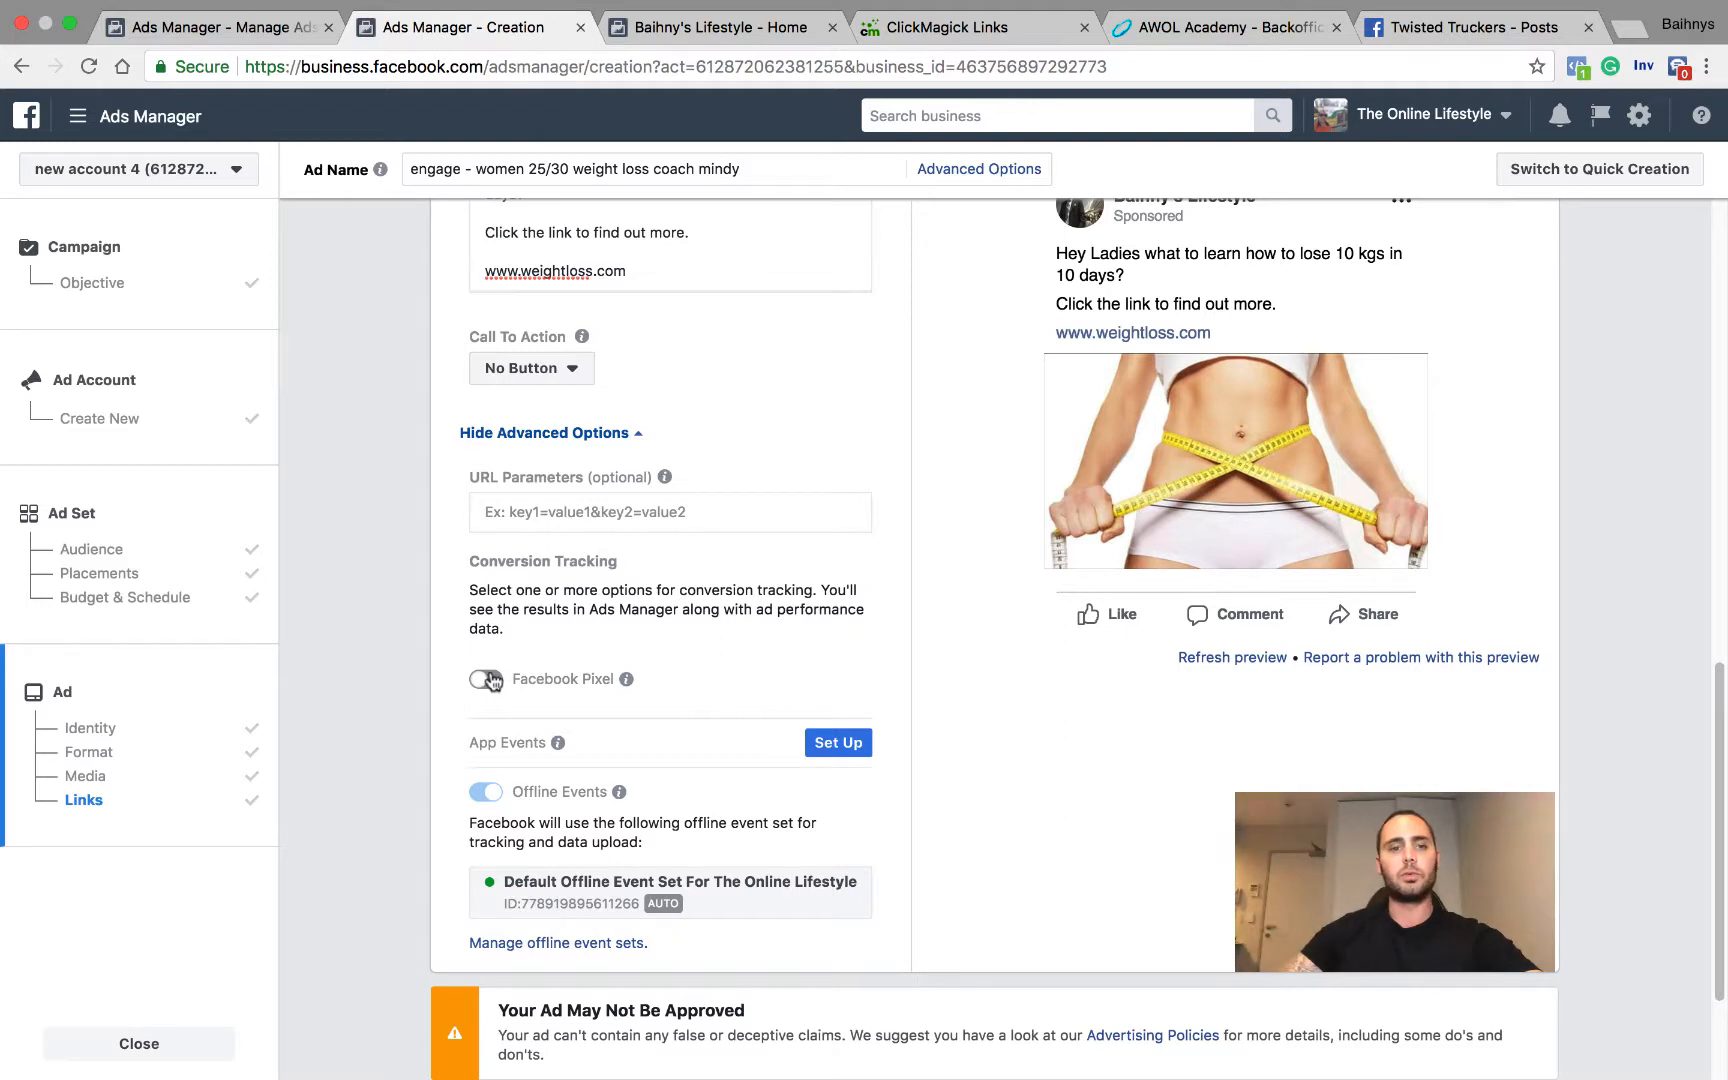
click(499, 683)
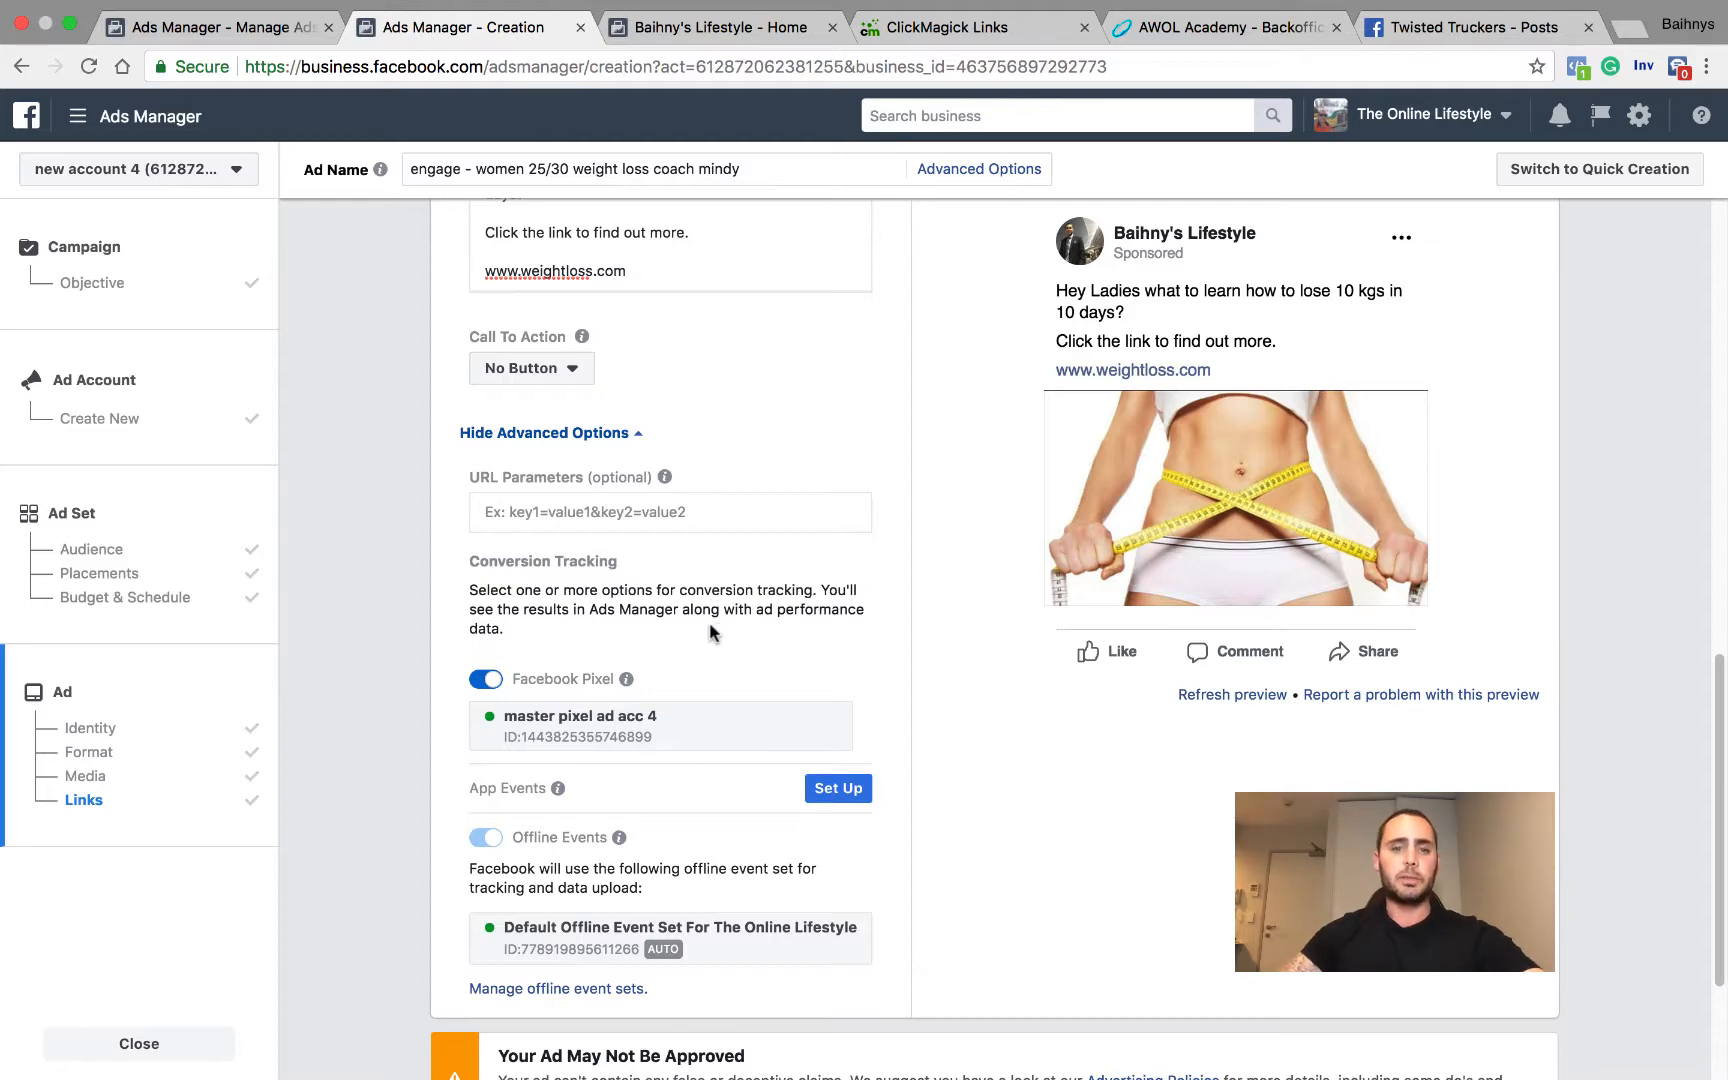
Step: Review the tracking options, the ad approval notice, and the ad's text and preview
scroll(664, 692, down, 1)
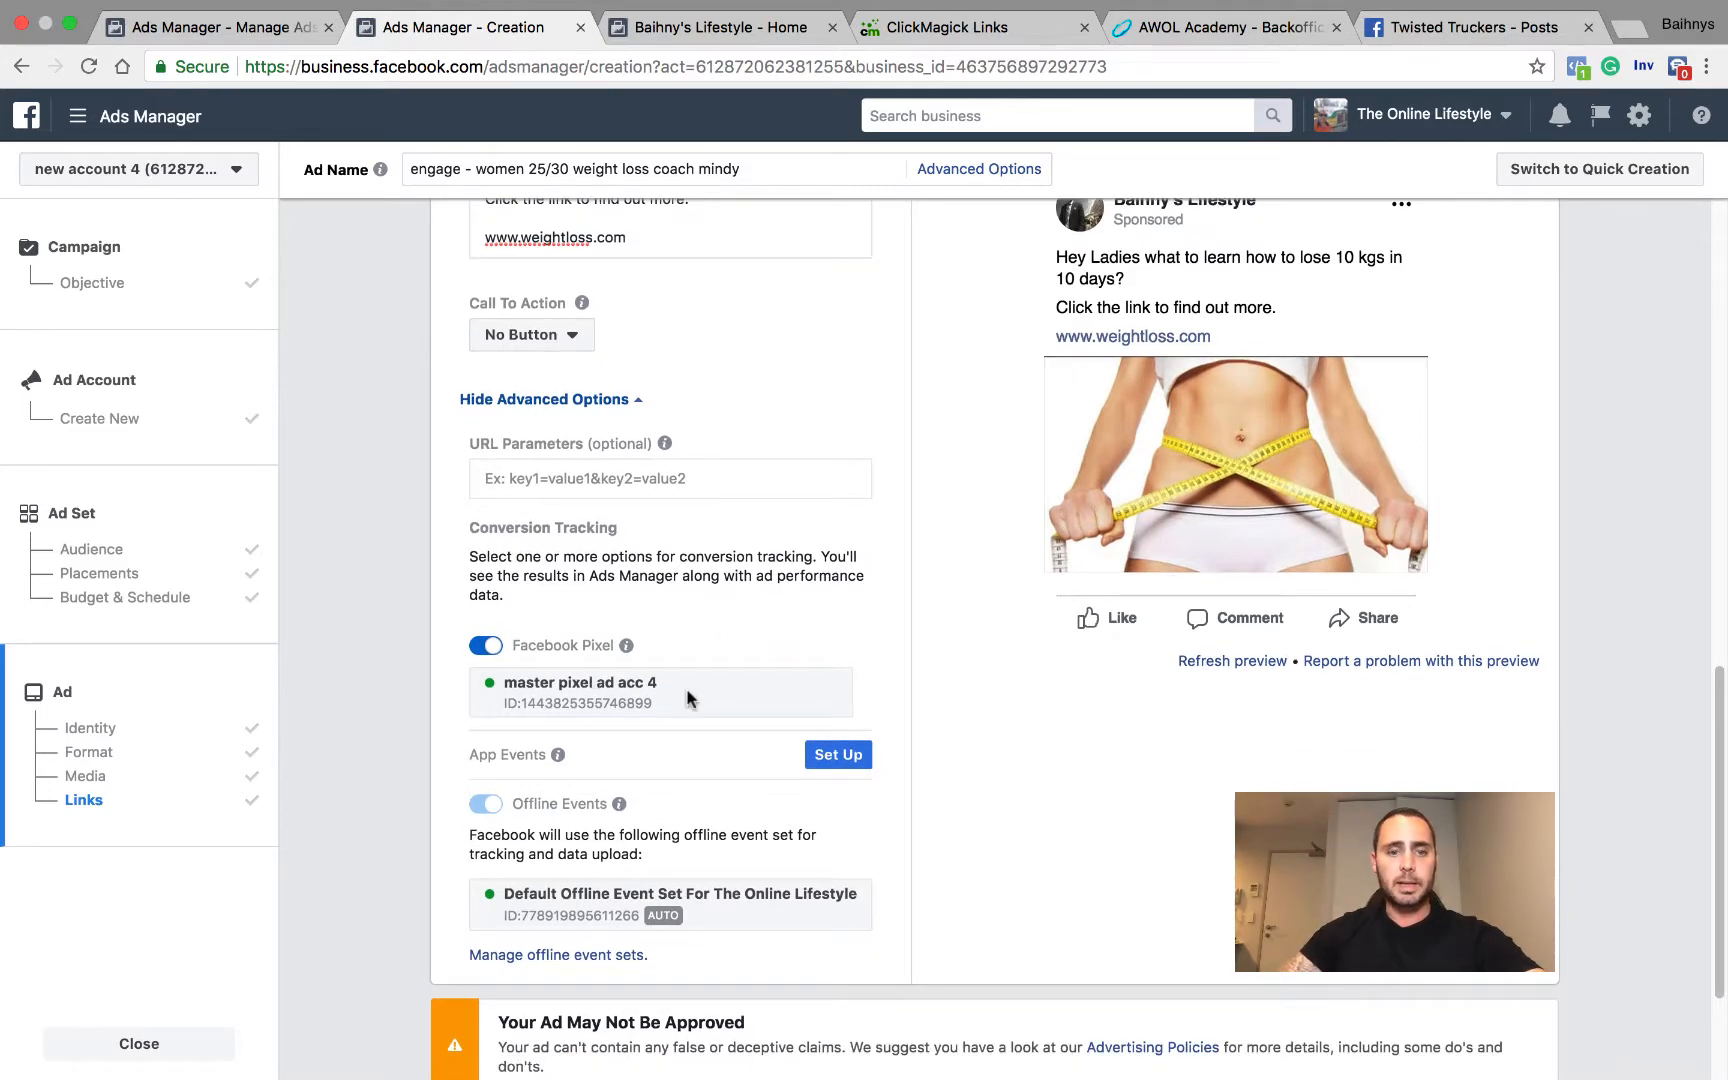
scroll(697, 690, down, 3)
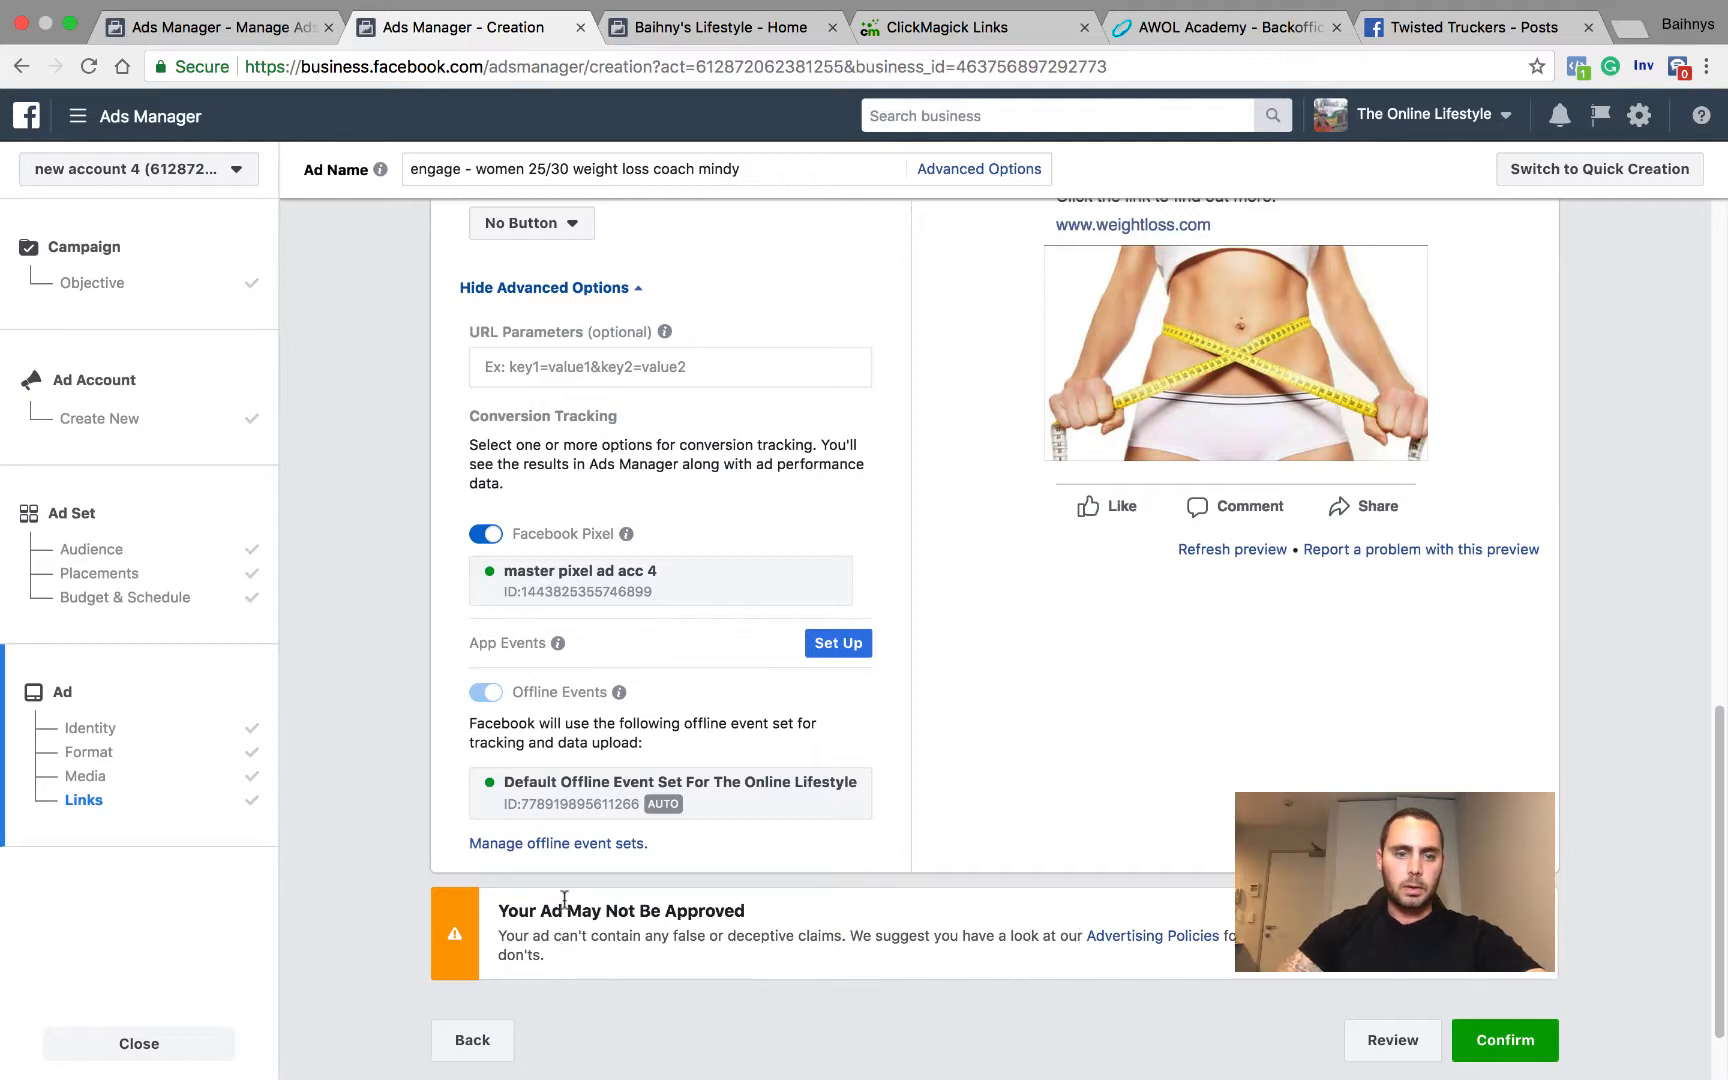
scroll(564, 900, down, 2)
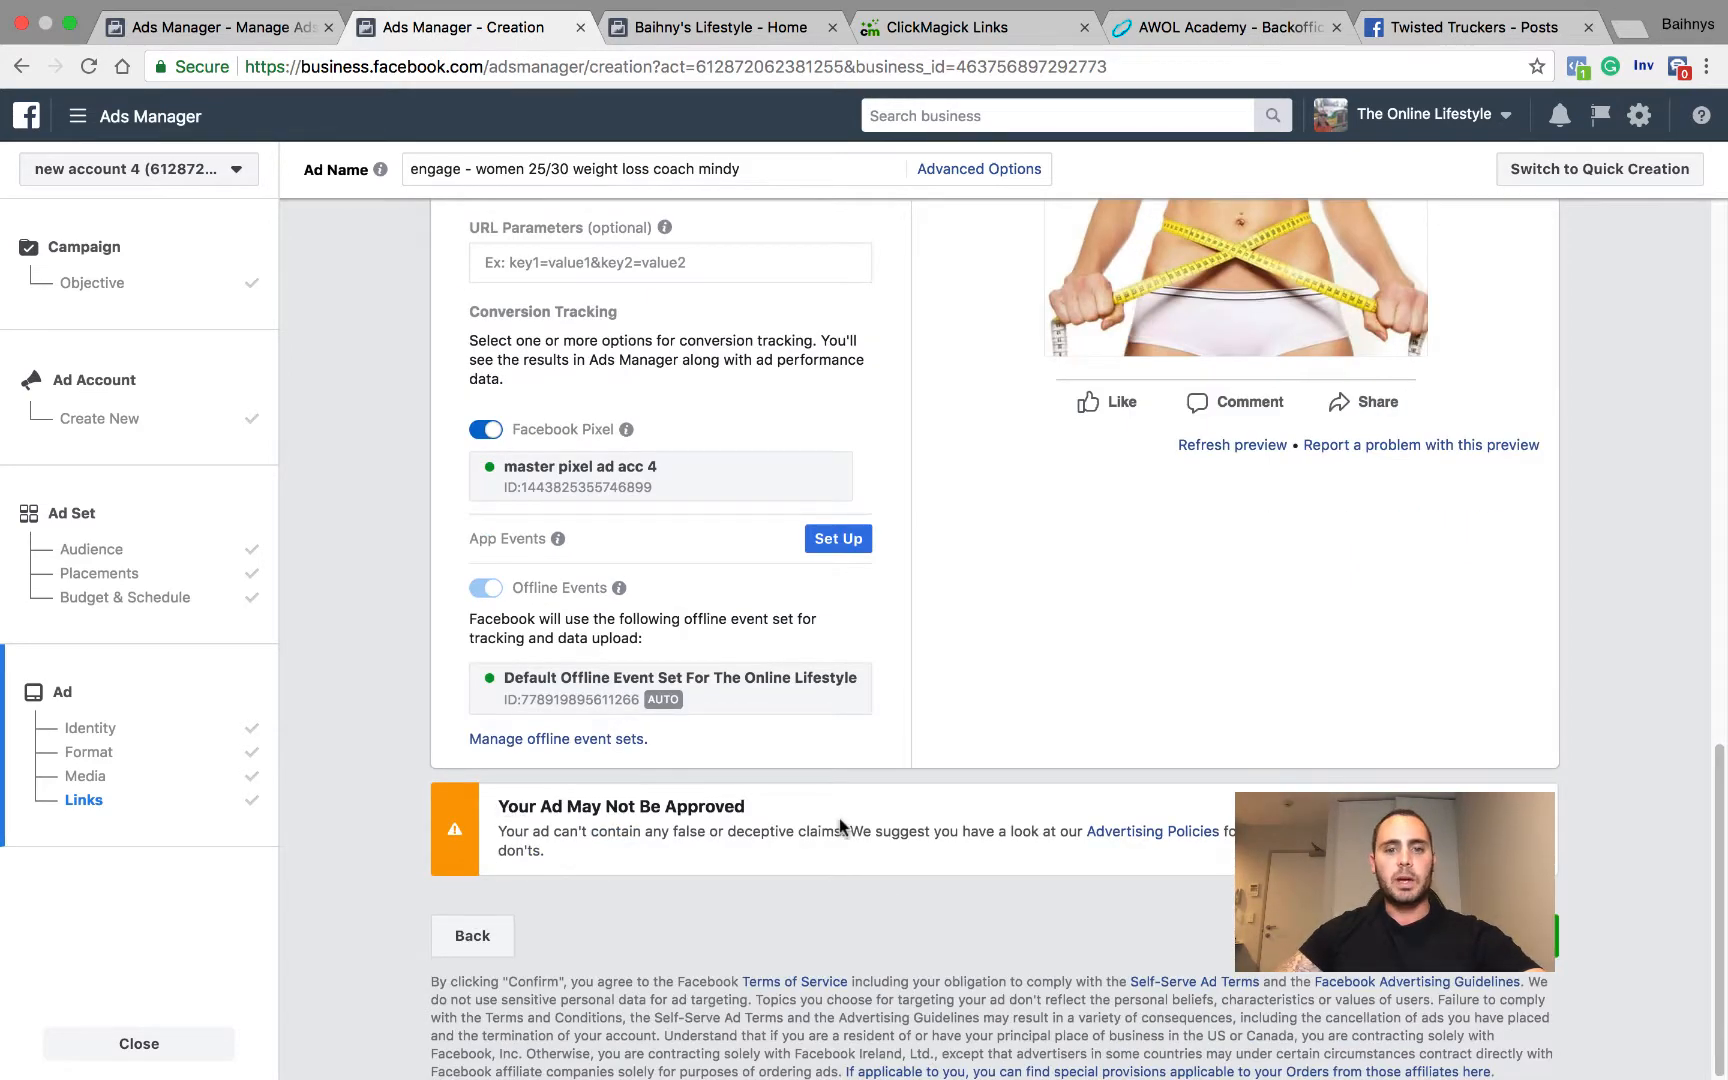
scroll(780, 806, up, 10)
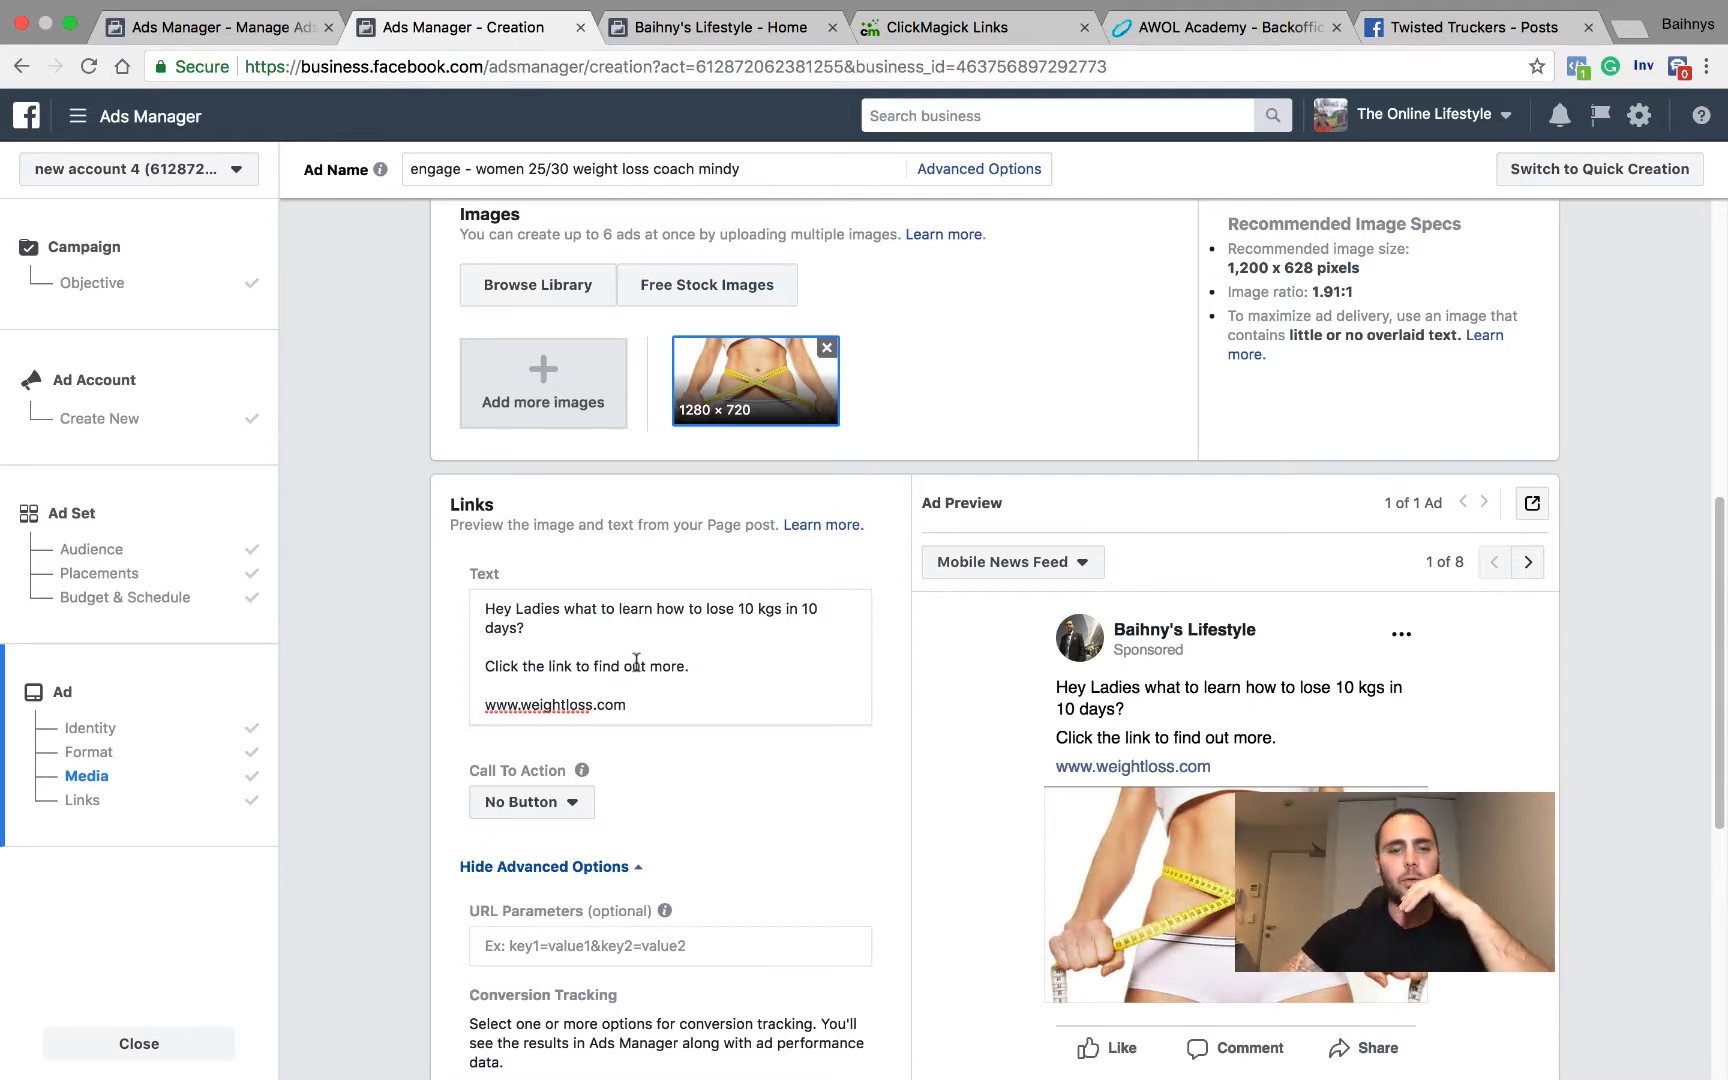
scroll(650, 675, down, 5)
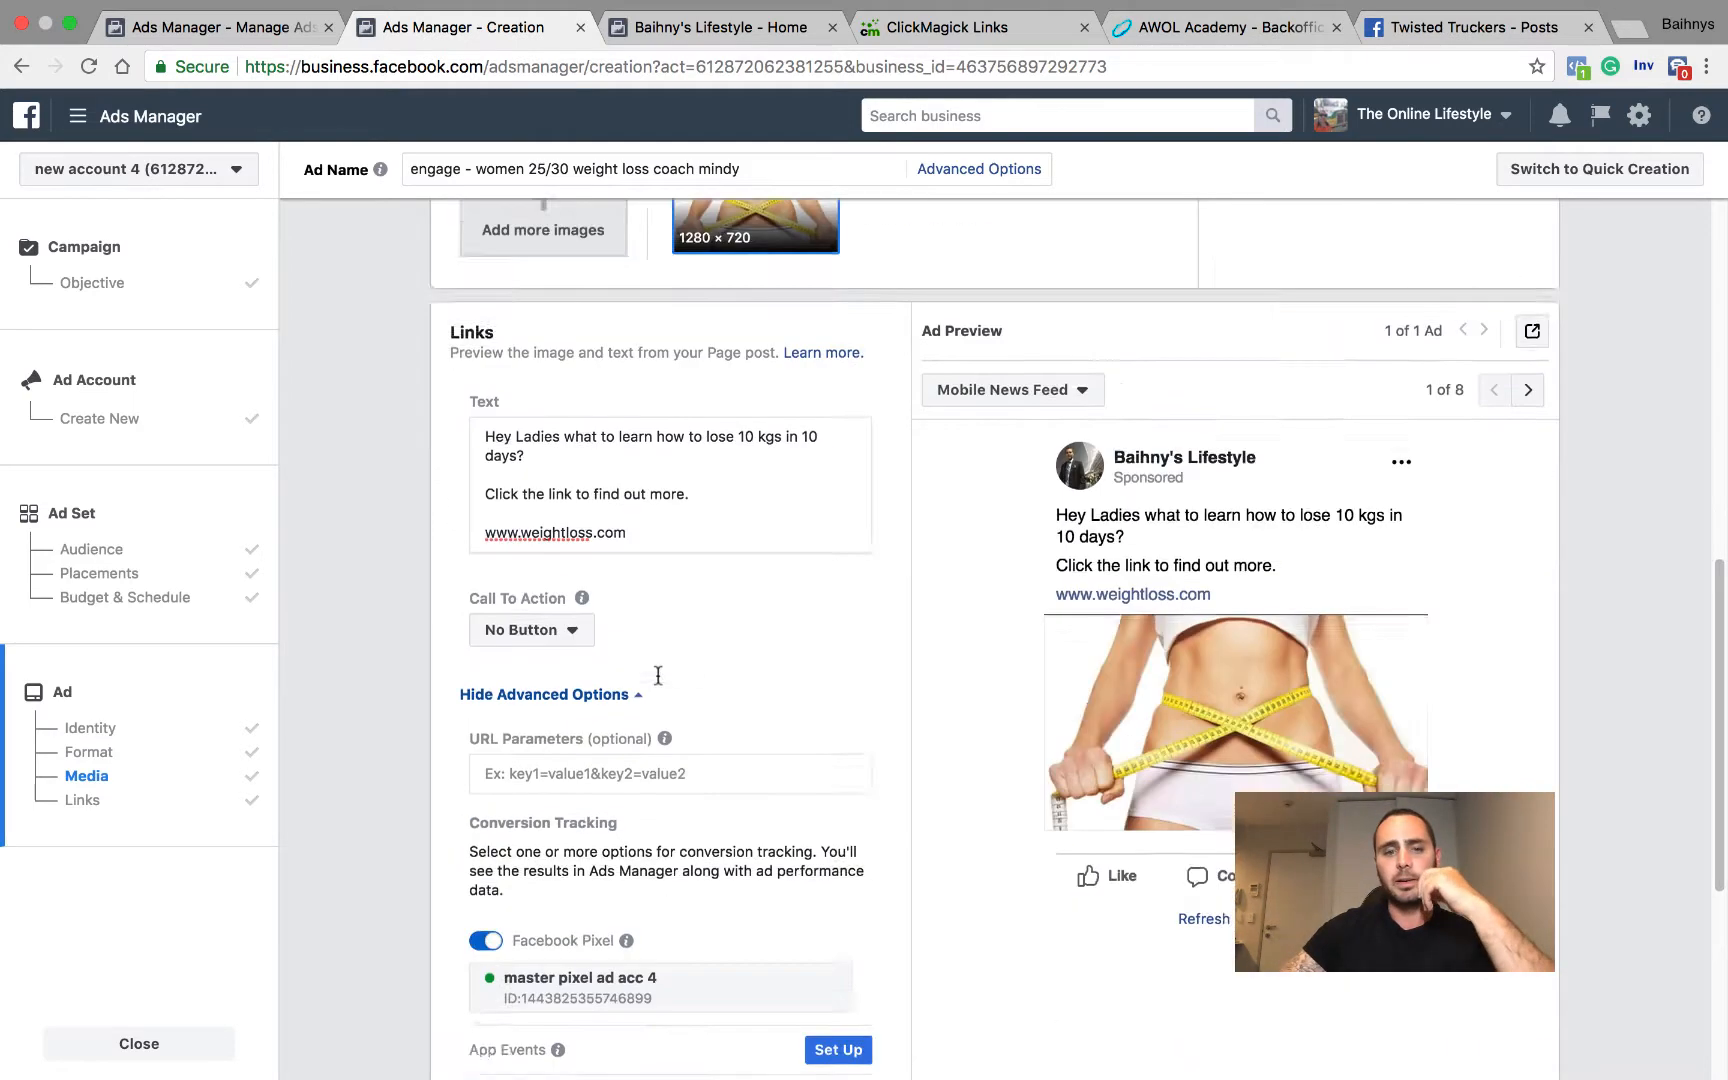
Step: Review the ad's Facebook Pixel and Offline Events tracking, its preview and the selected image
scroll(655, 675, down, 2)
mouse_move(620, 597)
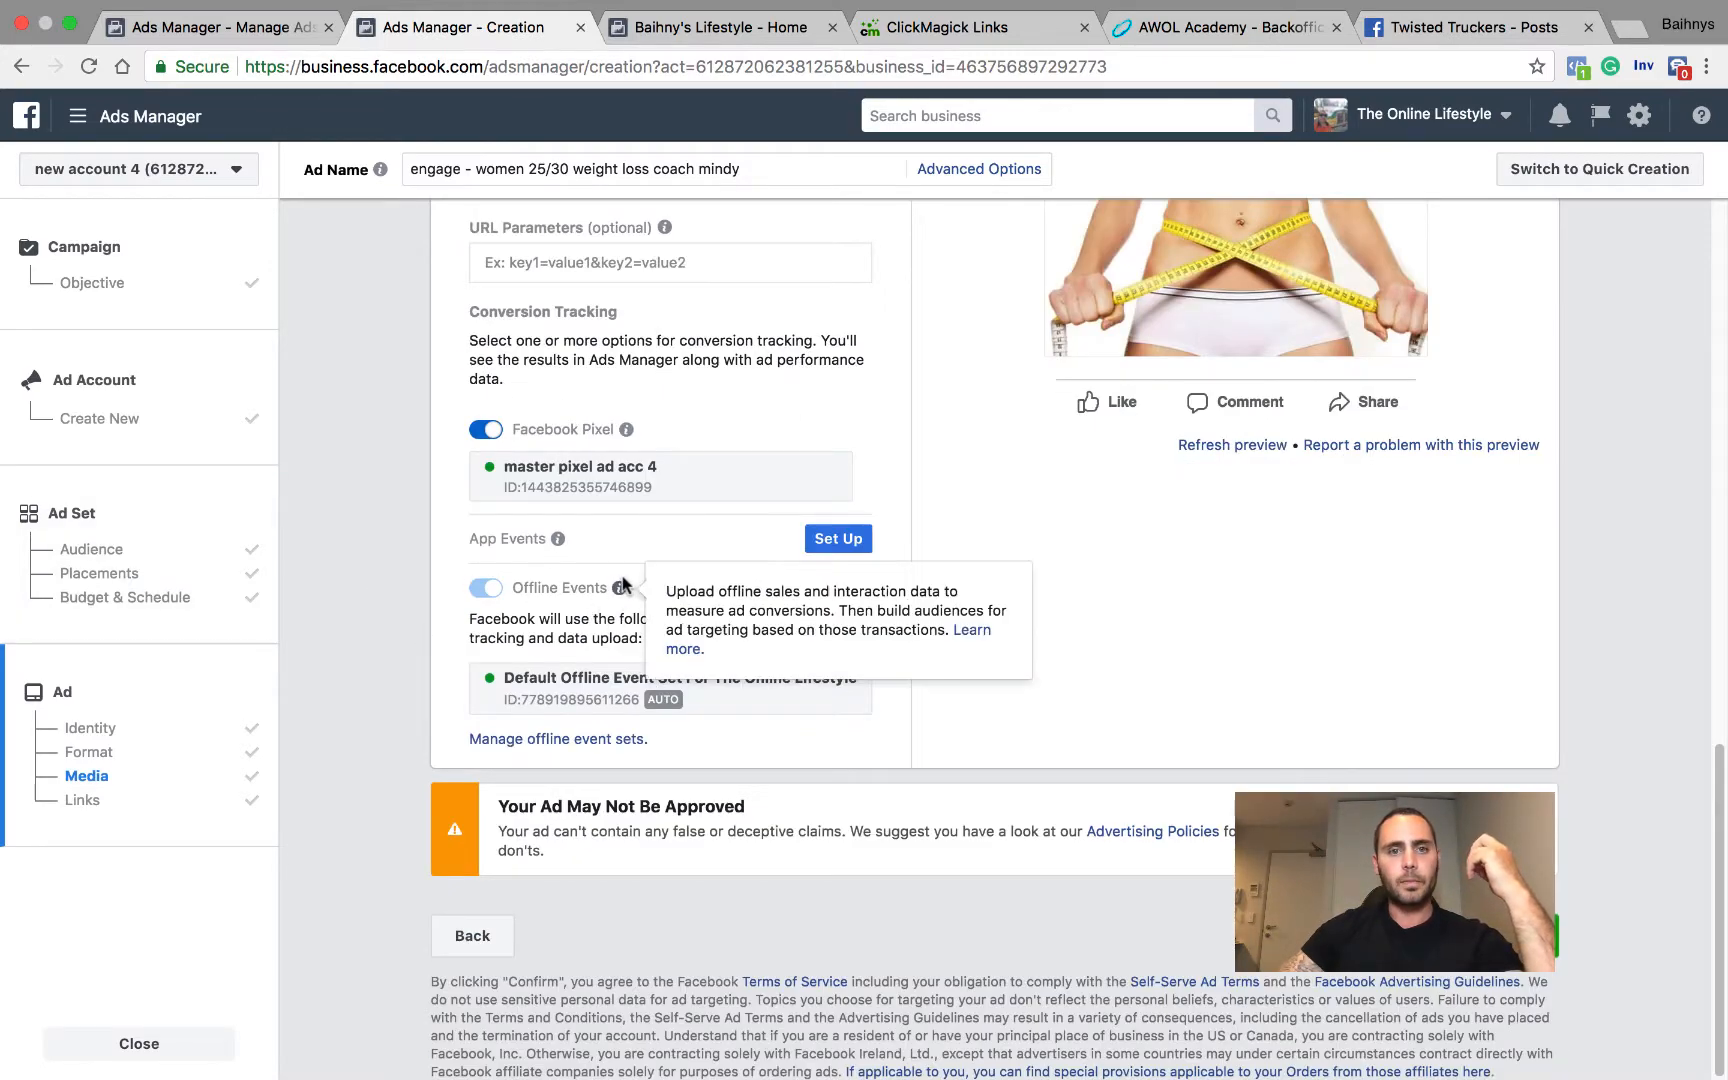
scroll(653, 531, up, 6)
scroll(676, 490, up, 6)
scroll(676, 490, down, 13)
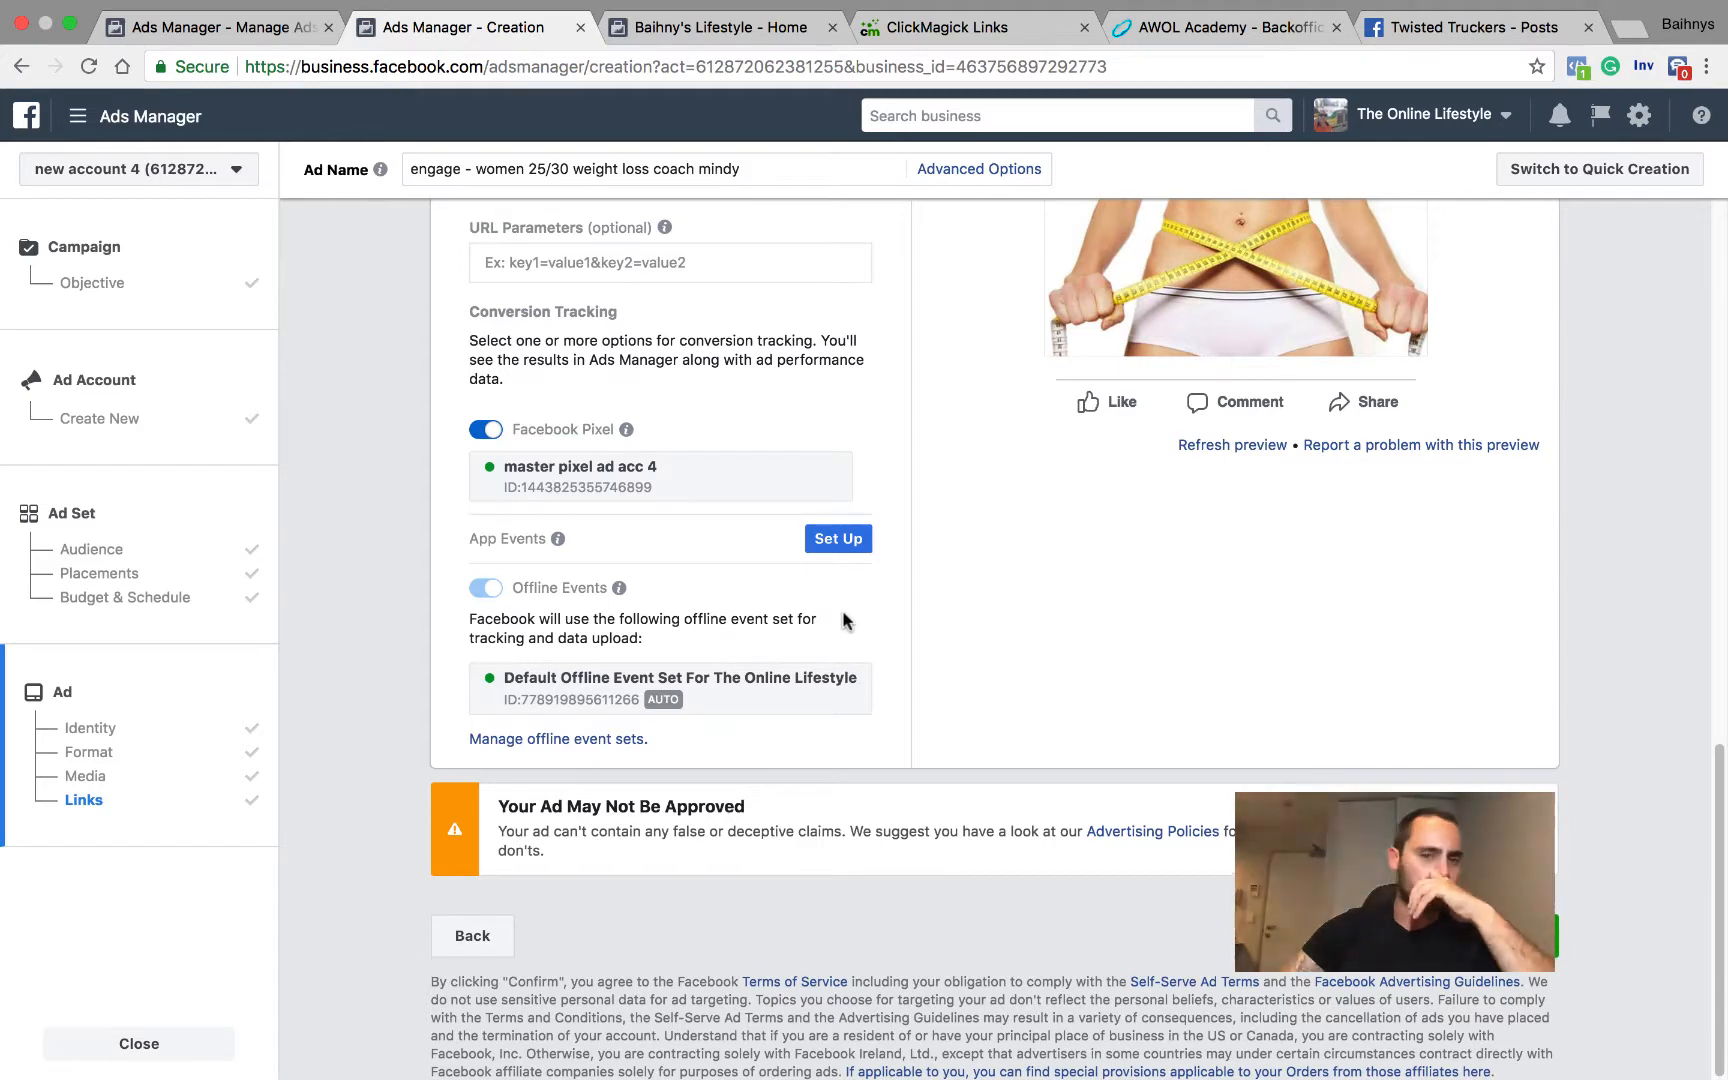
scroll(980, 568, up, 3)
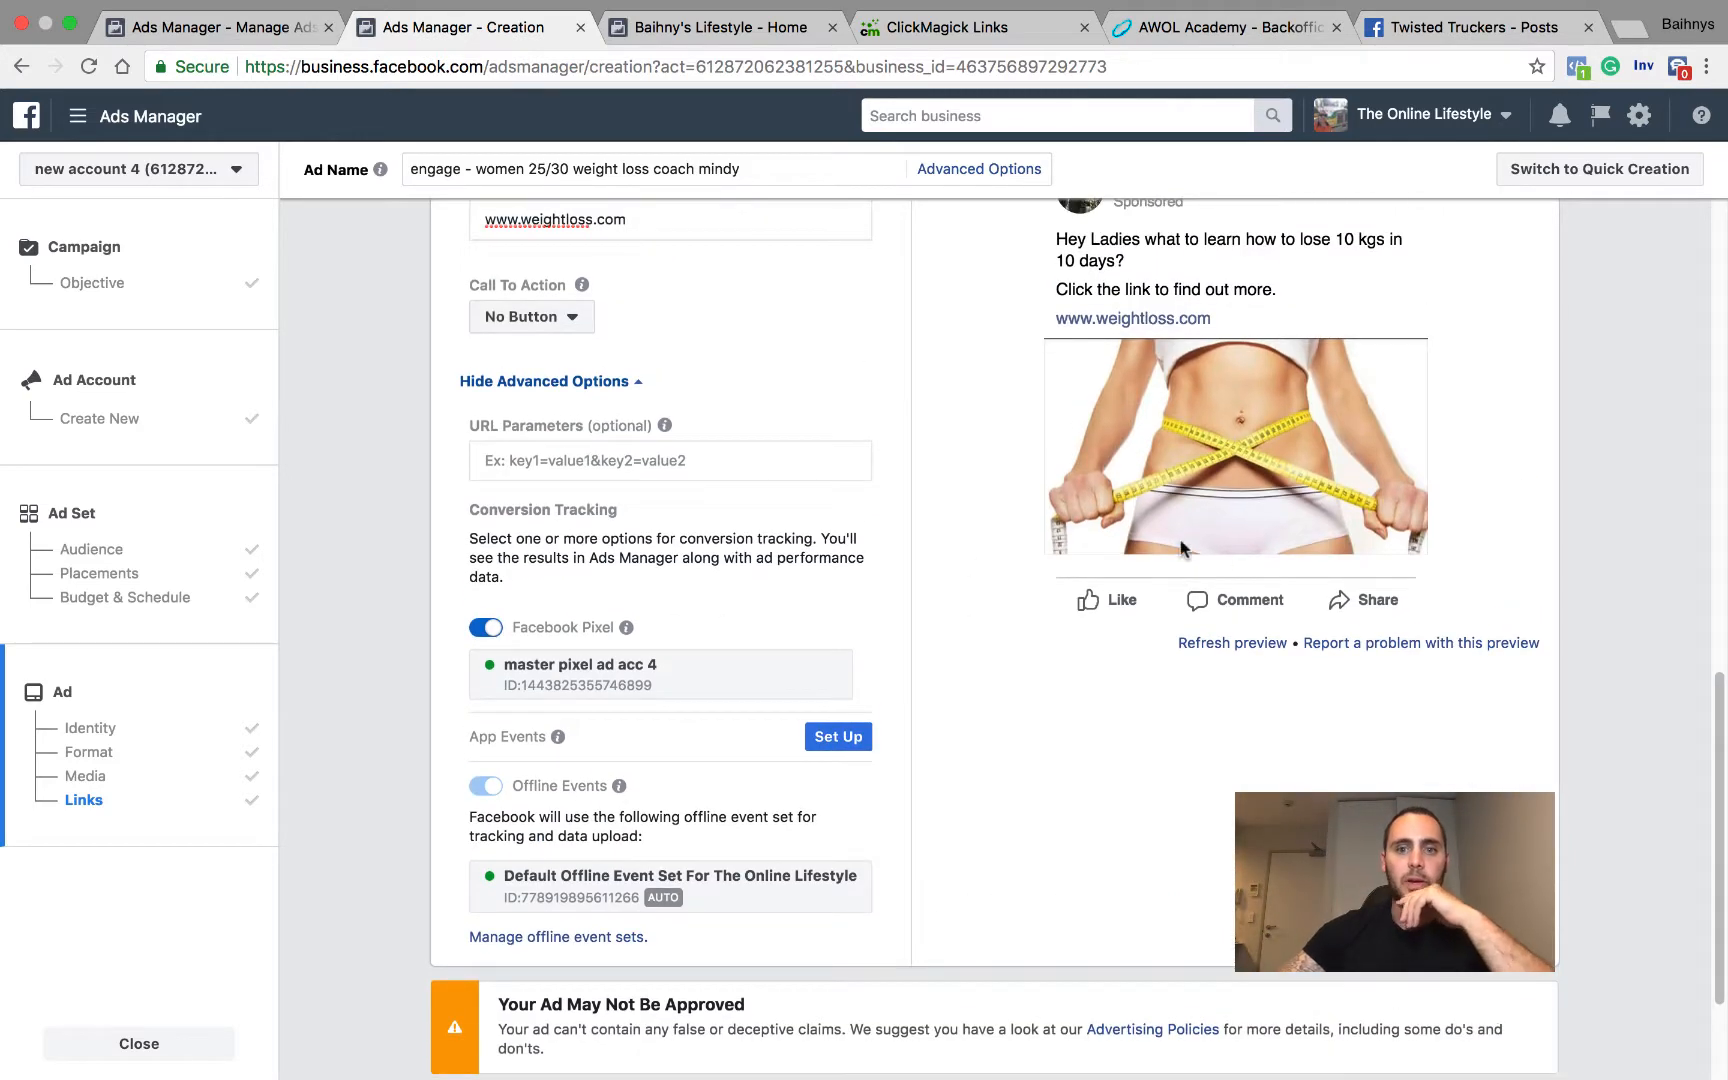
scroll(1163, 545, up, 10)
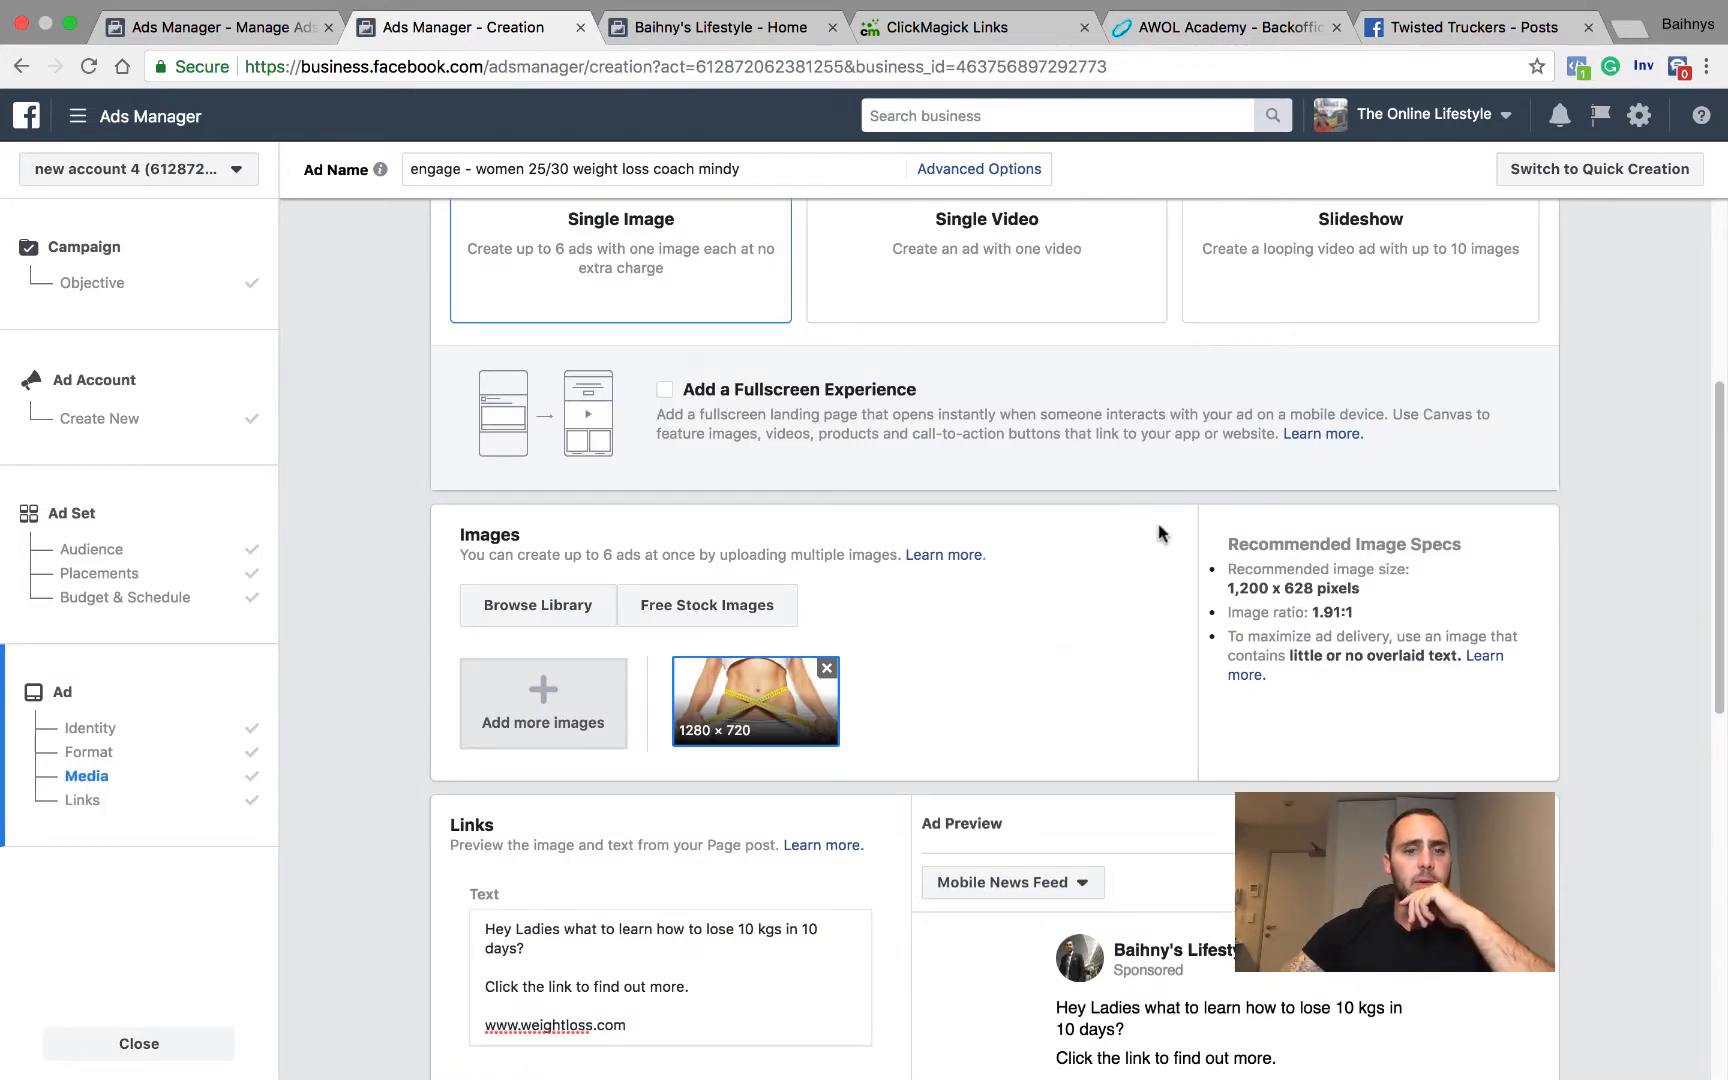
Step: Check the ad set's audience targeting, then the ad's Facebook Page identity and format
click(204, 524)
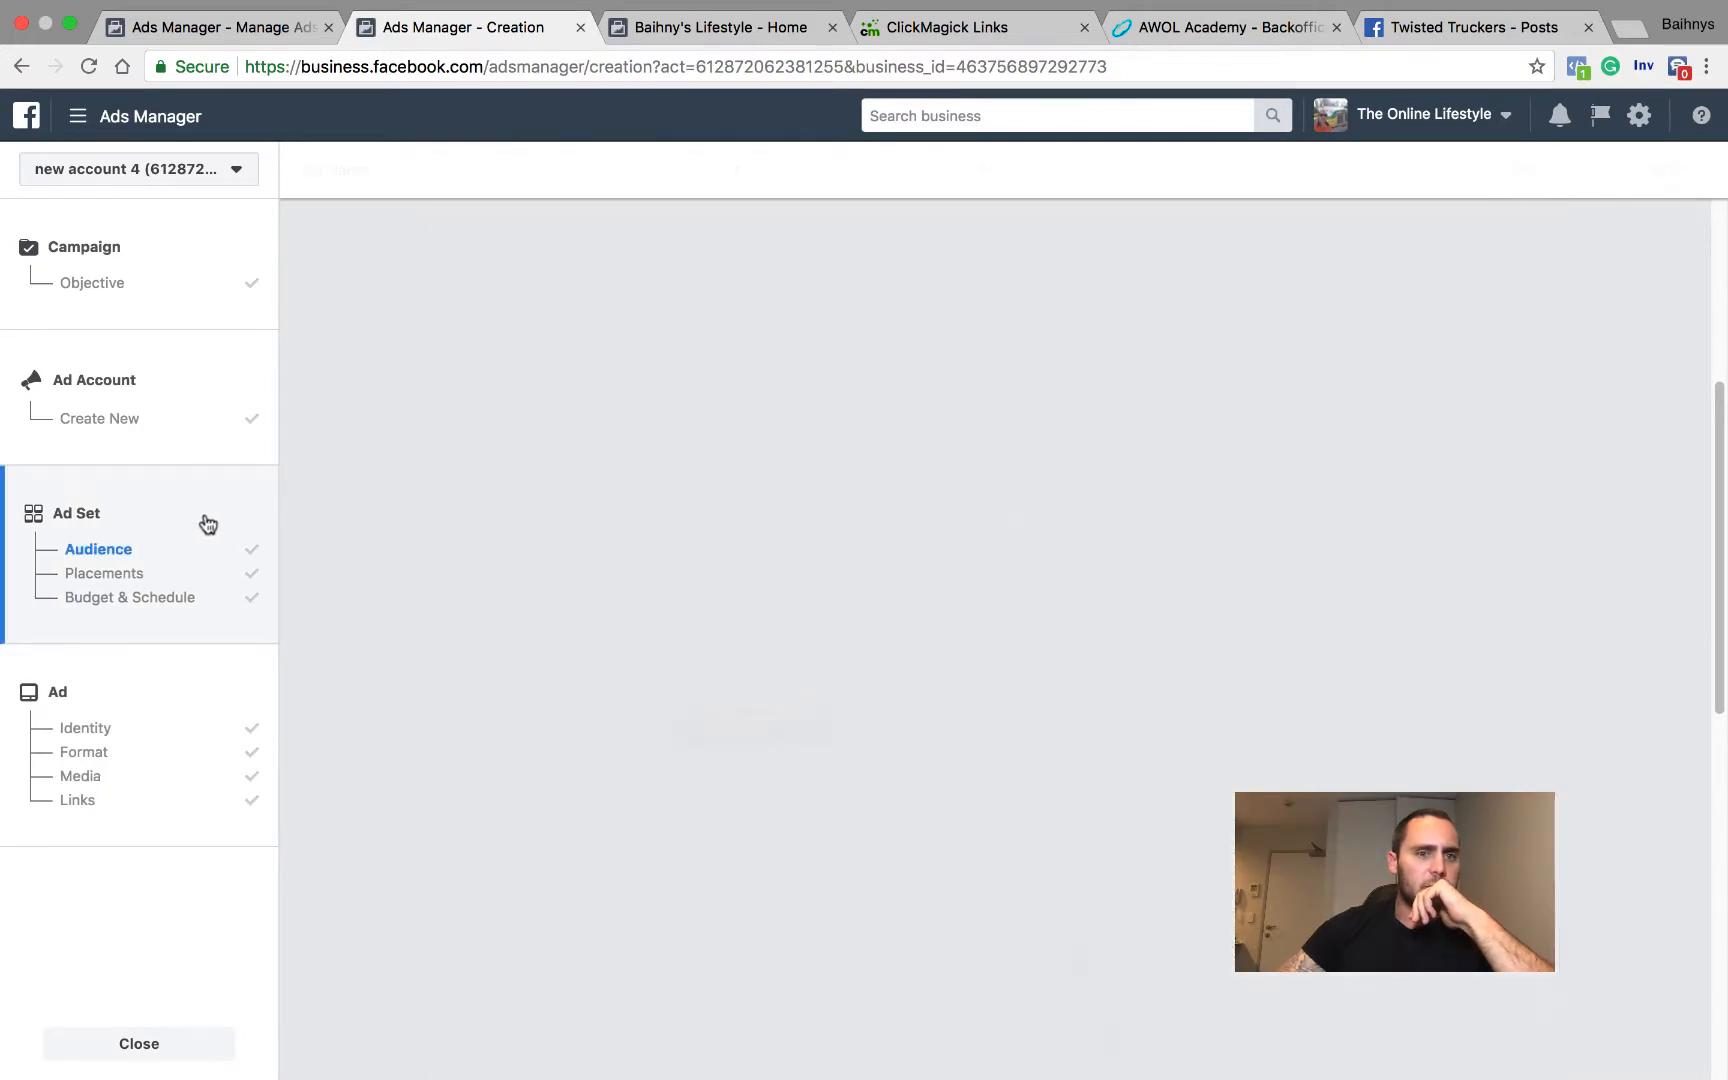
scroll(1006, 504, down, 8)
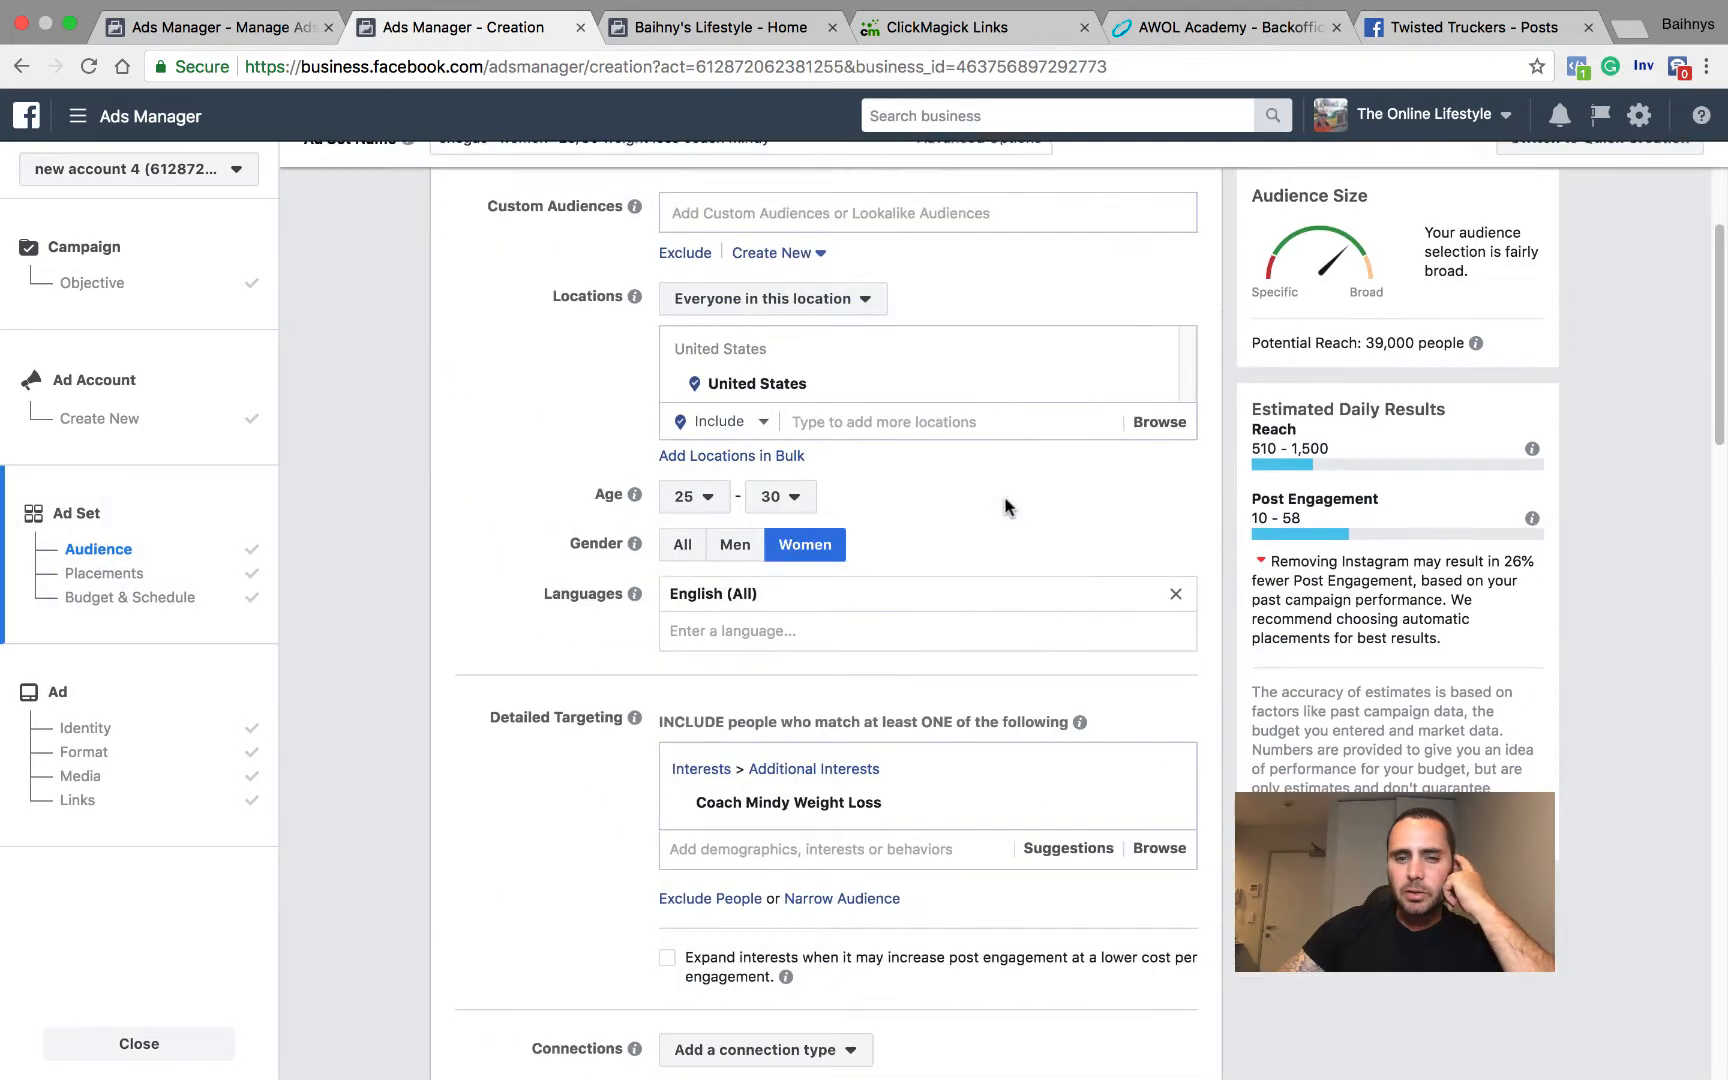
scroll(840, 450, up, 5)
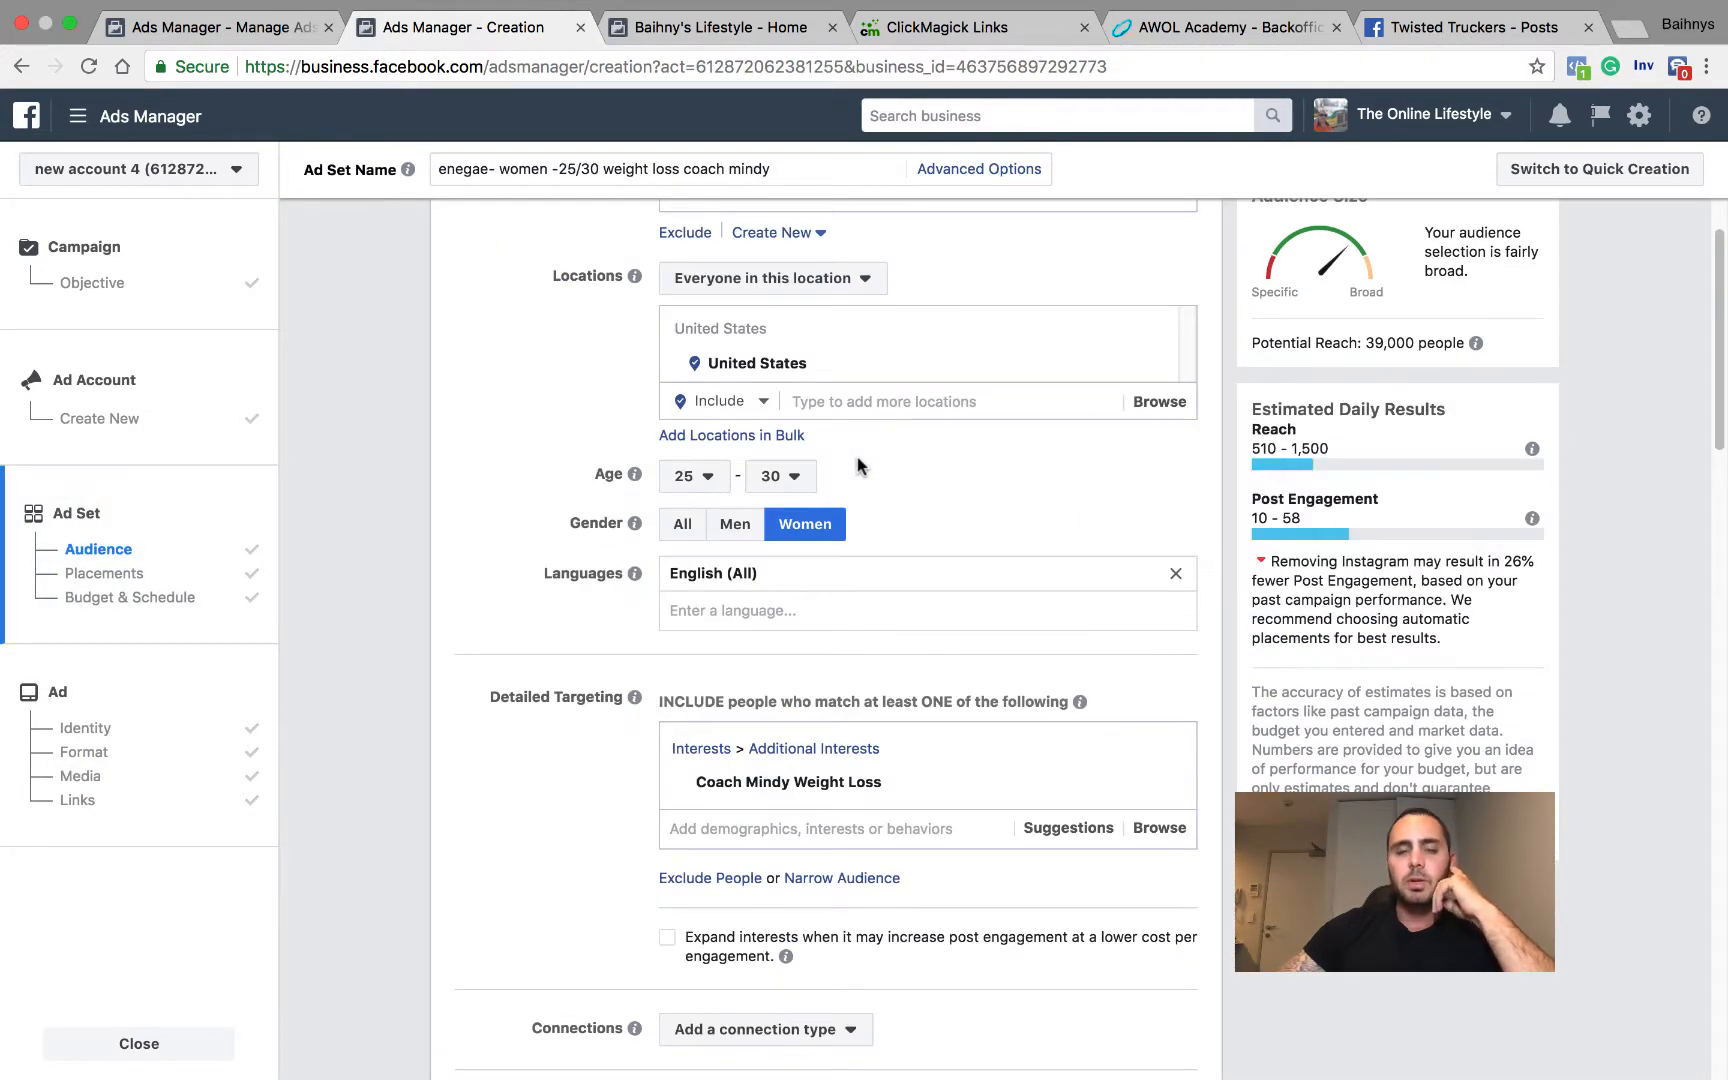
scroll(1000, 436, down, 4)
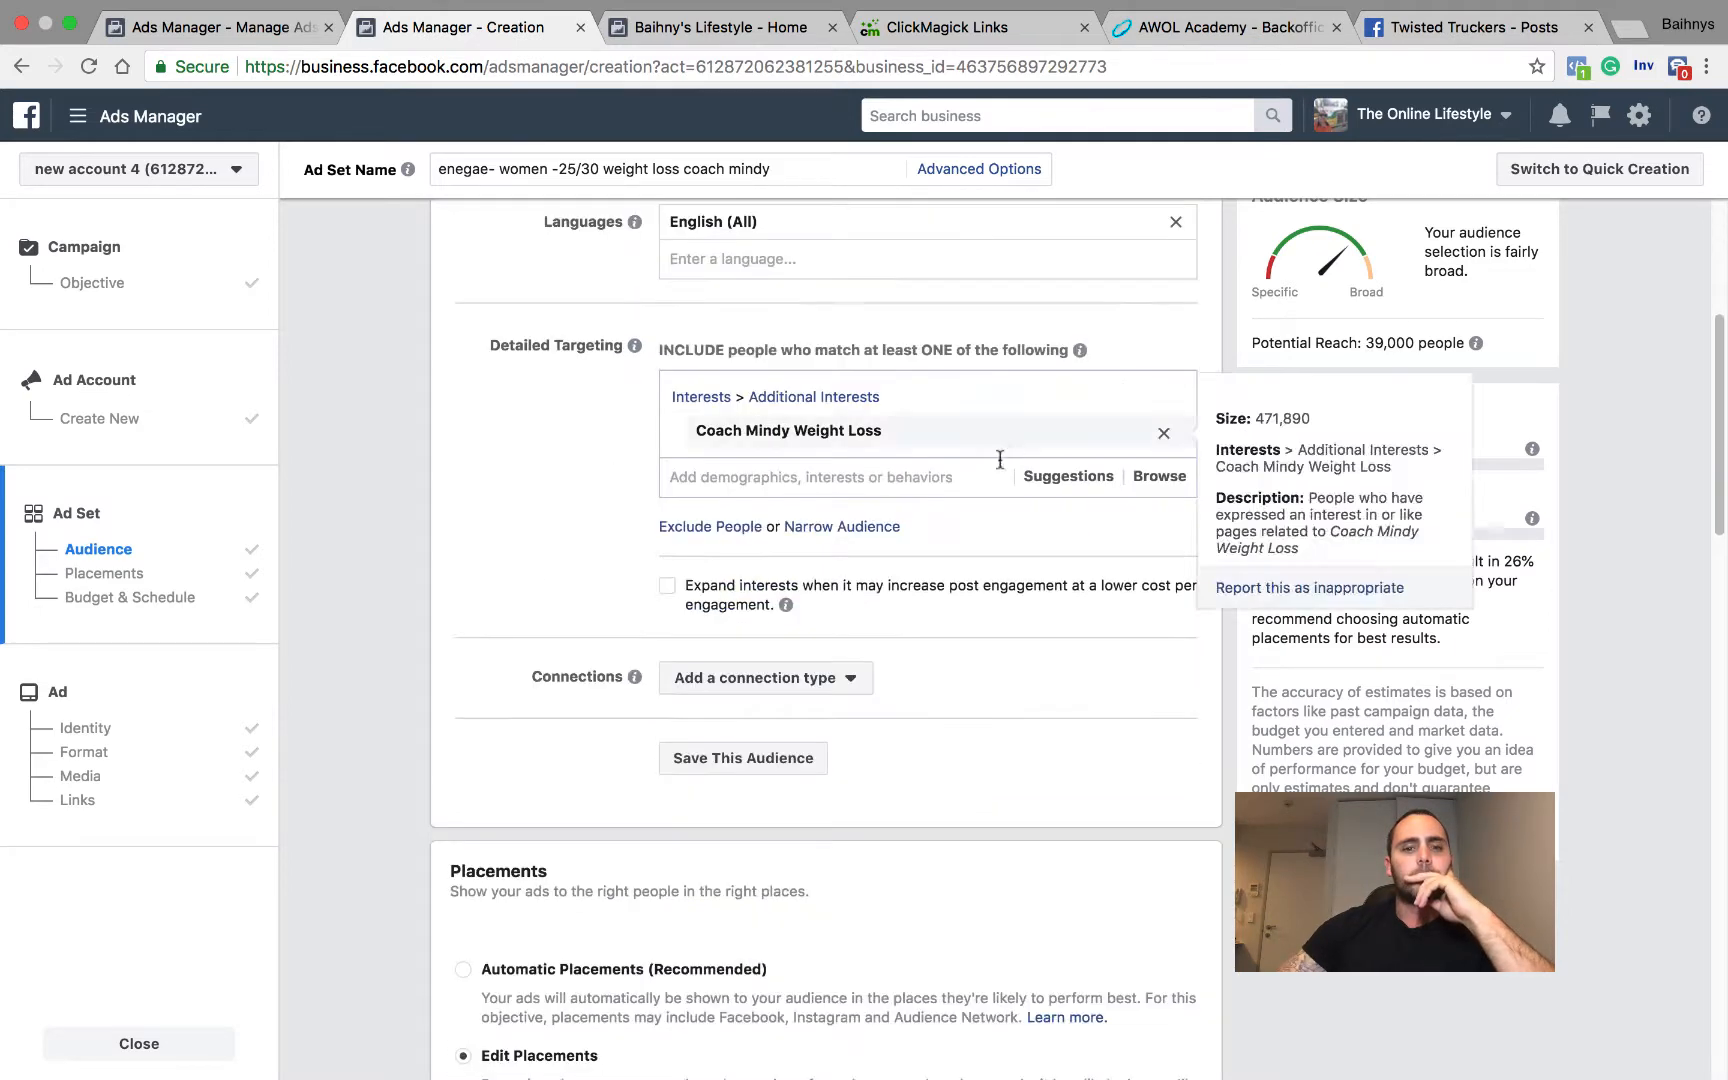
click(129, 722)
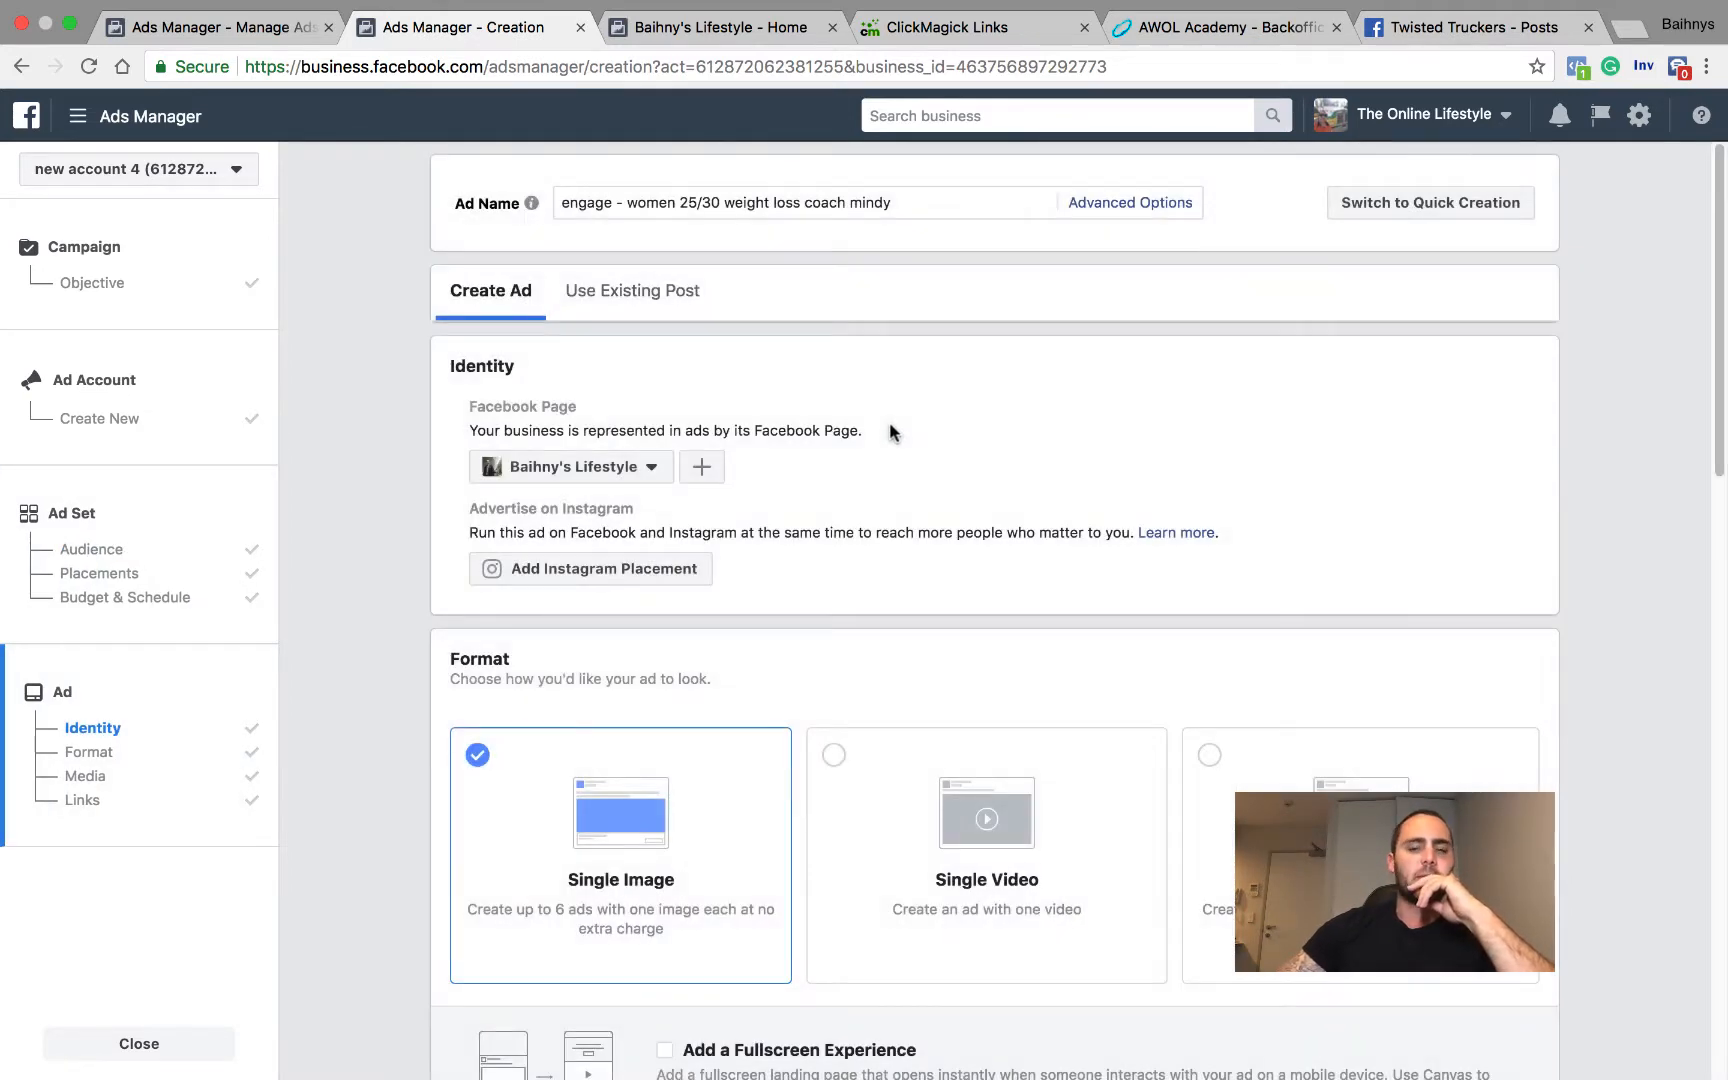
scroll(1000, 465, down, 2)
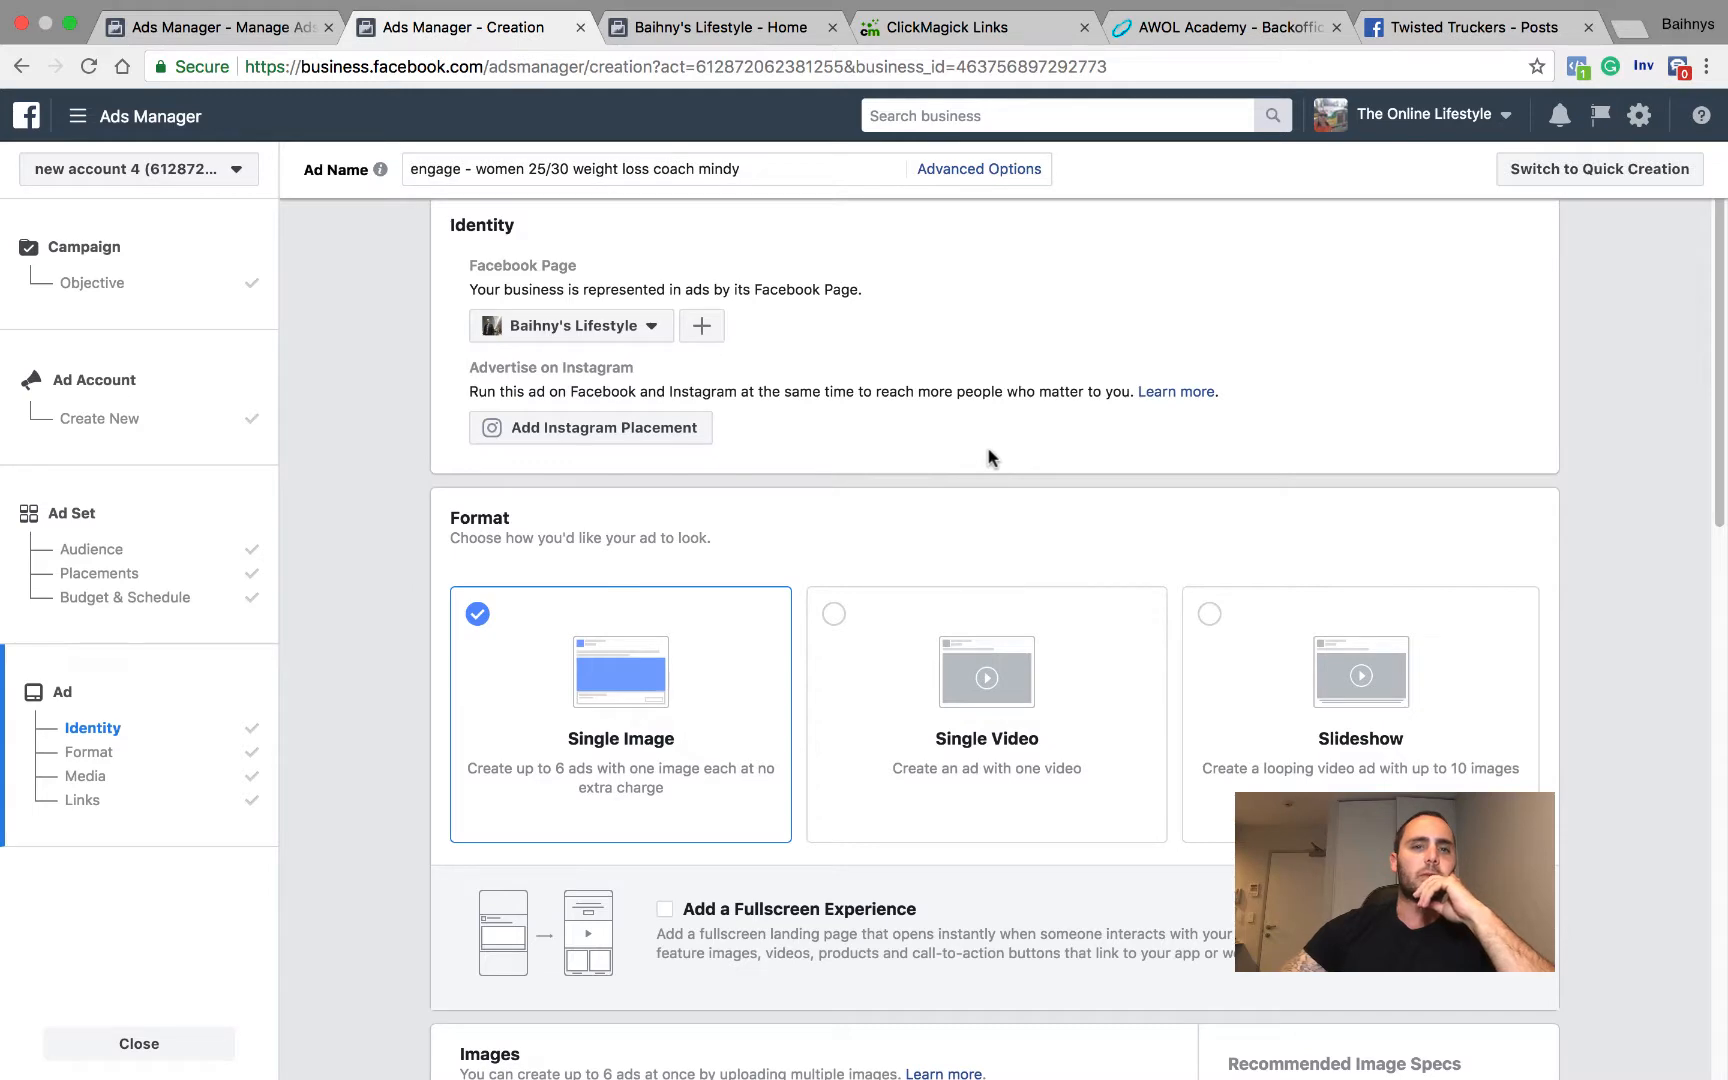
Step: Remove the Coach Mindy Weight Loss interest from the ad set's detailed targeting
click(208, 536)
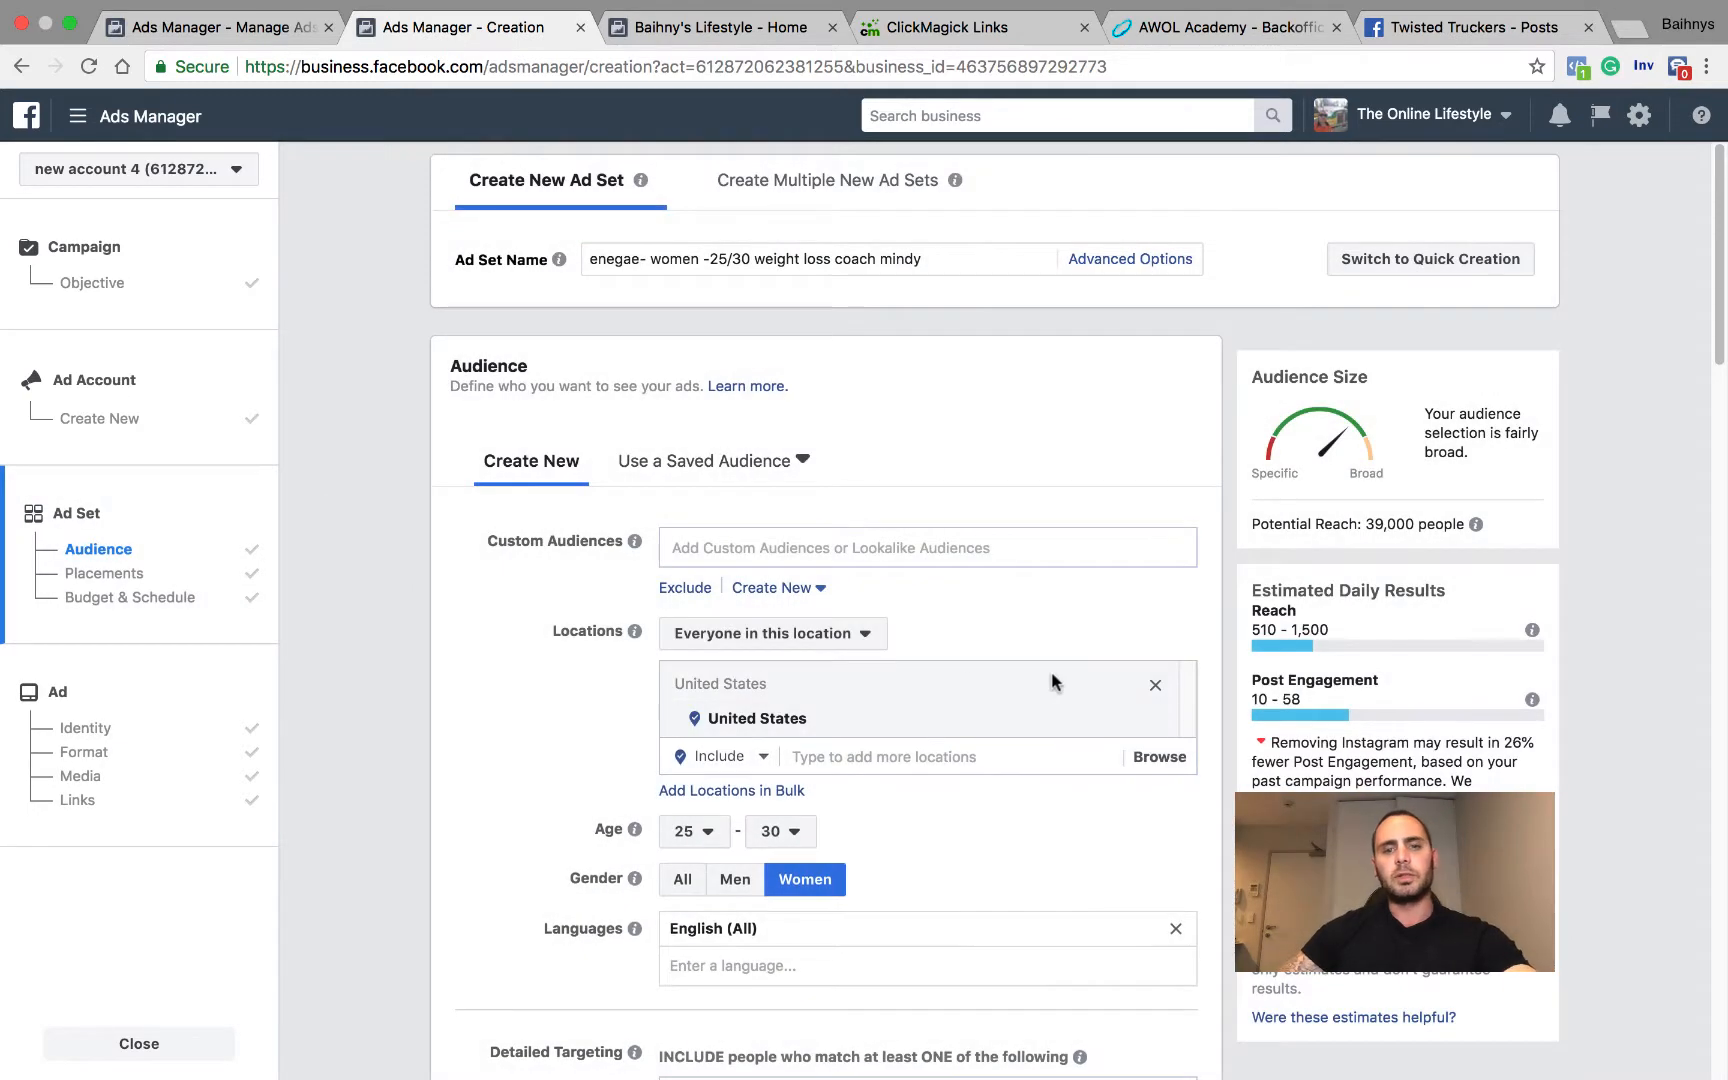
scroll(1040, 675, down, 5)
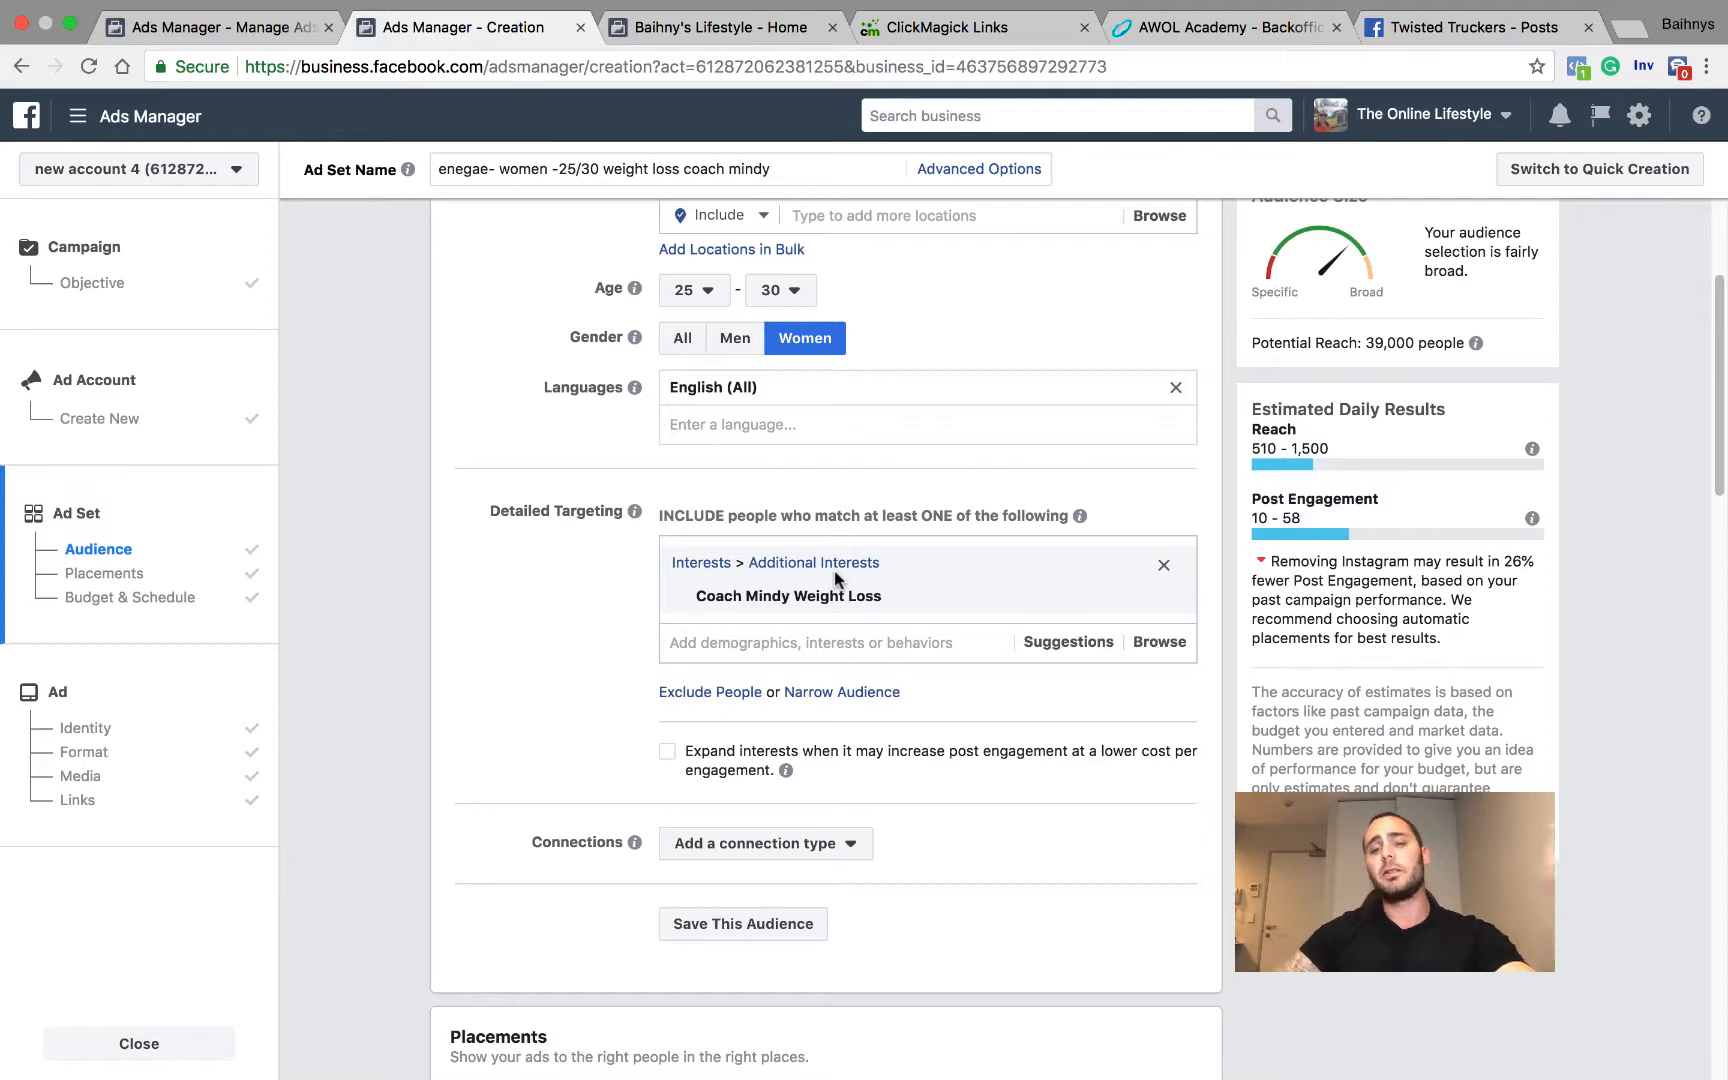
mouse_move(1165, 603)
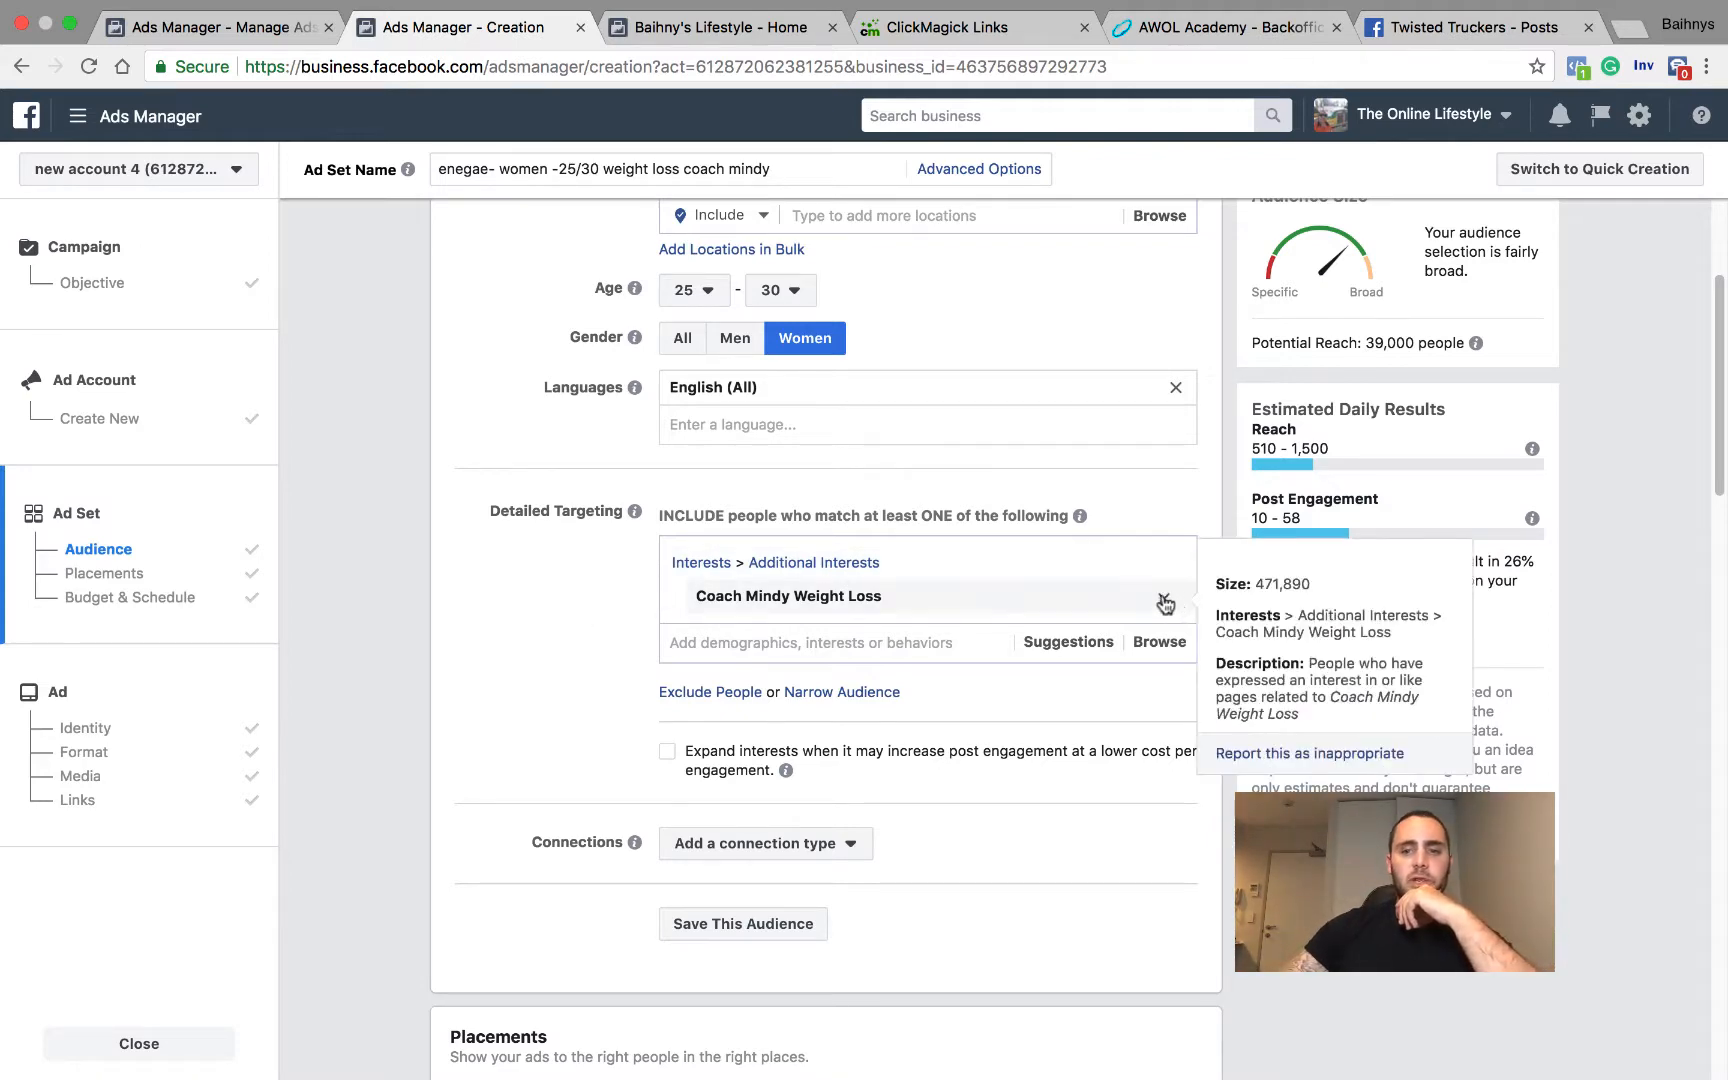
click(1165, 601)
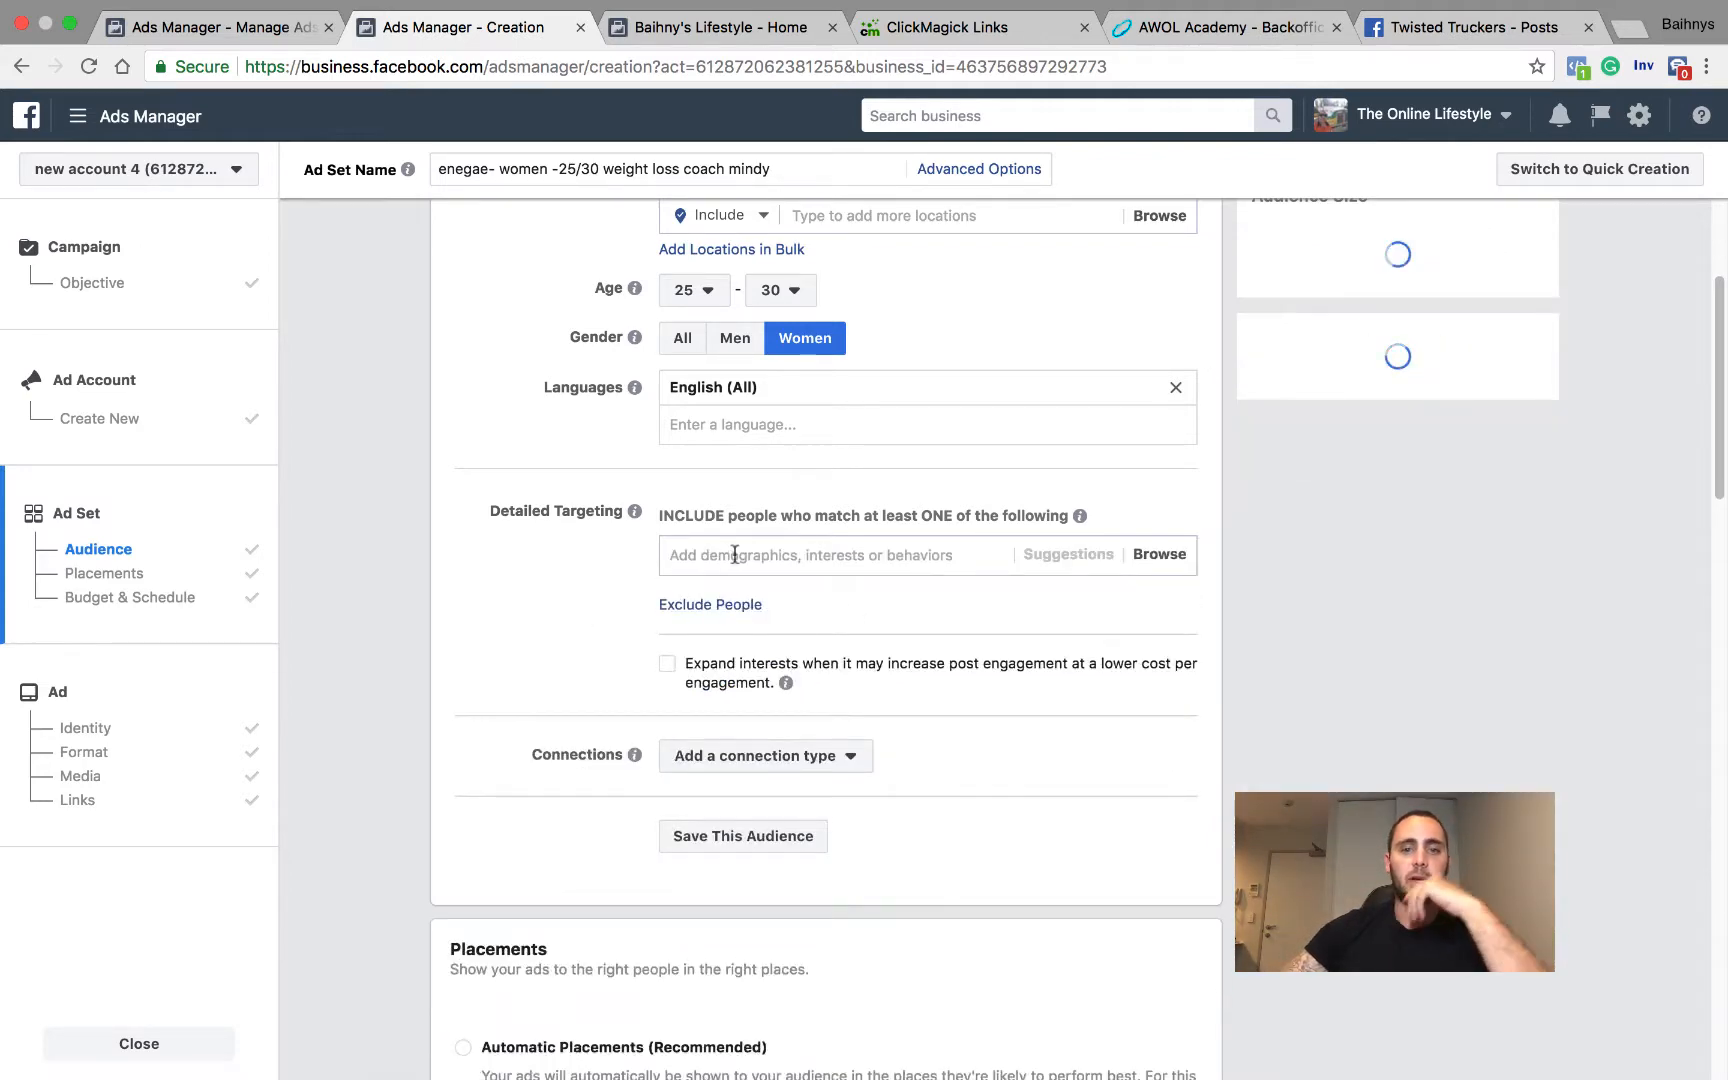
Step: Try Weight Loss (novel) as the detailed targeting interest, and remove it again
click(680, 554)
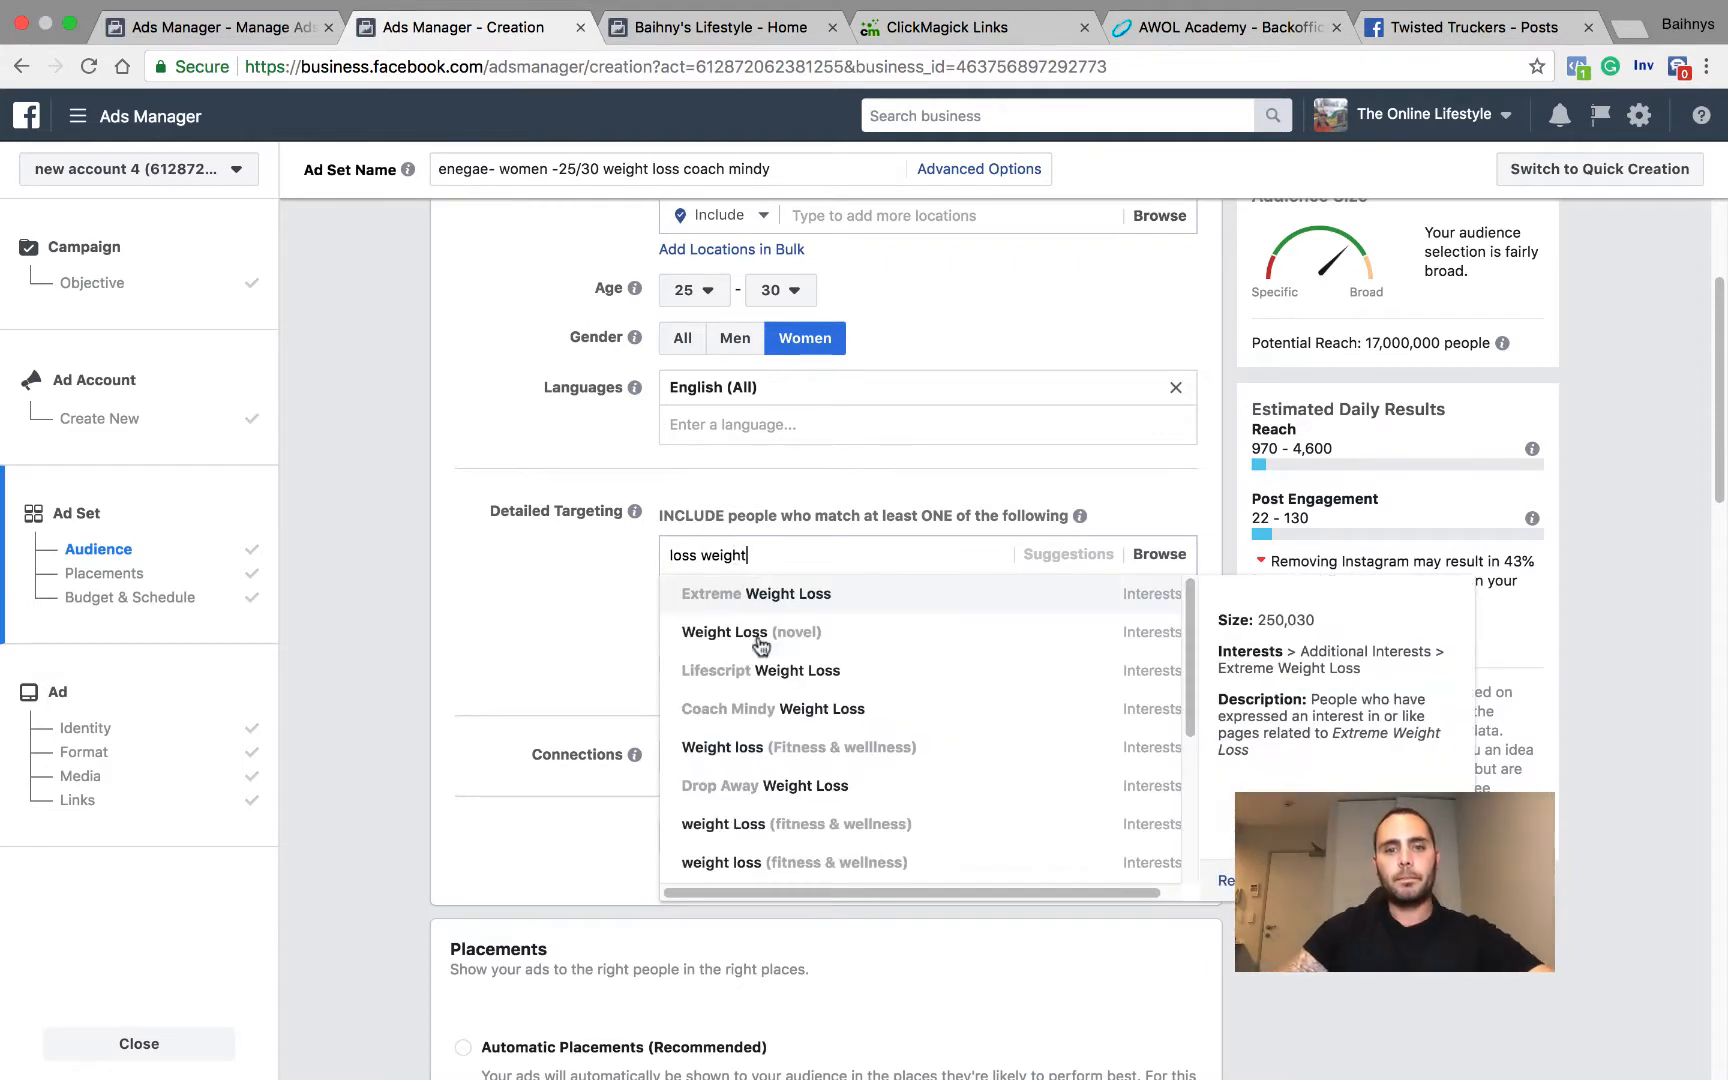
click(746, 630)
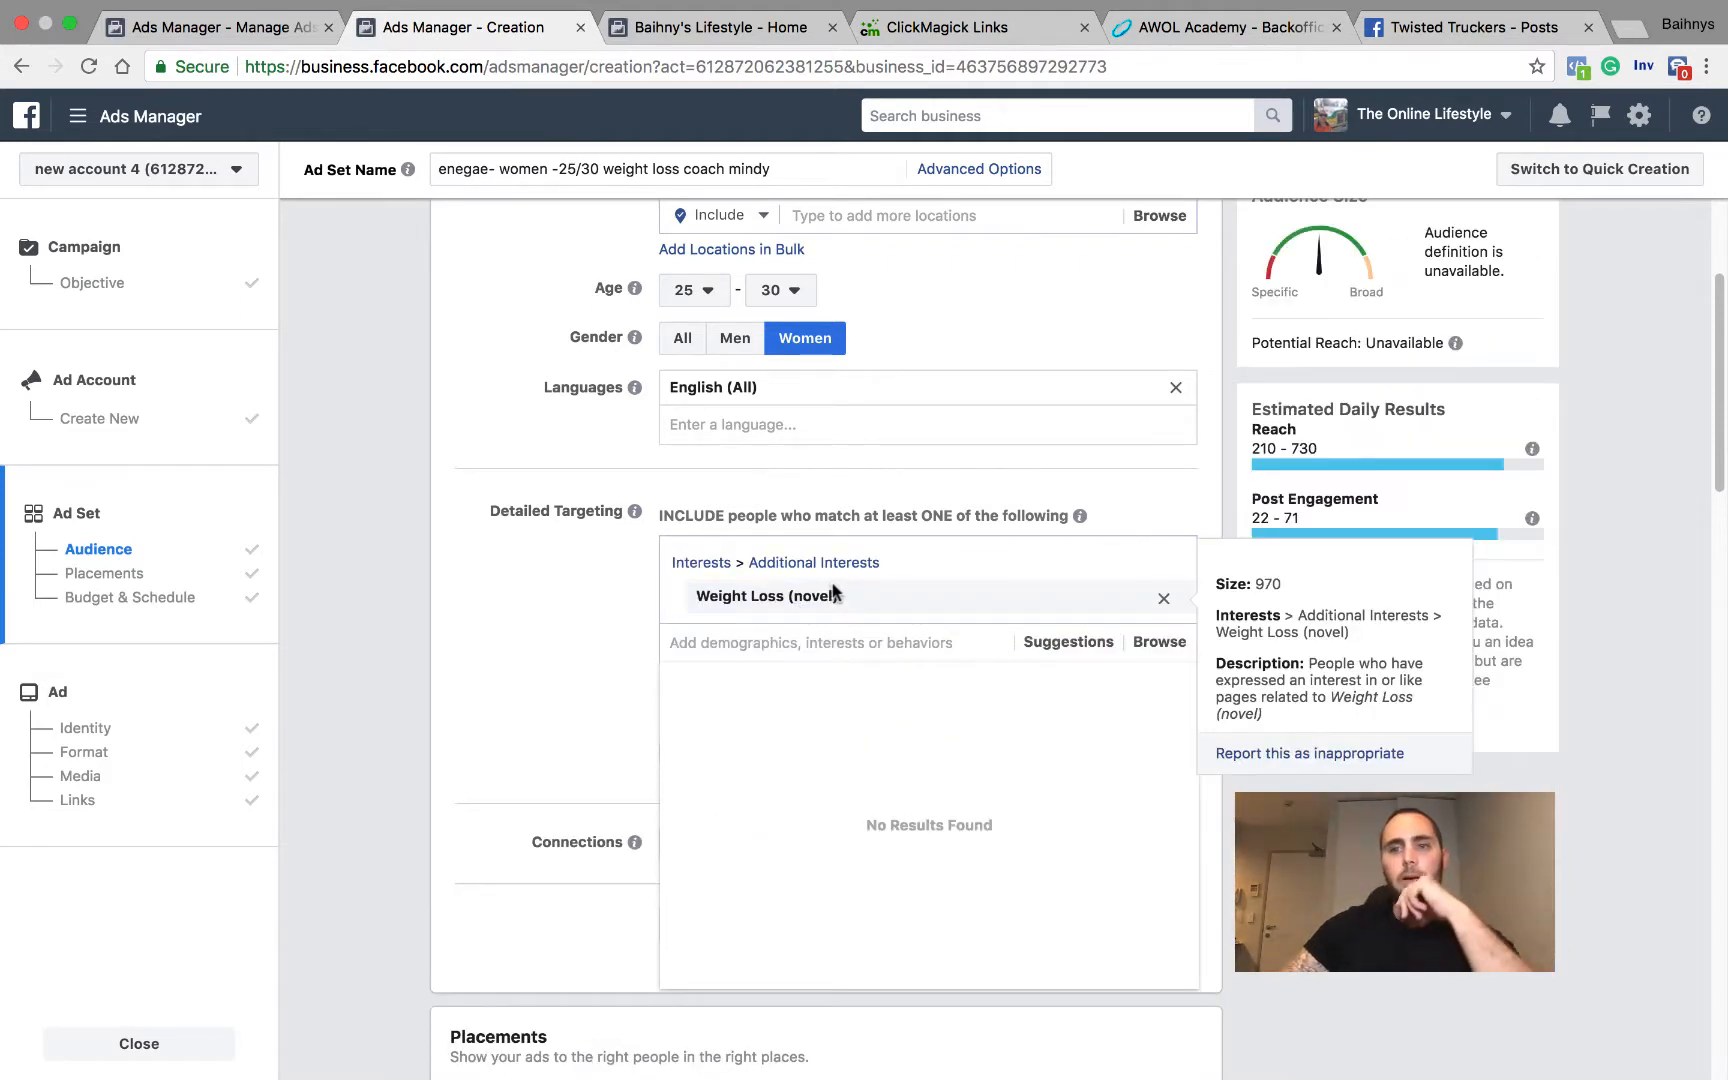
click(603, 638)
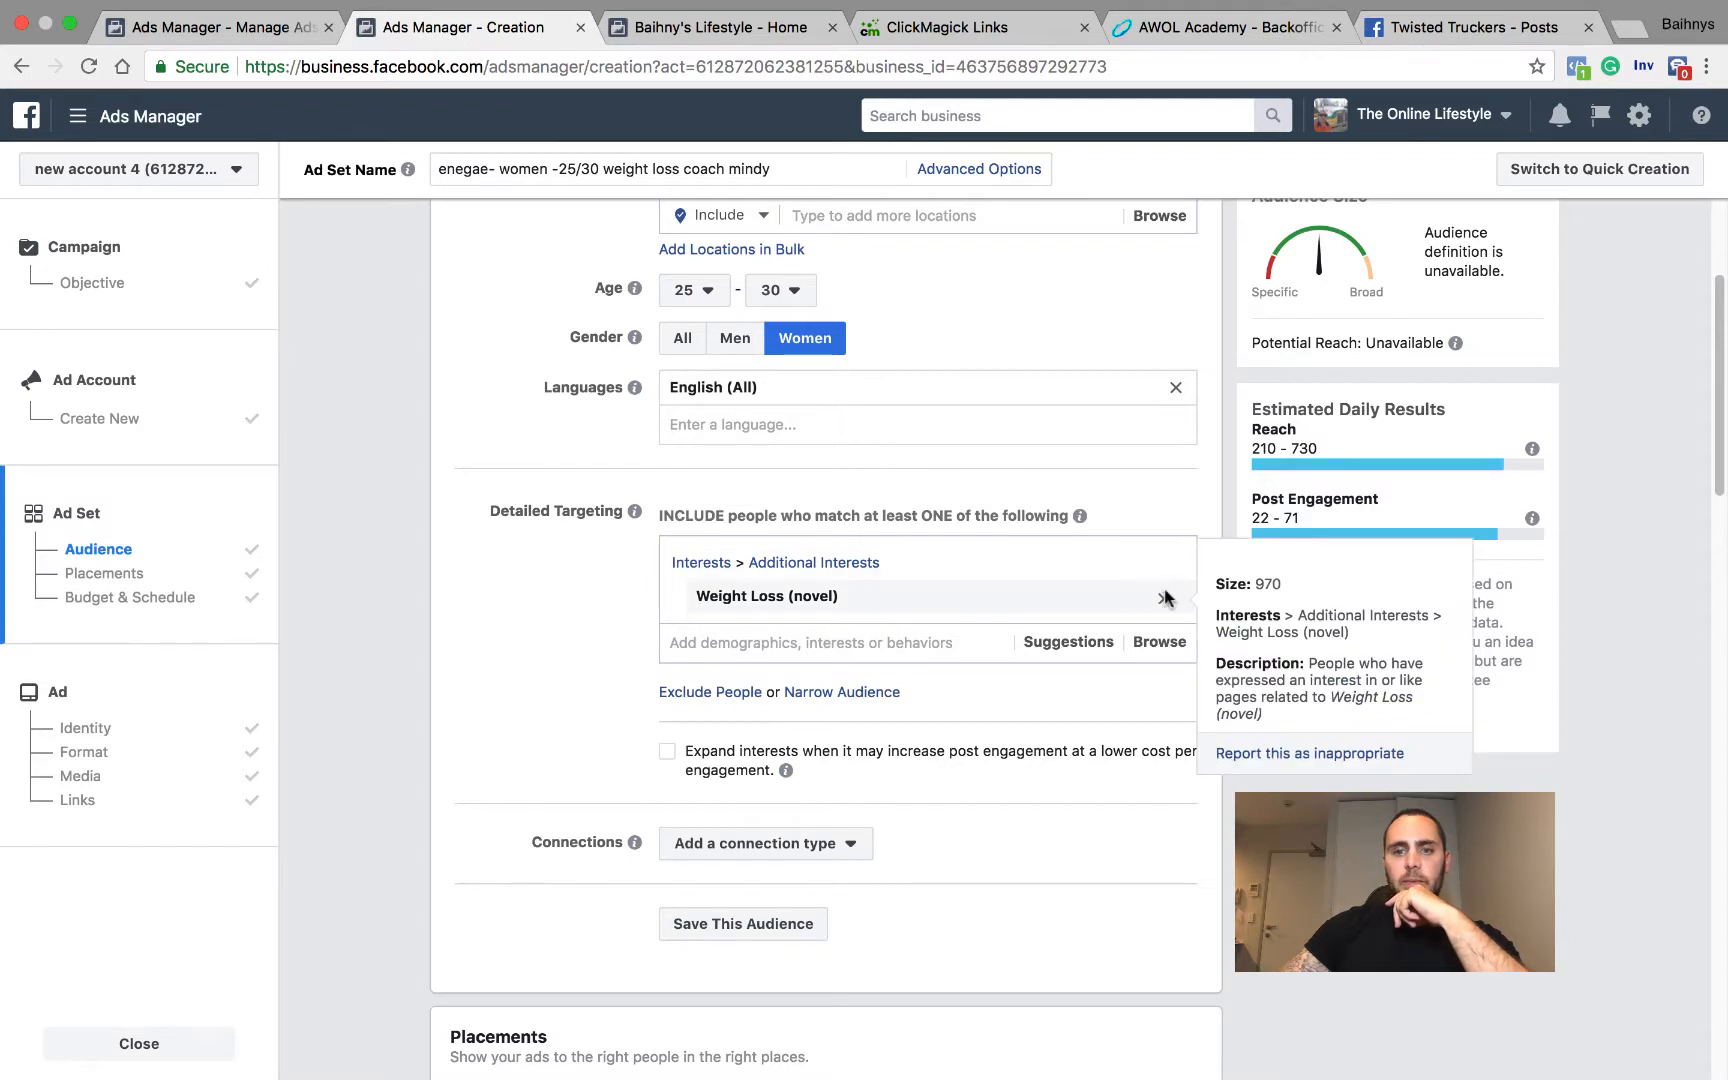
click(1166, 598)
Step: Search the detailed targeting for weight loss and add the Drop Away Weight Loss interest
click(791, 555)
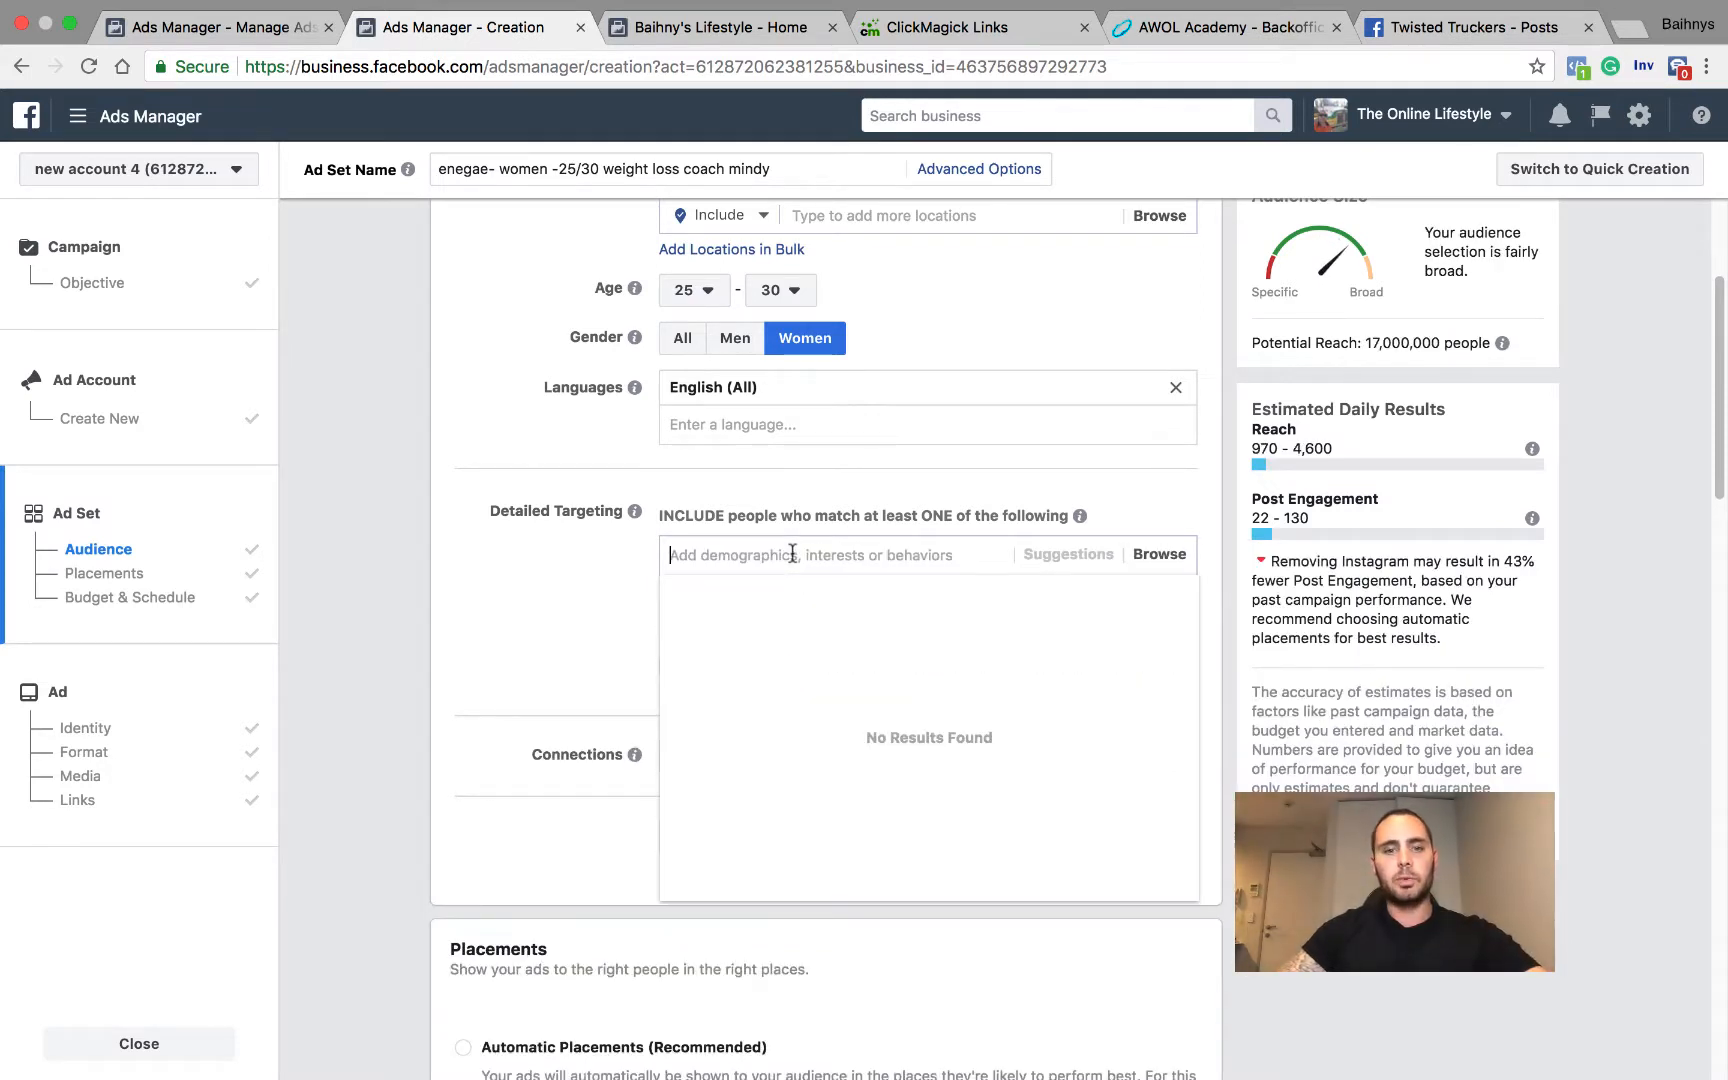
text(weight l)
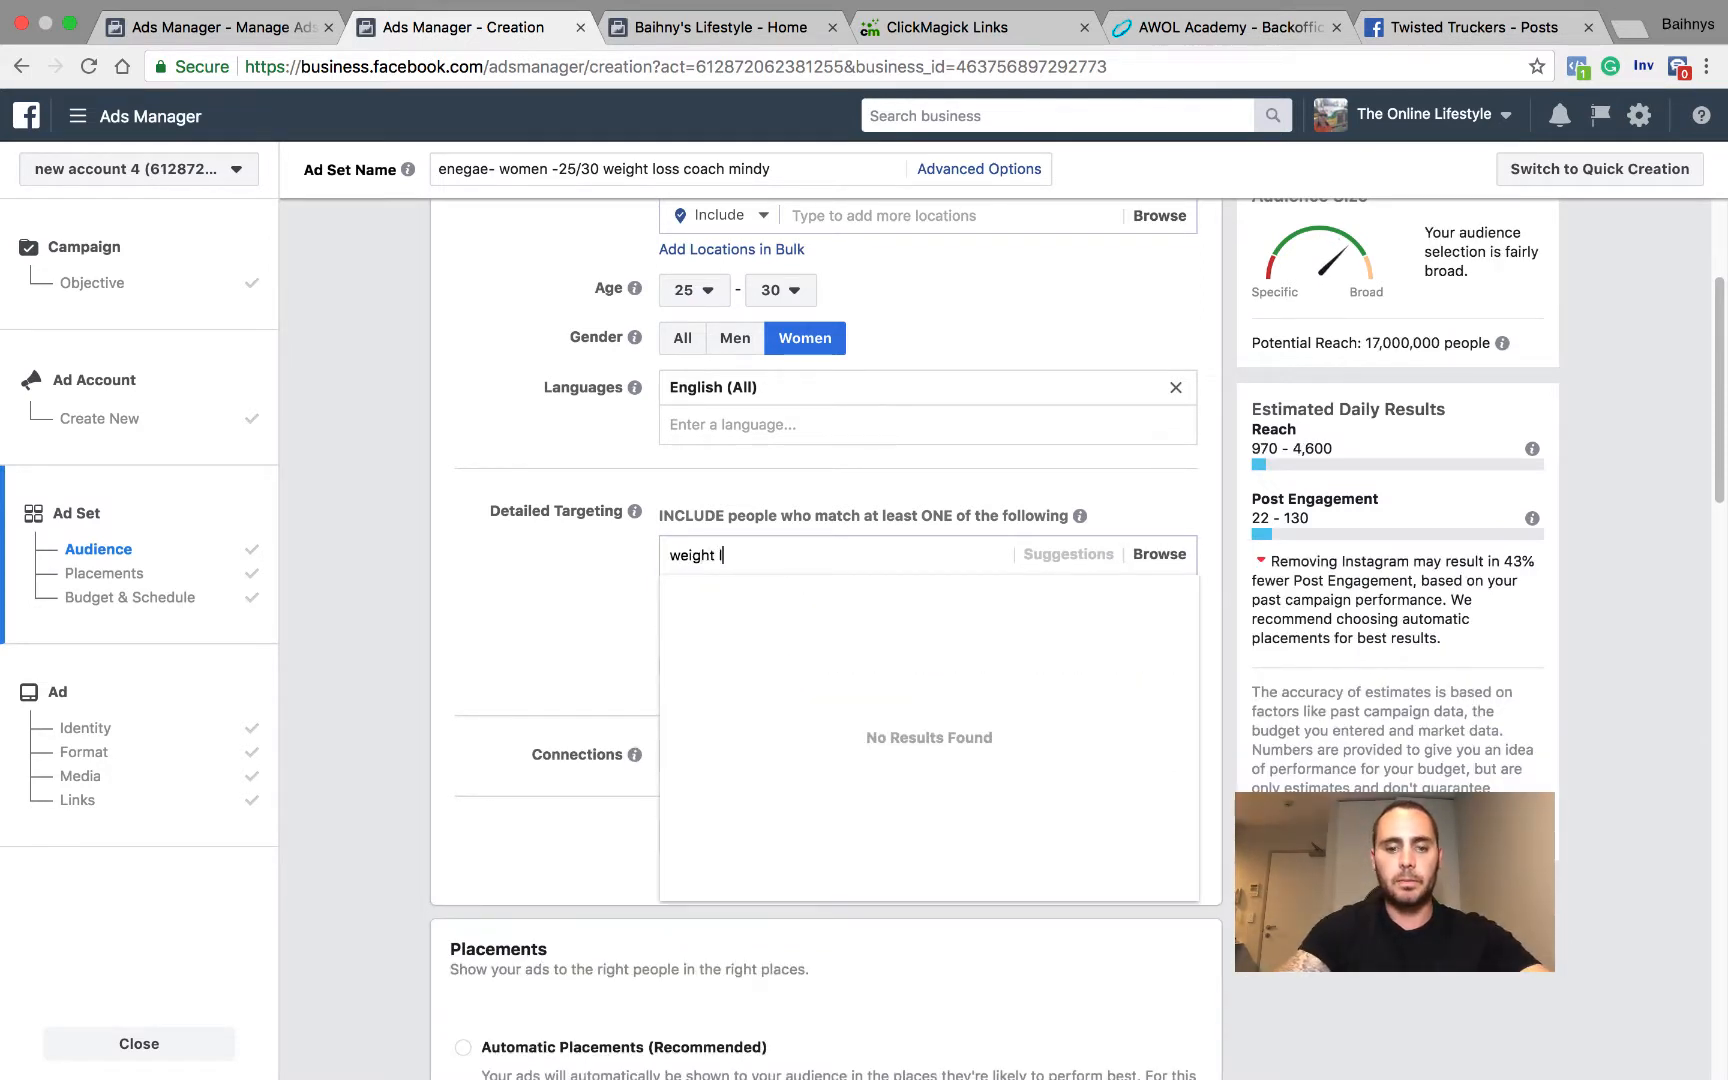
text(oss)
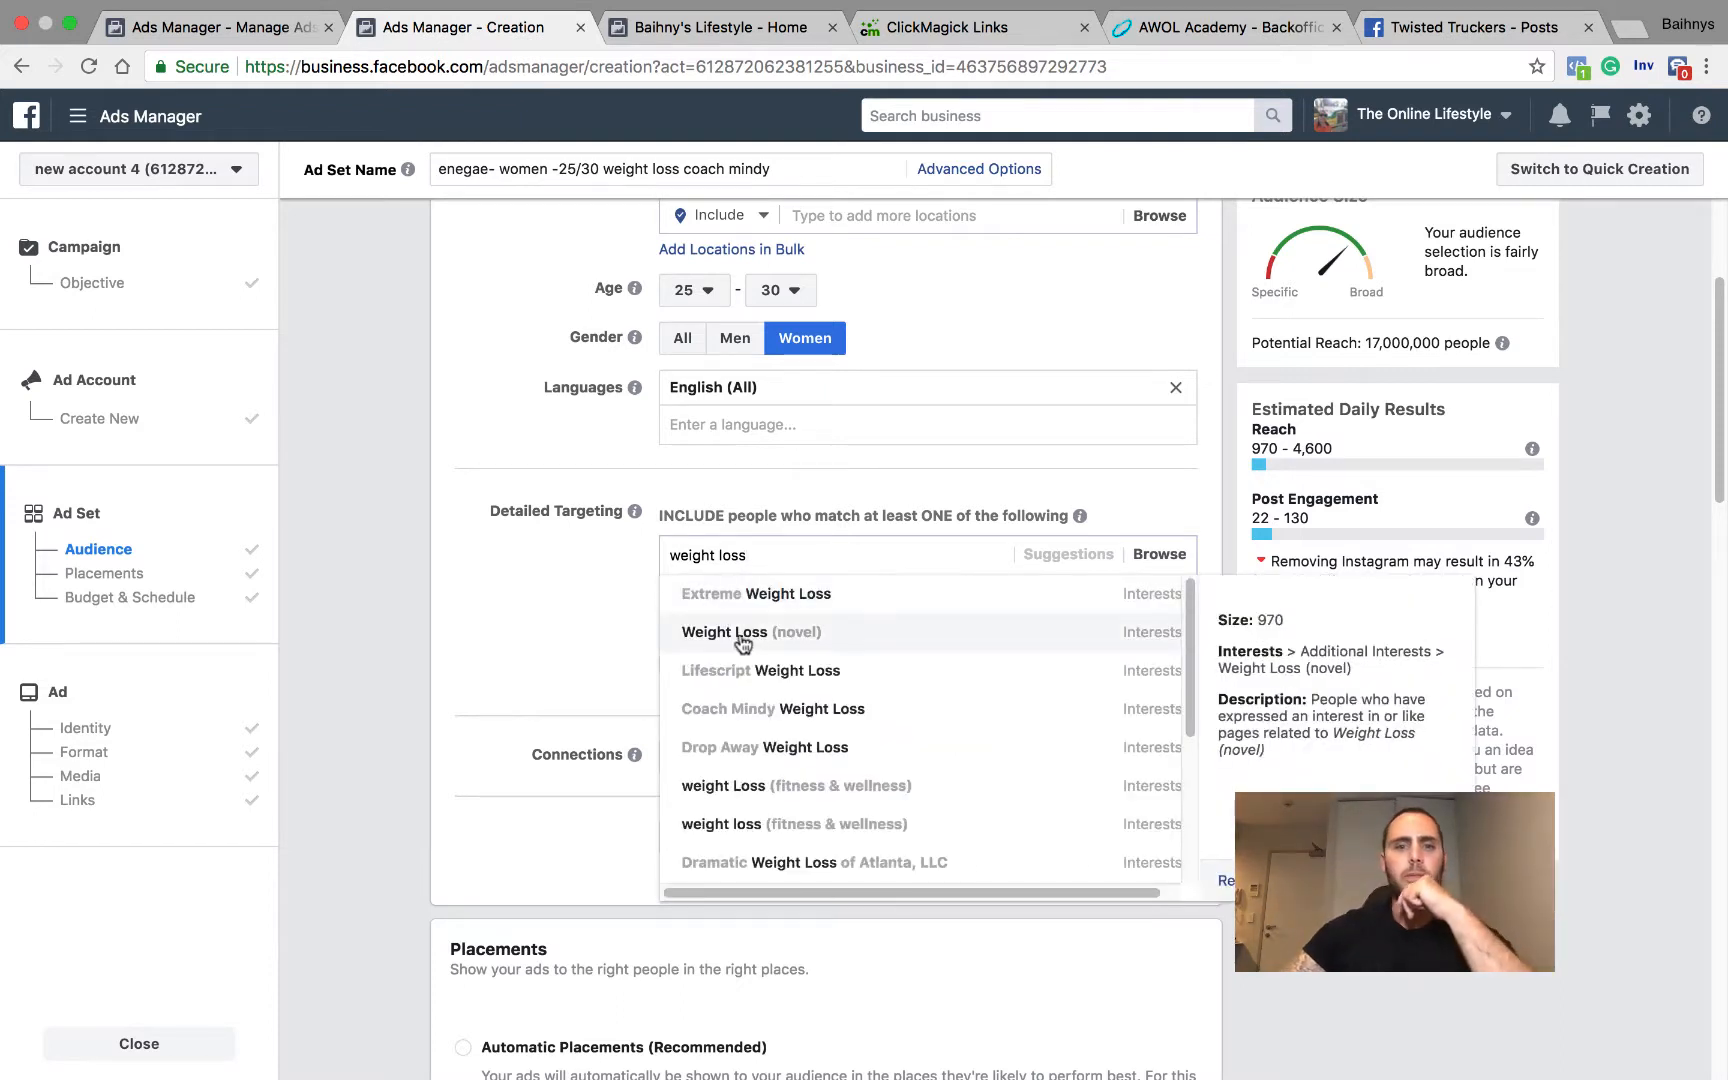
click(752, 750)
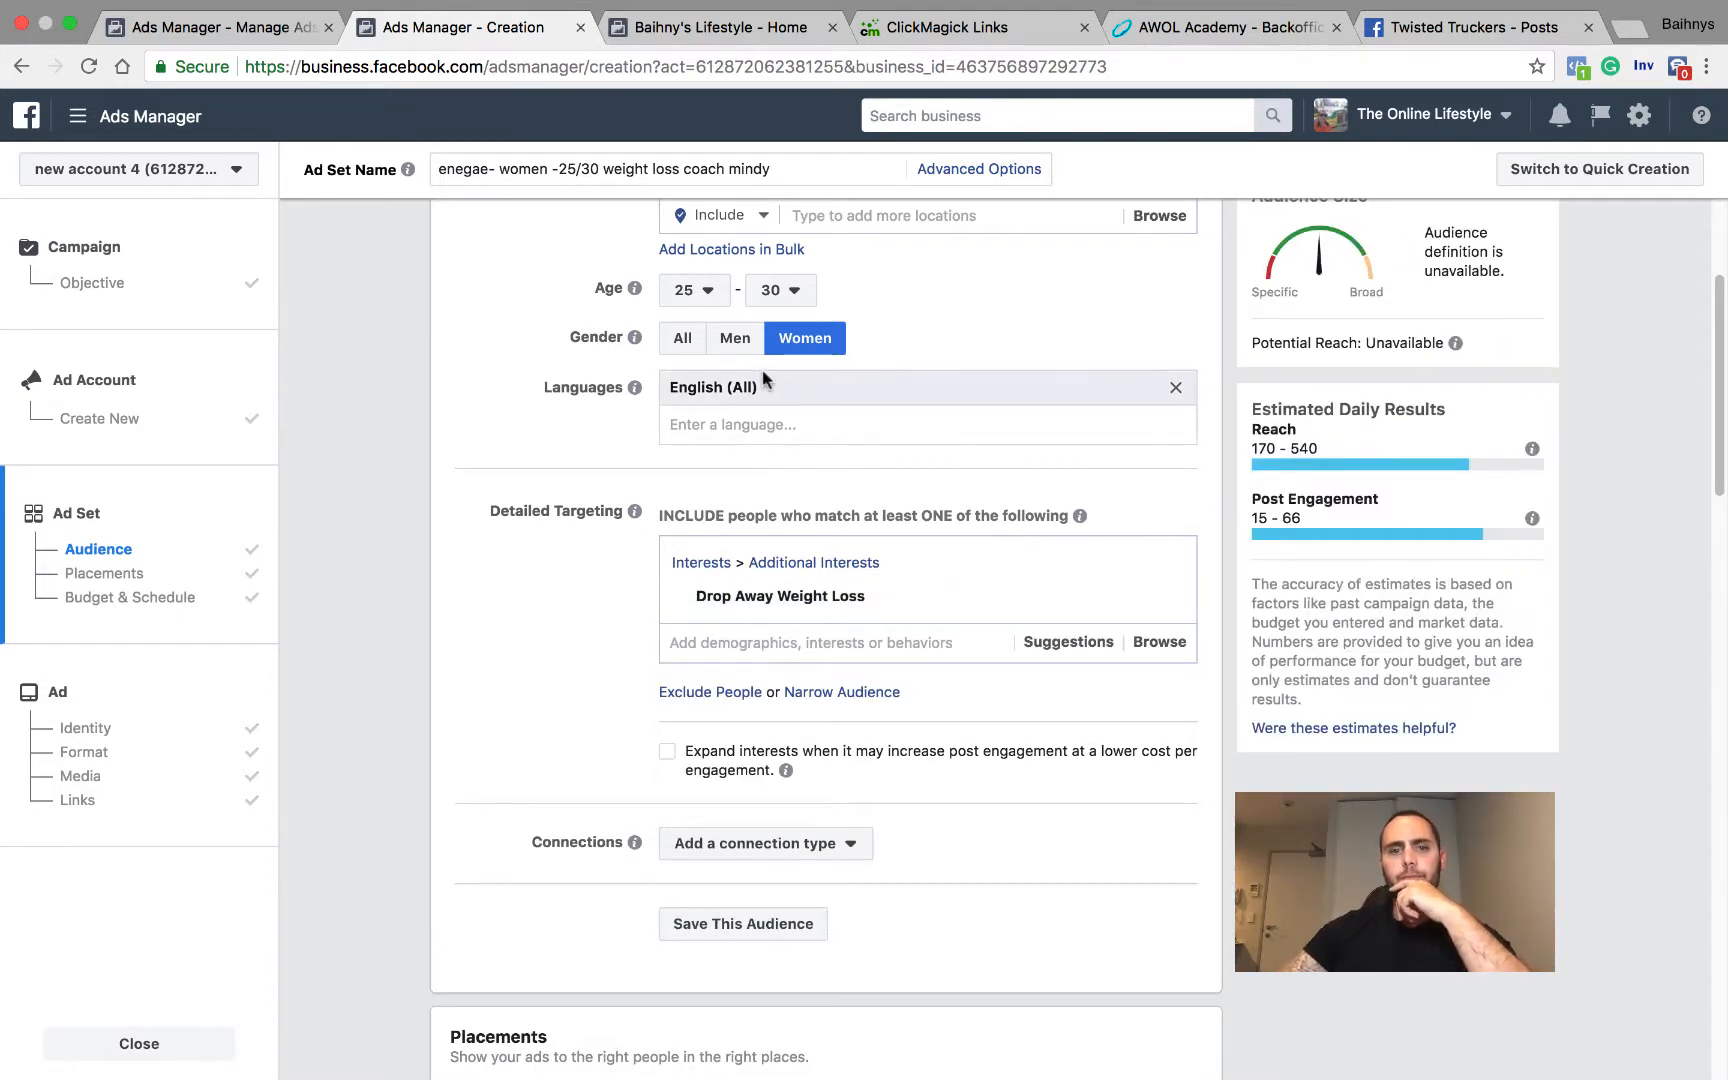
Step: Set the audience's gender to Women and its minimum age to 24
click(683, 338)
click(789, 340)
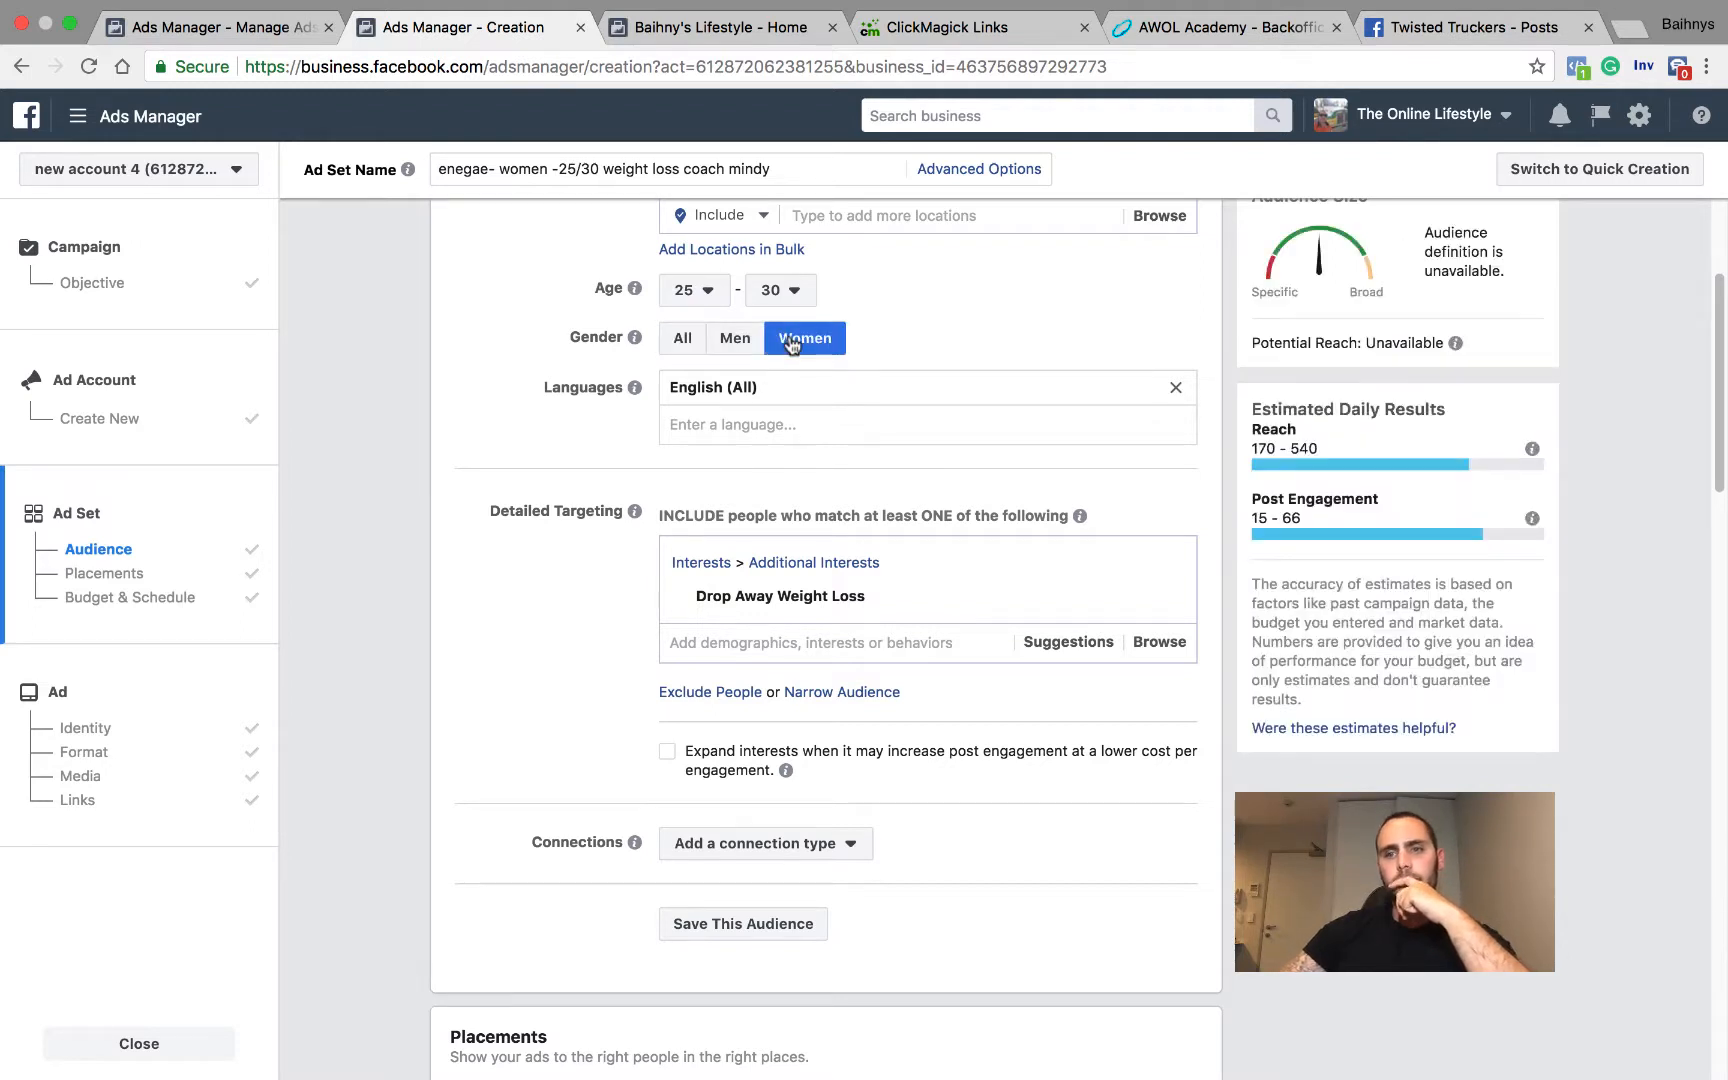
click(709, 291)
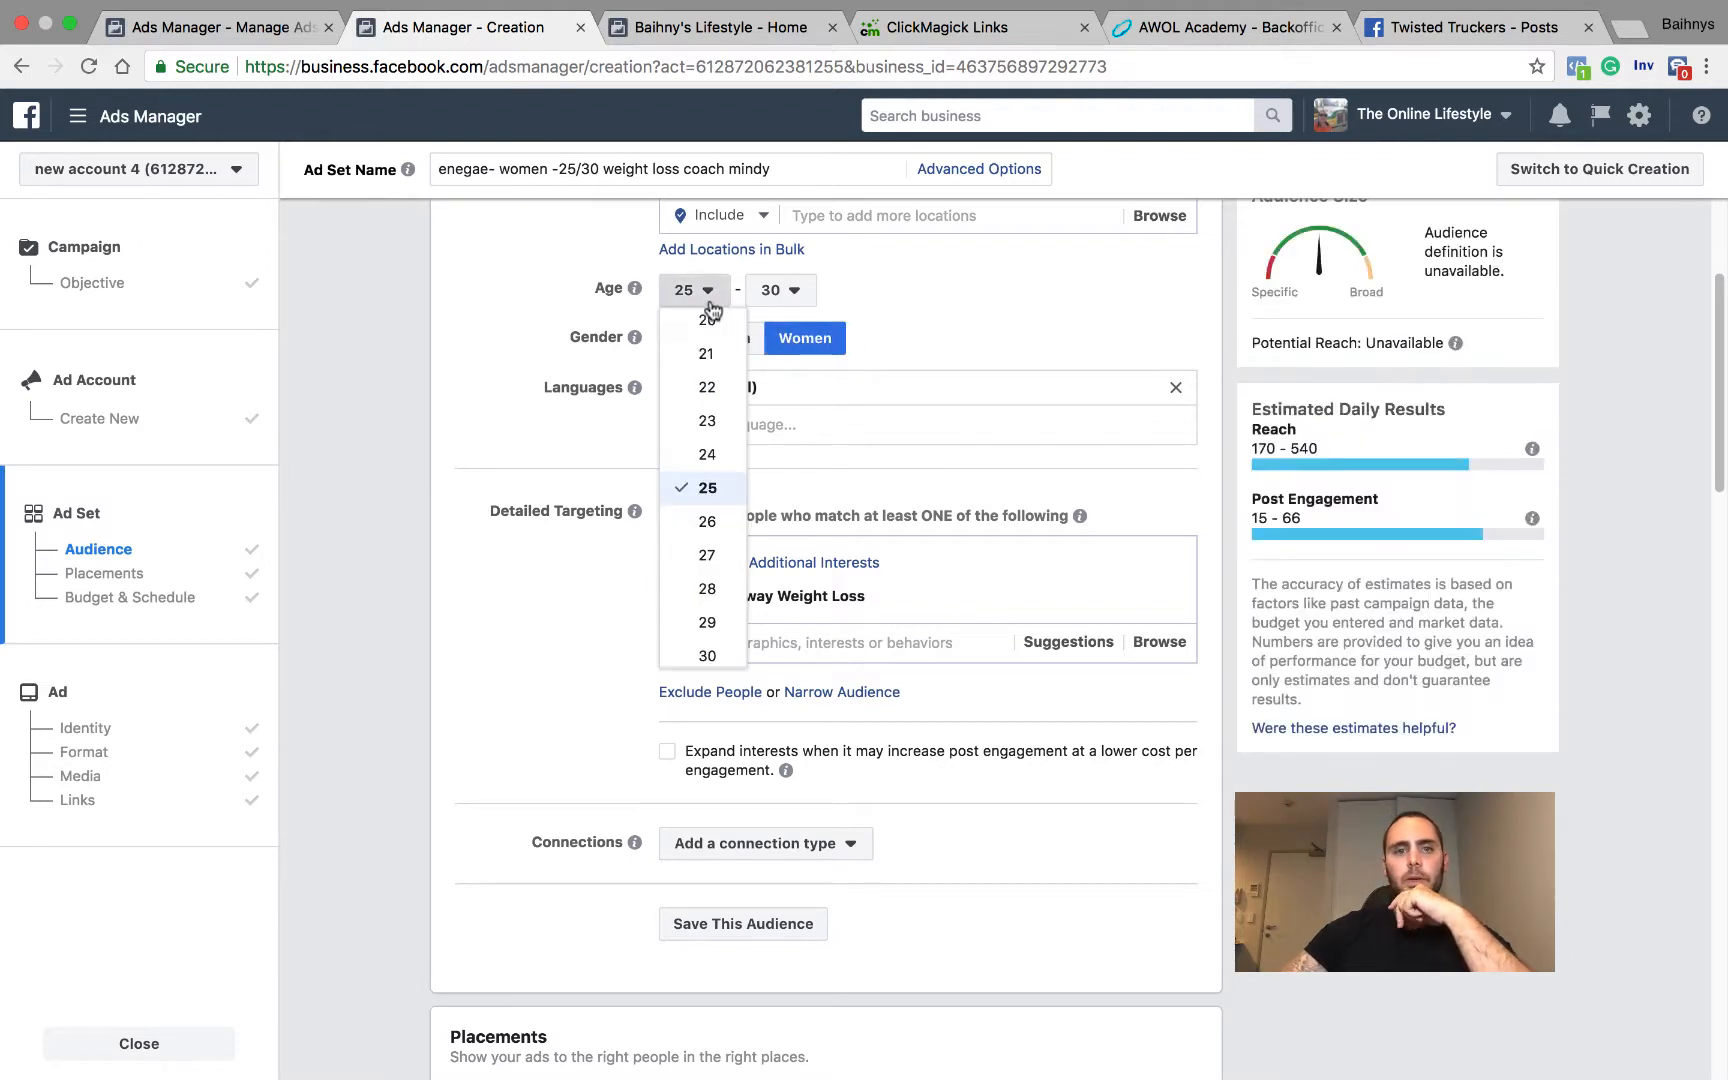
click(708, 455)
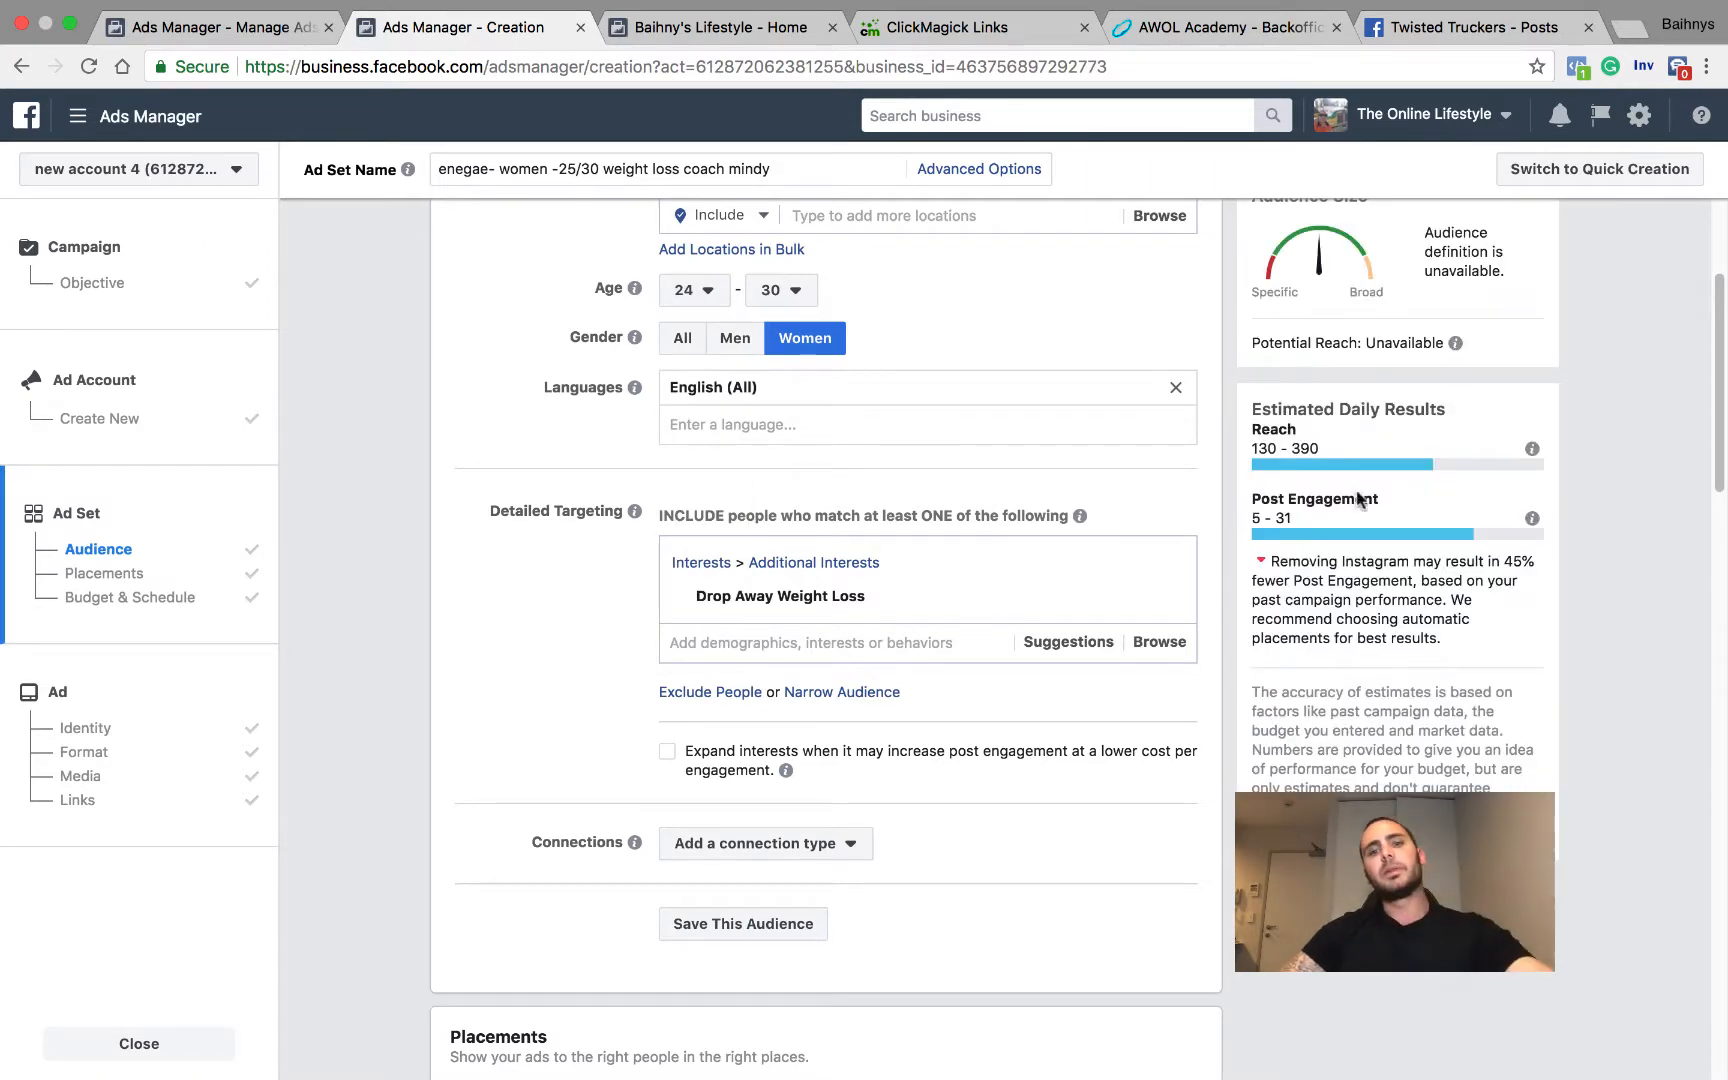
Step: Review the ad set's location, age, language and interest targeting, and its placement platforms
scroll(920, 560, up, 5)
scroll(890, 522, down, 1)
scroll(890, 524, down, 3)
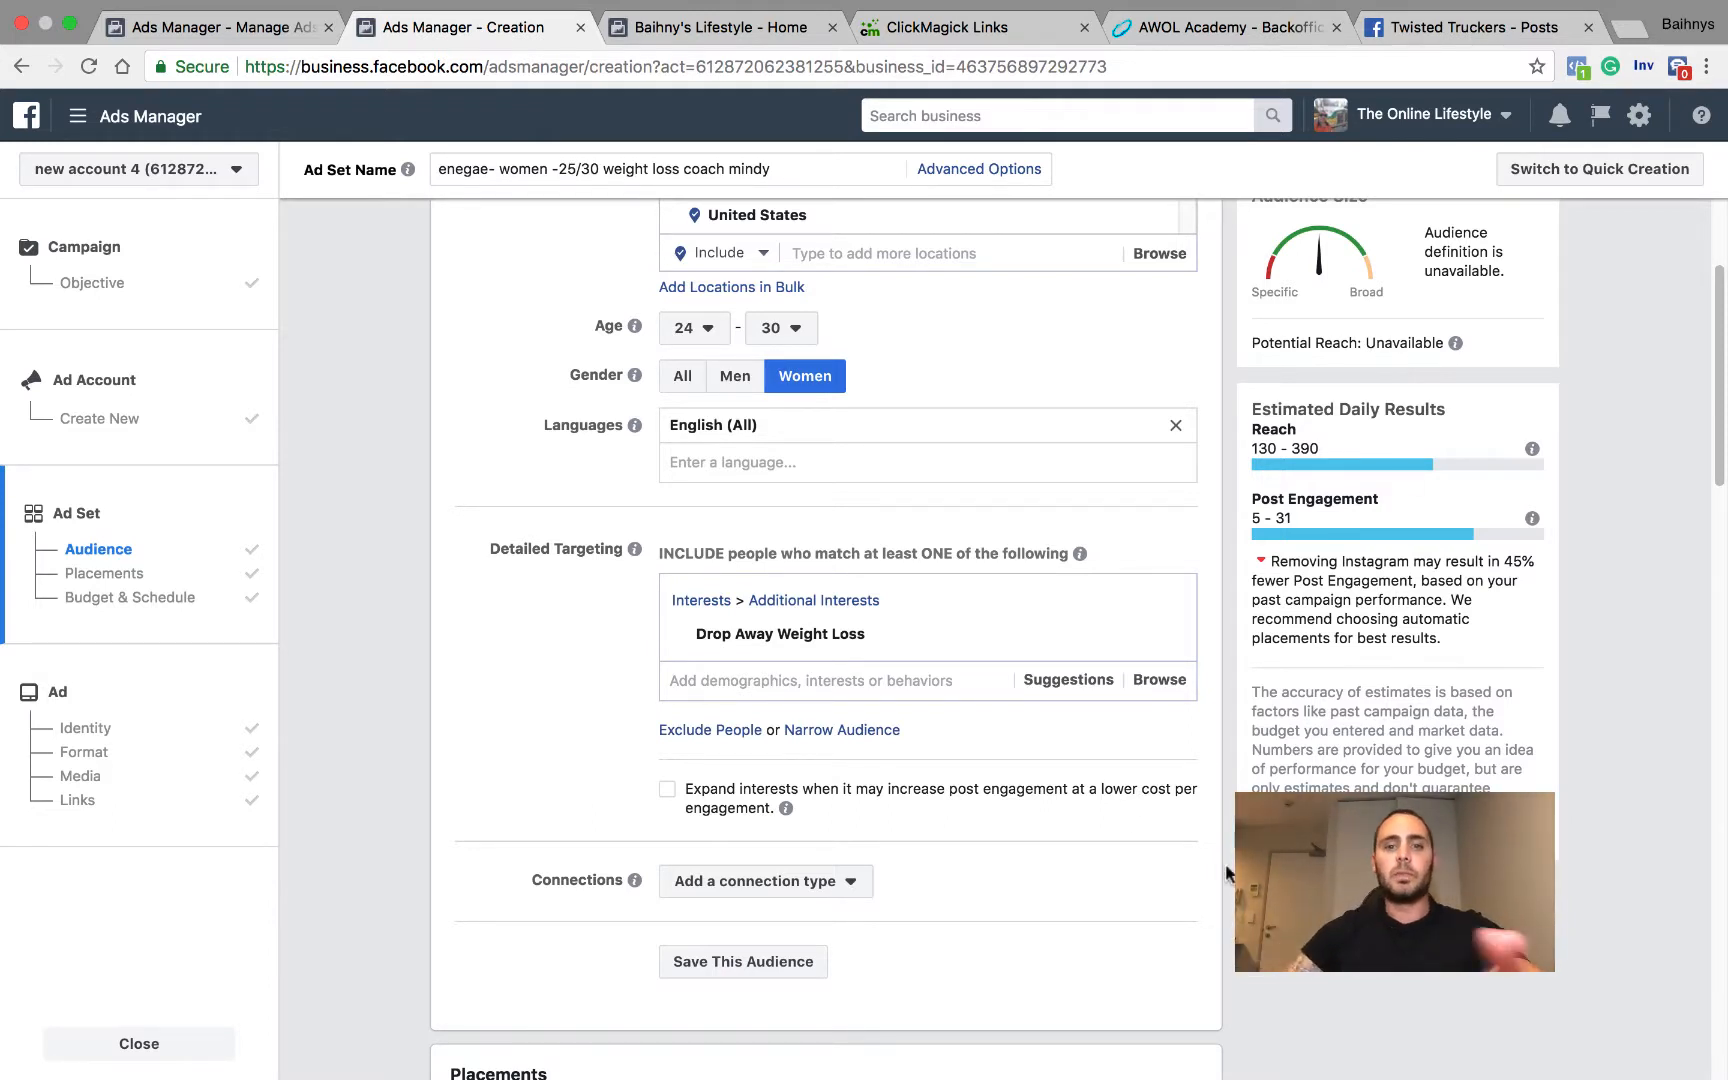
mouse_move(826, 644)
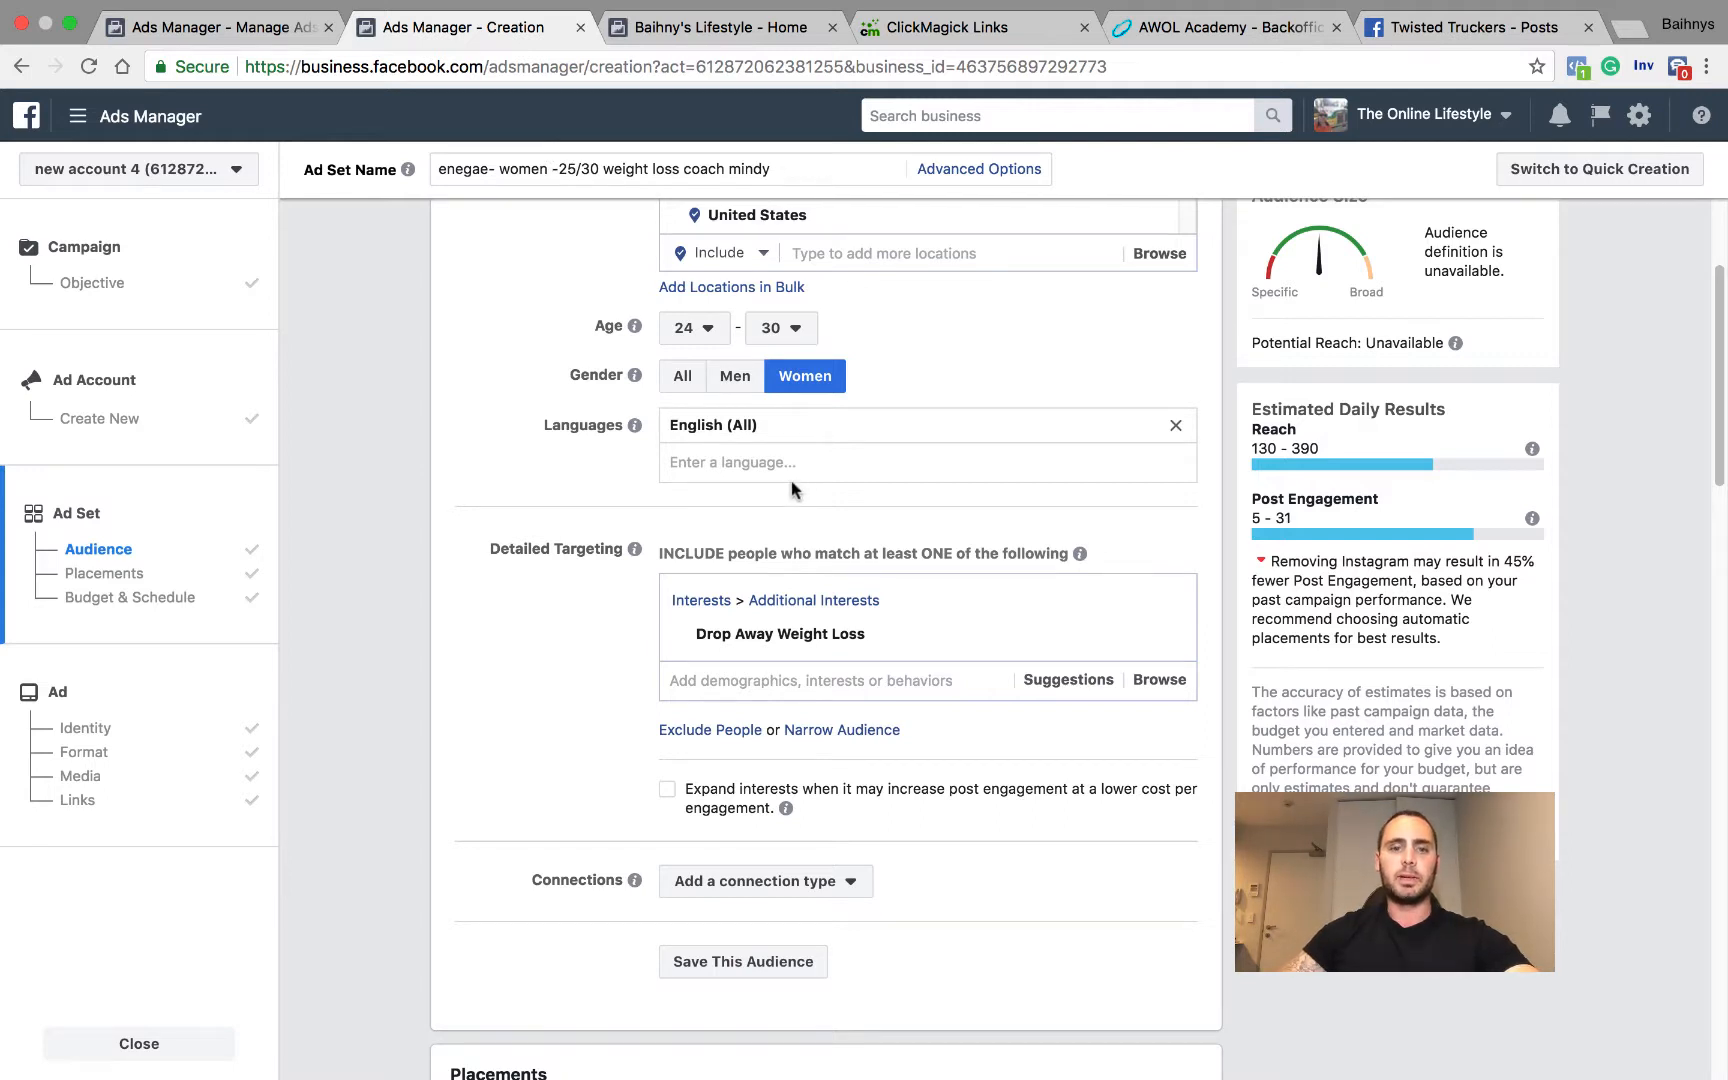
mouse_move(752, 634)
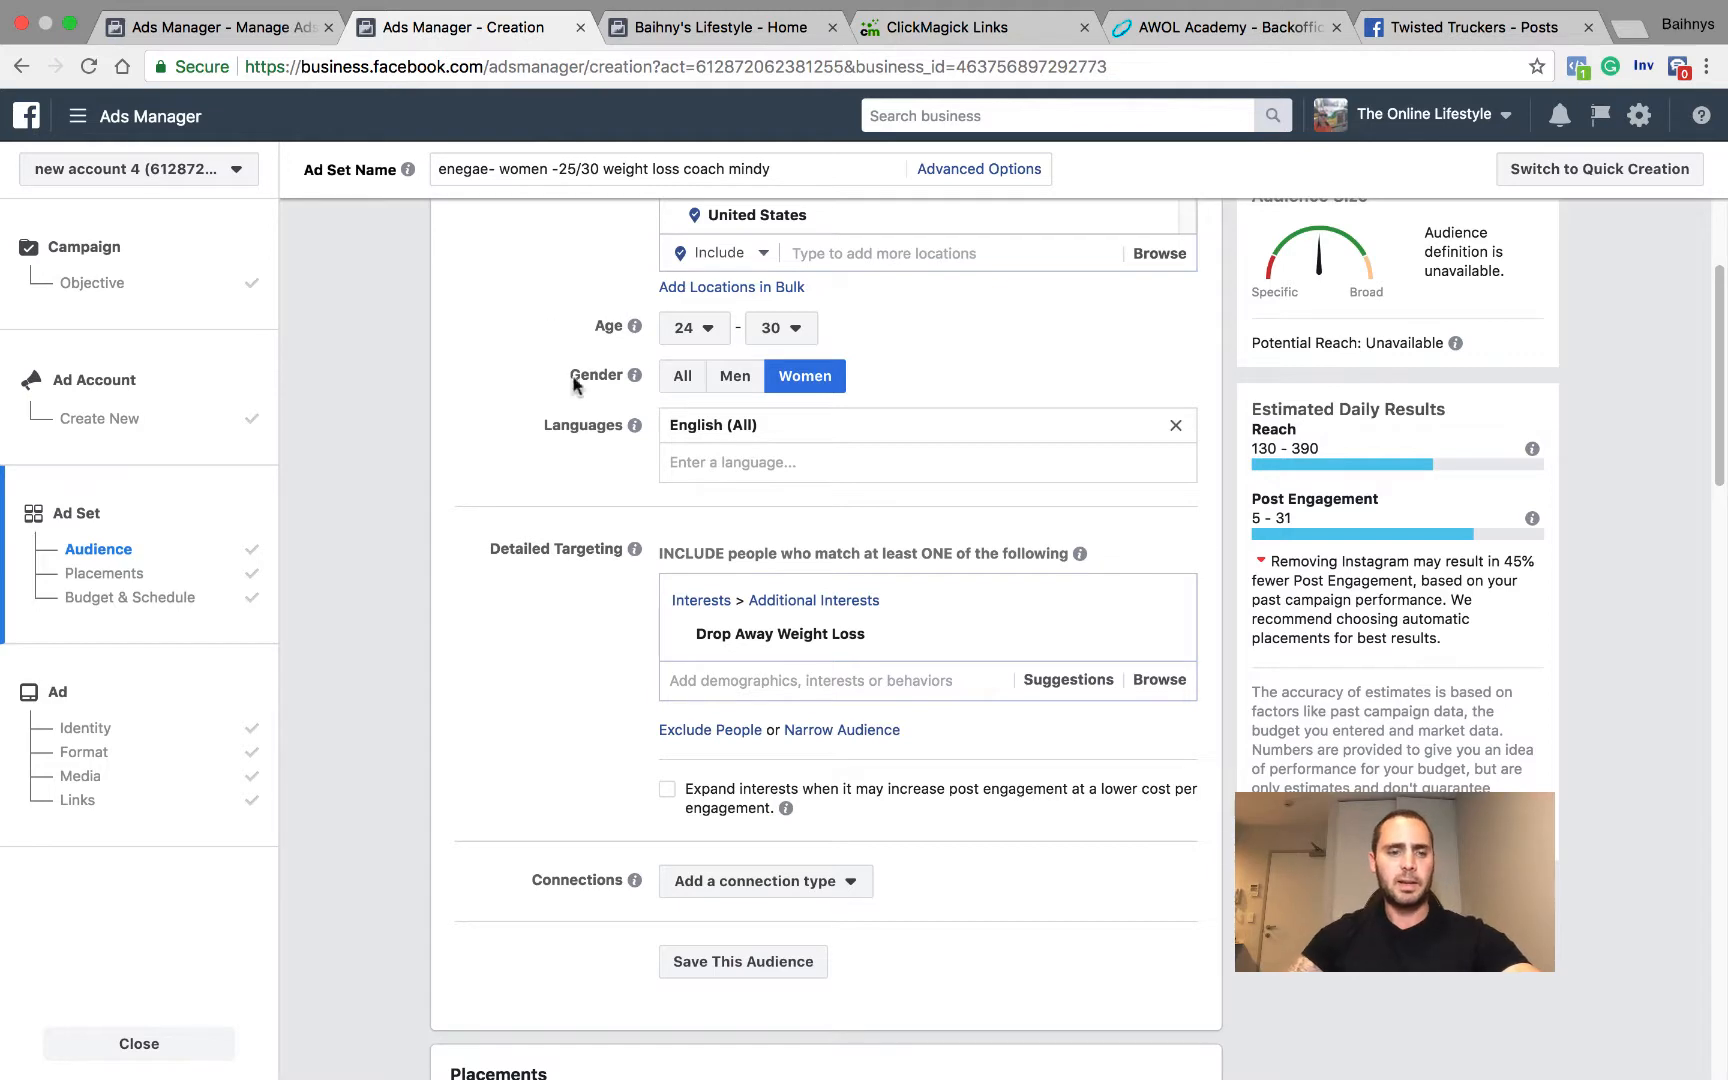
scroll(458, 641, down, 10)
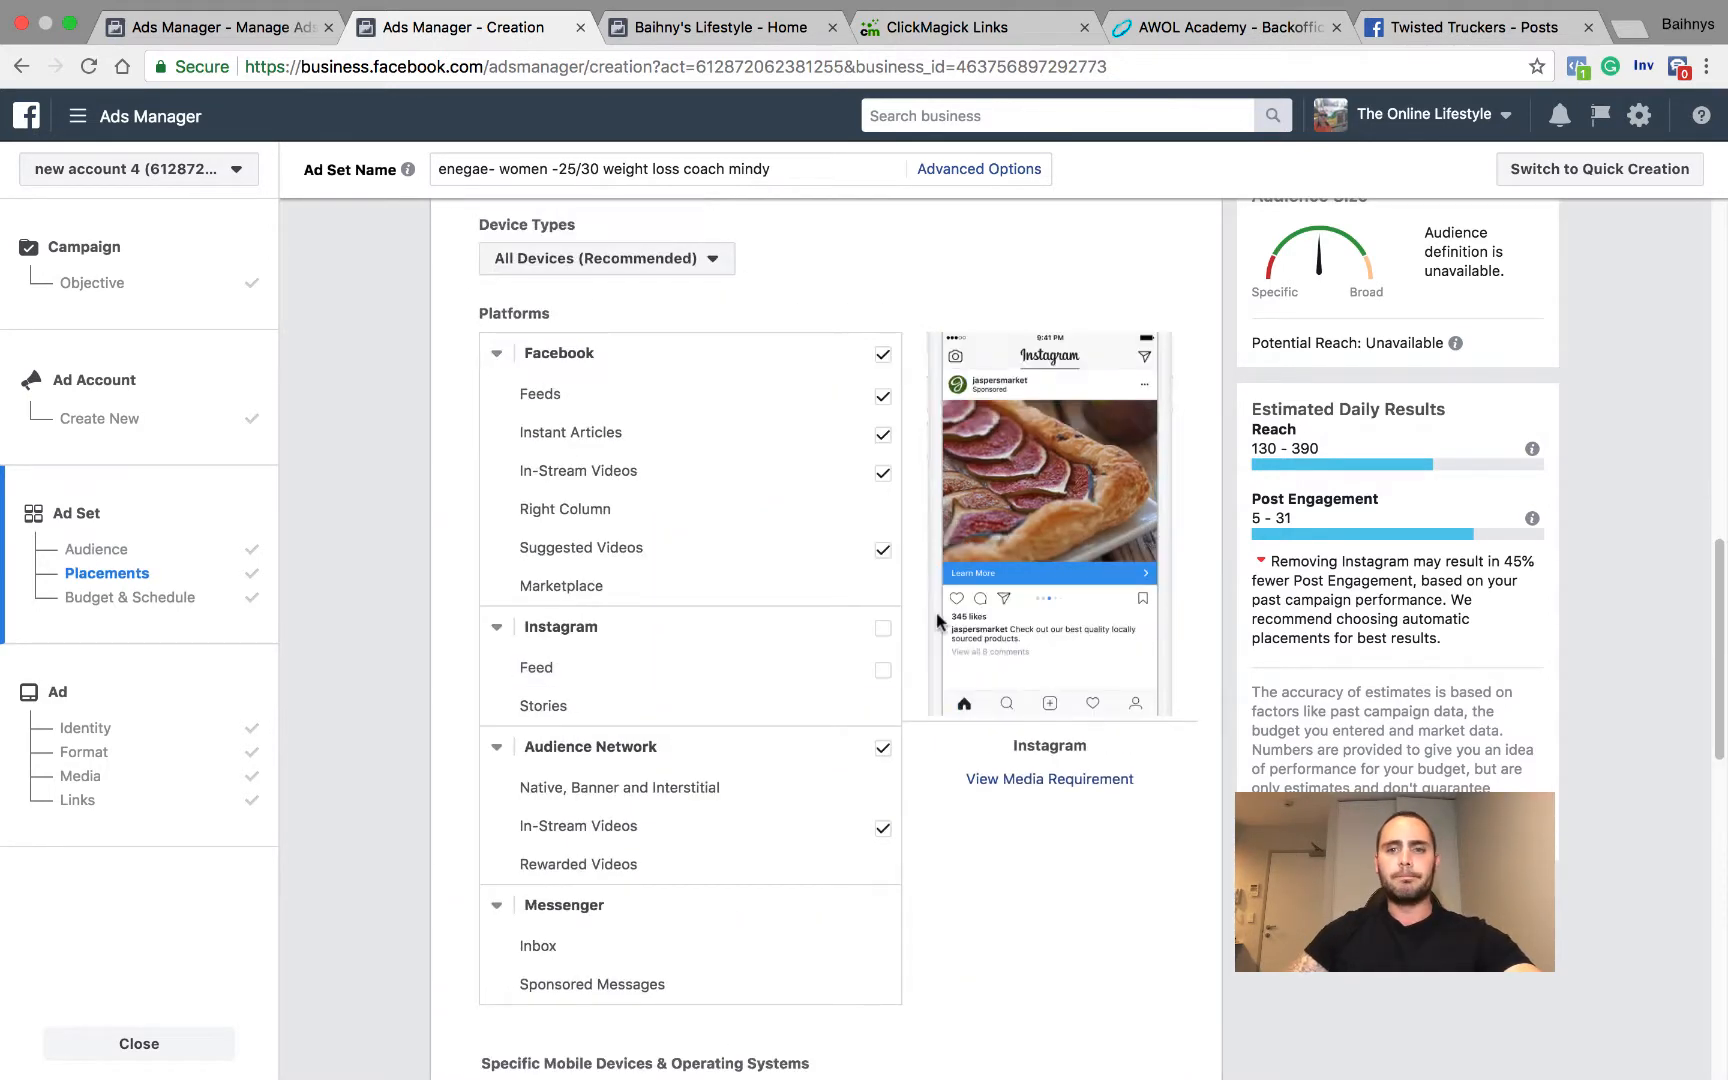
scroll(755, 378, up, 7)
mouse_move(768, 341)
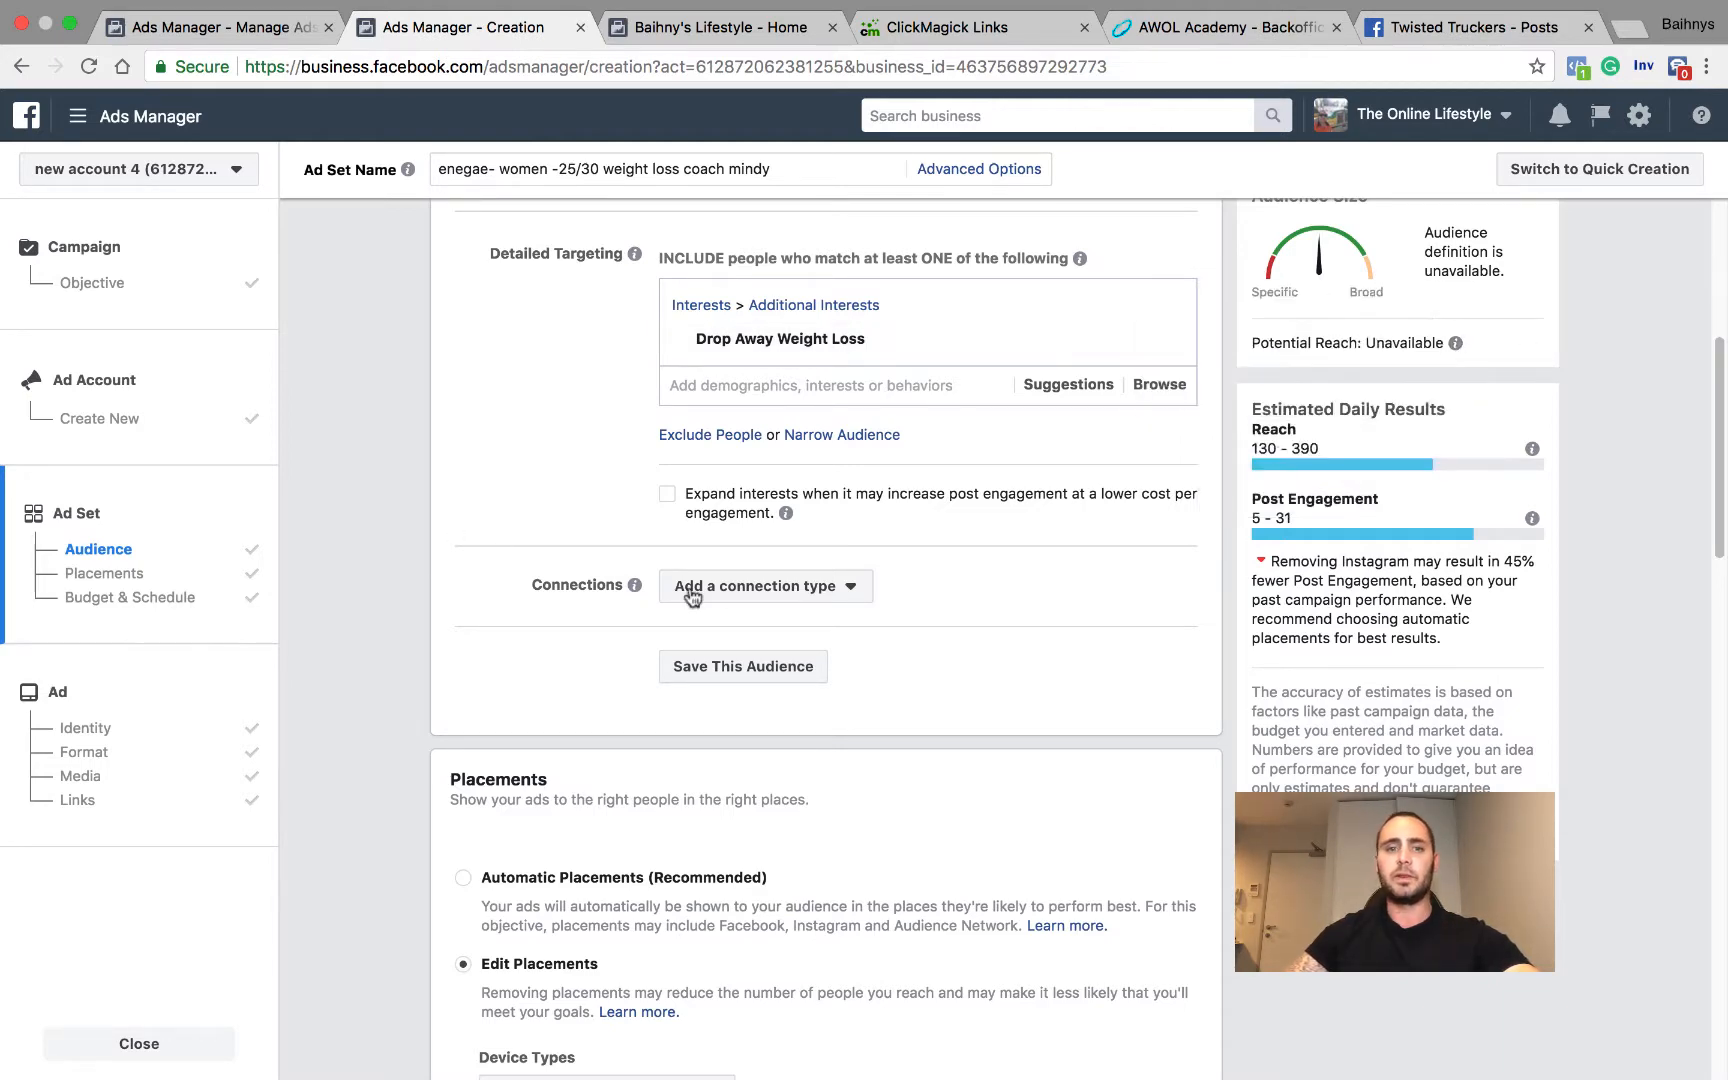
scroll(692, 596, up, 6)
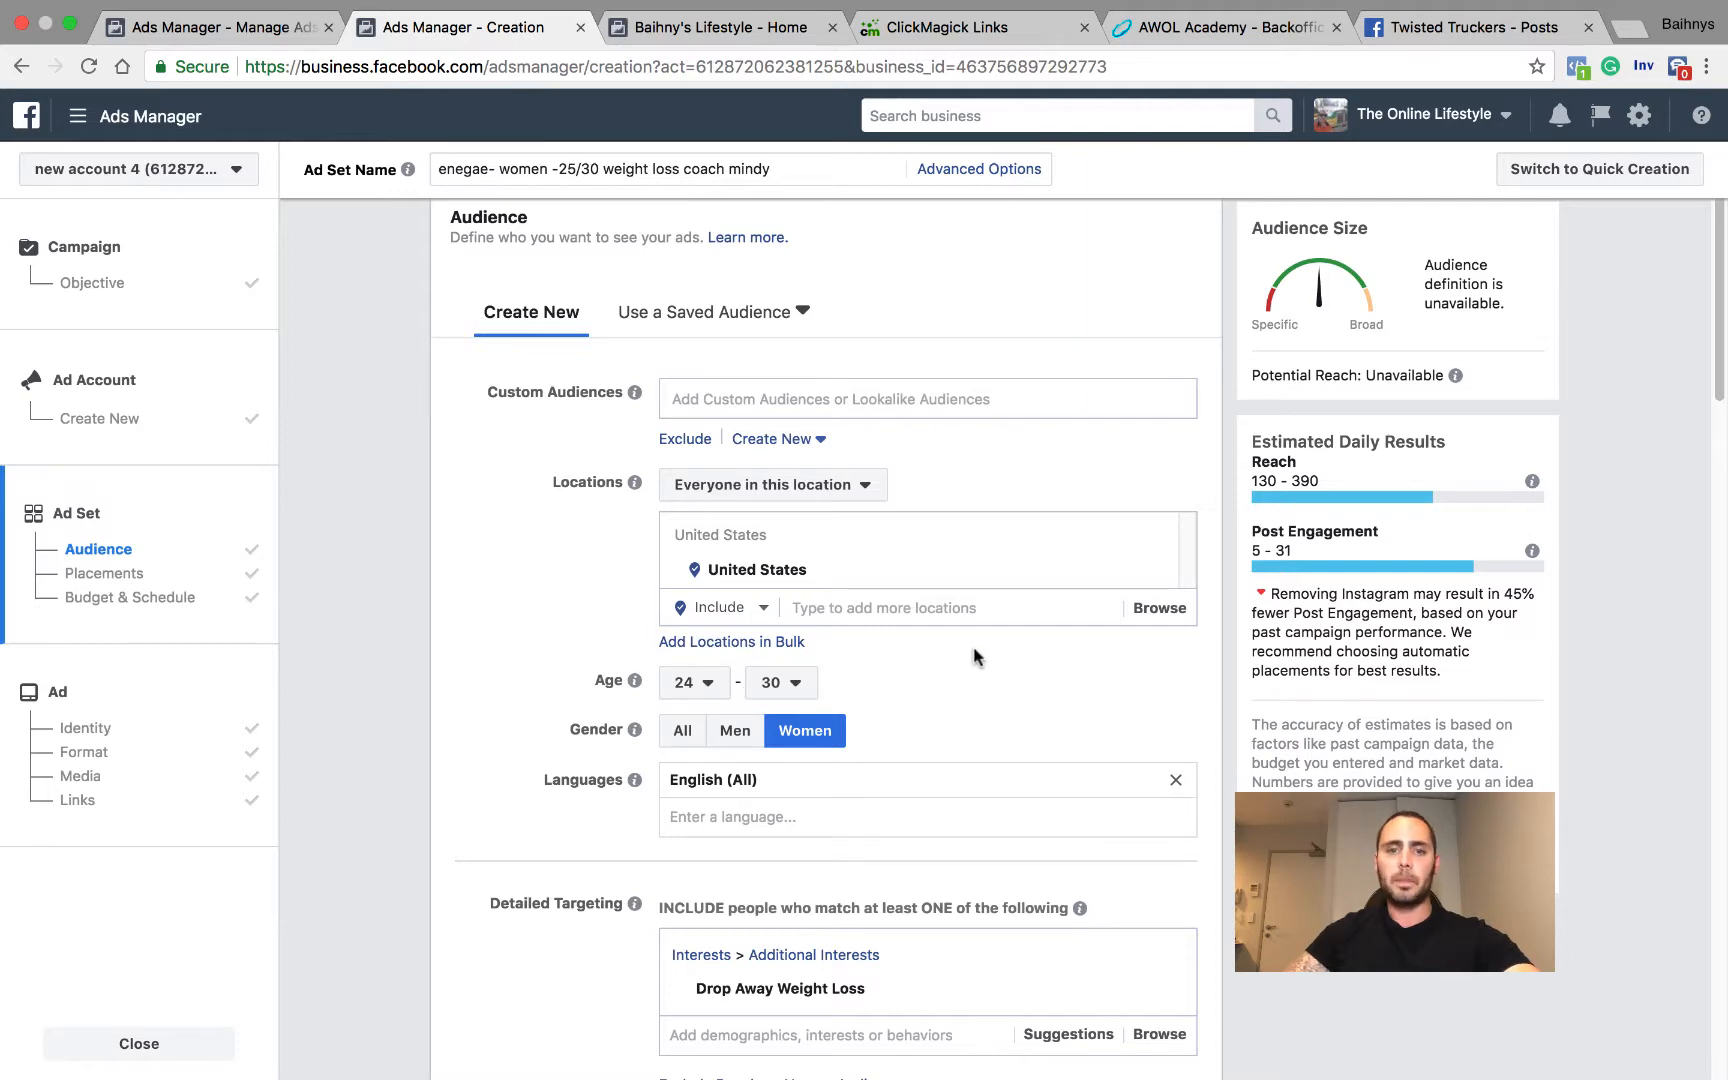
scroll(973, 657, down, 2)
Step: Try the weightloss.com.au interest in place of Drop Away Weight Loss, and remove it from the detailed targeting
click(1166, 833)
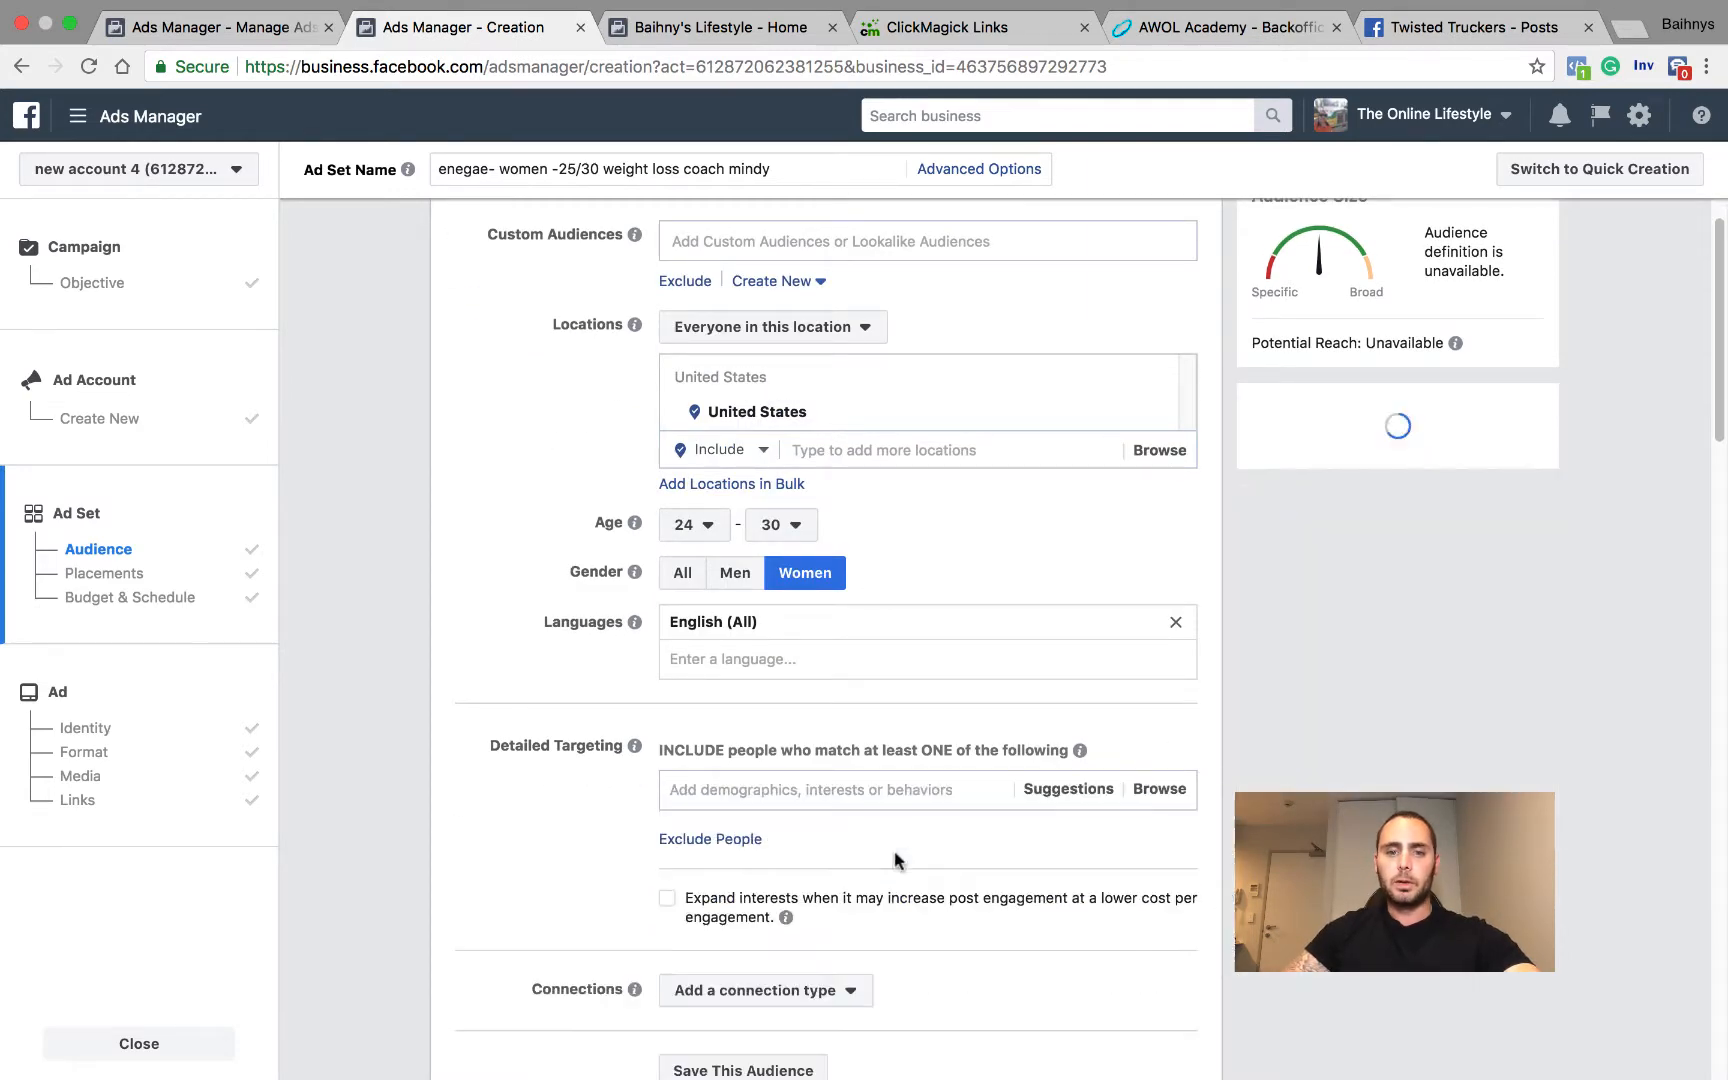
click(806, 789)
text(weightloss)
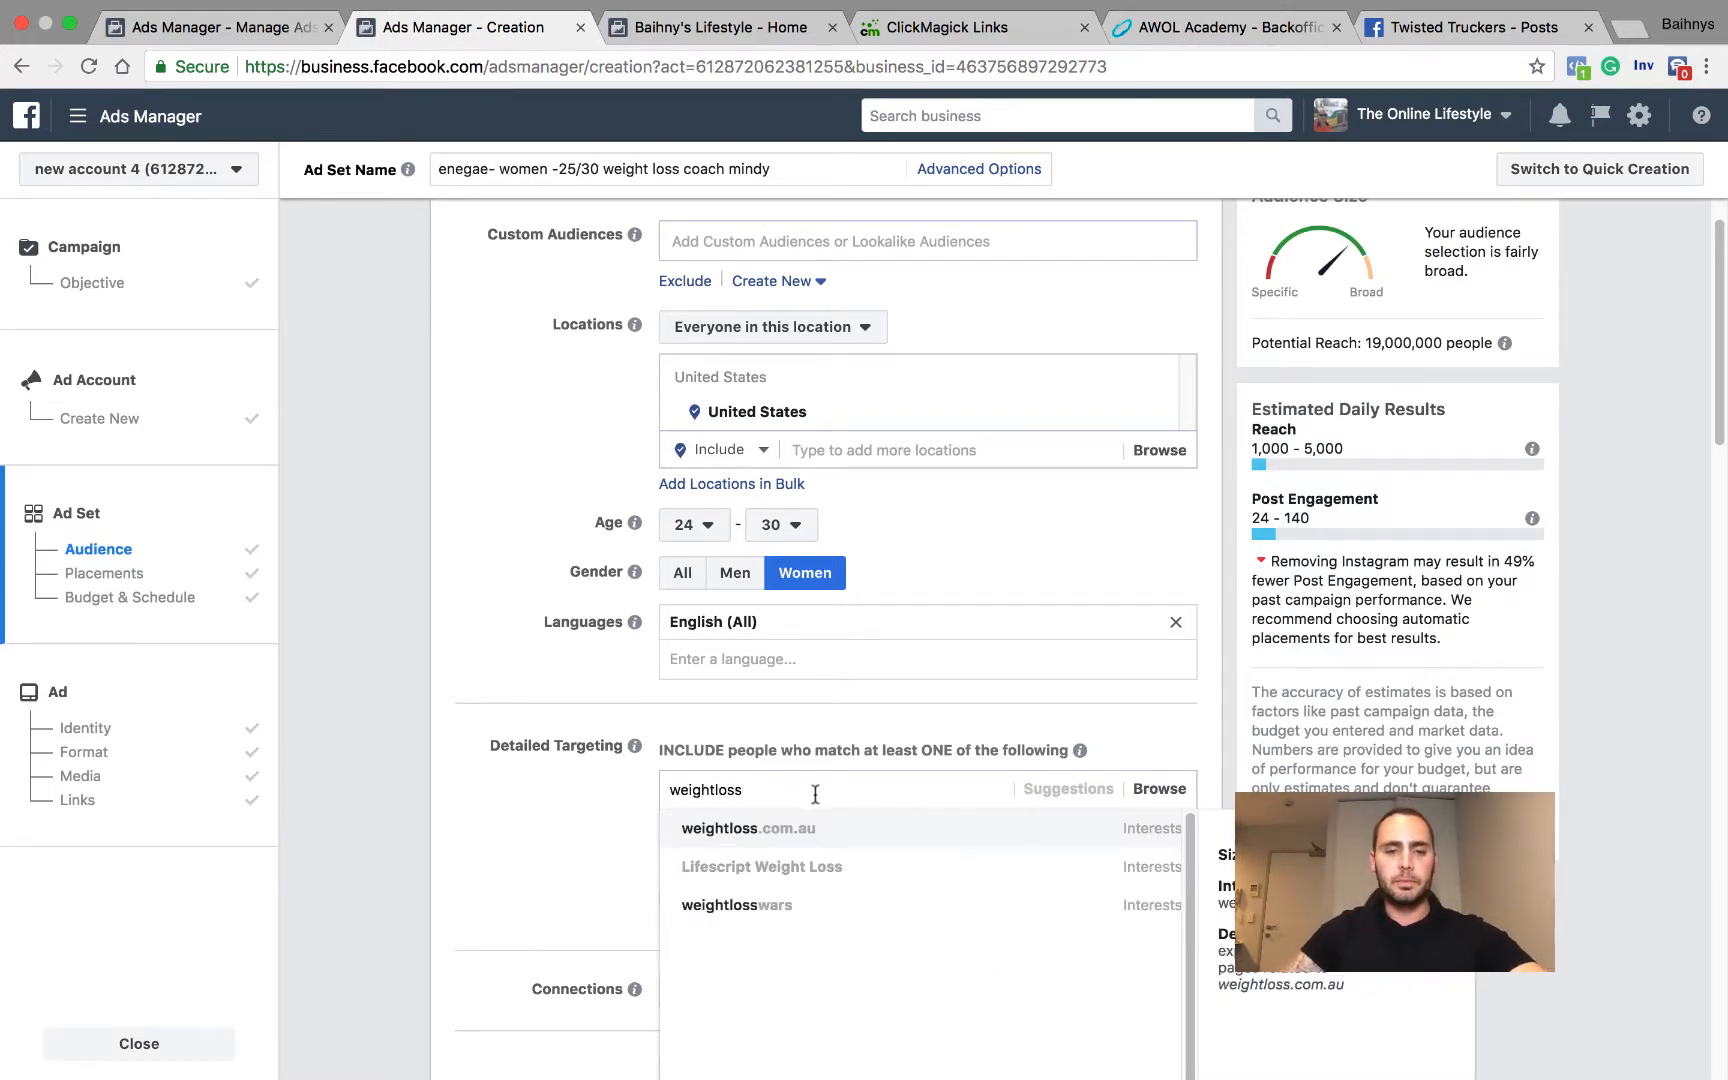
click(797, 830)
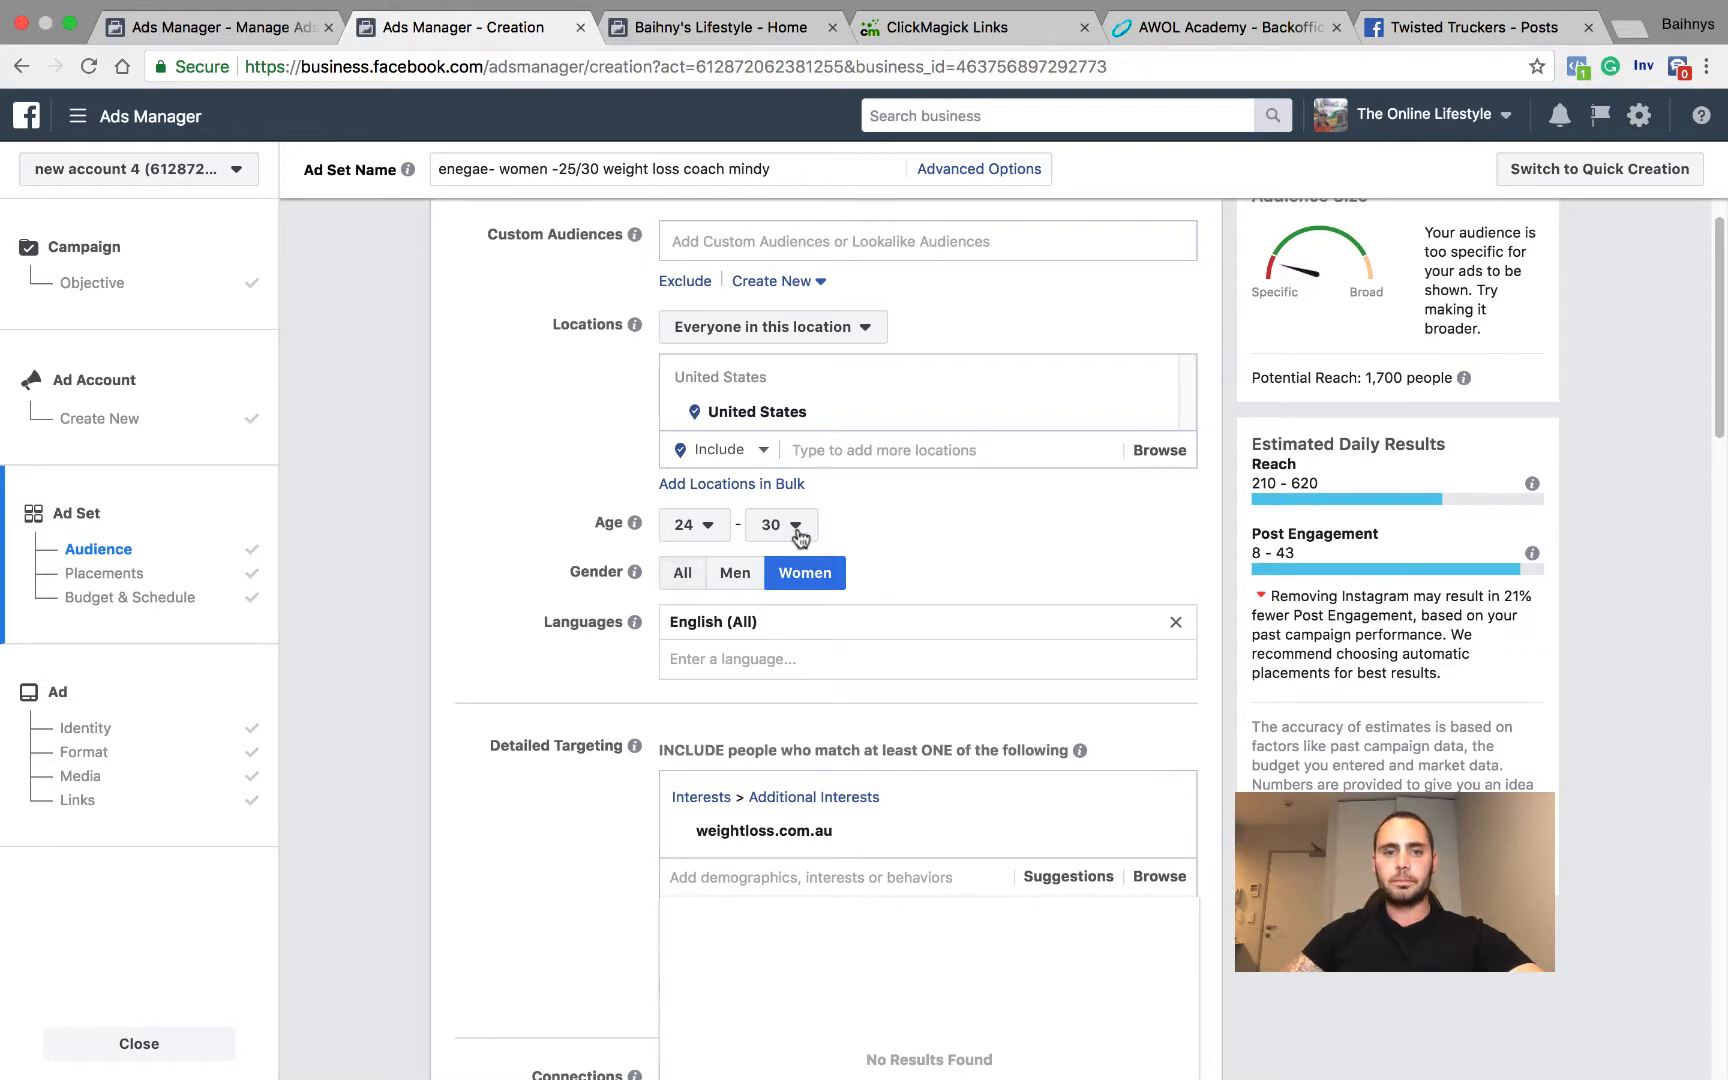
mouse_move(1155, 836)
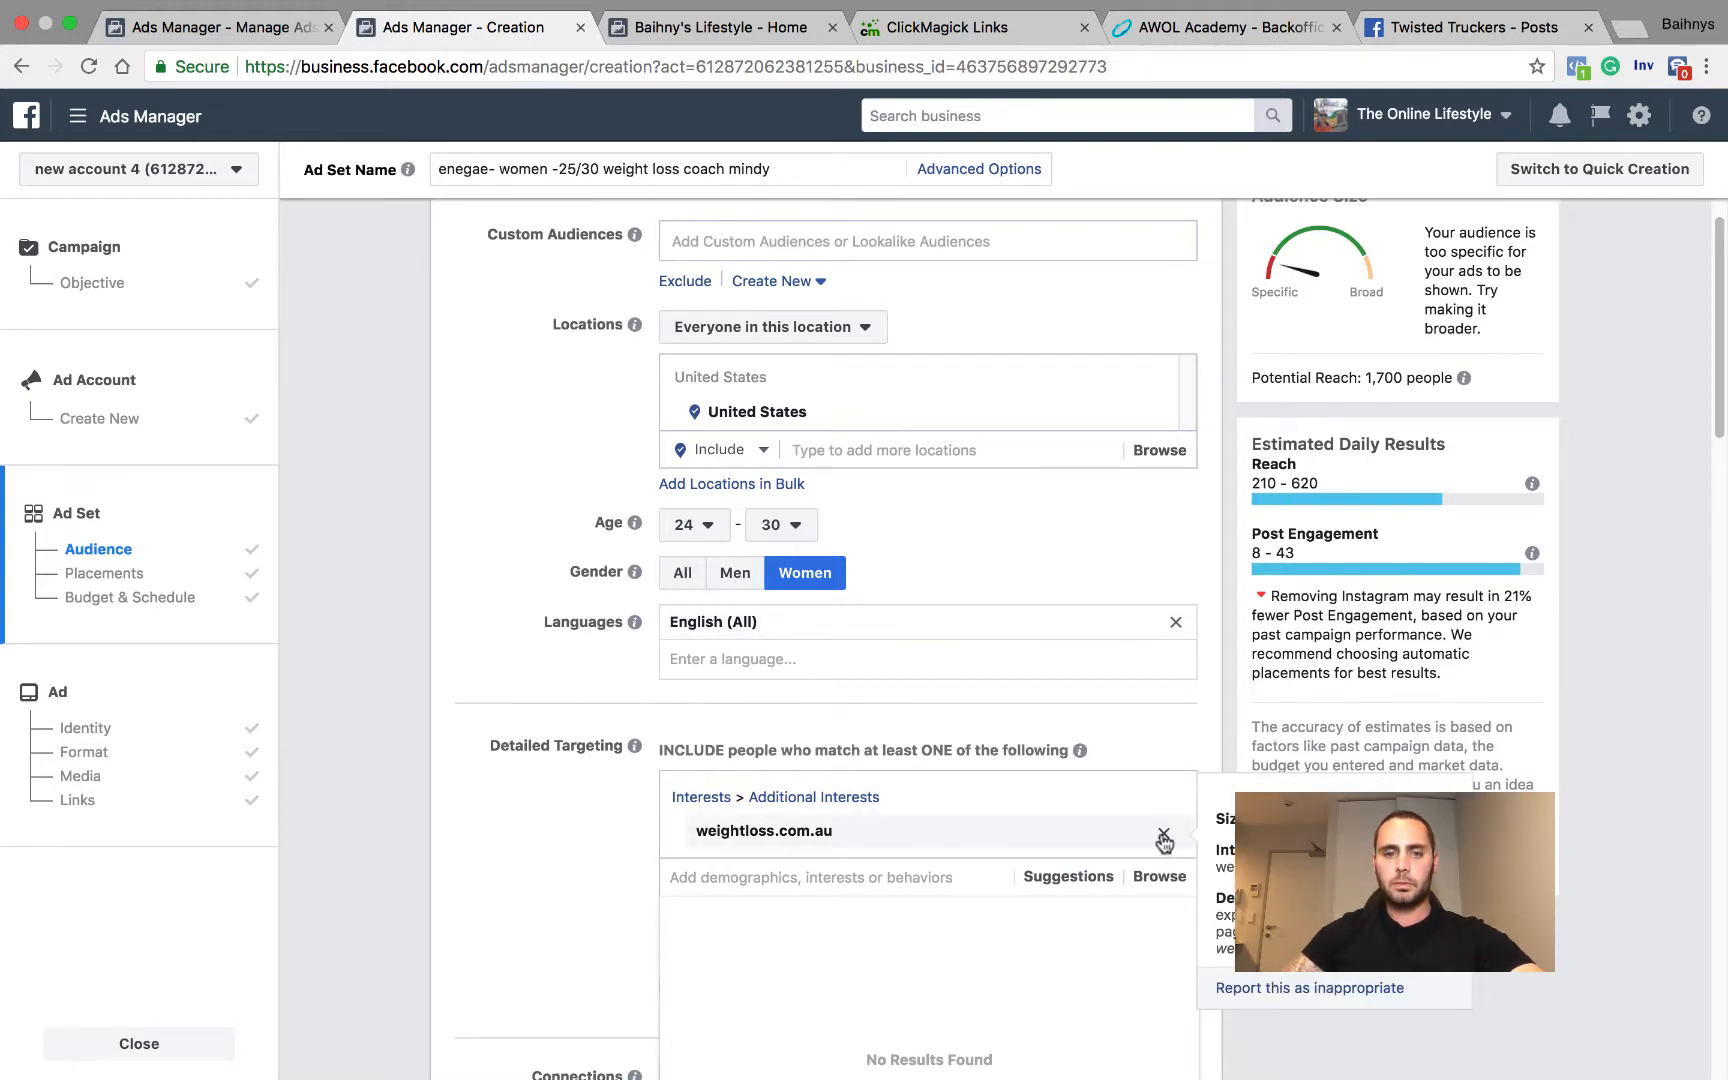
click(1163, 838)
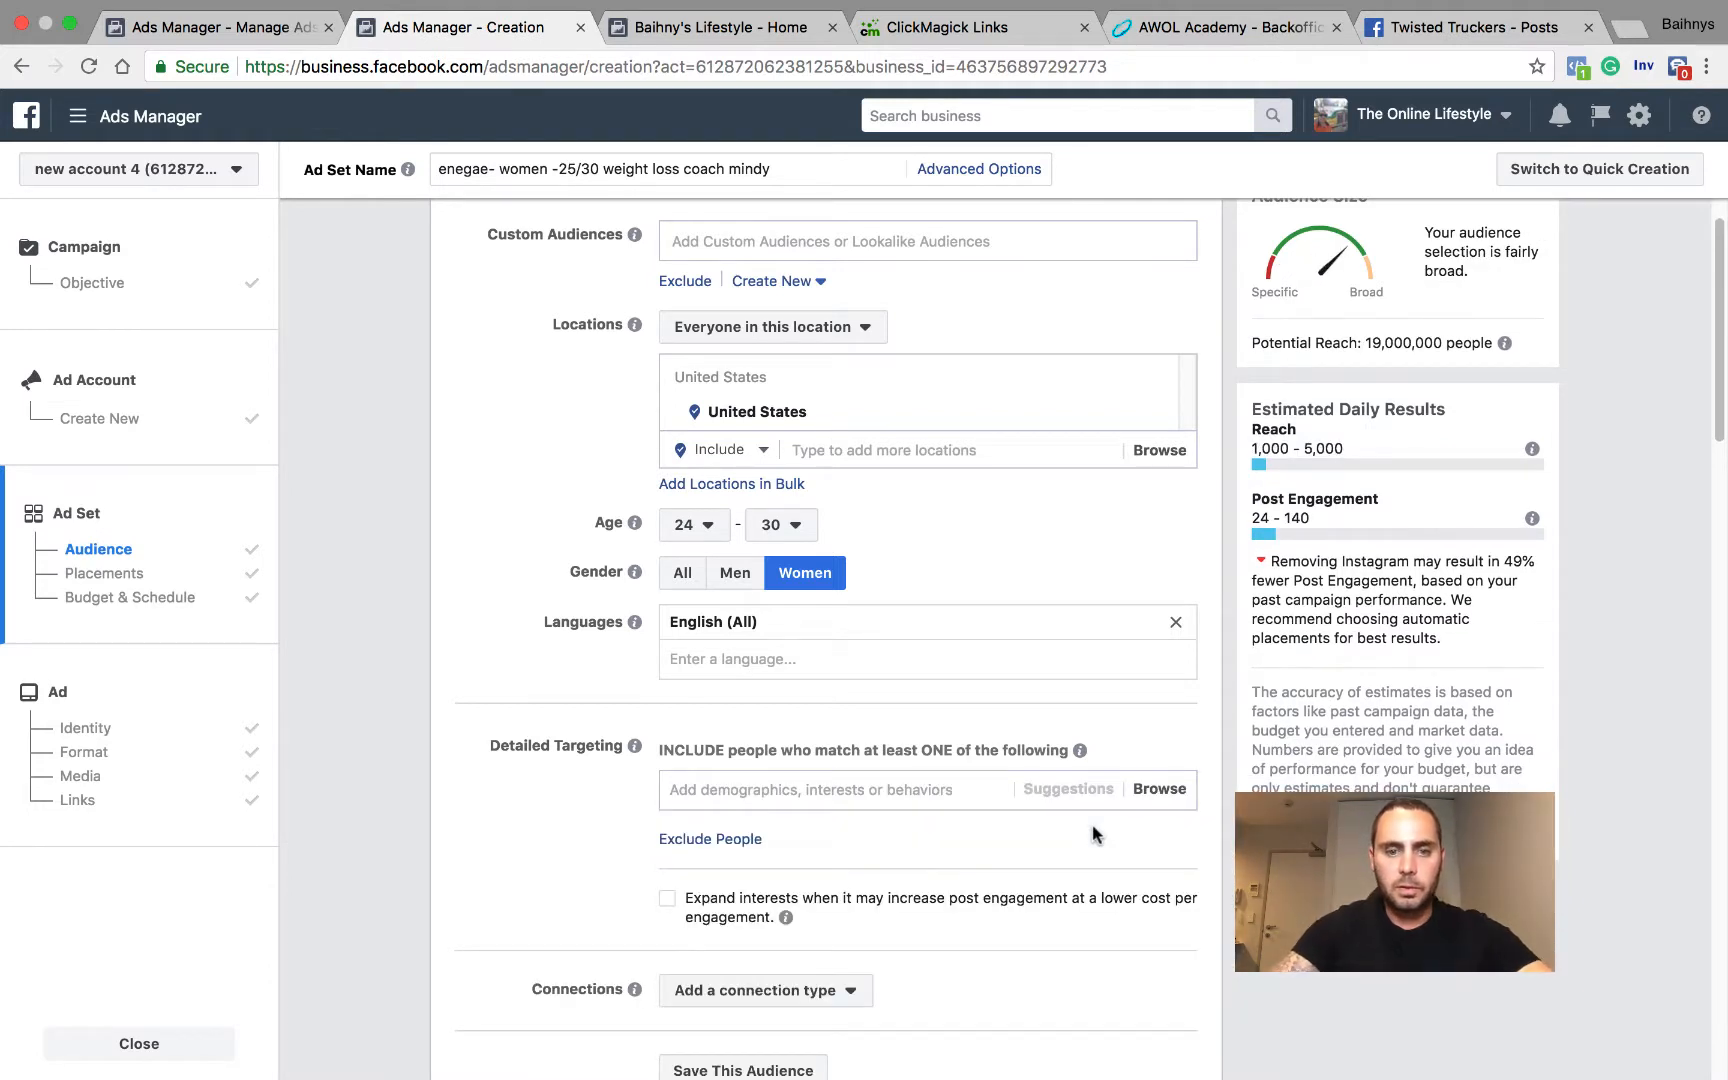
Step: Search the detailed targeting for fitness and add the Fitness purchase behavior under Sports and outdoors
click(799, 789)
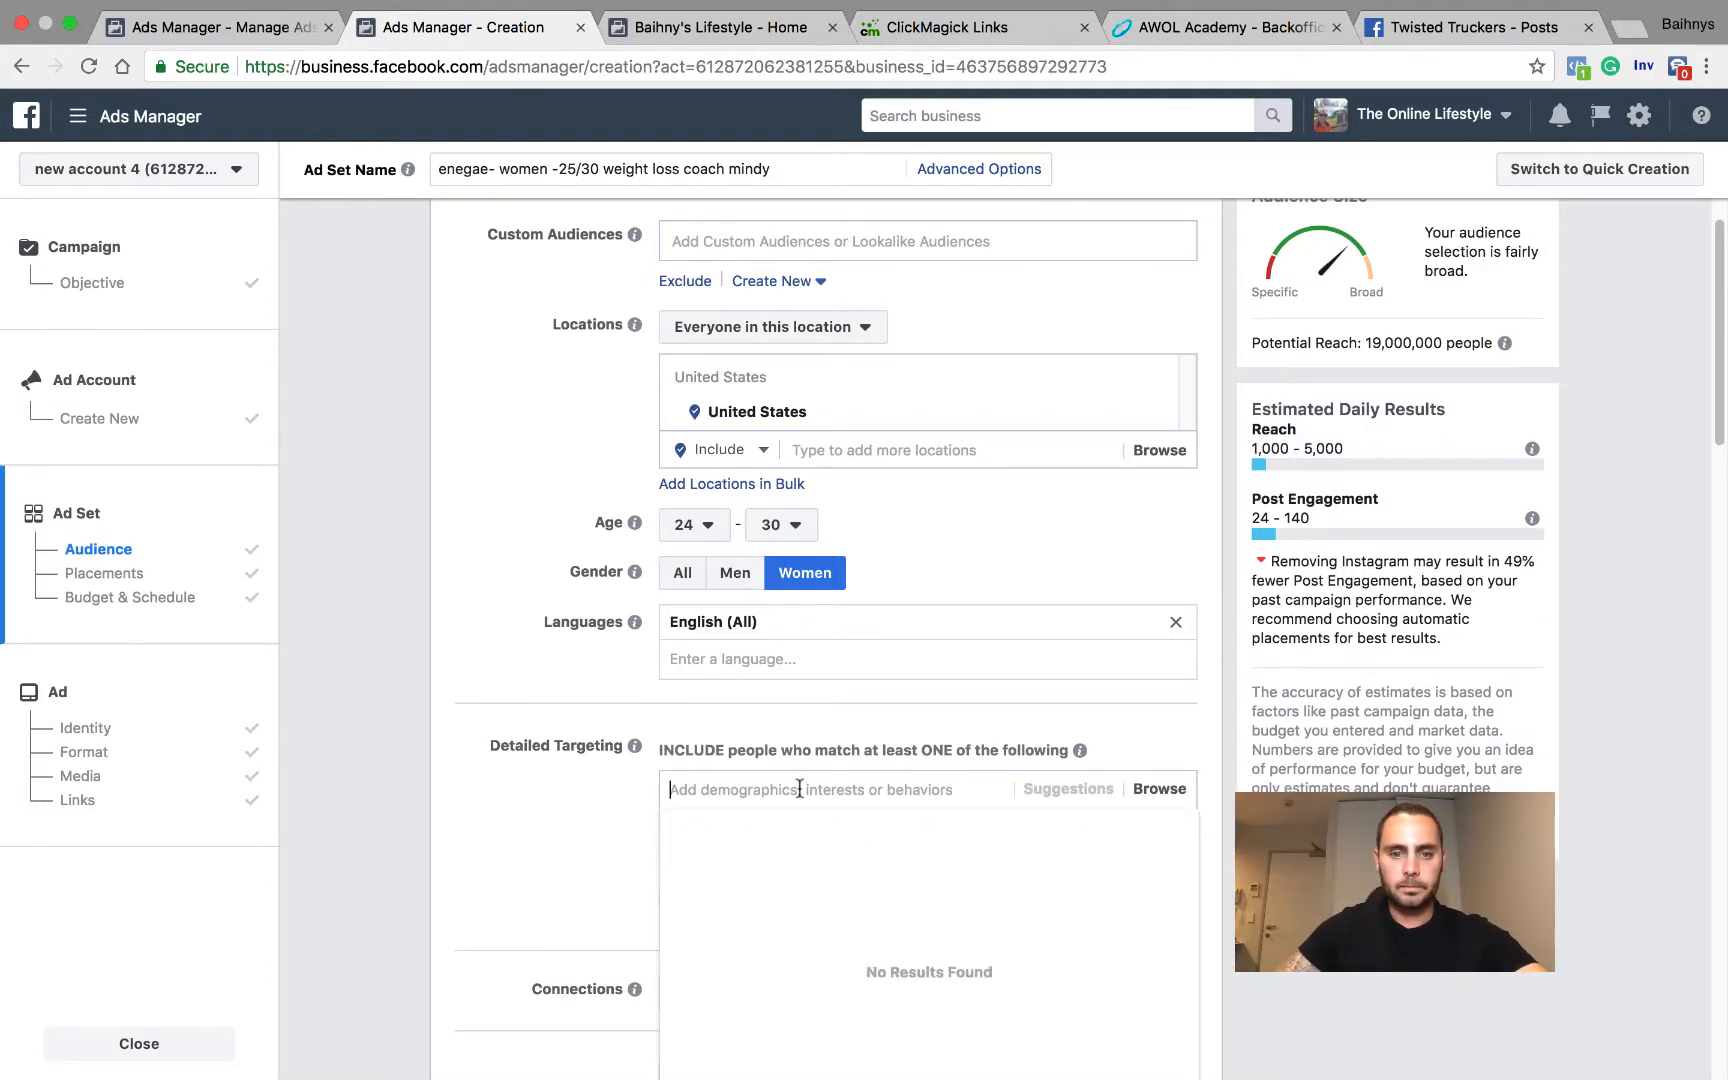
text(fitness)
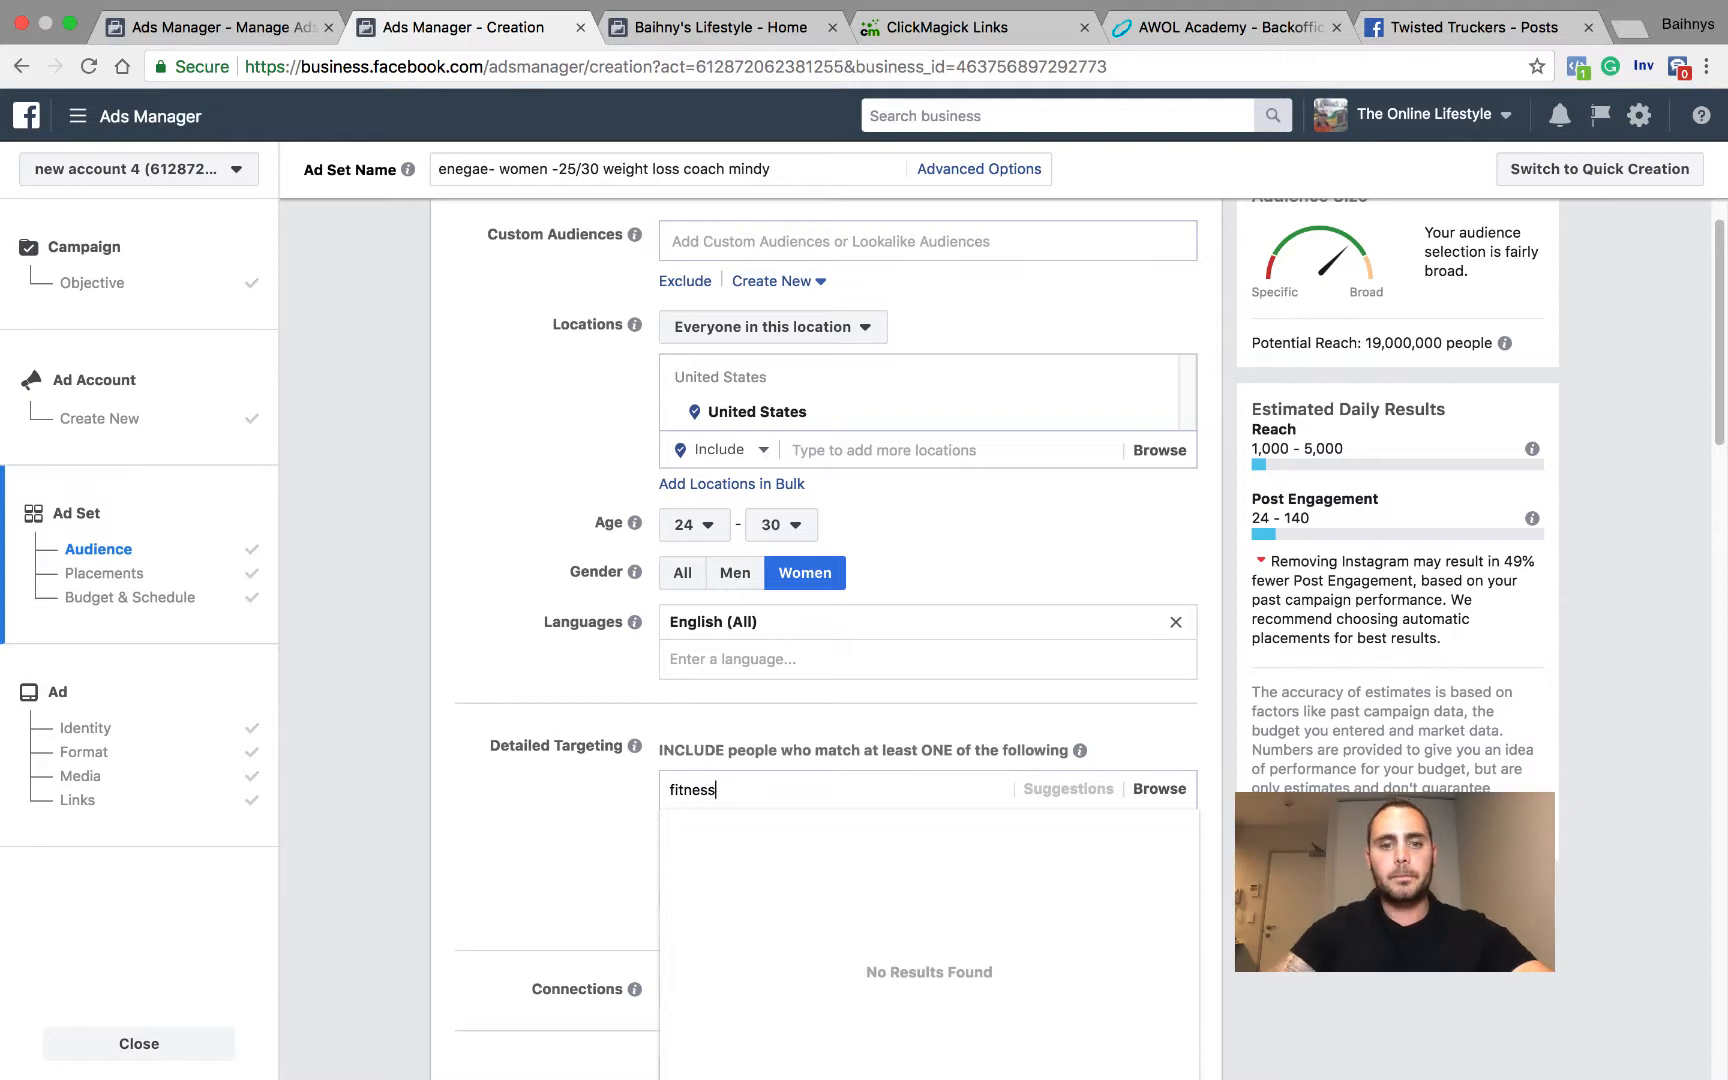
click(752, 855)
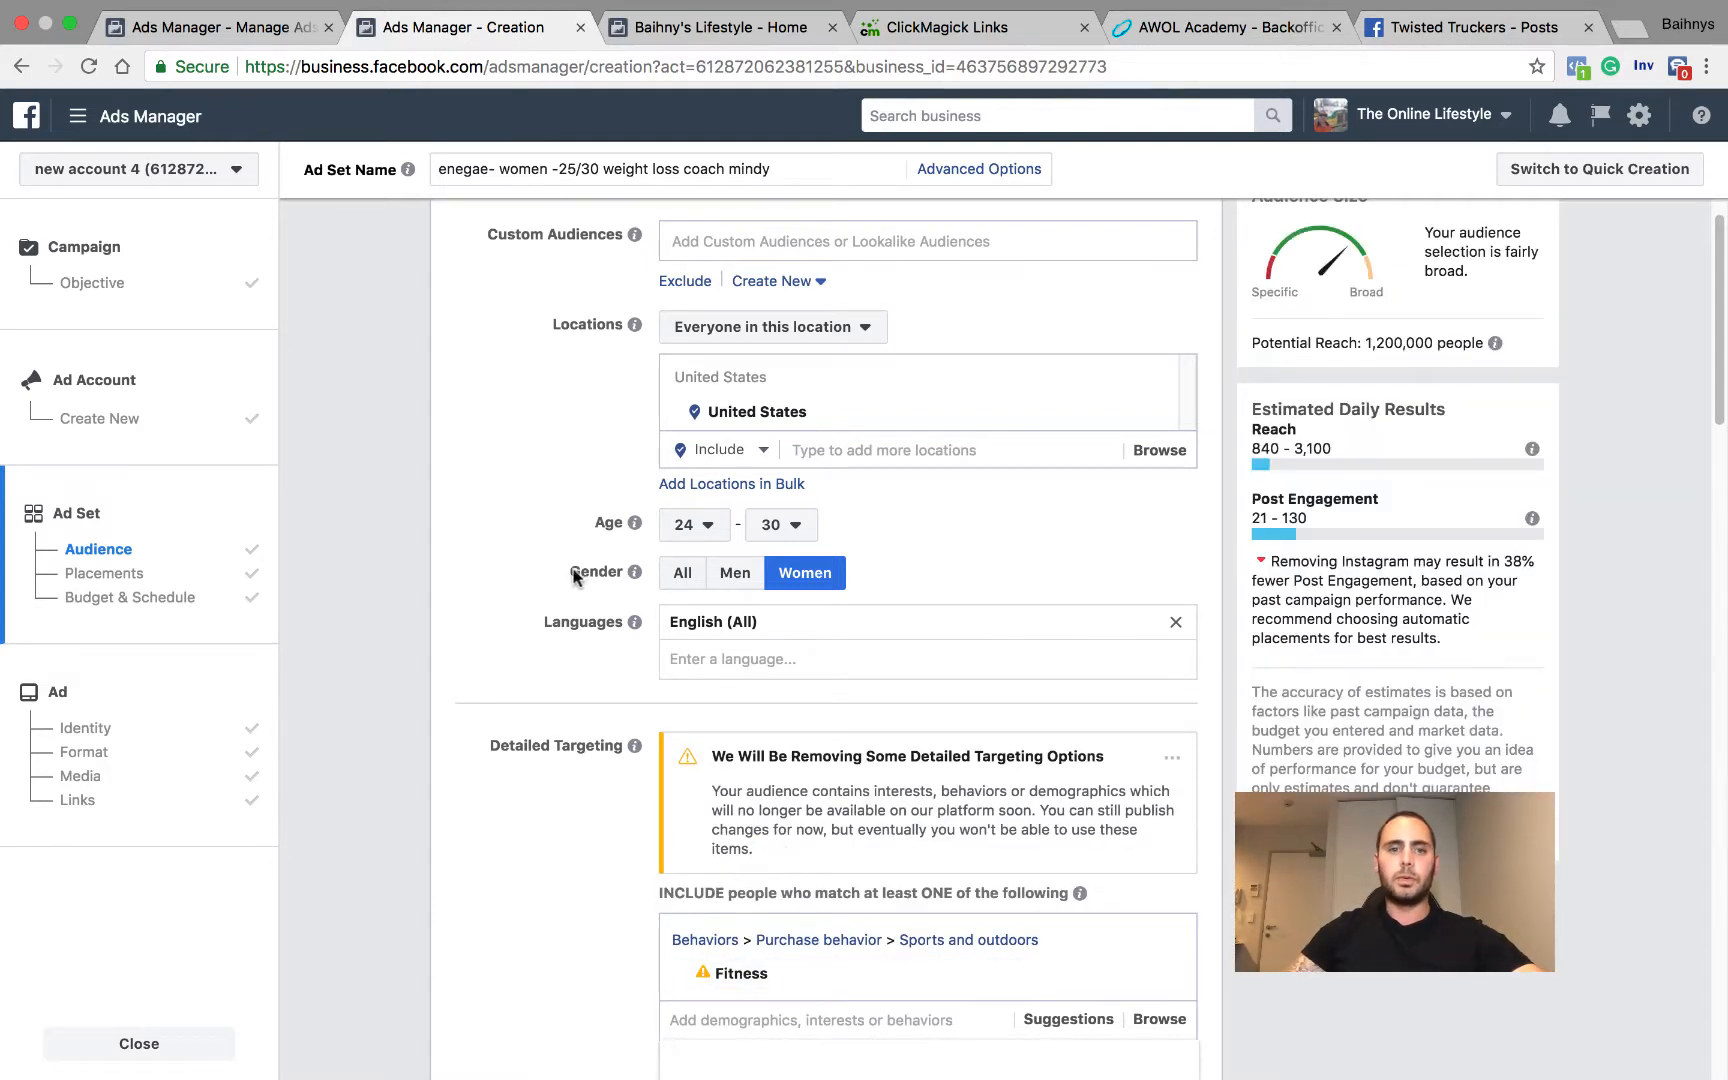
click(508, 464)
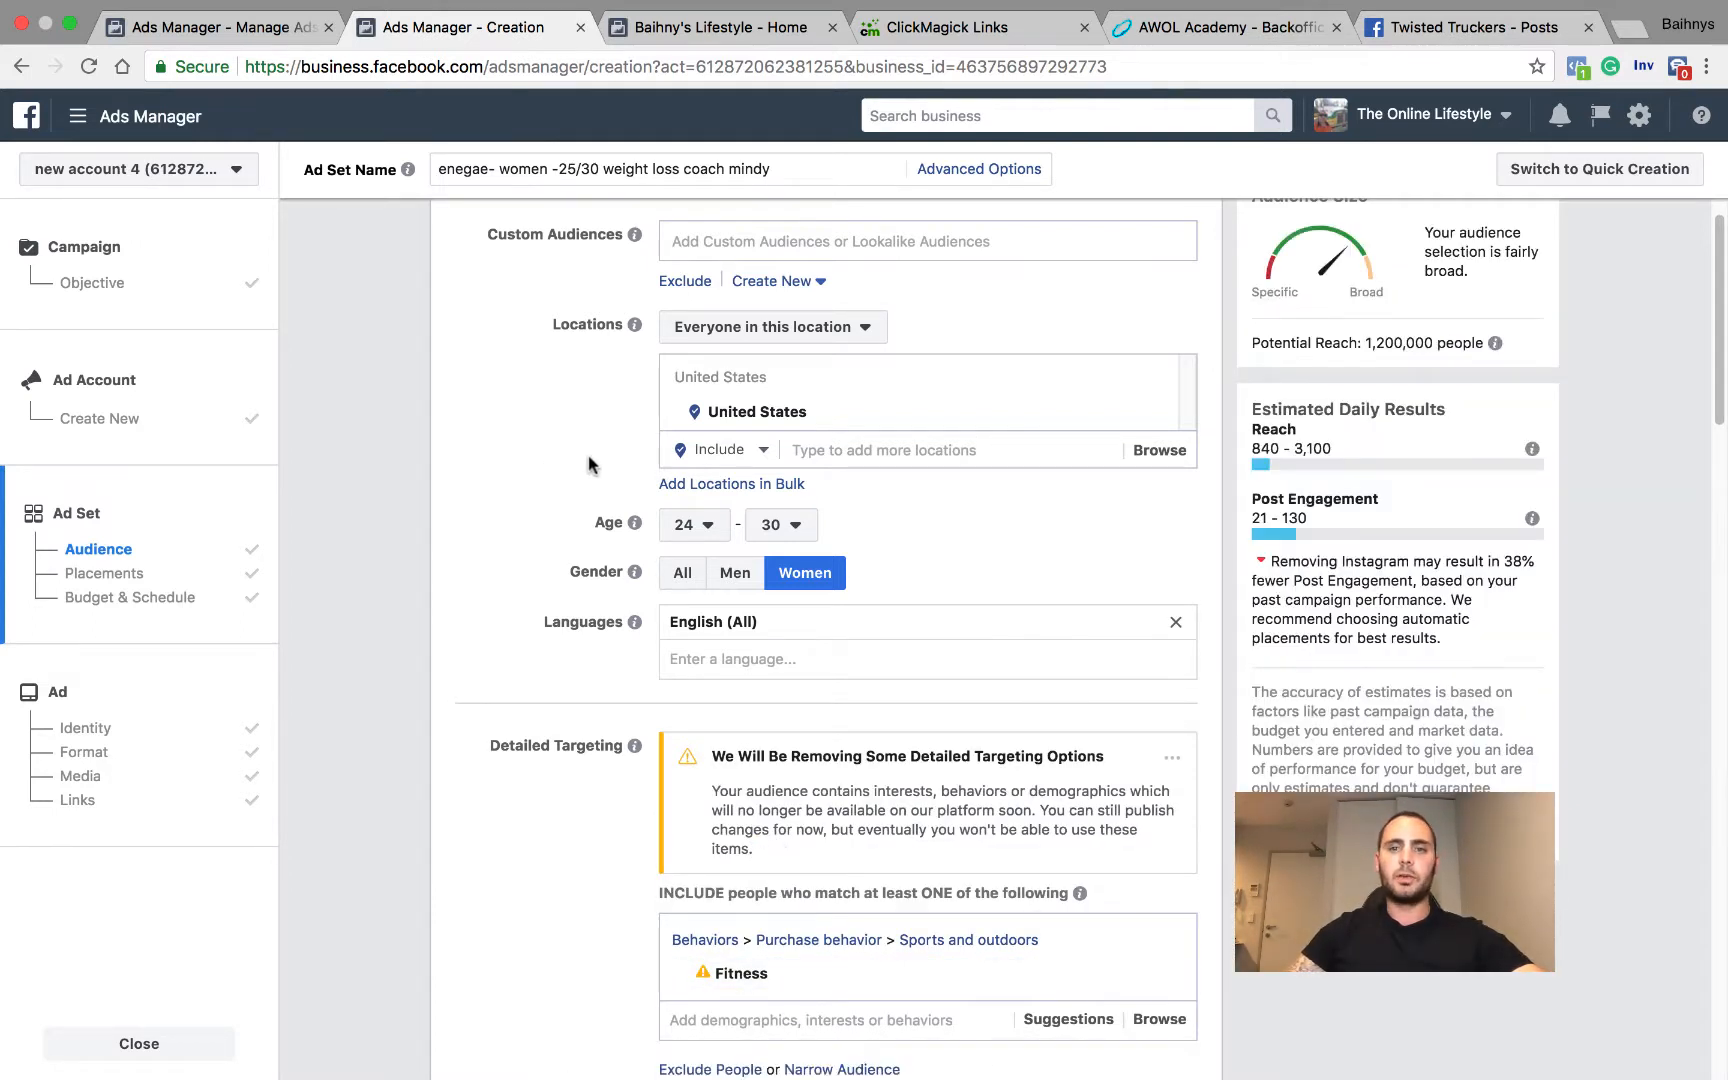
Step: Set the audience's maximum age to 24
click(785, 525)
scroll(793, 590, up, 1)
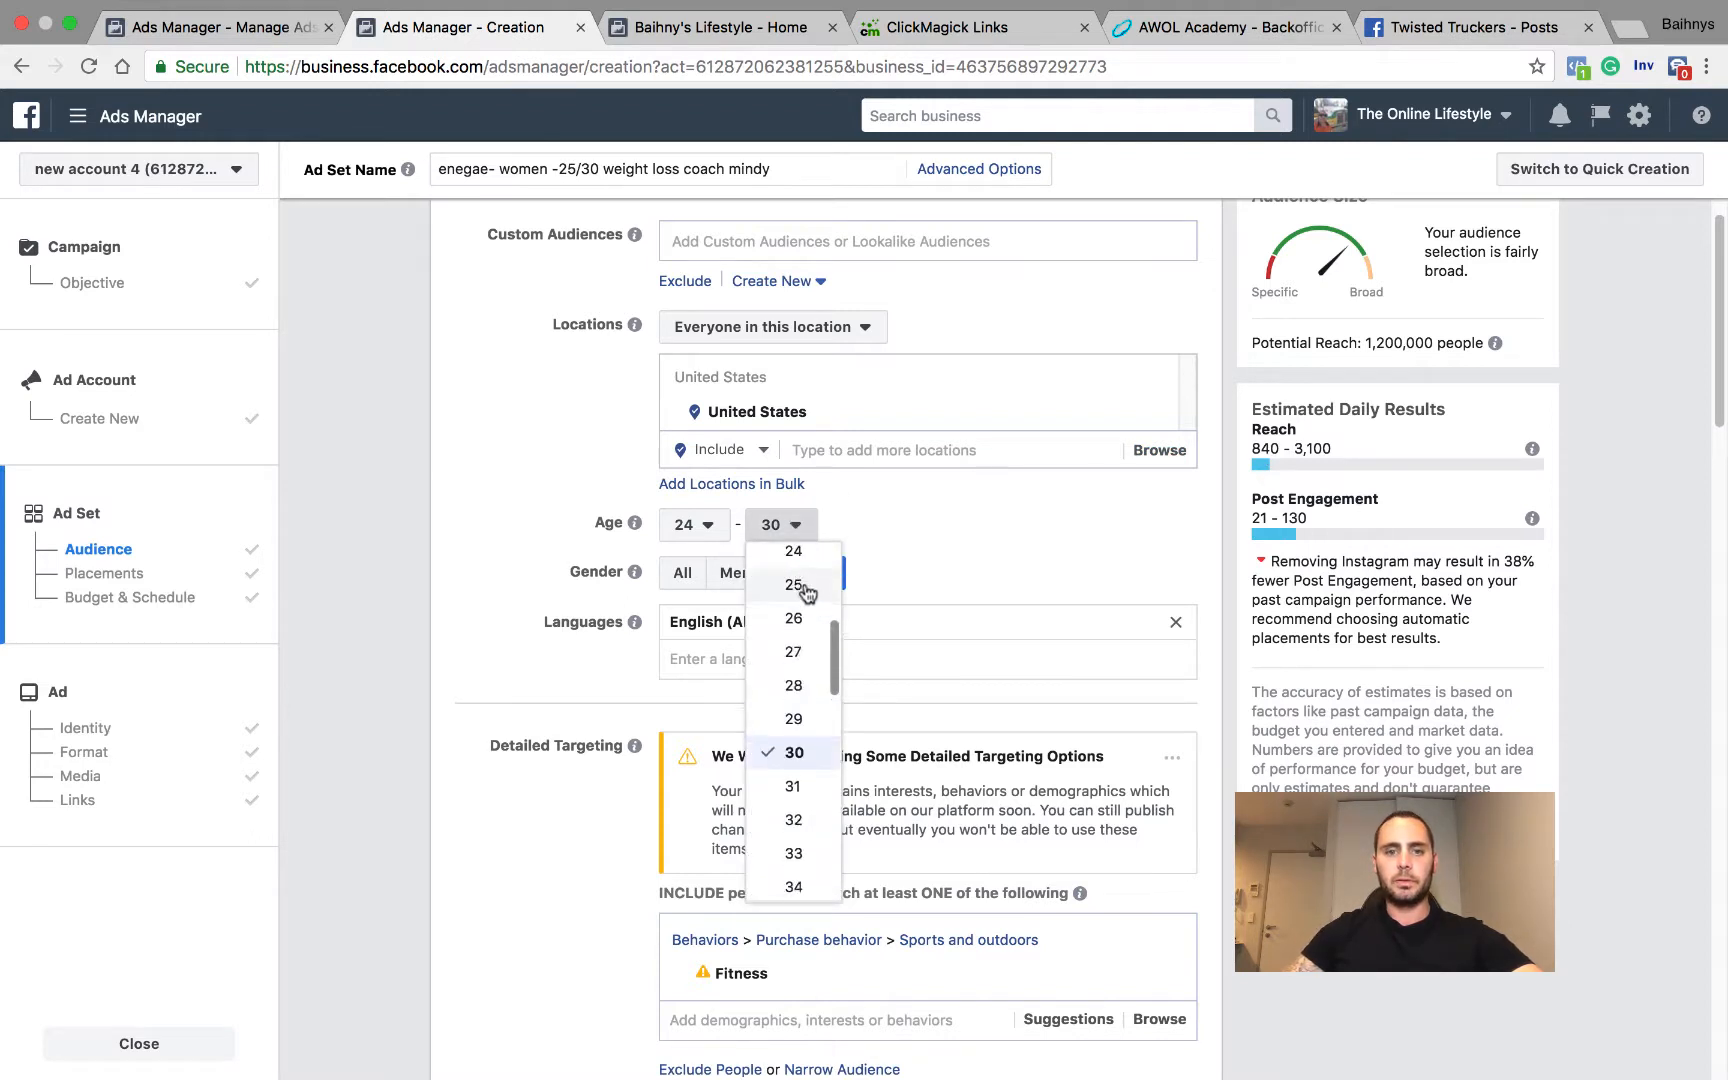
click(793, 556)
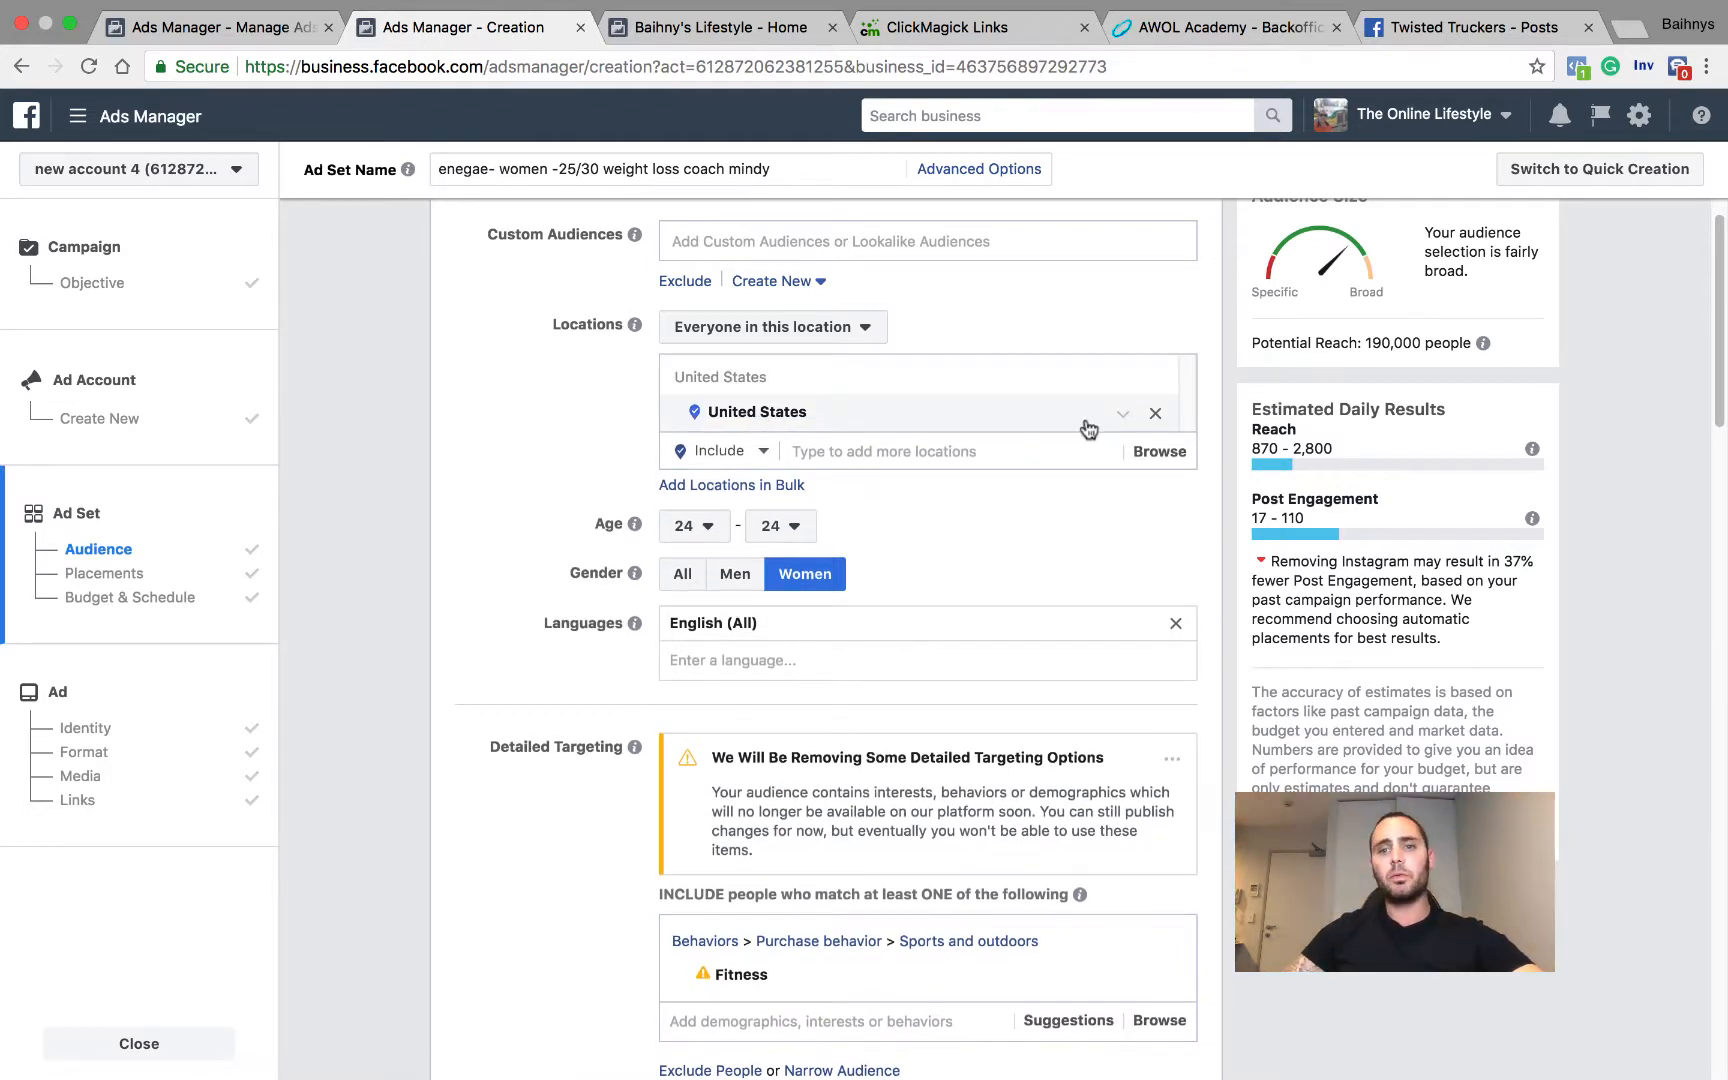
Step: Replace the United States location with the Las Vegas DMA market
click(1153, 413)
click(940, 374)
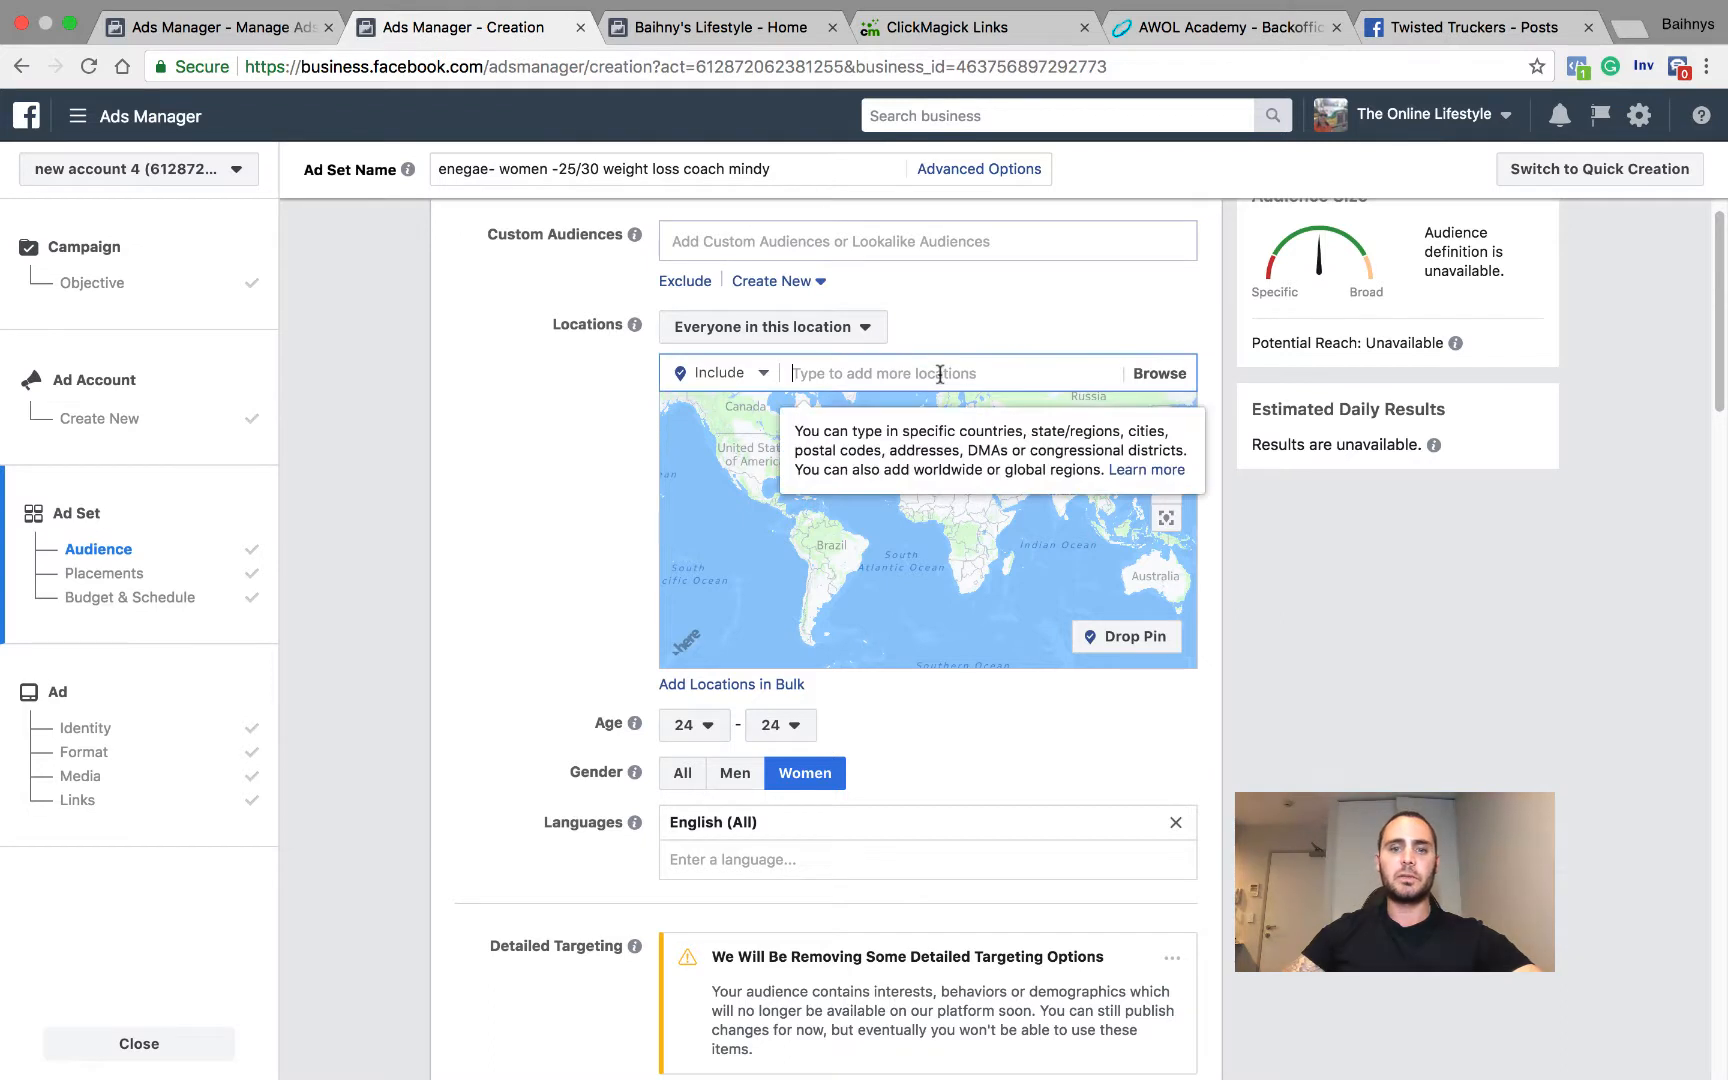
text(las vegas)
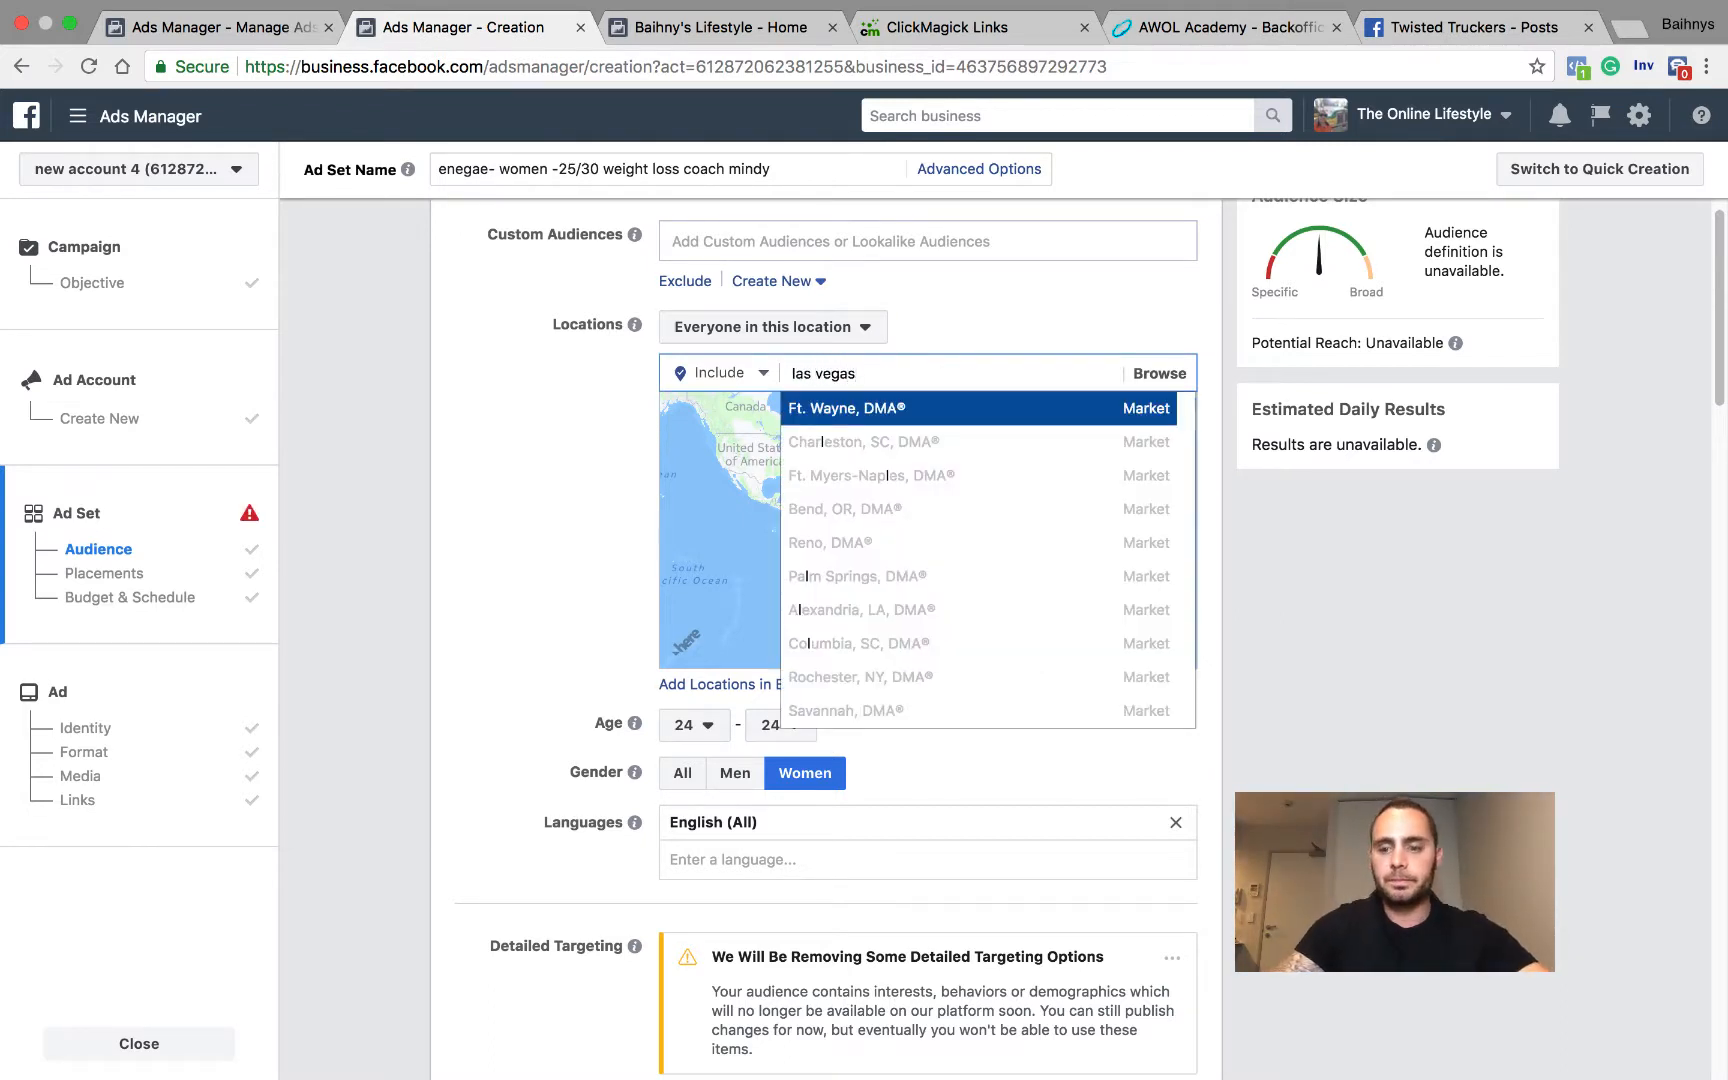
key(Return)
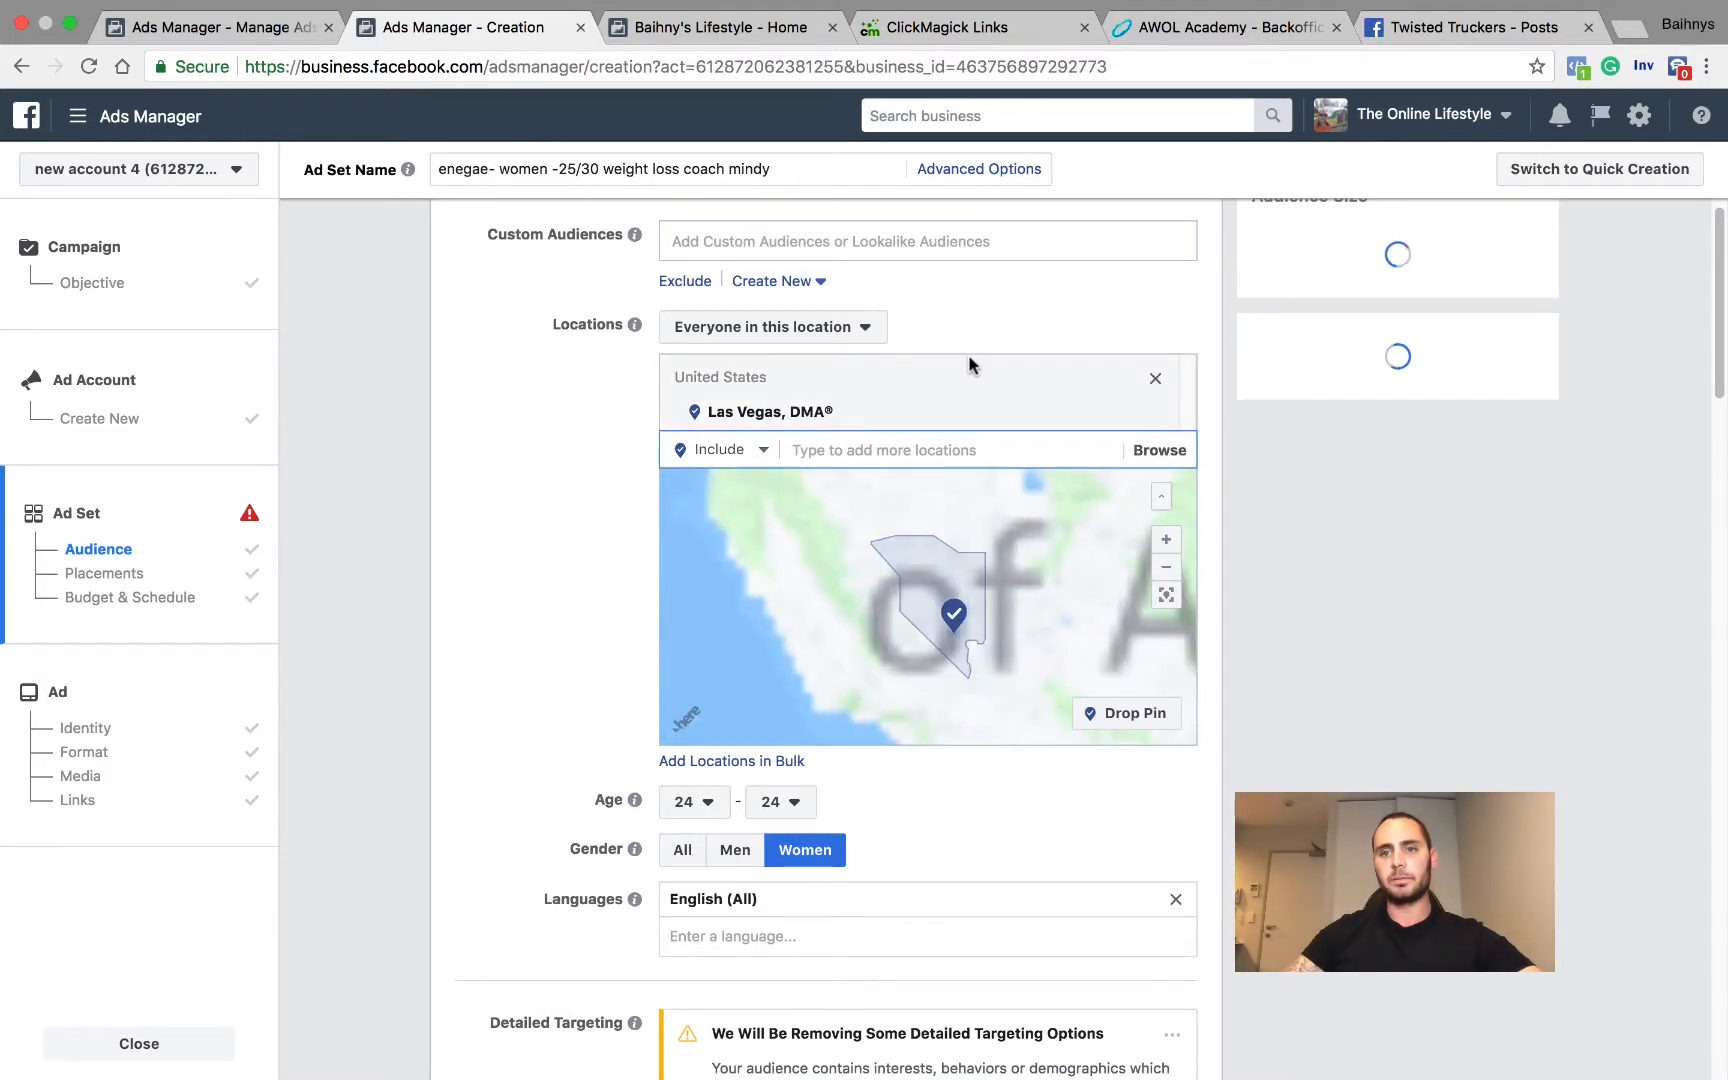
Step: Raise the audience's maximum age to 30 and again to 35
click(800, 804)
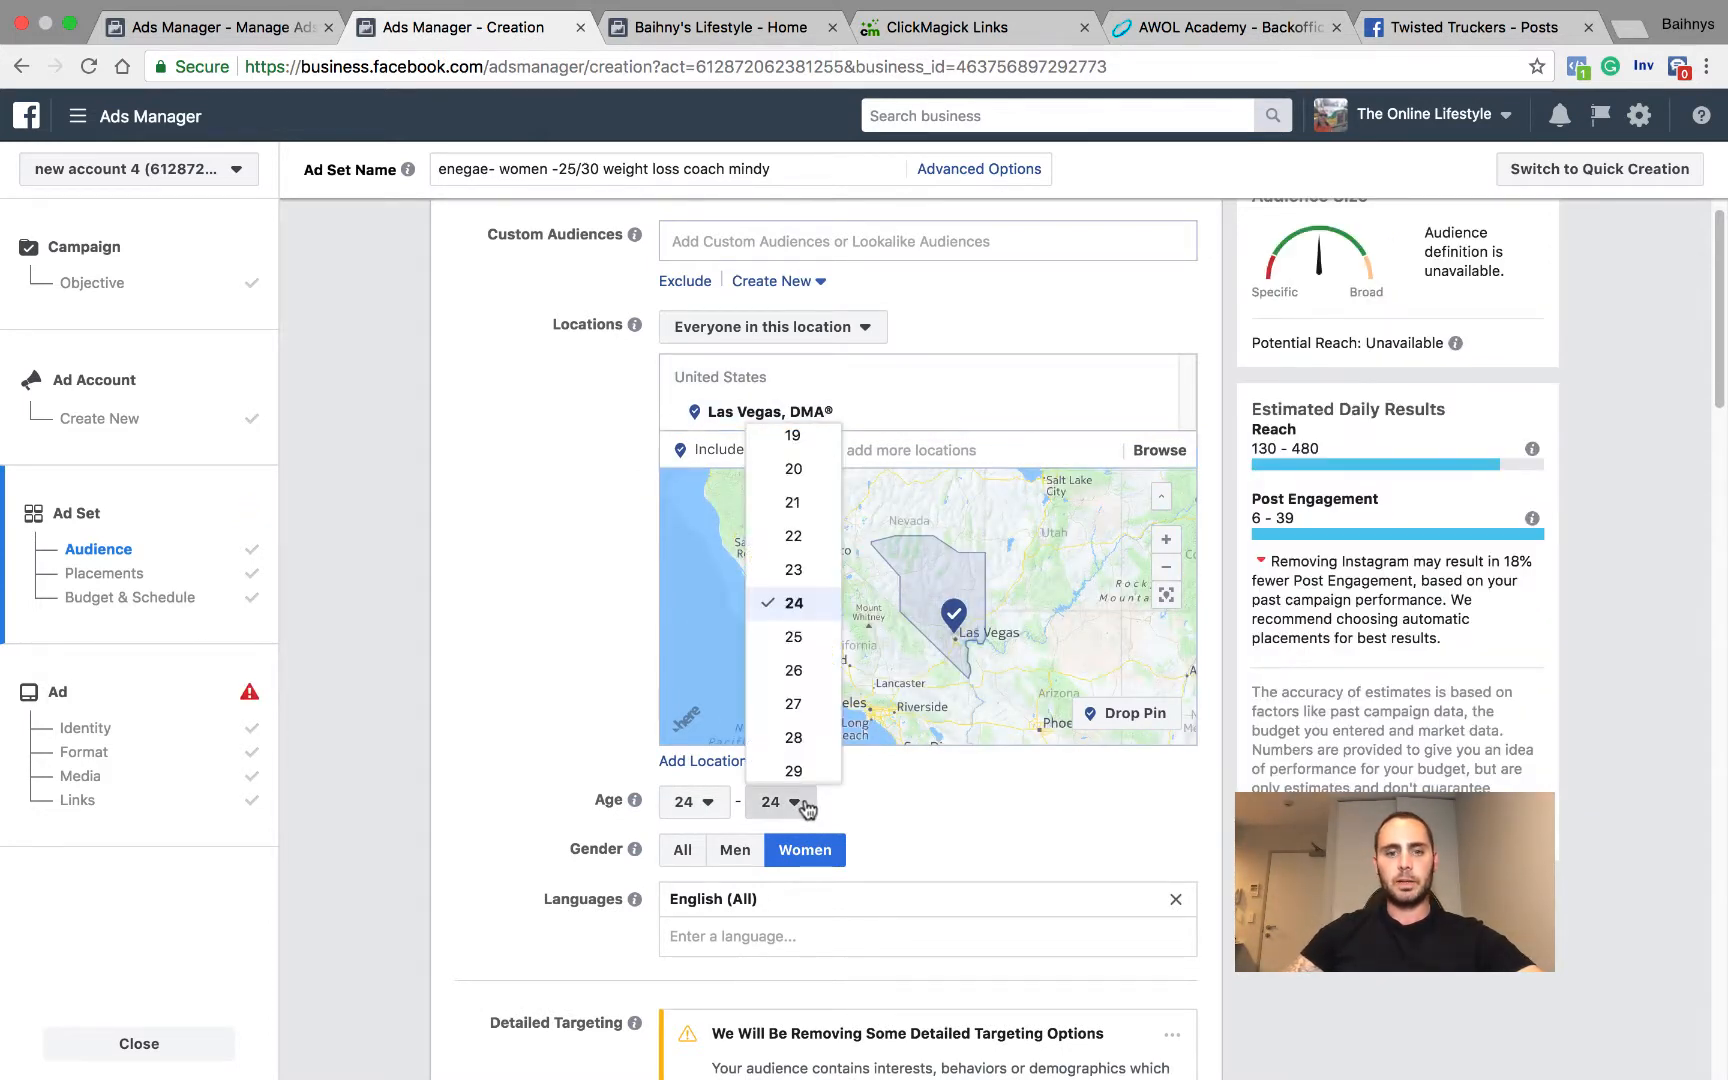
scroll(794, 732, down, 2)
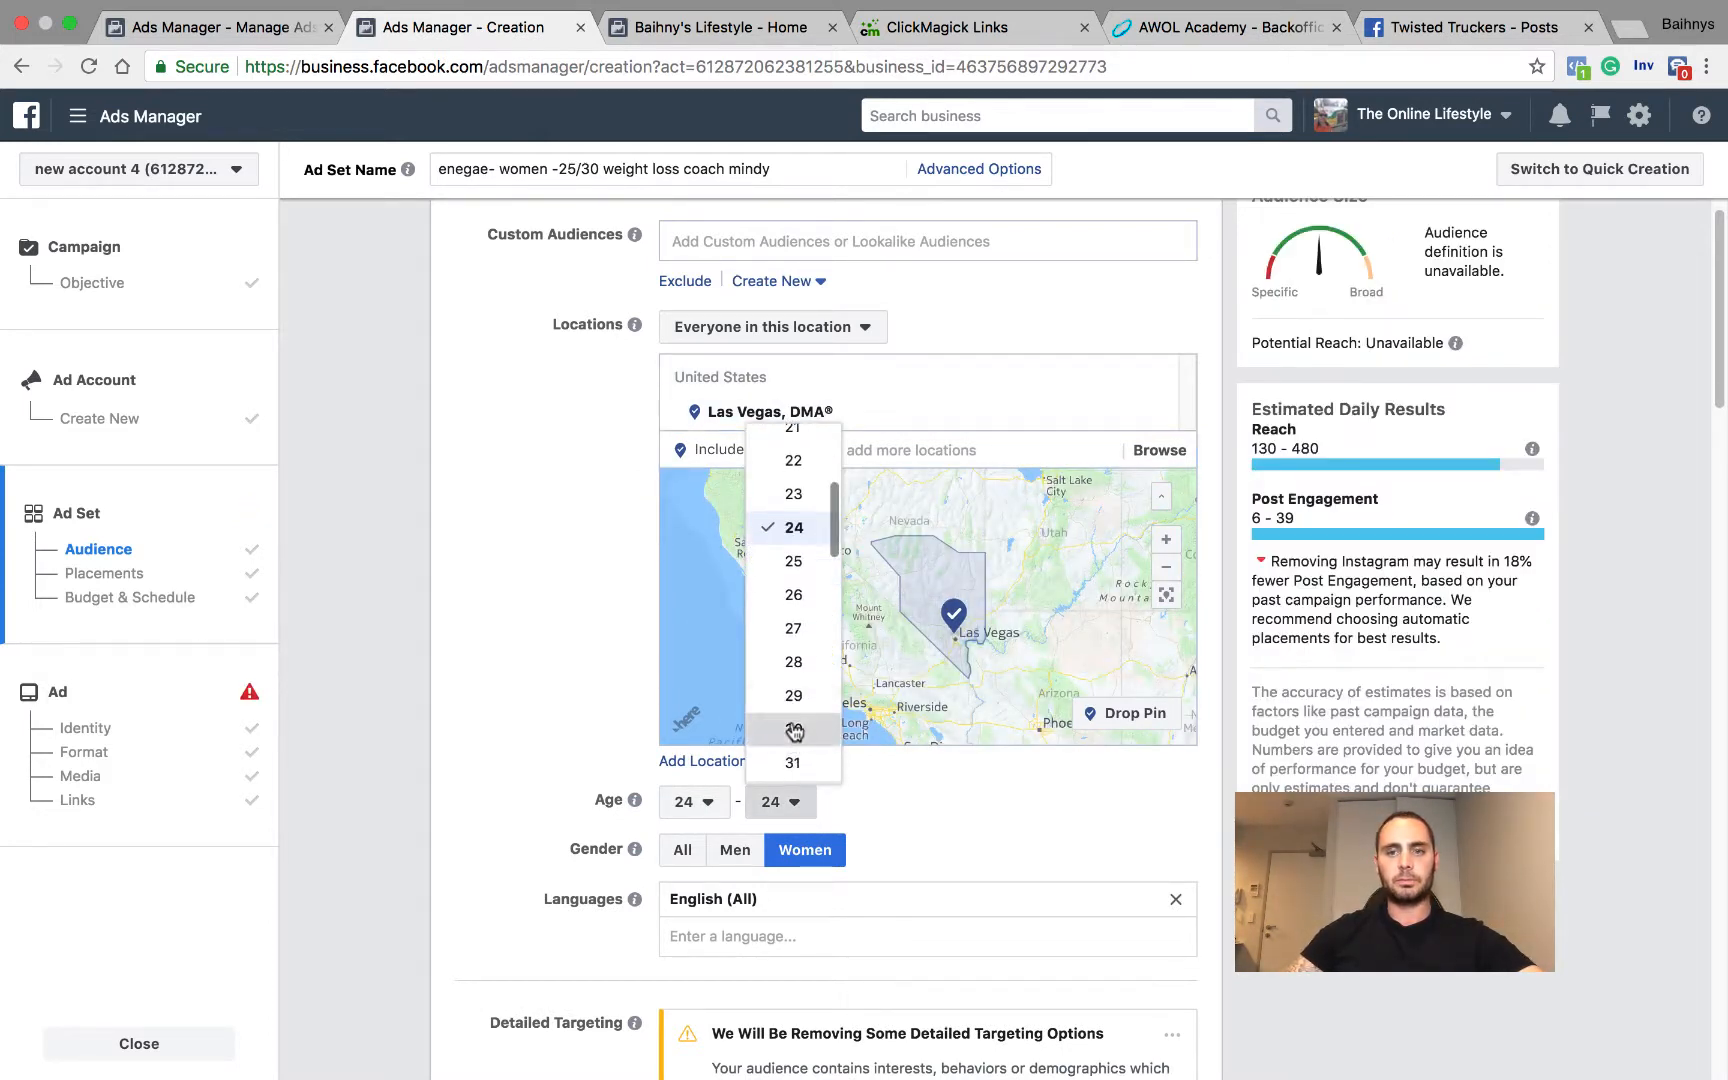
click(794, 731)
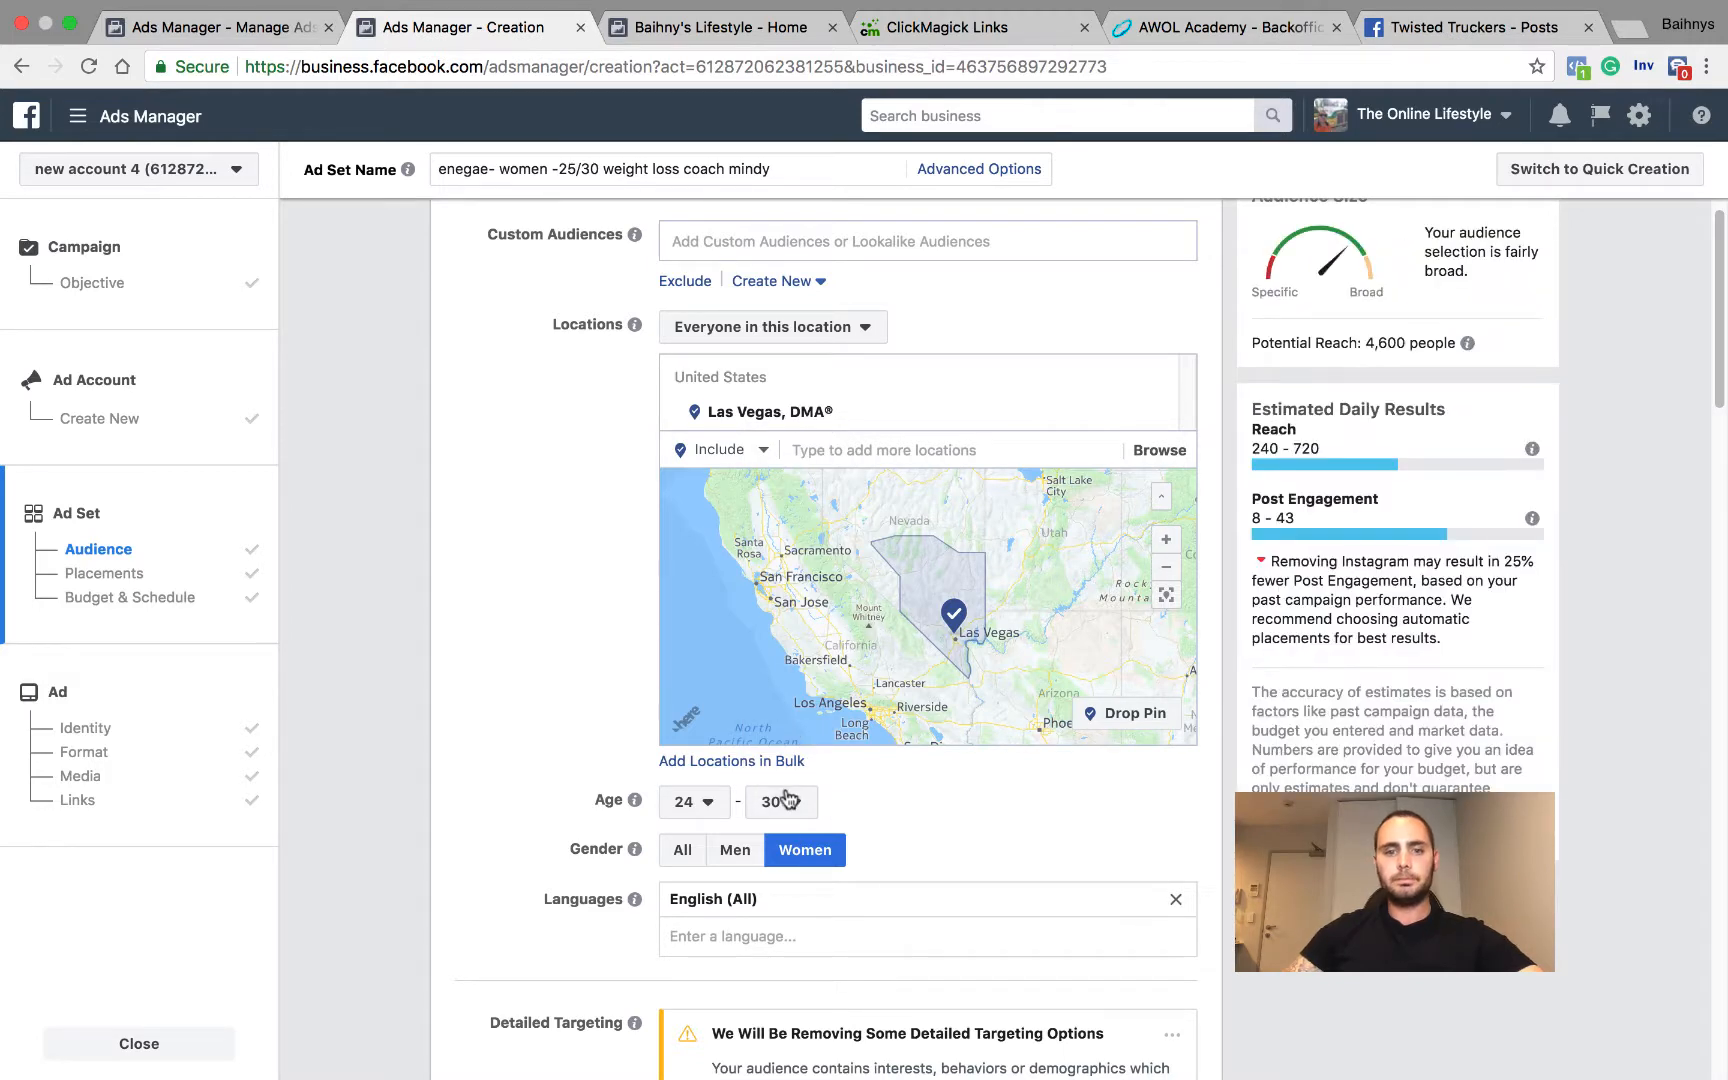
click(787, 799)
click(805, 766)
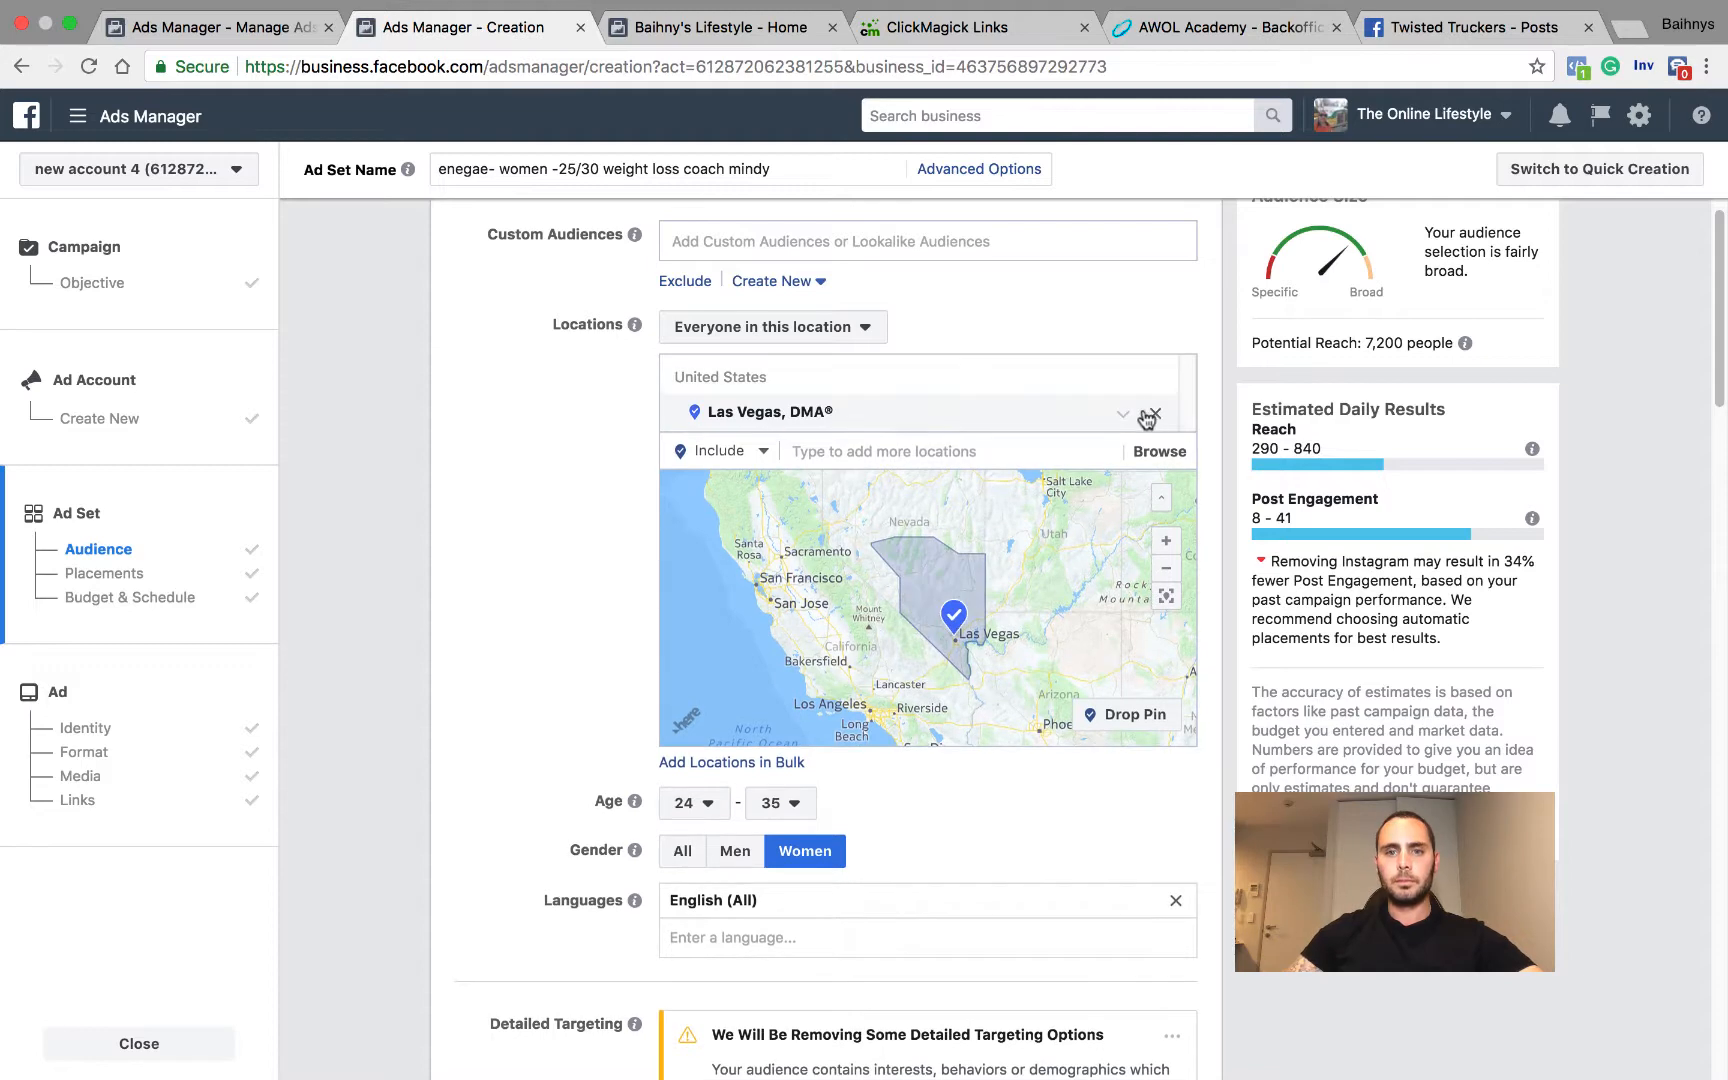
Step: Replace the Las Vegas DMA market with the city of Las Vegas, Nevada
click(1153, 414)
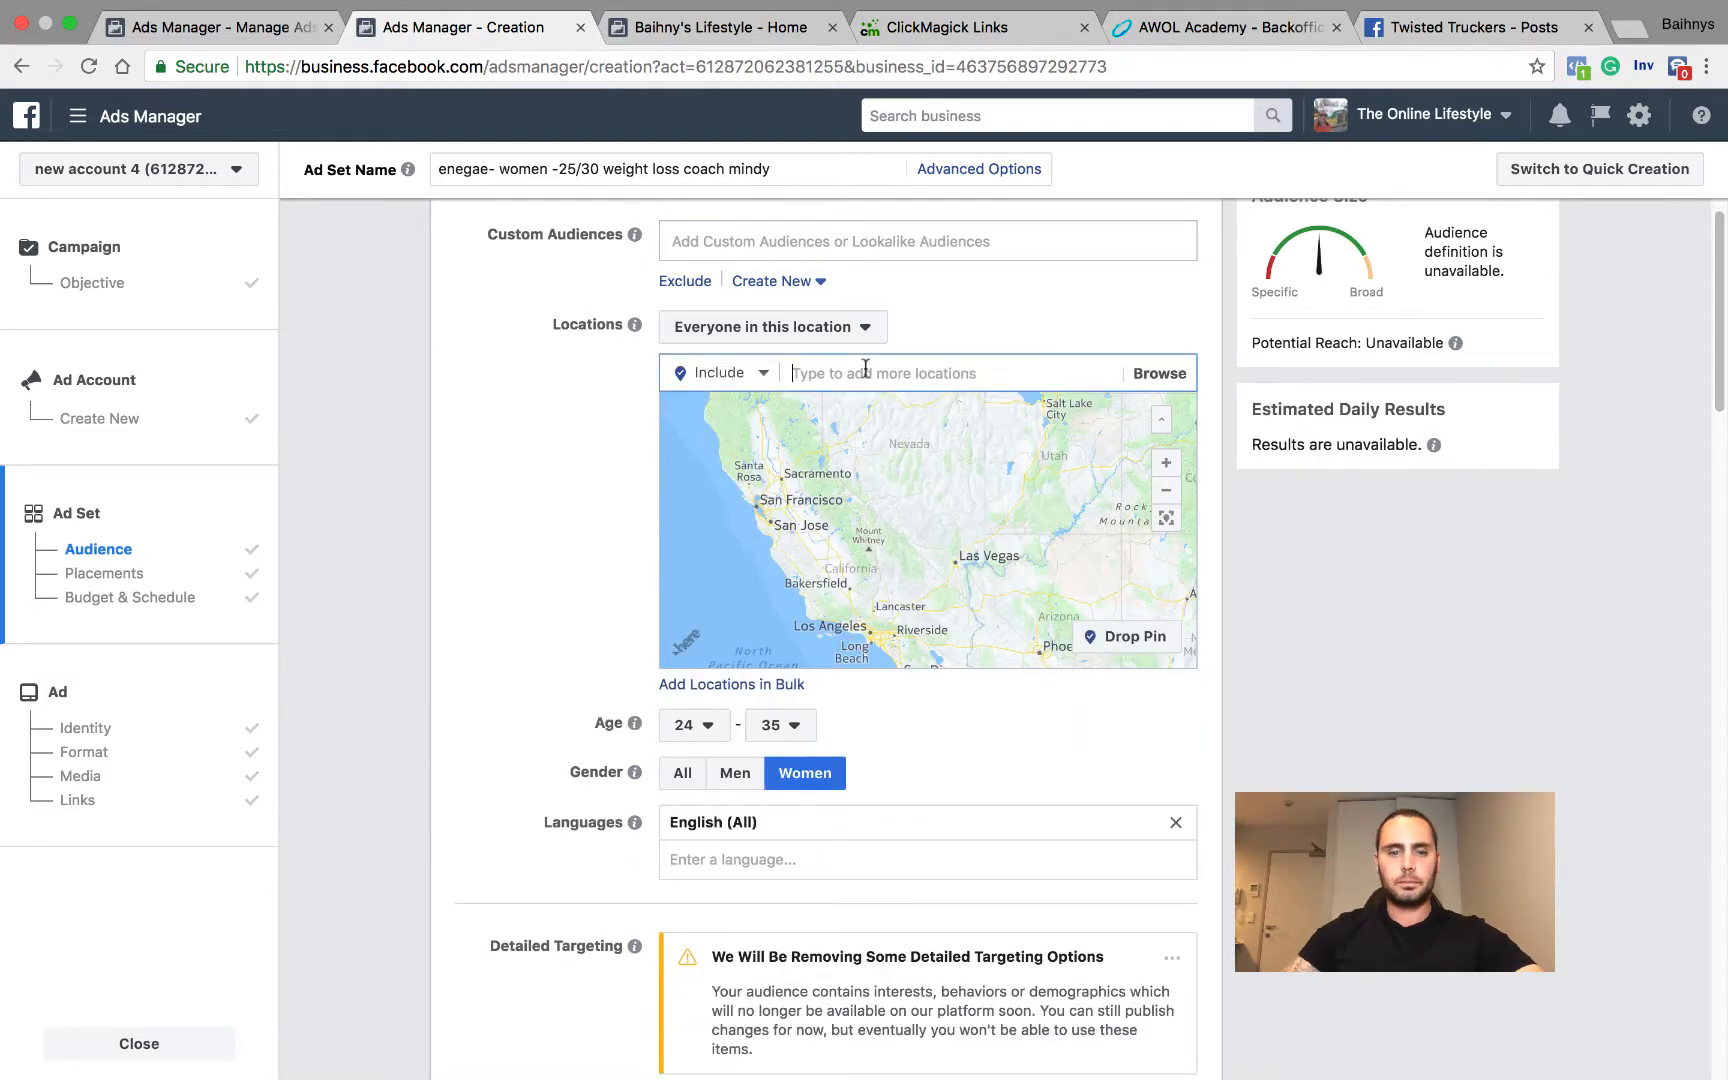
text(las vegas)
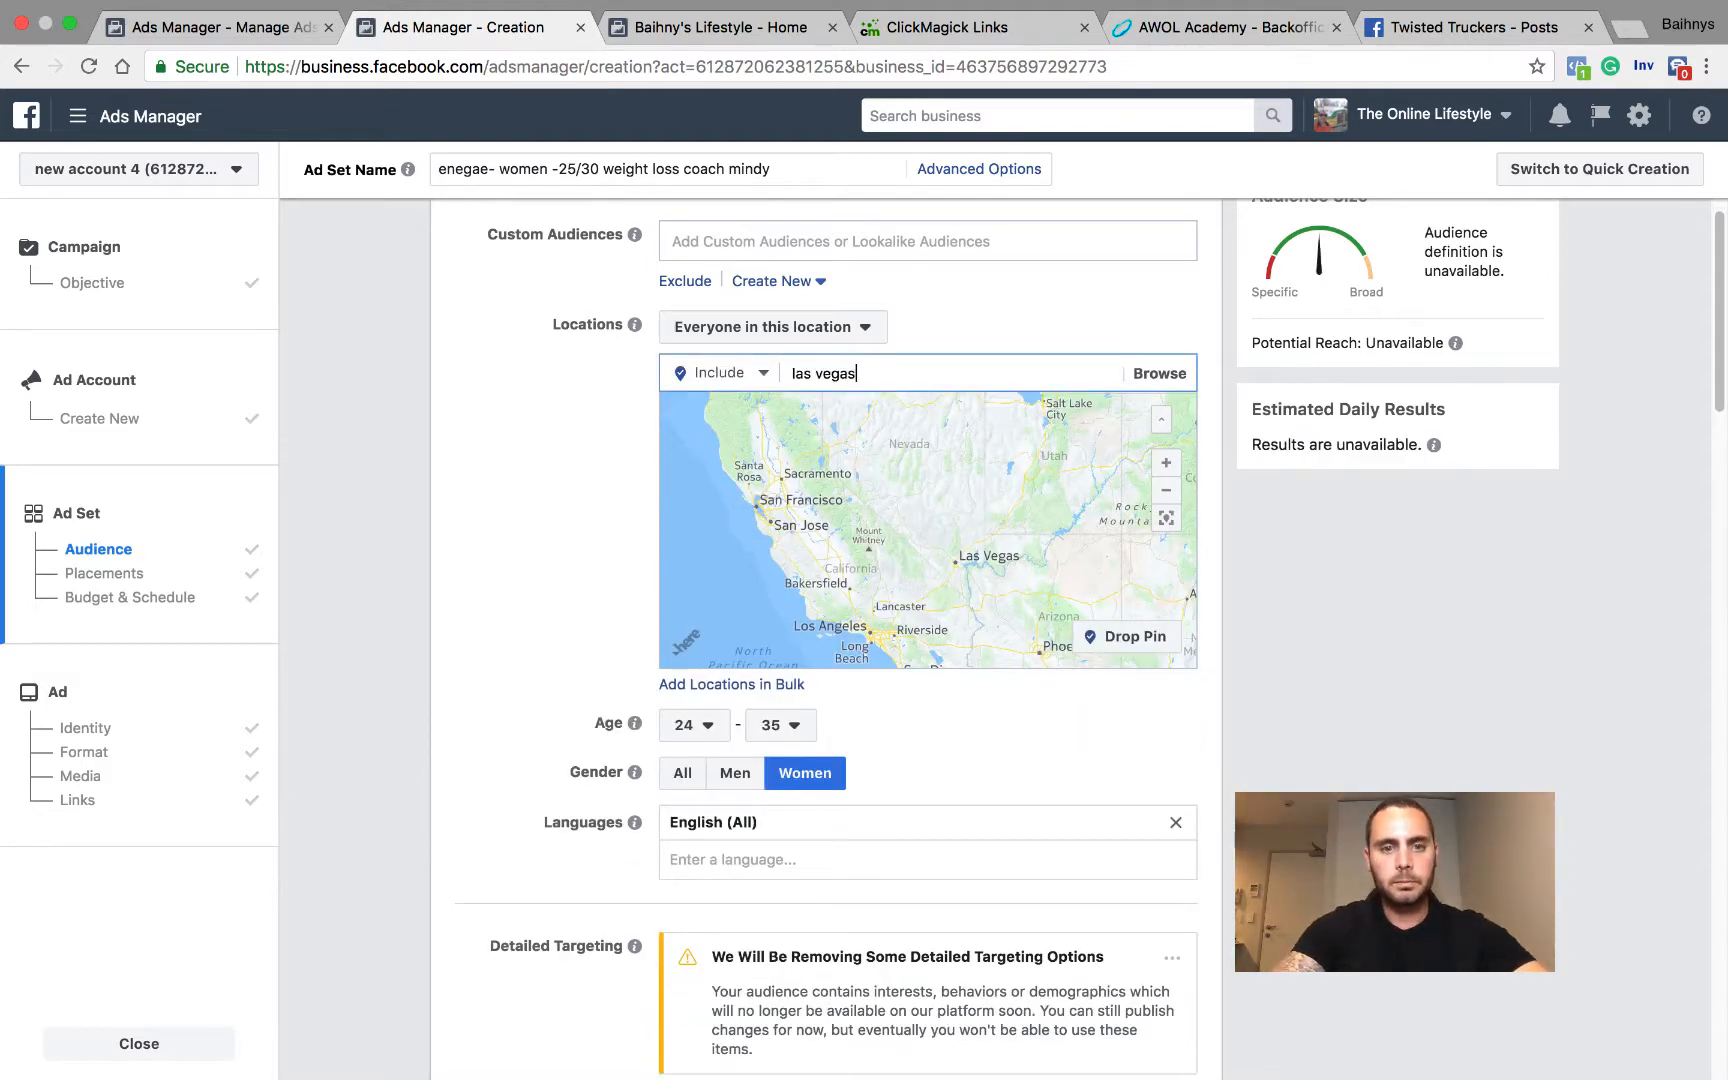
click(903, 435)
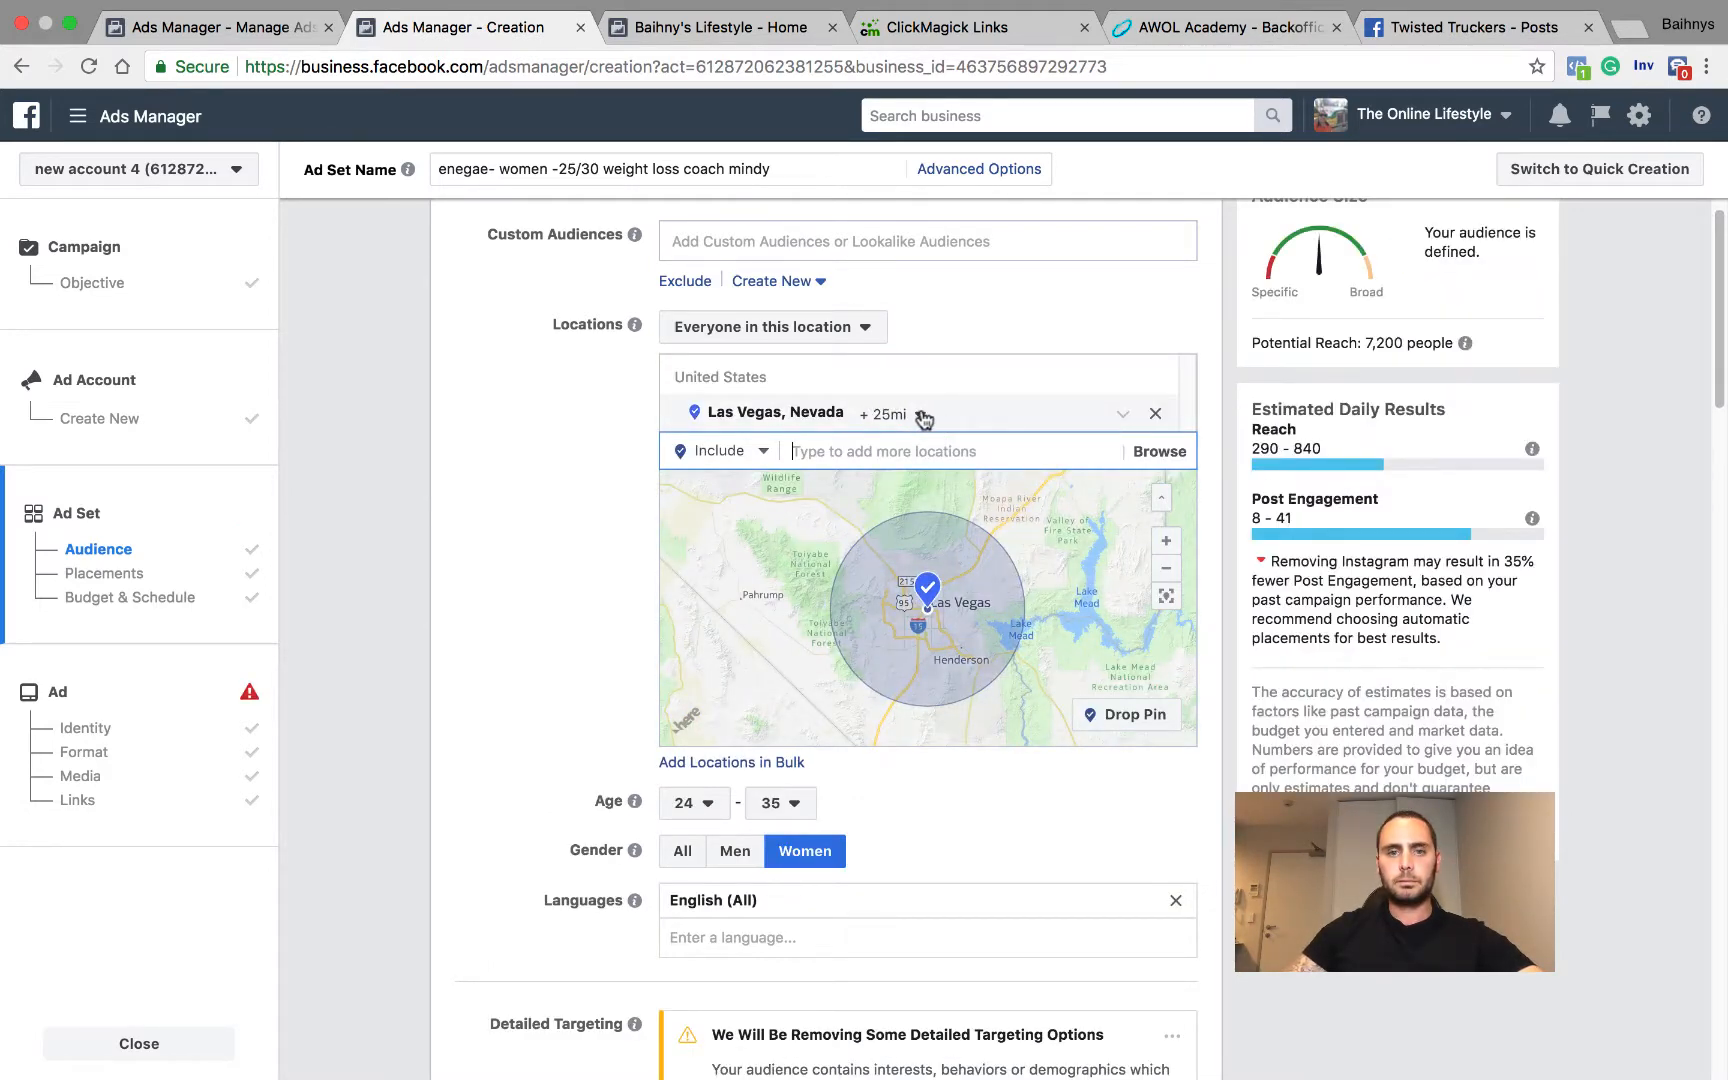
Step: Replace the Las Vegas, Nevada location with the state of California
click(1155, 414)
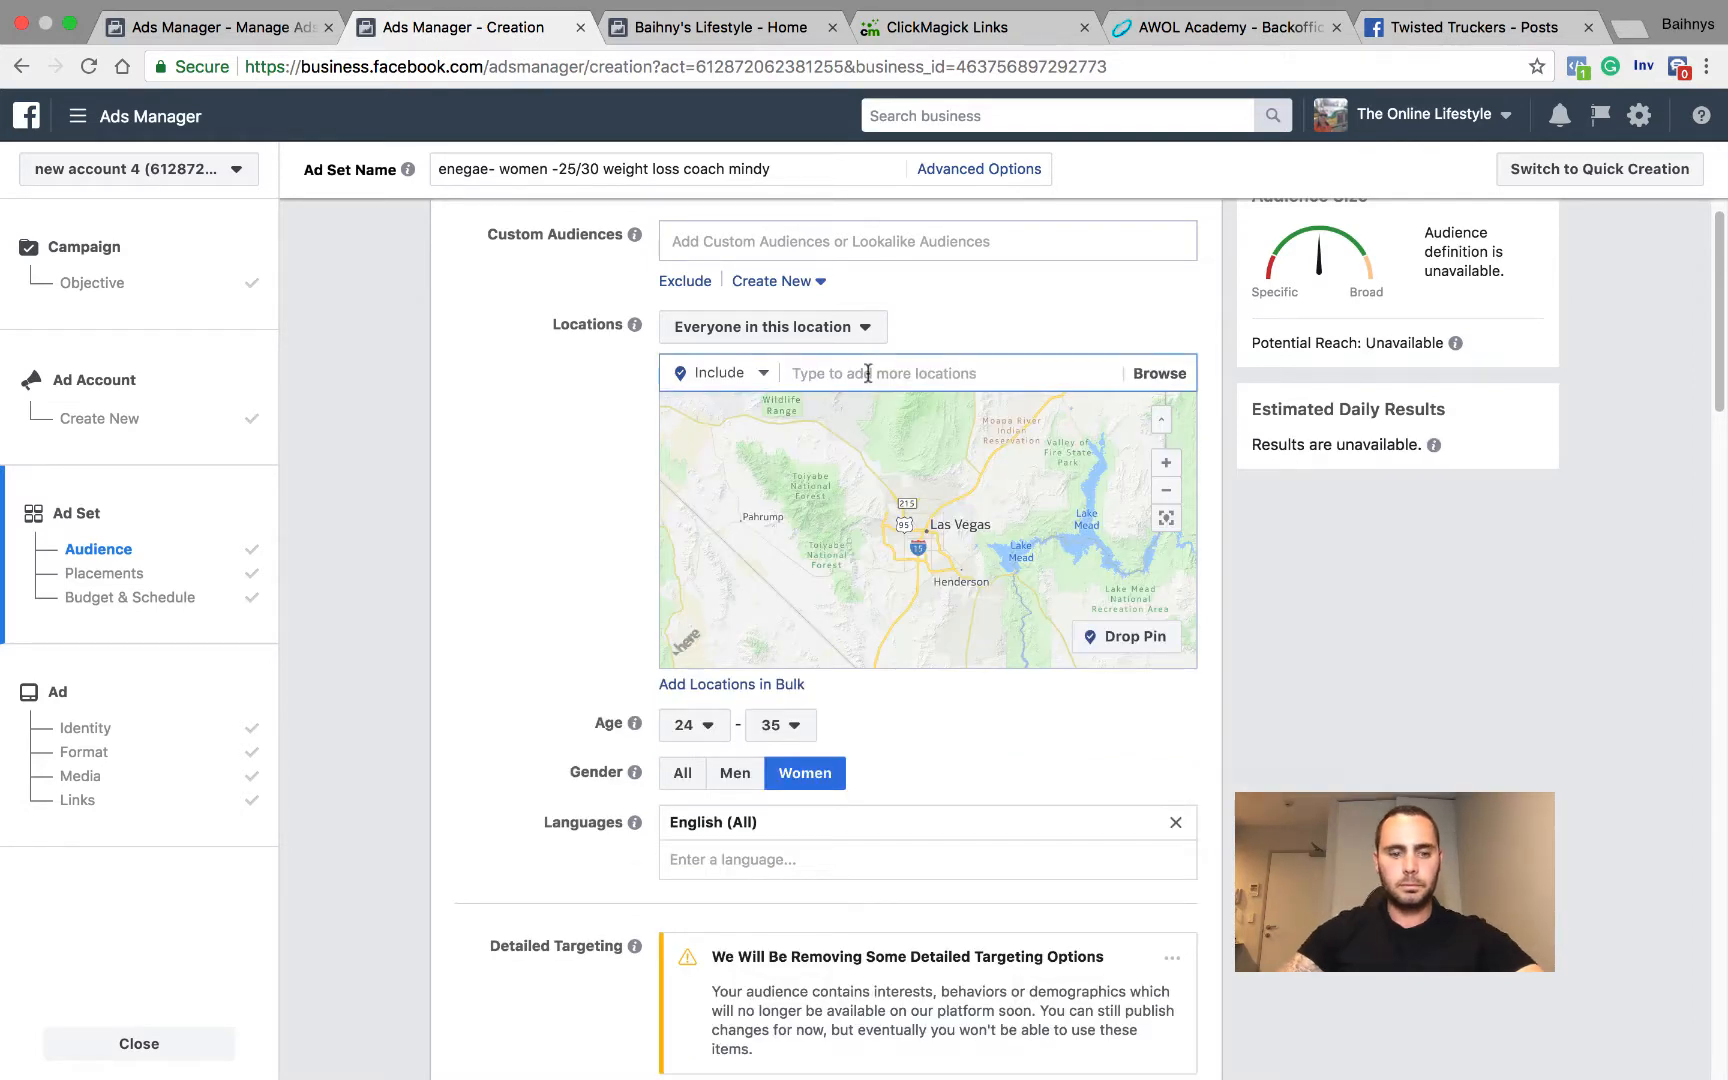
text(cali)
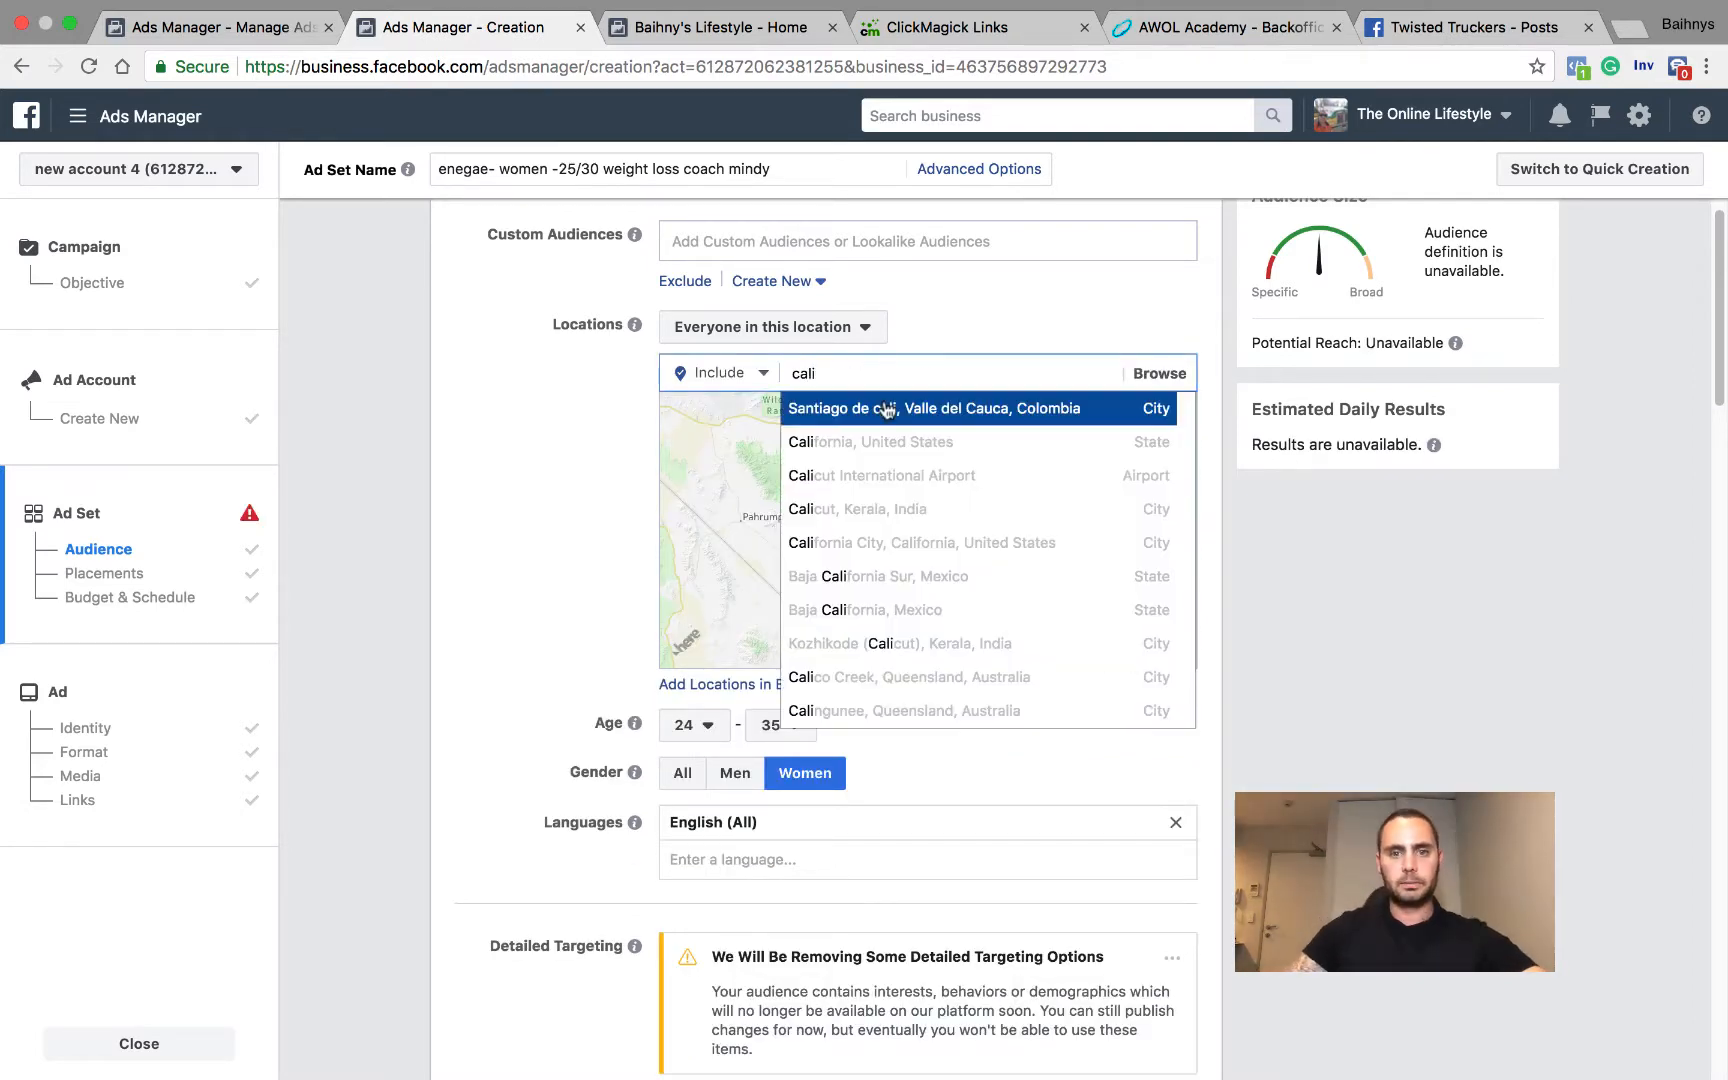
click(886, 441)
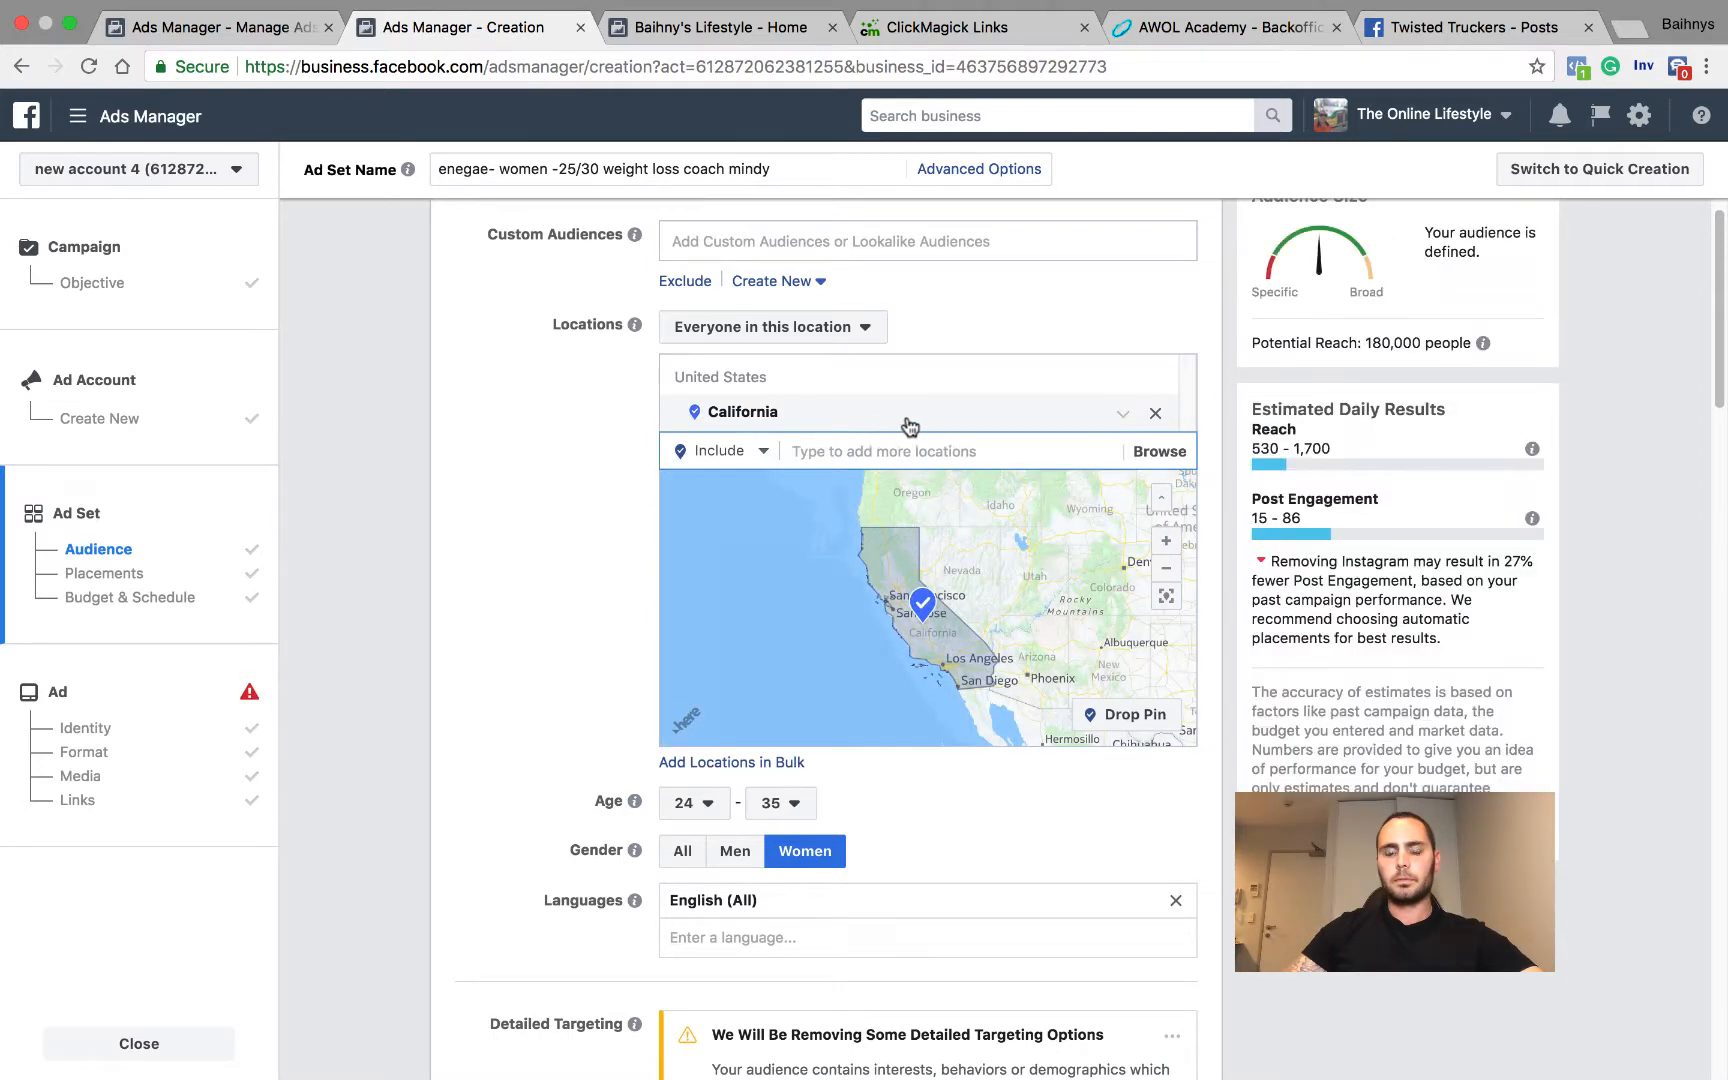
Step: Lower the audience's maximum age to 30 and further to 28
click(793, 808)
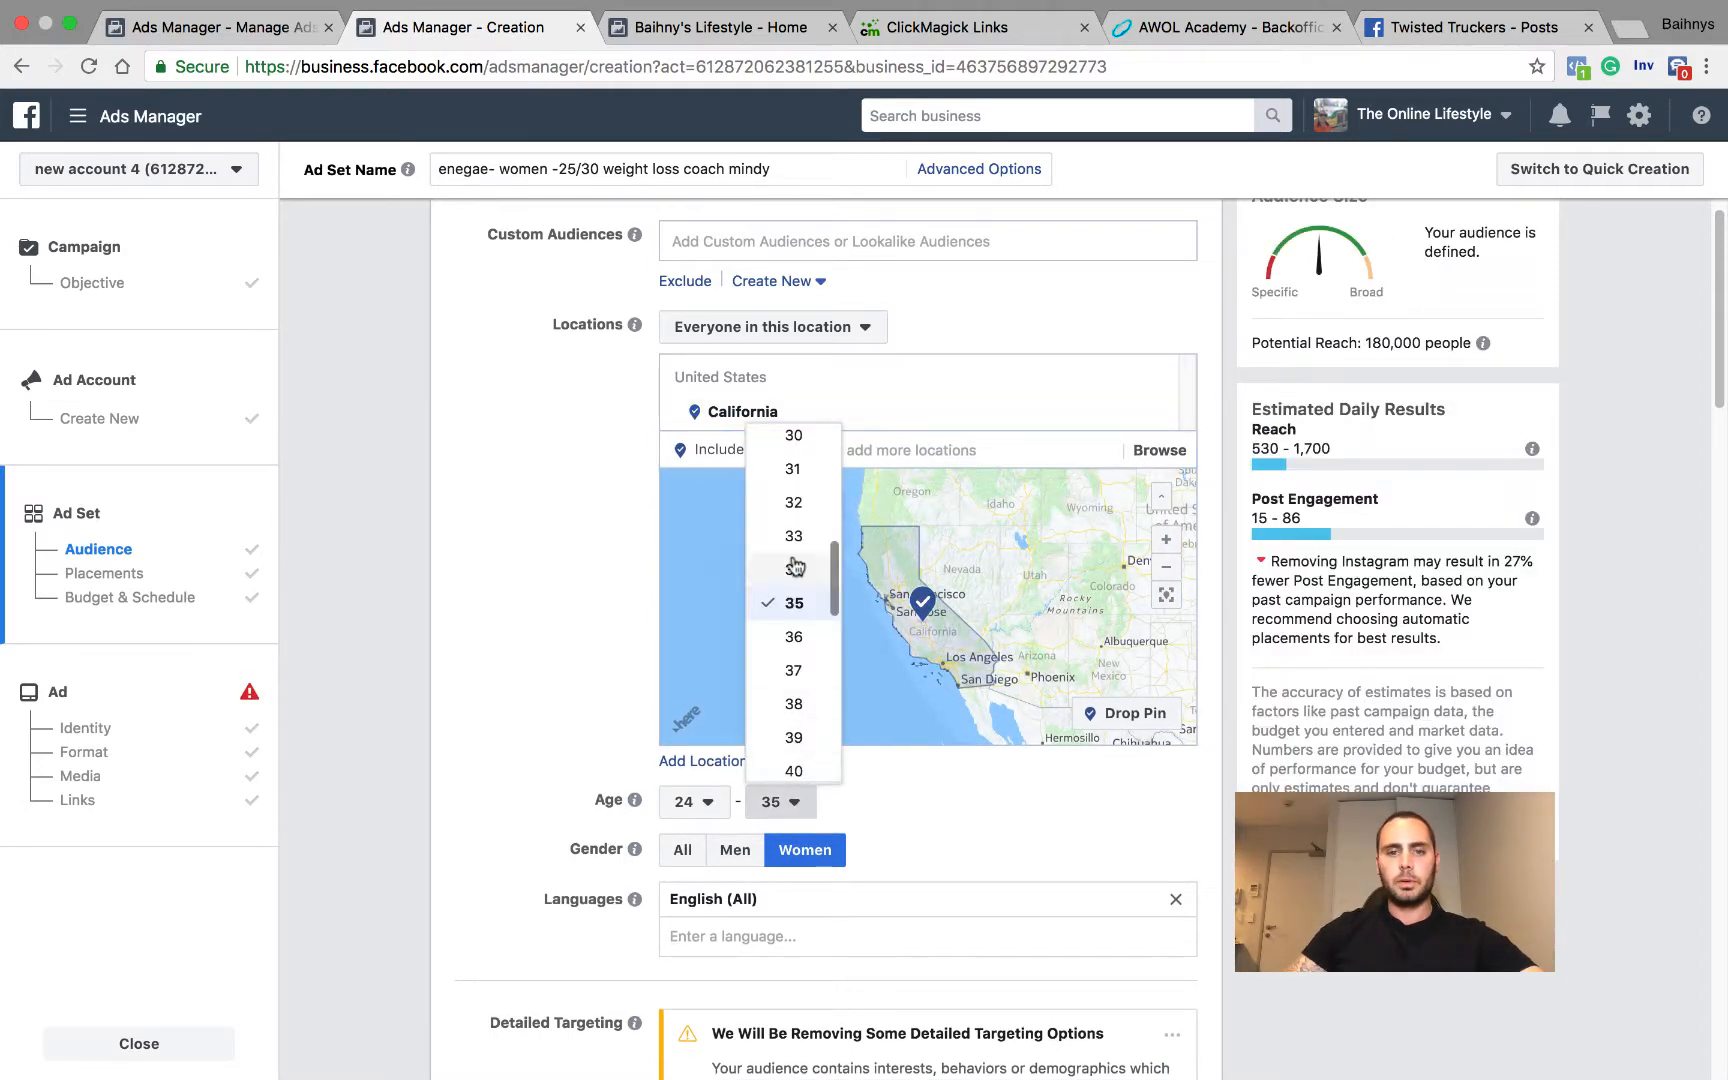
click(794, 437)
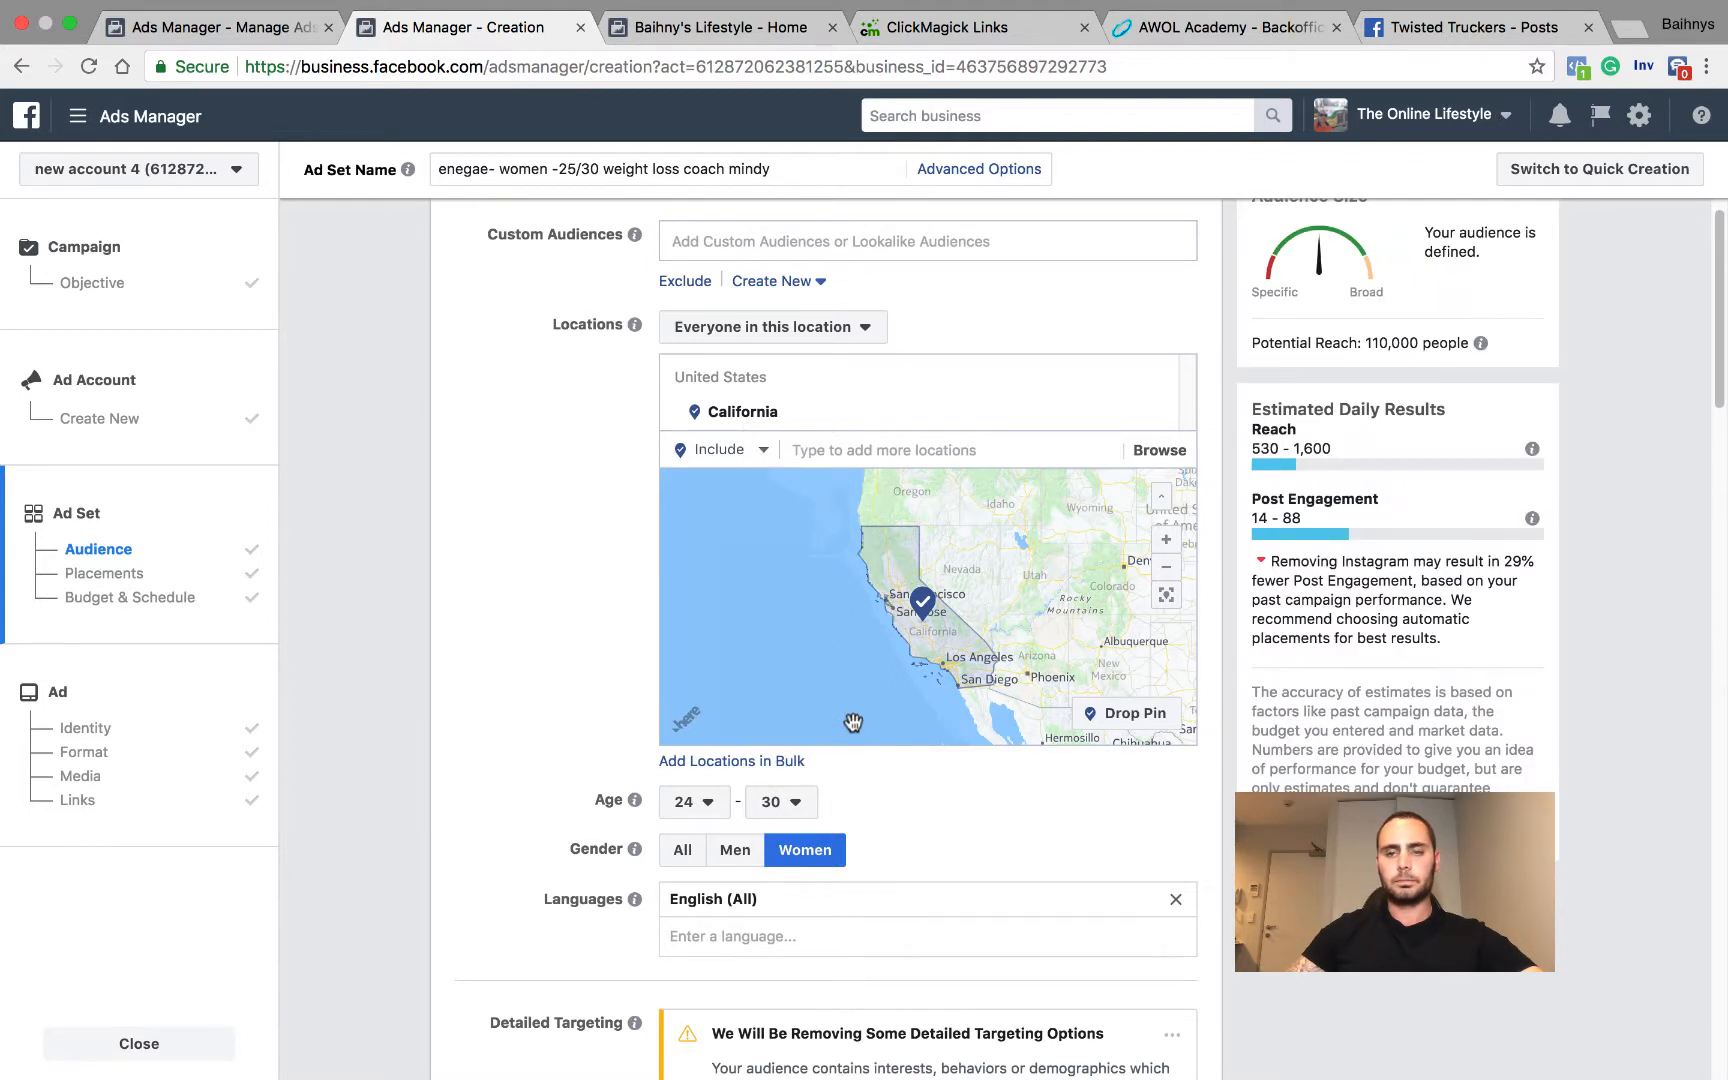
click(780, 801)
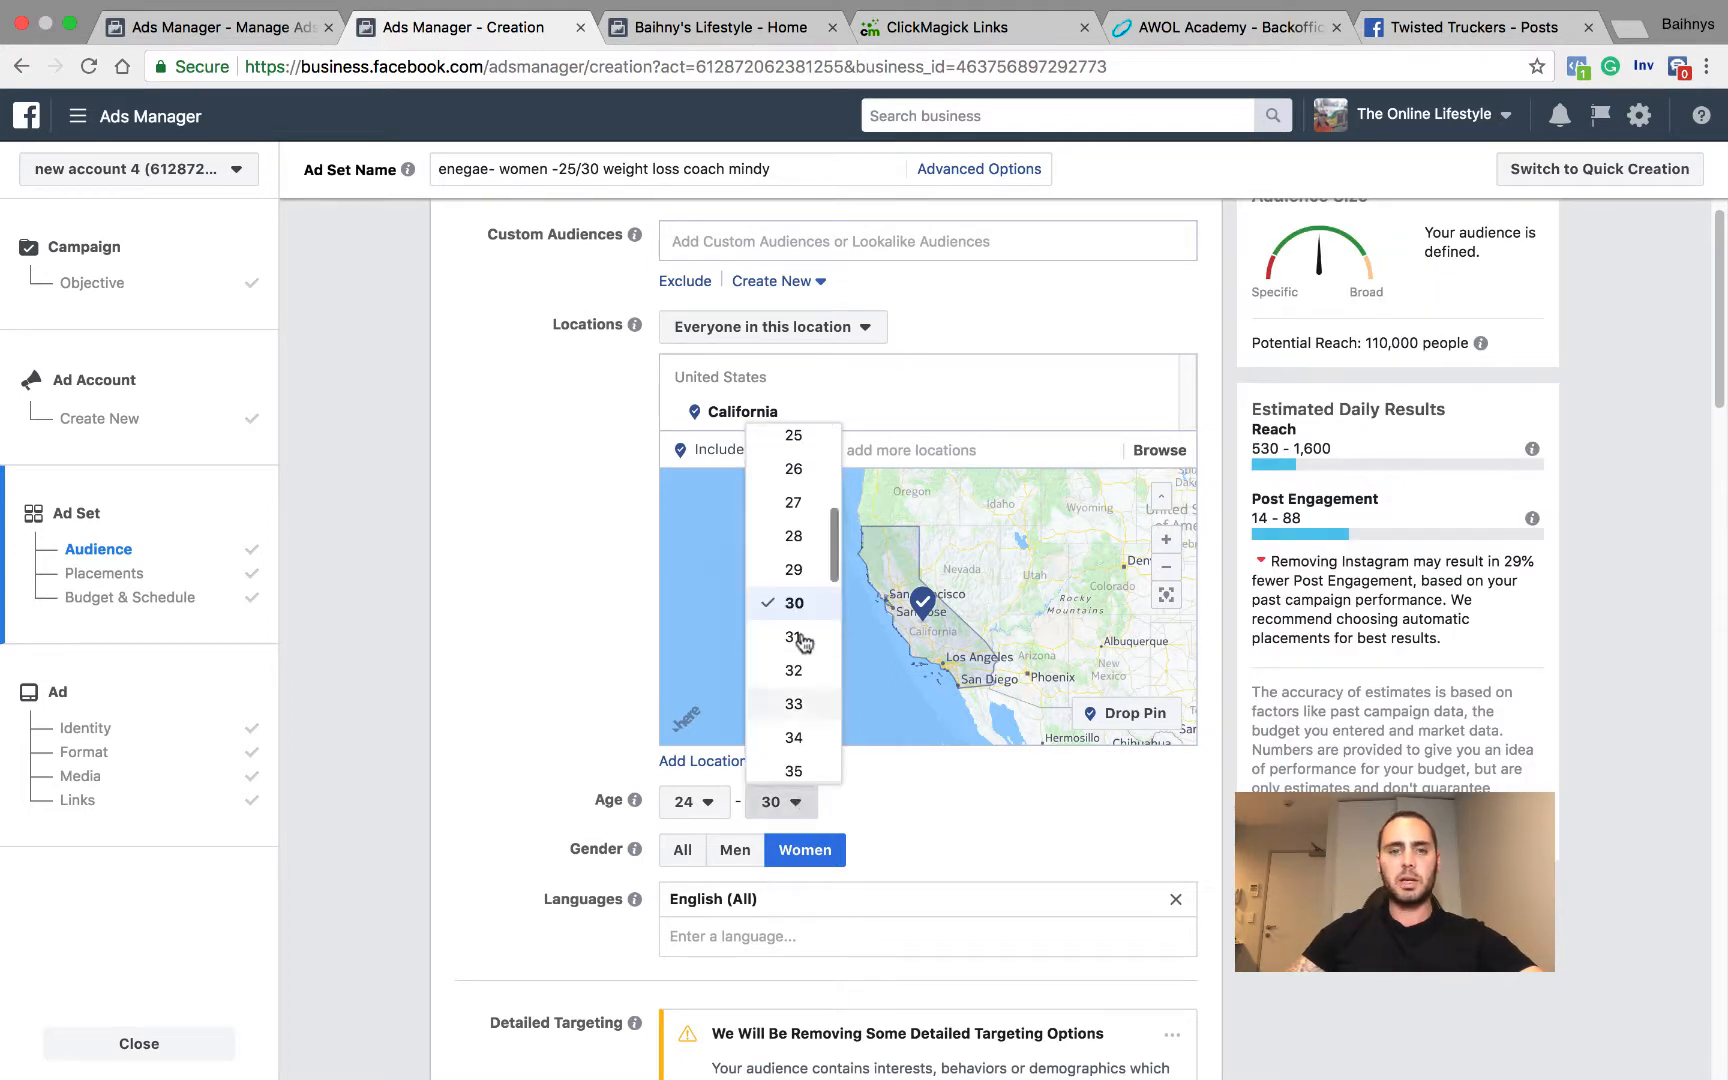
click(802, 535)
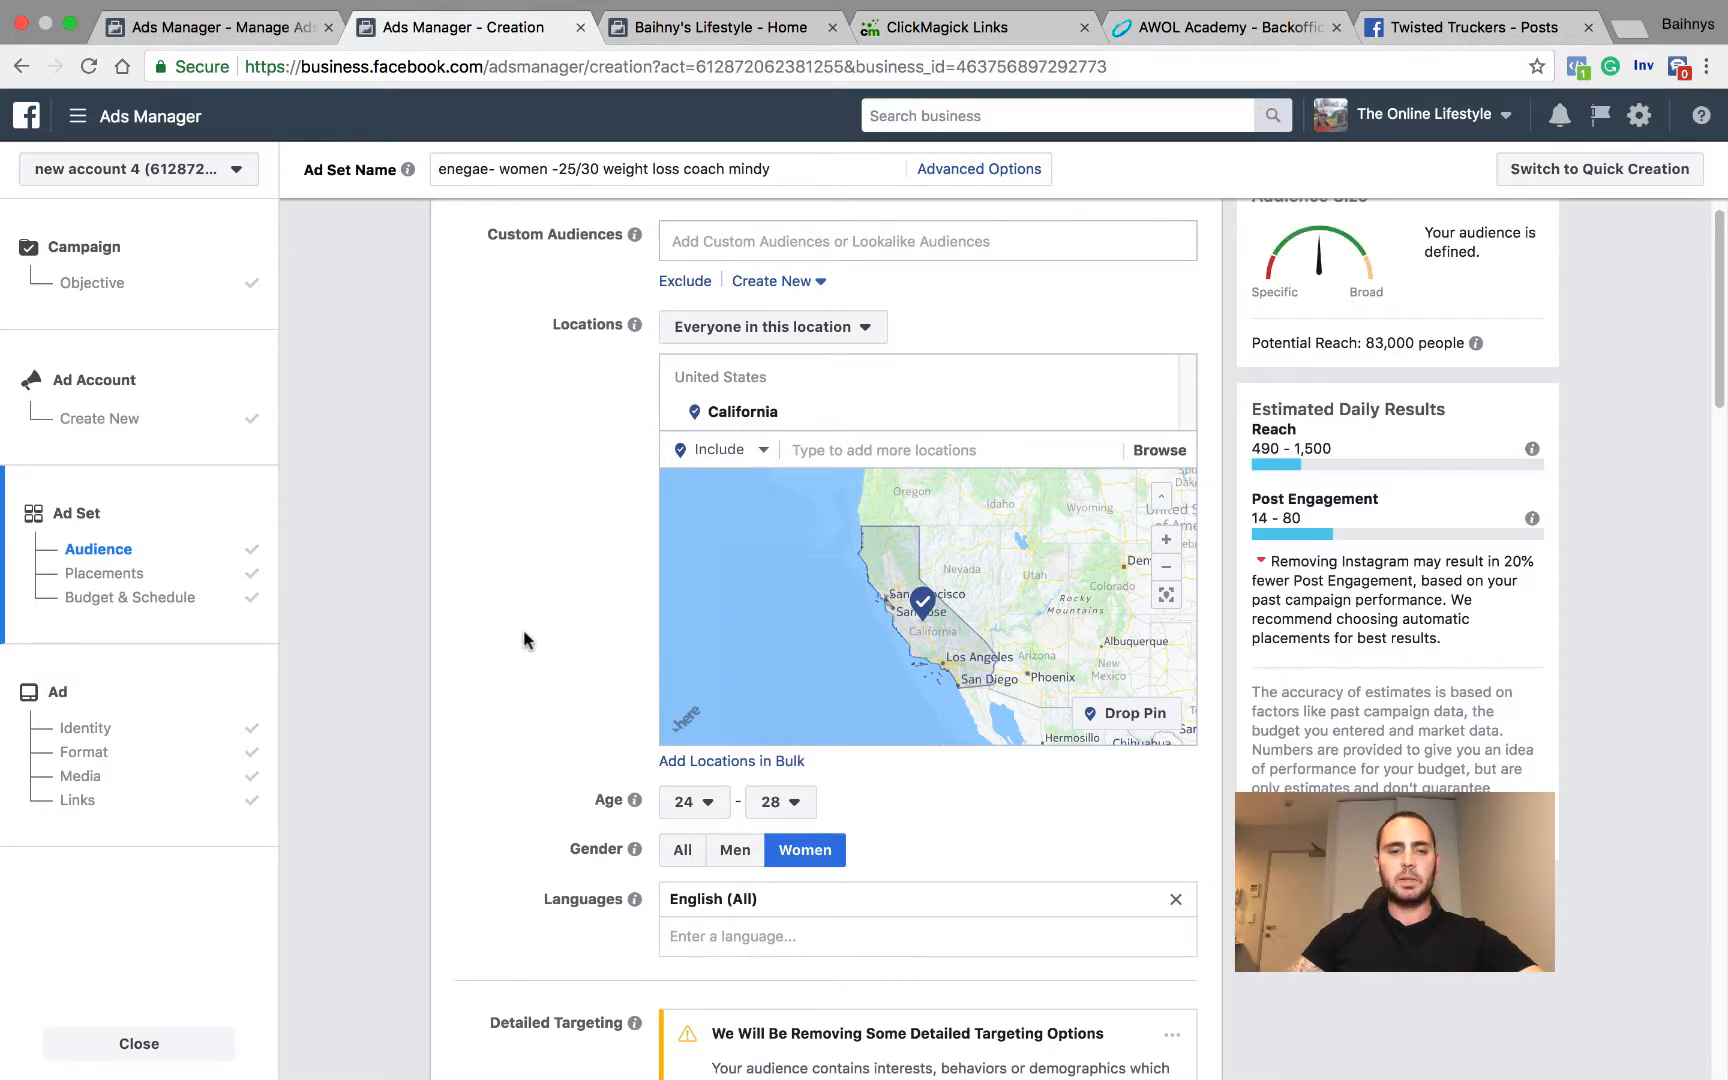
Step: Change the age range in the ad set name to 24/28
scroll(610, 685, up, 4)
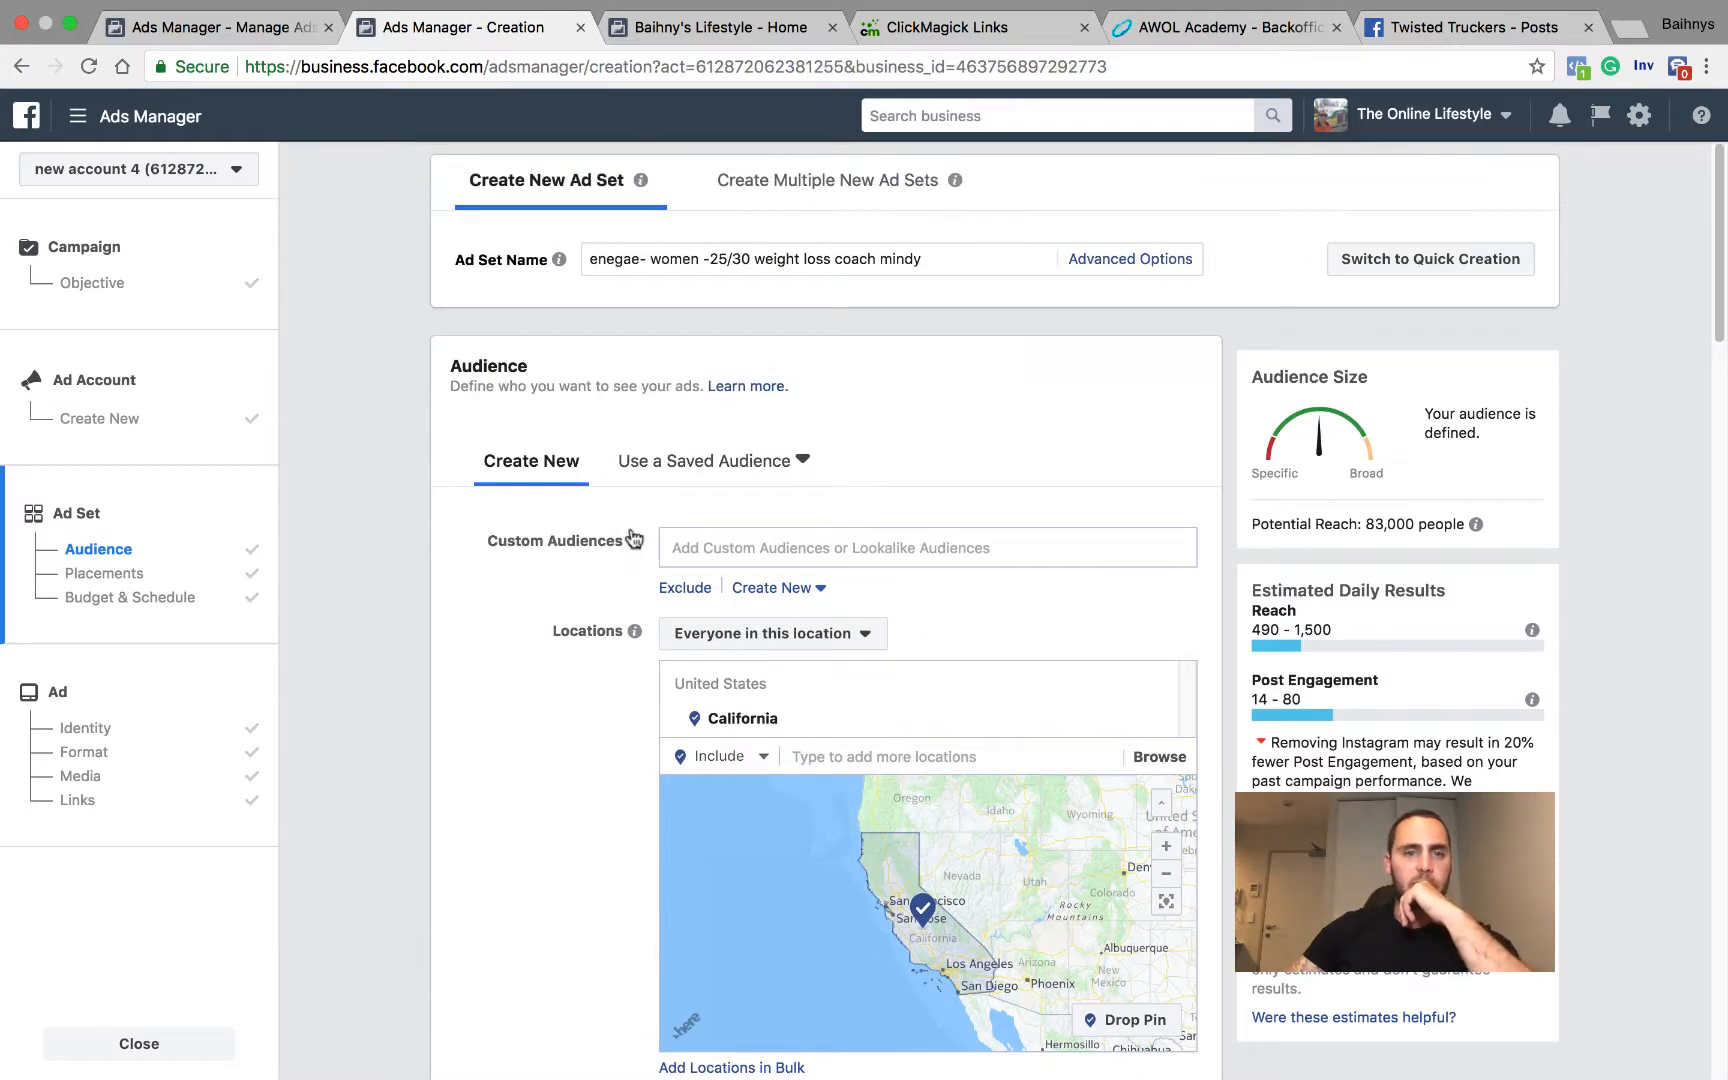
click(727, 258)
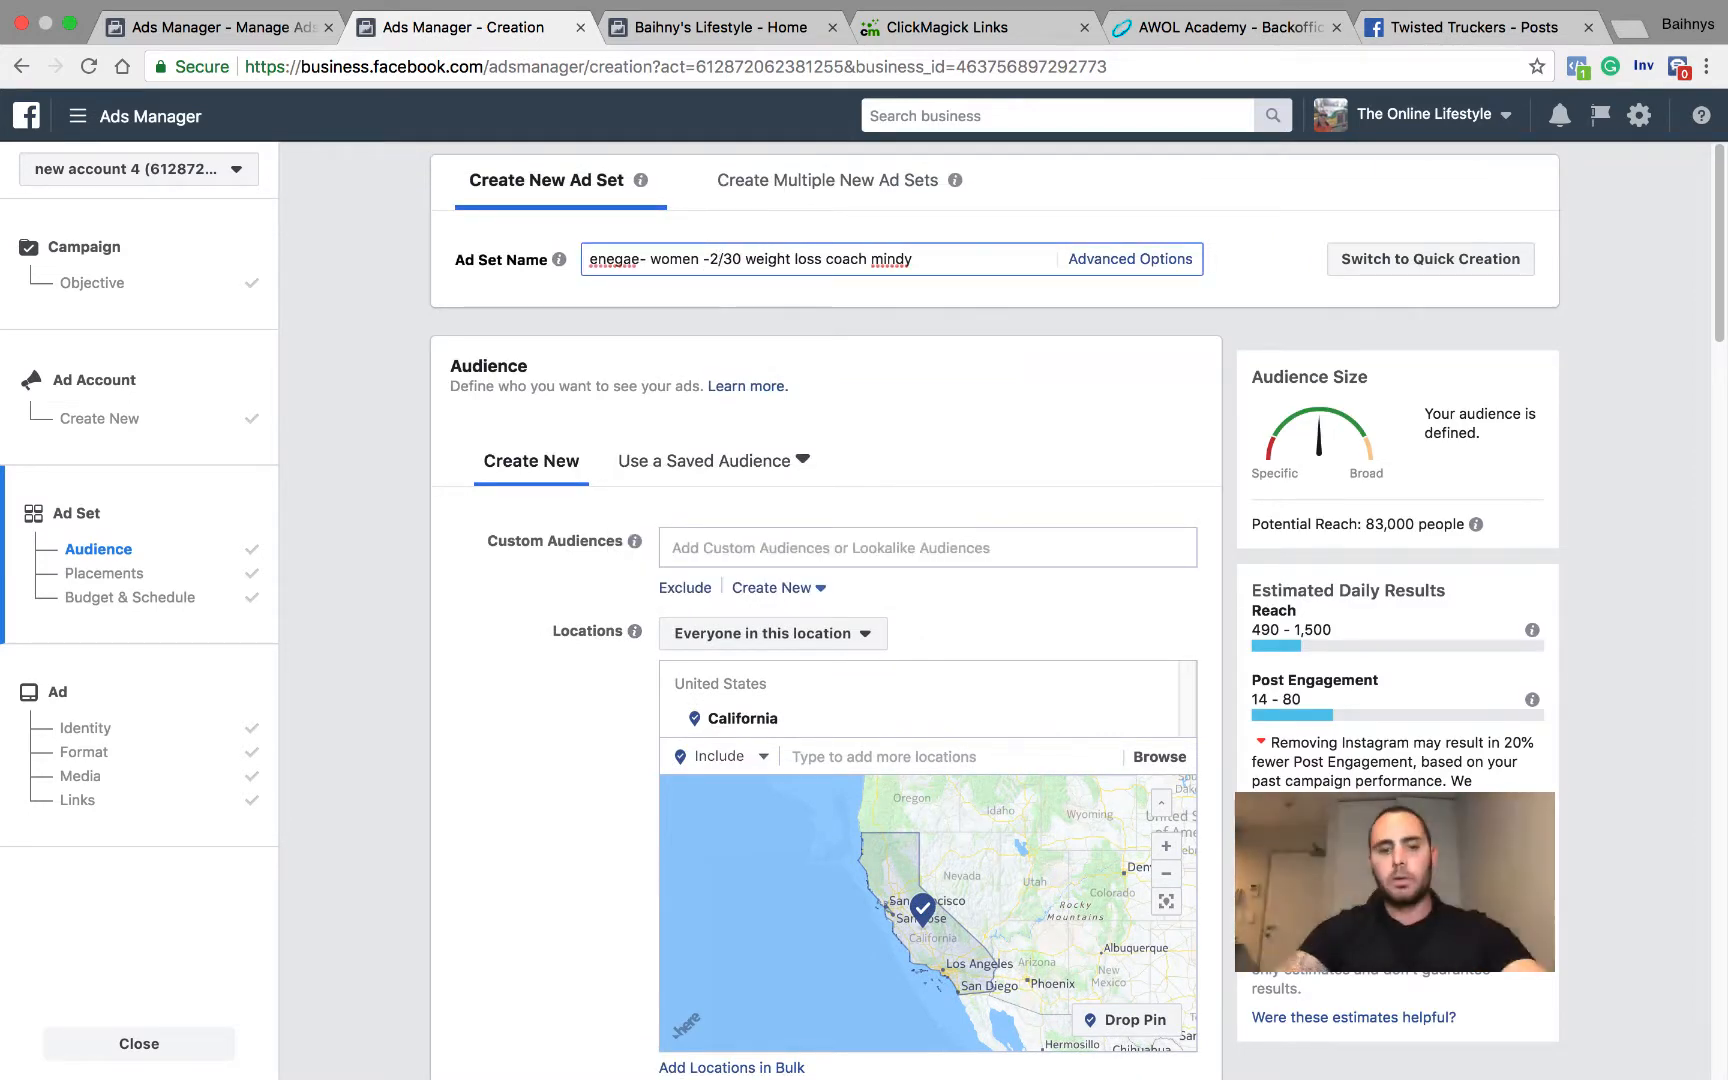
key(BackSpace)
text(4)
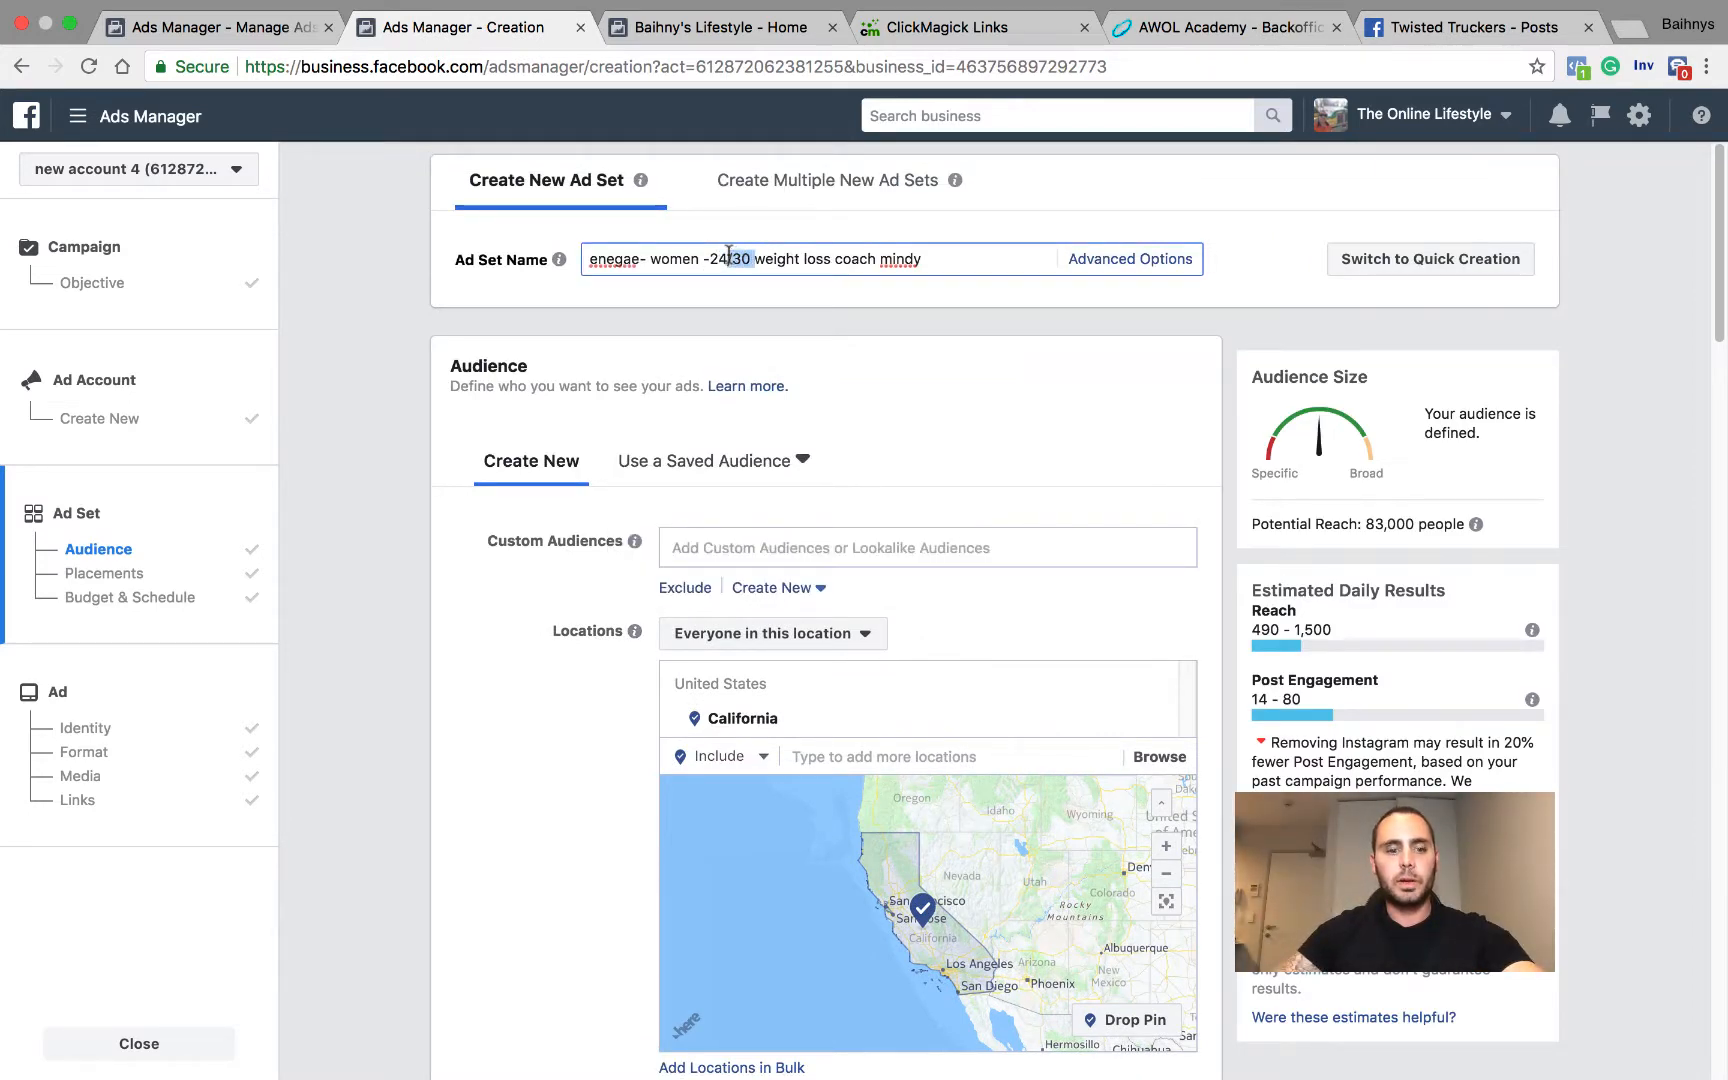
text(28)
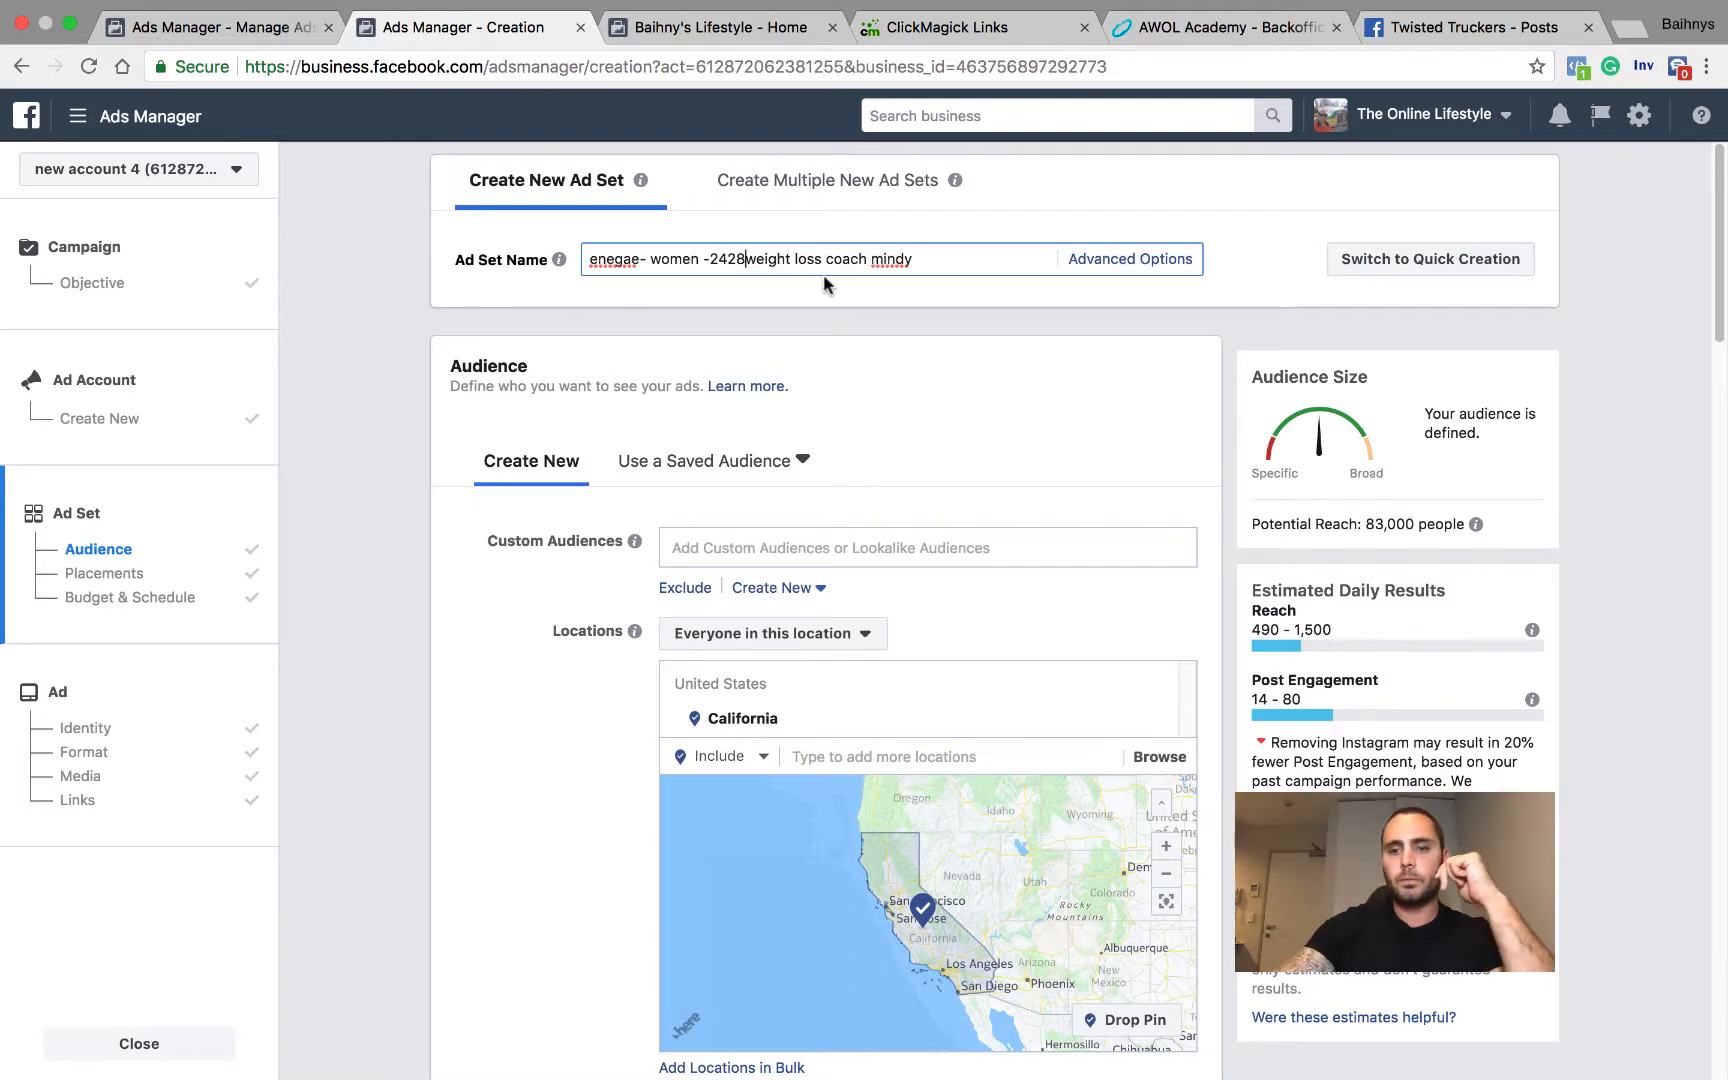
key(BackSpace)
key(BackSpace)
text(/28)
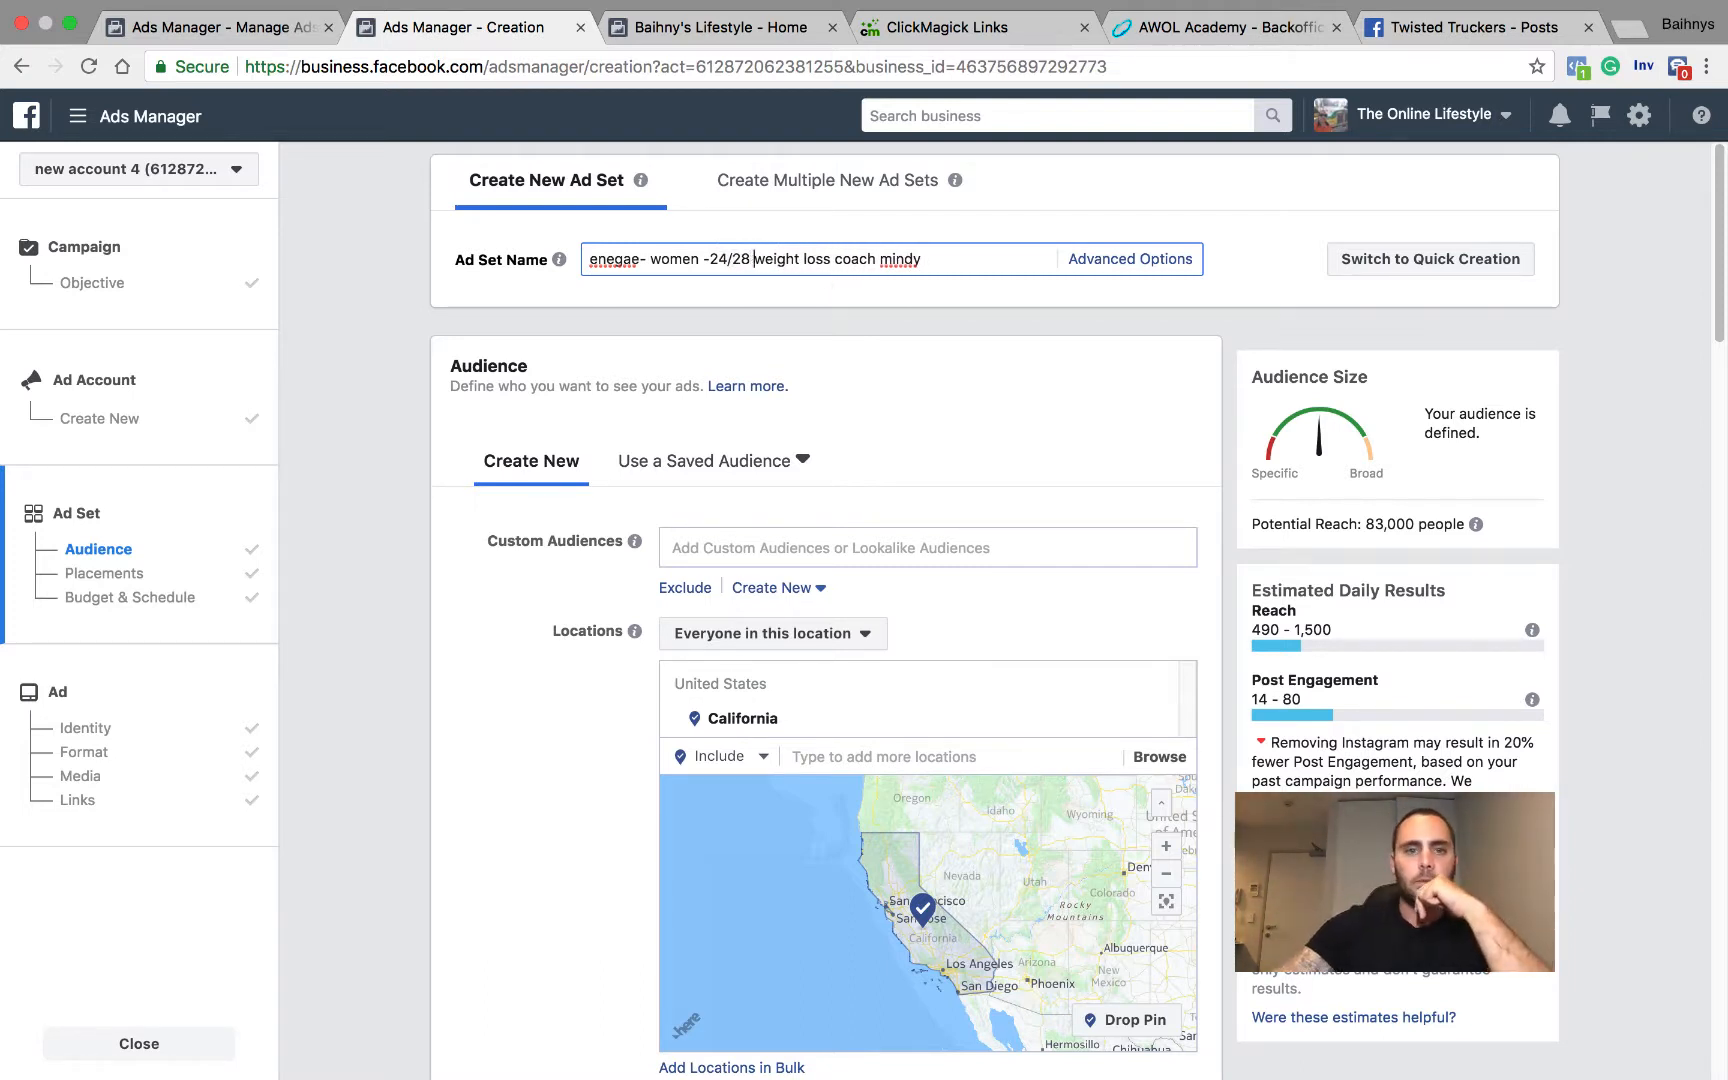
Step: Replace the ending of the ad set name after "weight loss" with "fitness"
scroll(600, 783, down, 4)
scroll(600, 783, down, 5)
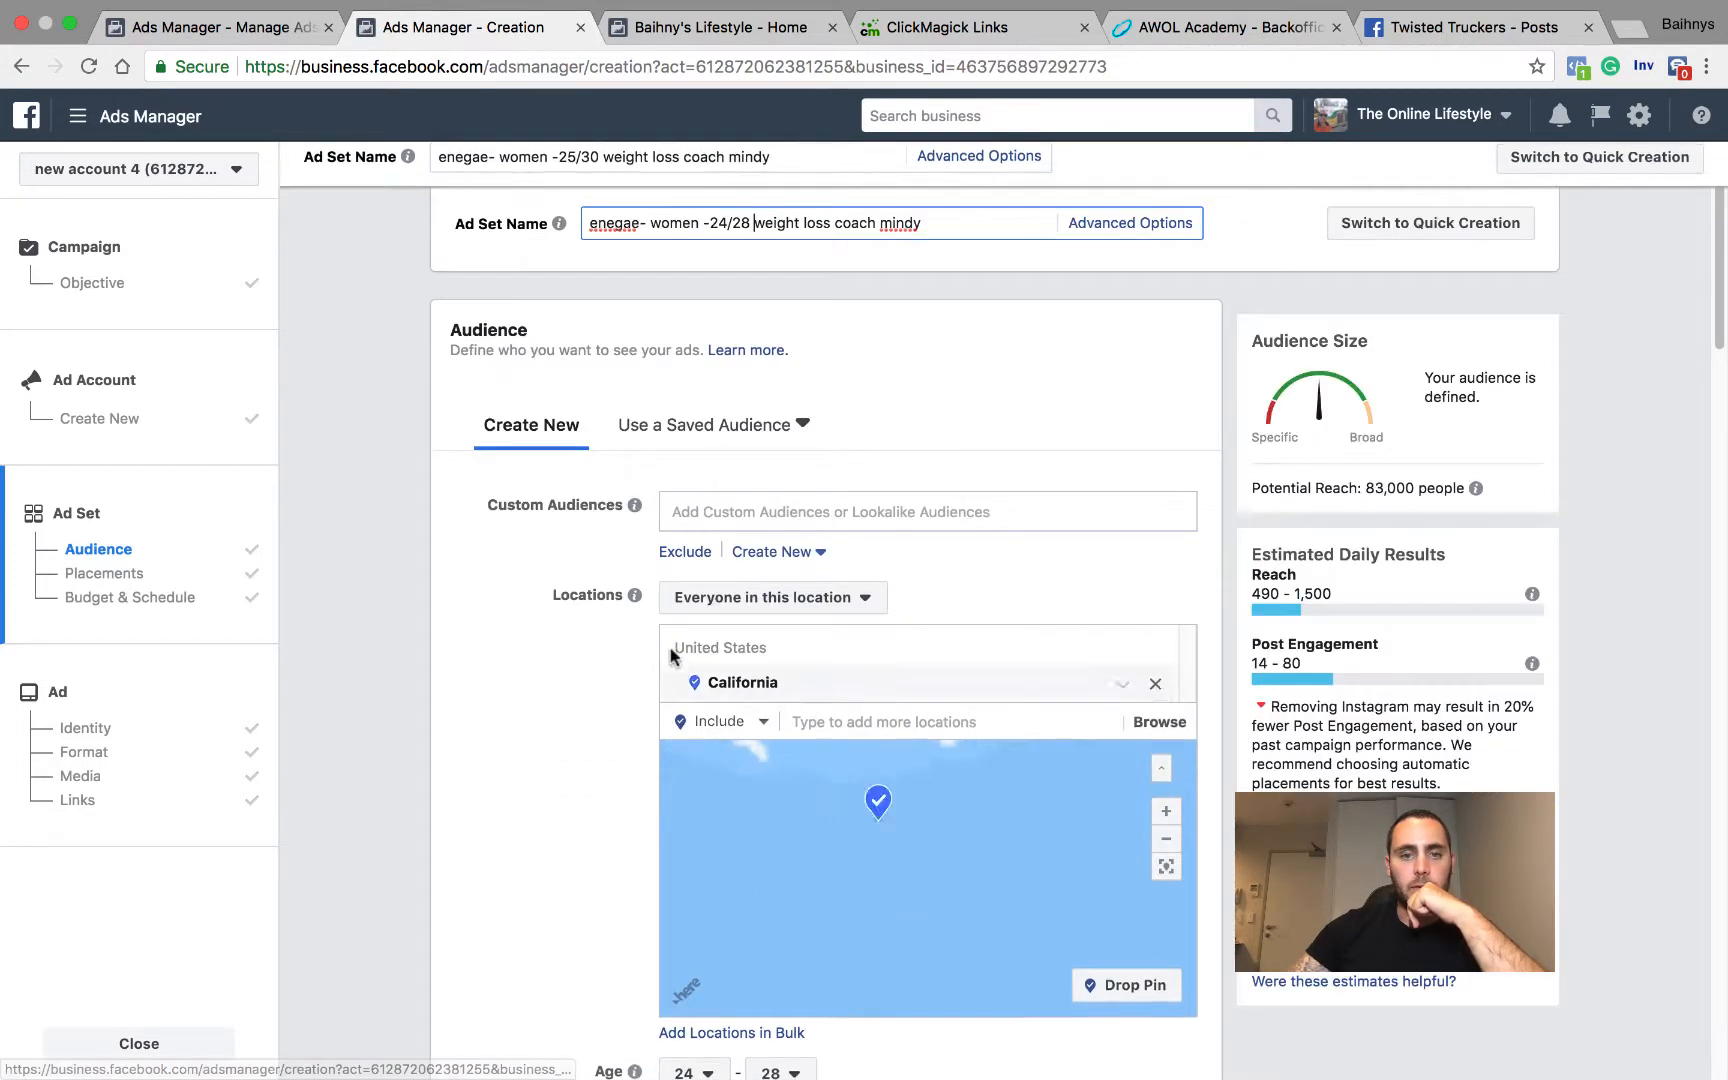
scroll(816, 300, up, 2)
drag(921, 259, 837, 259)
text(fitn)
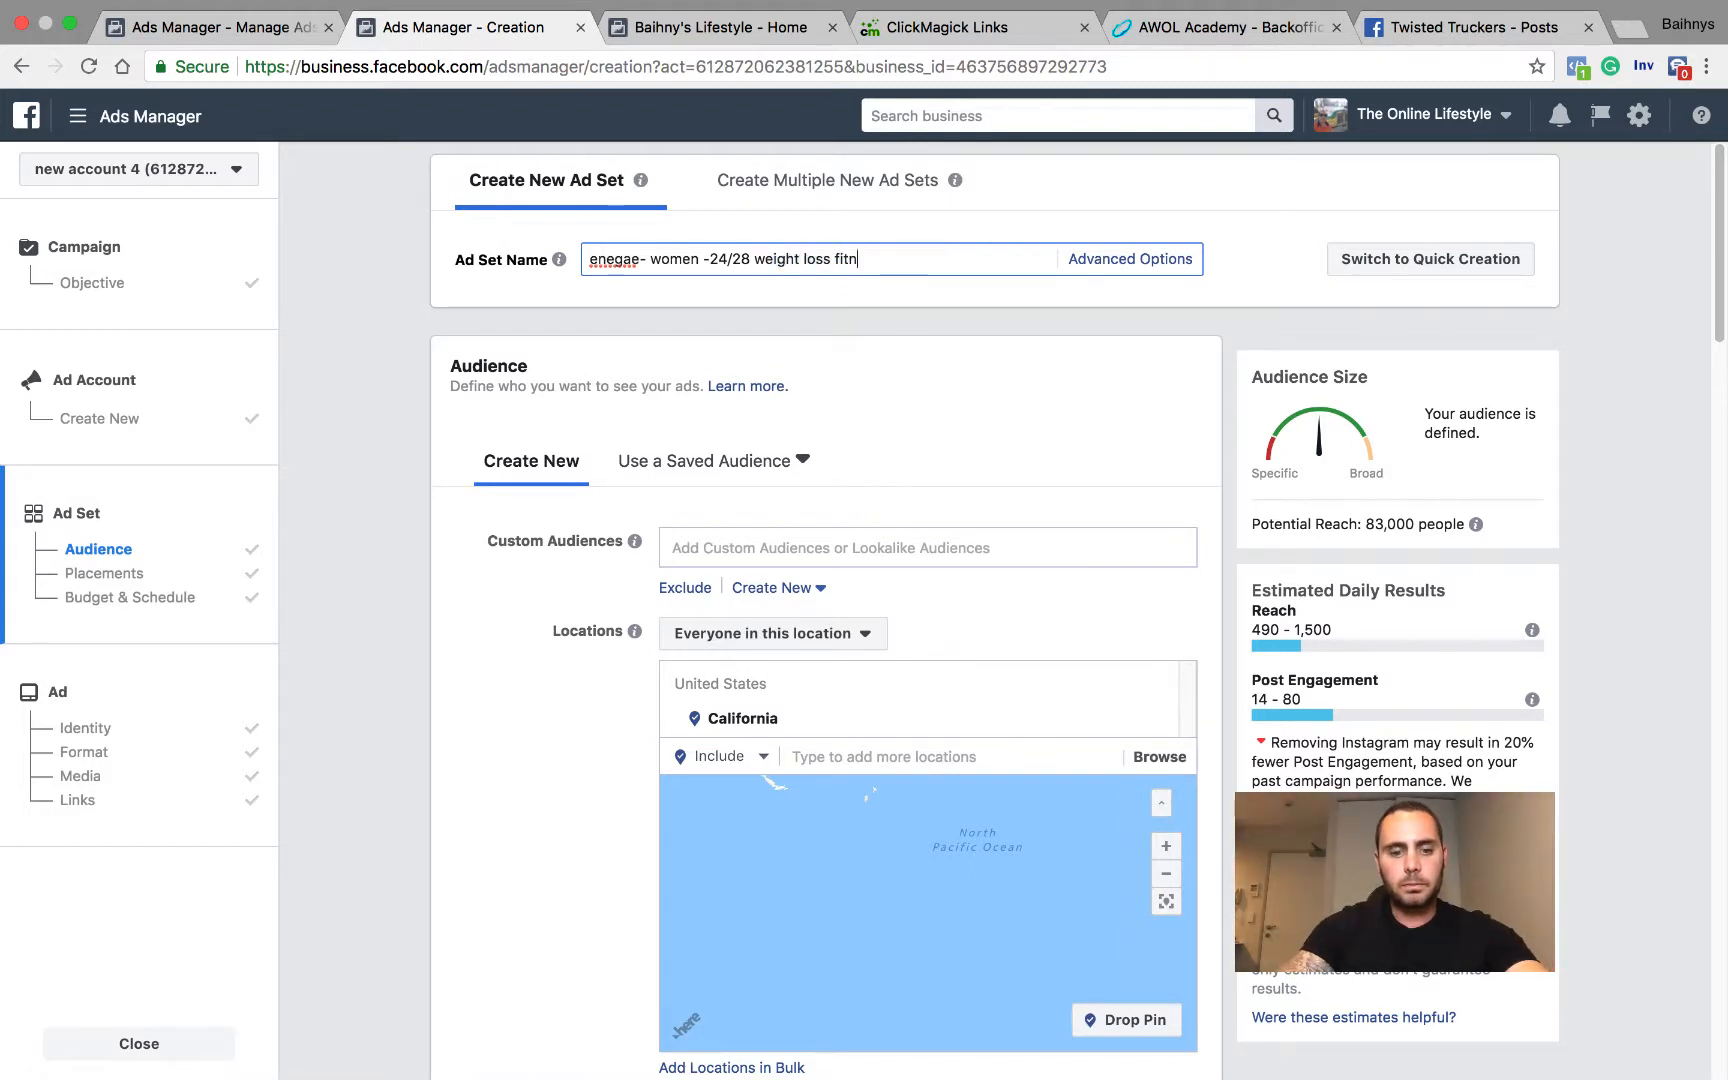
text(ess)
click(600, 836)
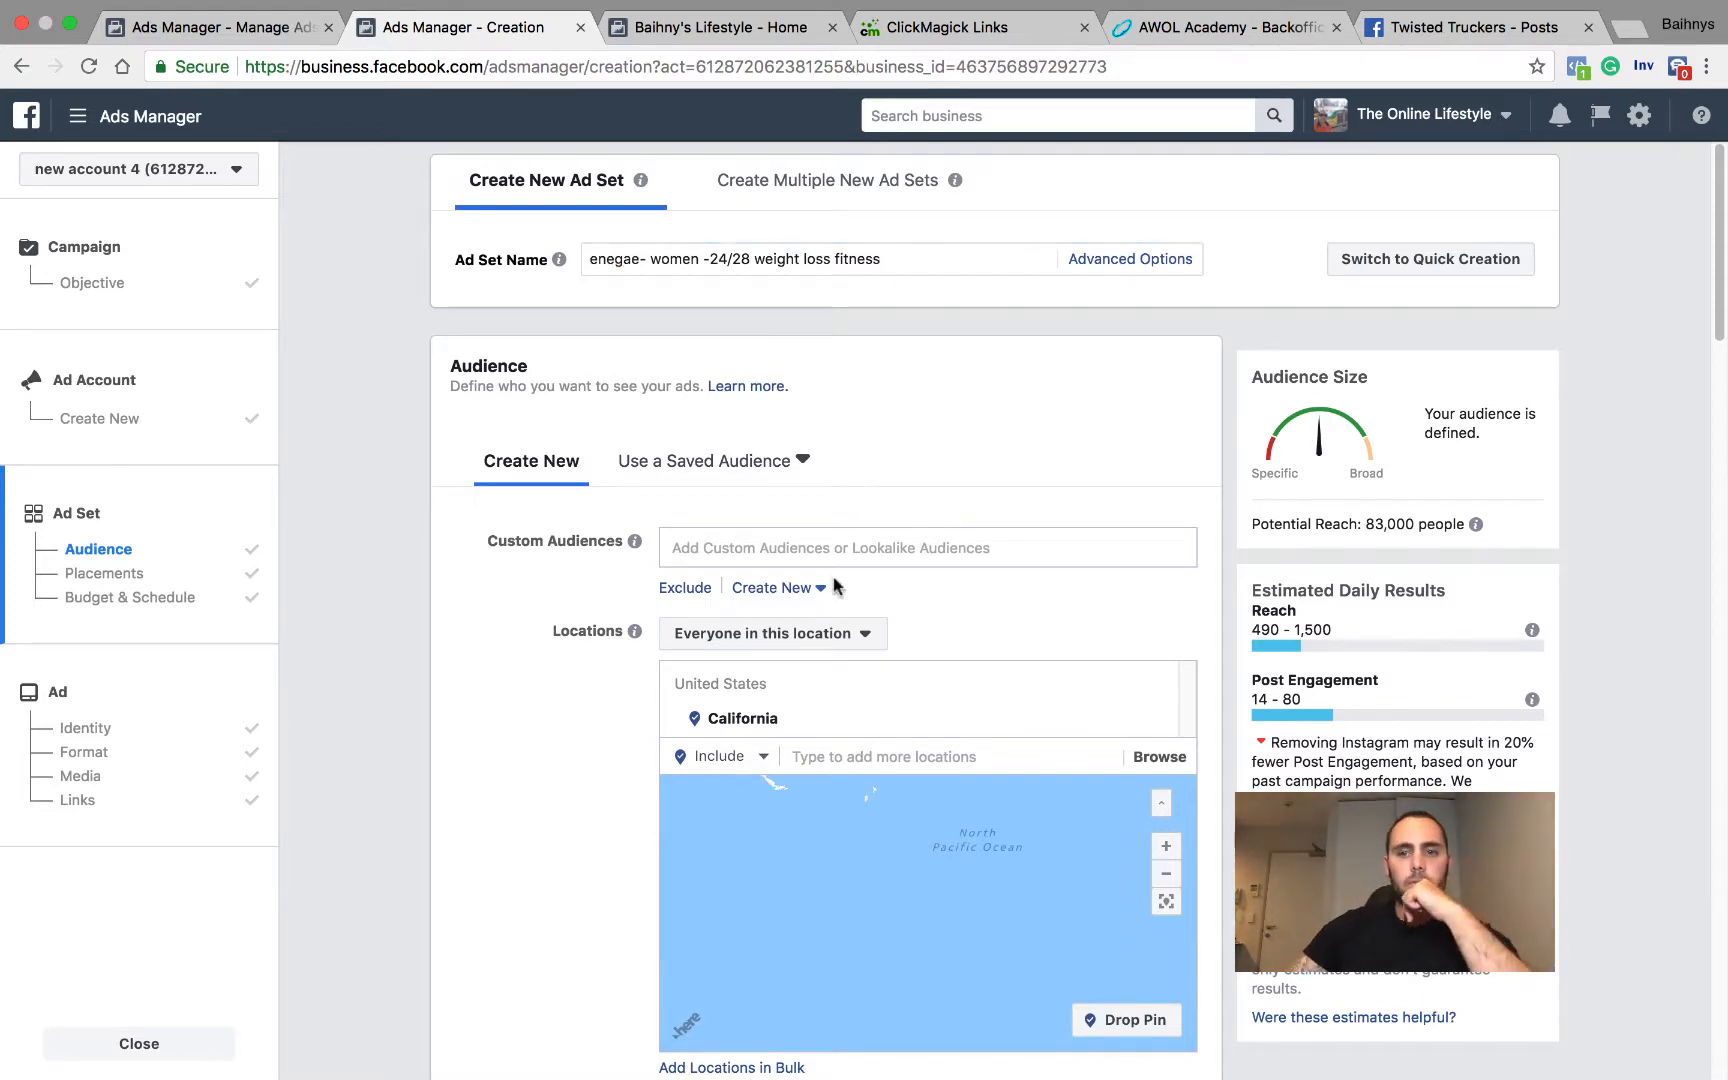
Step: Review the ad set's location, age, gender and detailed targeting, and its budget and schedule
scroll(836, 586, down, 5)
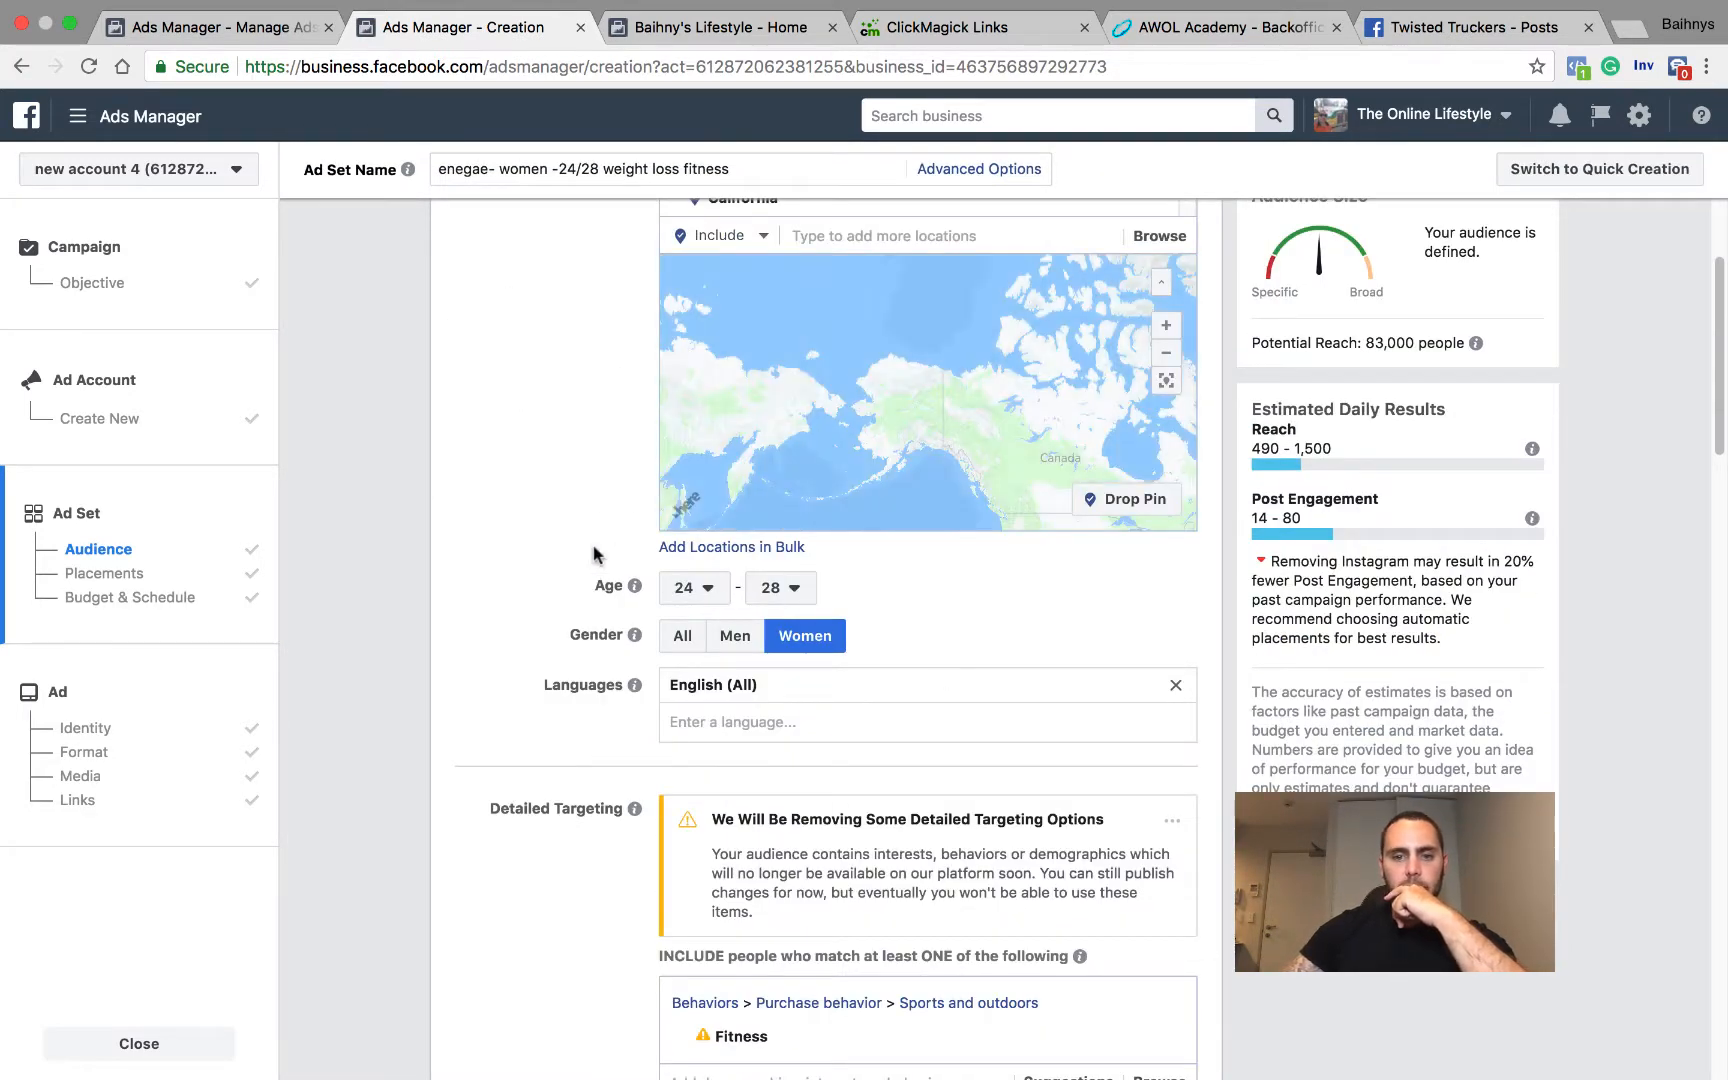
scroll(600, 540, down, 2)
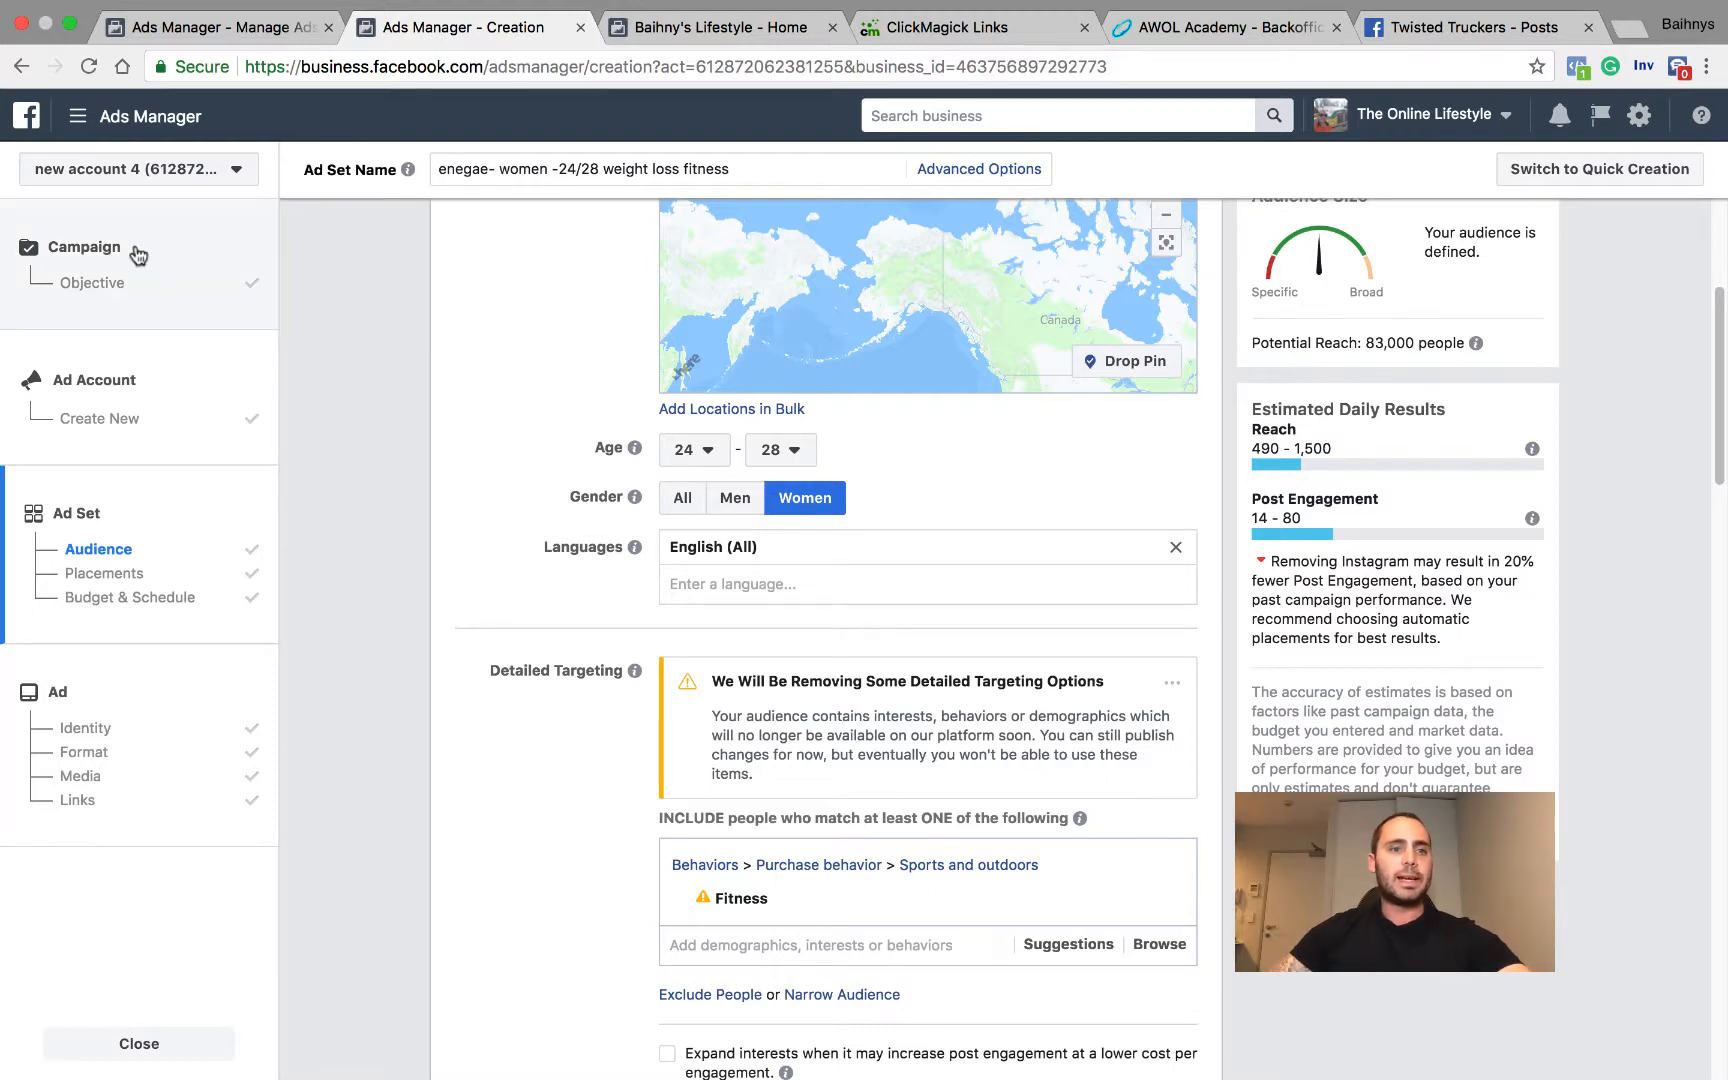
scroll(567, 316, up, 3)
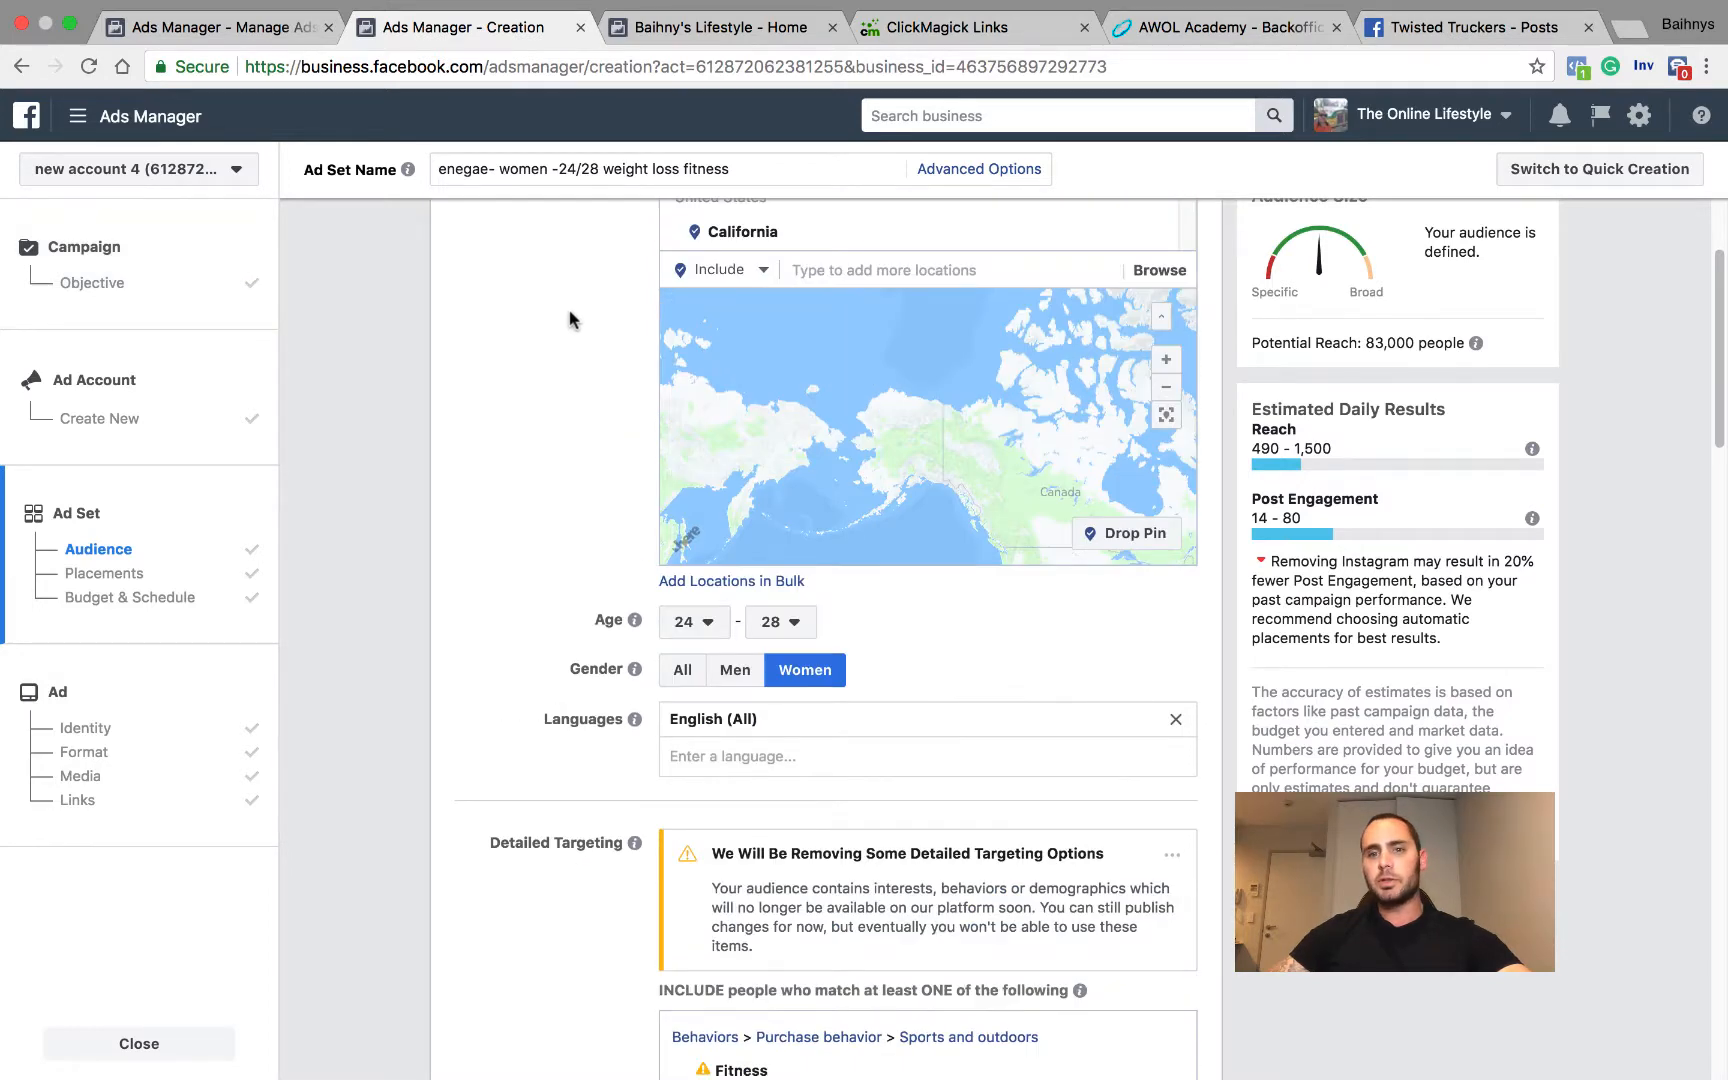
scroll(566, 397, down, 20)
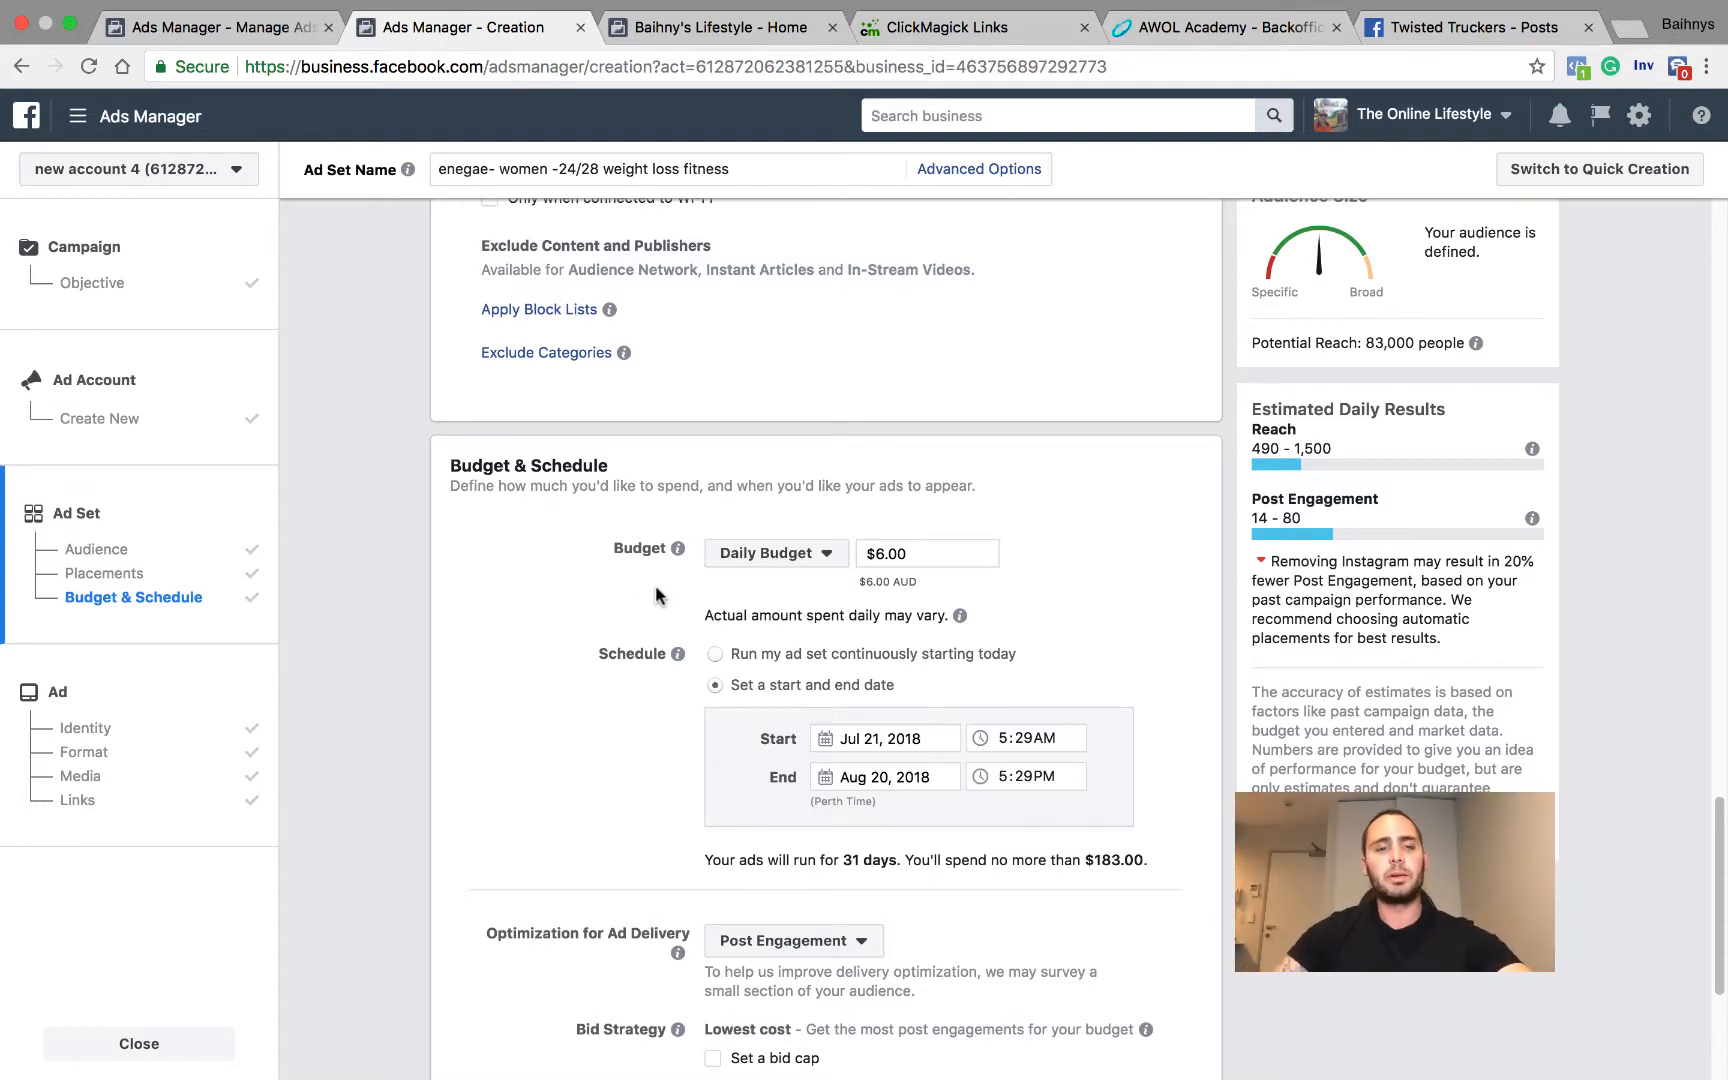
Step: Review the ad set's schedule, delivery optimization, bid strategy and delivery type settings
scroll(655, 600, down, 4)
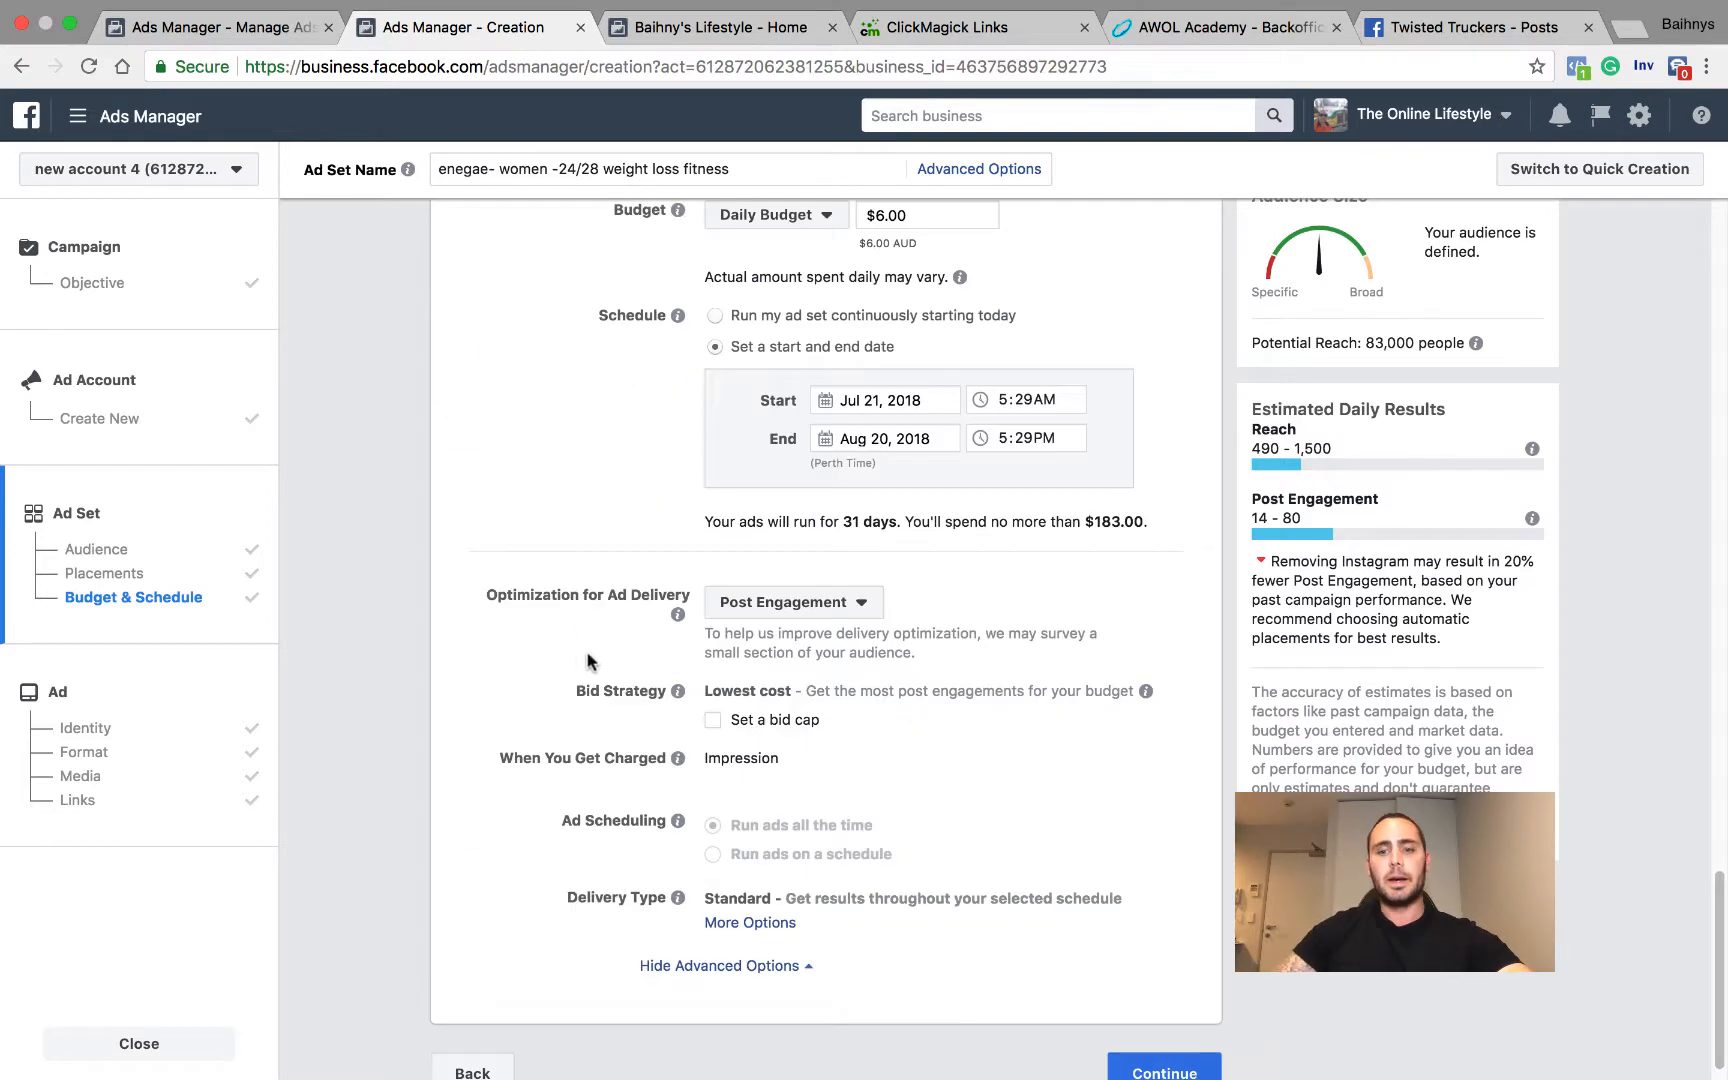
mouse_move(716, 662)
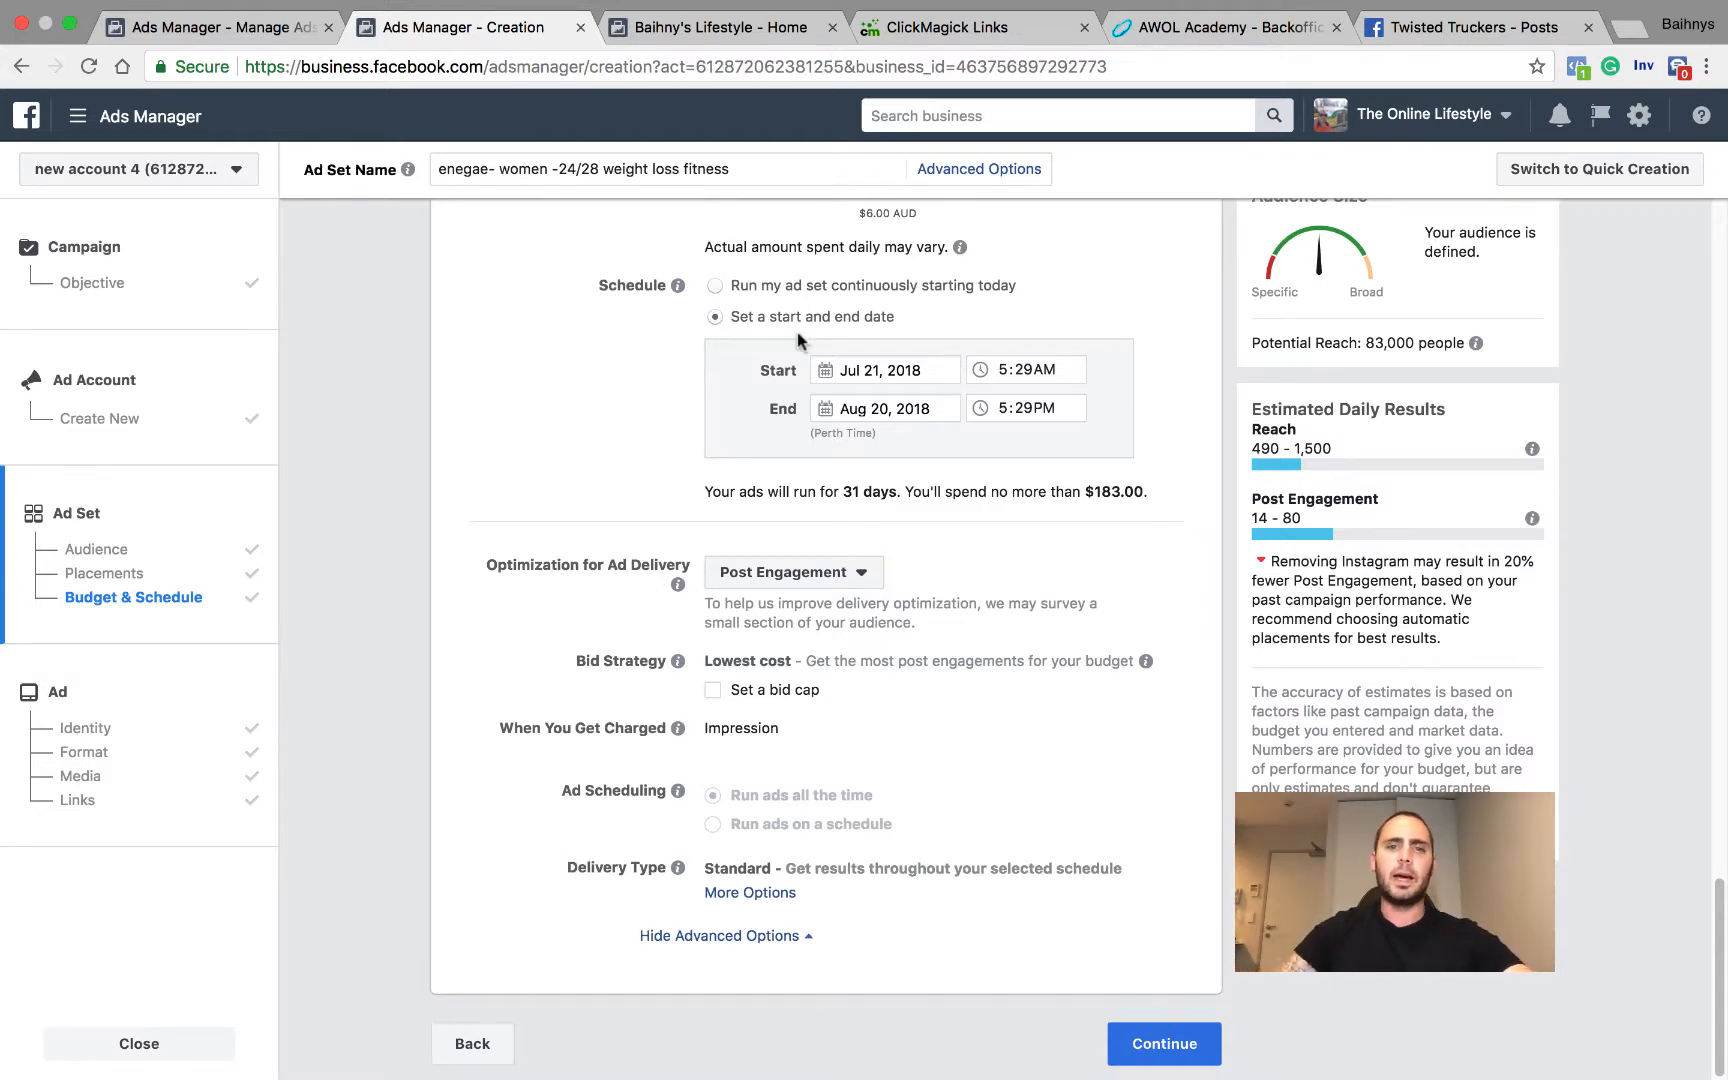
Step: Narrow the audience in Detailed Targeting by adding a second condition group that people must also match
scroll(797, 332, up, 15)
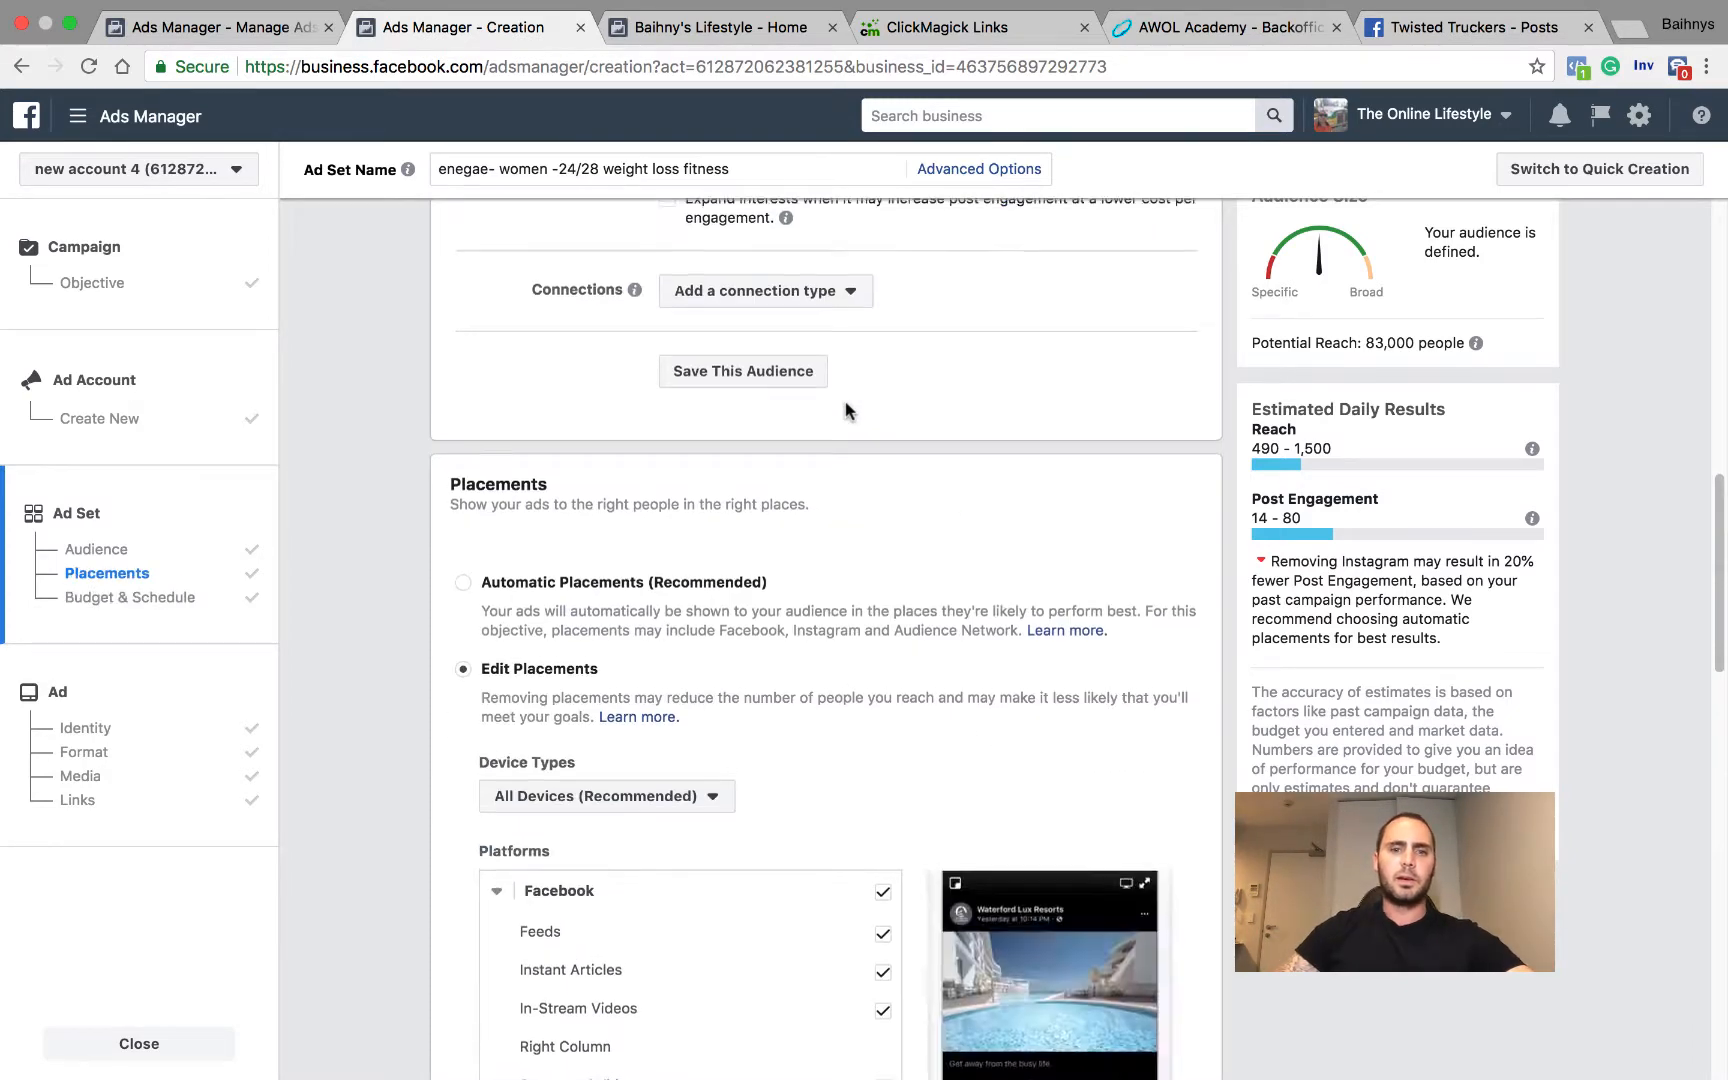
scroll(850, 425, up, 8)
scroll(950, 500, down, 4)
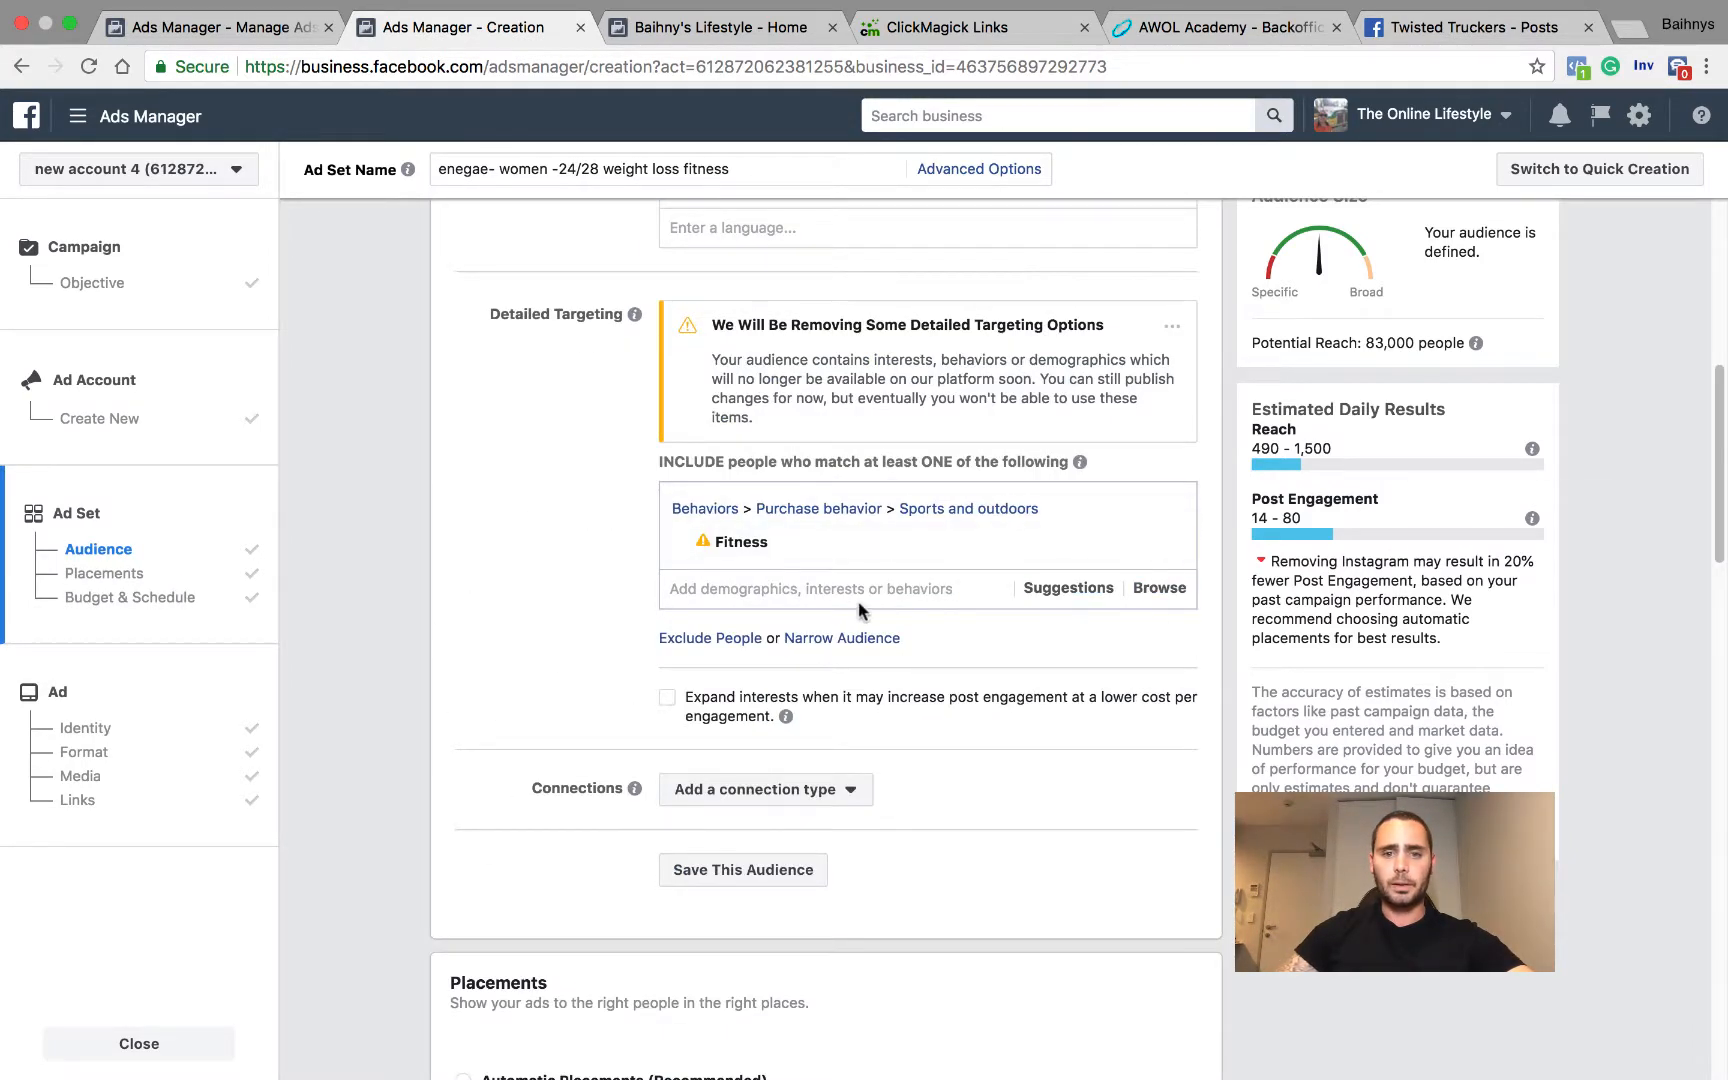
click(841, 638)
scroll(835, 635, down, 3)
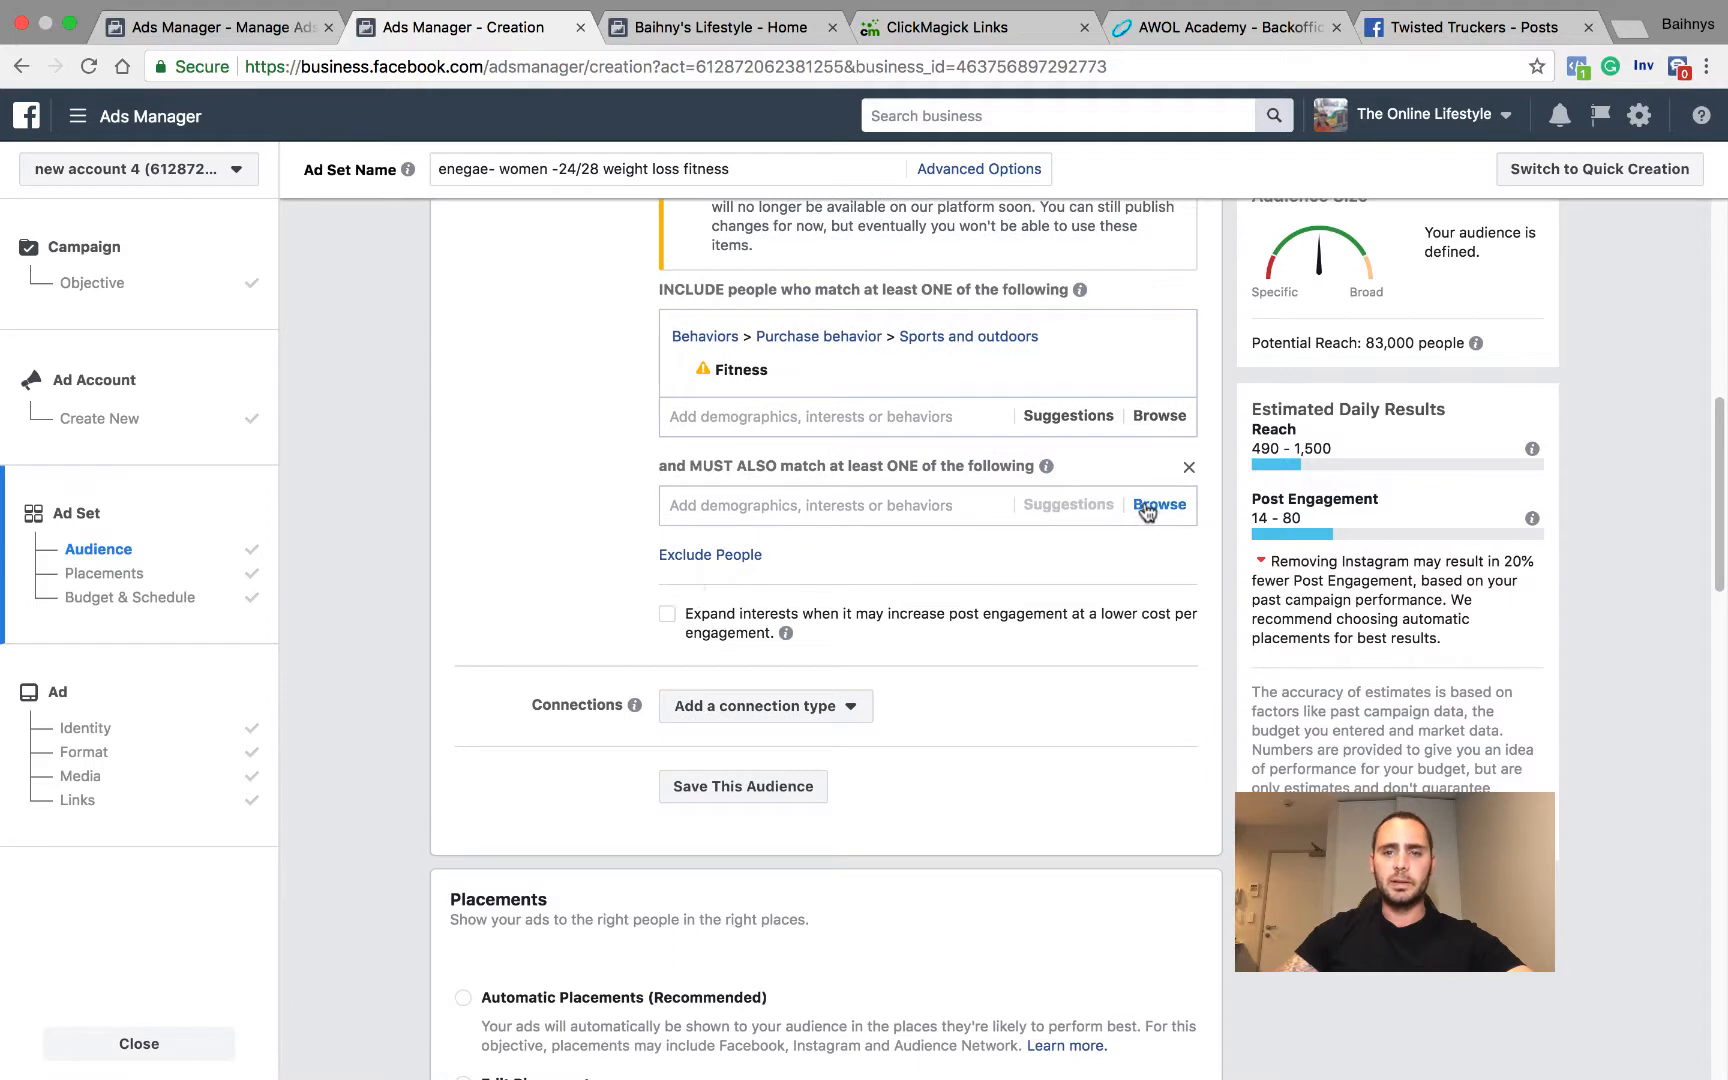
Step: Browse the Income and Net Worth options under Demographics > Financial for the must-also-match condition, and close the list without selecting any
click(1147, 507)
click(678, 545)
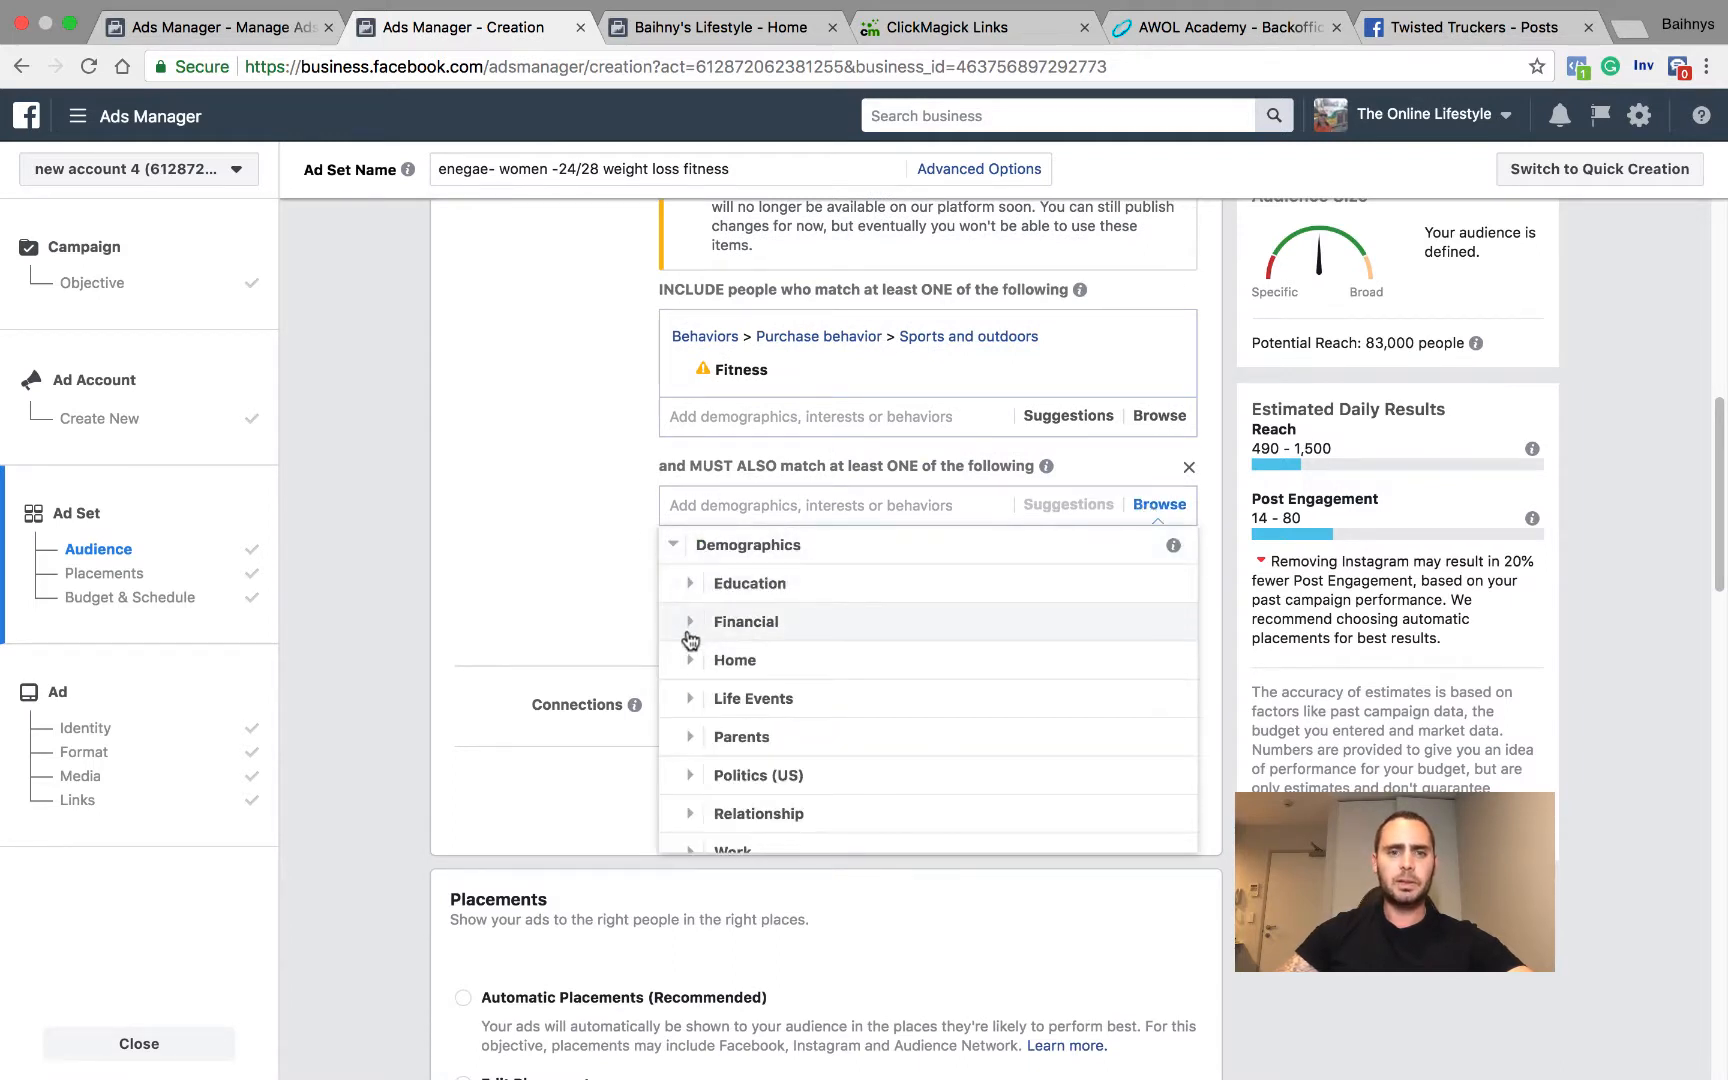
click(690, 622)
click(715, 583)
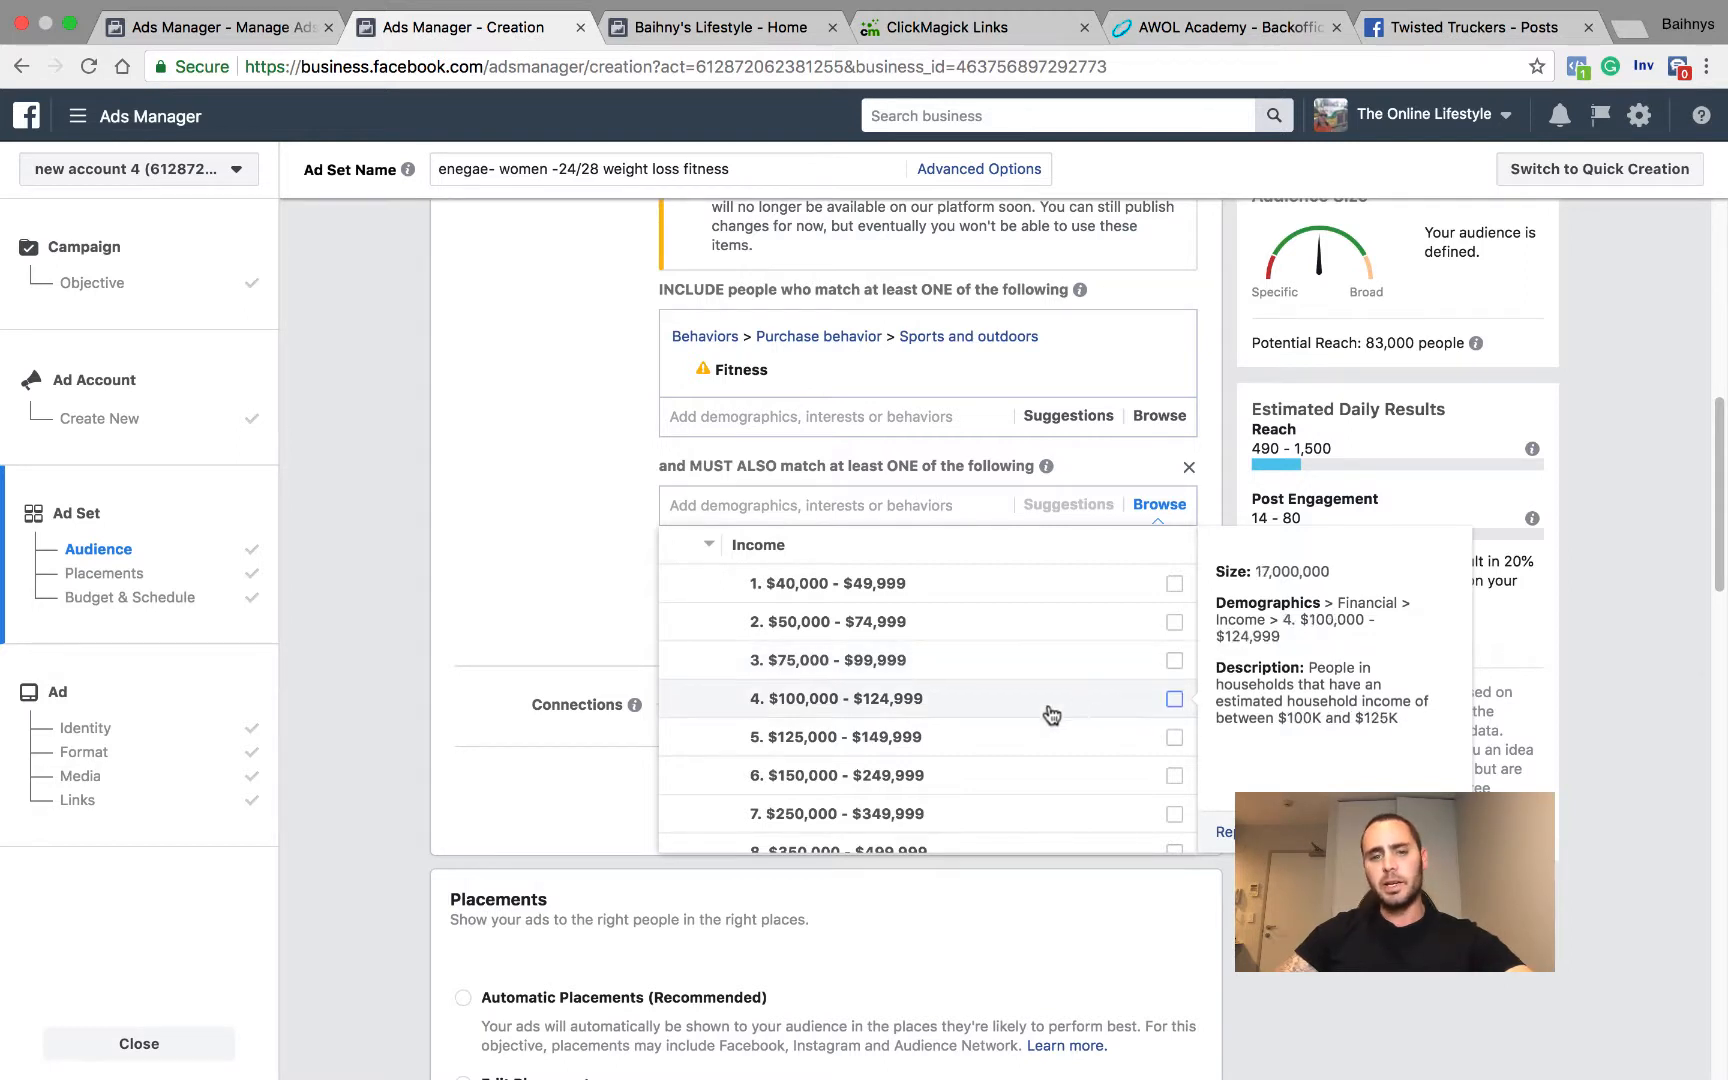
click(712, 546)
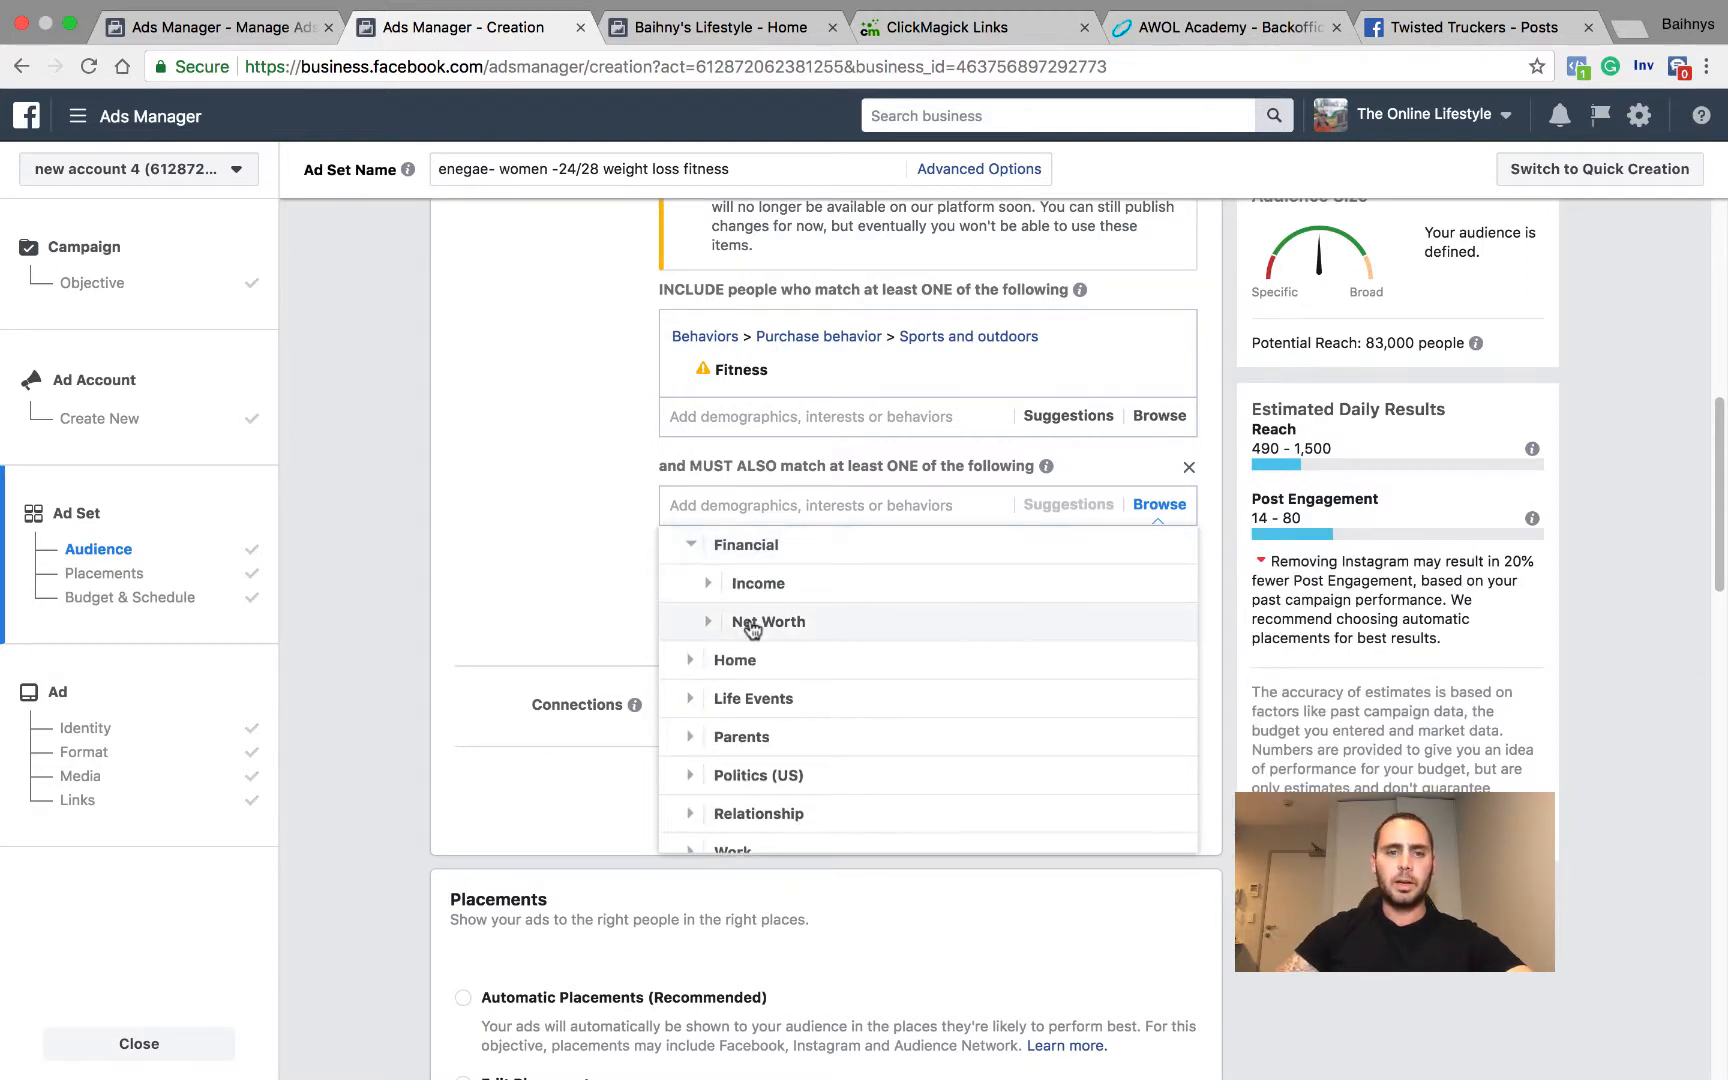
click(752, 622)
click(700, 545)
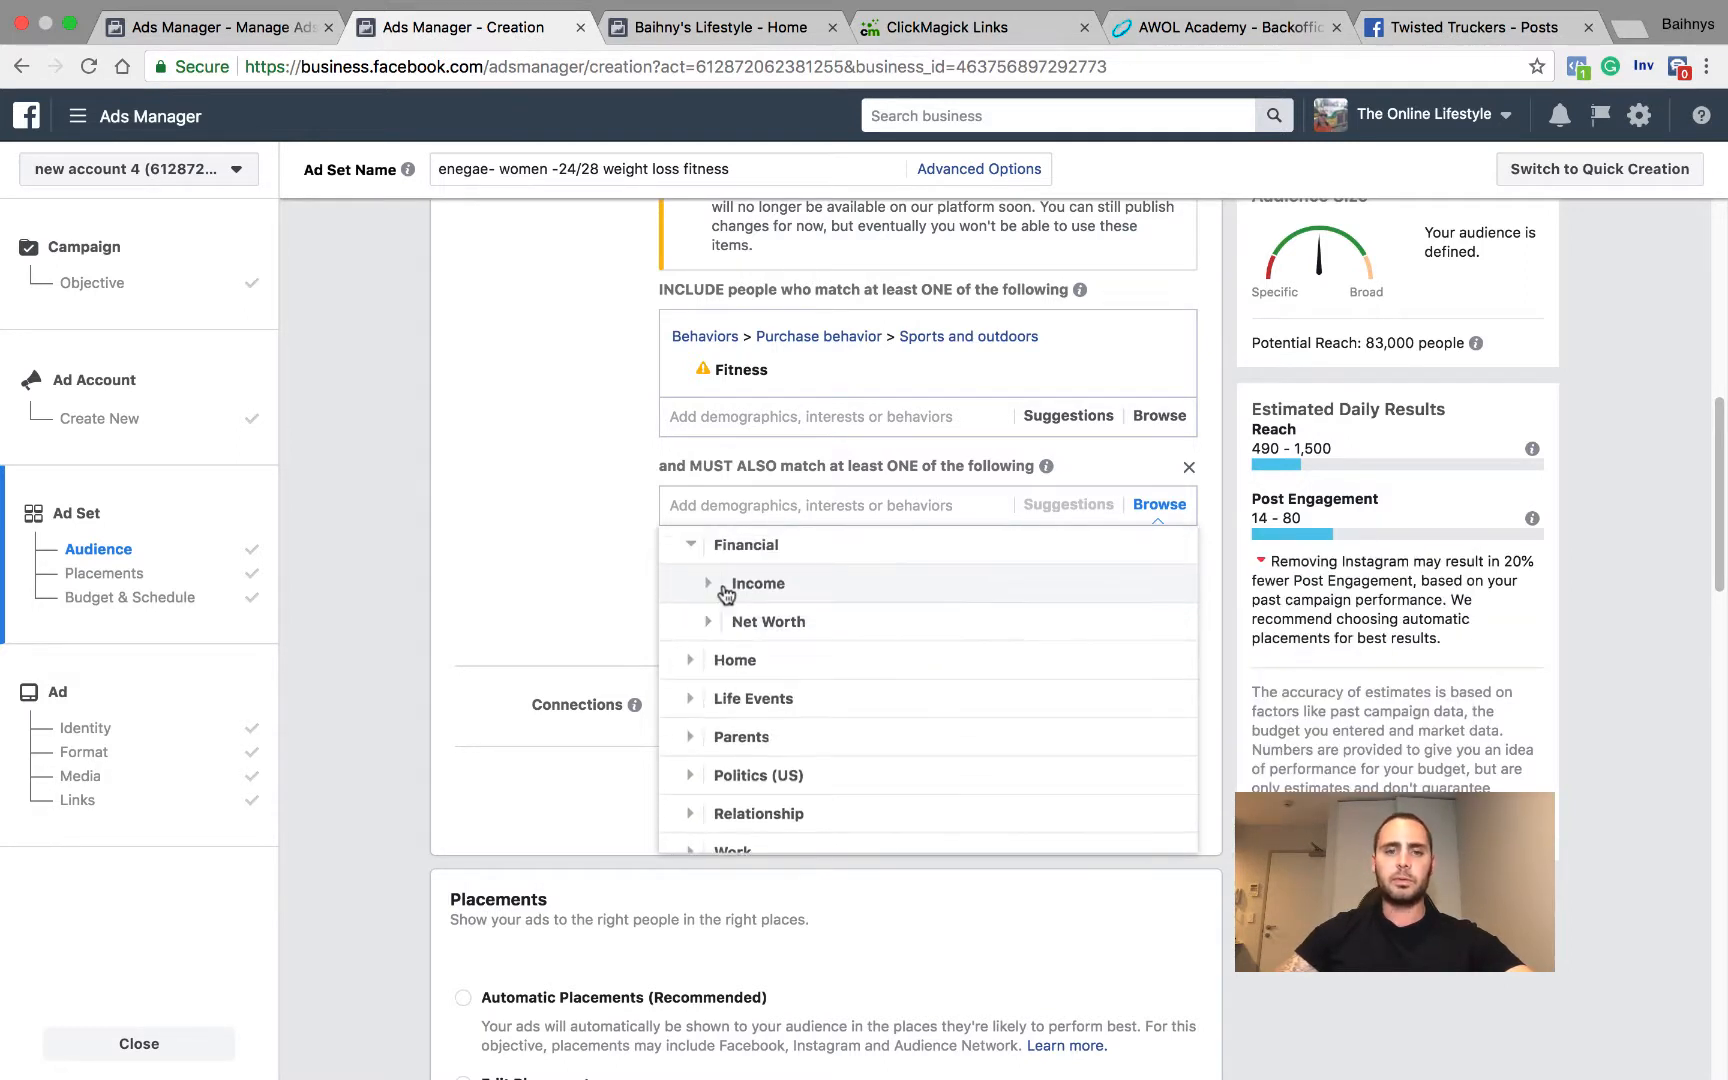
click(575, 525)
Step: Review the ad set's audience settings, including location, age, gender, language and detailed targeting
scroll(680, 500, up, 2)
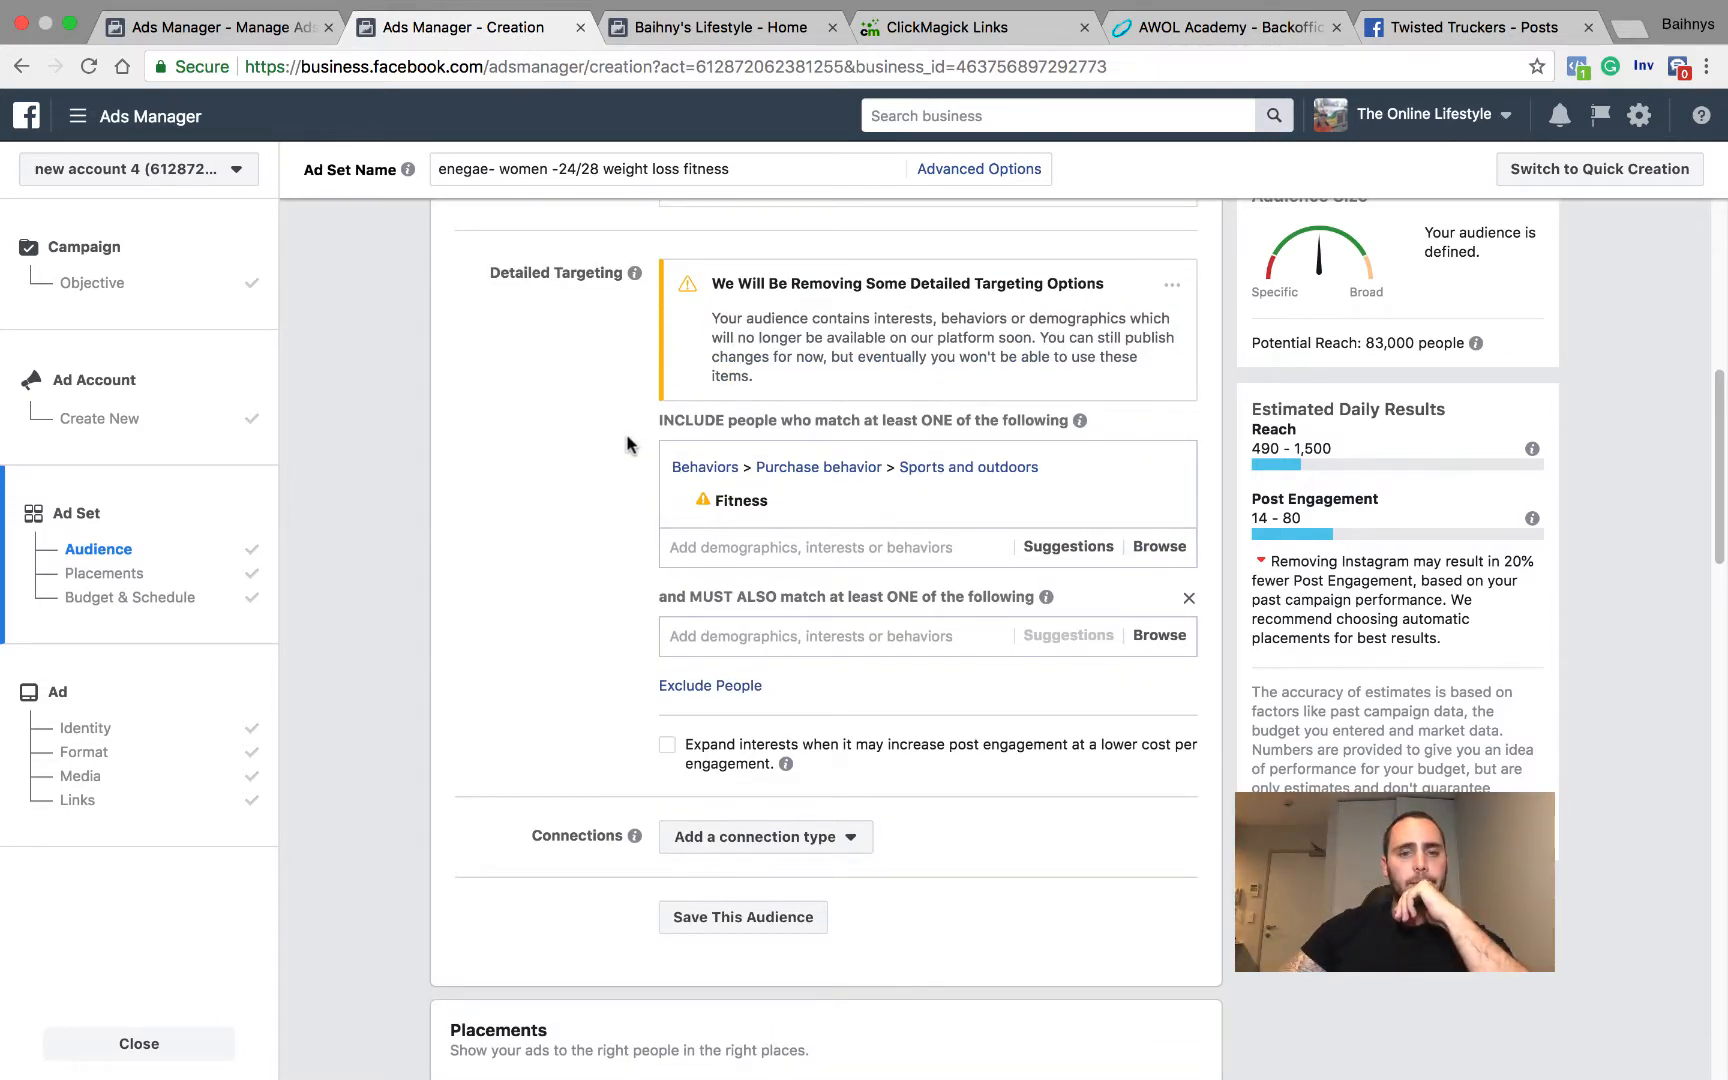
scroll(627, 442, up, 10)
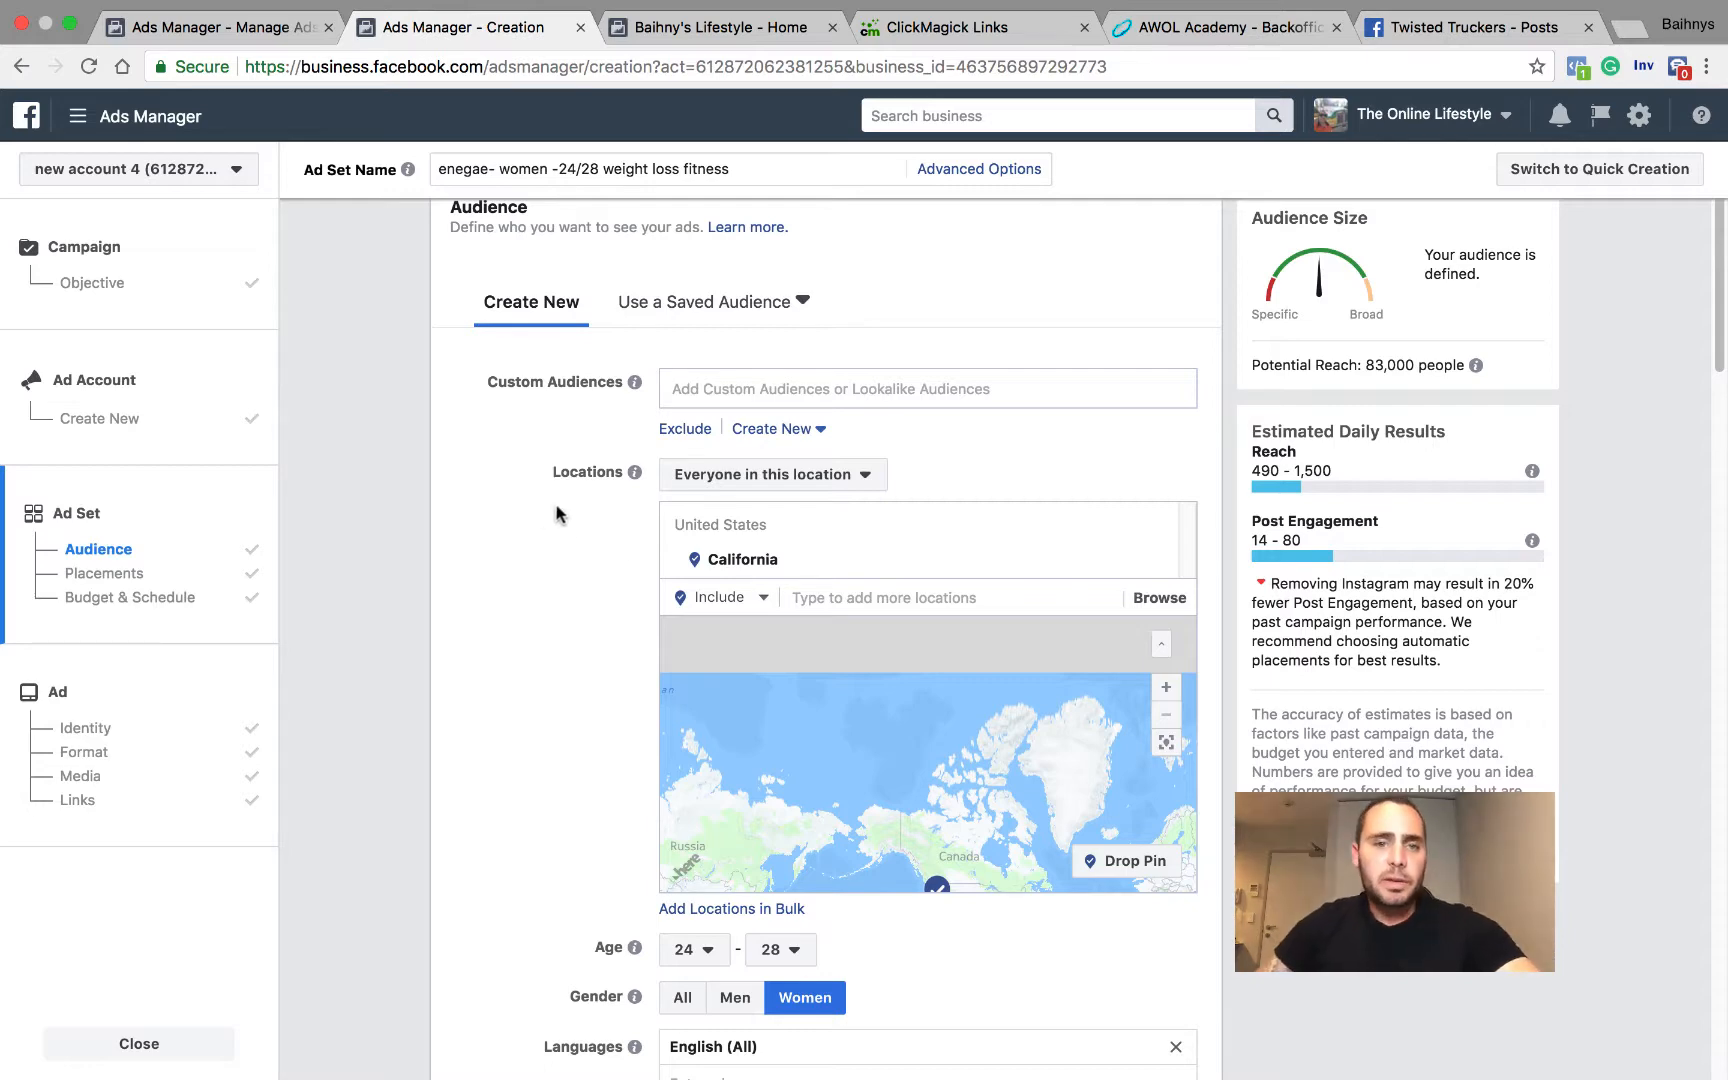
click(625, 282)
scroll(625, 282, up, 1)
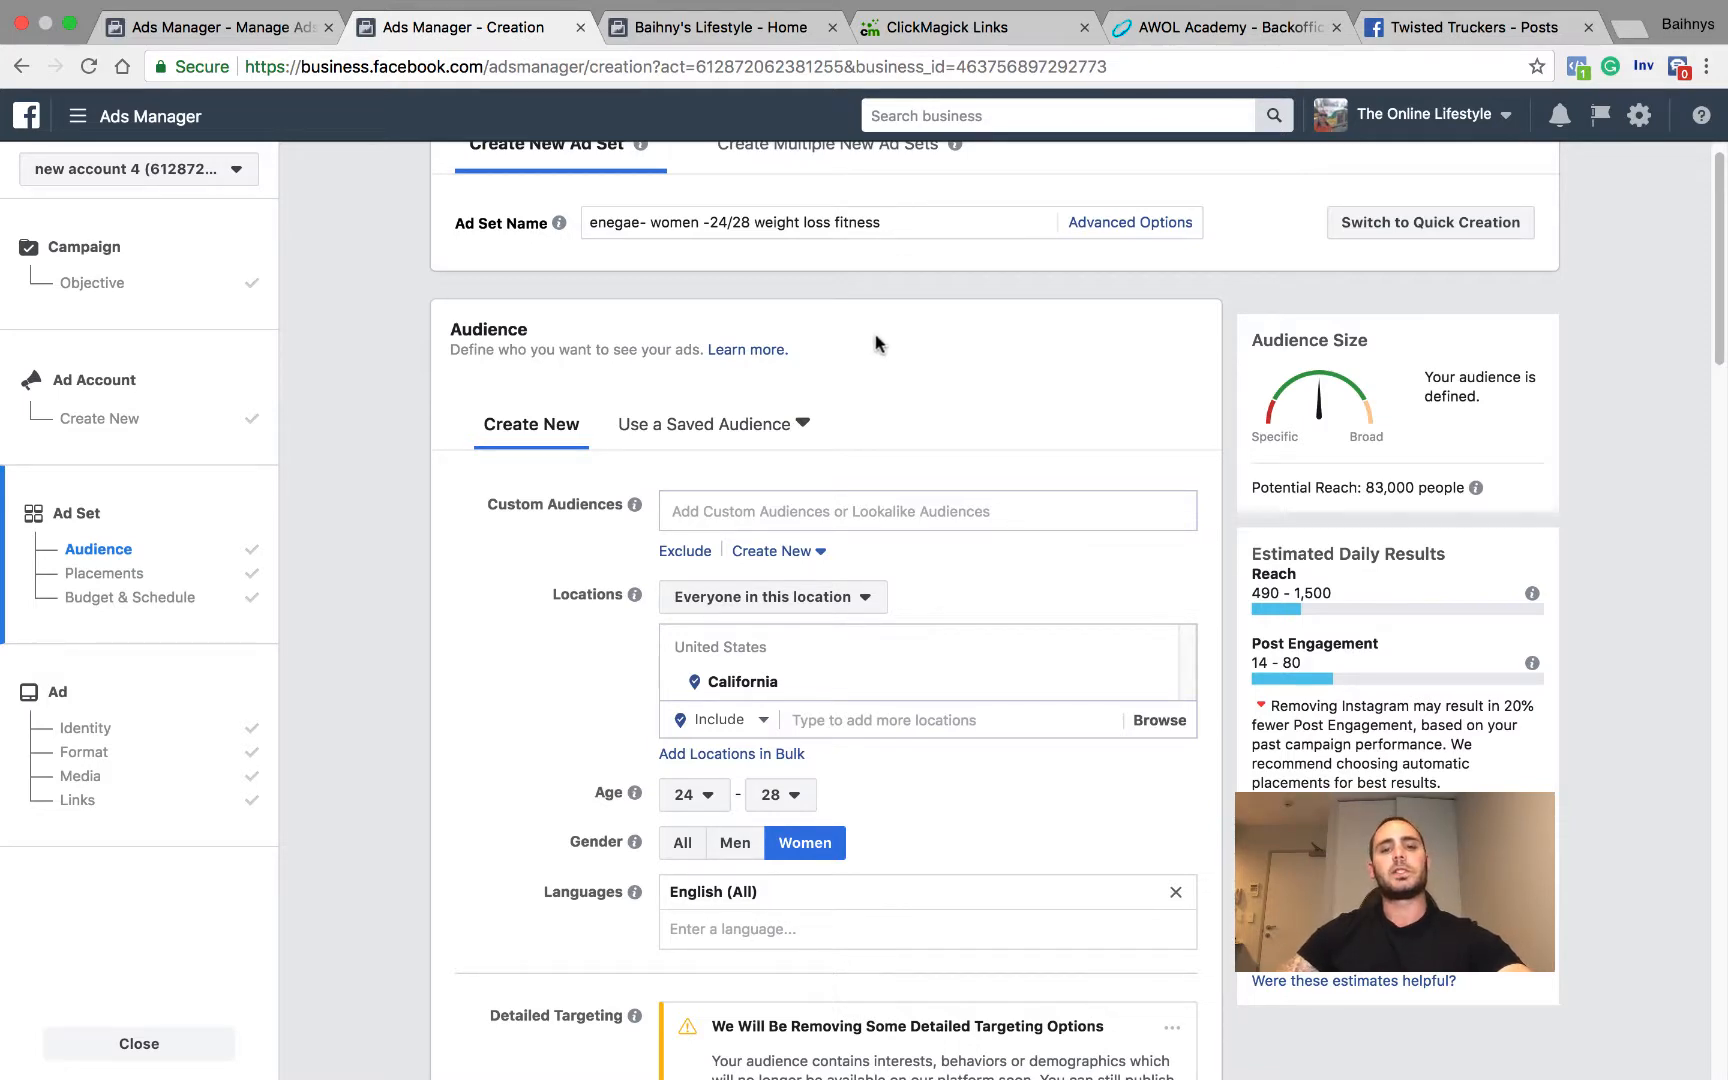
scroll(925, 348, down, 3)
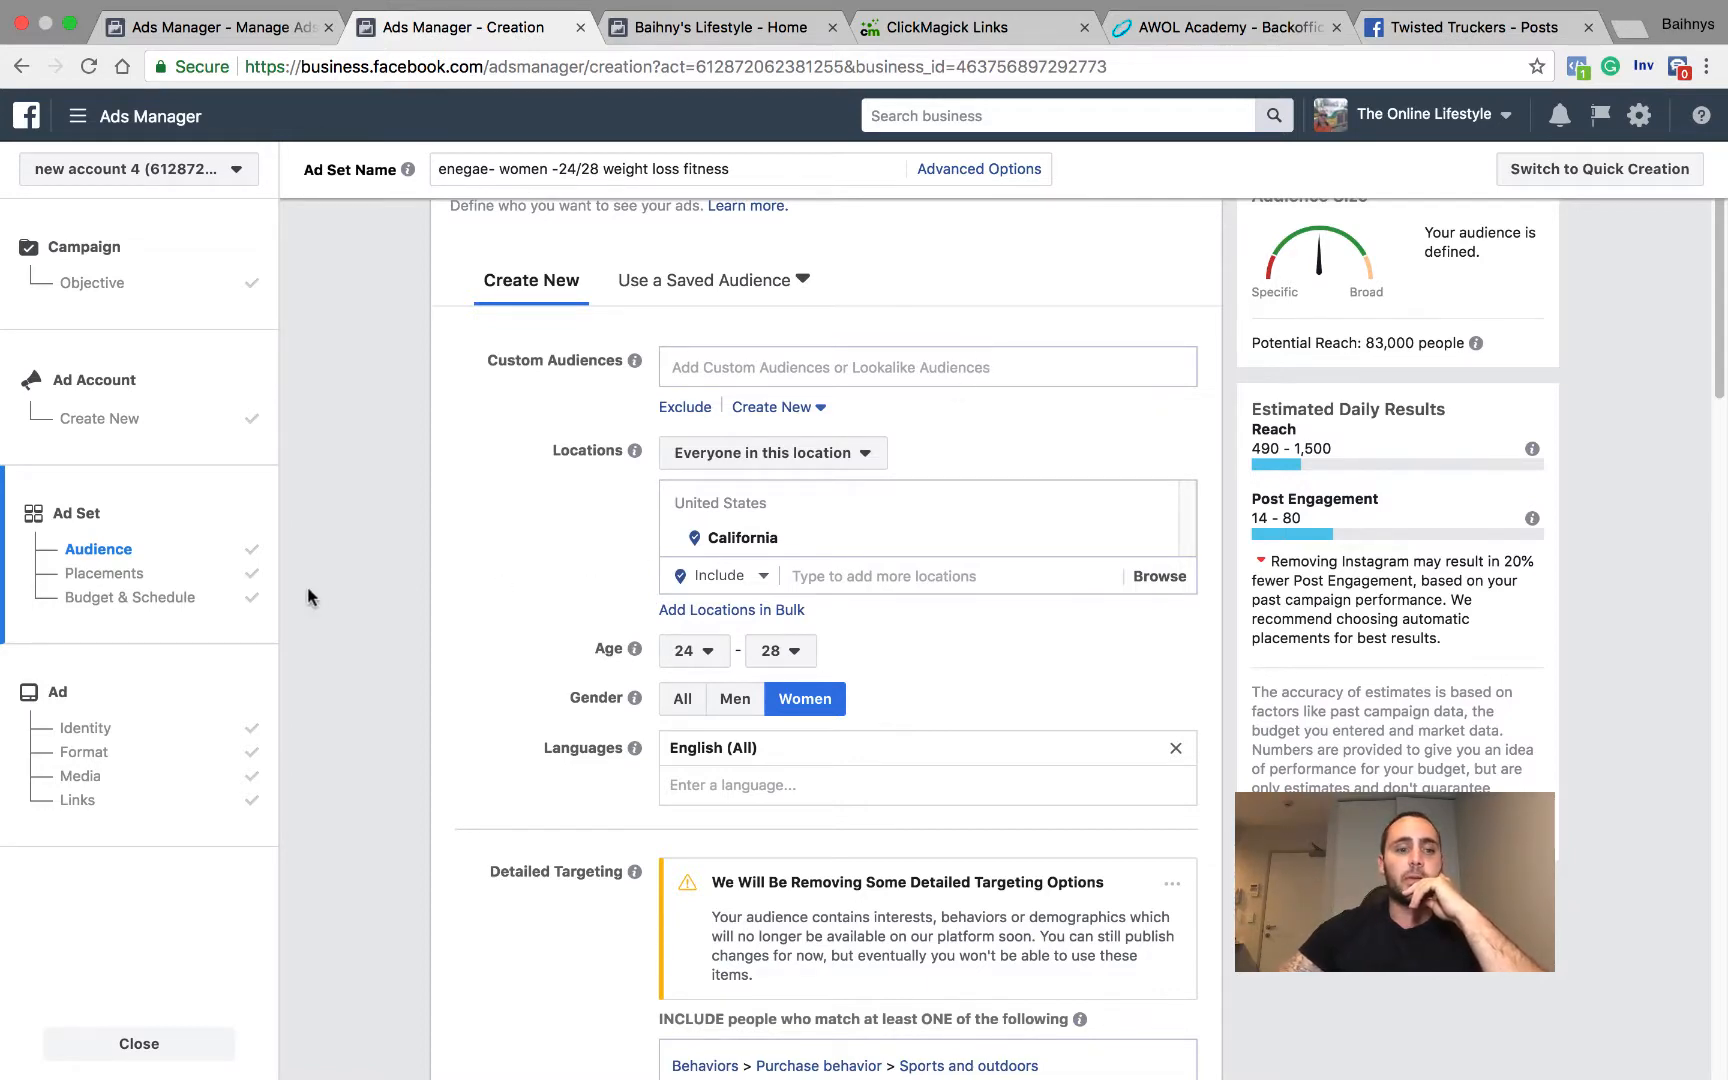
Step: Open the ad-level settings and review the ad's identity, format, image and post text
click(196, 713)
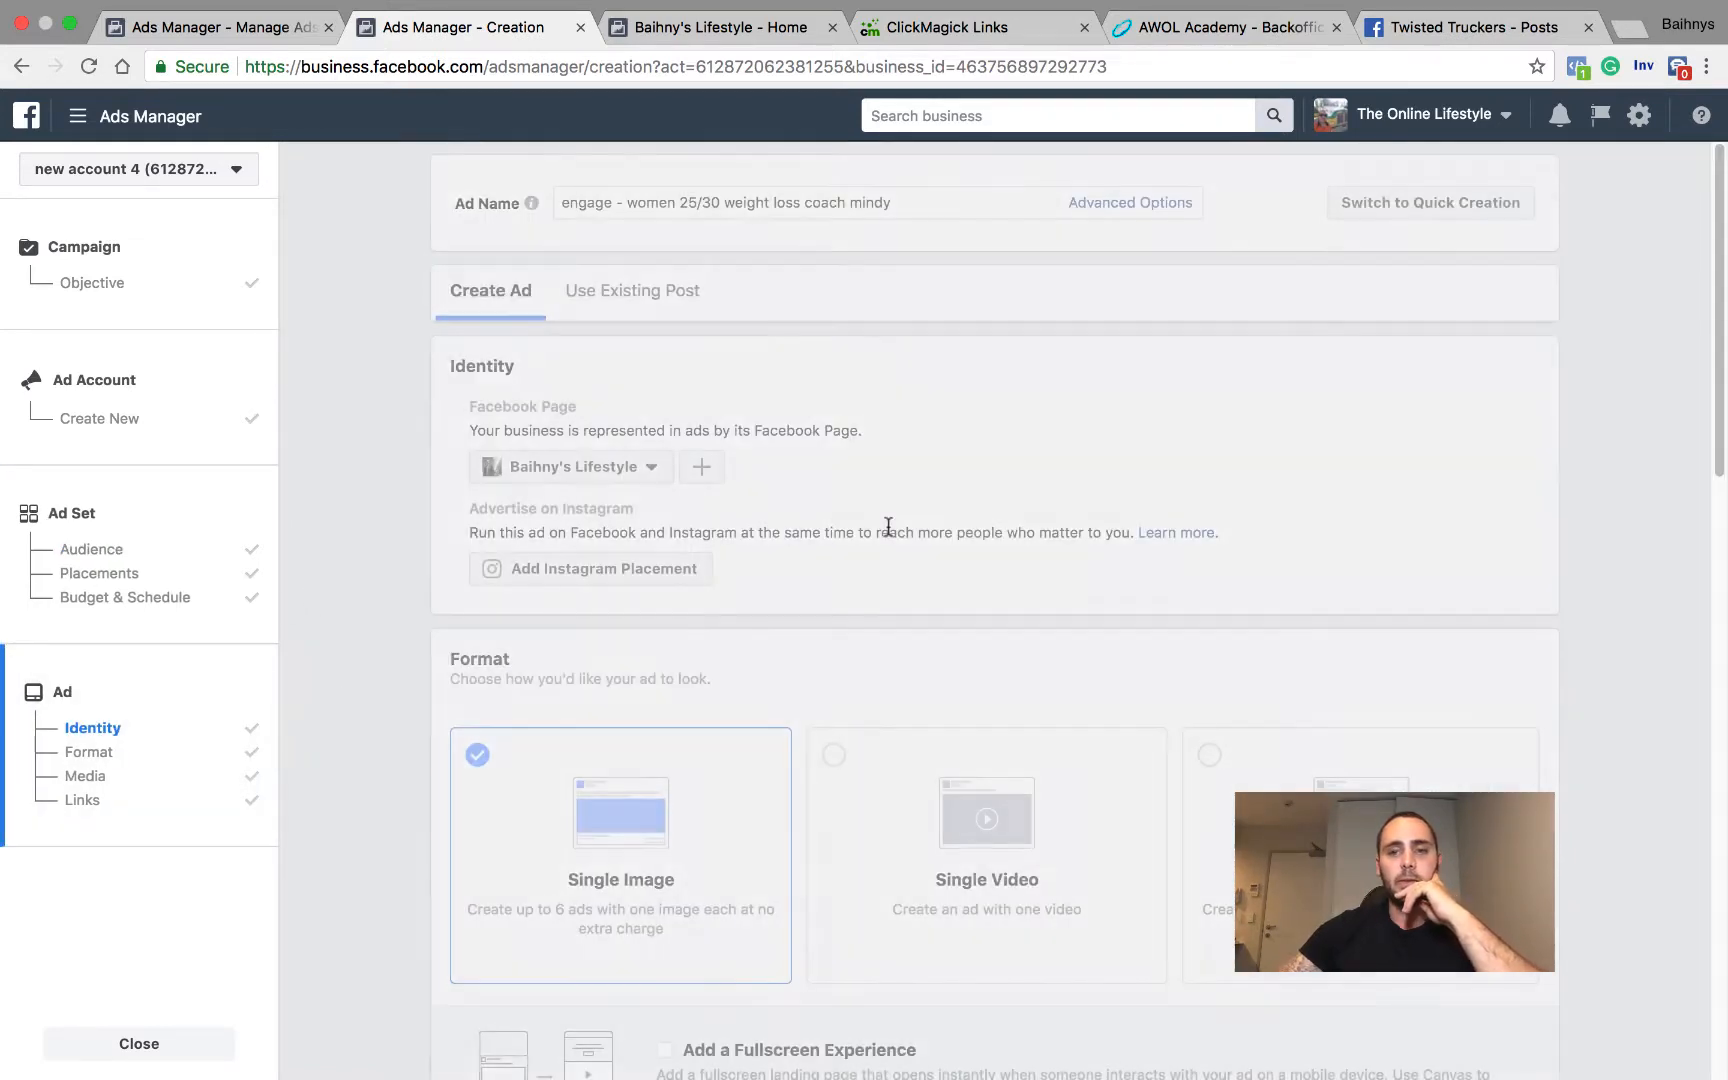
scroll(892, 524, down, 8)
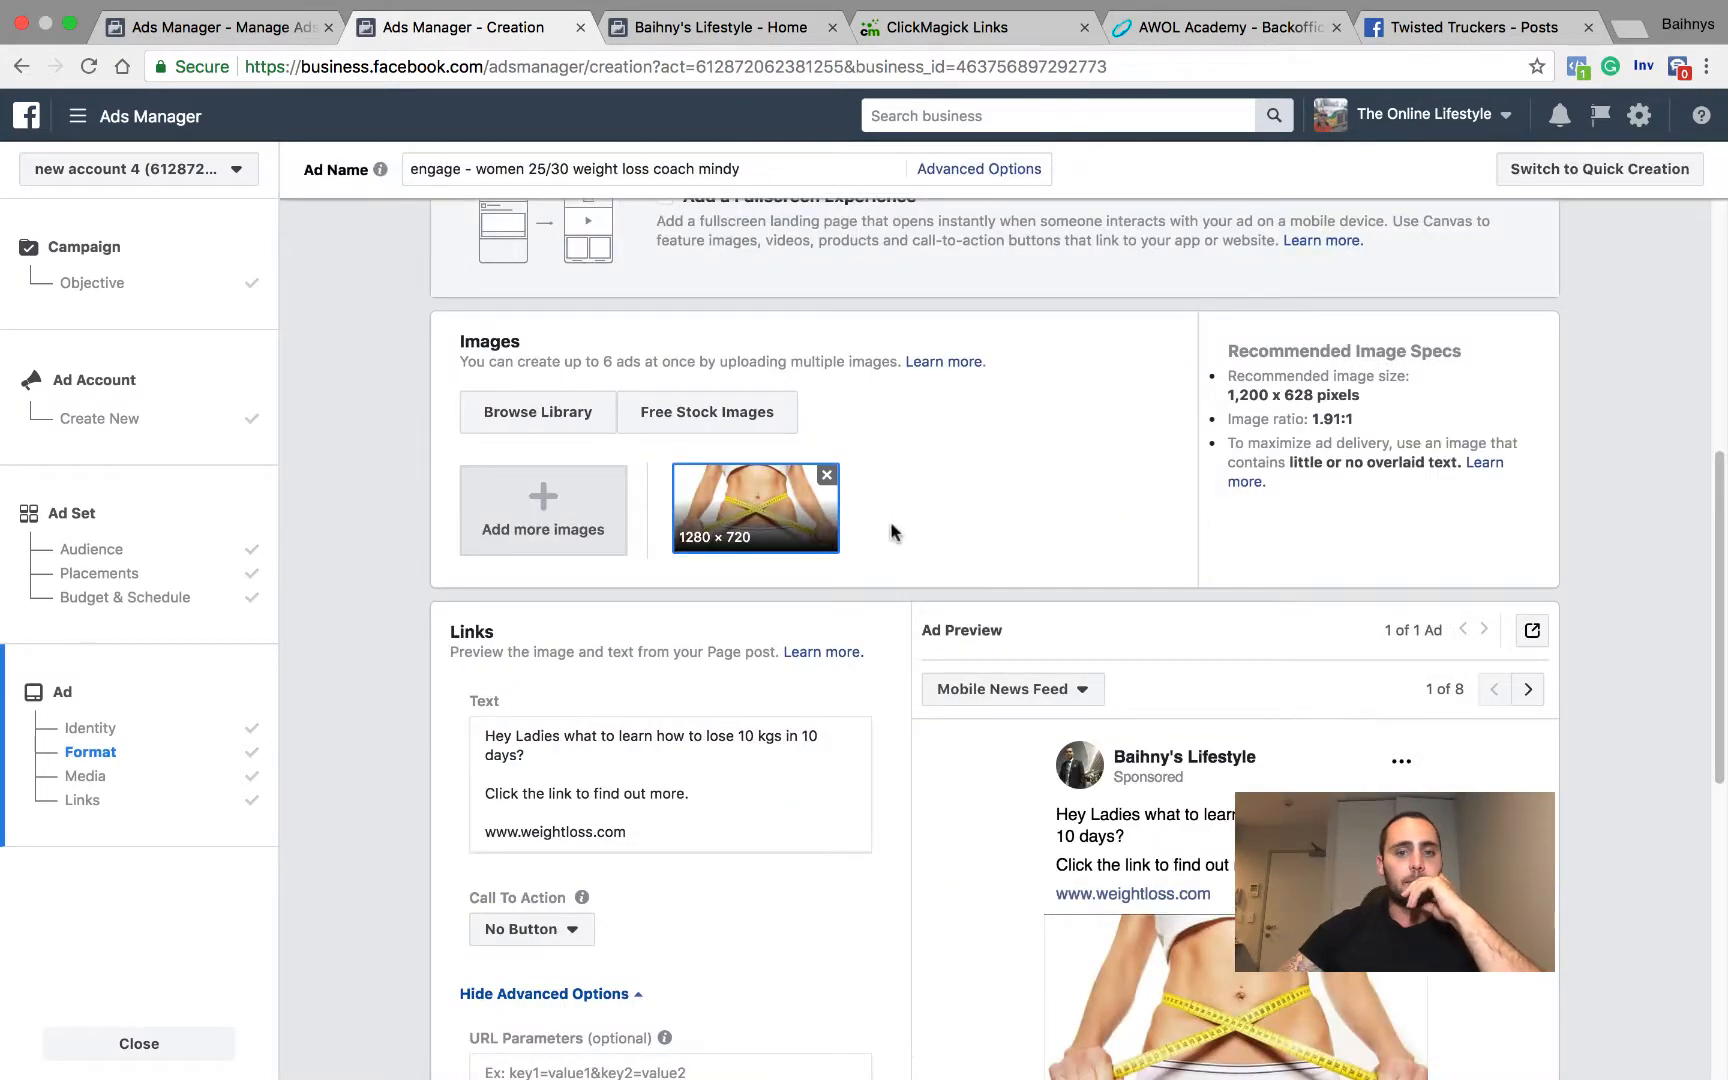